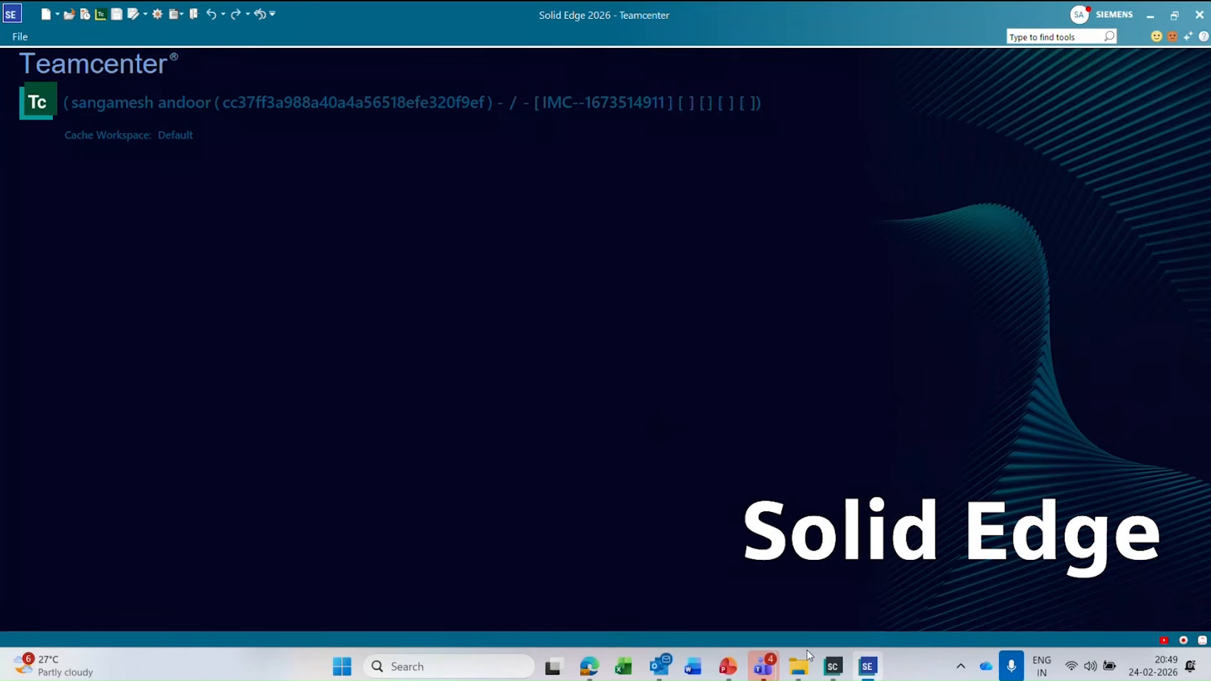
Find and launch Choose PDM Integration, then open the Teamcenter environment definitions.
{"action": "left_click", "coordinate": [833, 670]}
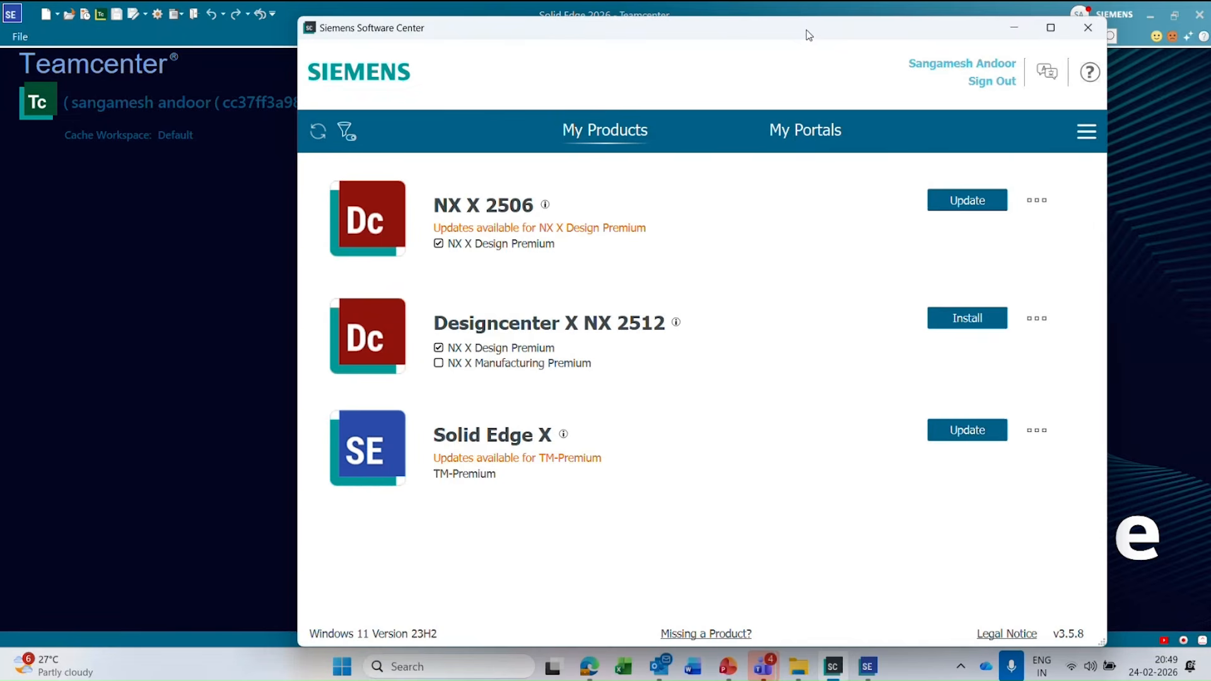
{"action": "left_click", "coordinate": [800, 668]}
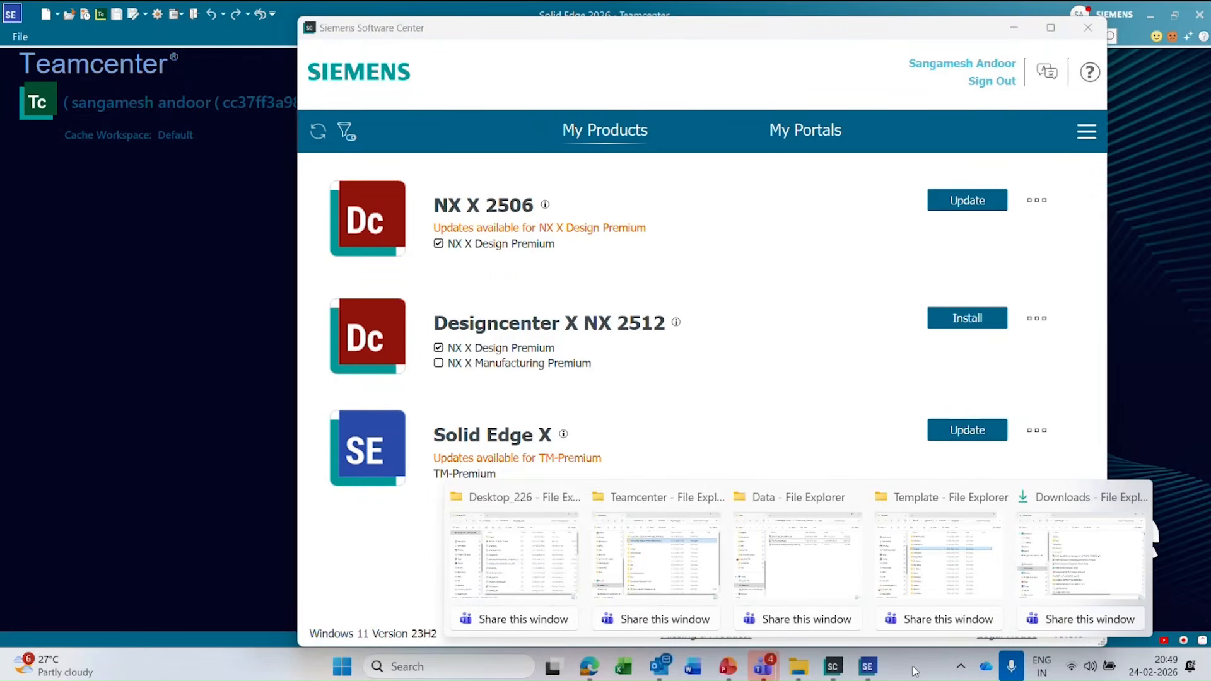
{"action": "left_click", "coordinate": [422, 671]}
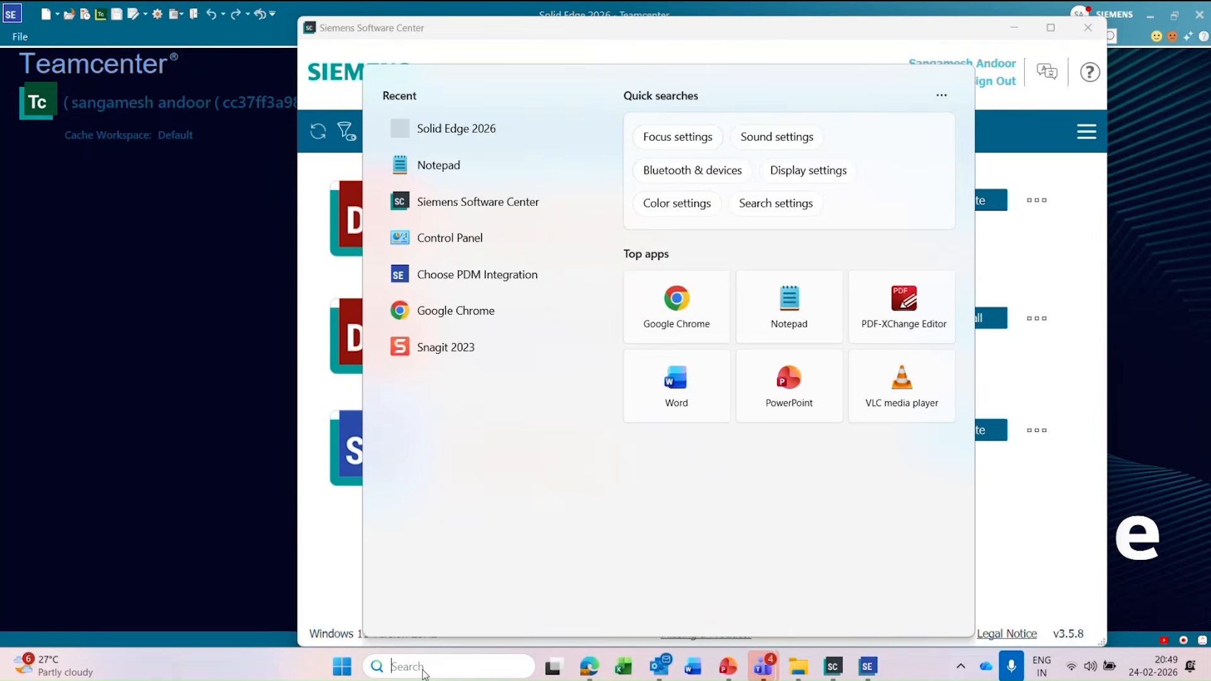
{"action": "type", "text": "choo"}
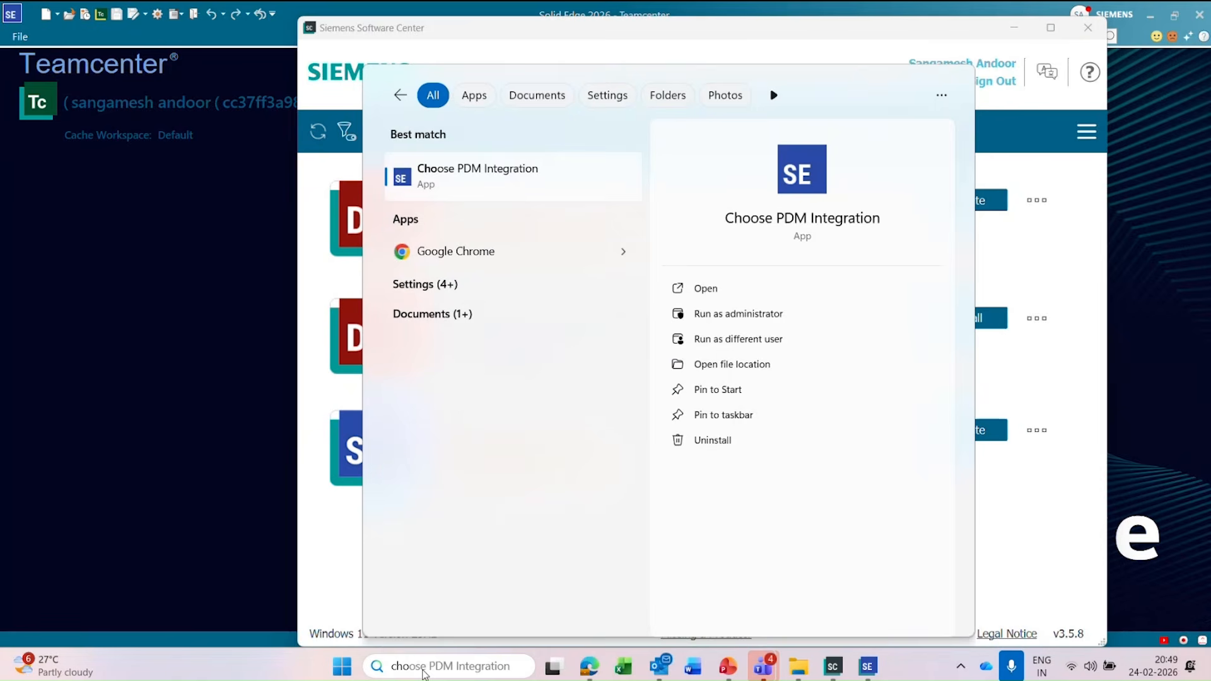
{"action": "key", "text": "Return"}
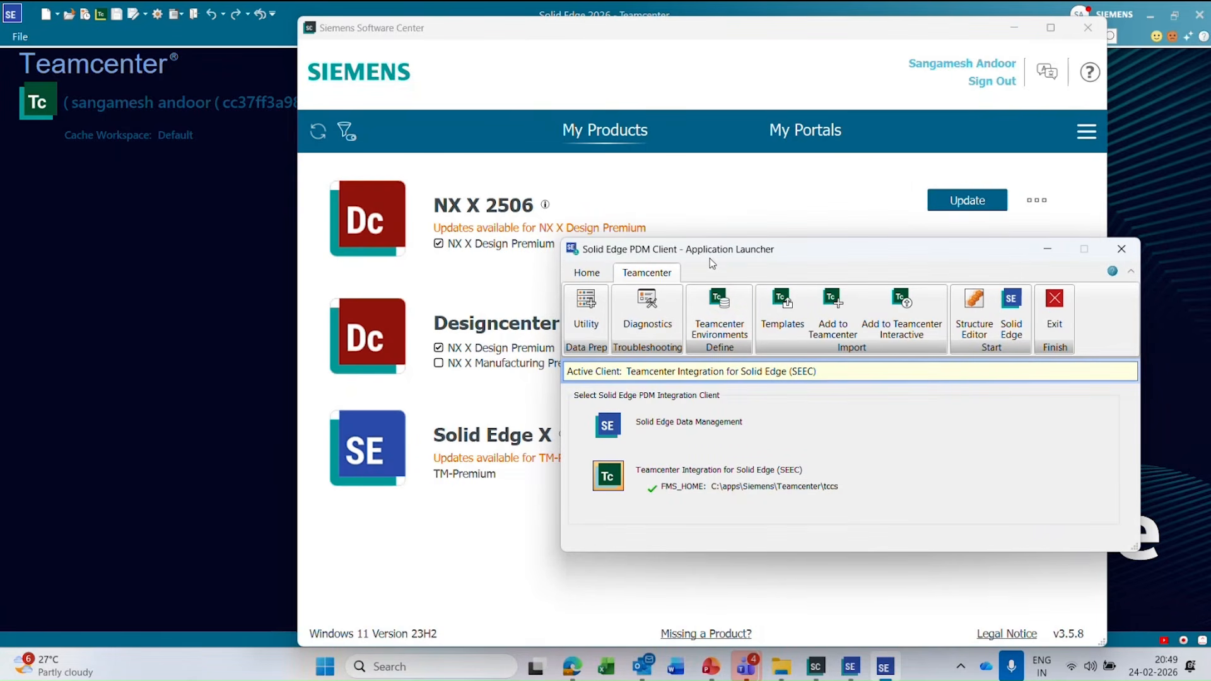
{"action": "left_click", "coordinate": [723, 323]}
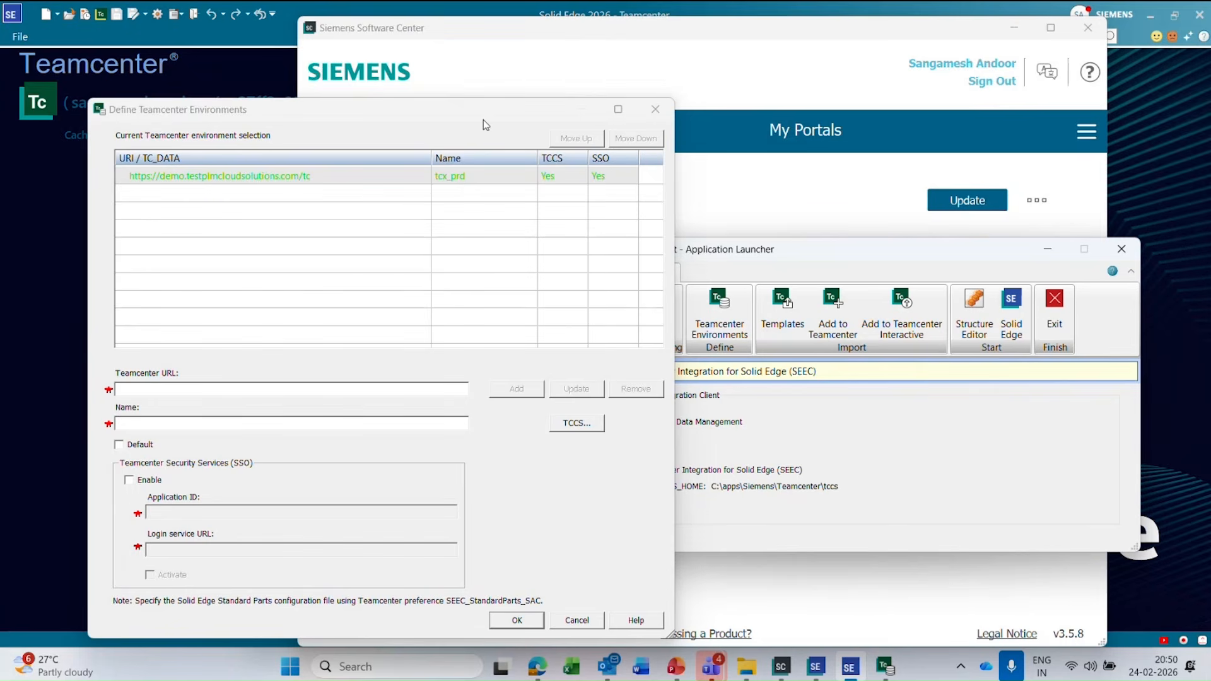
{"action": "left_click_drag", "start_coordinate": [484, 125], "coordinate": [520, 119]}
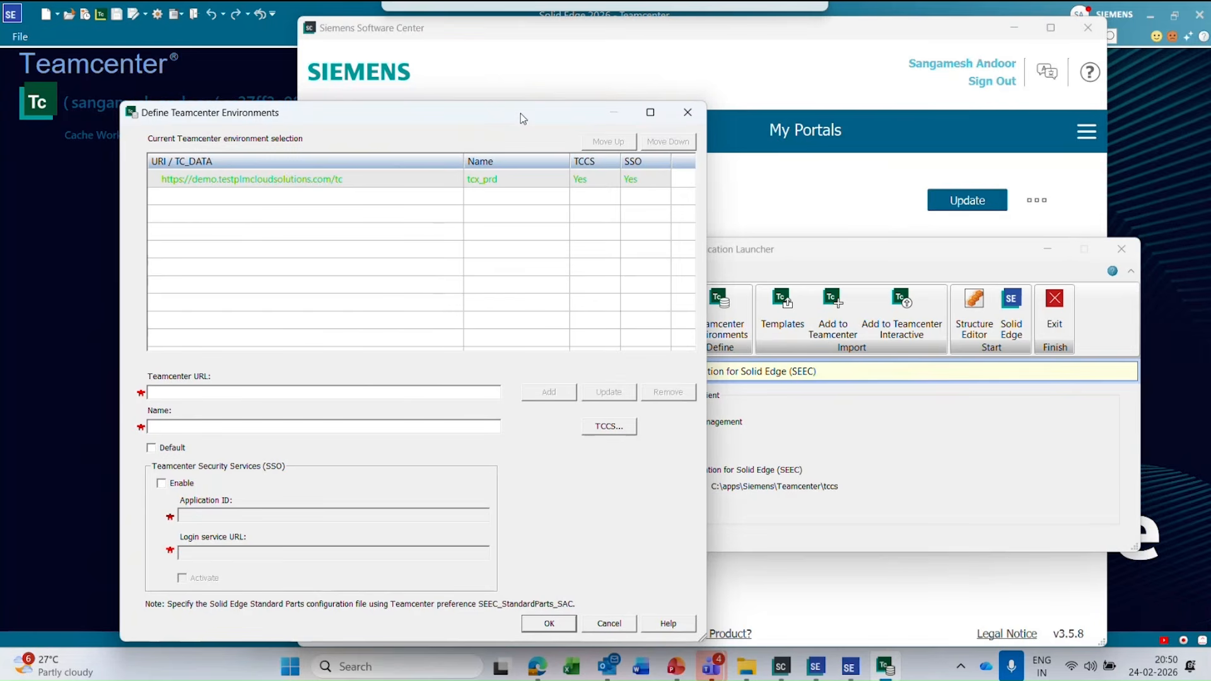
{"action": "left_click_drag", "start_coordinate": [521, 114], "coordinate": [520, 114]}
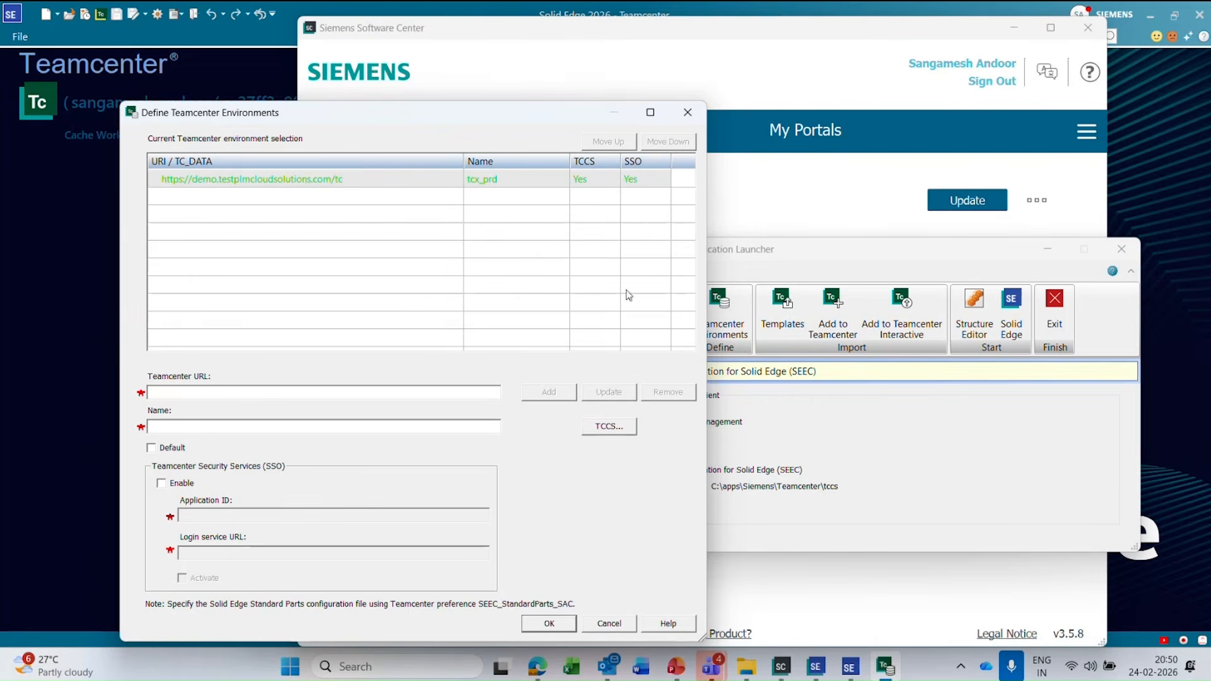
Switch to File Explorer to view the C:\apps\Siemens\Teamcenter installation folder, then minimize it.
{"action": "mouse_move", "coordinate": [746, 666]}
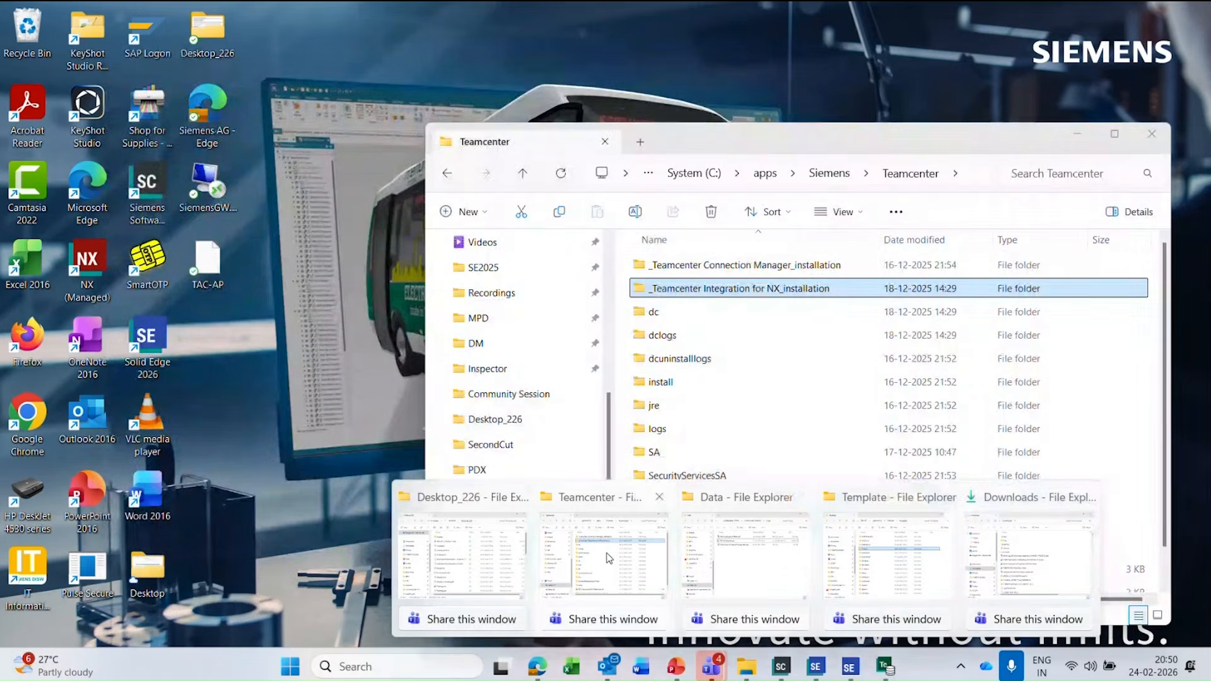
{"action": "left_click", "coordinate": [613, 550]}
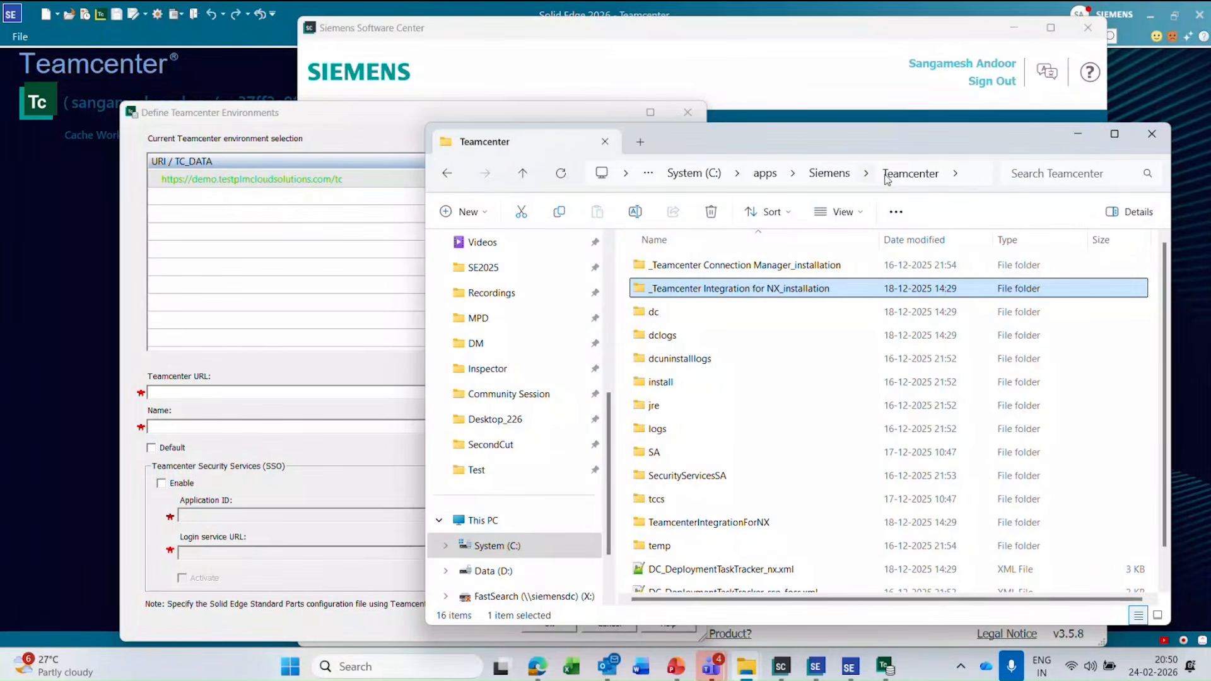
{"action": "left_click", "coordinate": [1078, 132]}
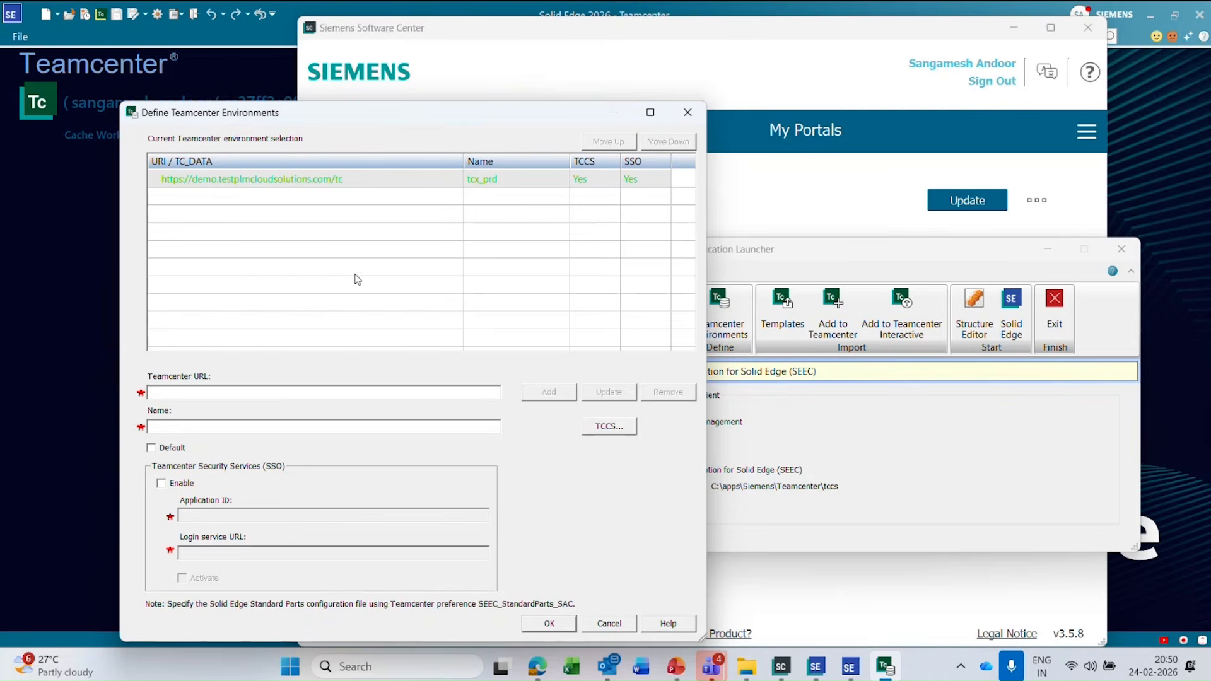
Review the tcx_prd Teamcenter environment's URL and SSO settings, then cancel and exit the PDM client launcher.
{"action": "left_click", "coordinate": [252, 180]}
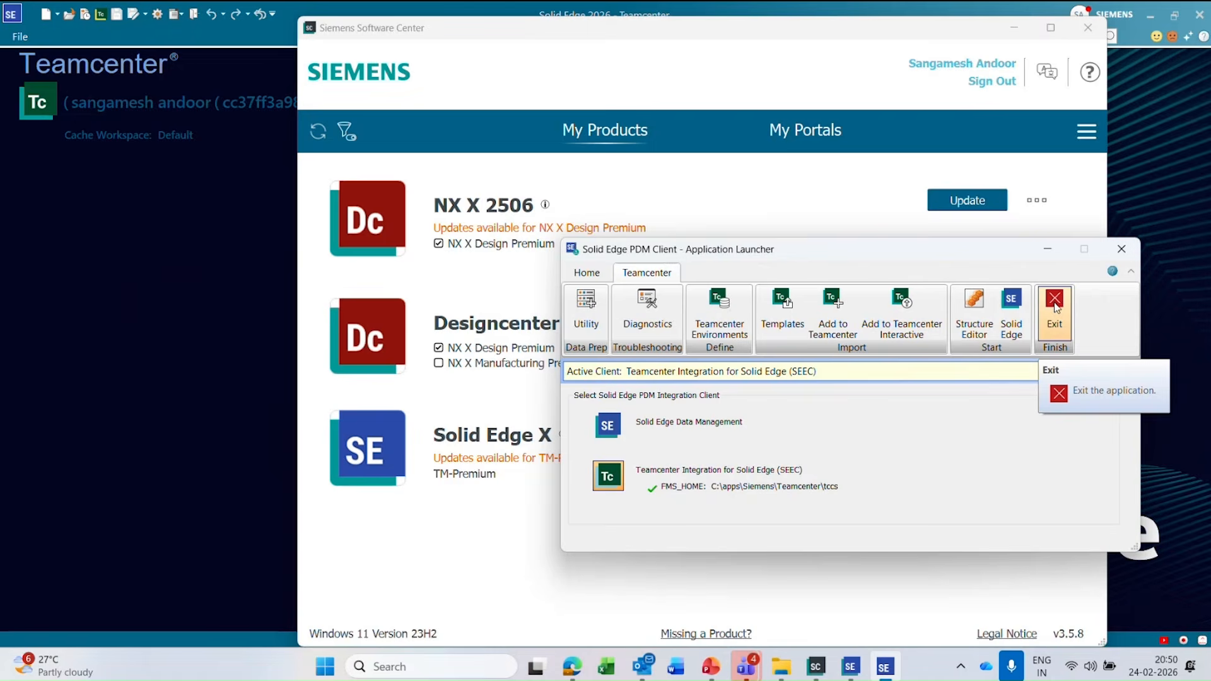
{"action": "left_click", "coordinate": [604, 623]}
{"action": "left_click", "coordinate": [1055, 303]}
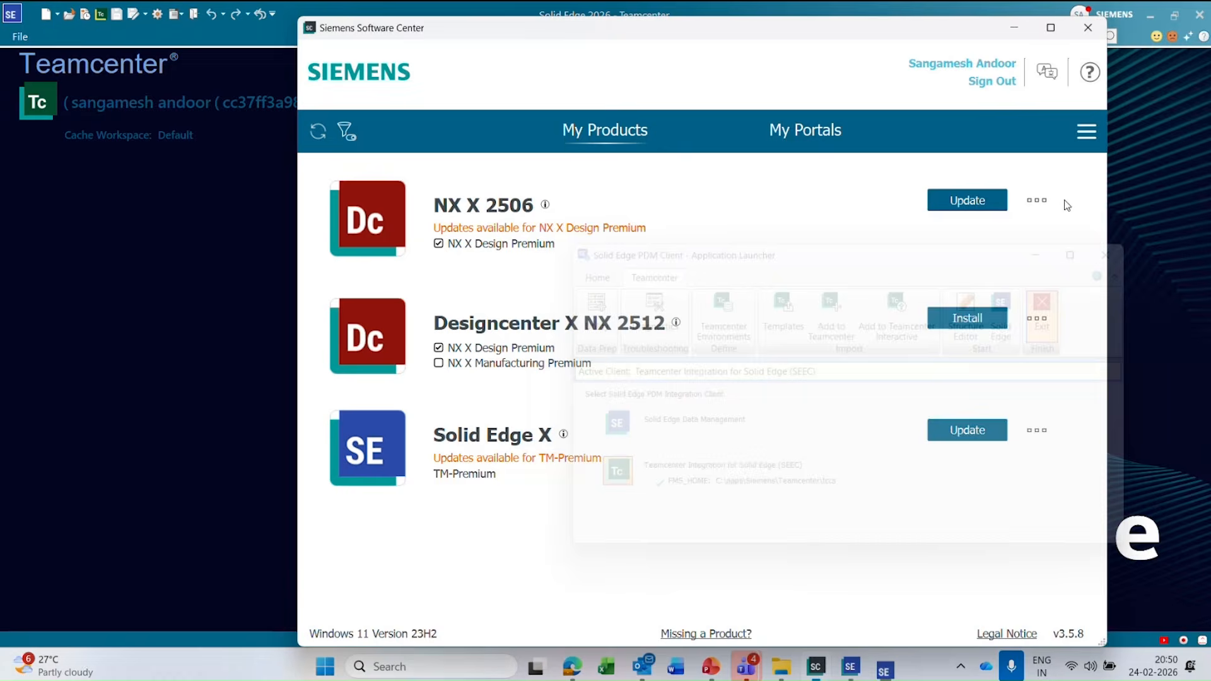
Minimize Siemens Software Center and exit Solid Edge.
{"action": "left_click", "coordinate": [1014, 28]}
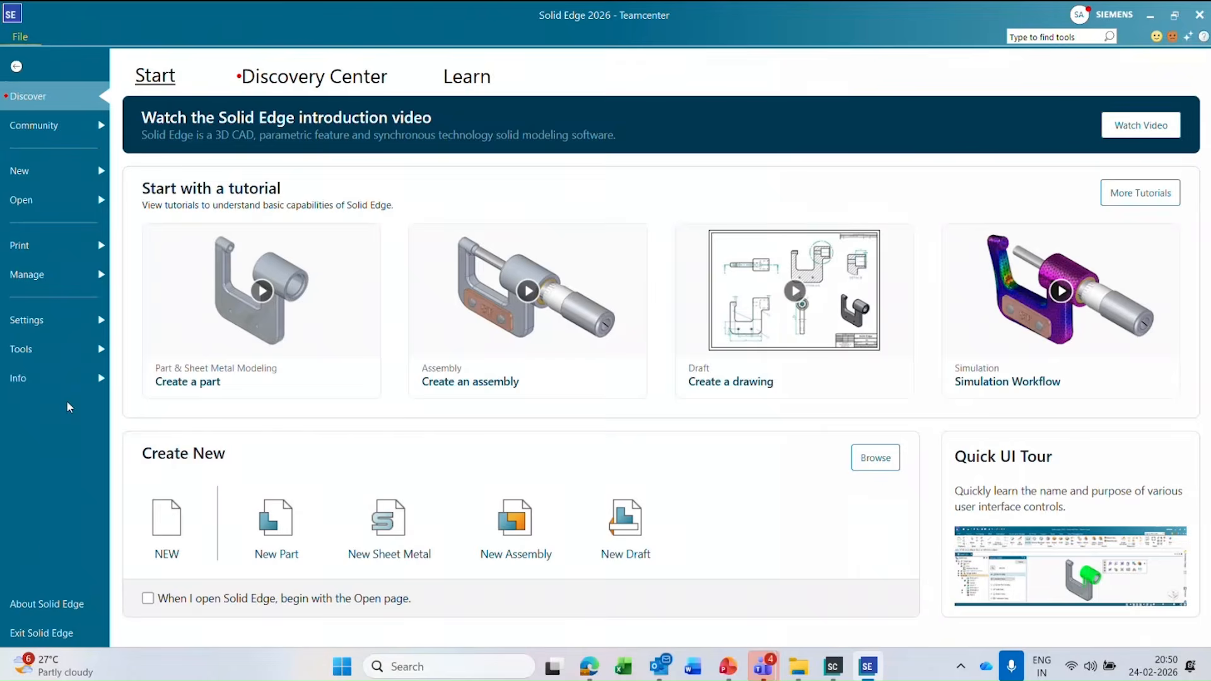
{"action": "left_click", "coordinate": [55, 632]}
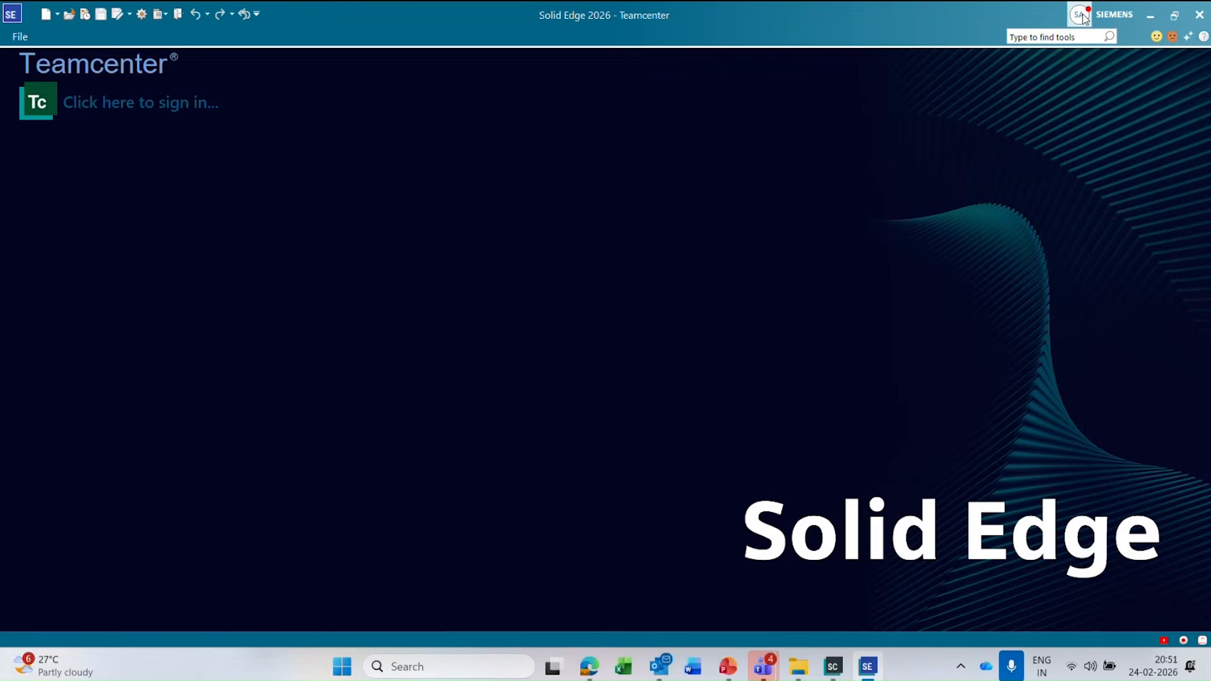
Check the signed-in account details and the Teamcenter toggle among the Manage commands, then return to the start screen.
{"action": "left_click", "coordinate": [1082, 17]}
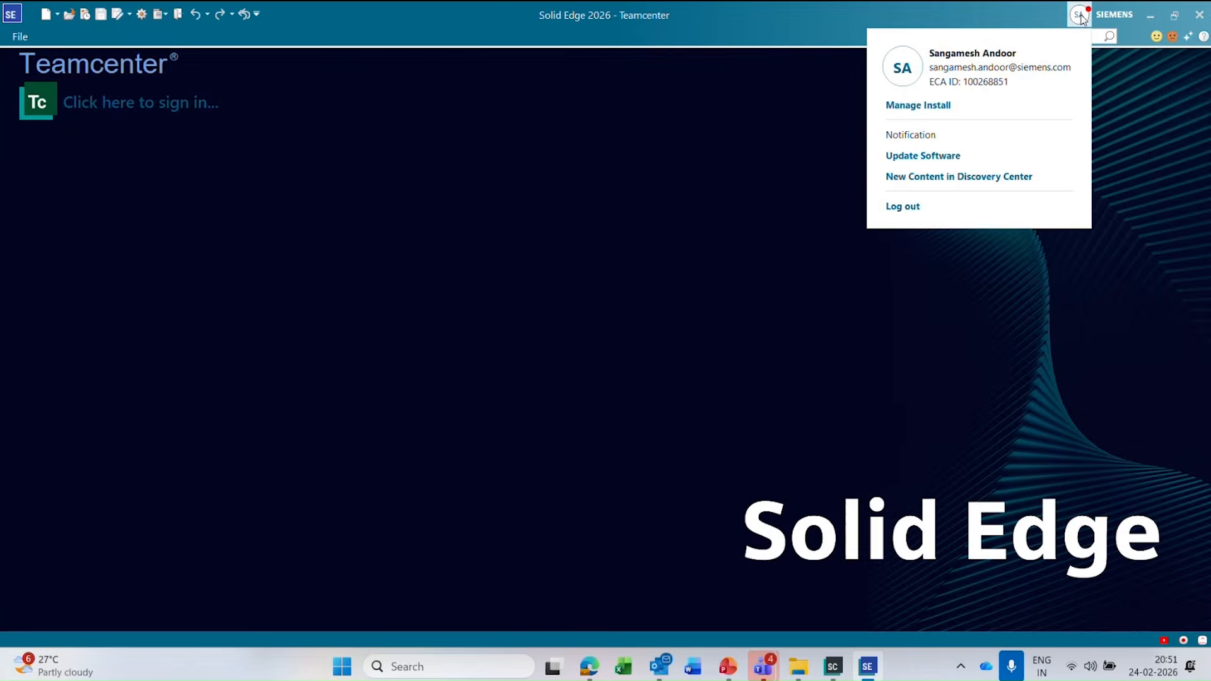
{"action": "left_click", "coordinate": [1144, 158]}
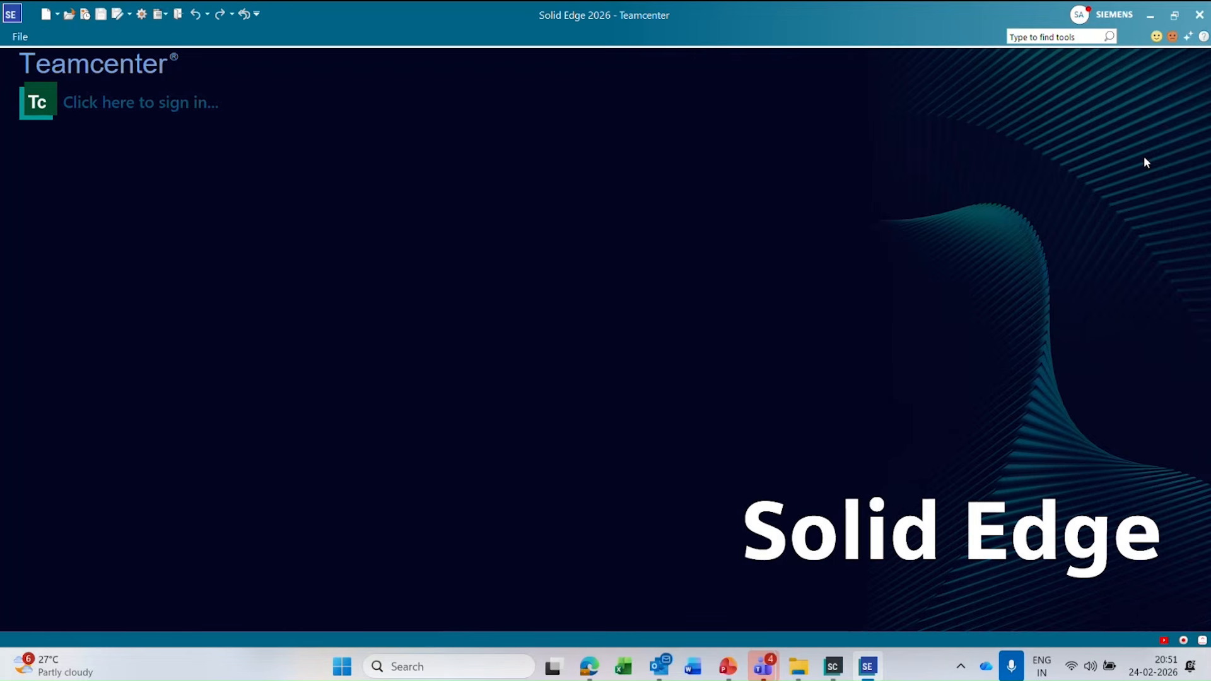
{"action": "left_click", "coordinate": [21, 36]}
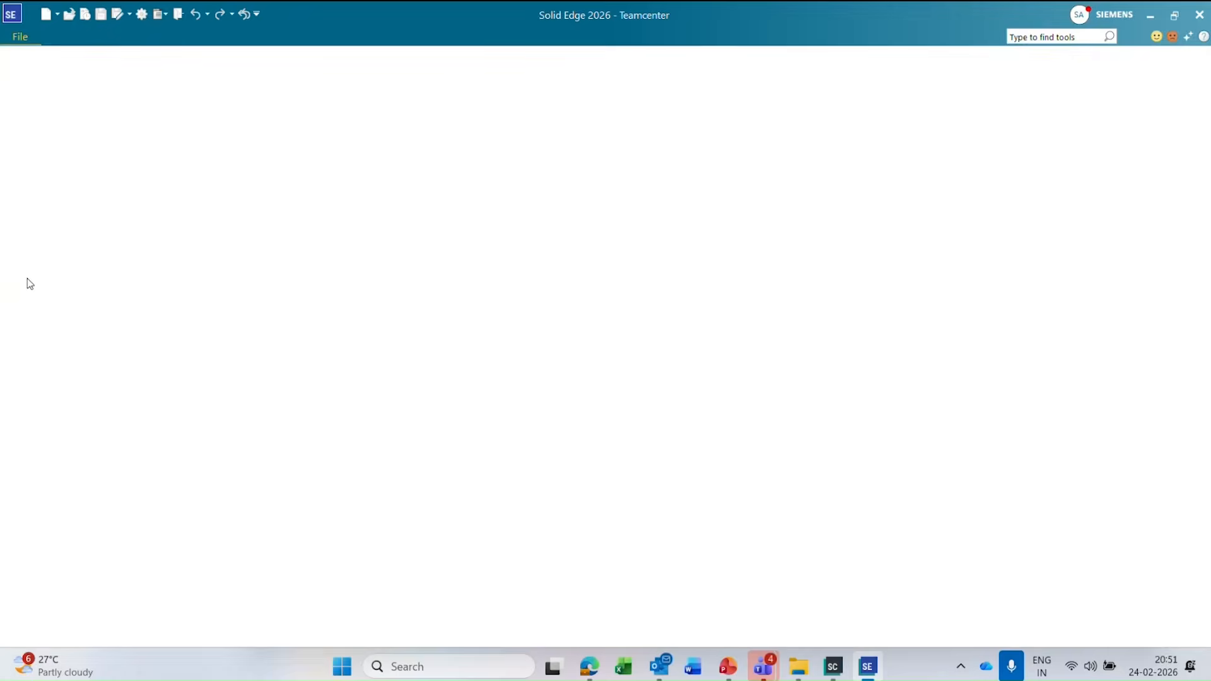
{"action": "left_click", "coordinate": [51, 282]}
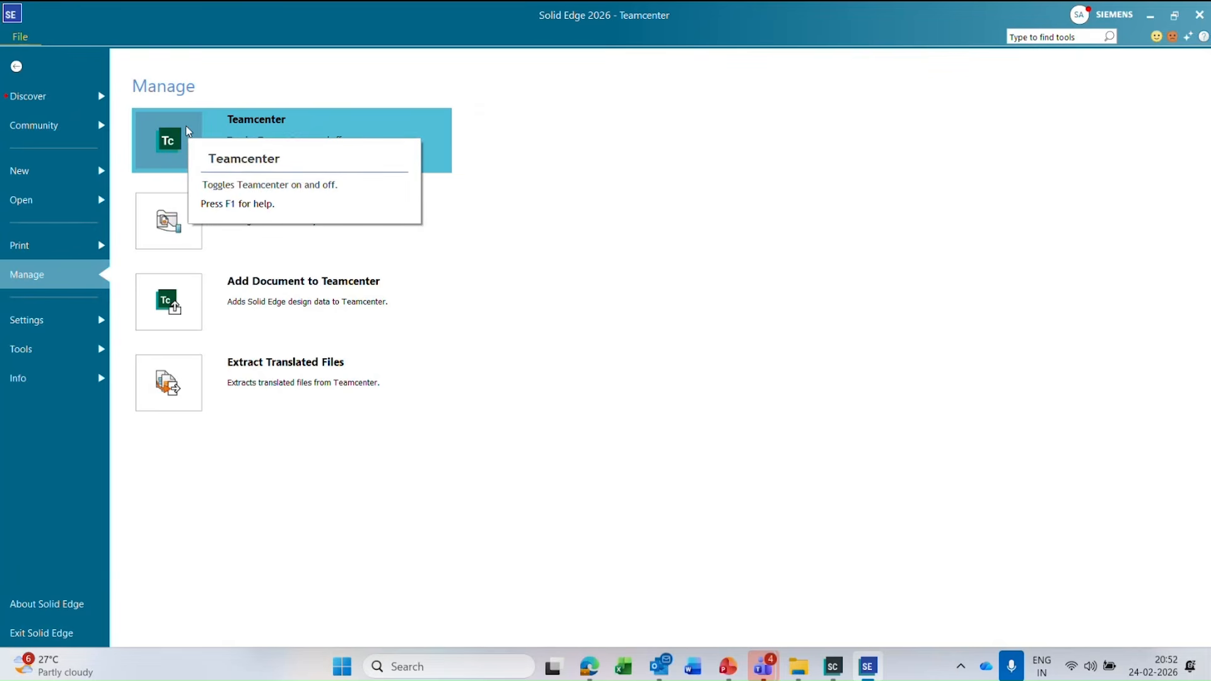
{"action": "left_click", "coordinate": [18, 67]}
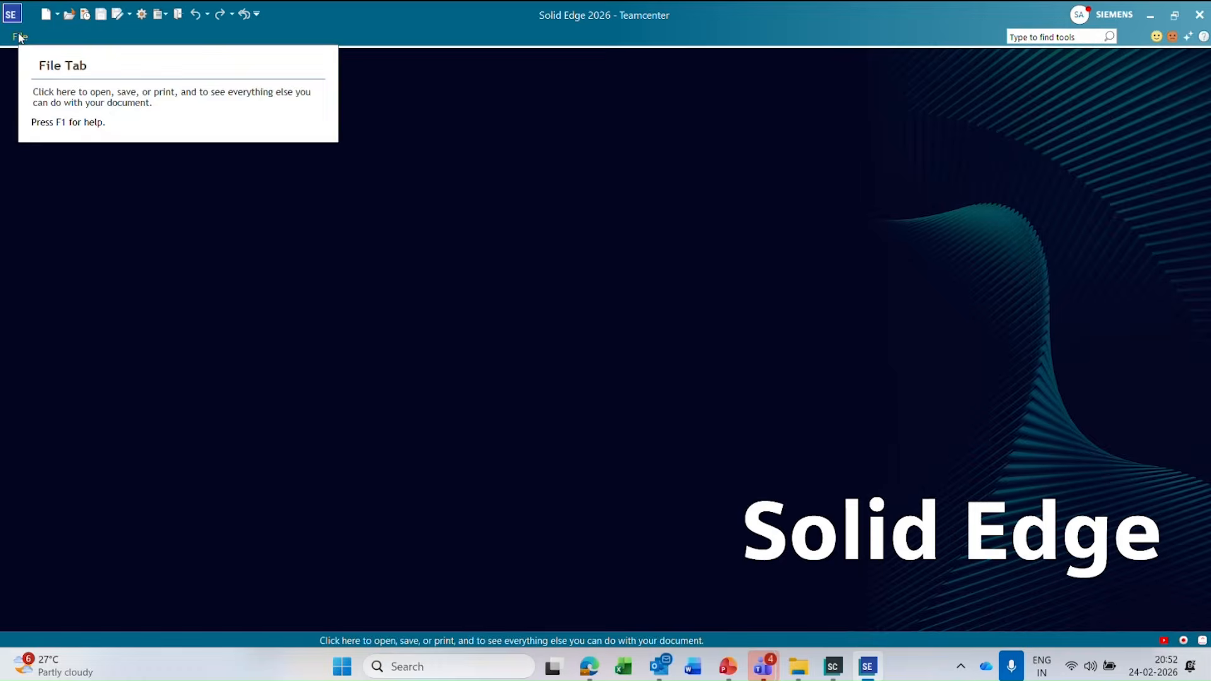
Sign in to Teamcenter from the Solid Edge start screen.
{"action": "left_click", "coordinate": [132, 103]}
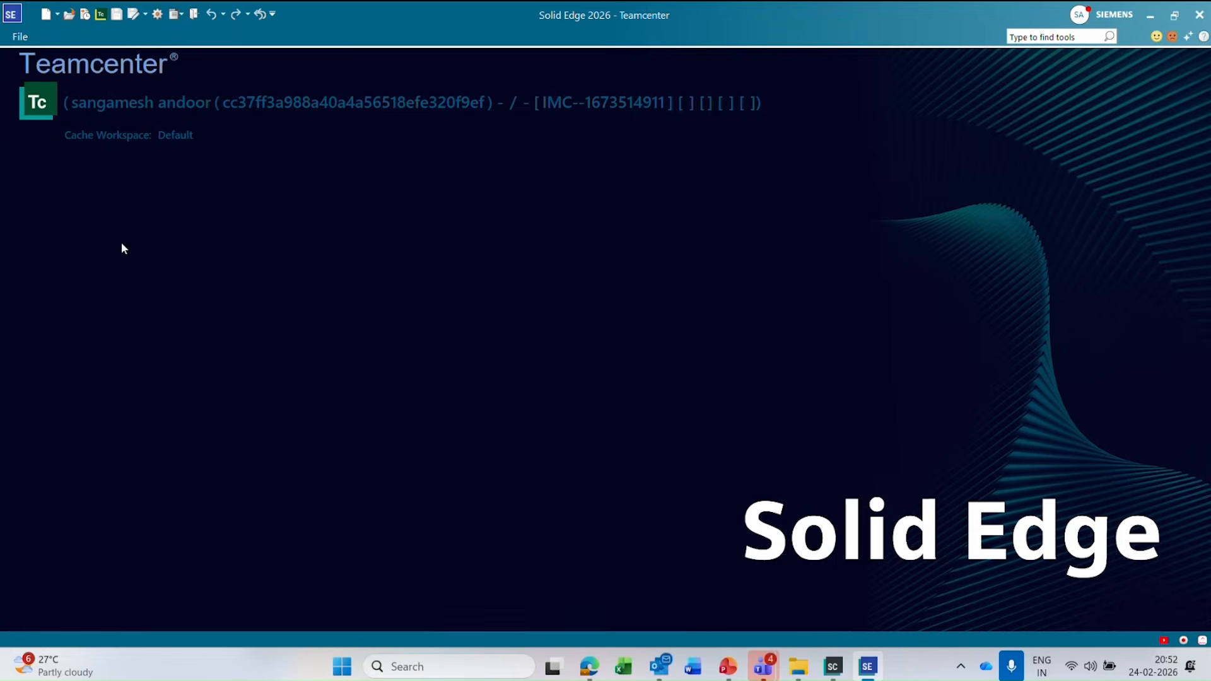
Start a new document and expand the Standard Templates and User Templates groups to view their categories.
{"action": "left_click", "coordinate": [46, 13]}
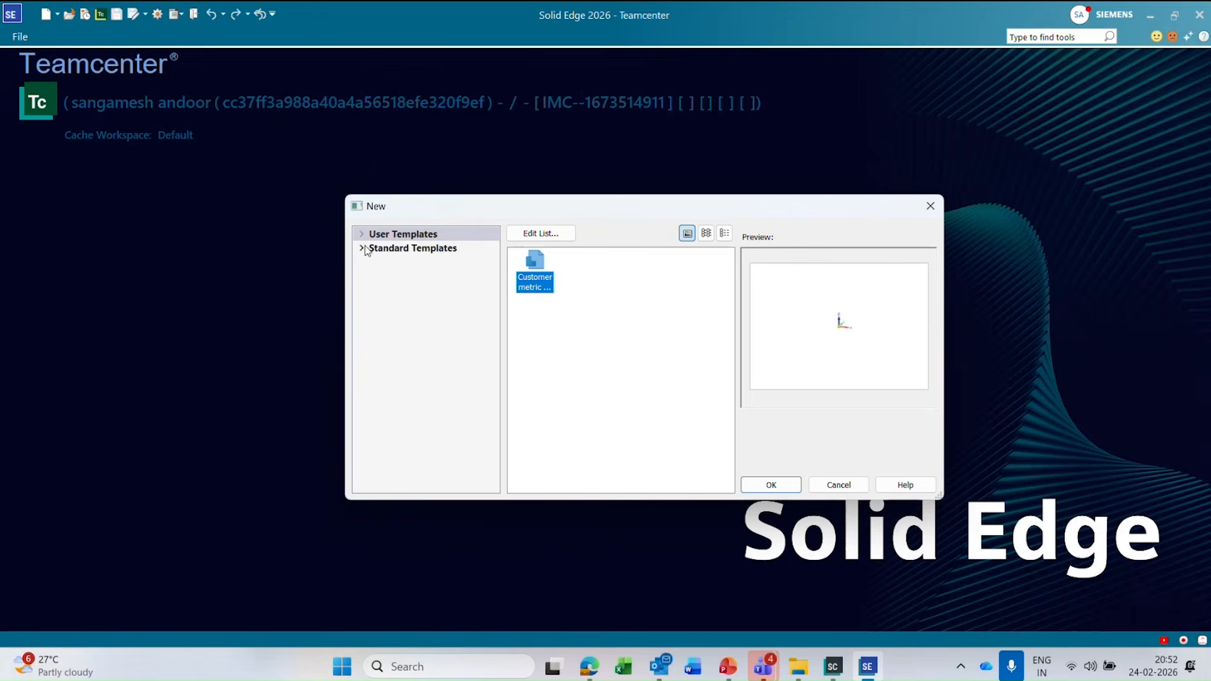
{"action": "double_click", "coordinate": [413, 248]}
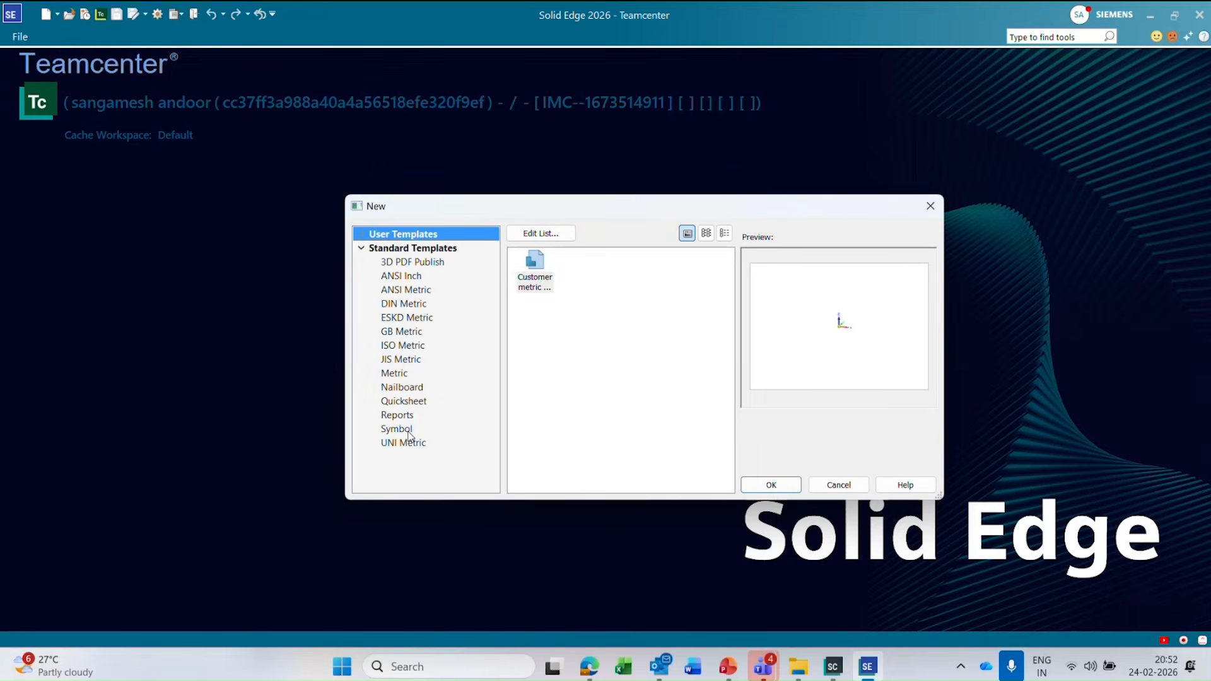
{"action": "left_click", "coordinate": [362, 234]}
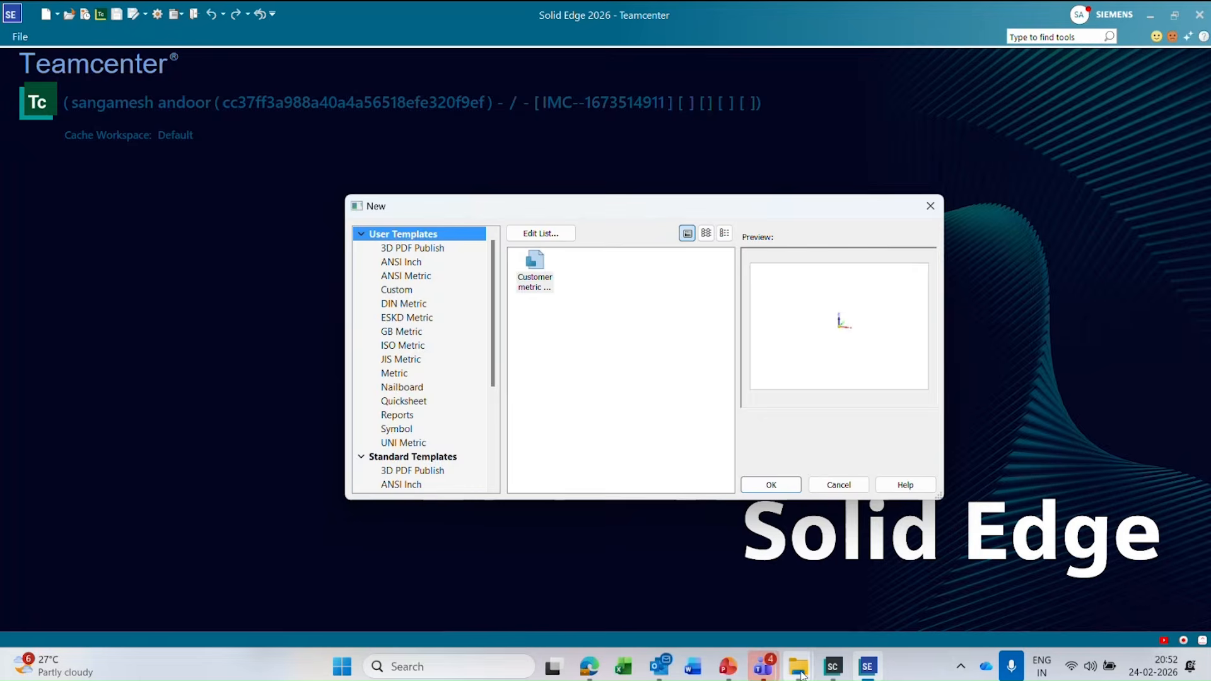
View the custom template folder C:\Custom\Template in File Explorer and its path, then cancel creating the new document.
{"action": "mouse_move", "coordinate": [800, 668]}
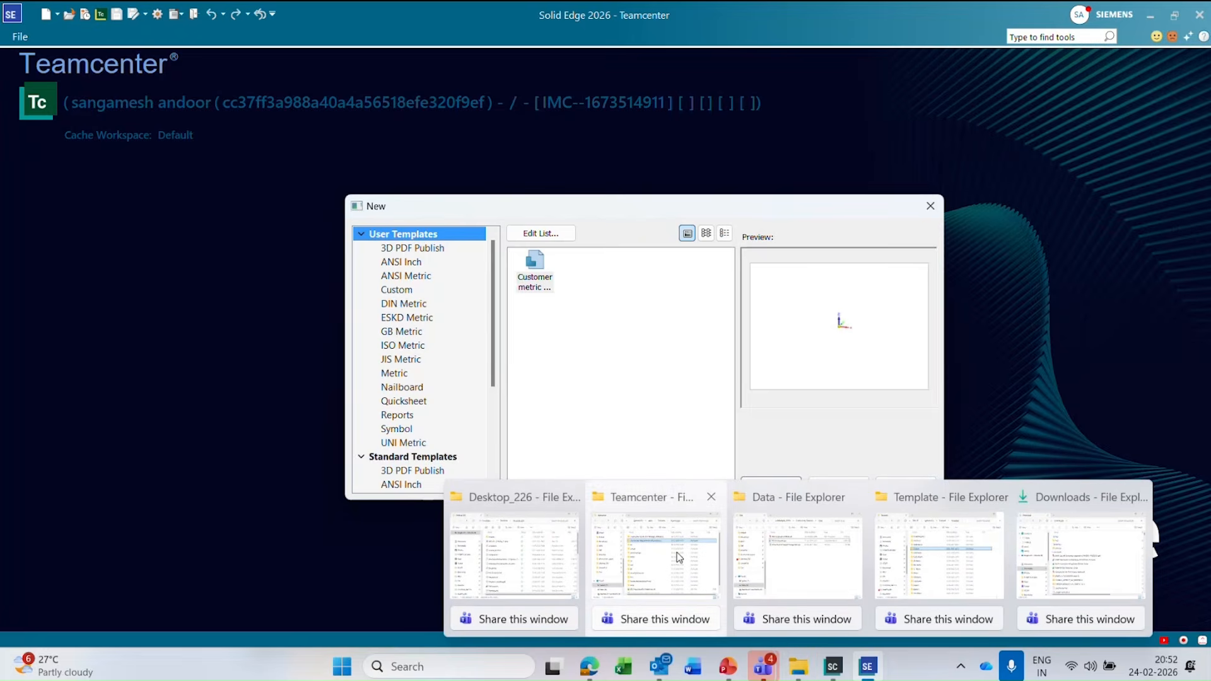
{"action": "mouse_move", "coordinate": [678, 557]}
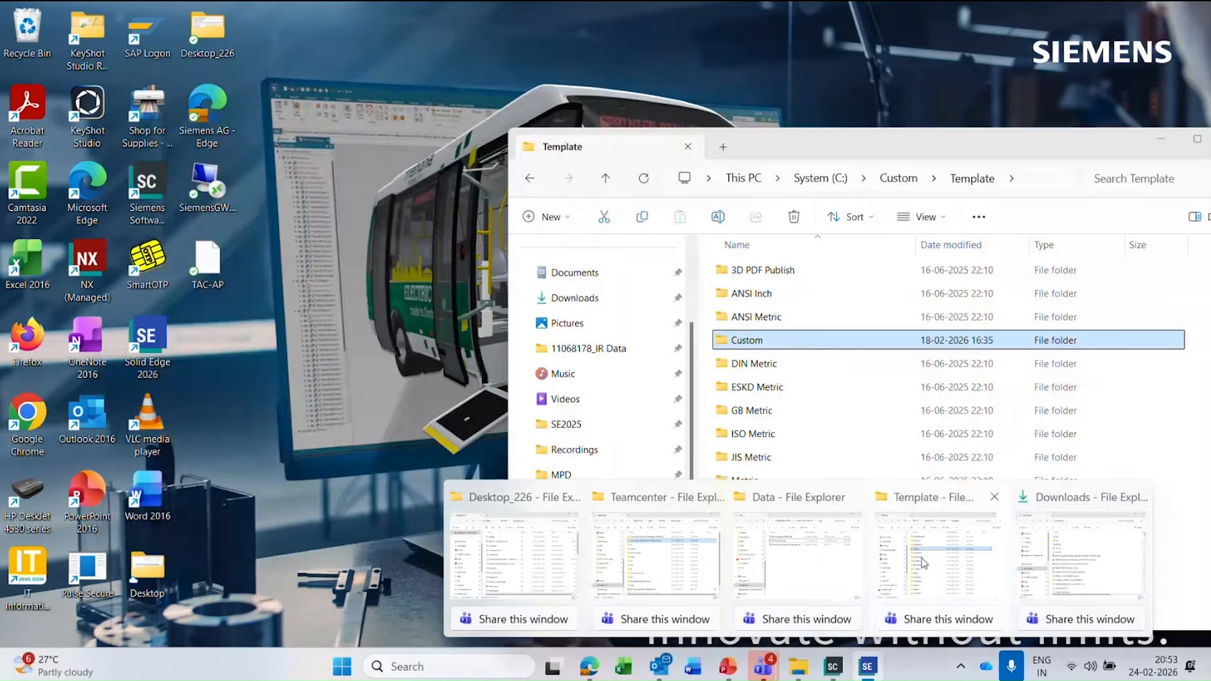
{"action": "left_click", "coordinate": [925, 560]}
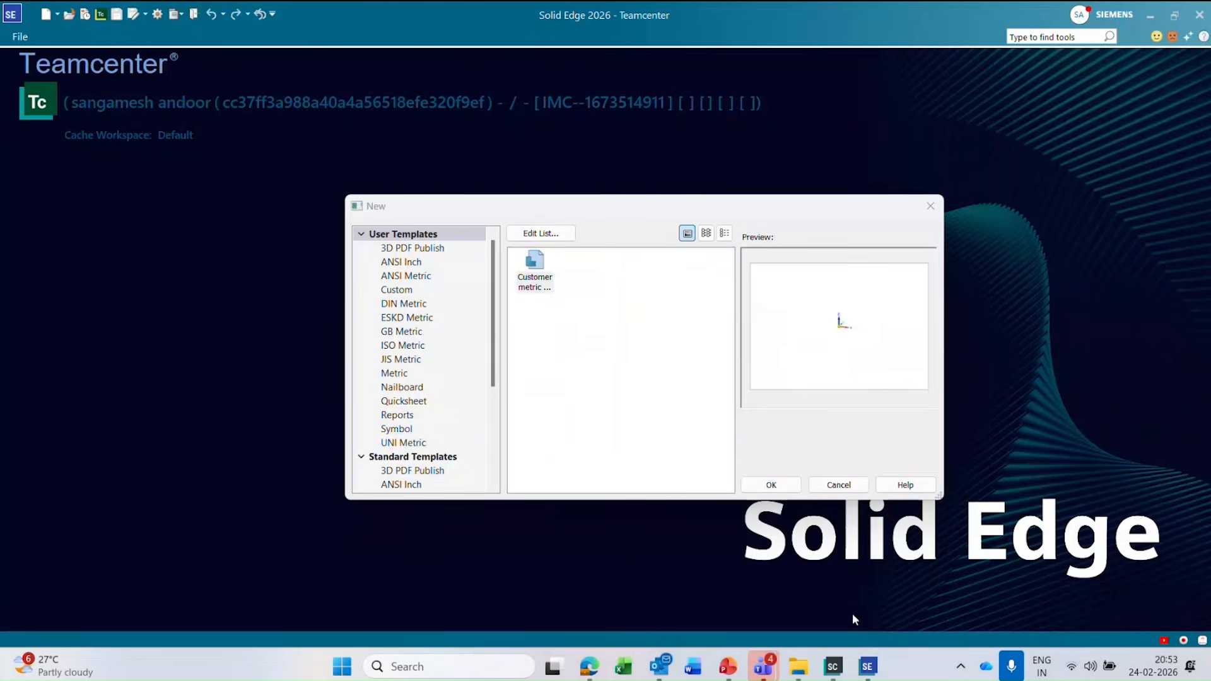
{"action": "mouse_move", "coordinate": [799, 666]}
{"action": "left_click", "coordinate": [913, 552]}
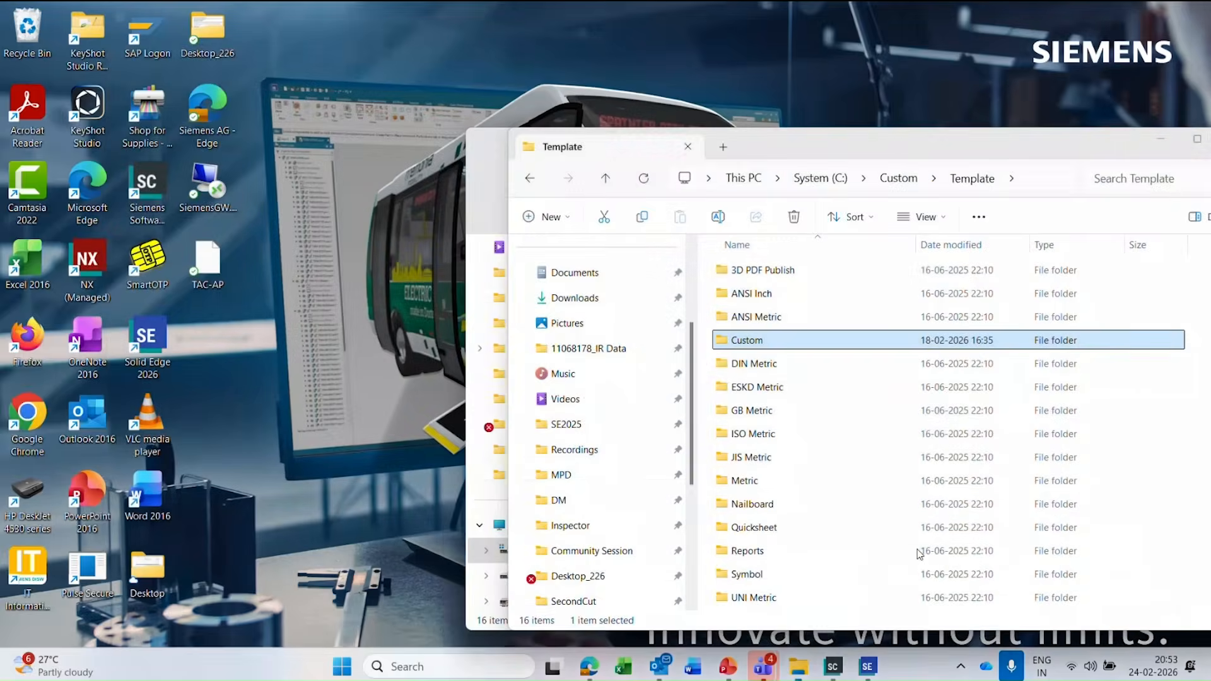
{"action": "left_click", "coordinate": [997, 177]}
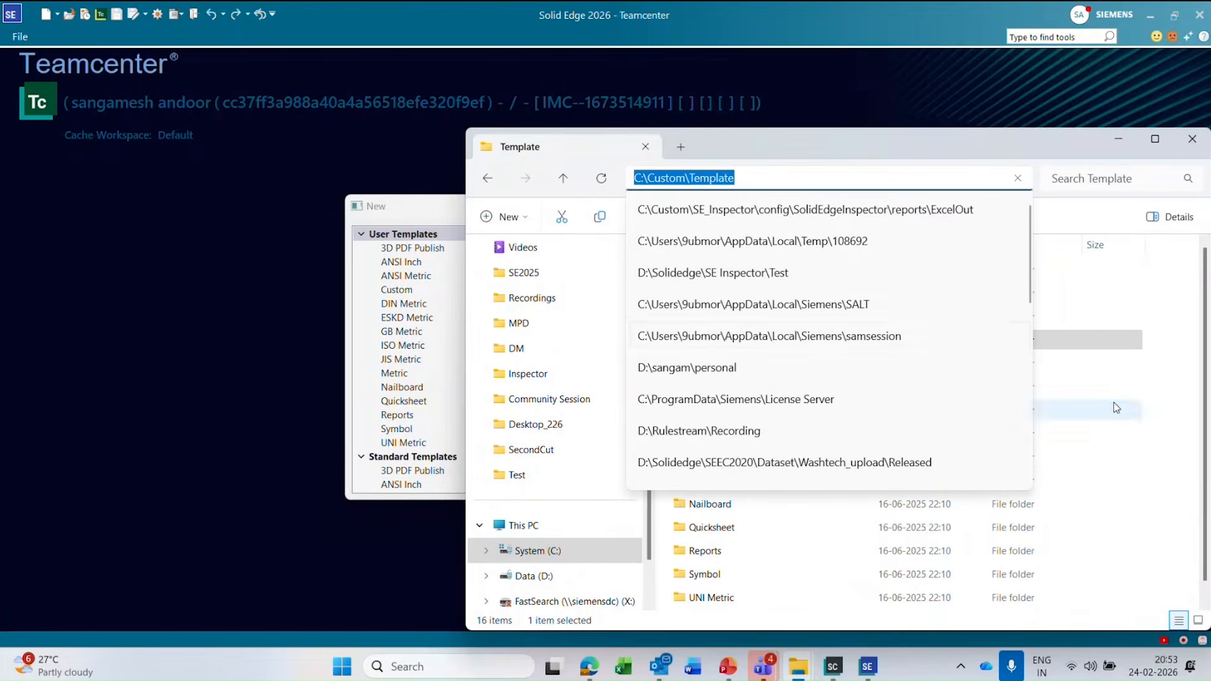
{"action": "left_click", "coordinate": [1085, 410]}
{"action": "left_click", "coordinate": [1121, 139]}
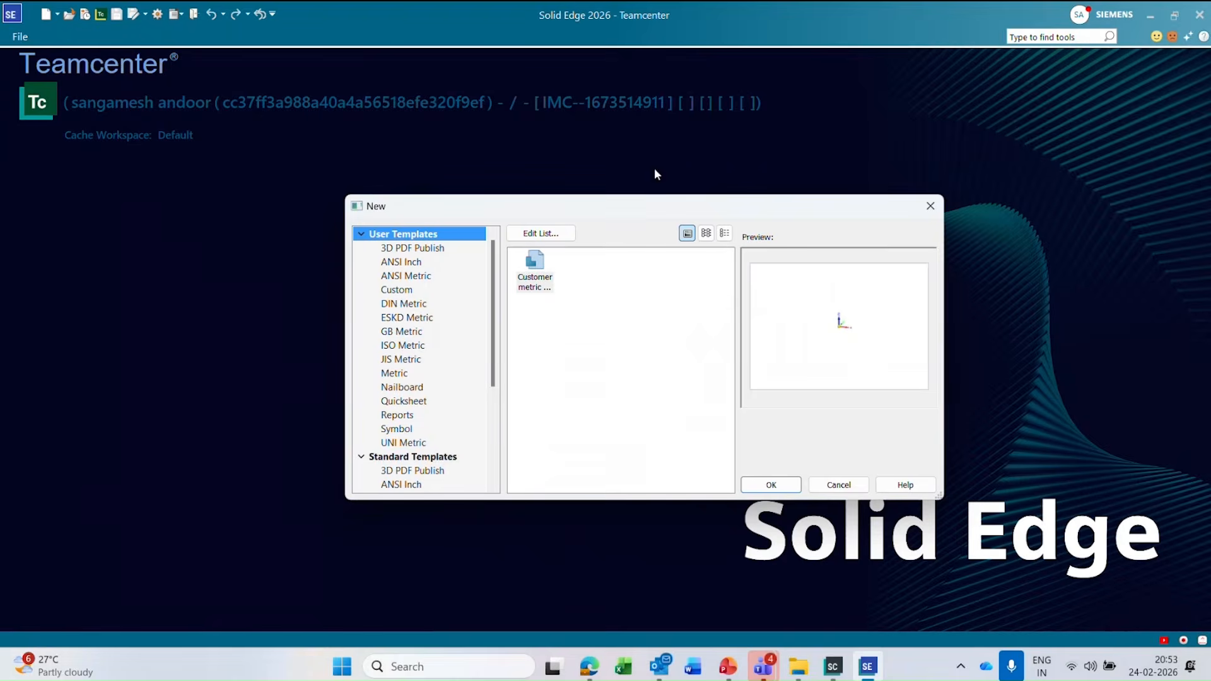
{"action": "left_click", "coordinate": [839, 484]}
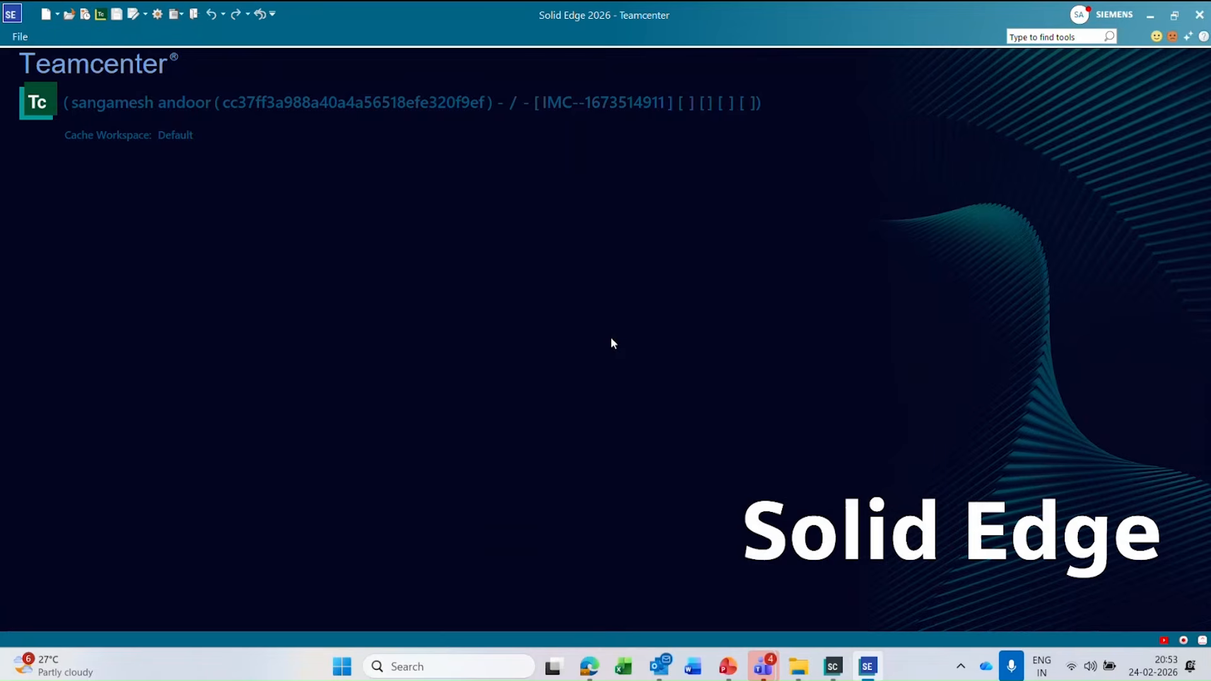
Check the folder assigned to User templates in the file location options, then leave the options without changes.
{"action": "left_click", "coordinate": [21, 36]}
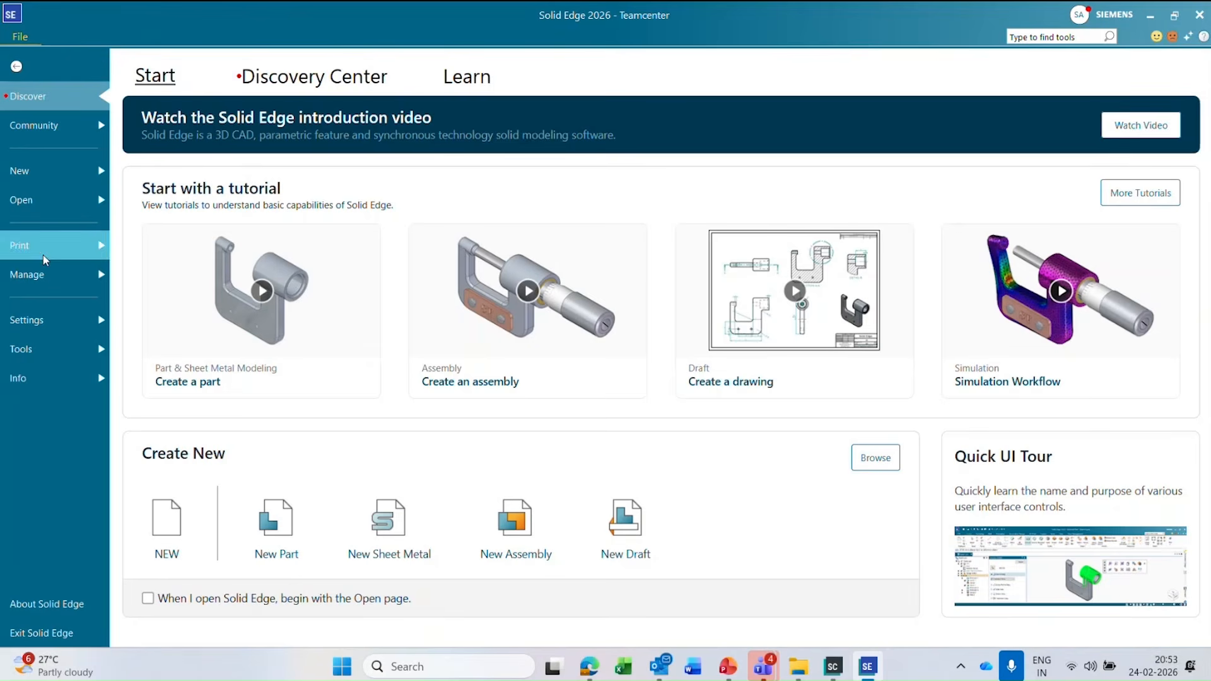
{"action": "left_click", "coordinate": [58, 319]}
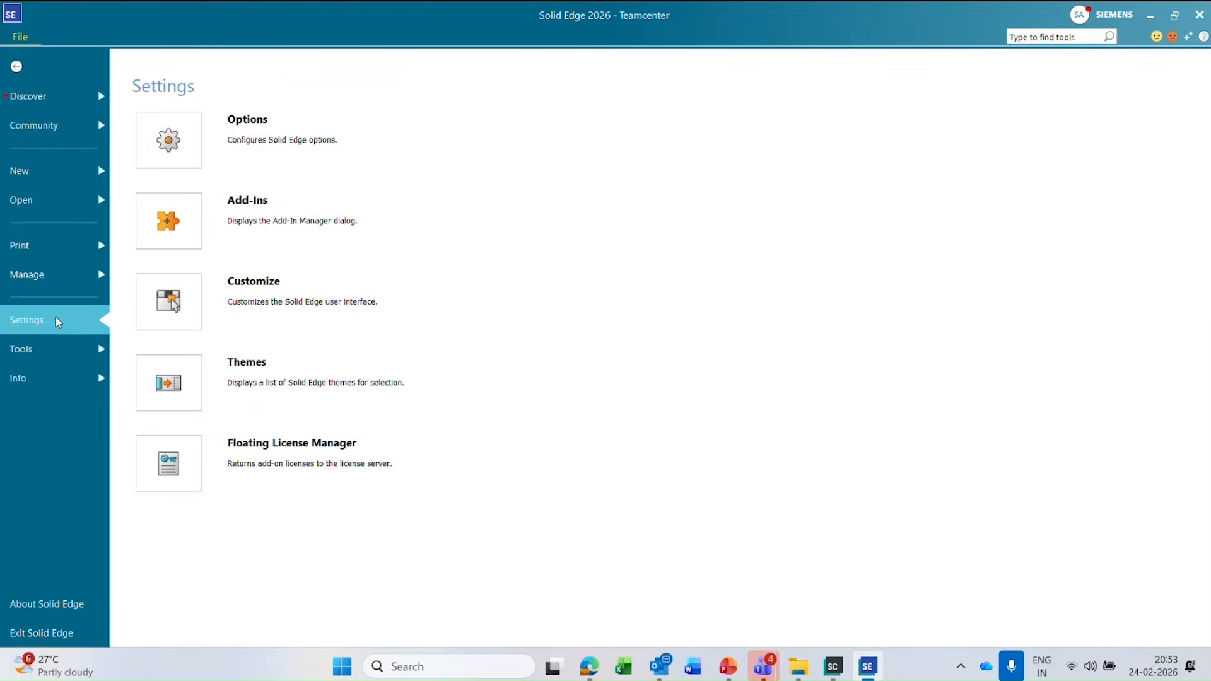
{"action": "left_click", "coordinate": [164, 153]}
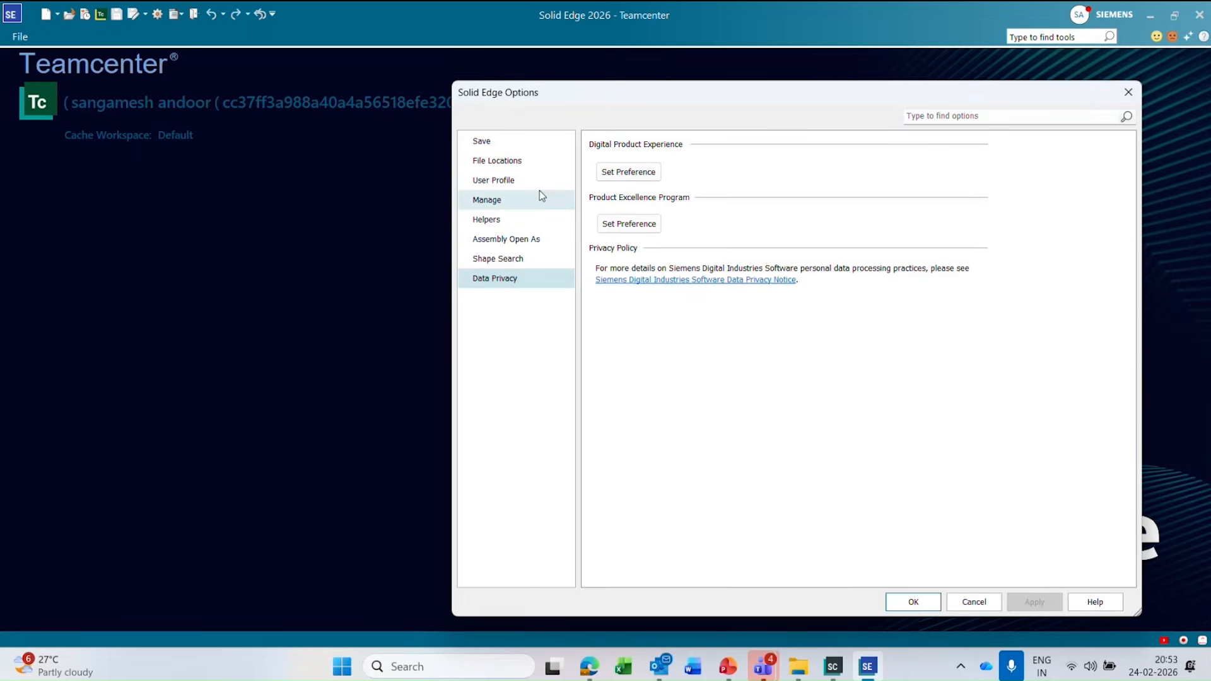
{"action": "left_click", "coordinate": [535, 185]}
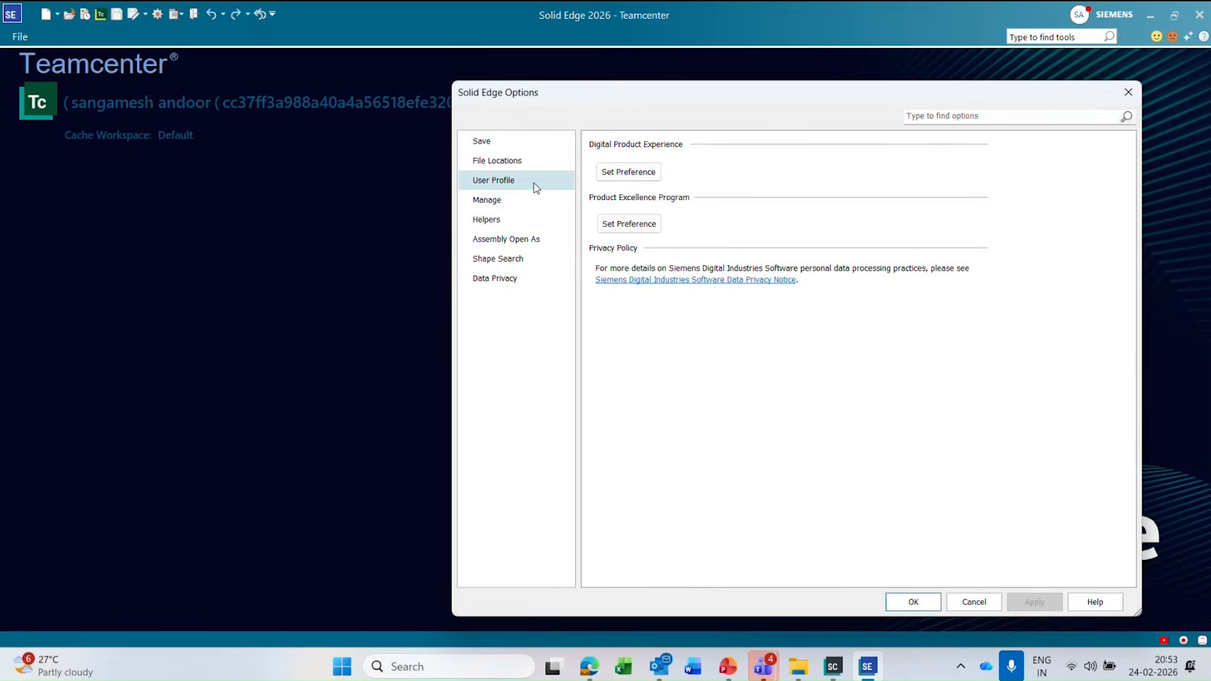
{"action": "left_click", "coordinate": [533, 163]}
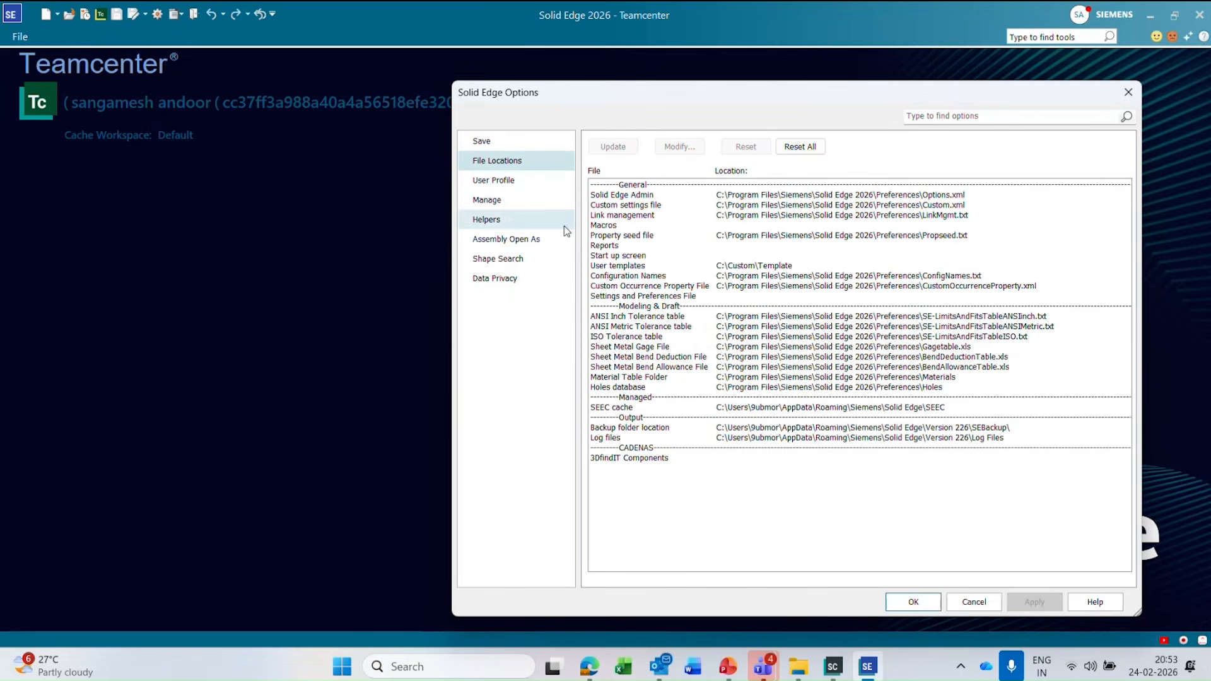
{"action": "left_click", "coordinate": [640, 266]}
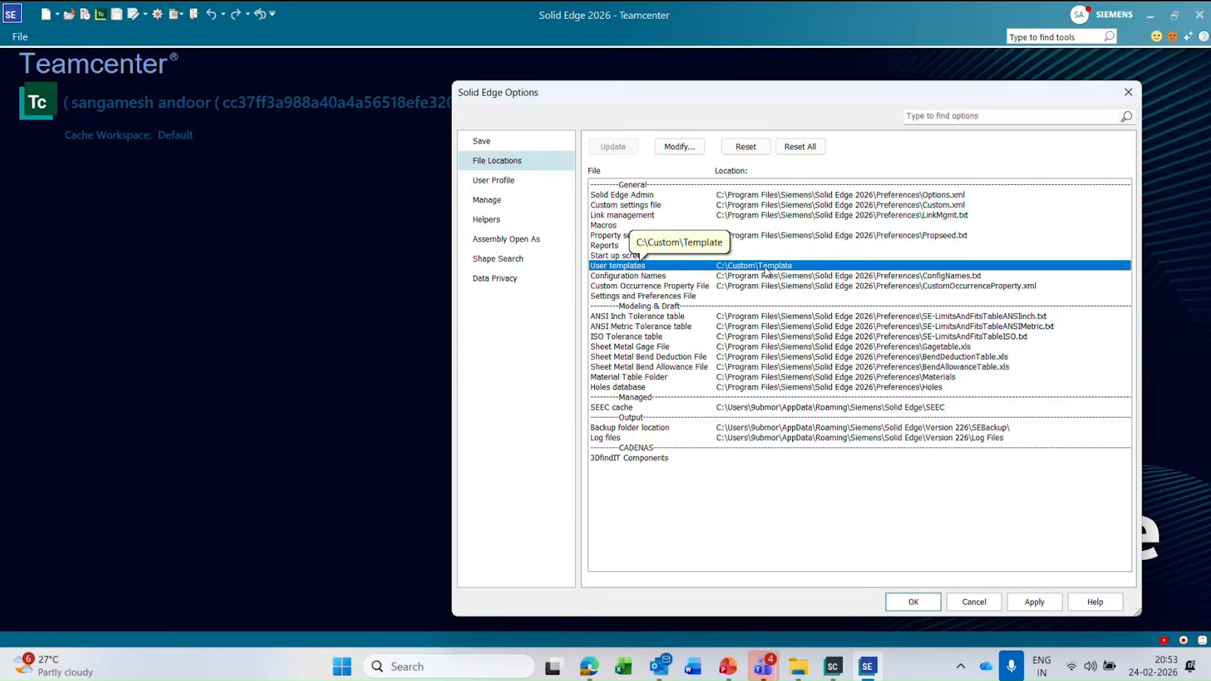
{"action": "left_click", "coordinate": [971, 601]}
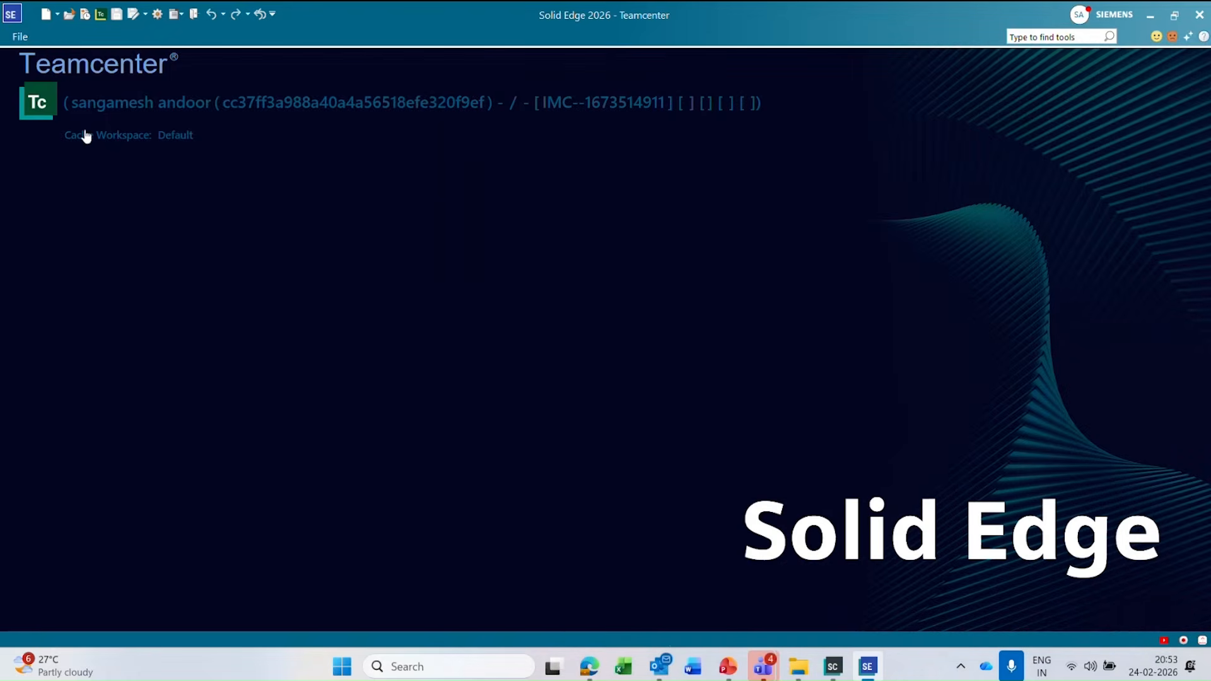
Create a new part from the ansi metric part.par user template and continue in the ordered environment.
{"action": "left_click", "coordinate": [45, 15]}
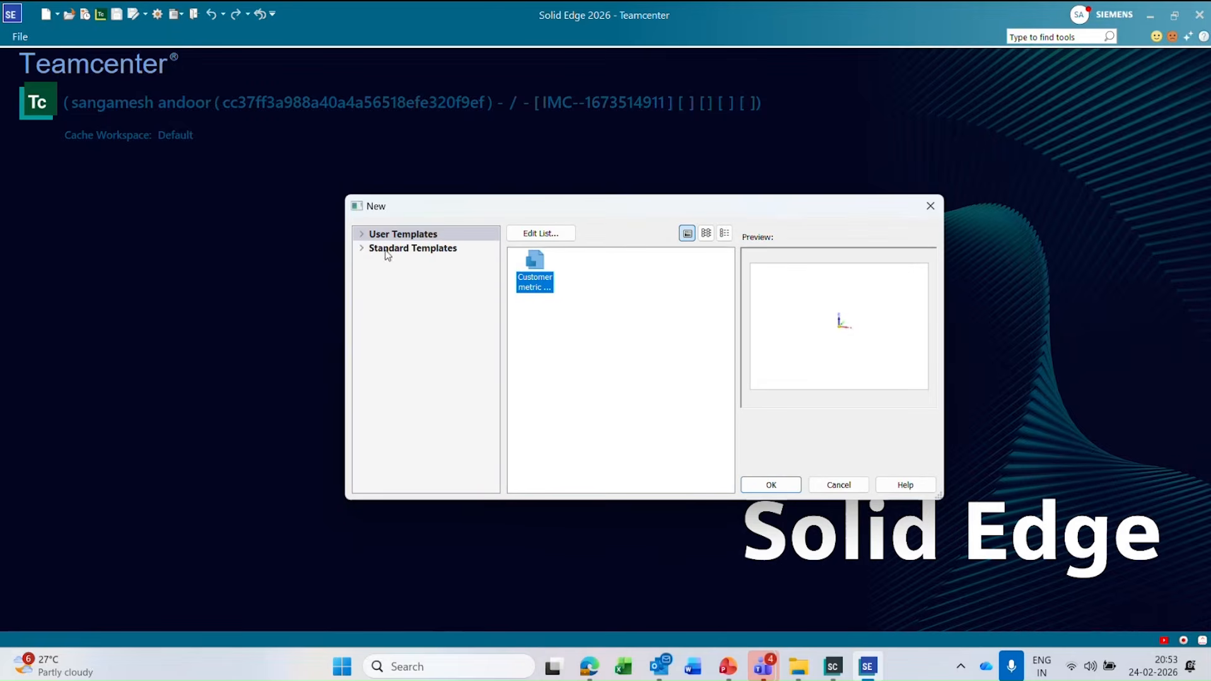
{"action": "left_click", "coordinate": [362, 236]}
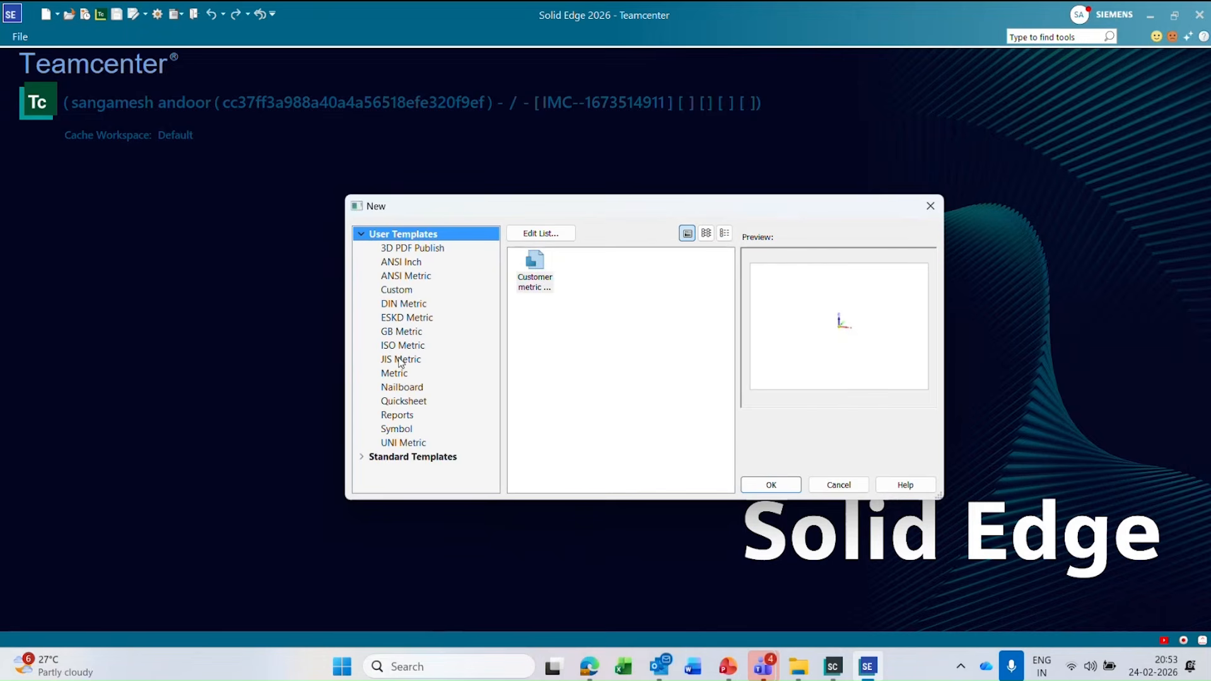
{"action": "left_click", "coordinate": [404, 282]}
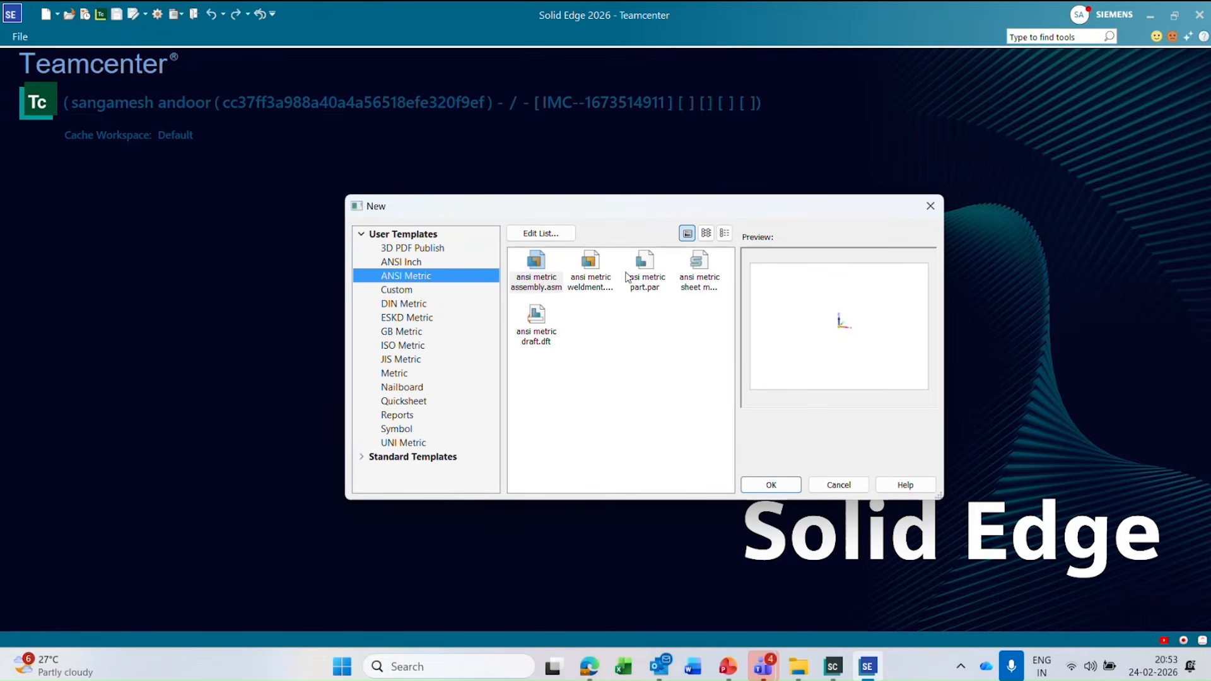
{"action": "left_click", "coordinate": [652, 267]}
{"action": "left_click", "coordinate": [771, 484]}
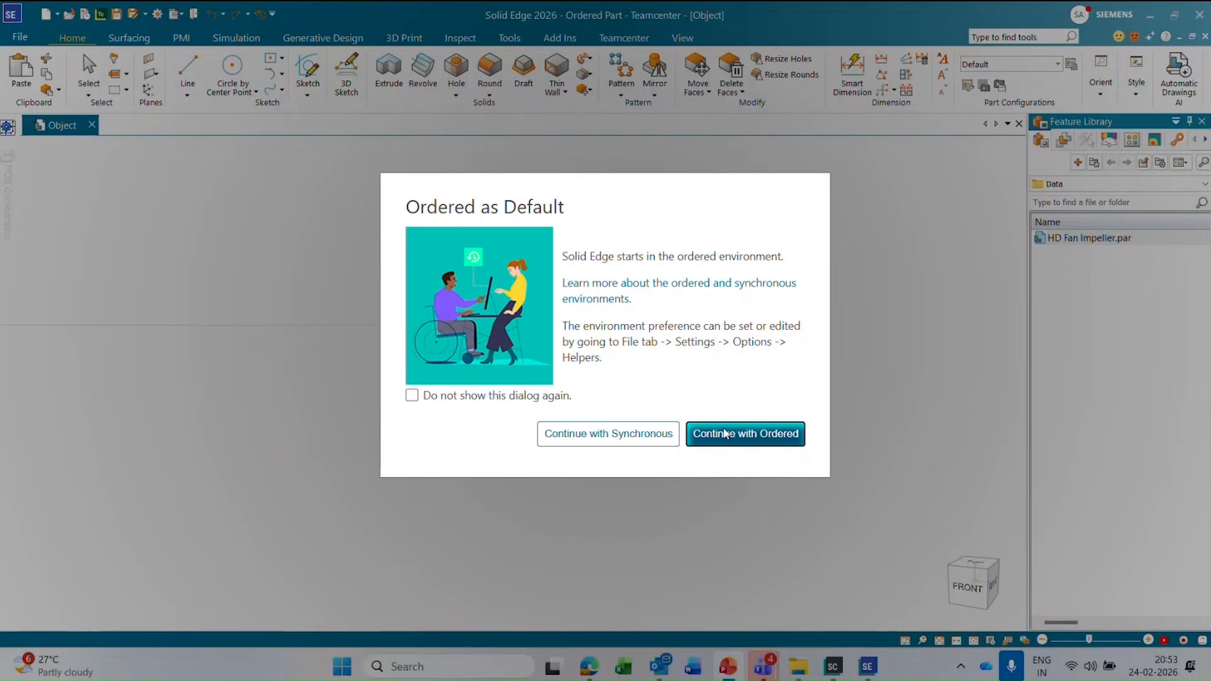
{"action": "left_click", "coordinate": [730, 438]}
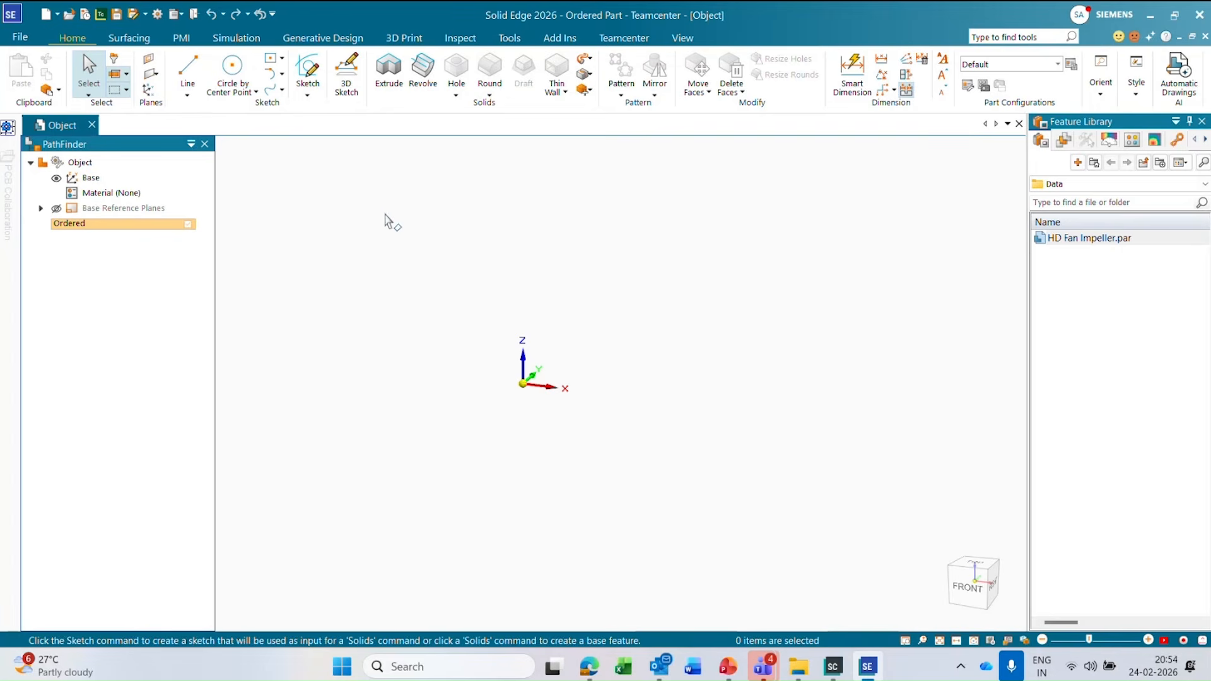
Start an Extrude feature and sketch a rectangle around the origin on the horizontal base reference plane, then close the sketch.
{"action": "left_click", "coordinate": [389, 73]}
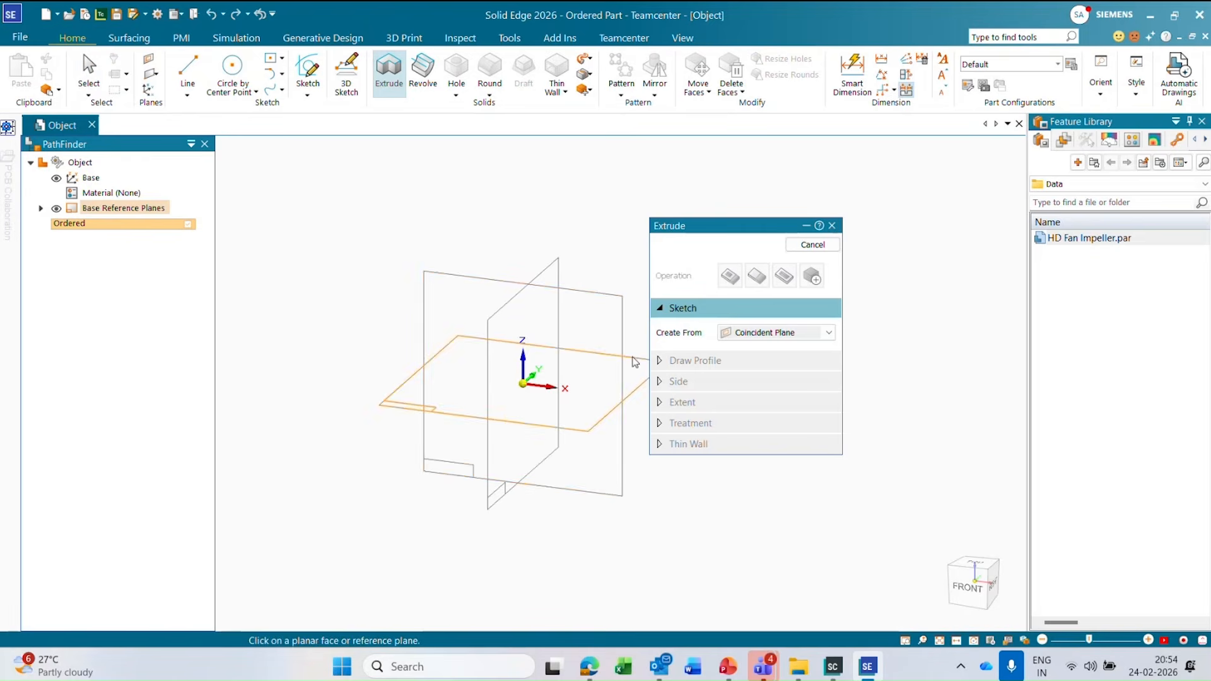
{"action": "left_click", "coordinate": [633, 371]}
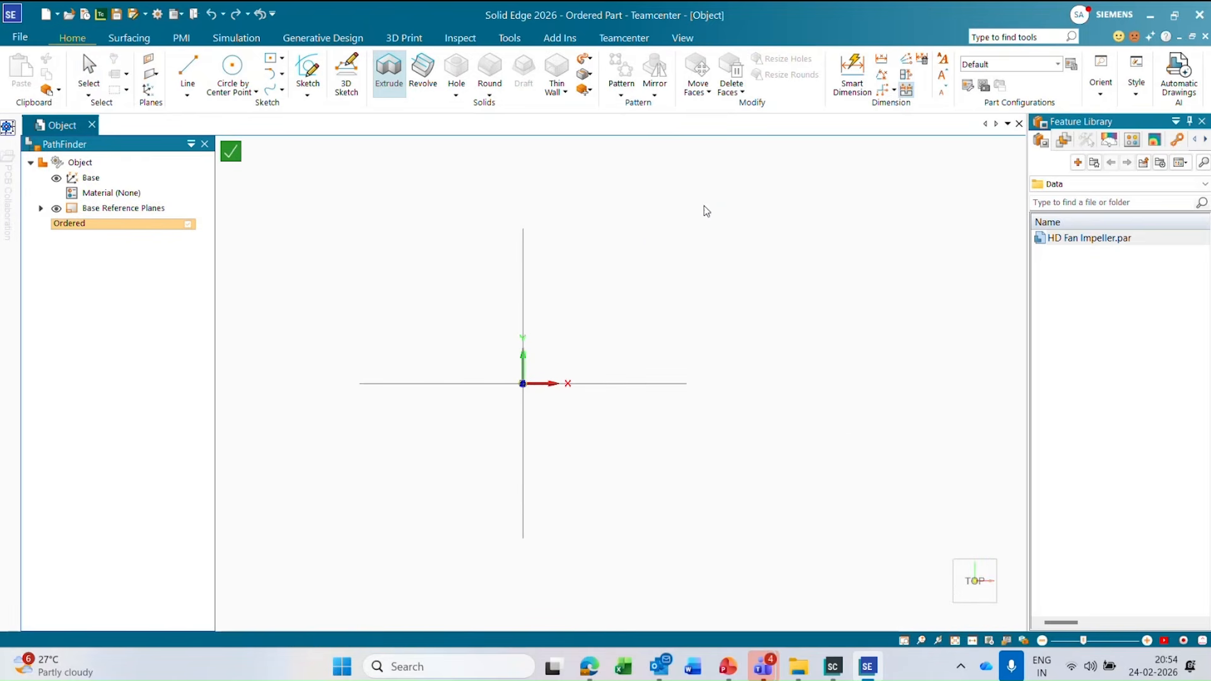
{"action": "left_click", "coordinate": [295, 60]}
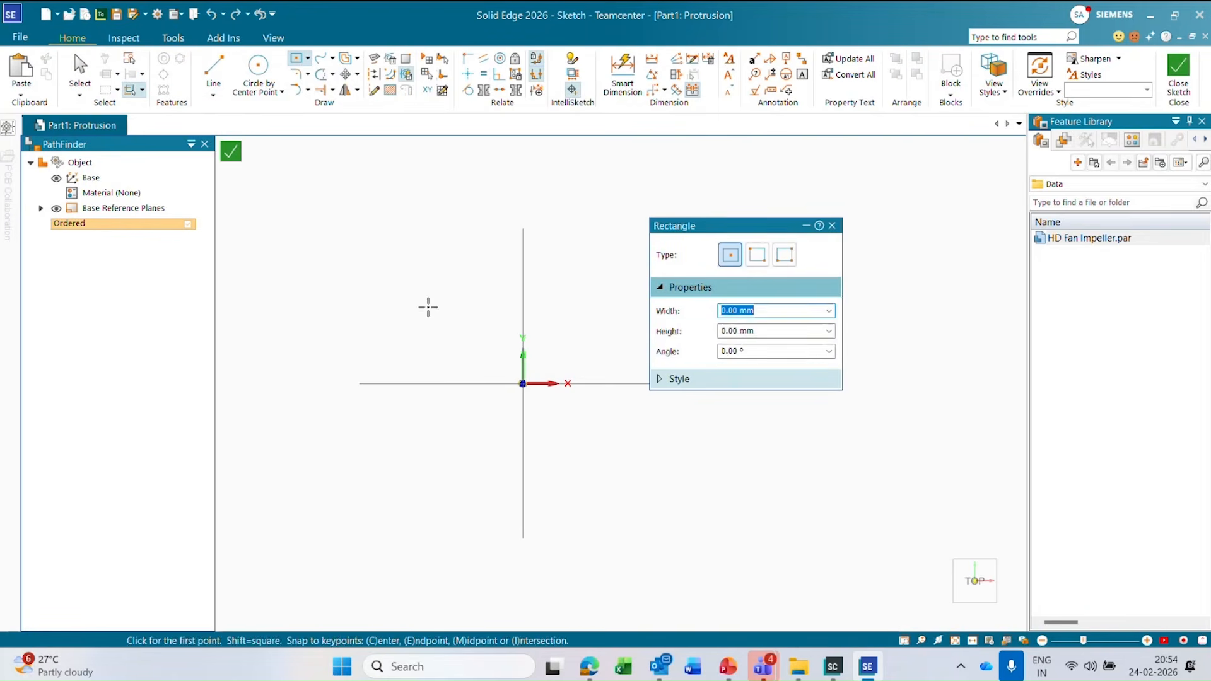
{"action": "left_click", "coordinate": [426, 306]}
{"action": "left_click", "coordinate": [564, 401]}
{"action": "key", "text": "Escape"}
{"action": "left_click", "coordinate": [231, 150]}
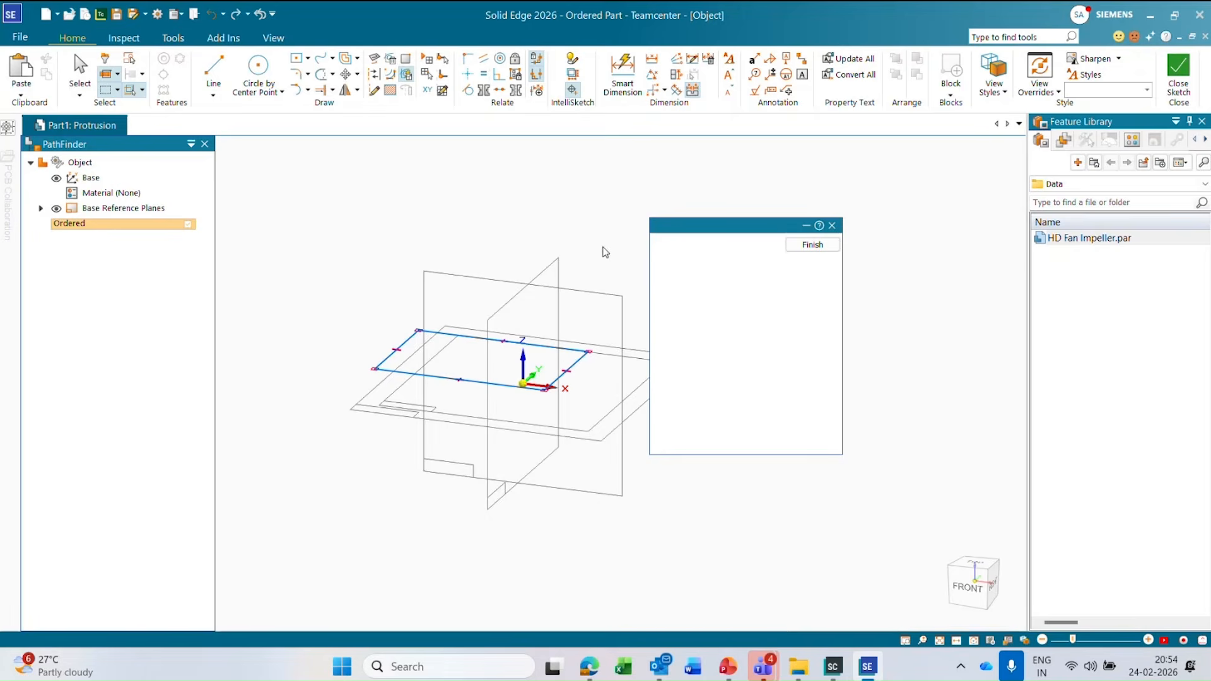
Extrude the rectangular profile upward by about 19 mm and finish the feature.
{"action": "left_click", "coordinate": [608, 315]}
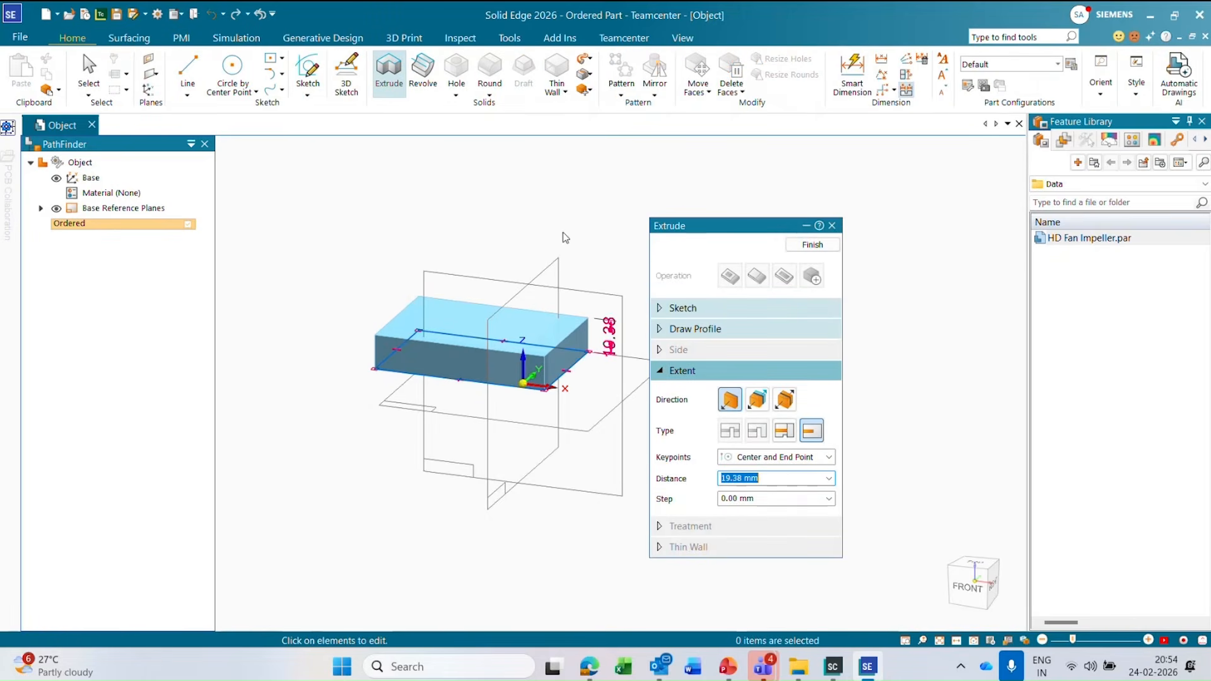
{"action": "left_click", "coordinate": [812, 244]}
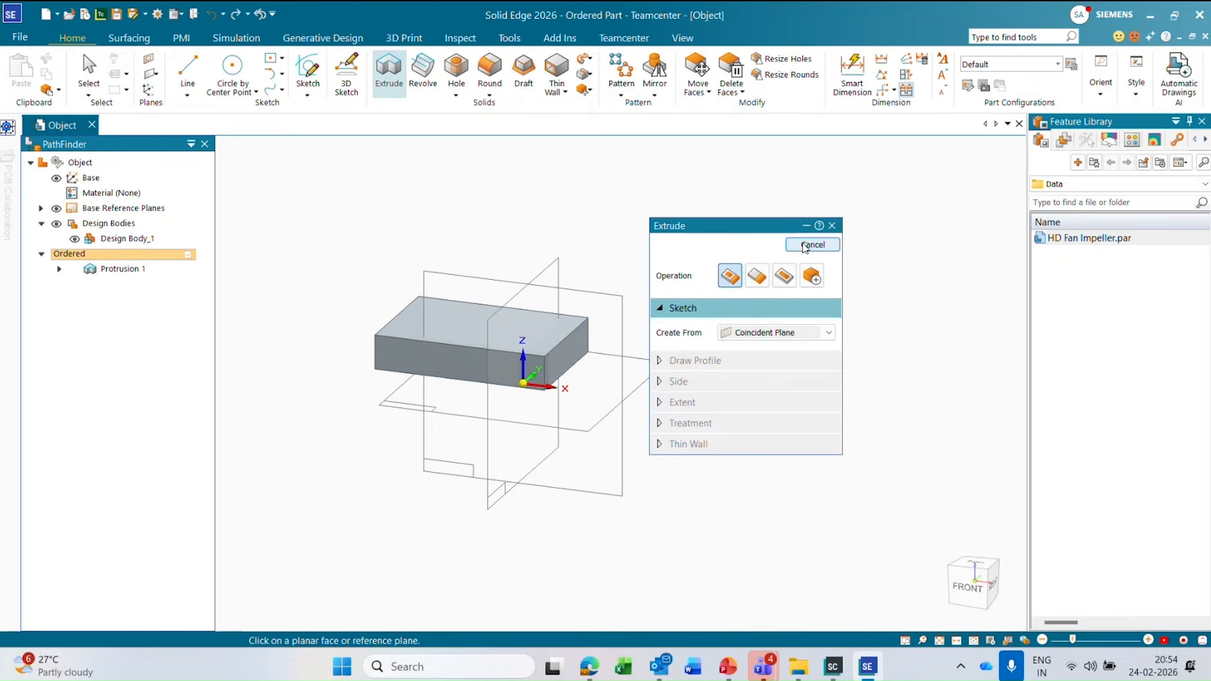
{"action": "key", "text": "Escape"}
Round the four vertical corner edges of the block with a 15 mm radius.
{"action": "left_click", "coordinate": [489, 75]}
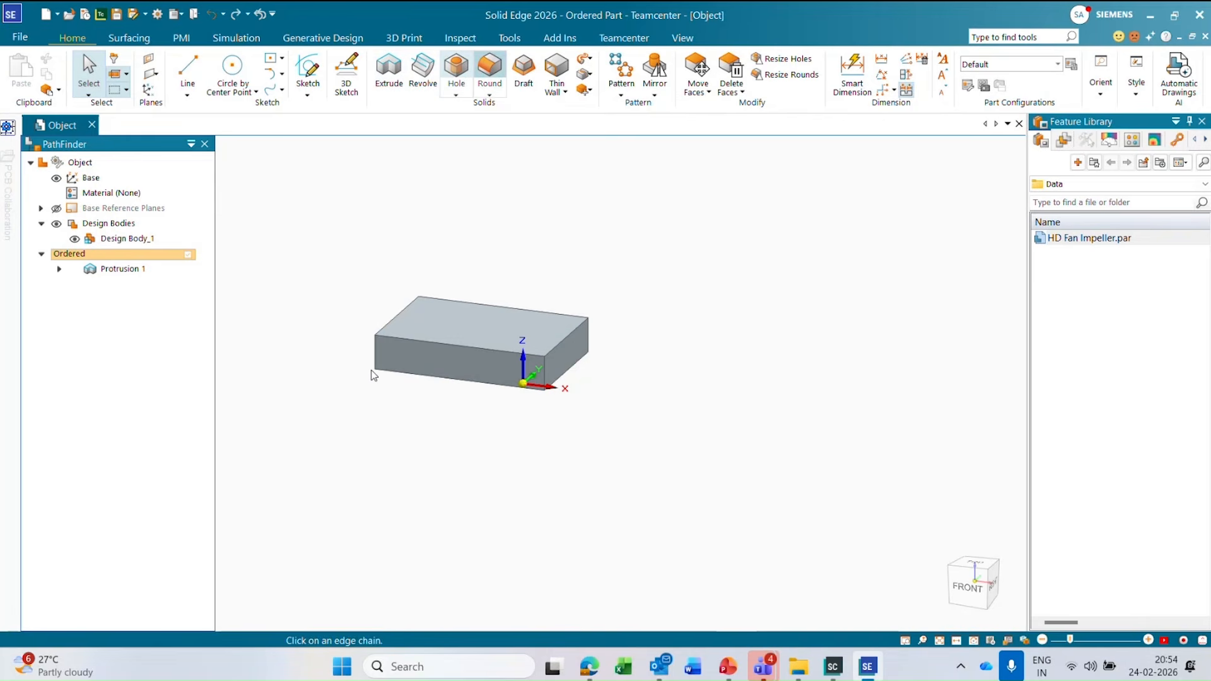
{"action": "left_click", "coordinate": [378, 357]}
{"action": "left_click", "coordinate": [422, 312]}
{"action": "left_click", "coordinate": [589, 333]}
{"action": "left_click", "coordinate": [547, 370]}
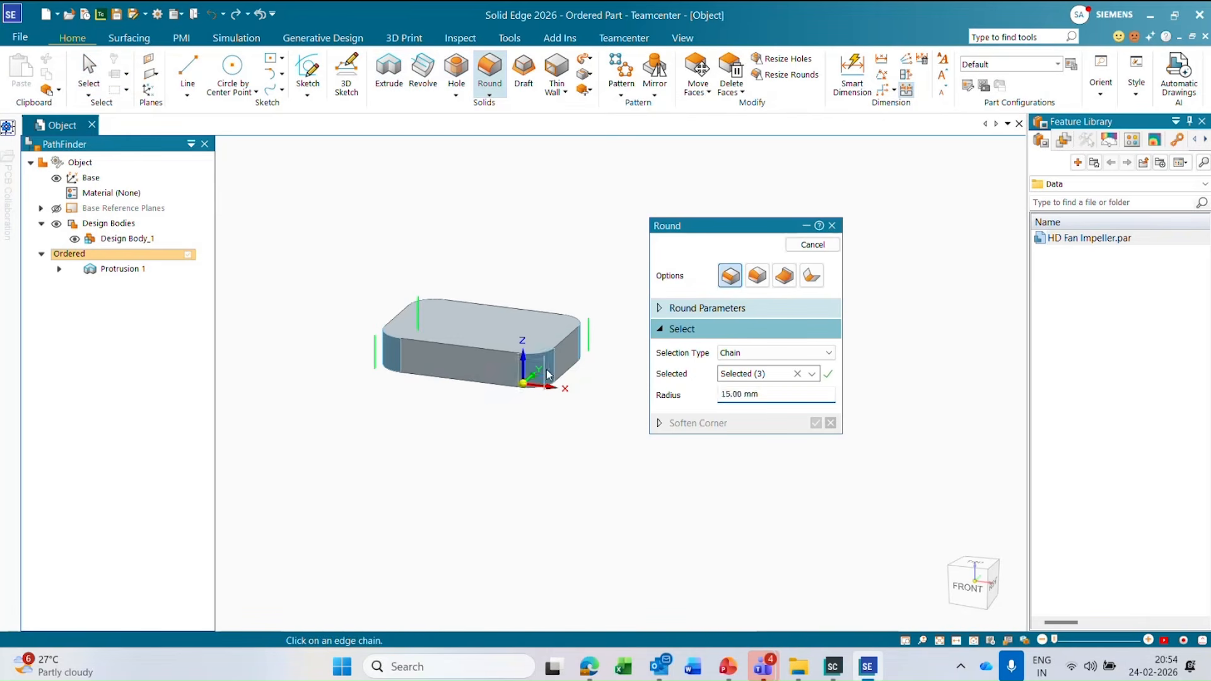
{"action": "right_click", "coordinate": [603, 203]}
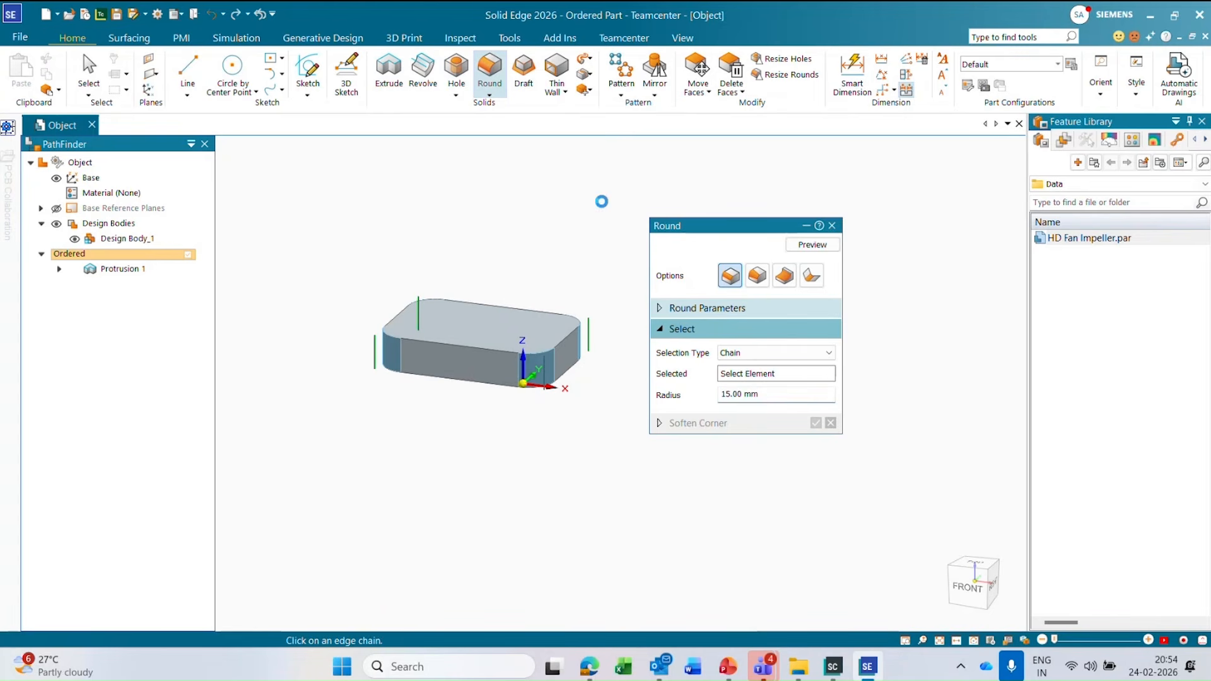
{"action": "right_click", "coordinate": [603, 201]}
{"action": "right_click", "coordinate": [536, 188]}
{"action": "key", "text": "Escape"}
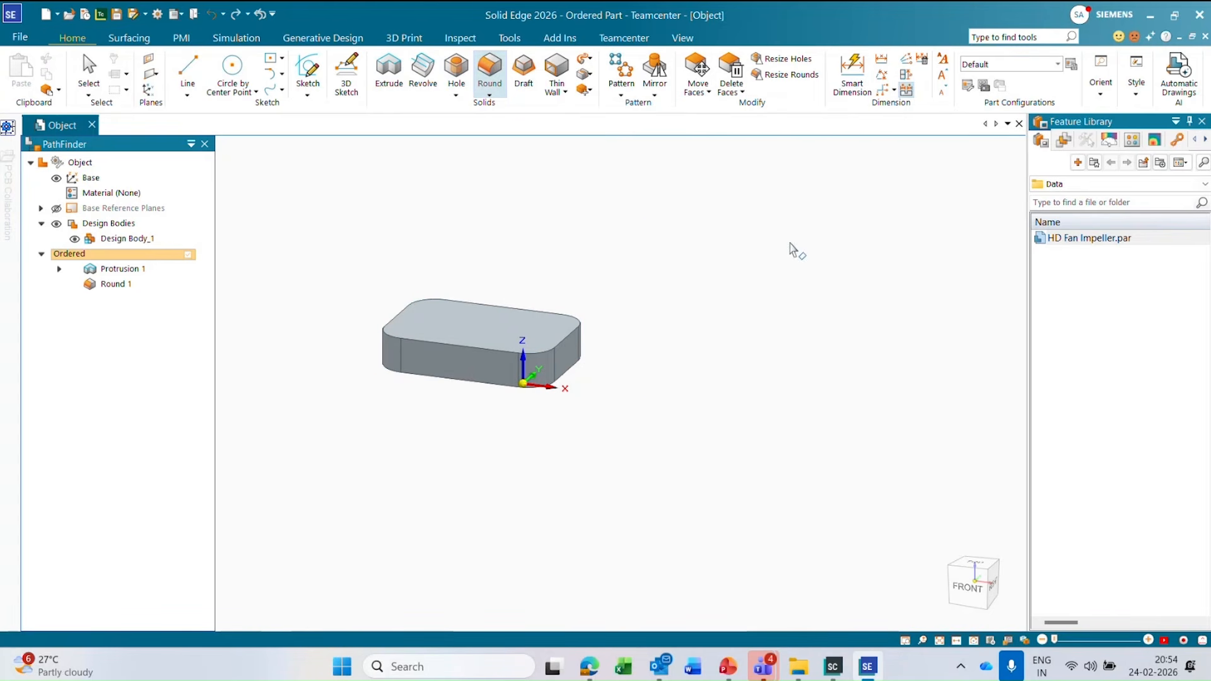
Place one hole at the centre of the block's top face using the saved hole settings.
{"action": "left_click", "coordinate": [456, 68]}
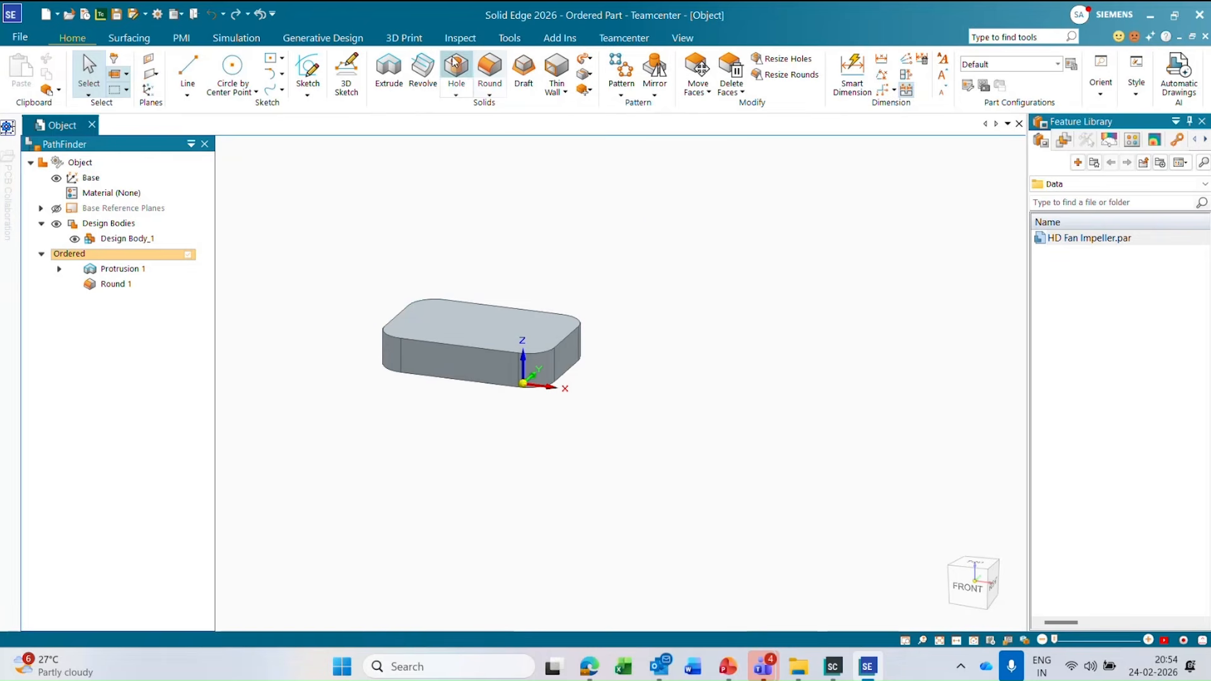
{"action": "left_click", "coordinate": [482, 318]}
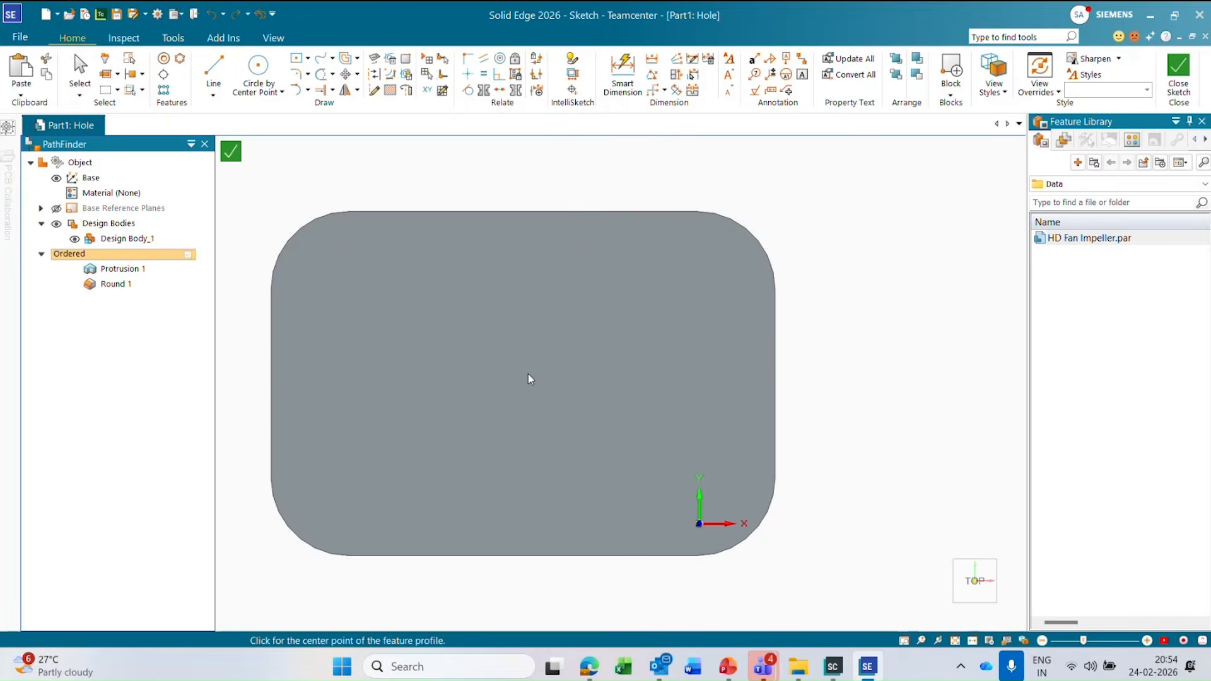
{"action": "left_click", "coordinate": [522, 376]}
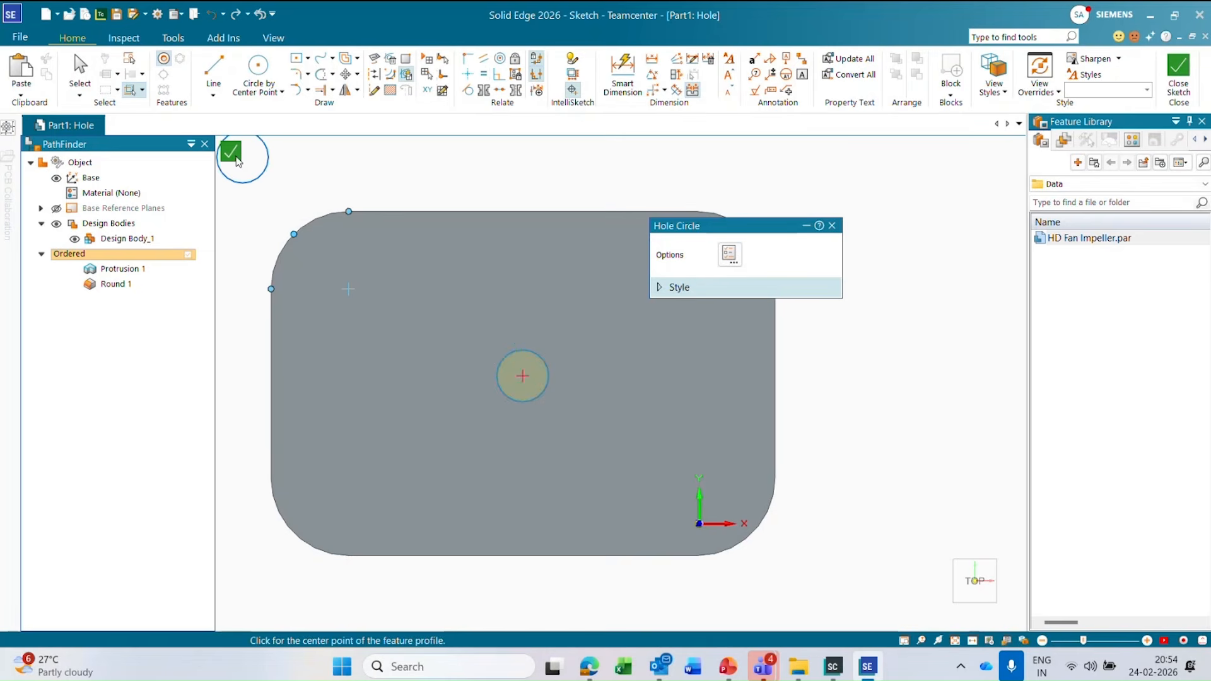
{"action": "left_click", "coordinate": [231, 152]}
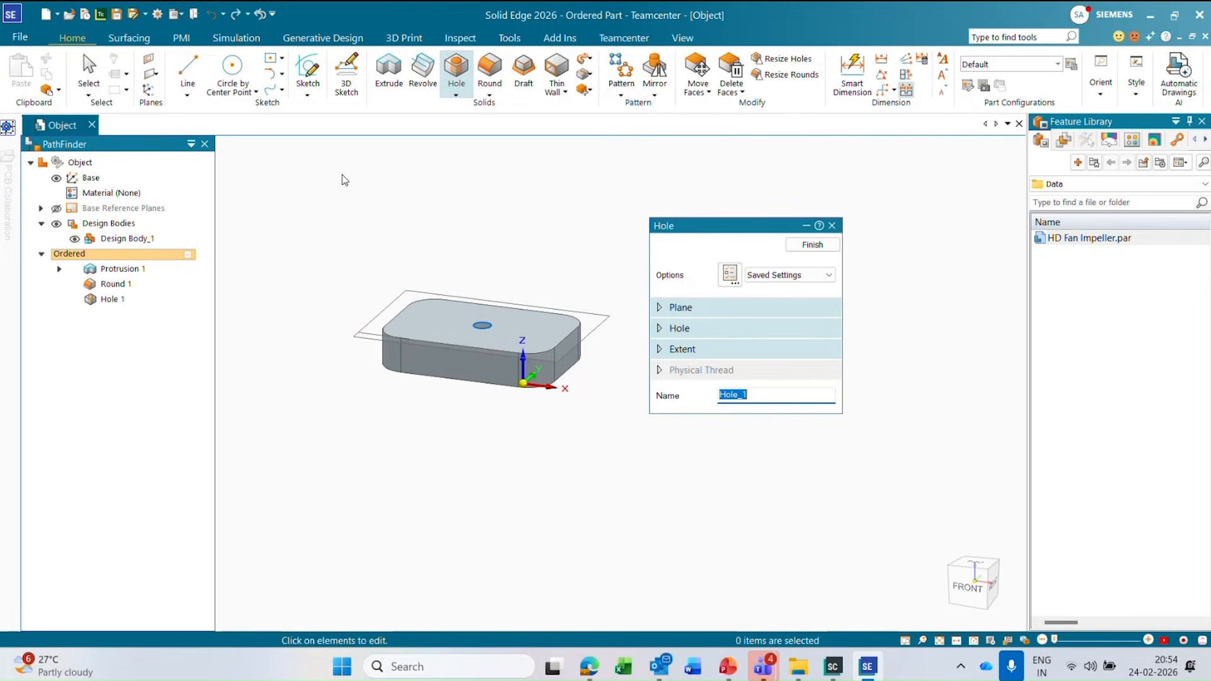
{"action": "left_click", "coordinate": [815, 246]}
{"action": "left_click", "coordinate": [816, 247]}
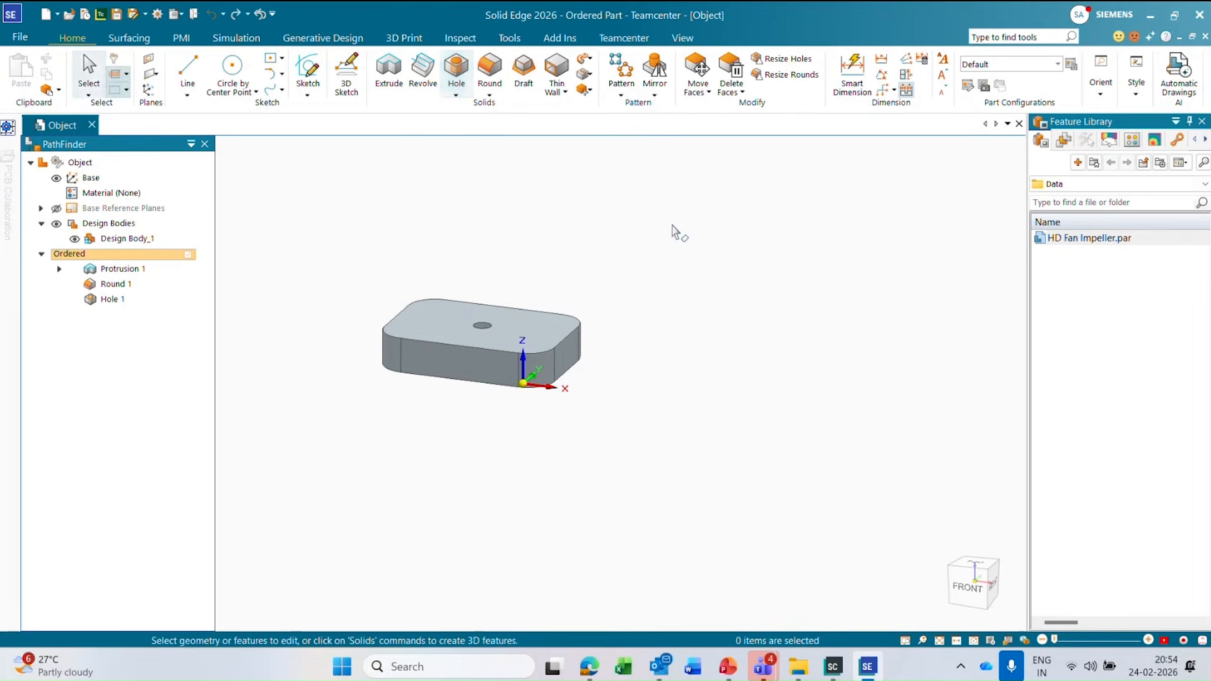
{"action": "scroll", "coordinate": [454, 284], "scroll_direction": "up", "scroll_amount": 3}
{"action": "scroll", "coordinate": [481, 251], "scroll_direction": "down", "scroll_amount": 1}
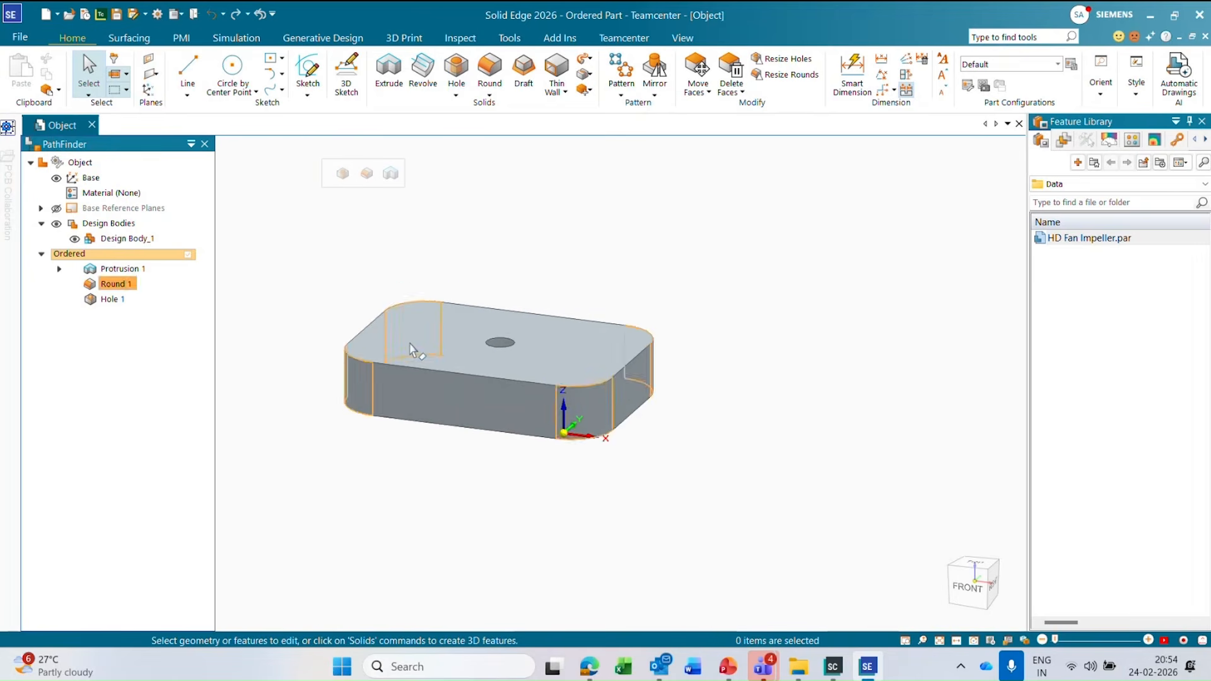
{"action": "scroll", "coordinate": [411, 343], "scroll_direction": "up", "scroll_amount": 1}
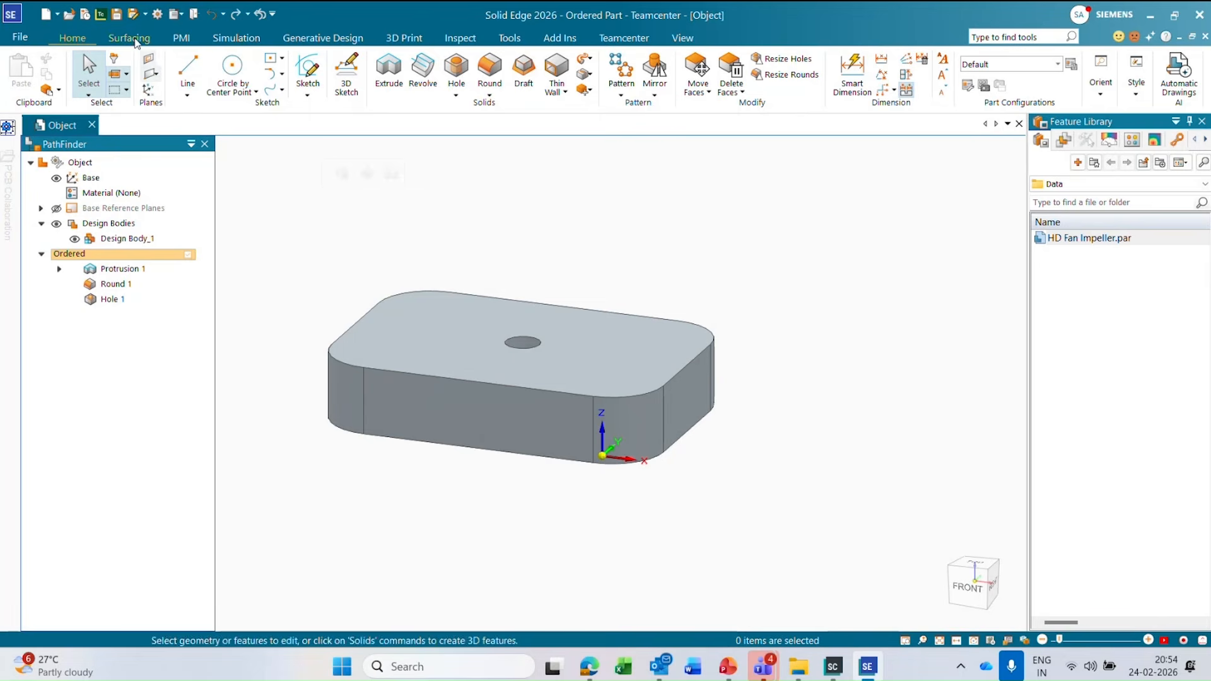
Save the part as a new CAD Design document, assigning item ID Custom123 and revision A.
{"action": "left_click", "coordinate": [117, 13]}
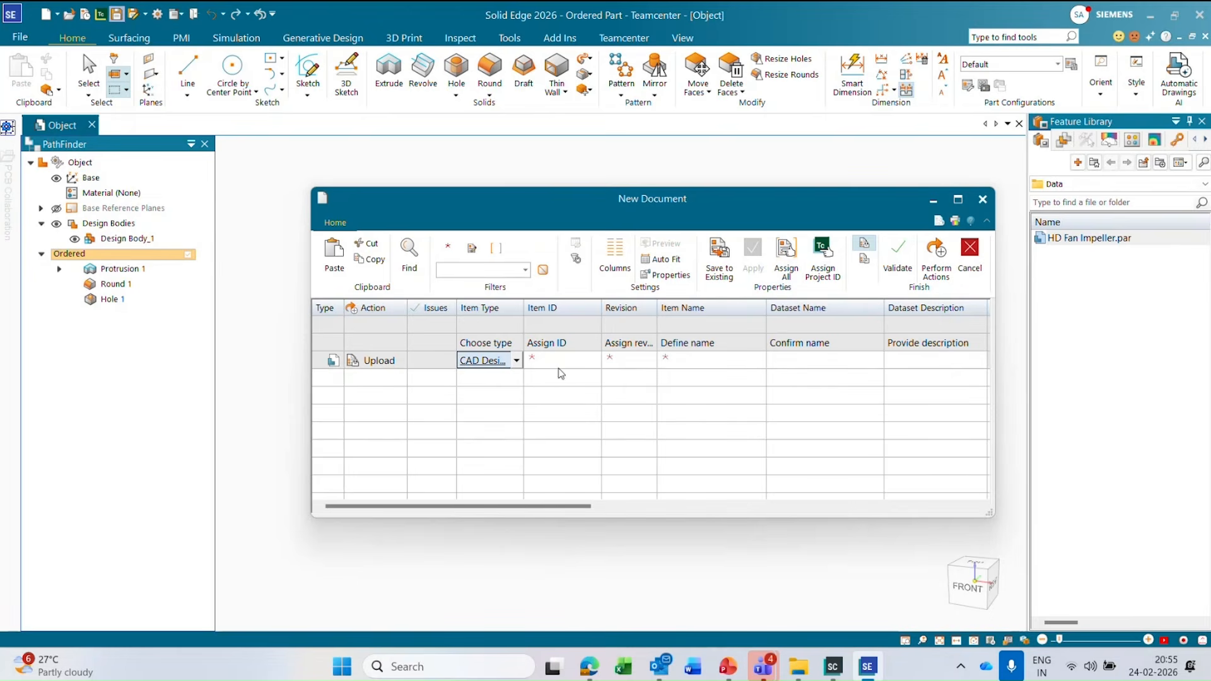
{"action": "left_click", "coordinate": [565, 360]}
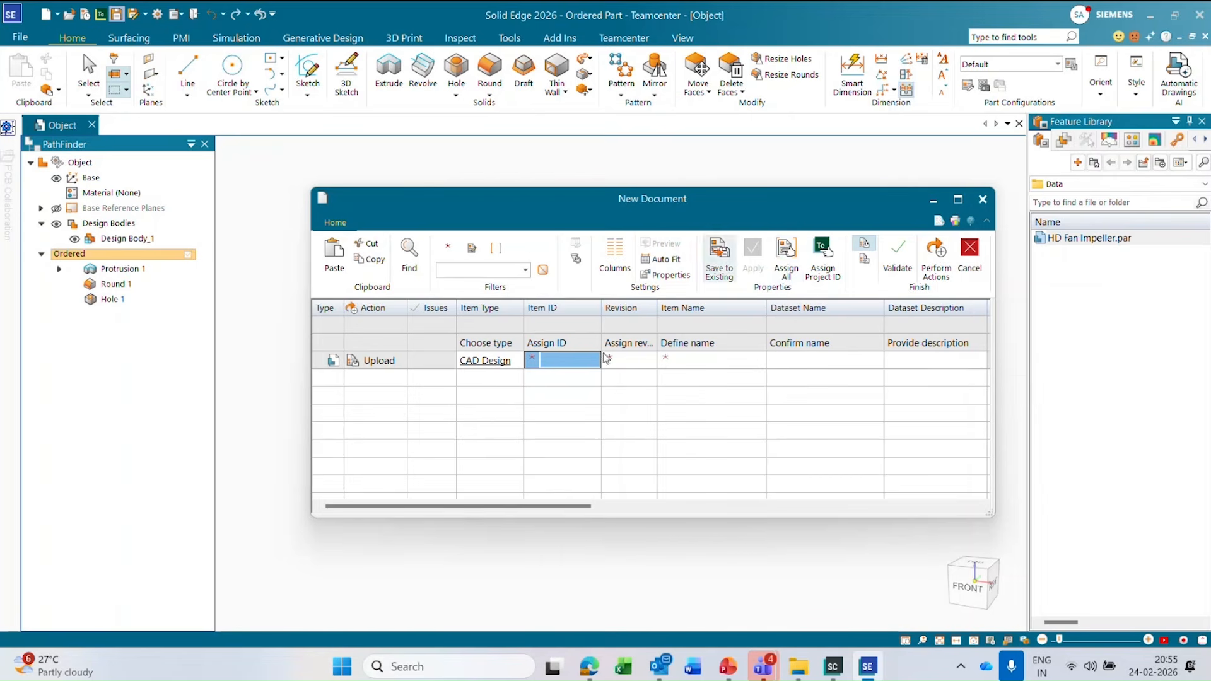
{"action": "left_click", "coordinate": [565, 361]}
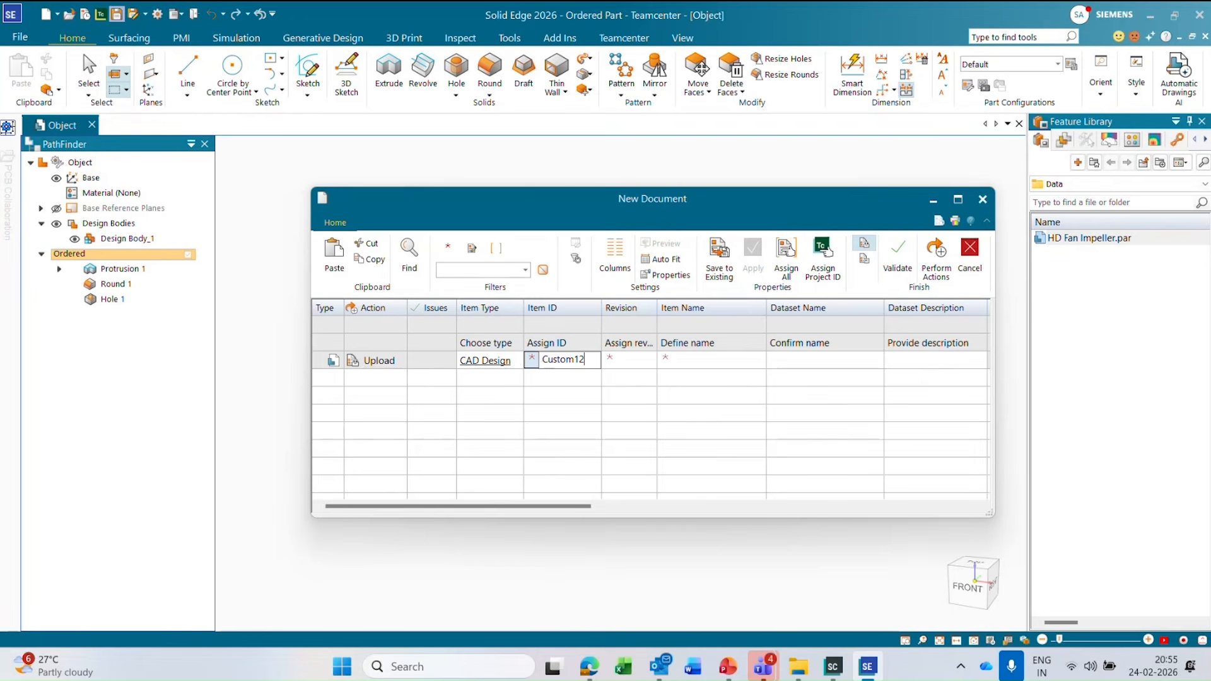
{"action": "key", "text": "Tab"}
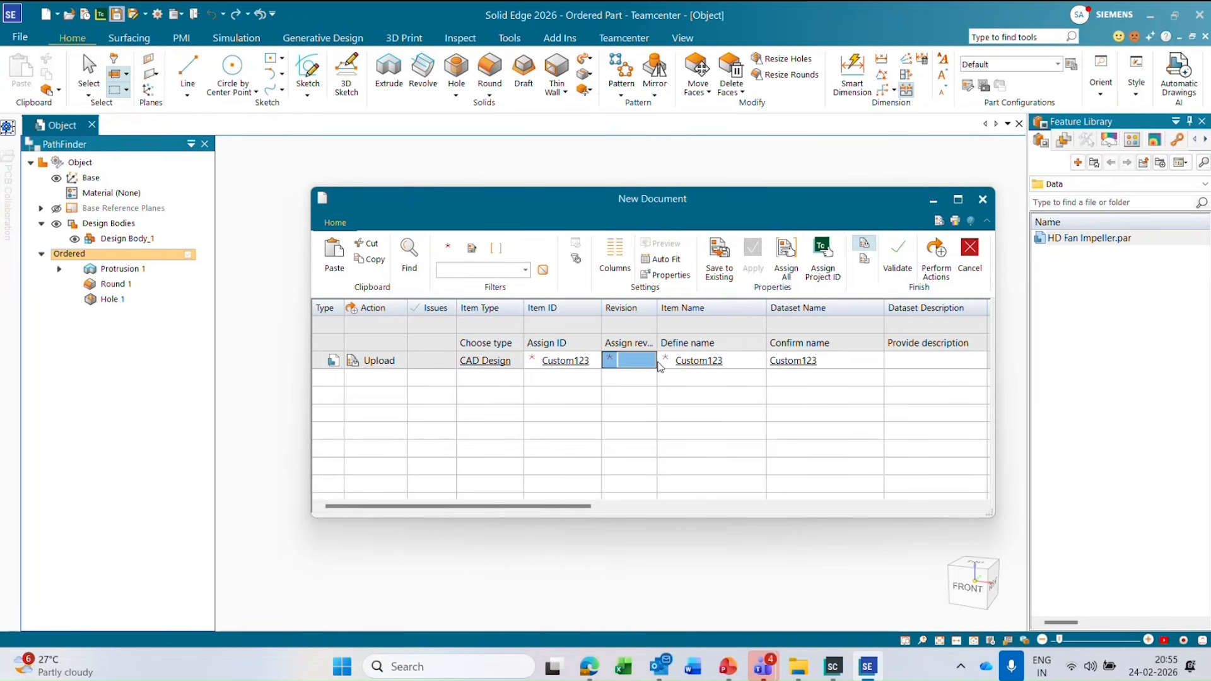
{"action": "left_click", "coordinate": [637, 360]}
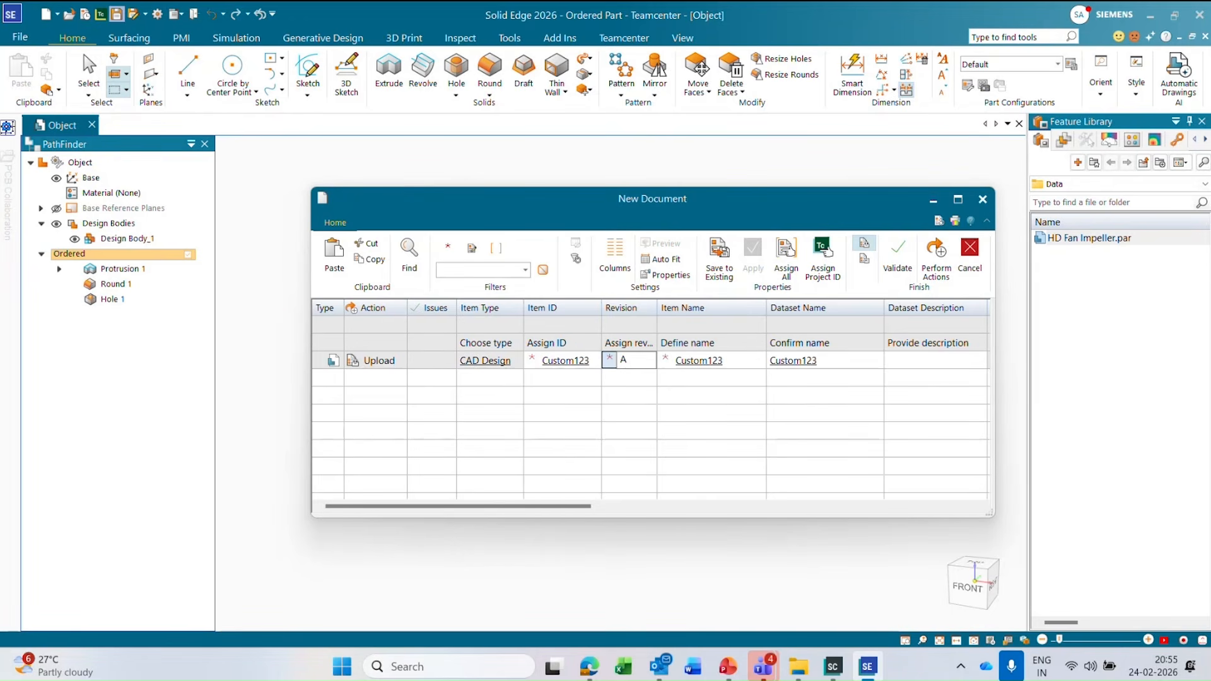
Change the new document's item name to Custom Bracket.
{"action": "left_click", "coordinate": [711, 362]}
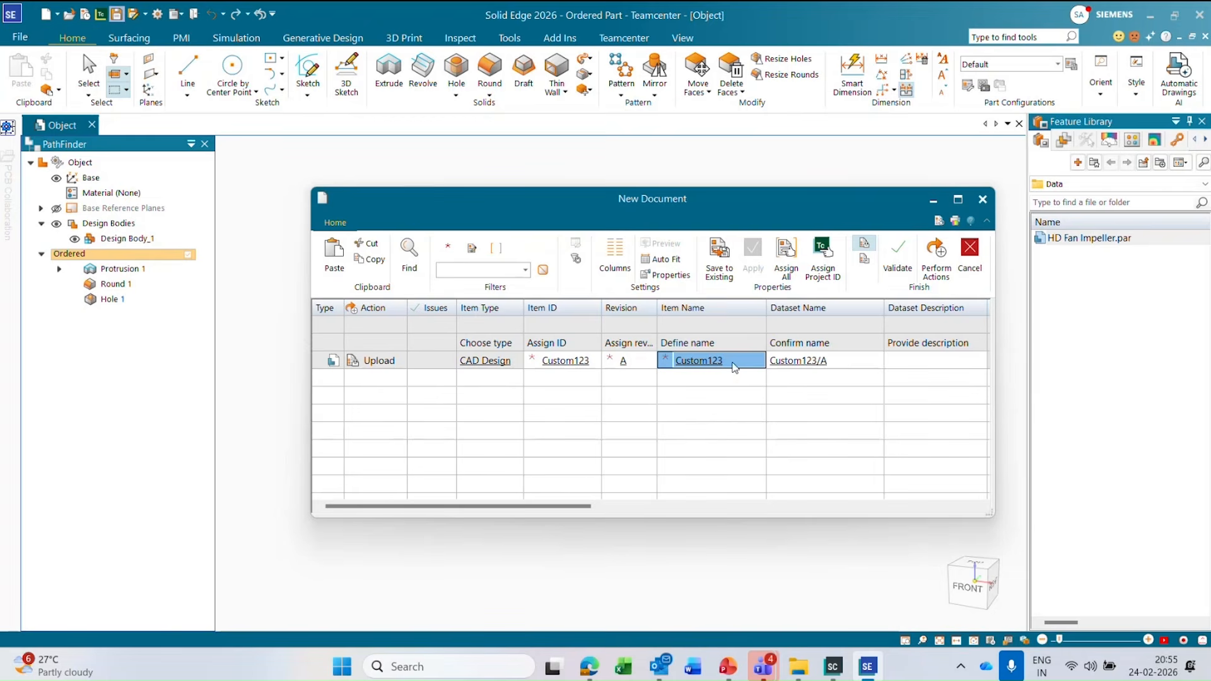
{"action": "left_click", "coordinate": [734, 364]}
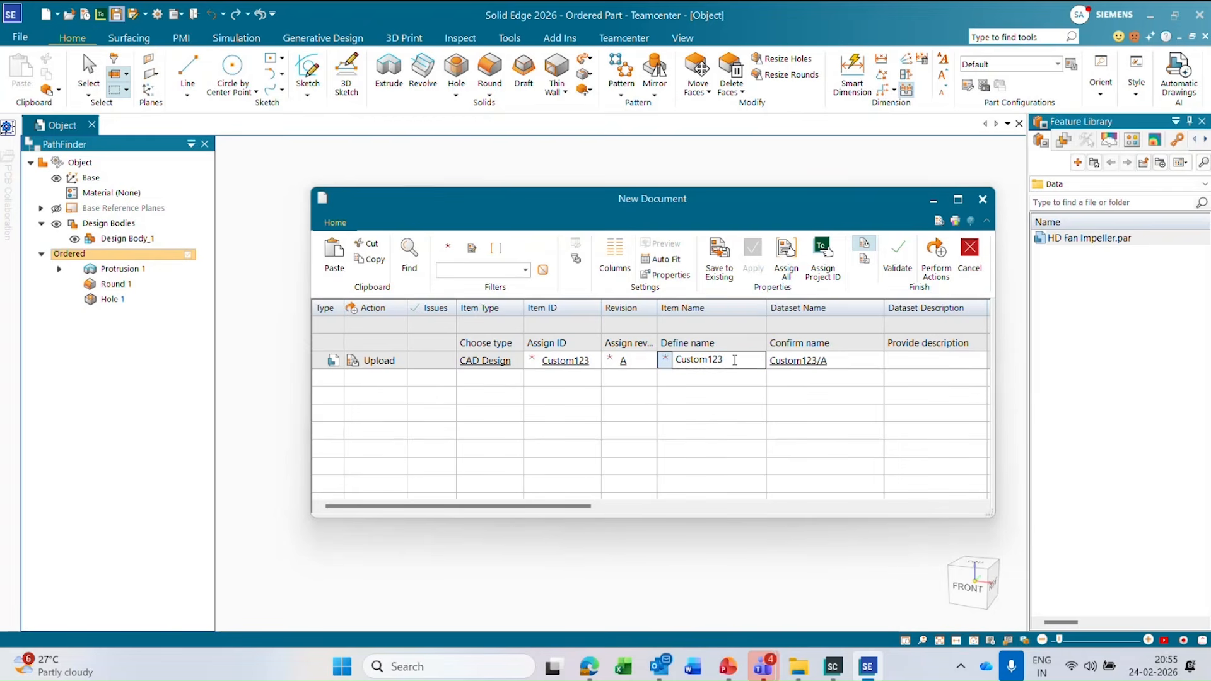
{"action": "key", "text": "BackSpace"}
{"action": "type", "text": "Bracket"}
{"action": "key", "text": "Tab"}
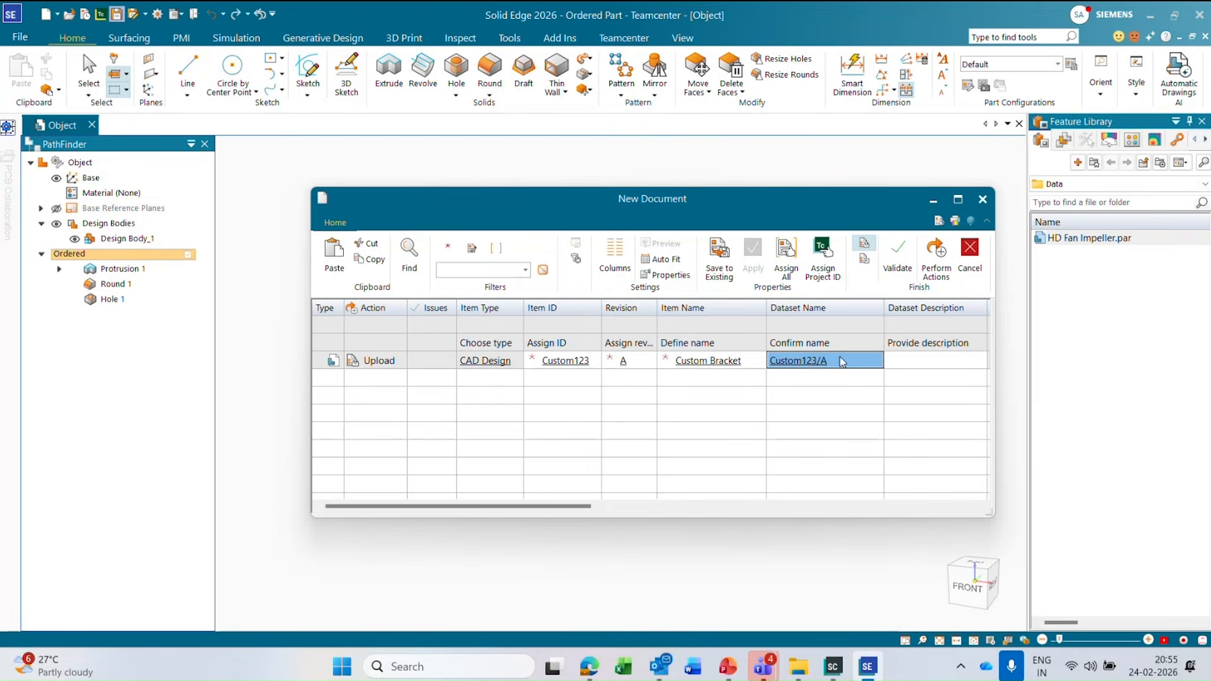
Widen the CAD_CLASS, CAD_HARDNESS and CAD_MAKEORBUY columns in the new document's property table.
{"action": "left_click_drag", "start_coordinate": [584, 506], "coordinate": [820, 499]}
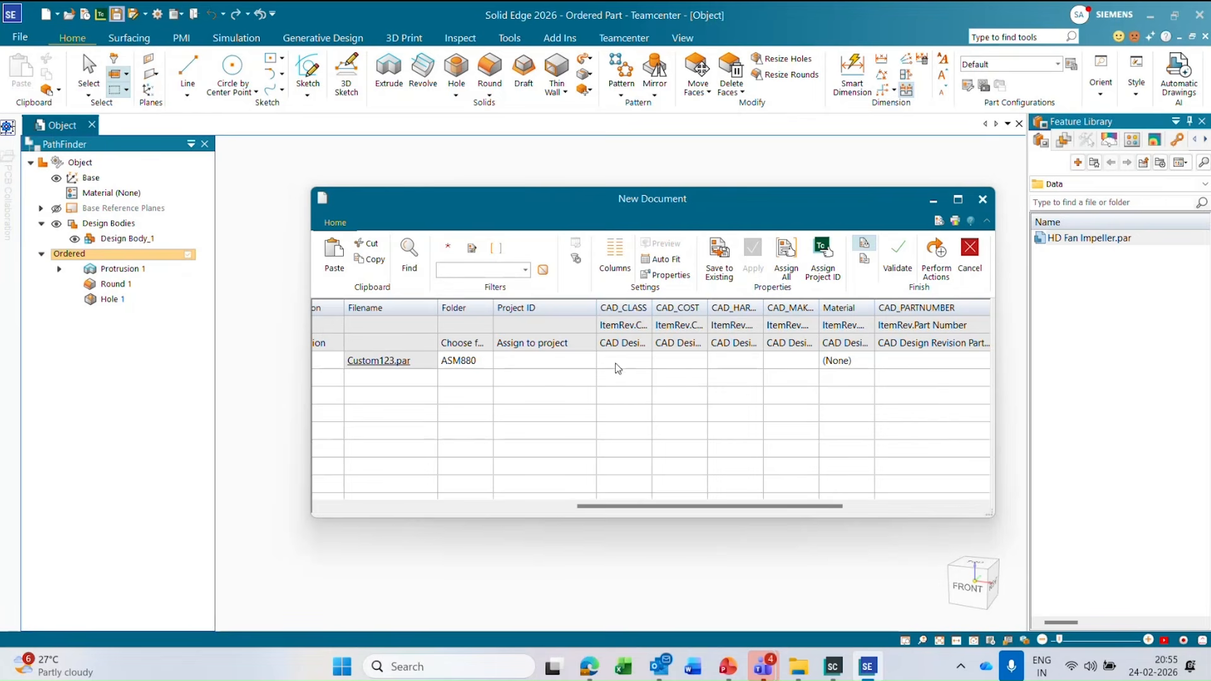
{"action": "left_click_drag", "start_coordinate": [721, 508], "coordinate": [780, 514]}
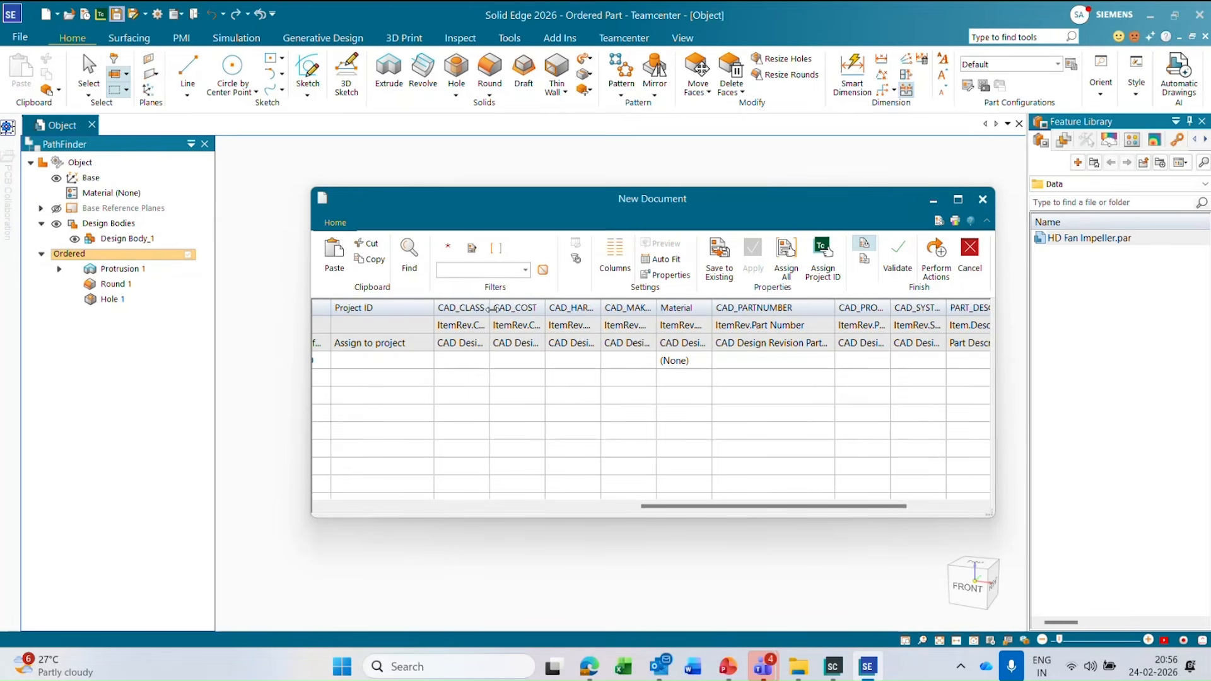
{"action": "left_click_drag", "start_coordinate": [491, 308], "coordinate": [519, 308]}
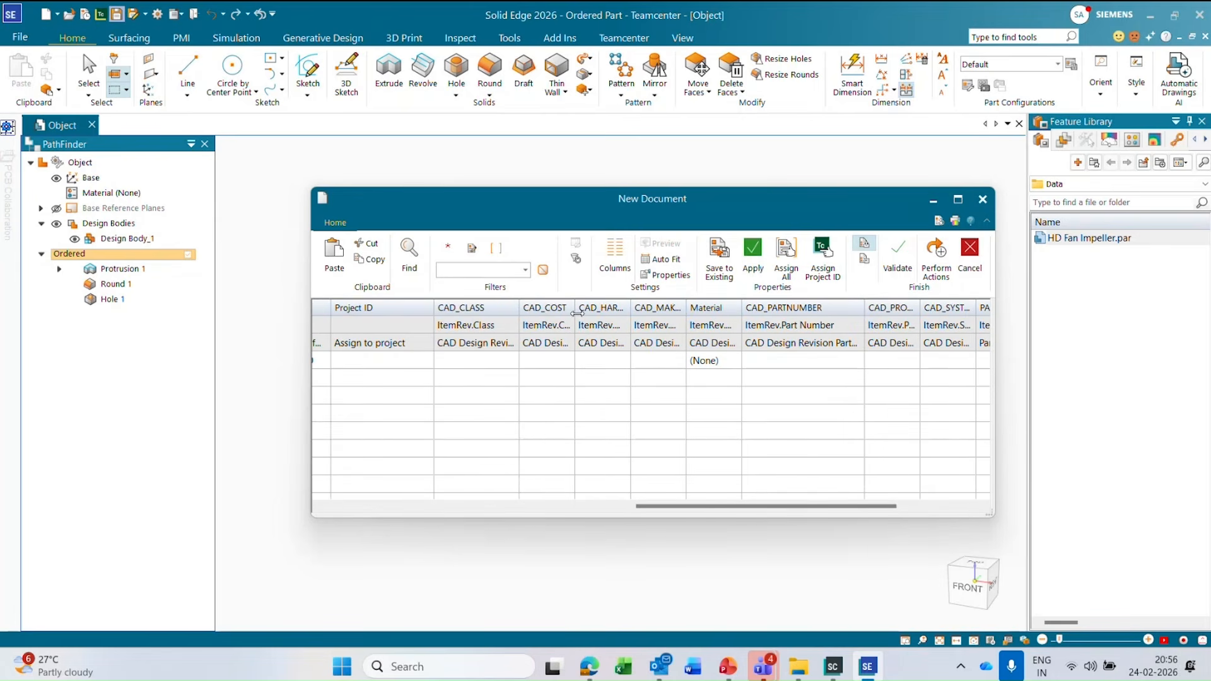
{"action": "left_click_drag", "start_coordinate": [631, 309], "coordinate": [752, 307]}
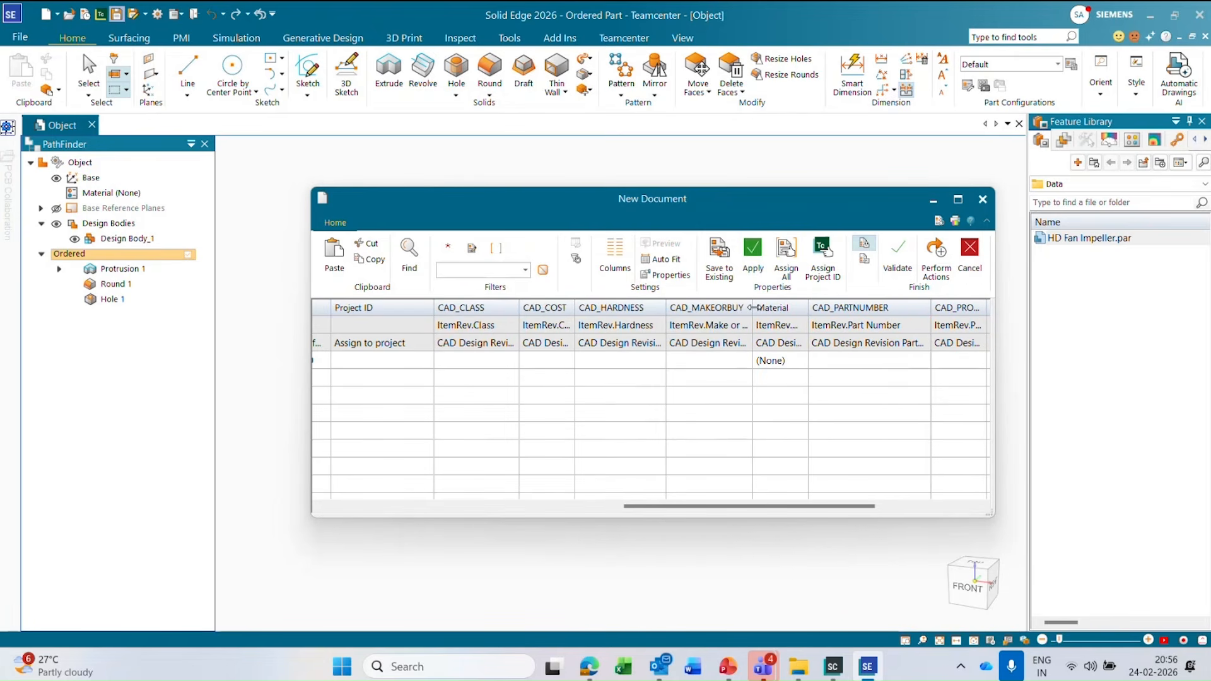
Set the new document's material to Stainless steel.
{"action": "left_click", "coordinate": [789, 370]}
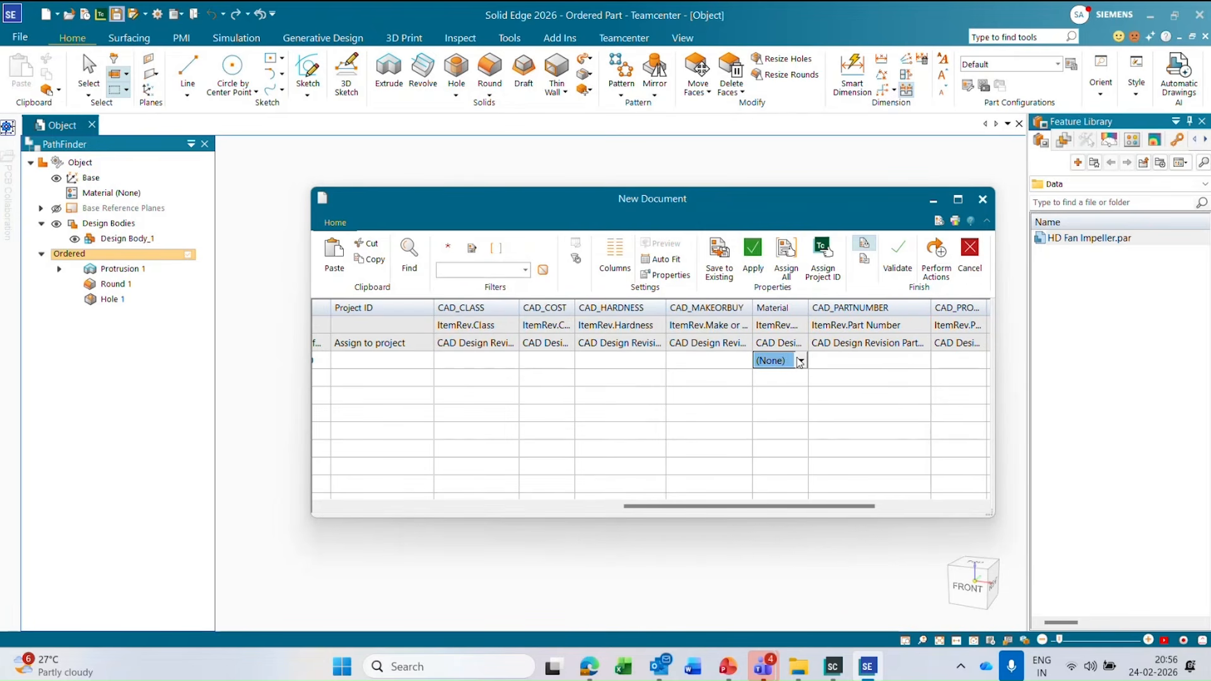
{"action": "left_click", "coordinate": [800, 361]}
{"action": "left_click", "coordinate": [806, 99]}
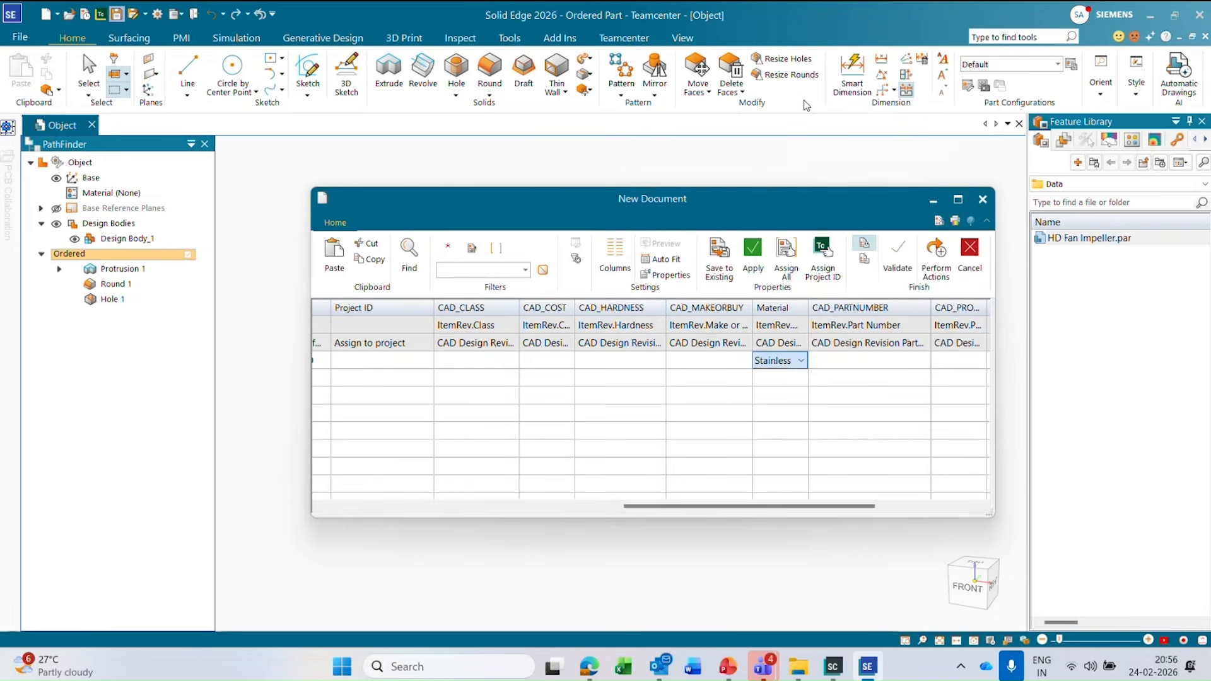
{"action": "left_click", "coordinate": [834, 362]}
Enter Bracket XYZ as the part description in the PART_DESC property.
{"action": "left_click_drag", "start_coordinate": [799, 507], "coordinate": [891, 509]}
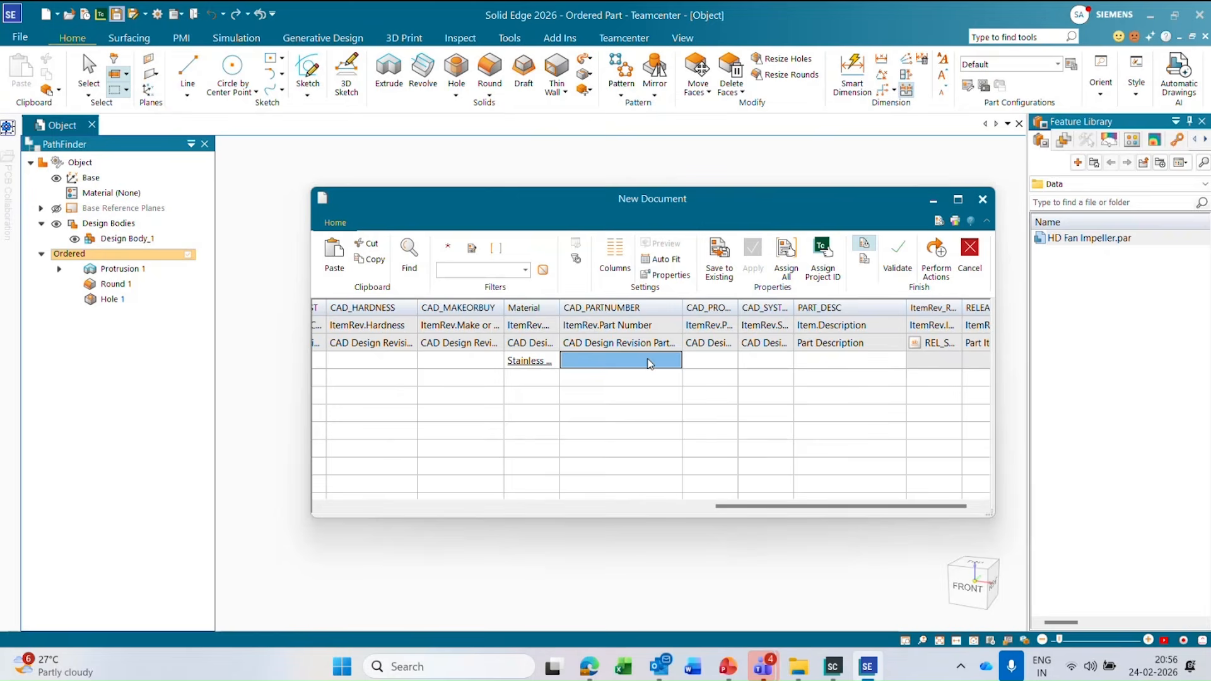
{"action": "left_click", "coordinate": [823, 359]}
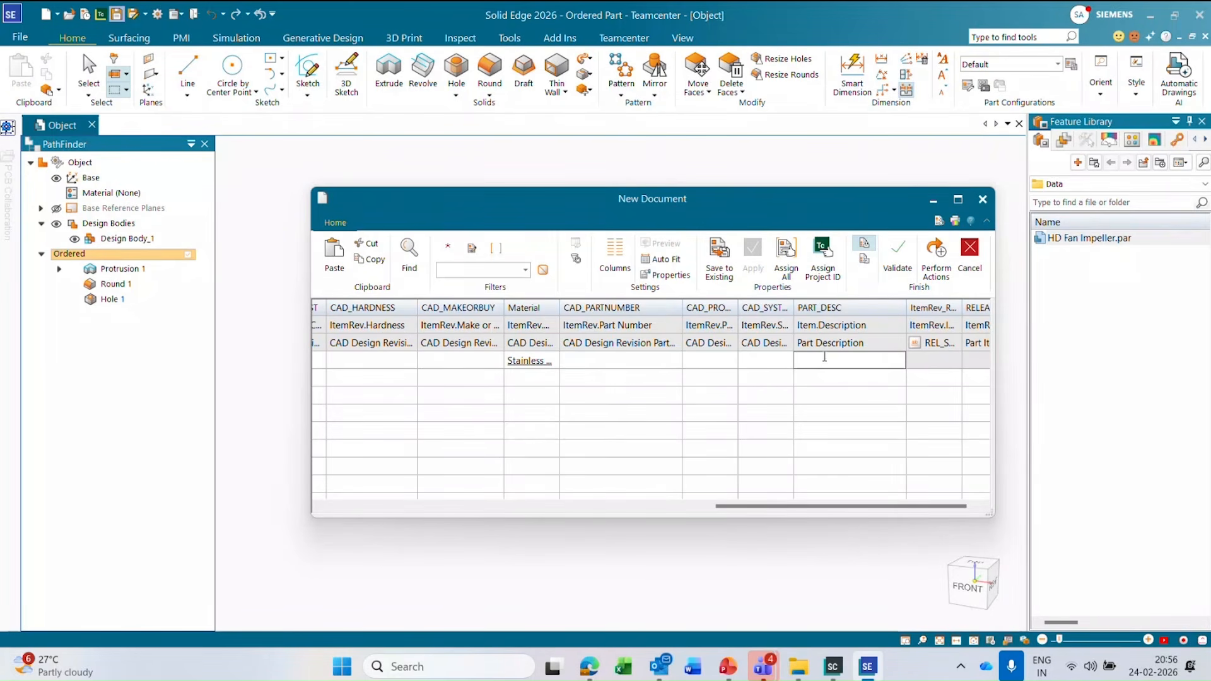
{"action": "type", "text": "Brack"}
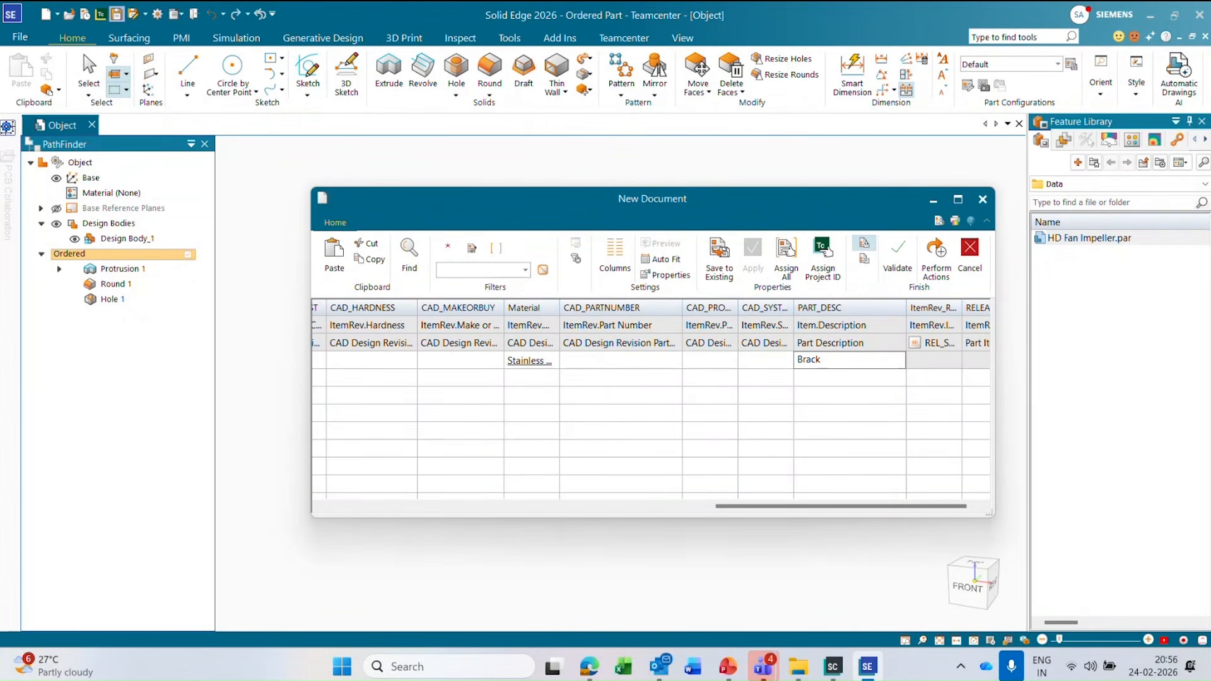
{"action": "type", "text": "et XYZ"}
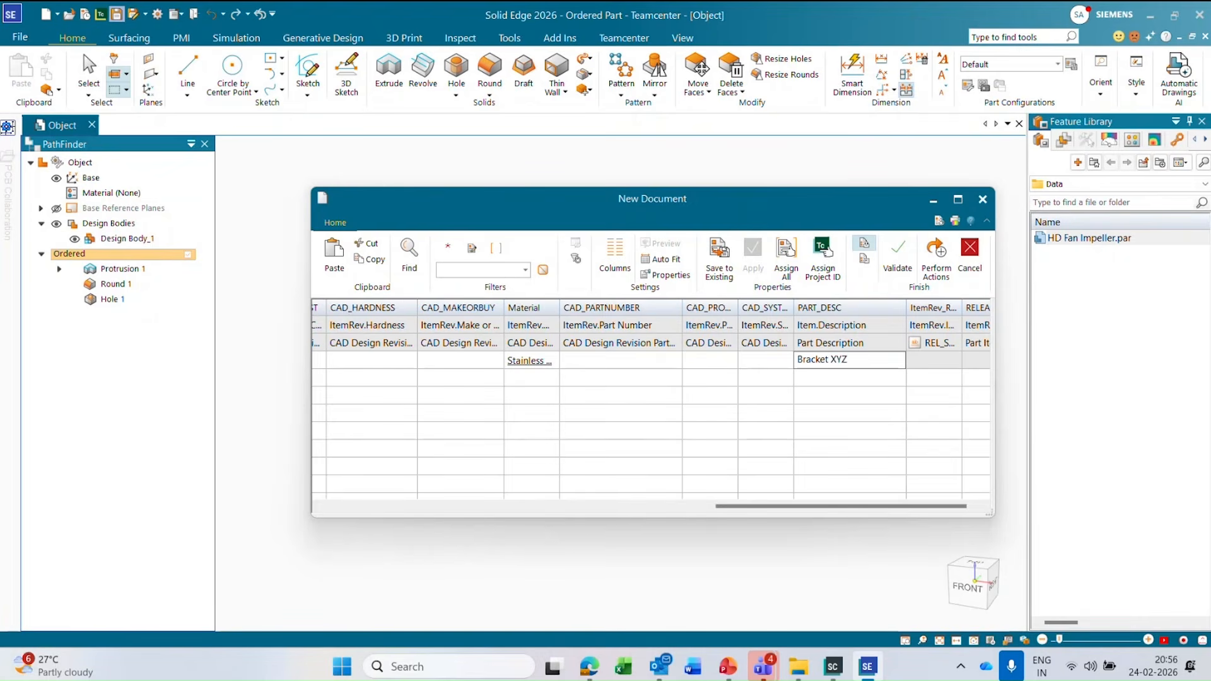
{"action": "left_click", "coordinate": [825, 361]}
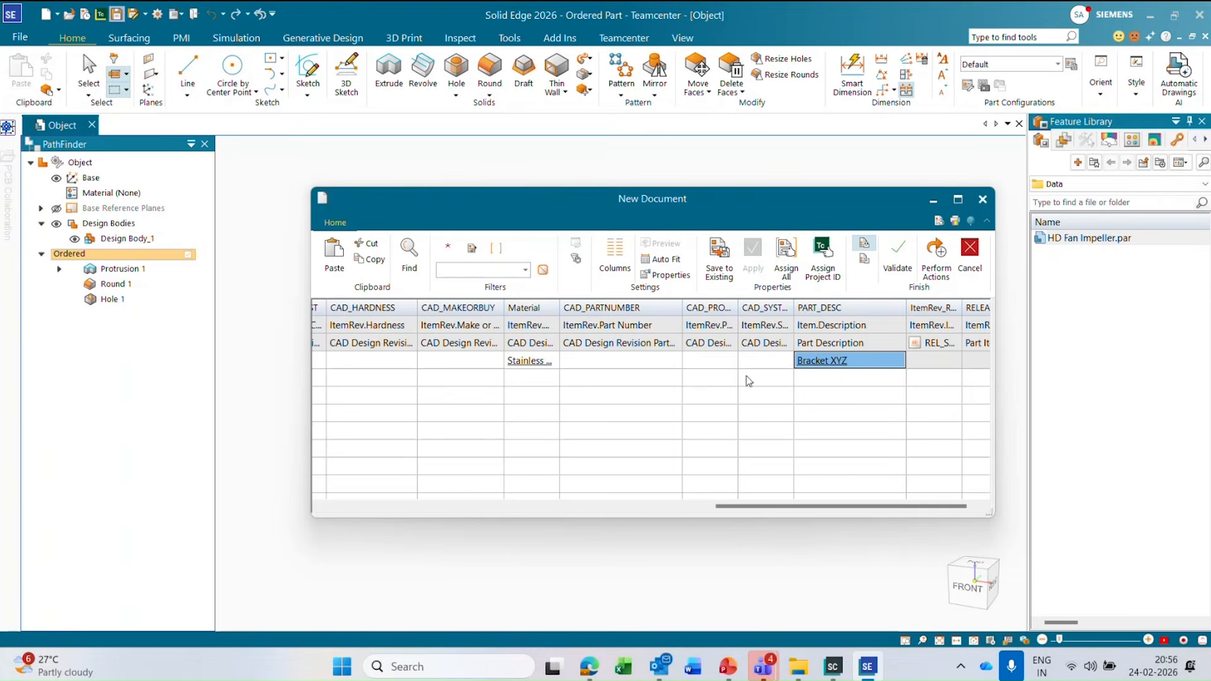
Validate the new document's entries, review its properties, and perform the actions to upload the part to Teamcenter.
{"action": "left_click", "coordinate": [611, 509]}
{"action": "left_click_drag", "start_coordinate": [610, 509], "coordinate": [467, 507]}
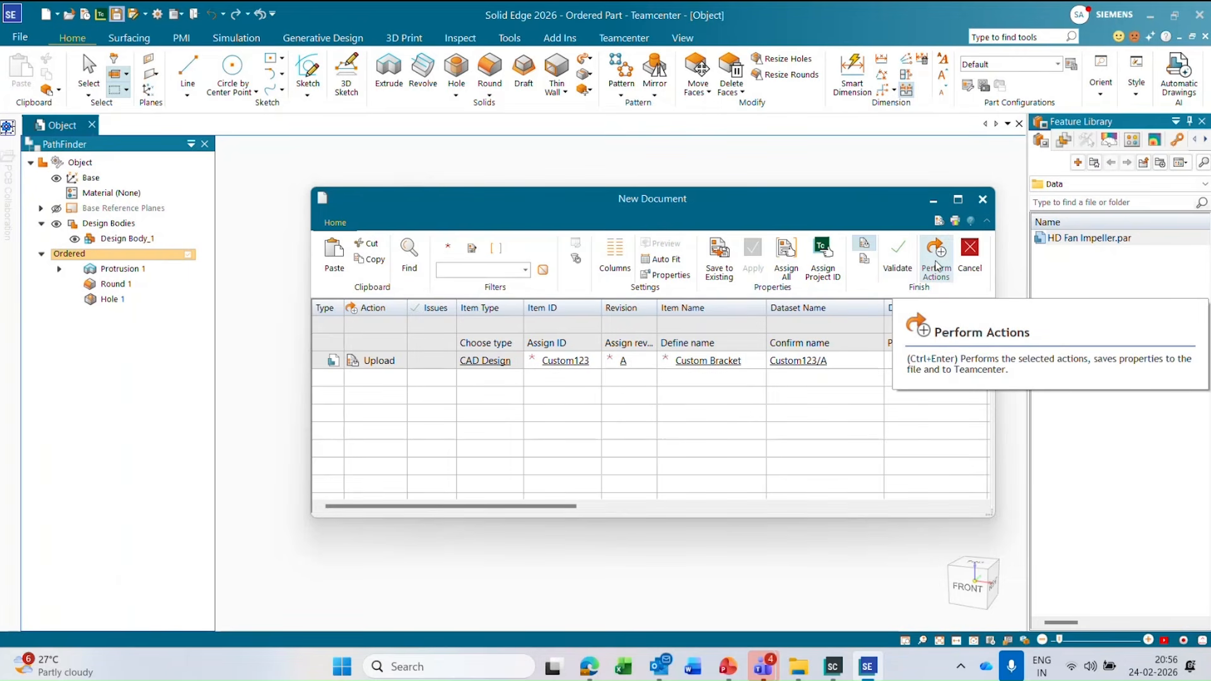
{"action": "left_click", "coordinate": [895, 255]}
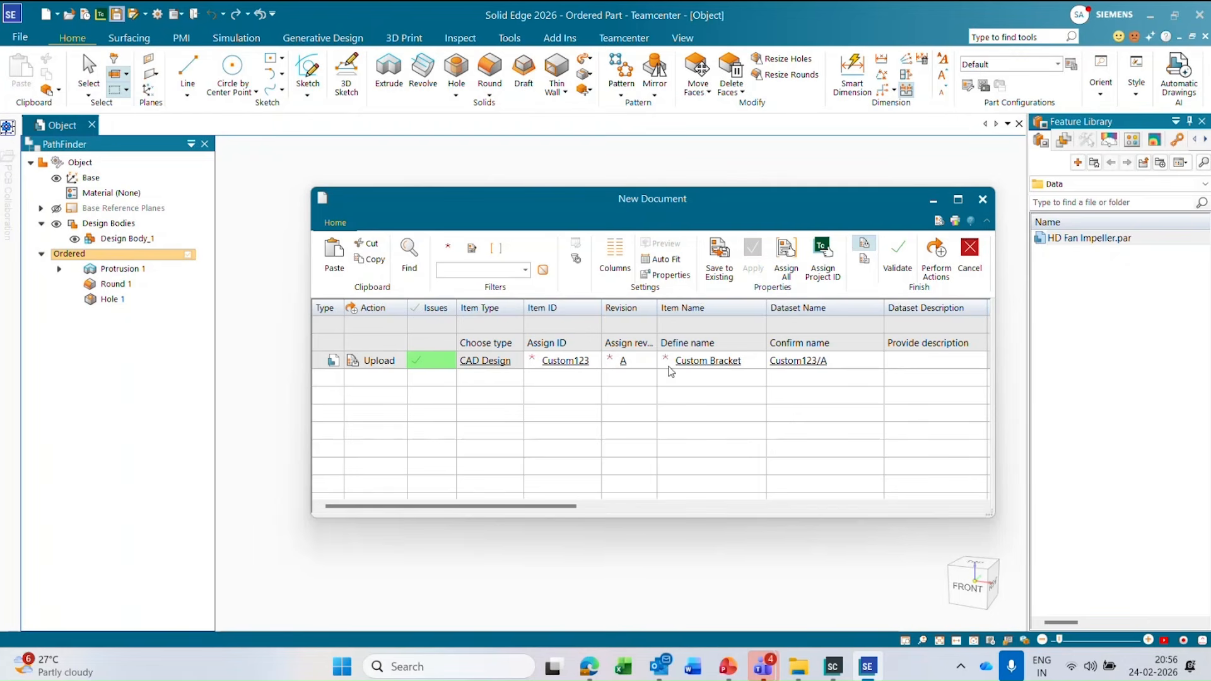
{"action": "left_click", "coordinate": [640, 507]}
{"action": "left_click_drag", "start_coordinate": [643, 507], "coordinate": [755, 510]}
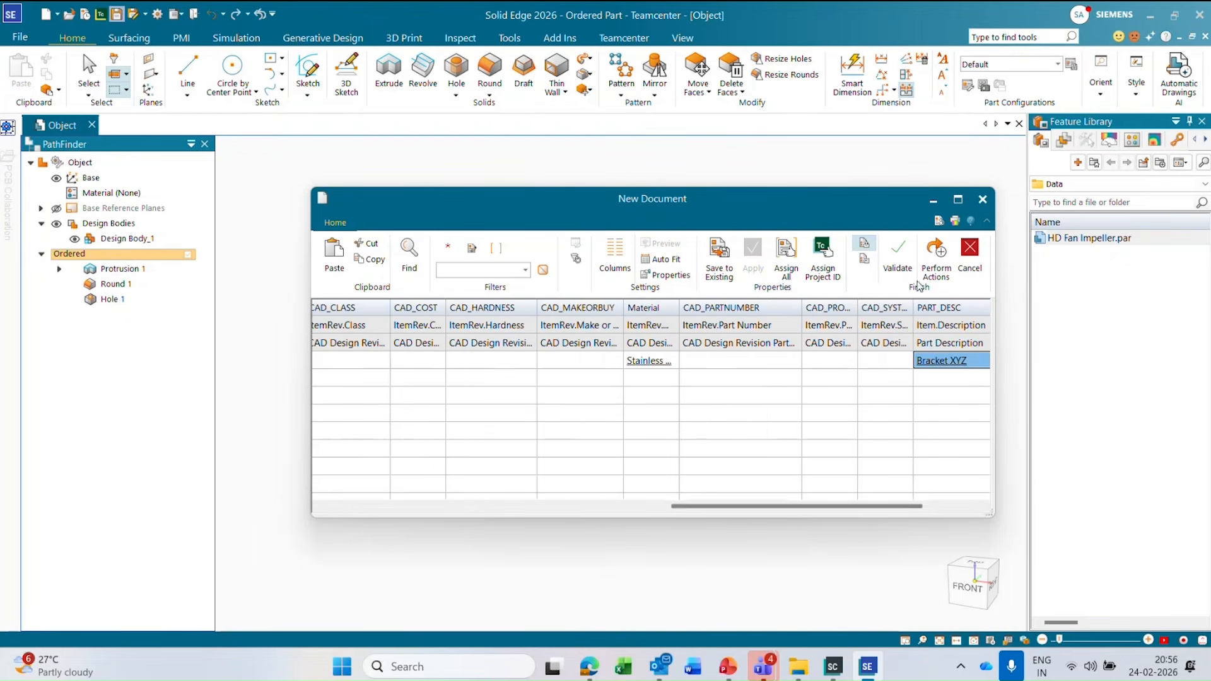
{"action": "left_click", "coordinate": [934, 263]}
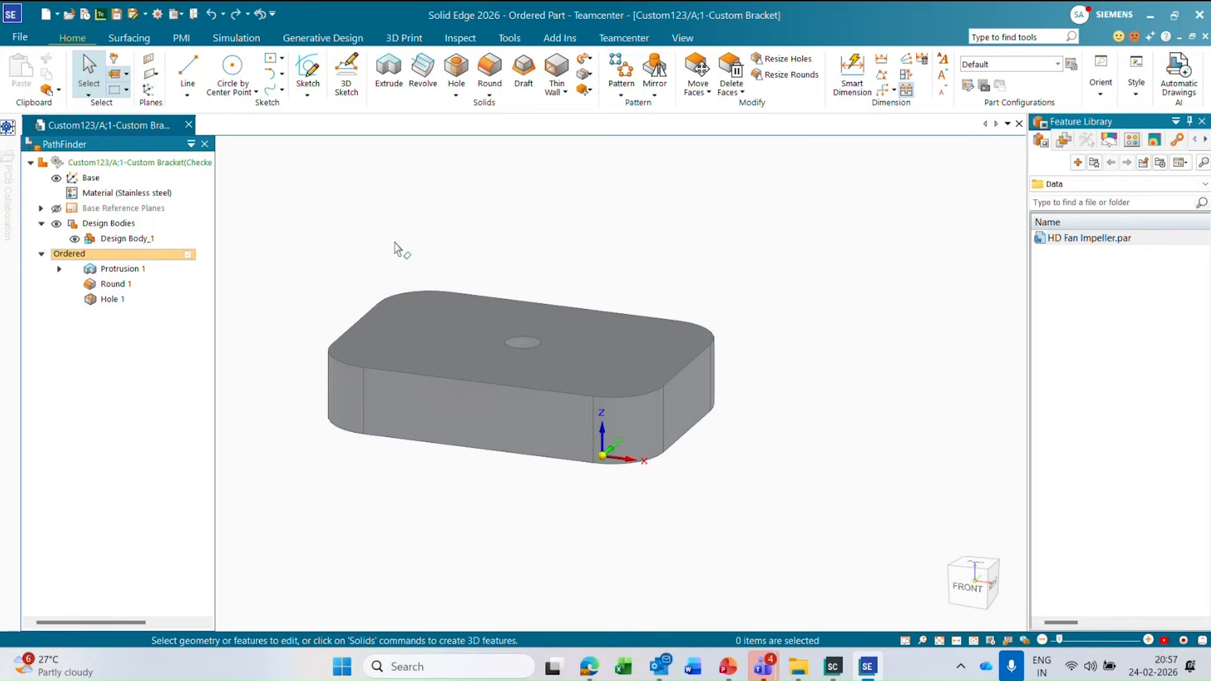
{"action": "scroll", "coordinate": [395, 242], "scroll_direction": "down", "scroll_amount": 1}
{"action": "scroll", "coordinate": [379, 323], "scroll_direction": "up", "scroll_amount": 1}
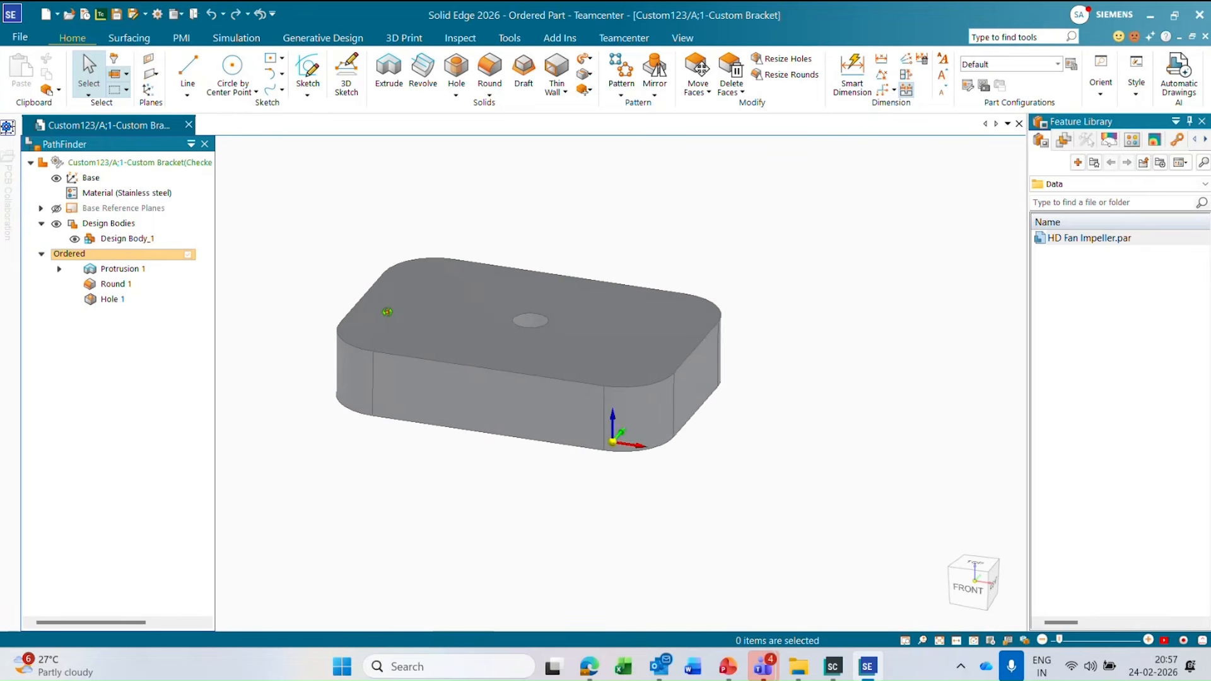
{"action": "scroll", "coordinate": [351, 323], "scroll_direction": "up", "scroll_amount": 1}
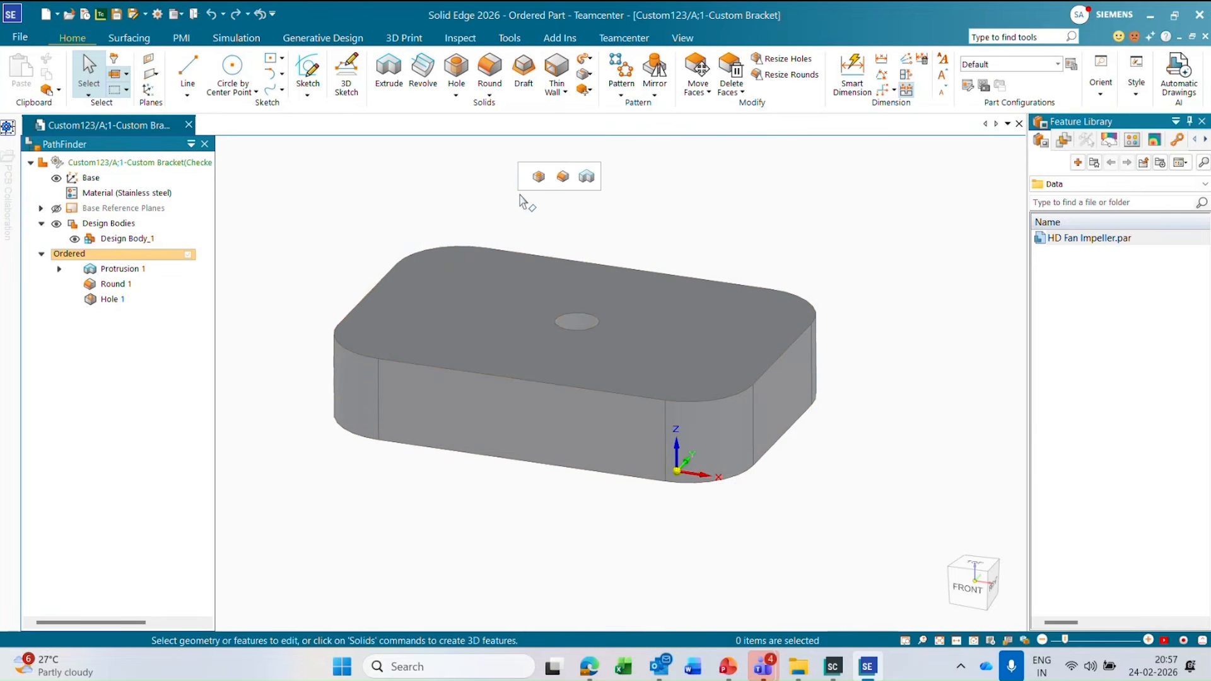
Start a new drawing of the active bracket model.
{"action": "left_click", "coordinate": [57, 14]}
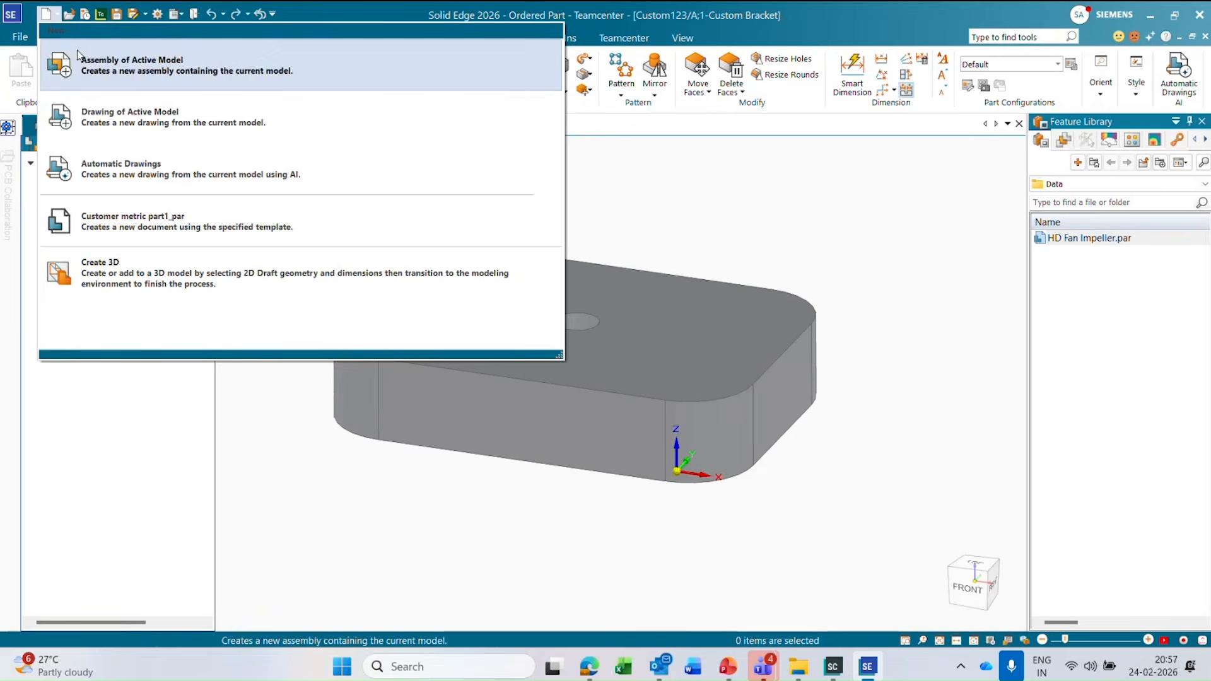
{"action": "left_click", "coordinate": [144, 120]}
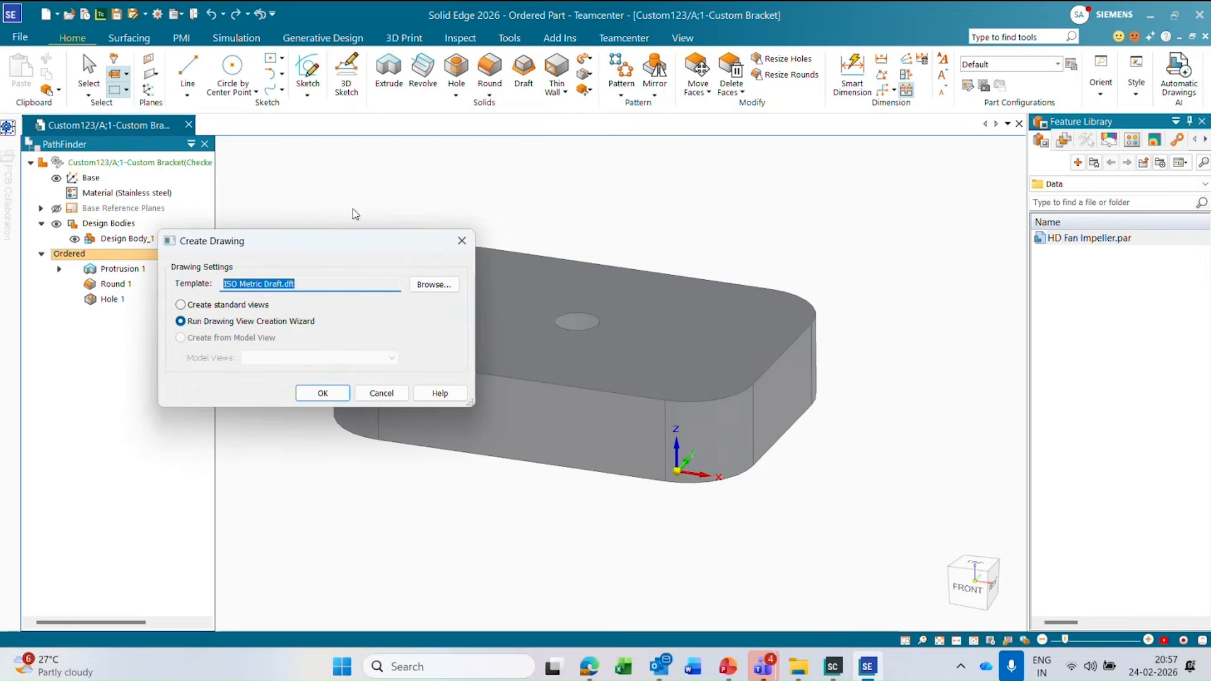
{"action": "left_click", "coordinate": [436, 285]}
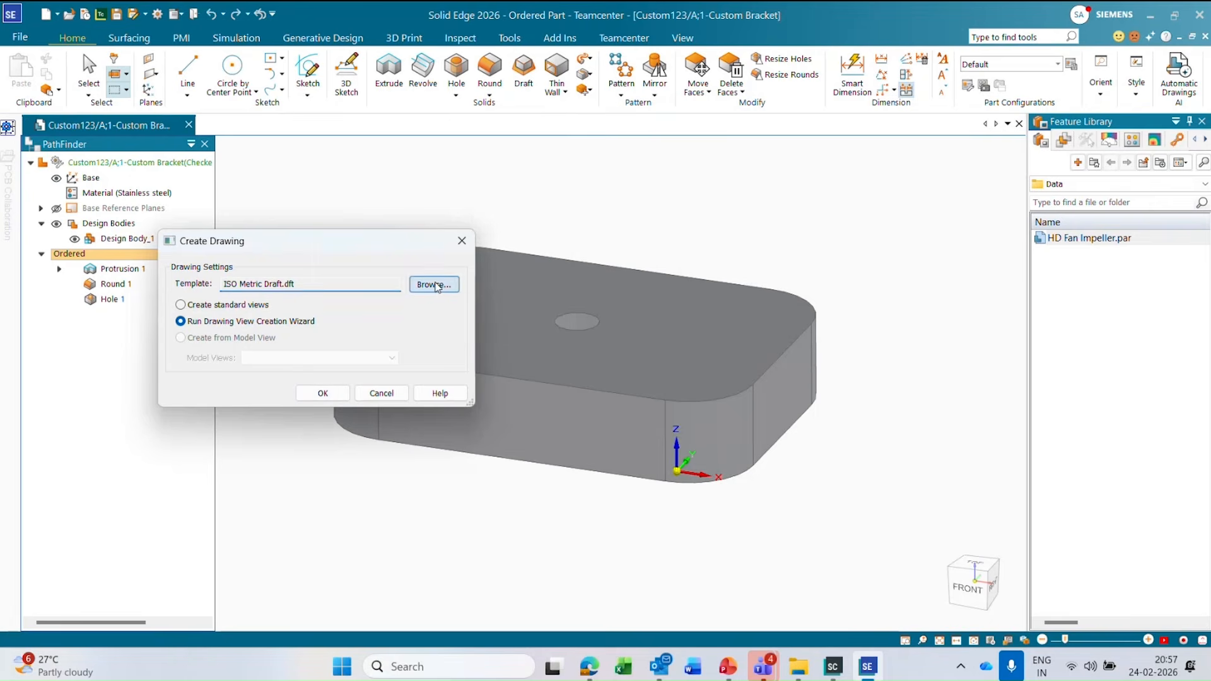
{"action": "left_click", "coordinate": [363, 235]}
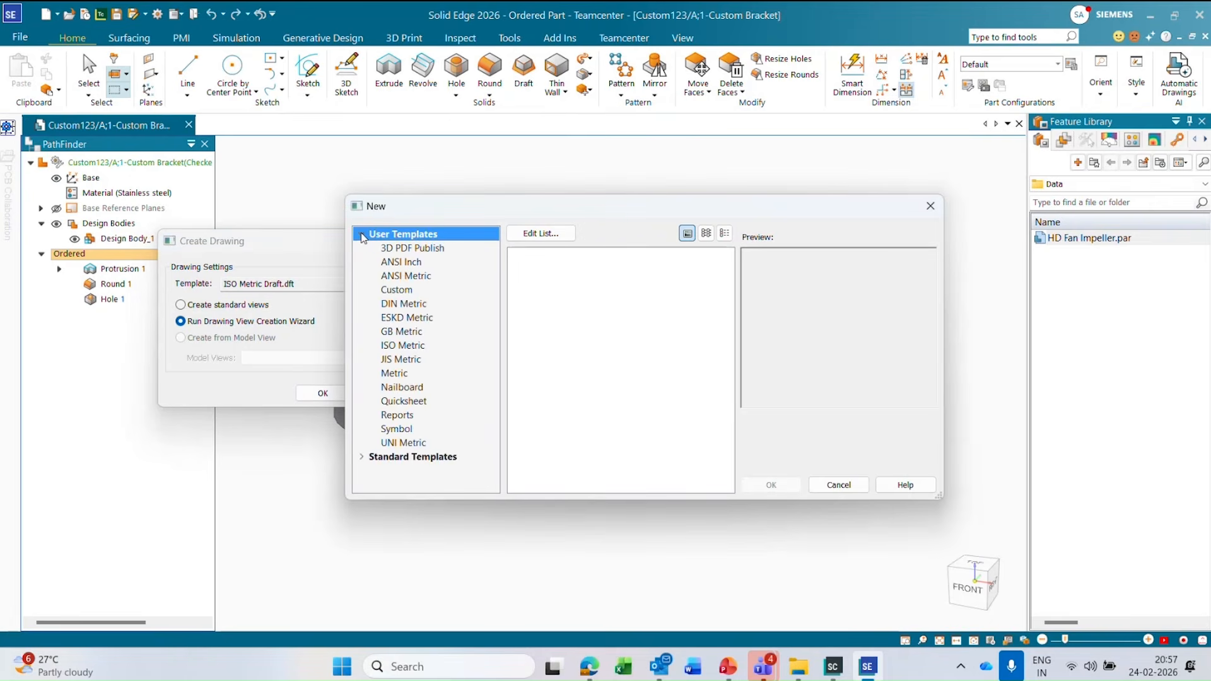
{"action": "left_click", "coordinate": [839, 484]}
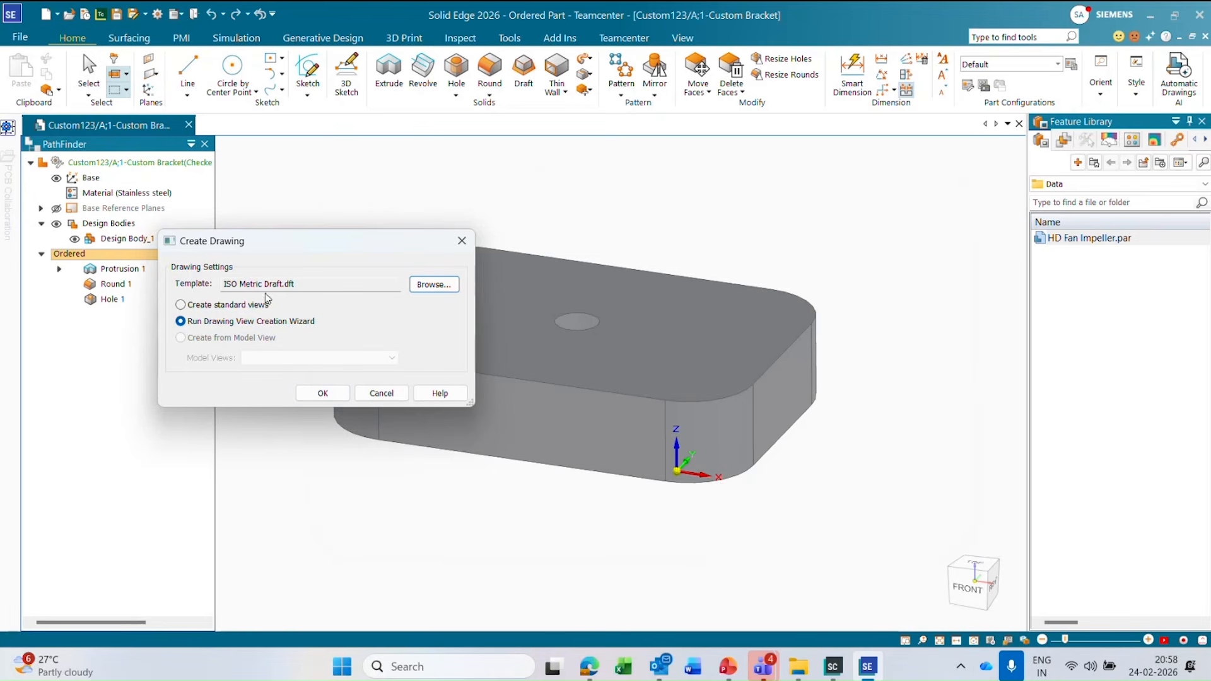
Create the drawing from ISO Metric Draft.dft with the Drawing View Creation Wizard and set the view scale to 2:1.
{"action": "left_click", "coordinate": [328, 394]}
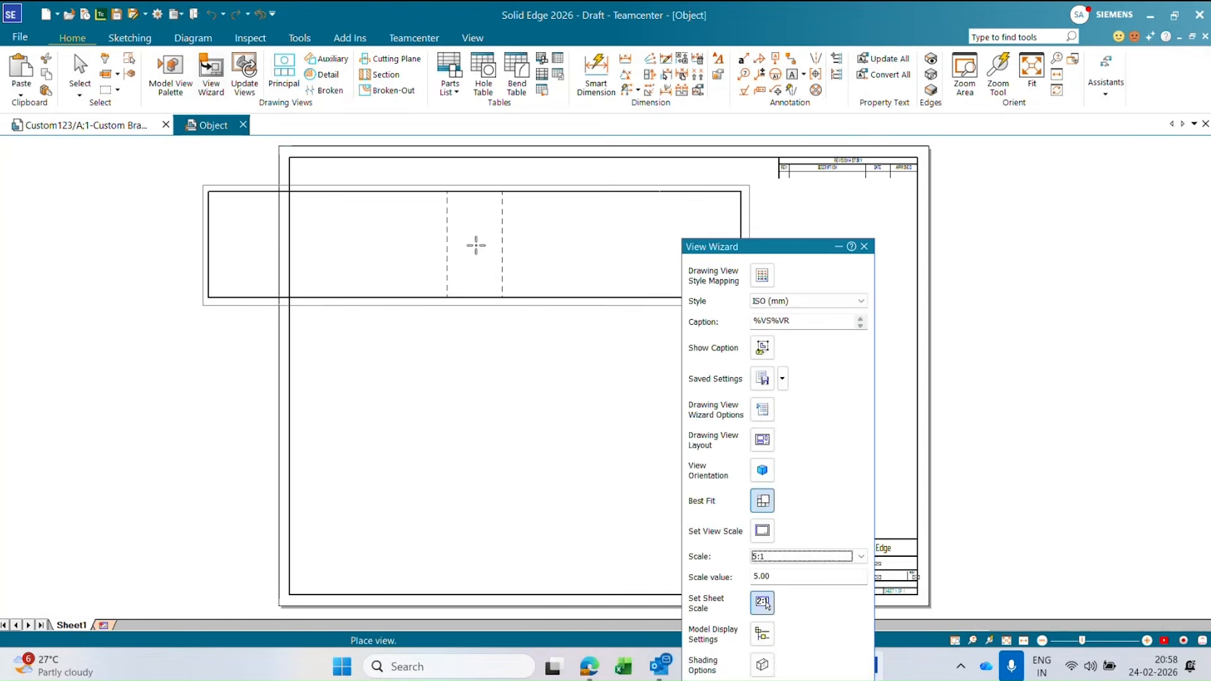
{"action": "left_click", "coordinate": [768, 558]}
{"action": "left_click", "coordinate": [770, 557]}
{"action": "left_click", "coordinate": [766, 535]}
{"action": "left_click", "coordinate": [770, 553]}
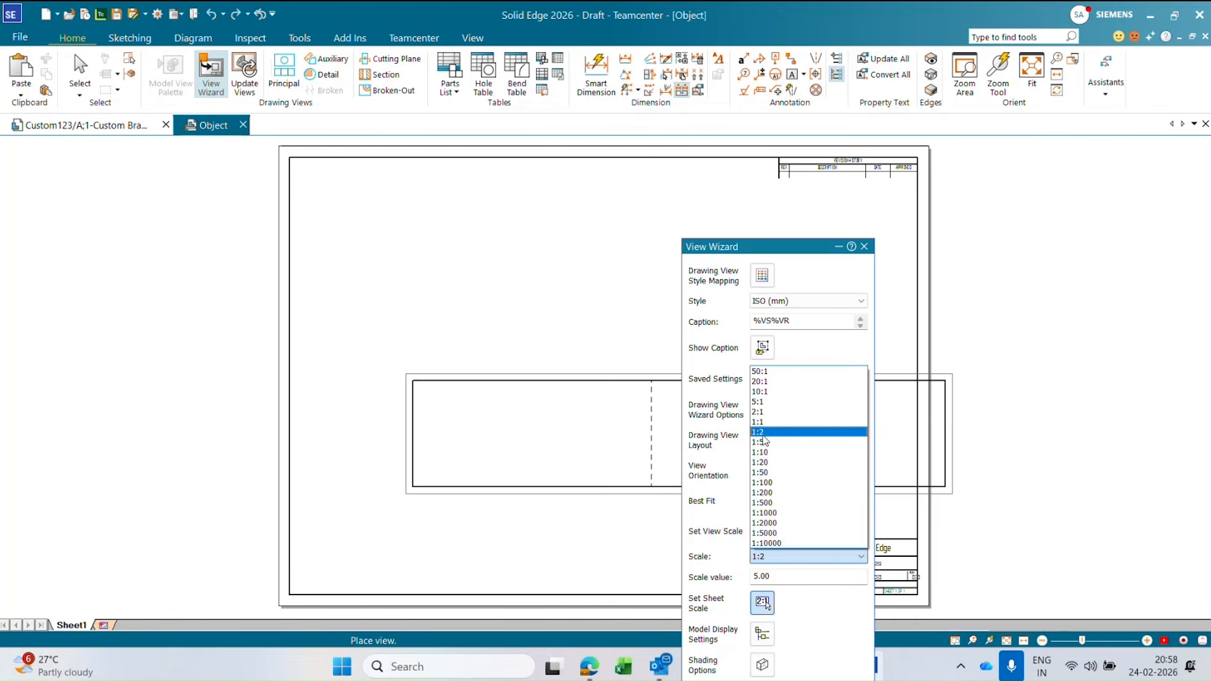
{"action": "left_click", "coordinate": [759, 411]}
Place the front view in the upper part of the sheet, the plan view below it, and an isometric view beside the plan view.
{"action": "left_click", "coordinate": [487, 251]}
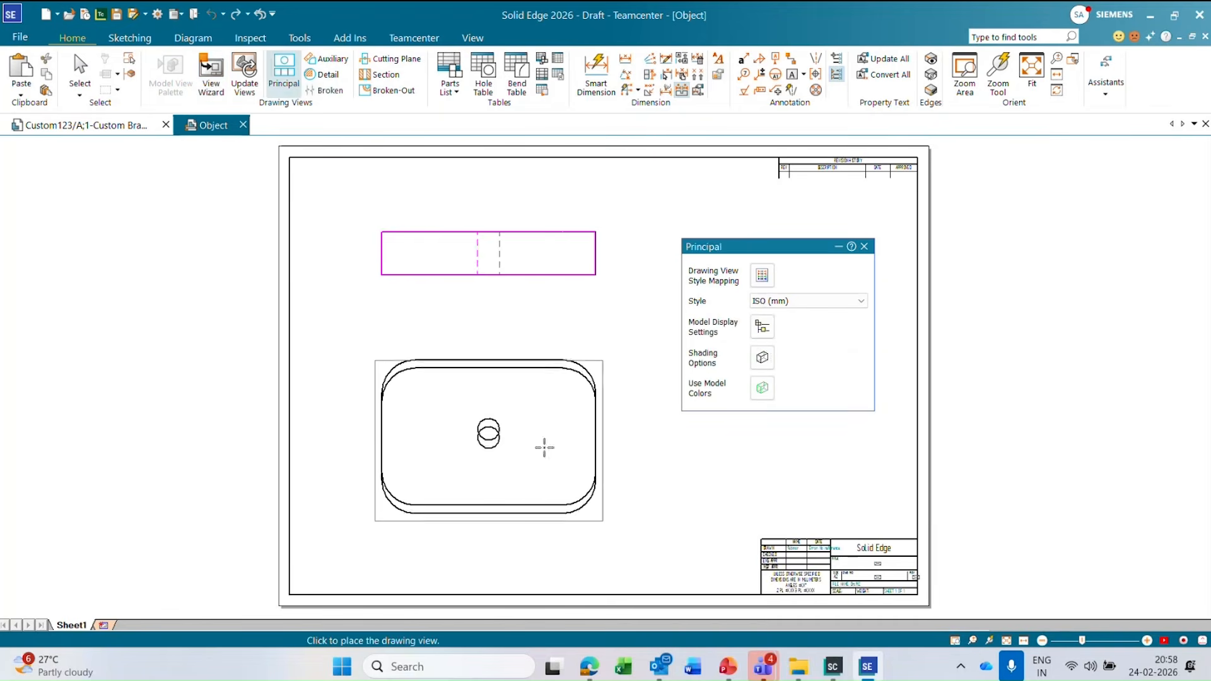
{"action": "left_click", "coordinate": [708, 424]}
{"action": "key", "text": "Escape"}
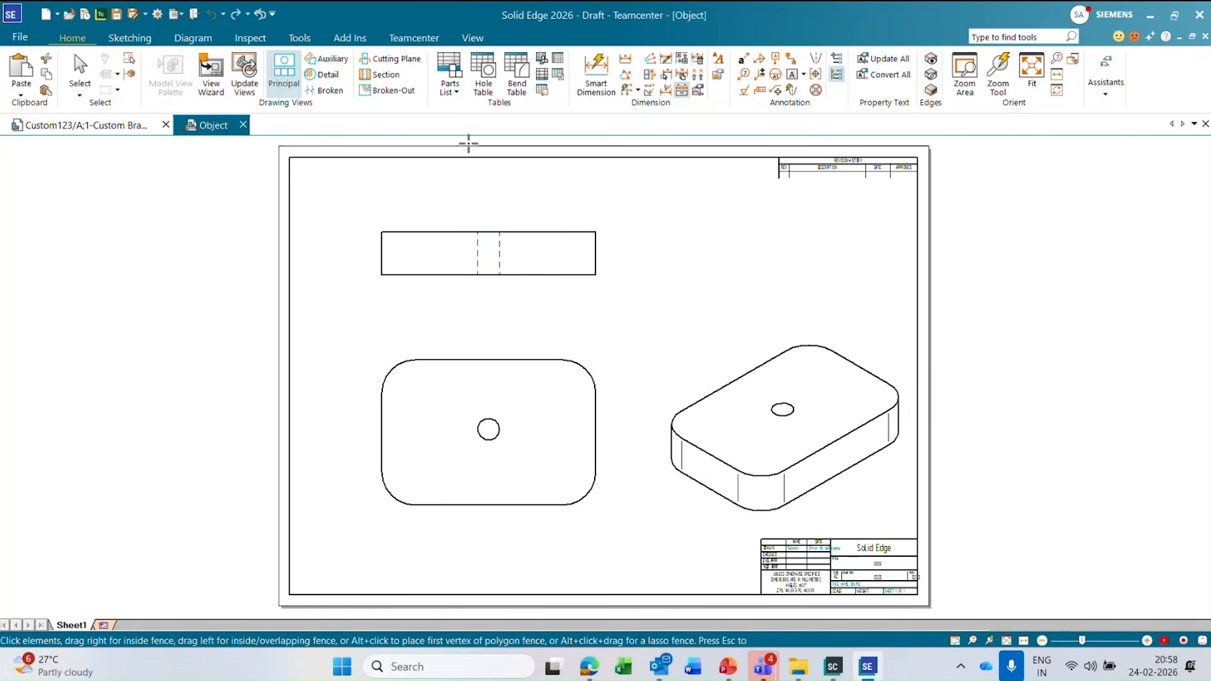
Dimension the overall width and height of the plan view with Smart Dimension, placing them above and beside the view.
{"action": "left_click", "coordinate": [595, 81]}
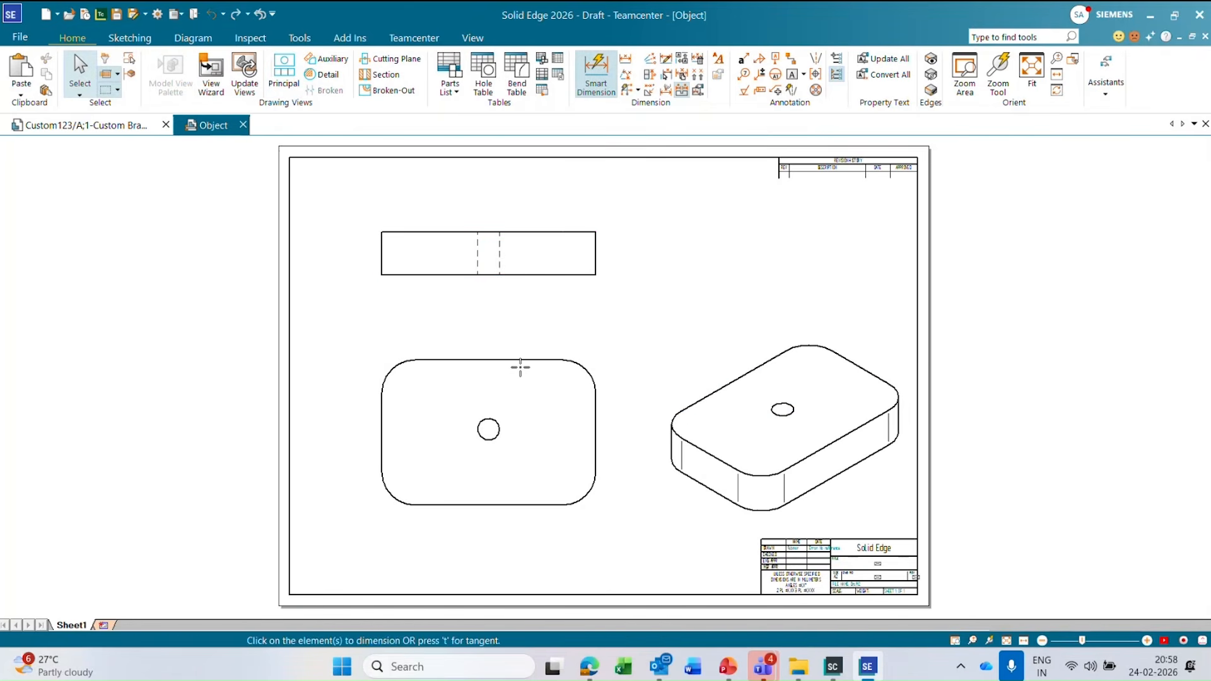
{"action": "left_click", "coordinate": [382, 410]}
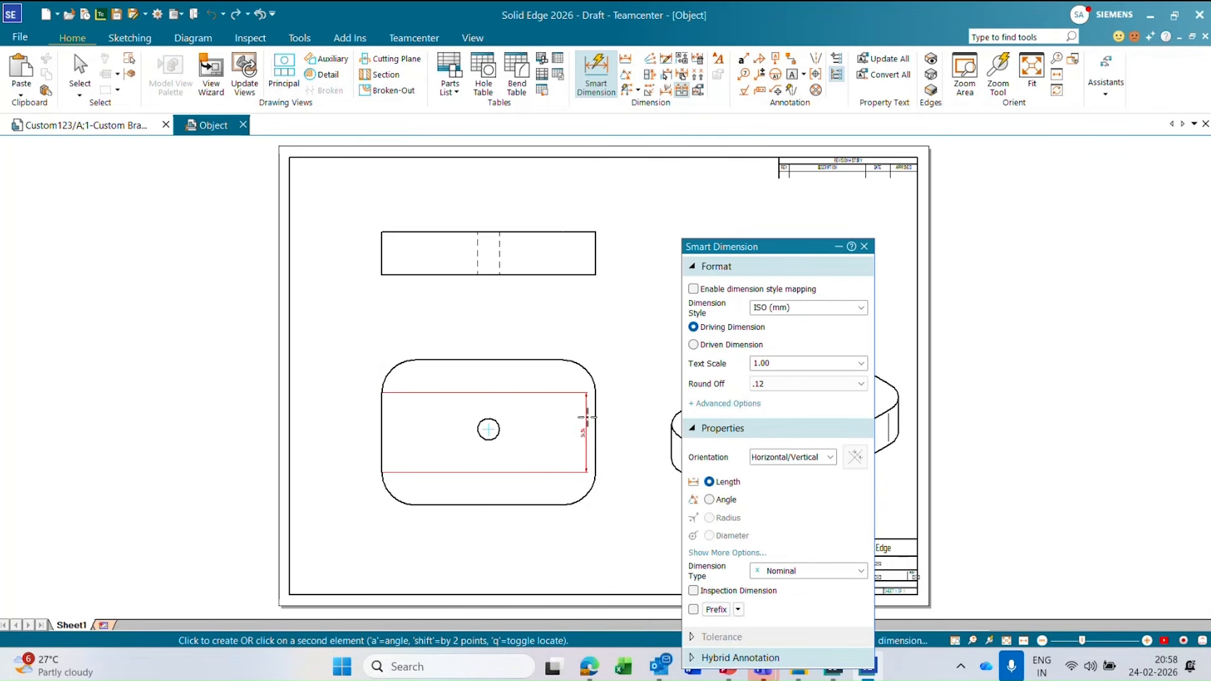
{"action": "left_click", "coordinate": [590, 422]}
{"action": "left_click", "coordinate": [494, 307]}
{"action": "left_click", "coordinate": [519, 360]}
{"action": "left_click", "coordinate": [539, 505]}
{"action": "left_click", "coordinate": [633, 426]}
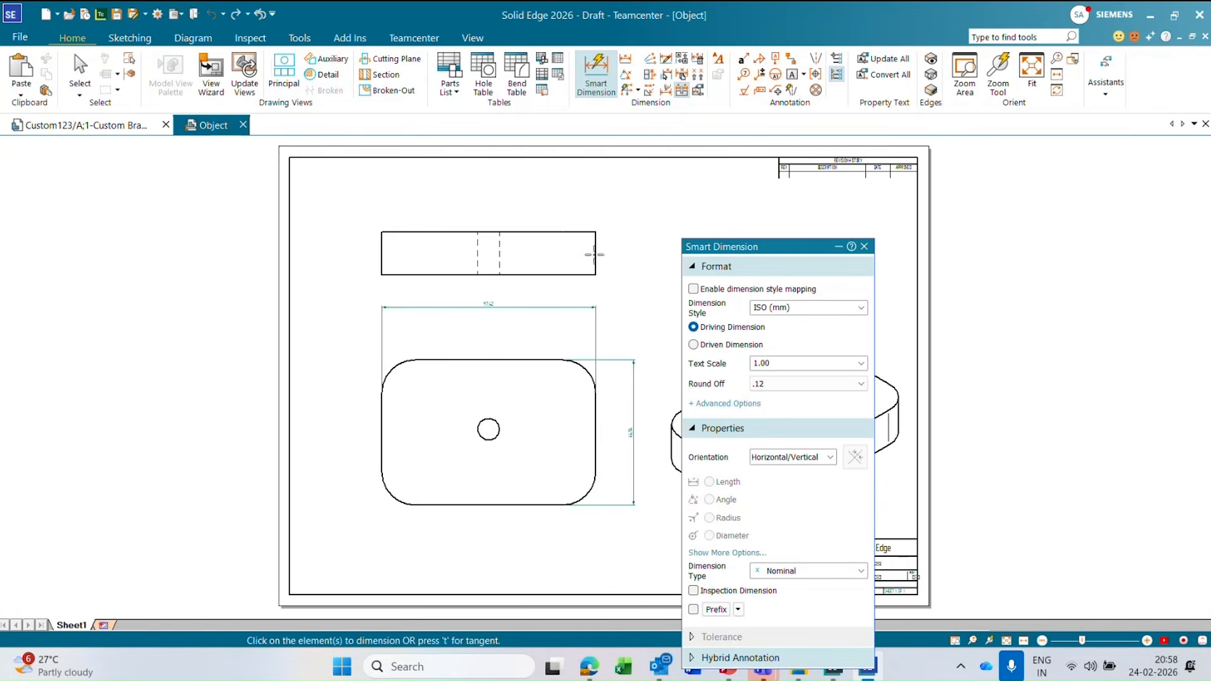
Dimension the plate thickness on the front view's vertical end edge, placing the dimension outside the view.
{"action": "left_click", "coordinate": [595, 254]}
{"action": "left_click", "coordinate": [625, 253]}
{"action": "key", "text": "Escape"}
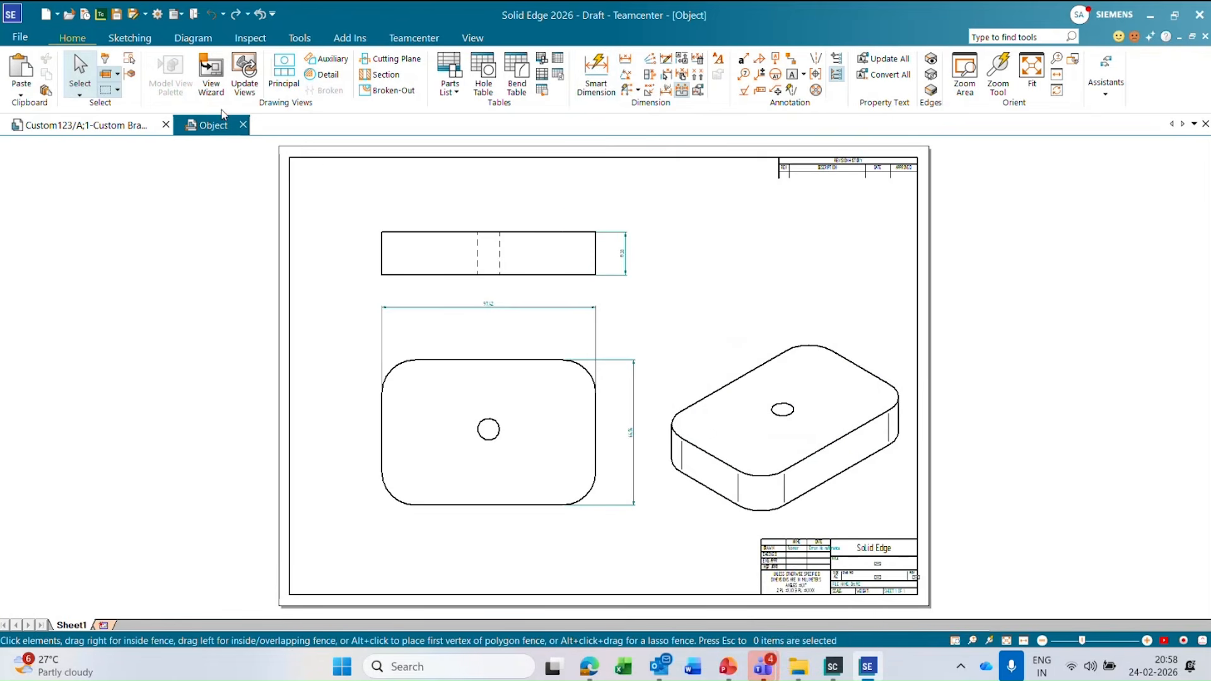
Save the drawing, review its New Document entries as CAD Design item Custom123 revision A, and perform the actions.
{"action": "left_click", "coordinate": [118, 14]}
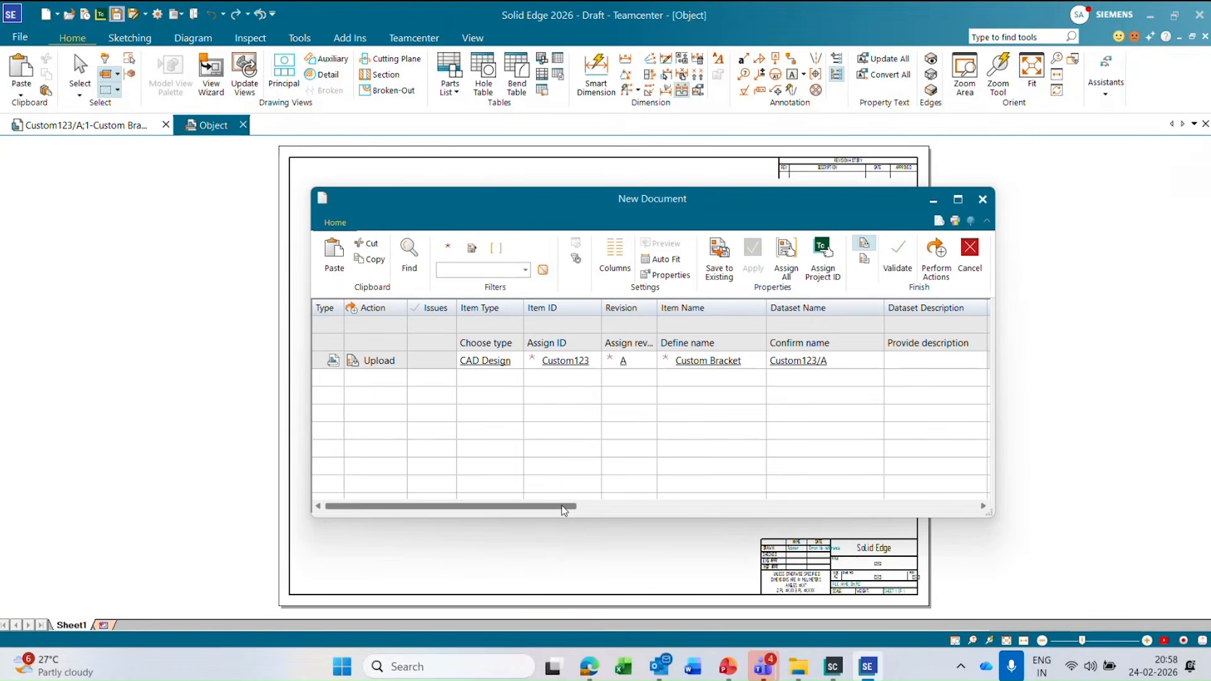
{"action": "left_click_drag", "start_coordinate": [562, 505], "coordinate": [605, 506]}
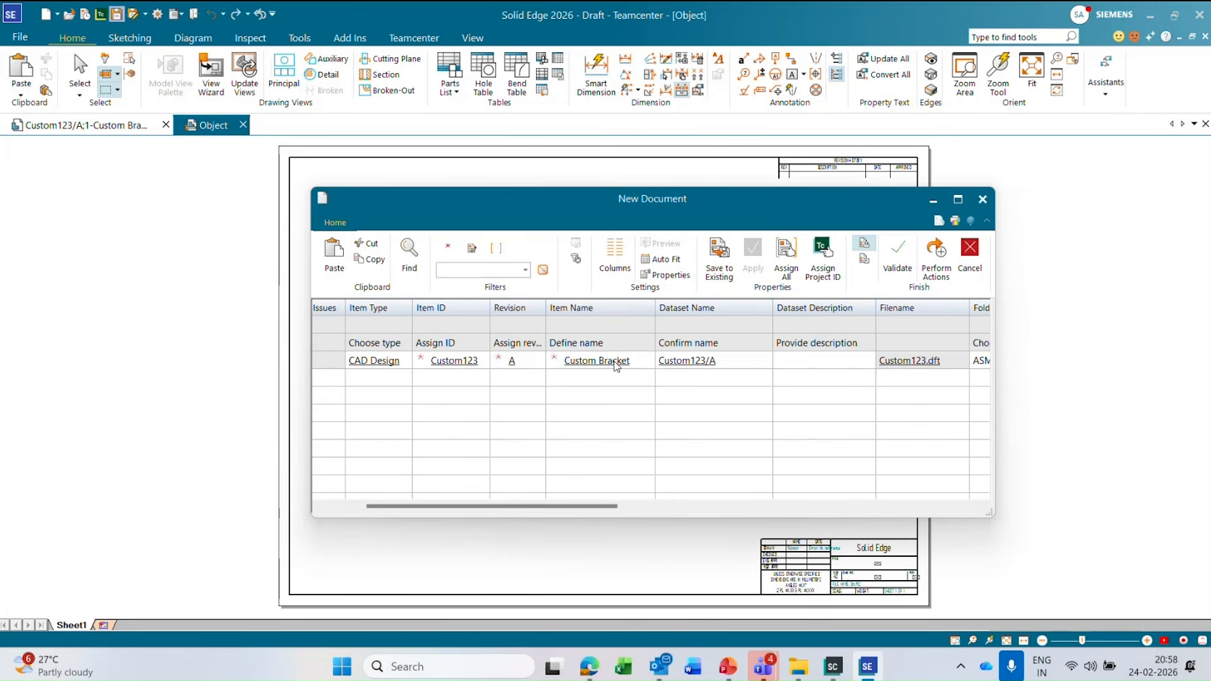
{"action": "left_click_drag", "start_coordinate": [589, 506], "coordinate": [535, 500]}
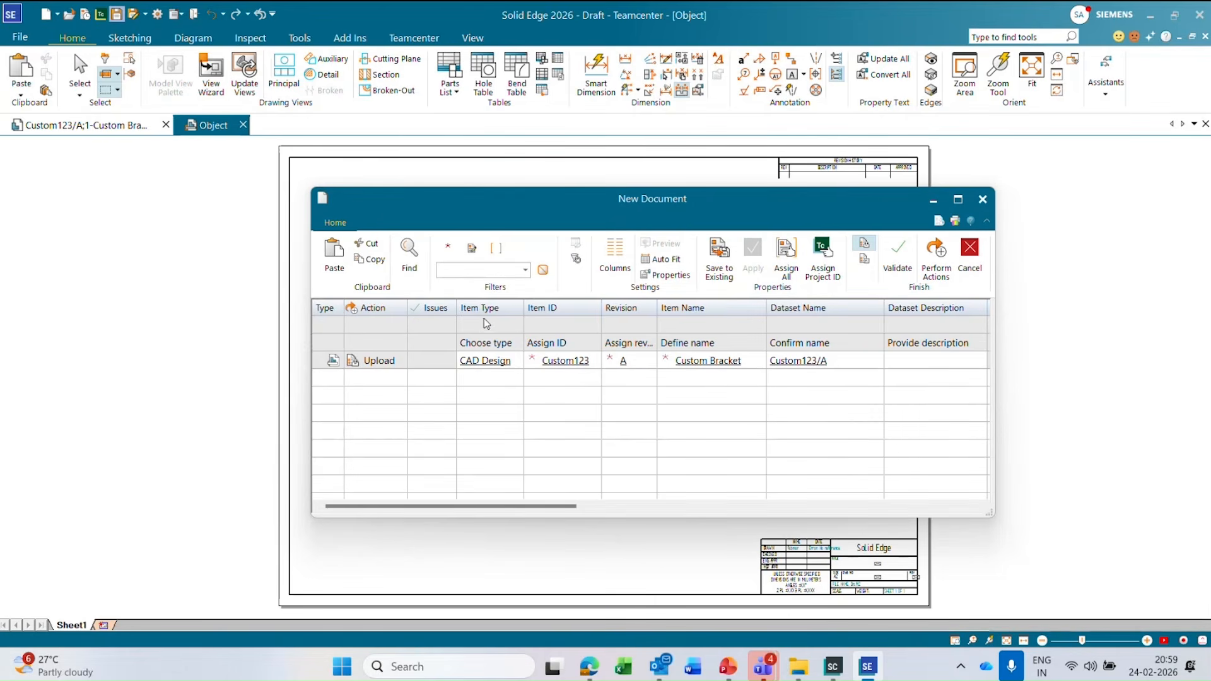
{"action": "left_click", "coordinate": [487, 366]}
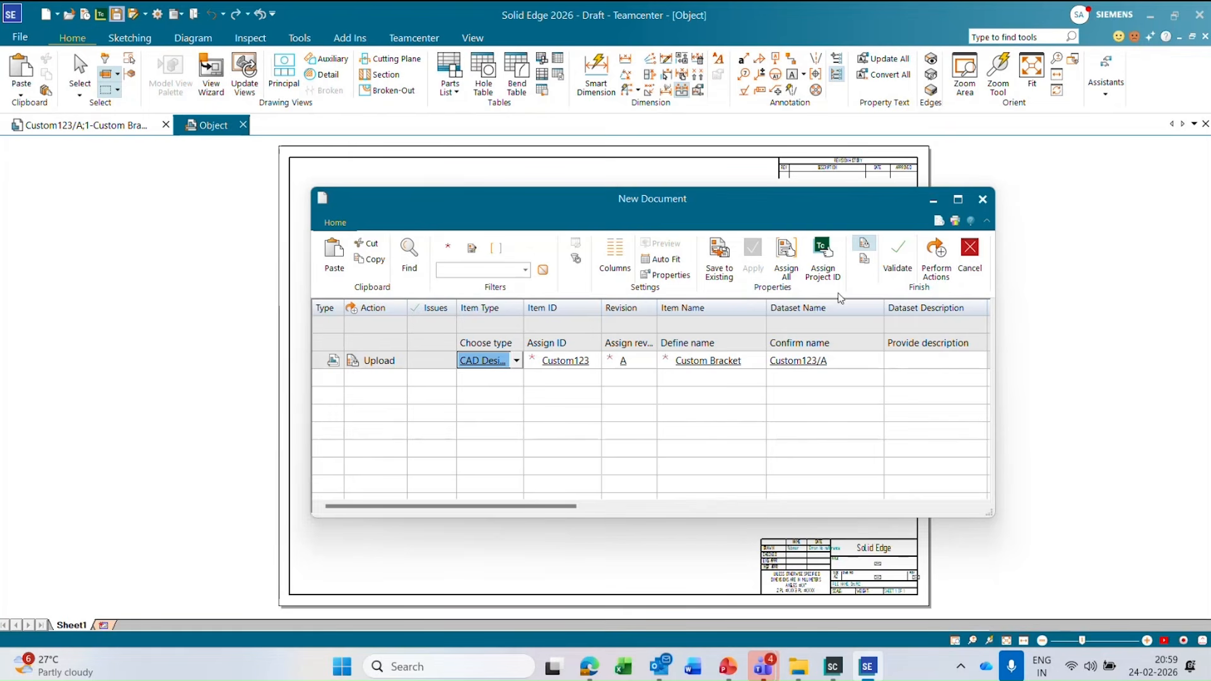
{"action": "left_click", "coordinate": [933, 262]}
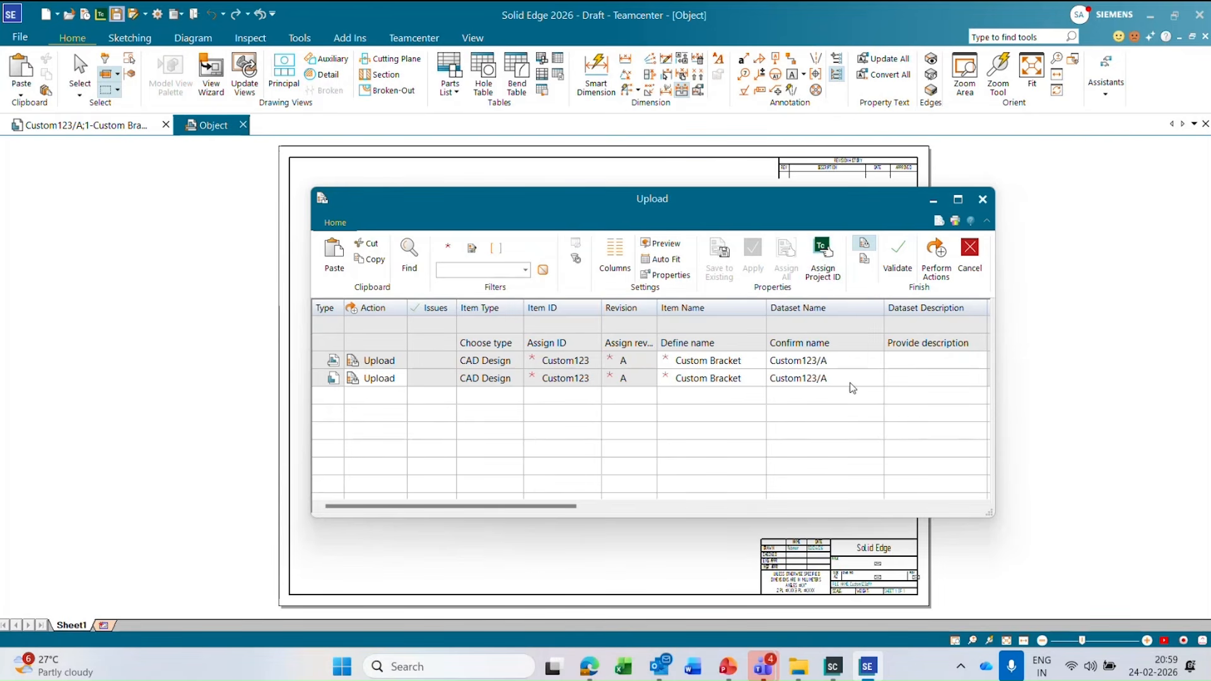
Review the upload list's file names and folder, upload the drawing and part to Teamcenter, and close all open documents.
{"action": "left_click", "coordinate": [633, 507]}
{"action": "left_click_drag", "start_coordinate": [632, 510], "coordinate": [513, 502]}
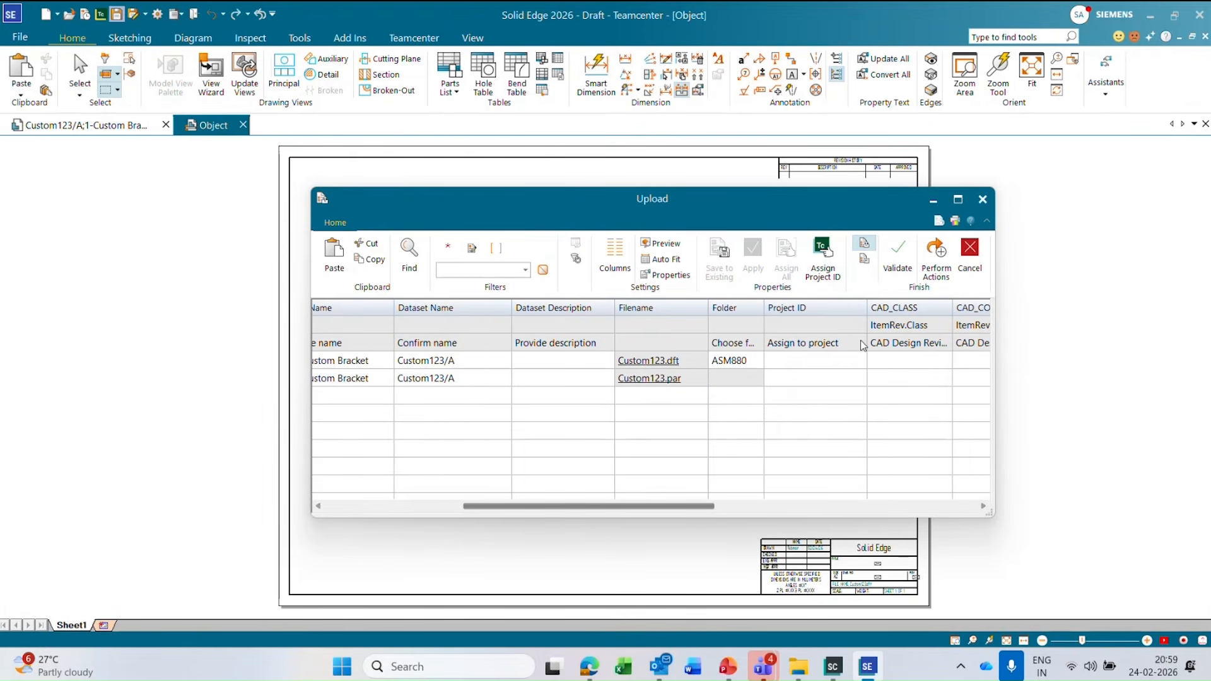
{"action": "left_click", "coordinate": [934, 270]}
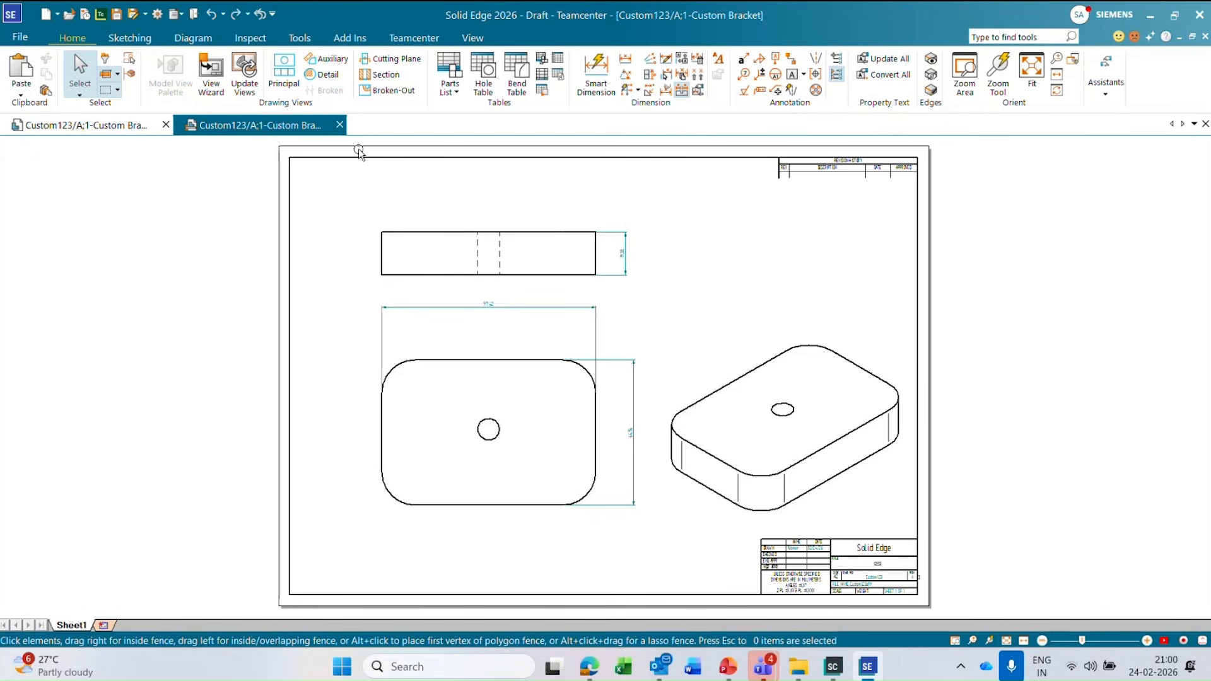
{"action": "right_click", "coordinate": [292, 128]}
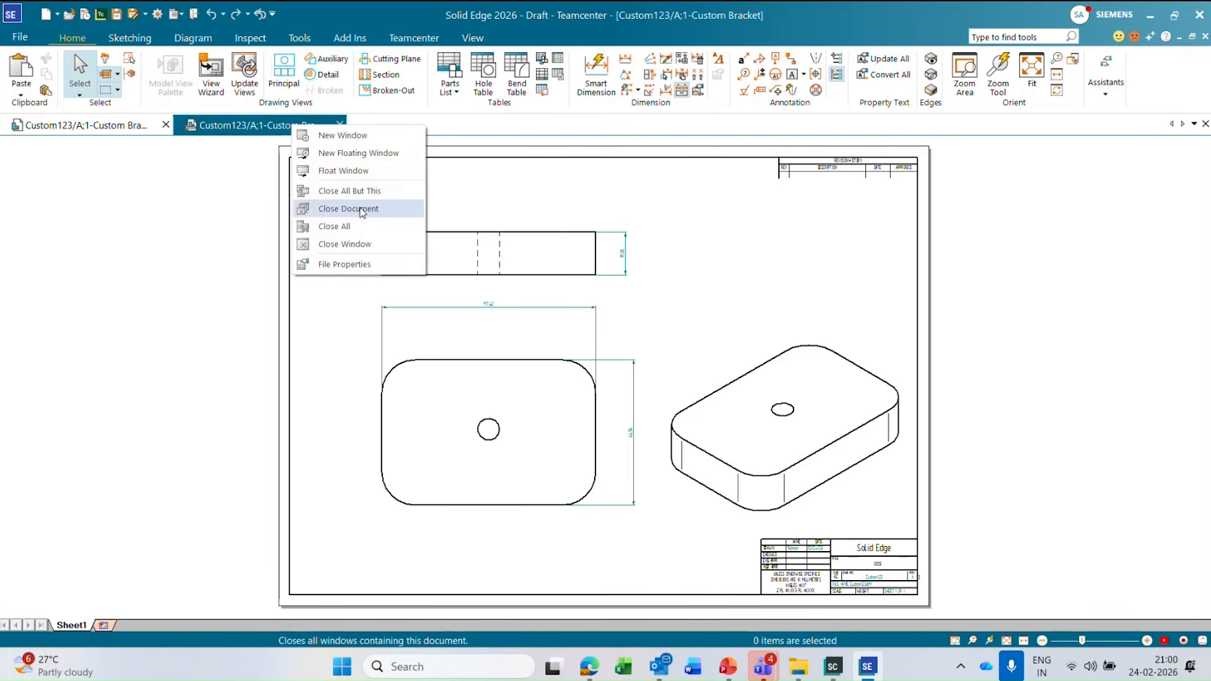
{"action": "left_click", "coordinate": [351, 226]}
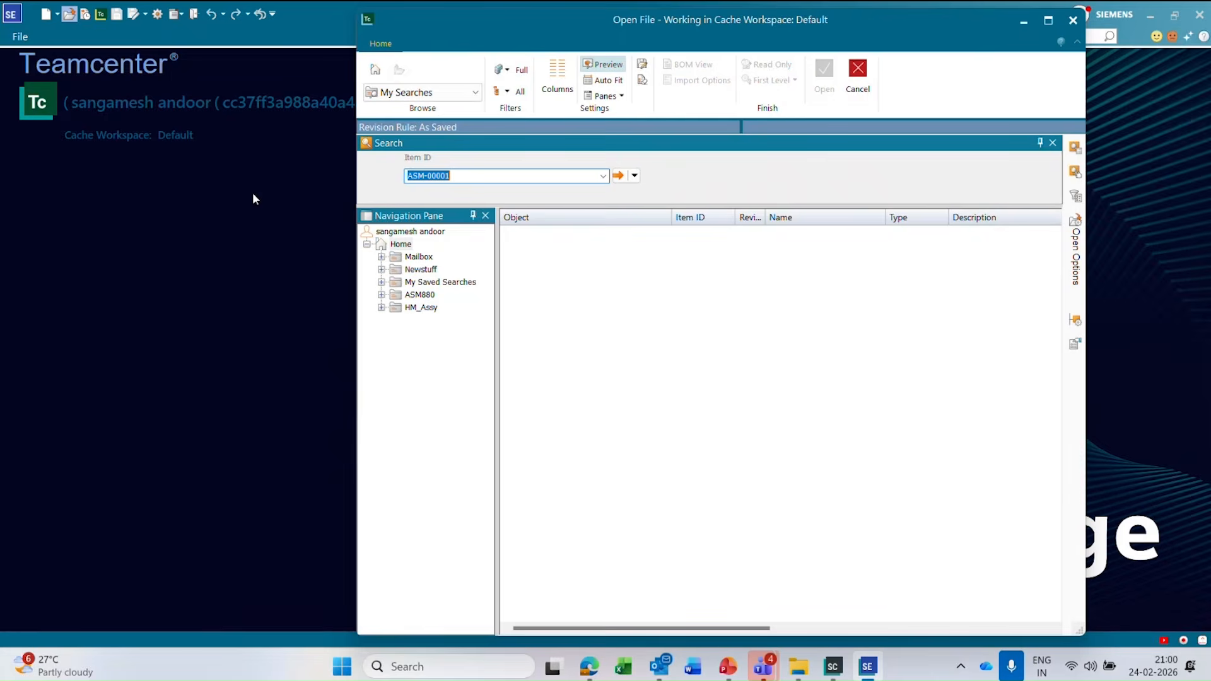
{"action": "key", "text": "Escape"}
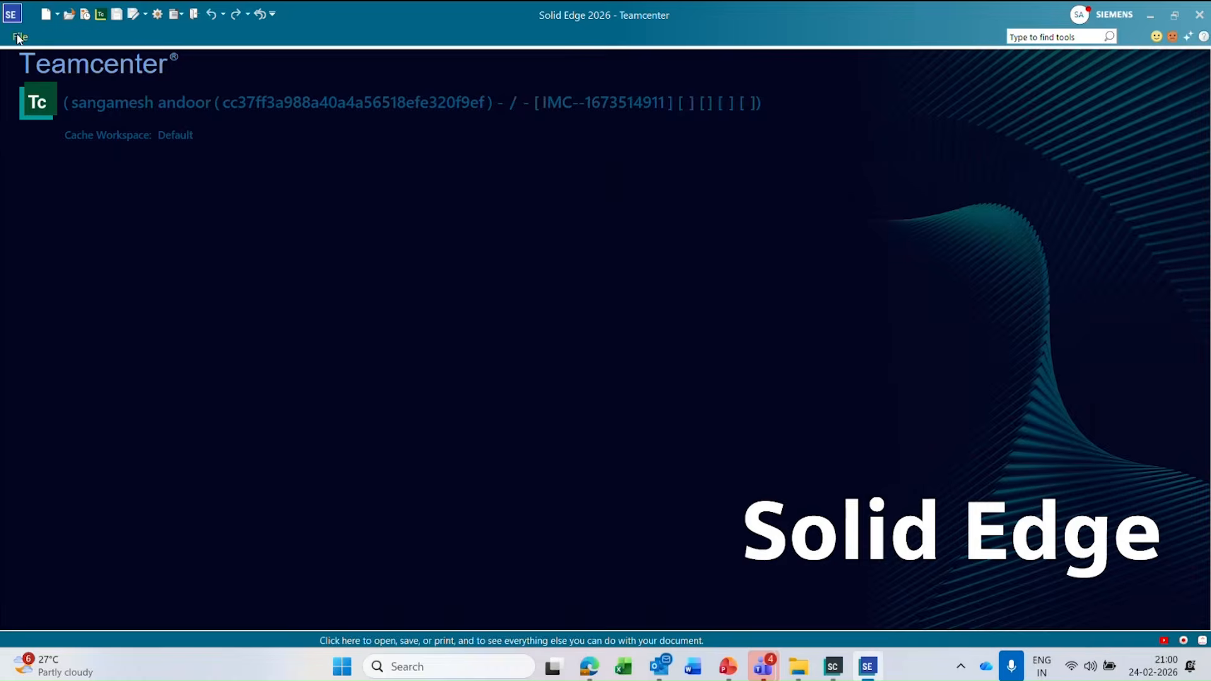
{"action": "left_click", "coordinate": [19, 36]}
{"action": "left_click", "coordinate": [57, 200]}
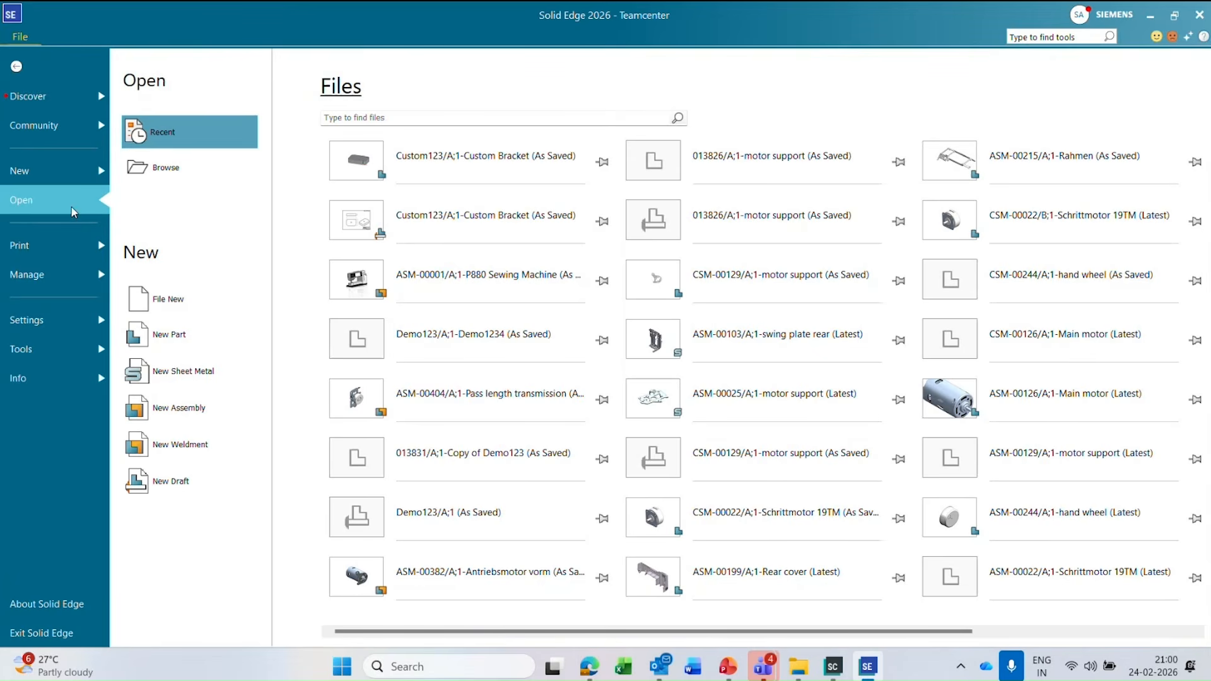
{"action": "left_click", "coordinate": [18, 67]}
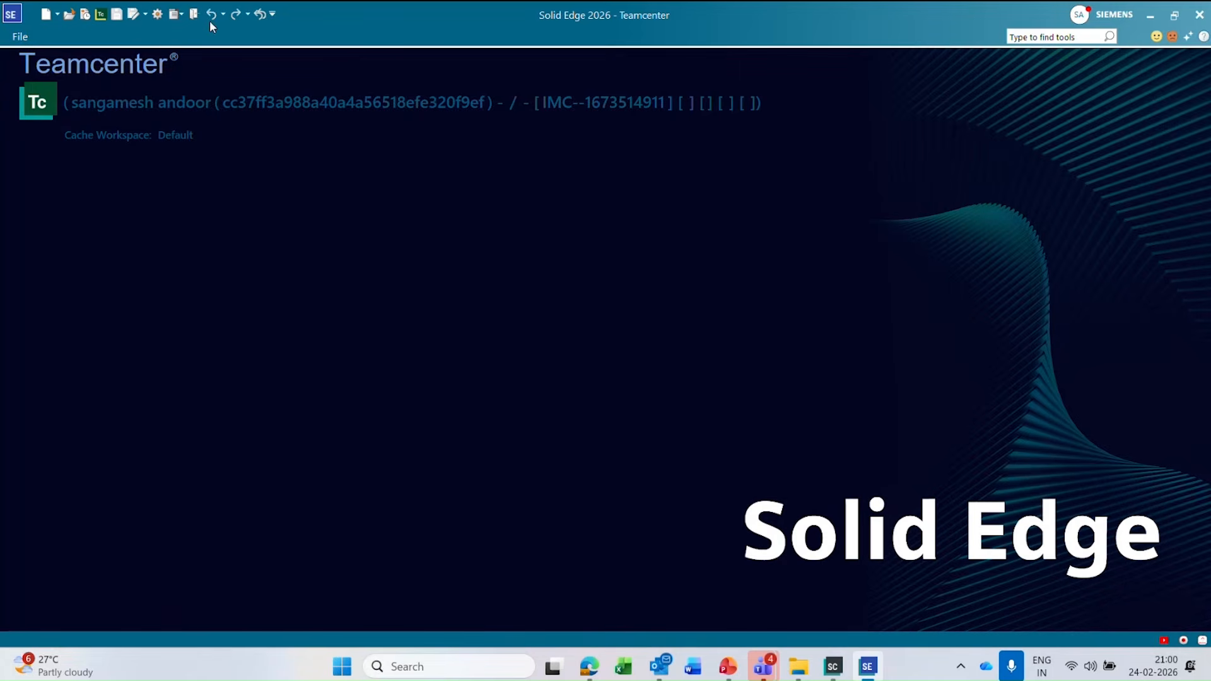
Open the Teamcenter file search and search by Item ID for Custom*.
{"action": "left_click", "coordinate": [70, 15]}
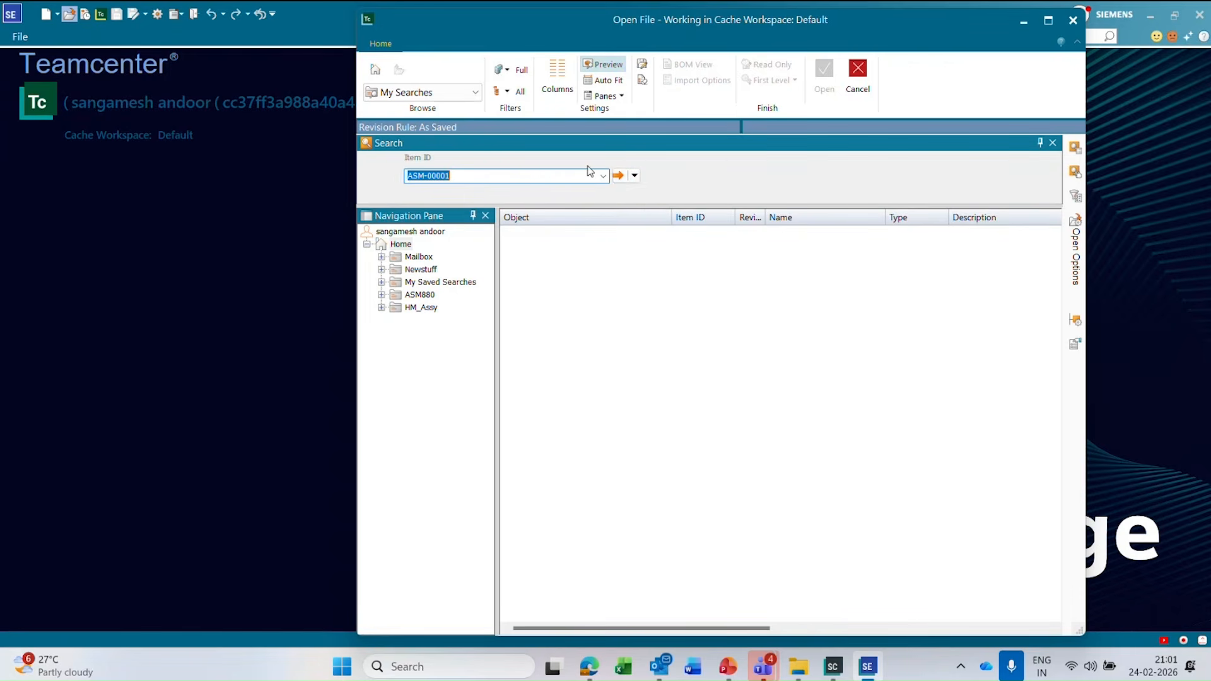
{"action": "left_click", "coordinate": [633, 176]}
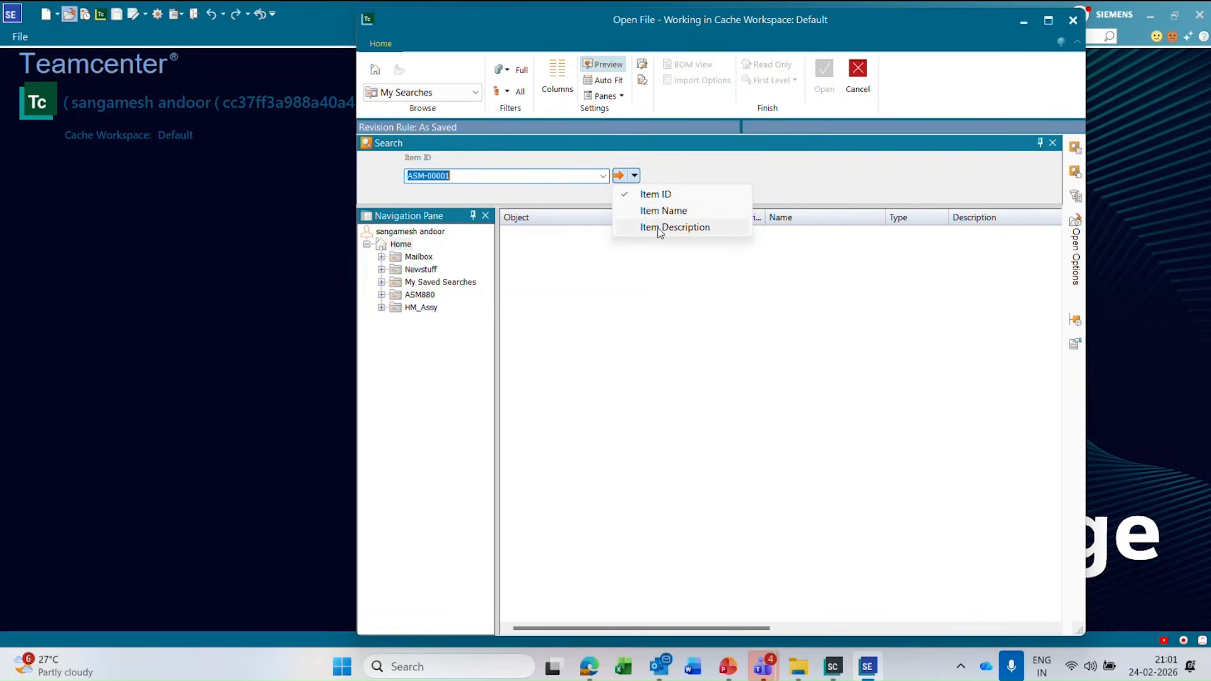
{"action": "left_click", "coordinate": [481, 175]}
{"action": "left_click_drag", "start_coordinate": [482, 175], "coordinate": [404, 176]}
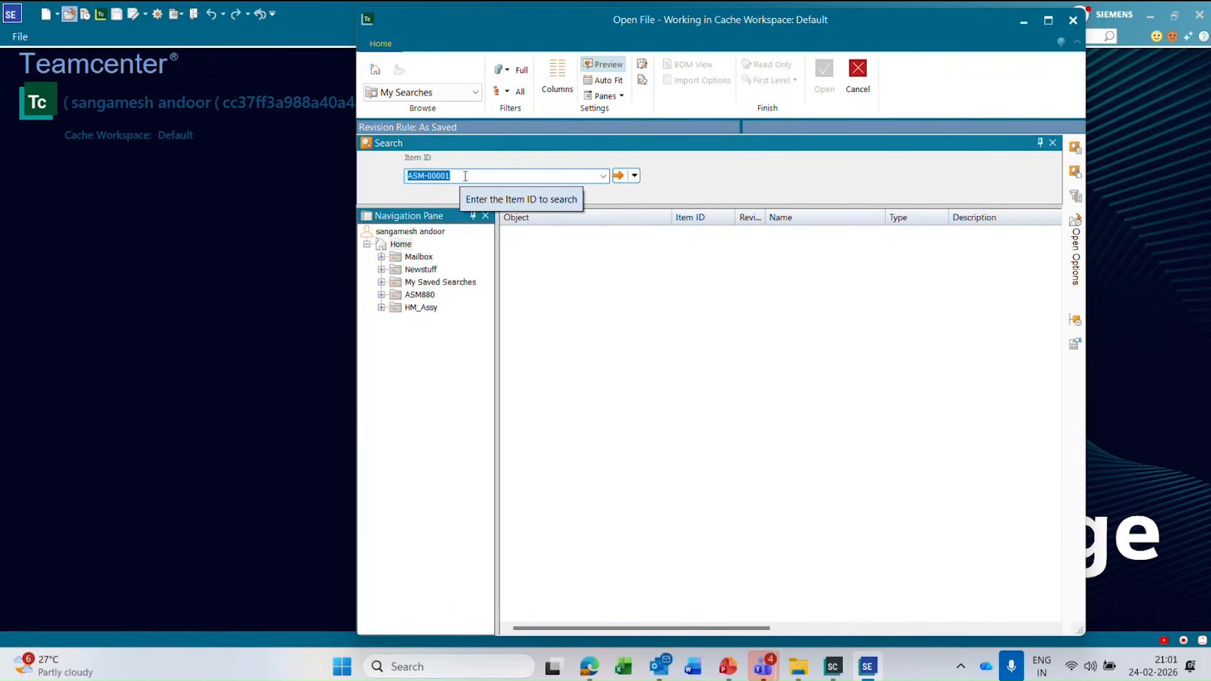
{"action": "type", "text": "Custom*"}
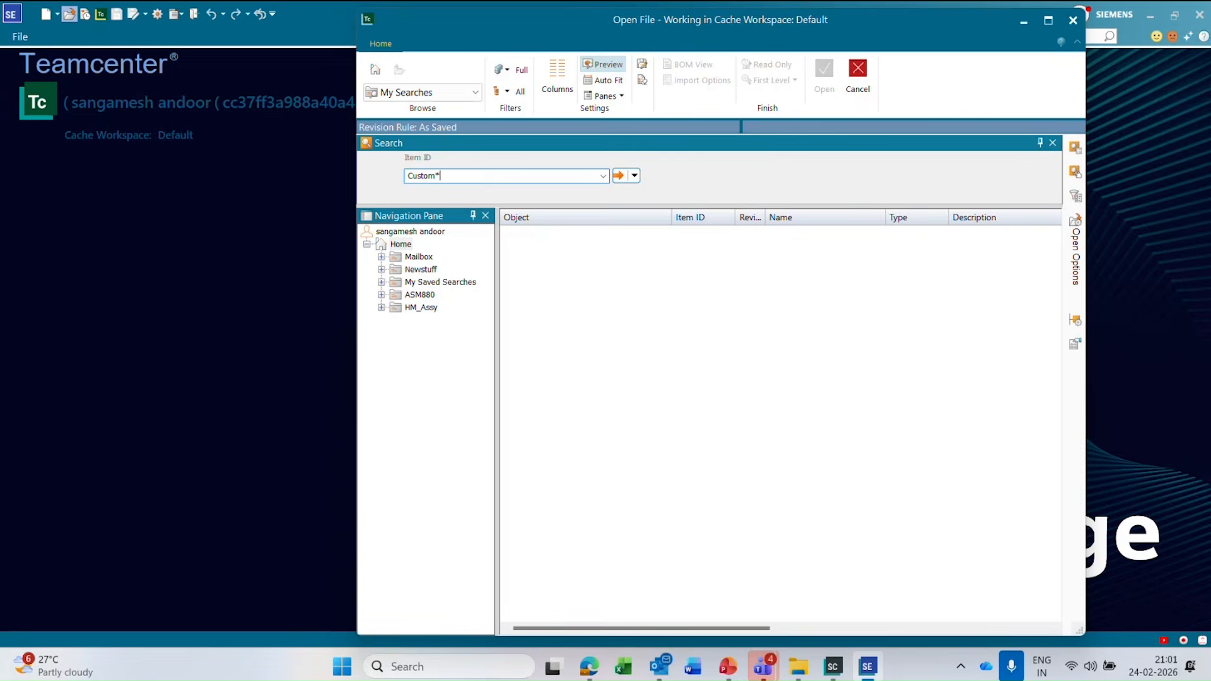
{"action": "key", "text": "Return"}
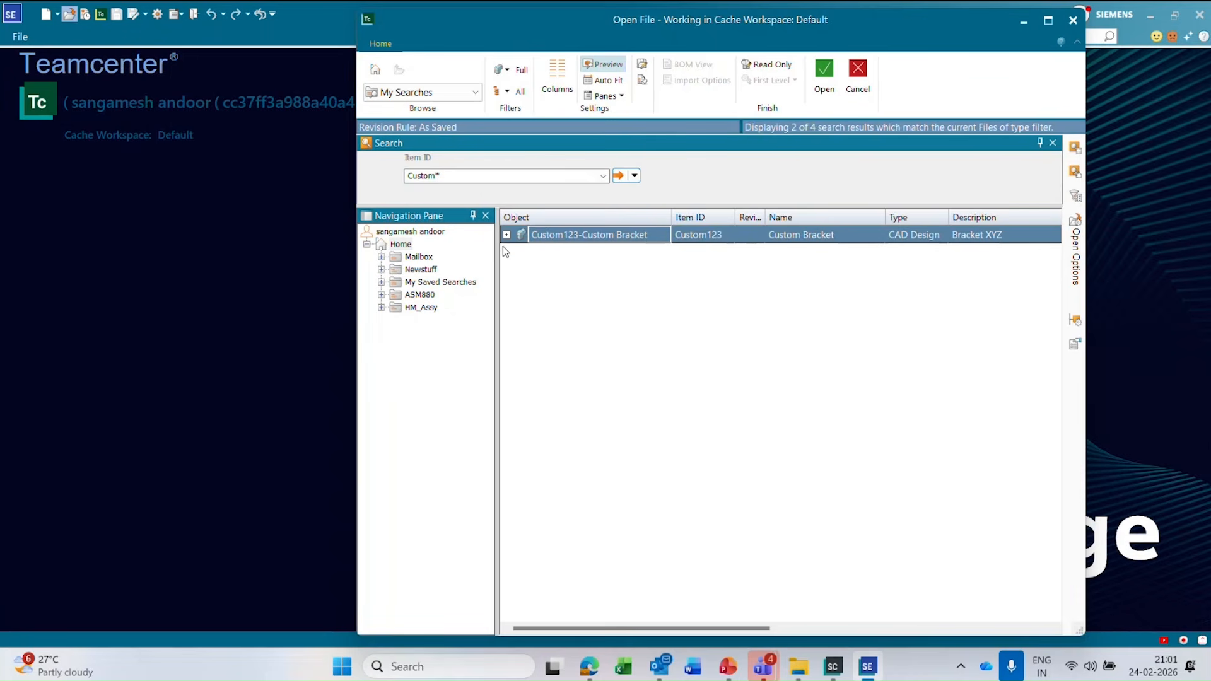
Expand item Custom123 and its revision A, widen the Object column, and preview the SE Part and SE Draft datasets.
{"action": "left_click", "coordinate": [507, 235]}
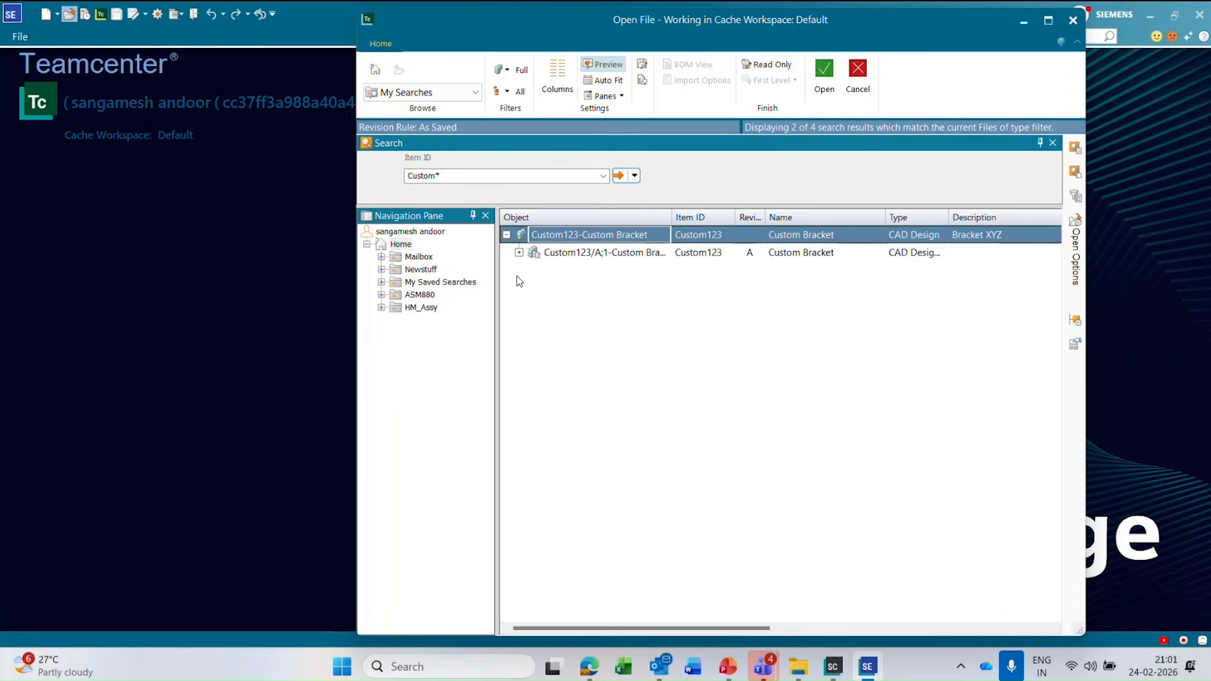
{"action": "left_click", "coordinate": [589, 253]}
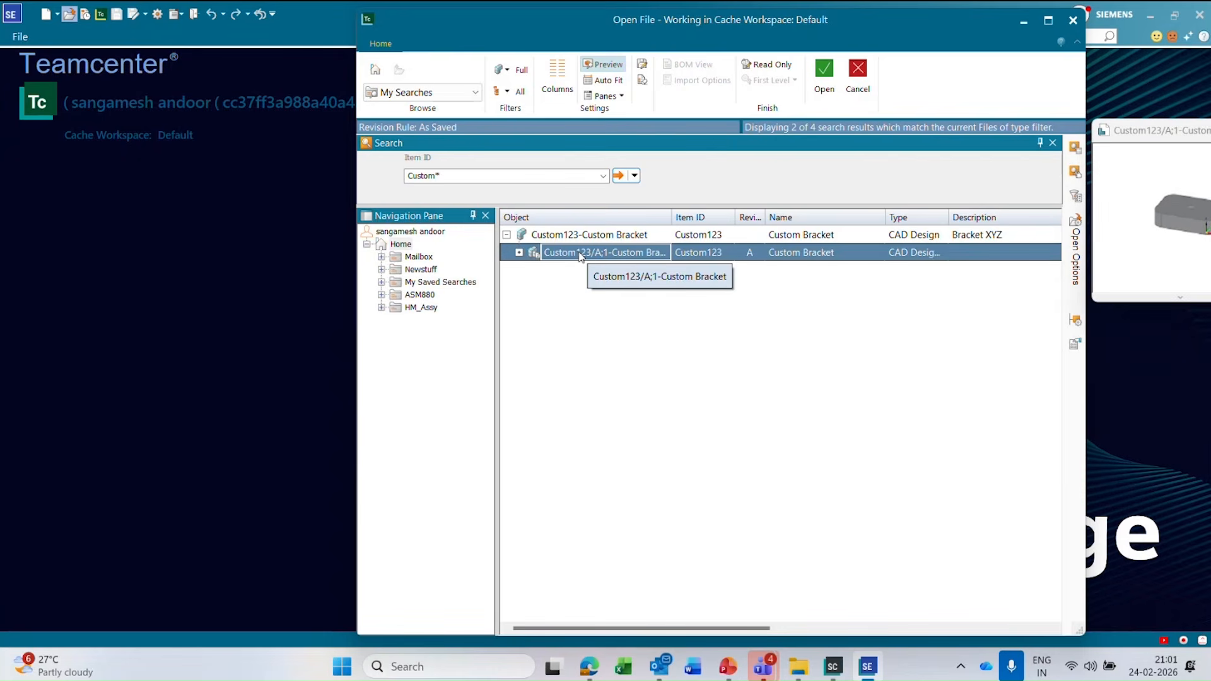
{"action": "left_click", "coordinate": [519, 253]}
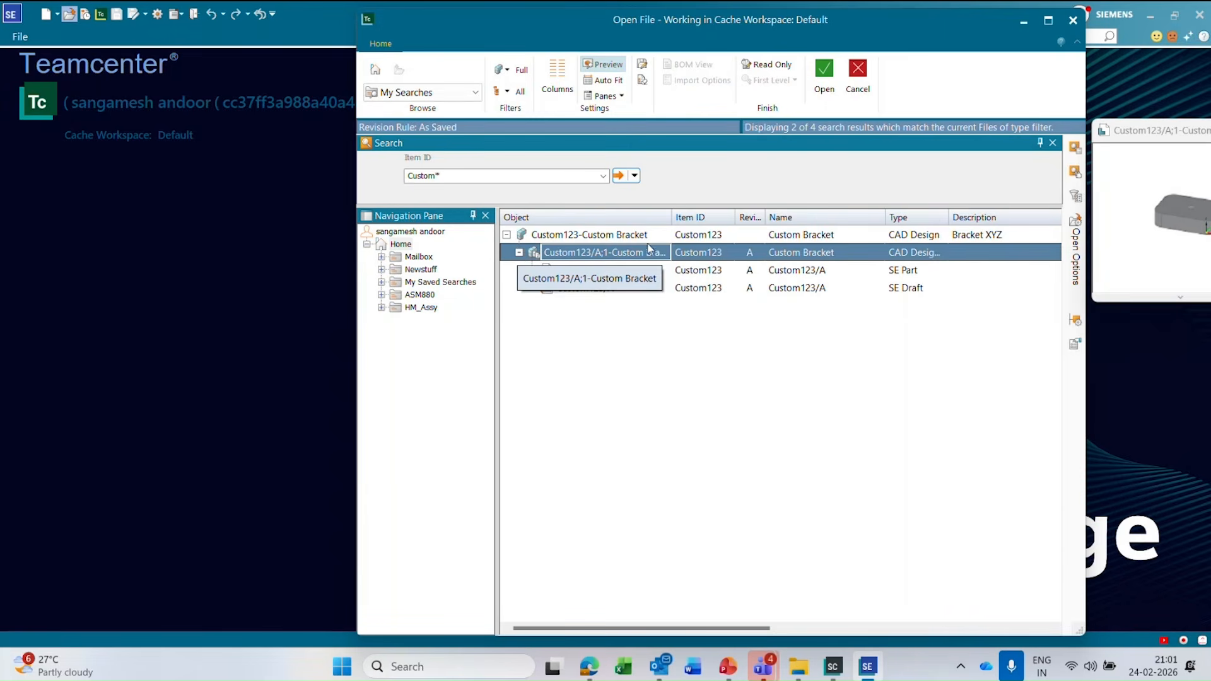
{"action": "left_click_drag", "start_coordinate": [672, 217], "coordinate": [723, 217]}
{"action": "left_click", "coordinate": [609, 236]}
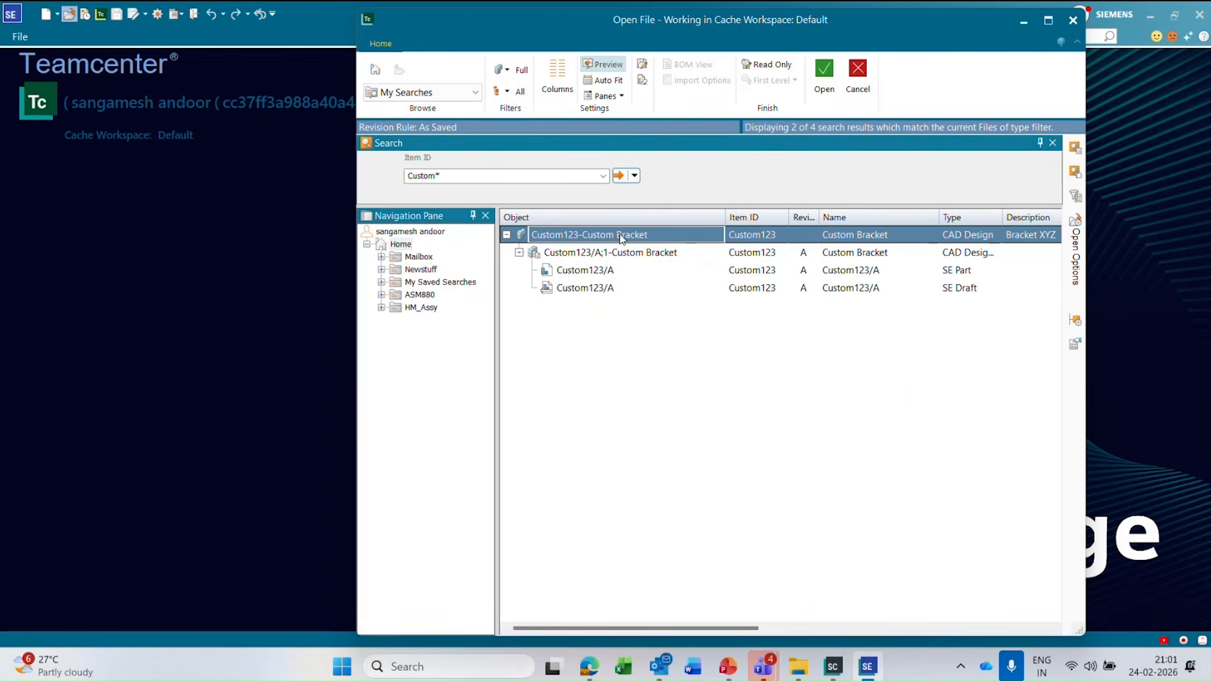
{"action": "left_click", "coordinate": [610, 254]}
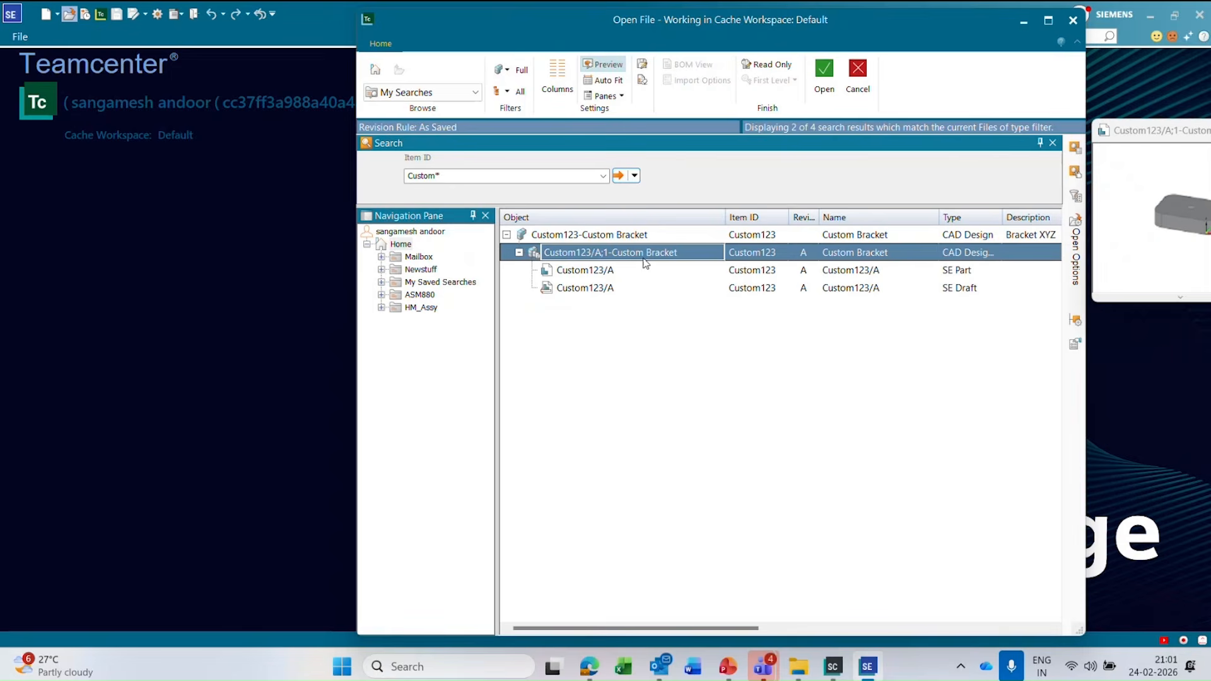
{"action": "left_click", "coordinate": [608, 271]}
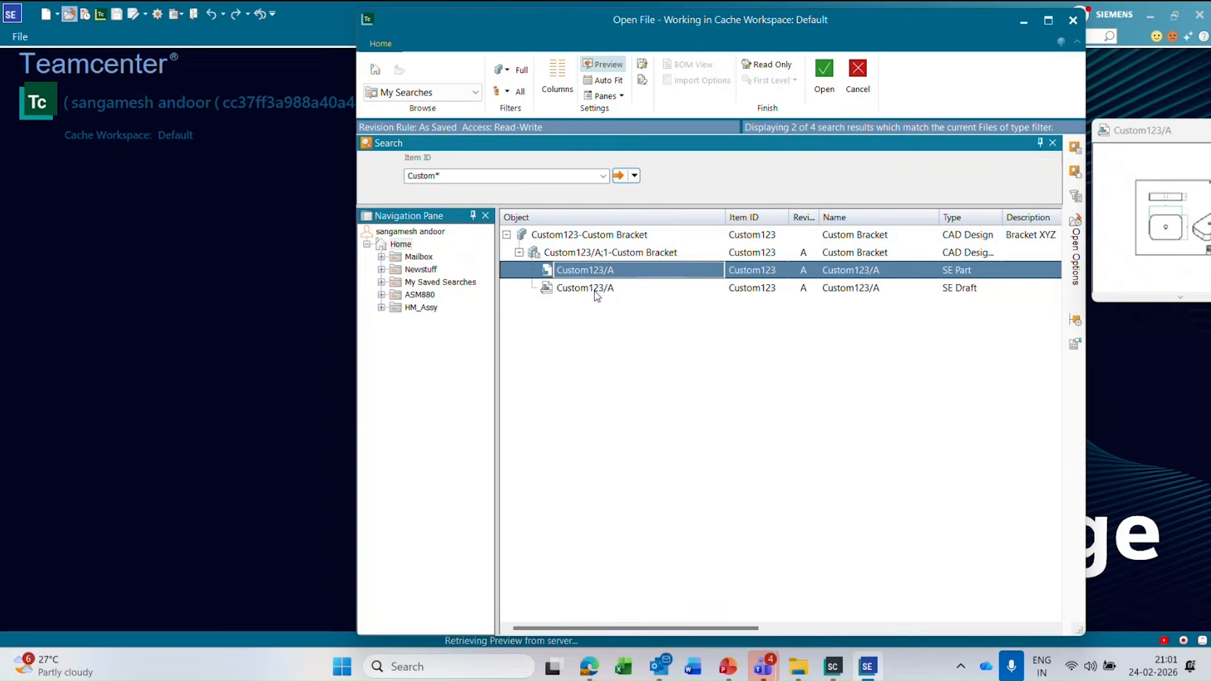
{"action": "left_click", "coordinate": [596, 289]}
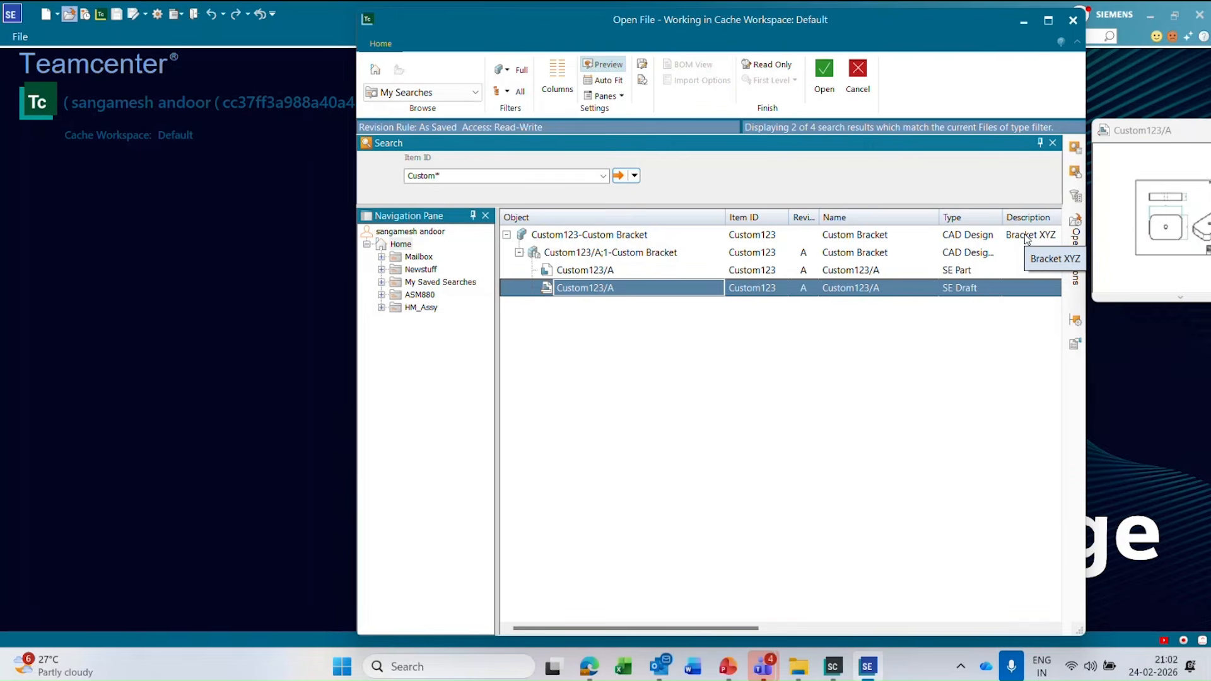
Try searching by Item ID for "Custom bracket".
{"action": "left_click", "coordinate": [493, 177]}
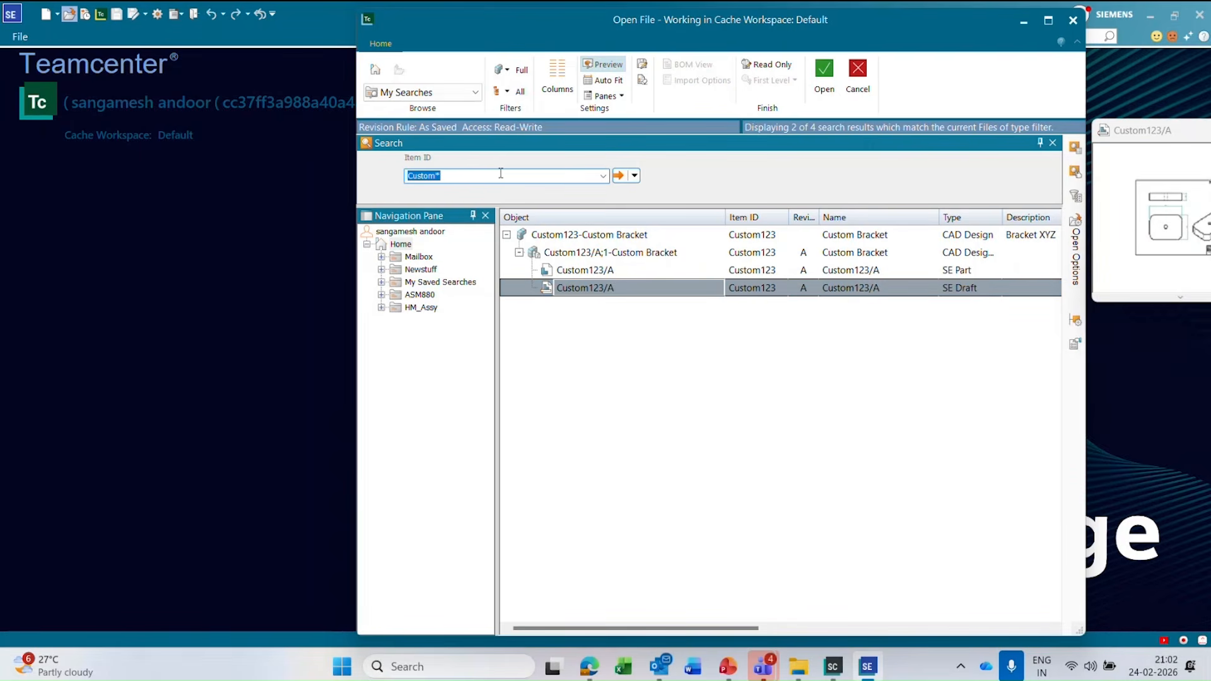
{"action": "type", "text": "Custom"}
{"action": "key", "text": "BackSpace"}
{"action": "type", "text": "bracket"}
{"action": "left_click", "coordinate": [619, 176]}
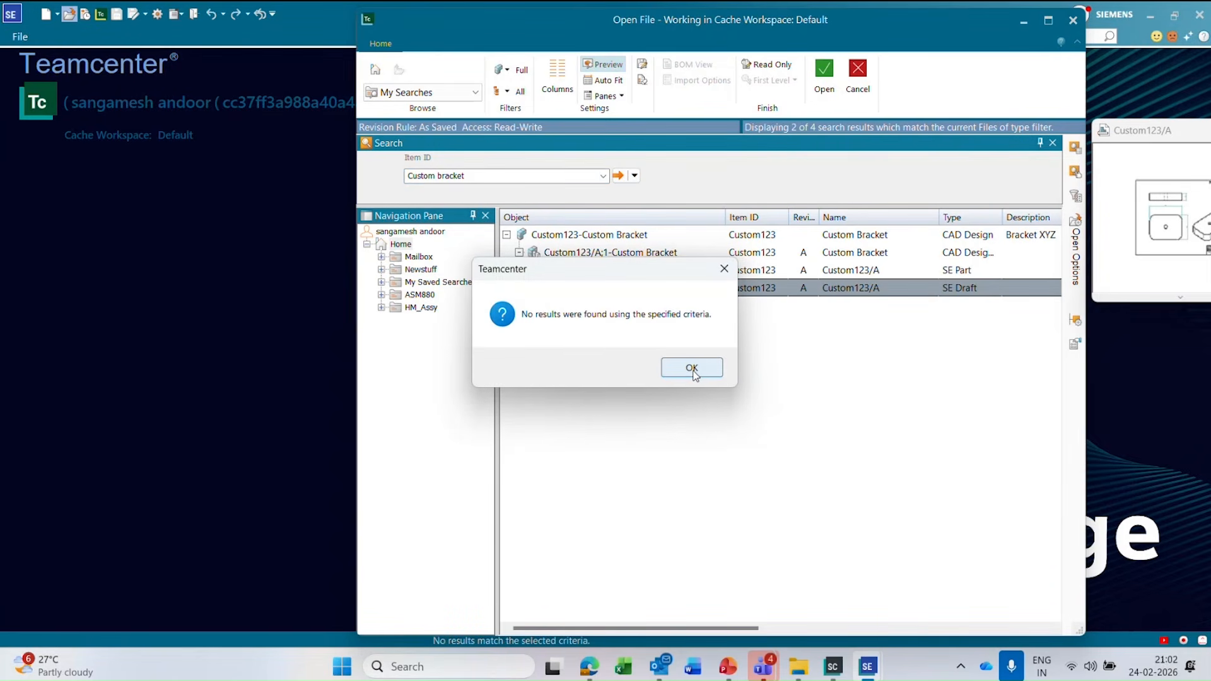
{"action": "left_click", "coordinate": [692, 369]}
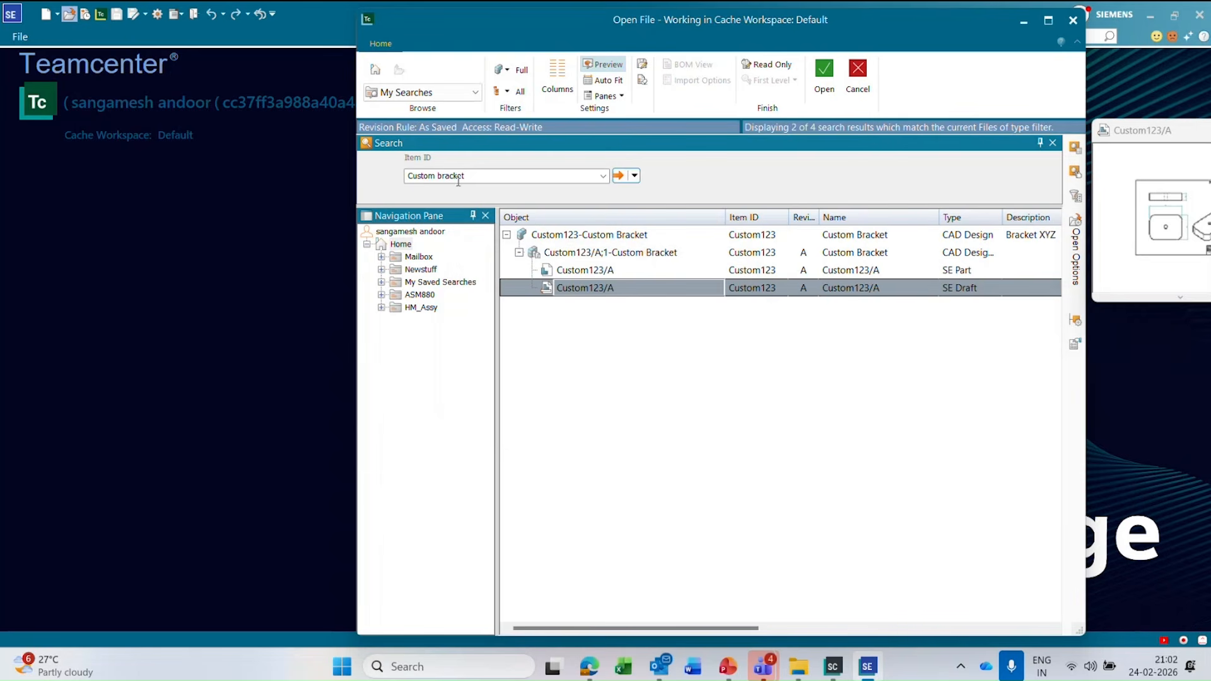
Change the search criterion to Item Name and search for "Custom bracket".
{"action": "left_click", "coordinate": [491, 182]}
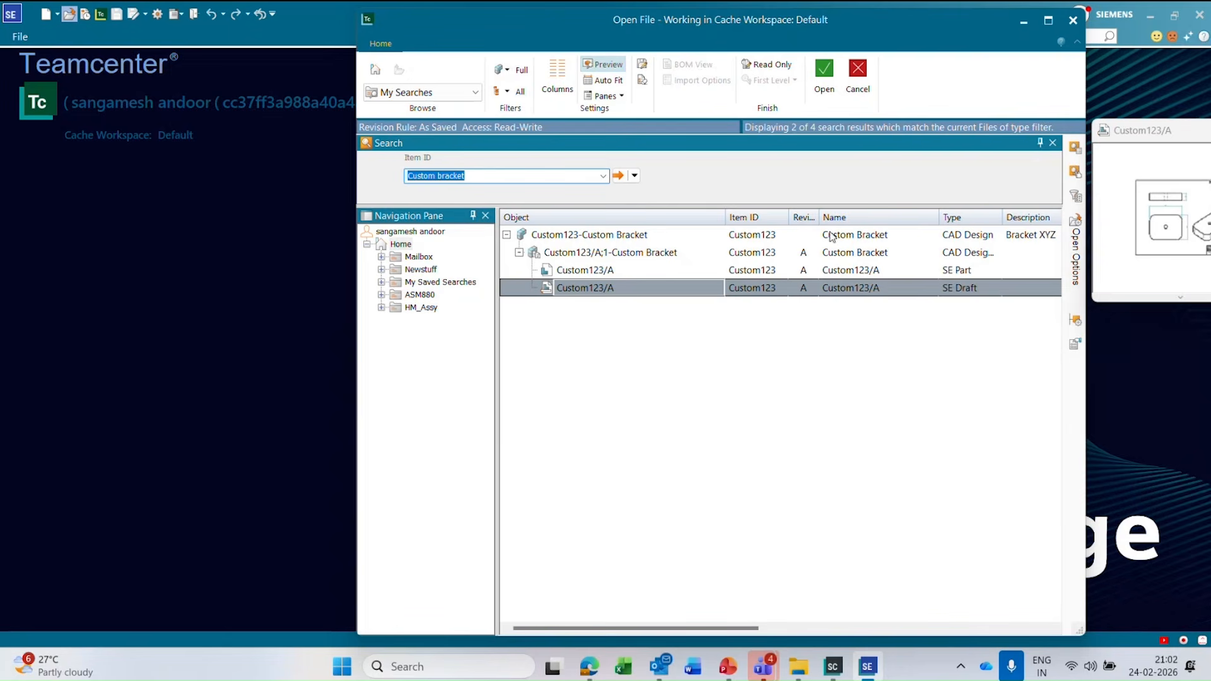
{"action": "left_click", "coordinate": [634, 176]}
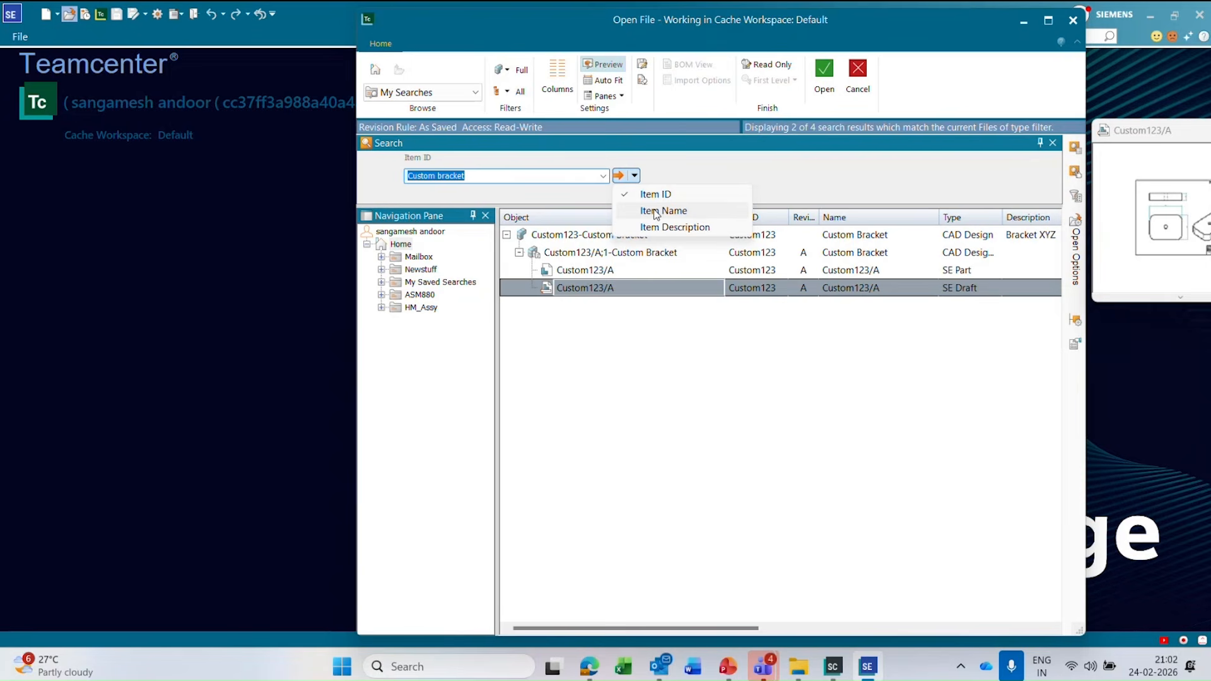
{"action": "left_click", "coordinate": [656, 212]}
{"action": "left_click", "coordinate": [634, 176]}
{"action": "left_click", "coordinate": [681, 214]}
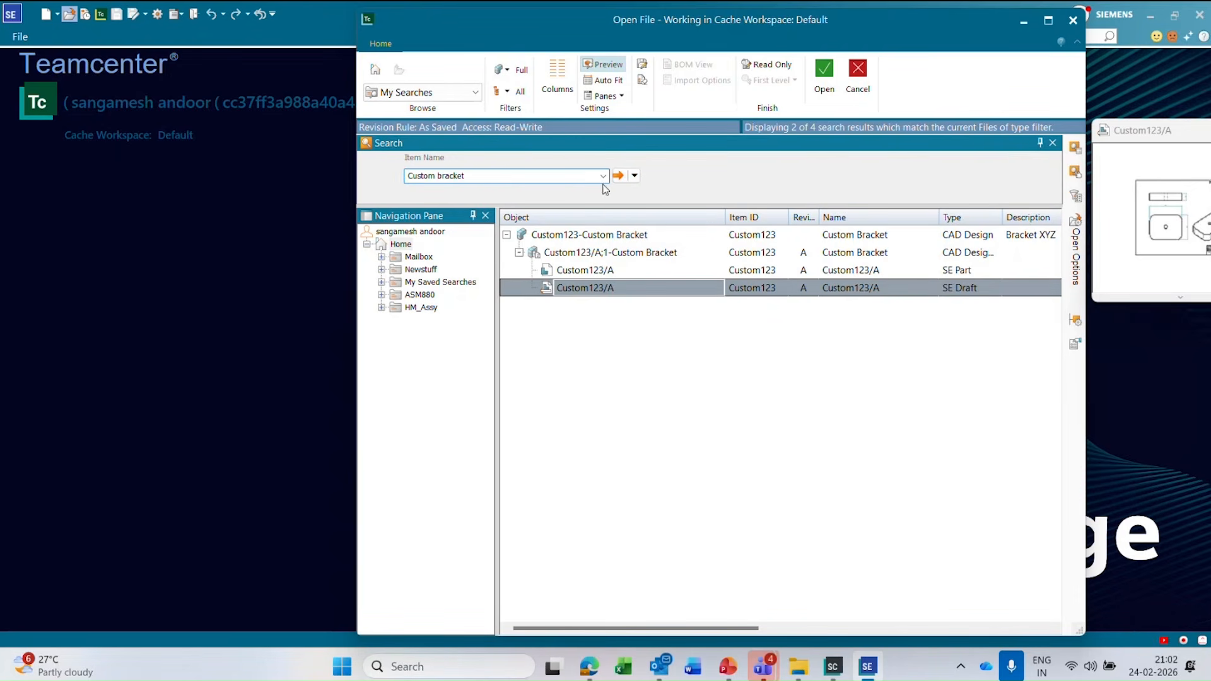
{"action": "left_click", "coordinate": [620, 177]}
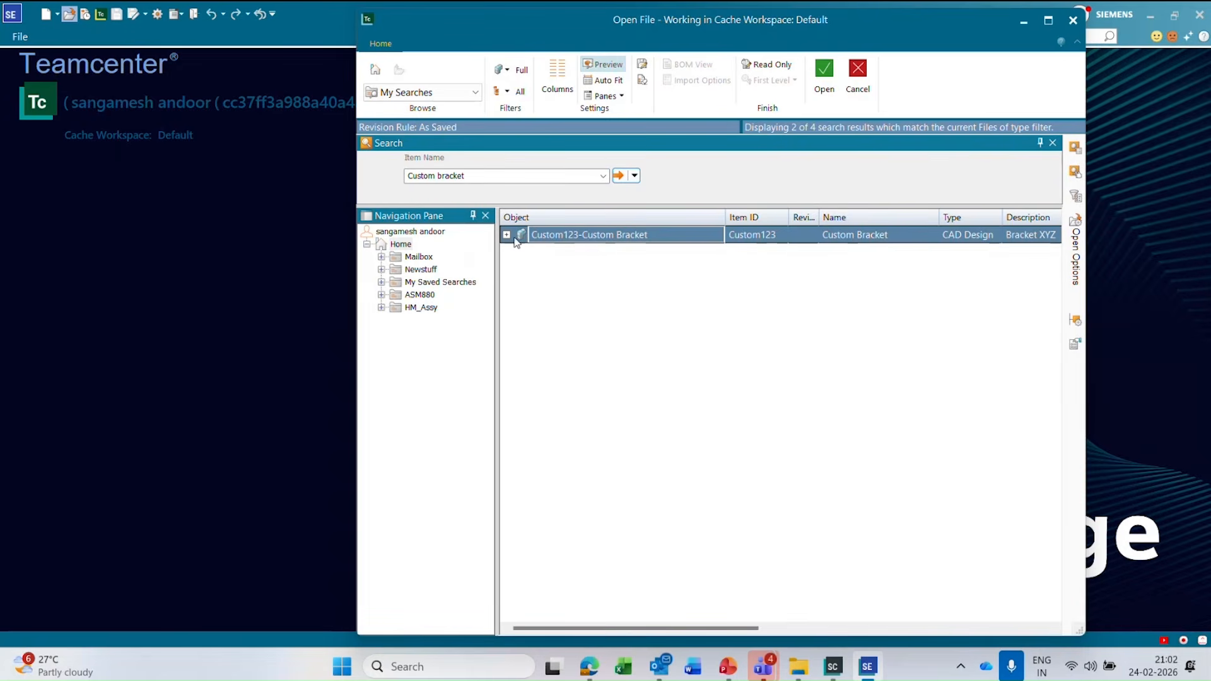
Expand the found Custom123 item and its revision A down to the part and draft datasets.
{"action": "left_click", "coordinate": [506, 234]}
{"action": "left_click", "coordinate": [520, 253]}
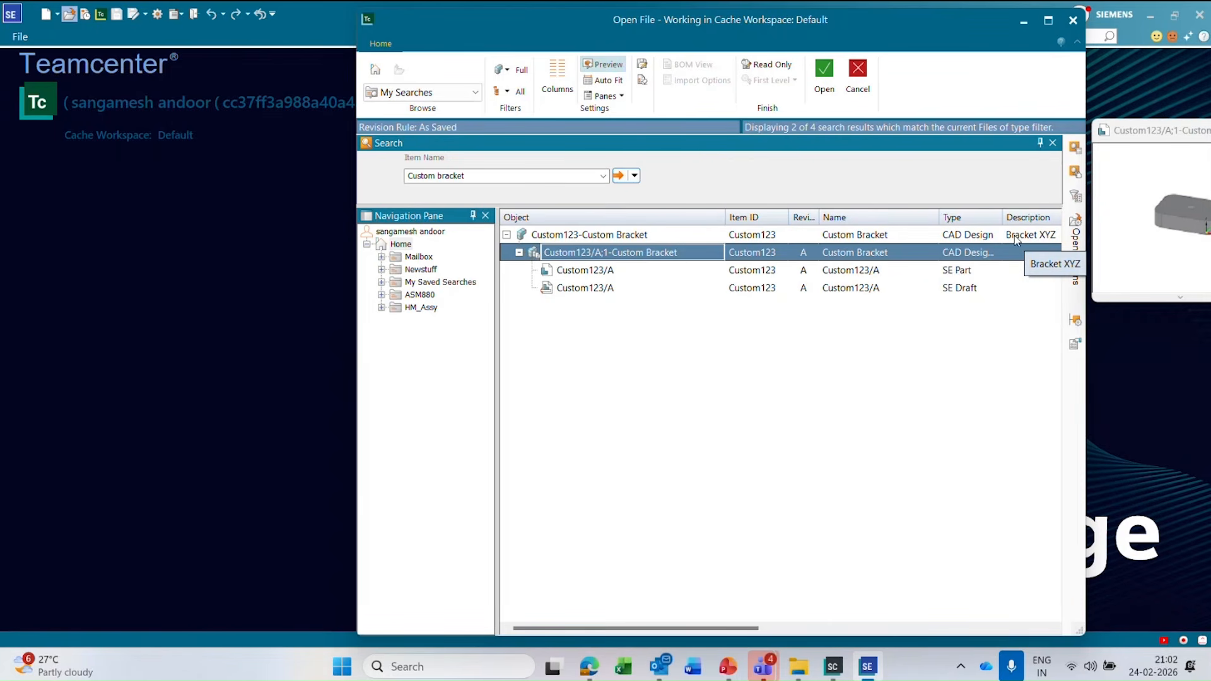
Change the search criterion to Item Description and search for "Bracket XYZ".
{"action": "left_click", "coordinate": [483, 178]}
{"action": "left_click", "coordinate": [634, 176]}
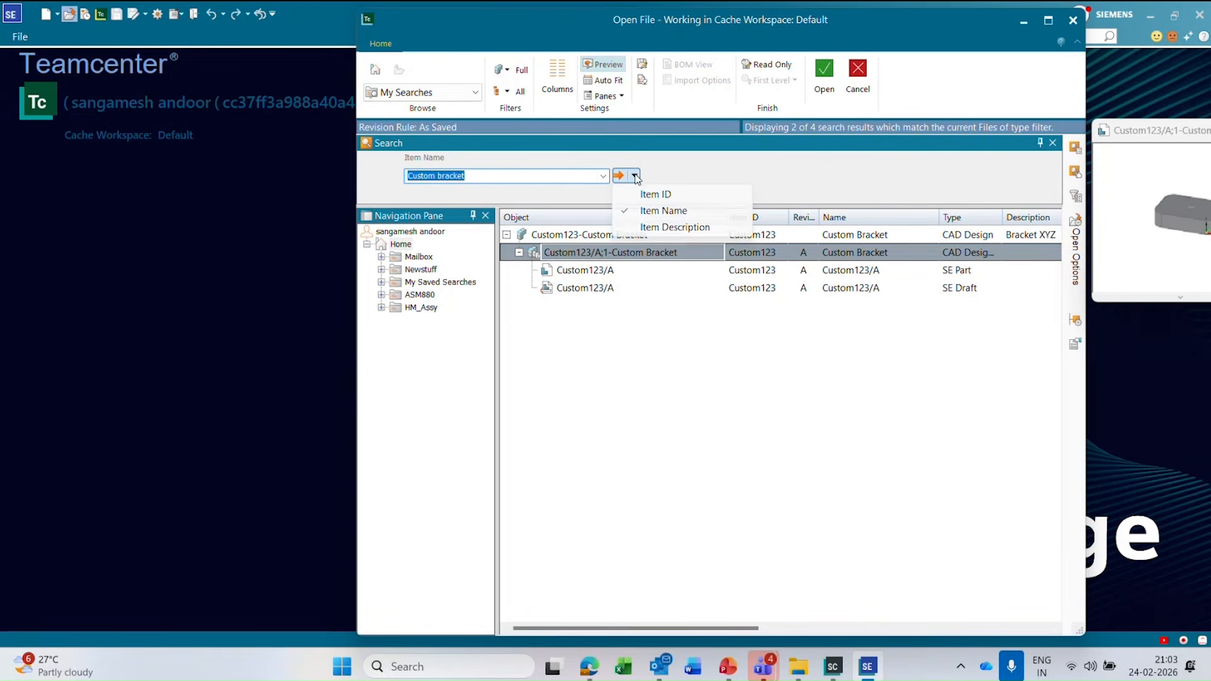
{"action": "left_click", "coordinate": [658, 227]}
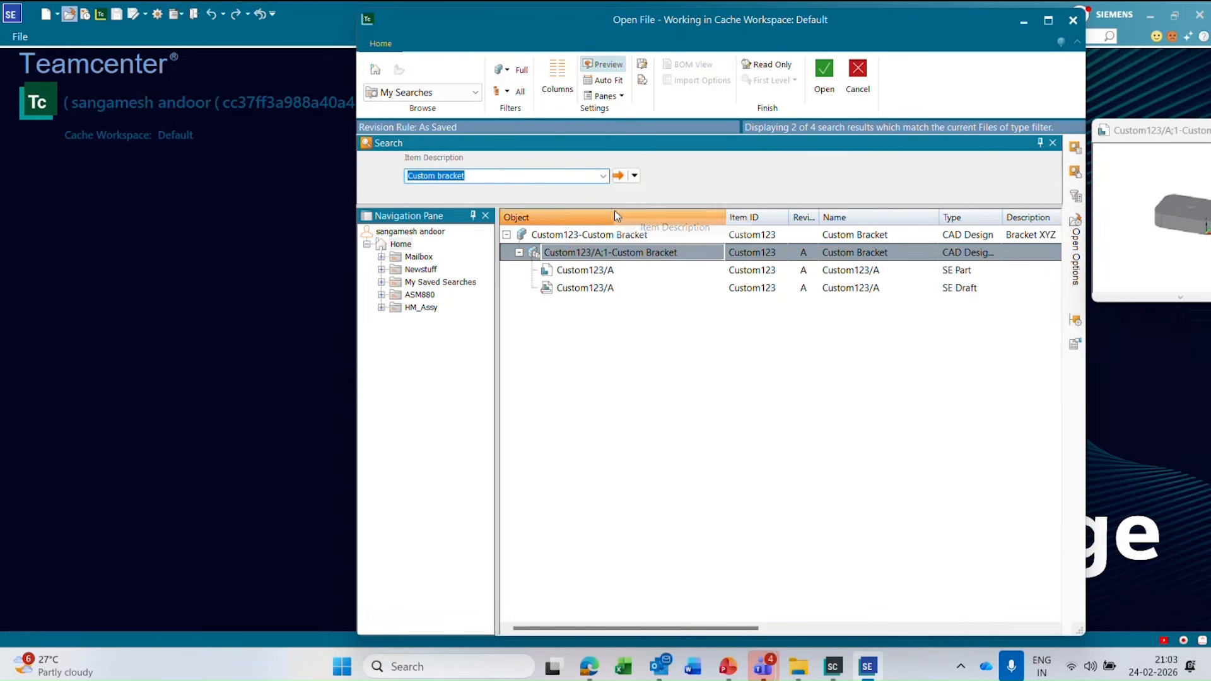
{"action": "left_click", "coordinate": [483, 175]}
{"action": "key", "text": "BackSpace"}
{"action": "key", "text": "BackSpace"}
{"action": "key", "text": "BackSpace"}
{"action": "key", "text": "BackSpace"}
{"action": "key", "text": "BackSpace"}
{"action": "key", "text": "BackSpace"}
{"action": "key", "text": "BackSpace"}
{"action": "key", "text": "BackSpace"}
{"action": "key", "text": "BackSpace"}
{"action": "key", "text": "BackSpace"}
{"action": "key", "text": "BackSpace"}
{"action": "type", "text": "Bracke"}
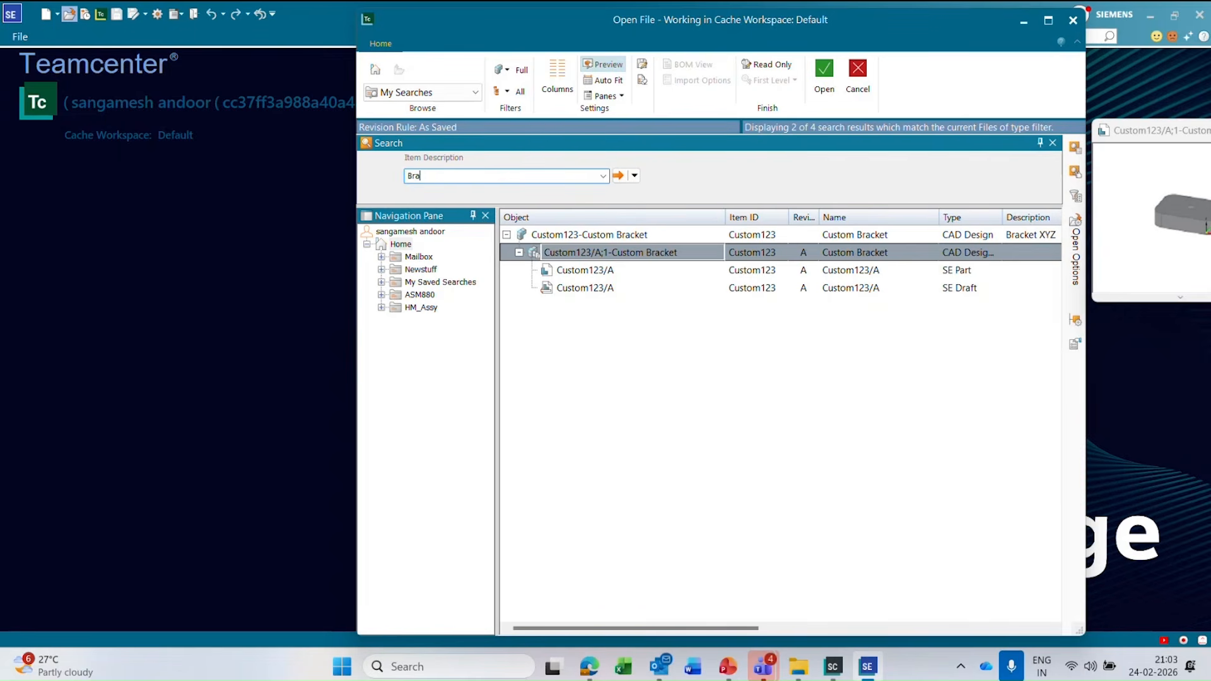
{"action": "type", "text": "t XYZ"}
{"action": "key", "text": "Return"}
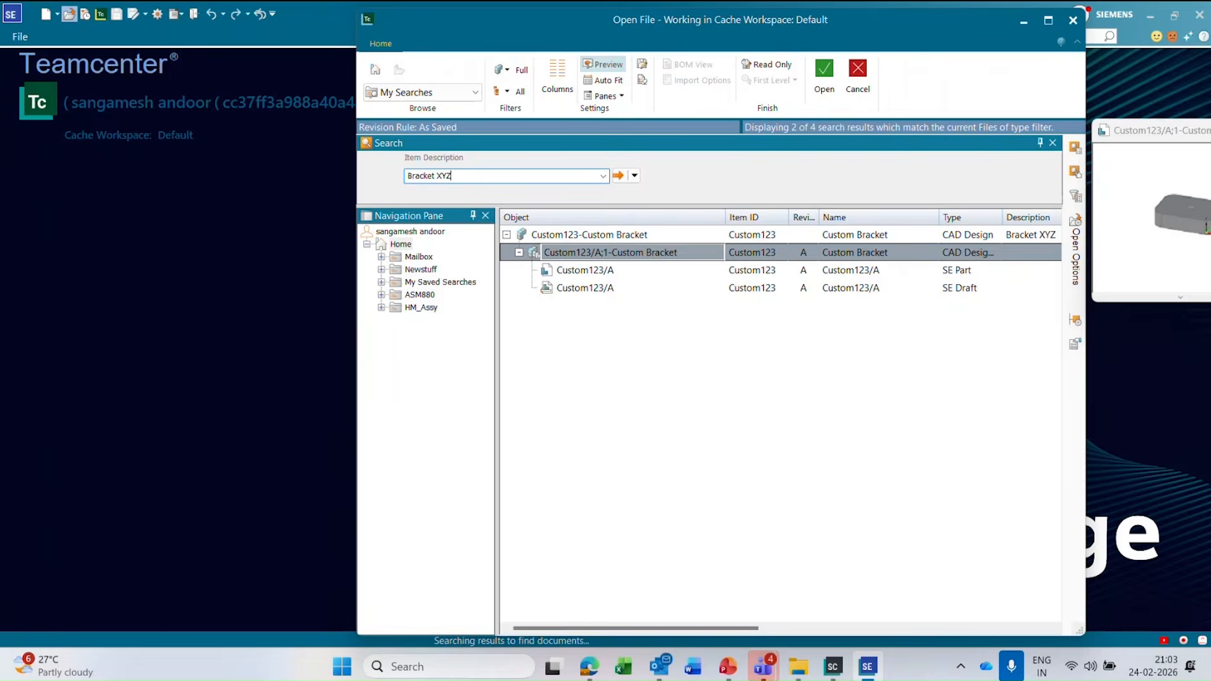
Expand the Custom Bracket result and its revision A, and select the item.
{"action": "left_click", "coordinate": [506, 235]}
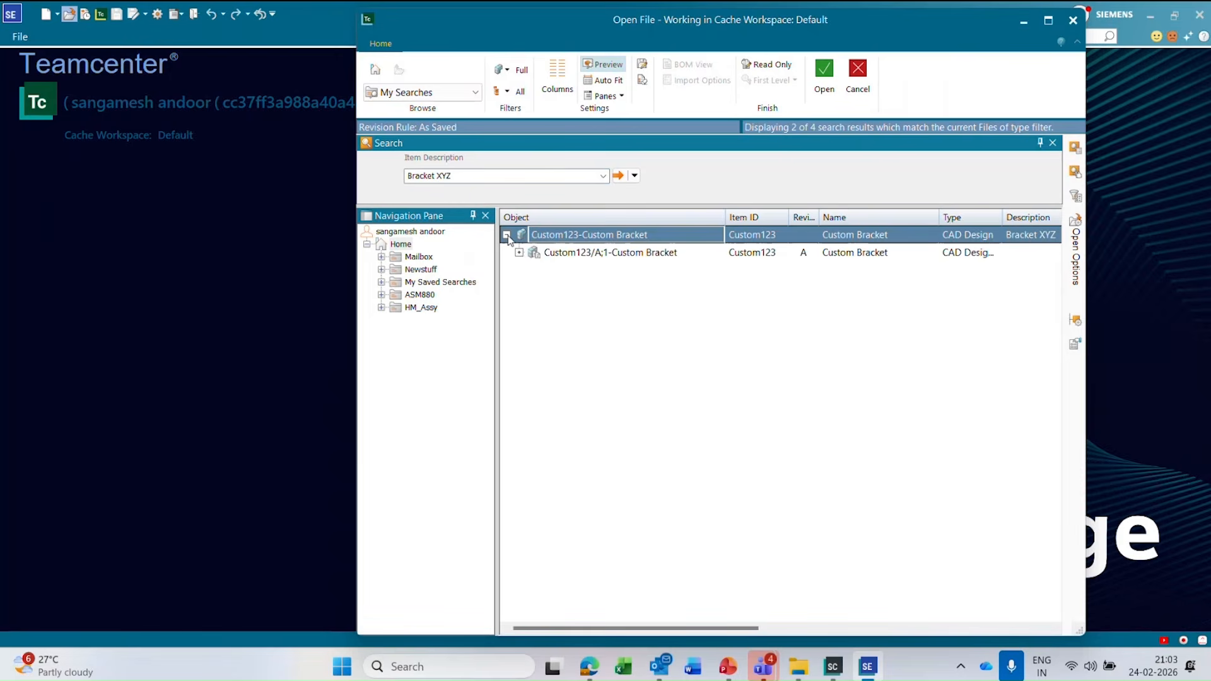
{"action": "left_click", "coordinate": [520, 253]}
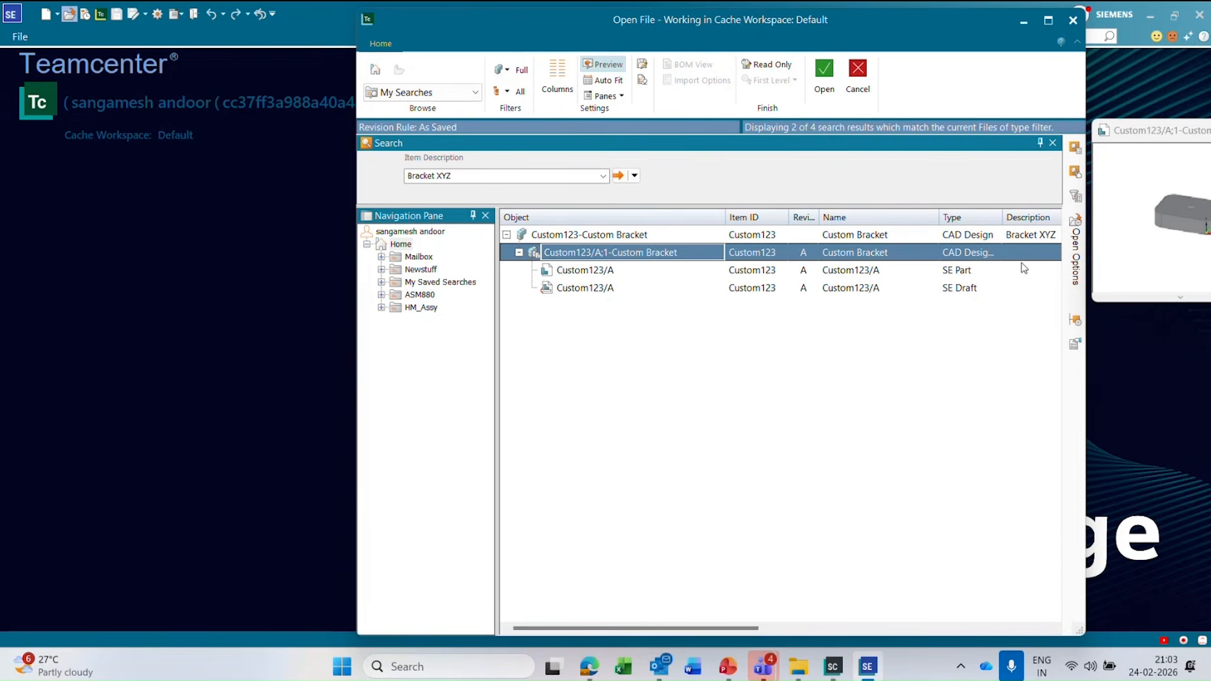
{"action": "left_click", "coordinate": [590, 241]}
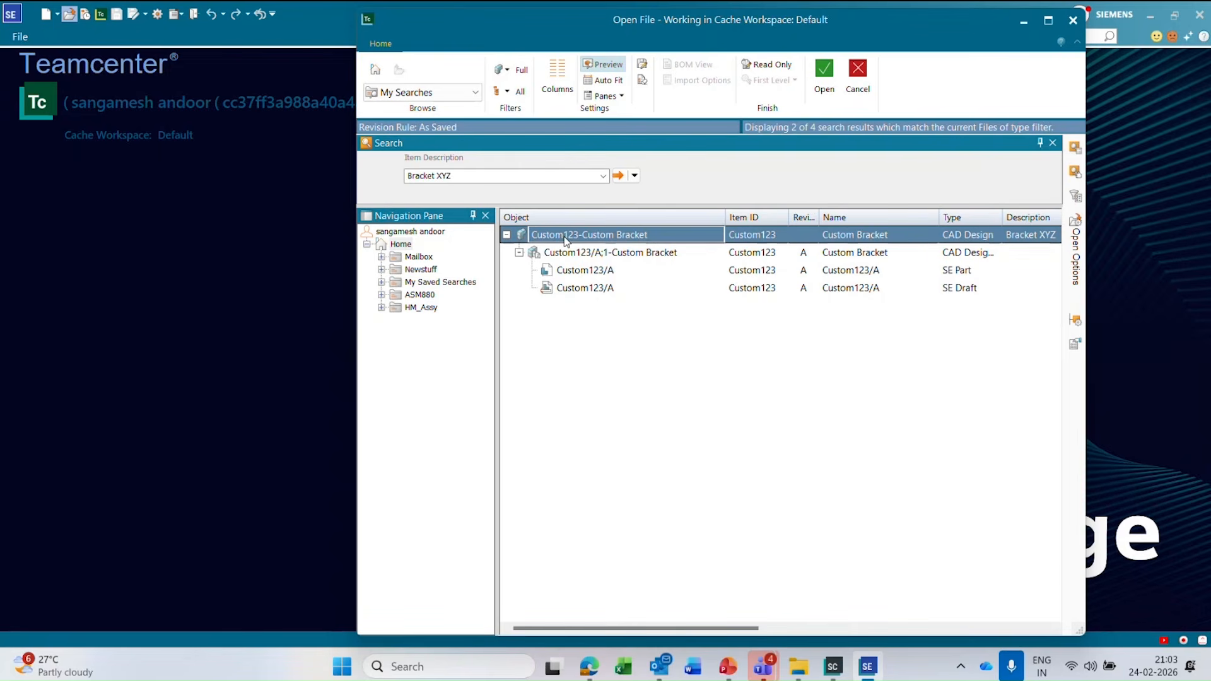
{"action": "left_click", "coordinate": [470, 174]}
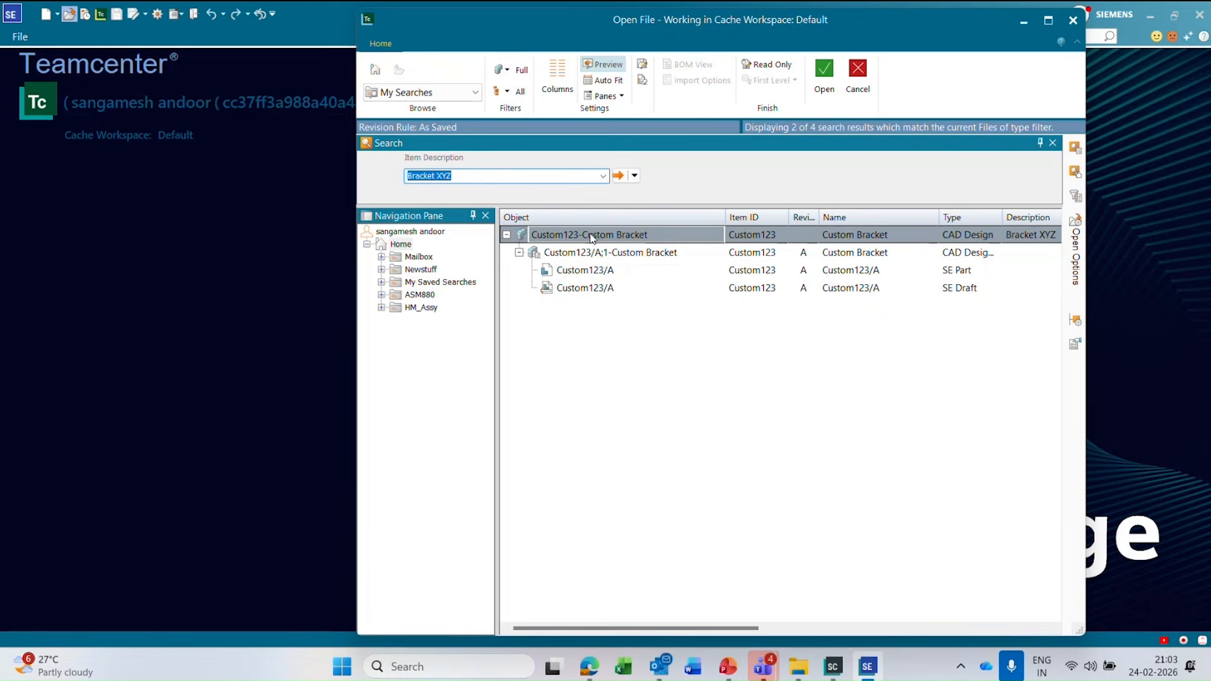
{"action": "left_click", "coordinate": [634, 175]}
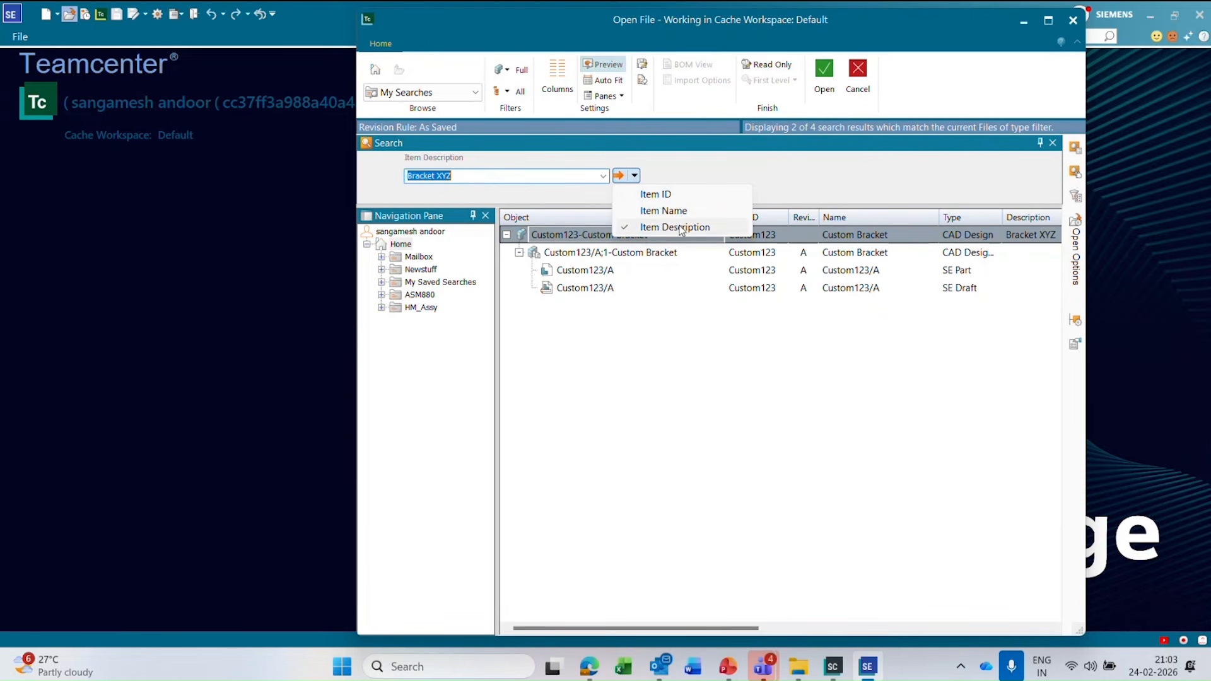
{"action": "left_click", "coordinate": [654, 381]}
{"action": "left_click", "coordinate": [634, 176]}
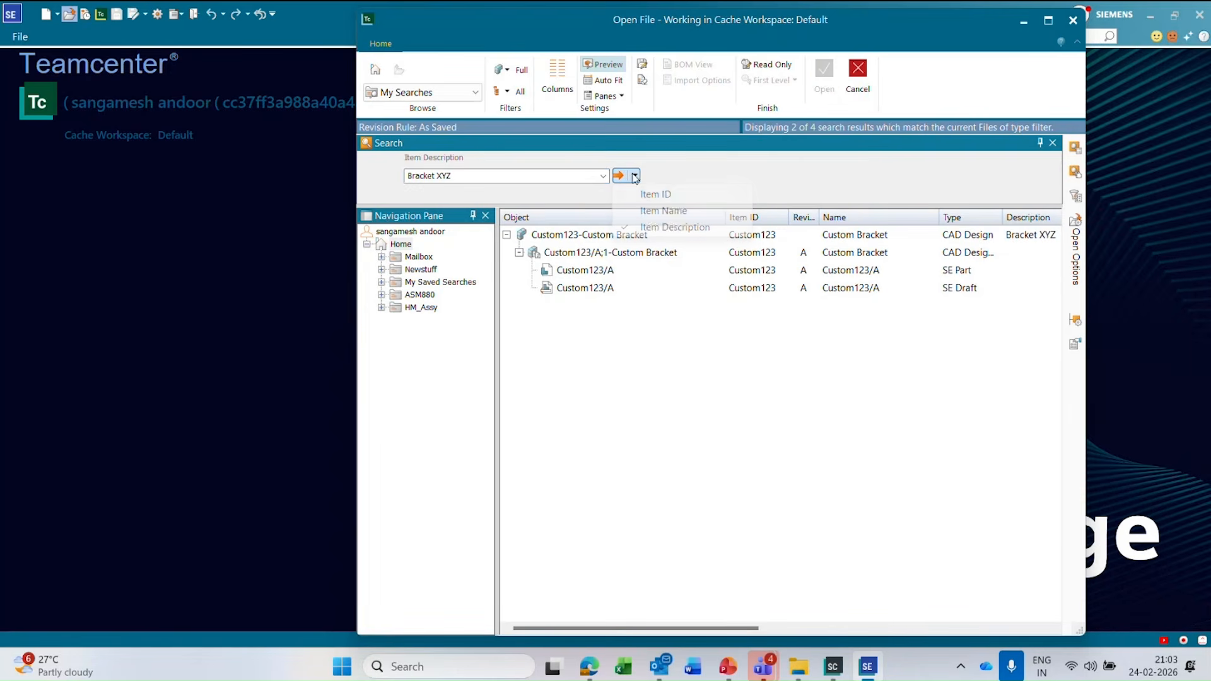
{"action": "left_click", "coordinate": [618, 375]}
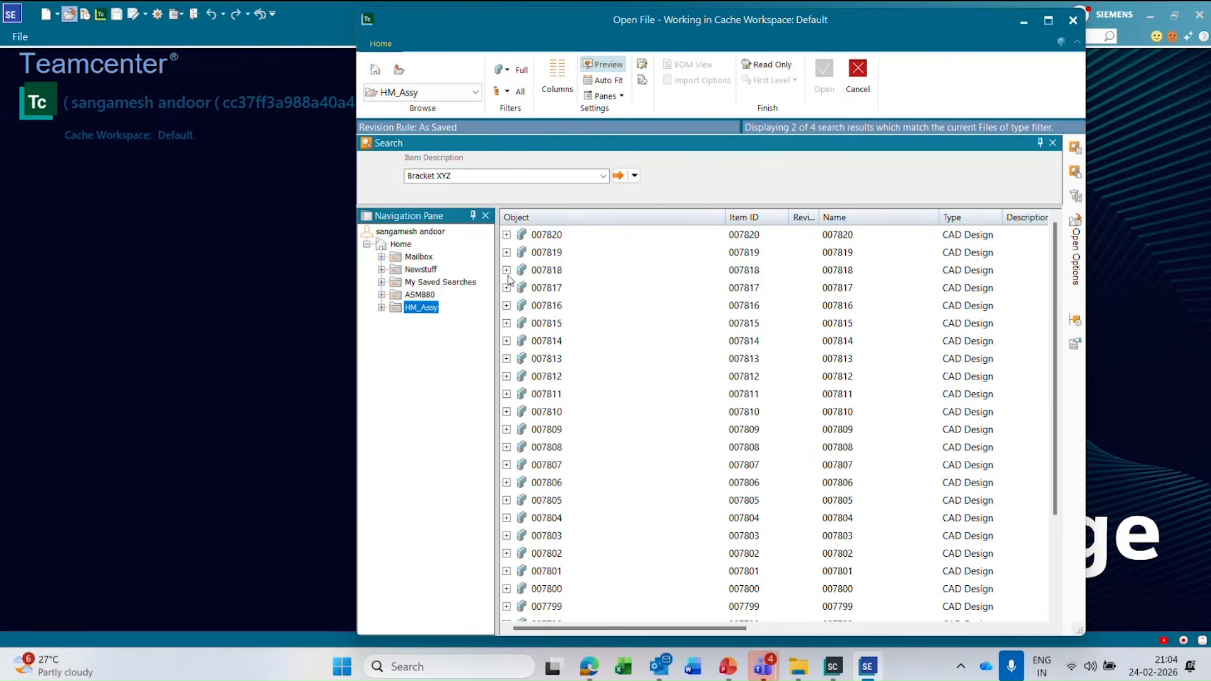
Filter the HM_Assy folder contents by Assembly documents (*.asm) and by Part documents (*.par).
{"action": "left_click", "coordinate": [1080, 224]}
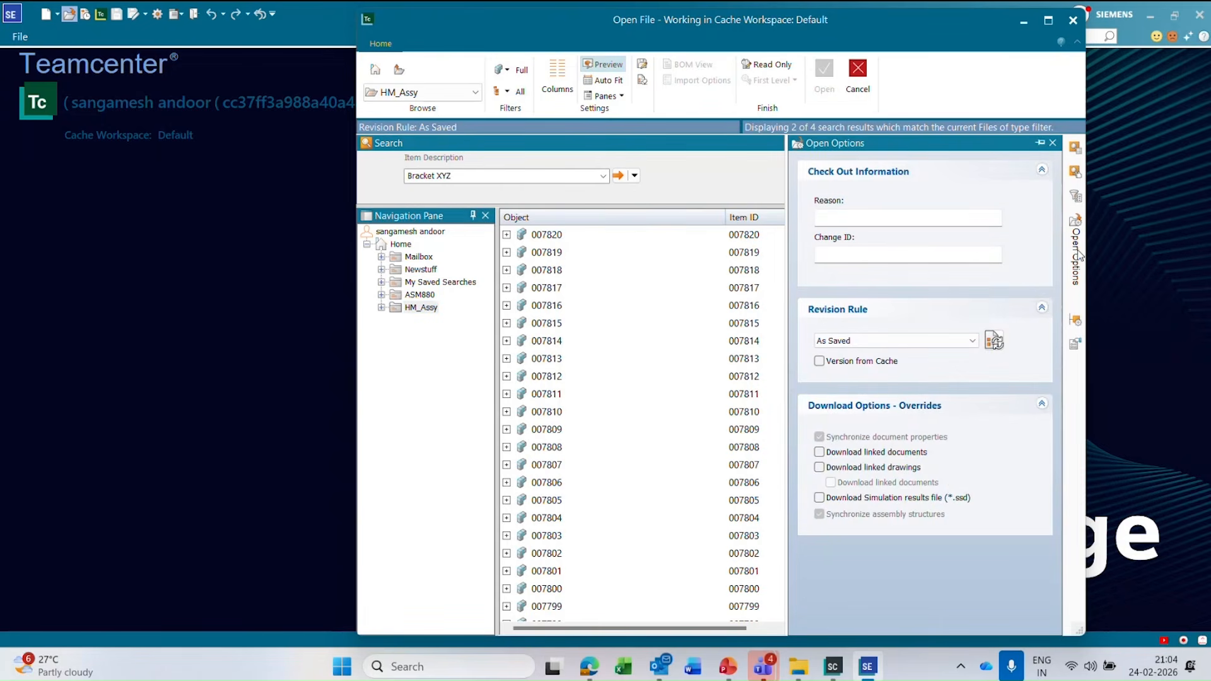
{"action": "left_click", "coordinate": [1077, 198]}
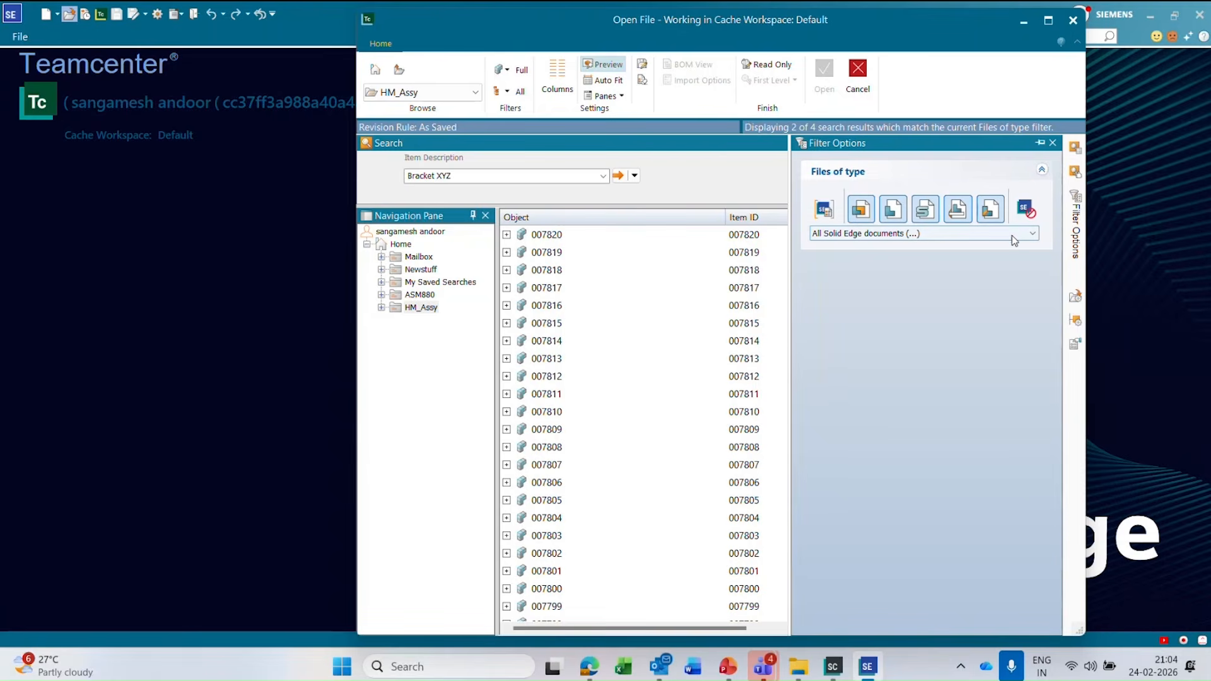
{"action": "left_click", "coordinate": [1012, 234]}
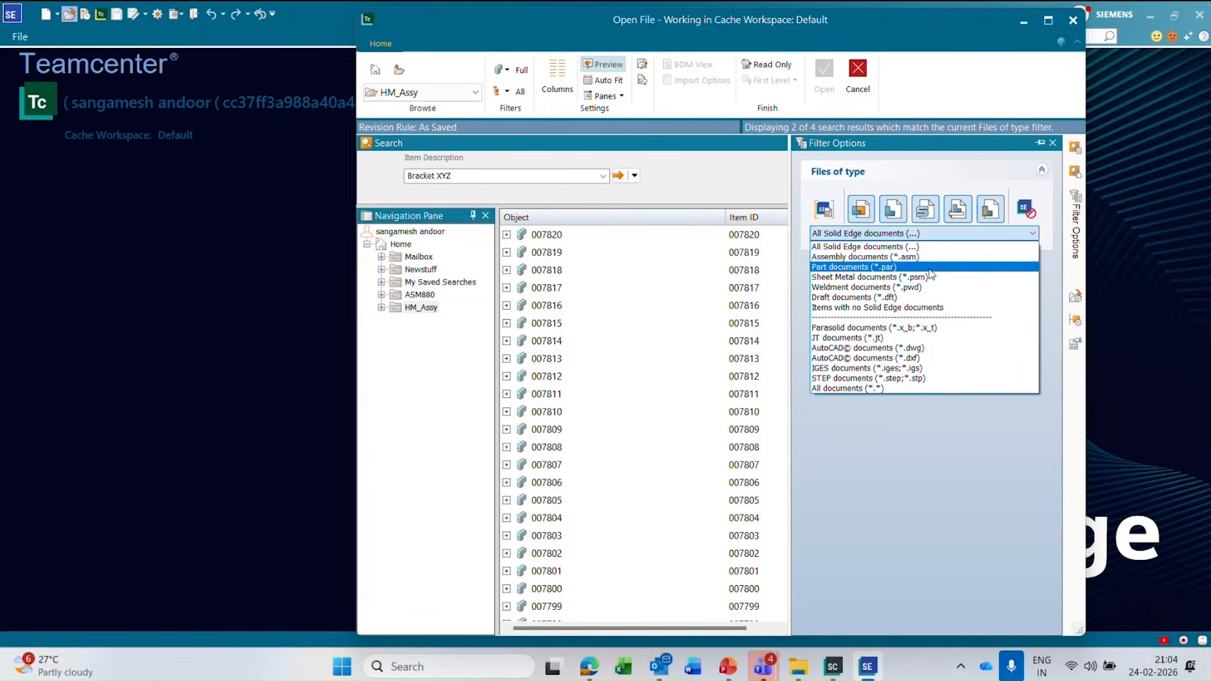
{"action": "left_click", "coordinate": [932, 256]}
{"action": "left_click", "coordinate": [979, 234]}
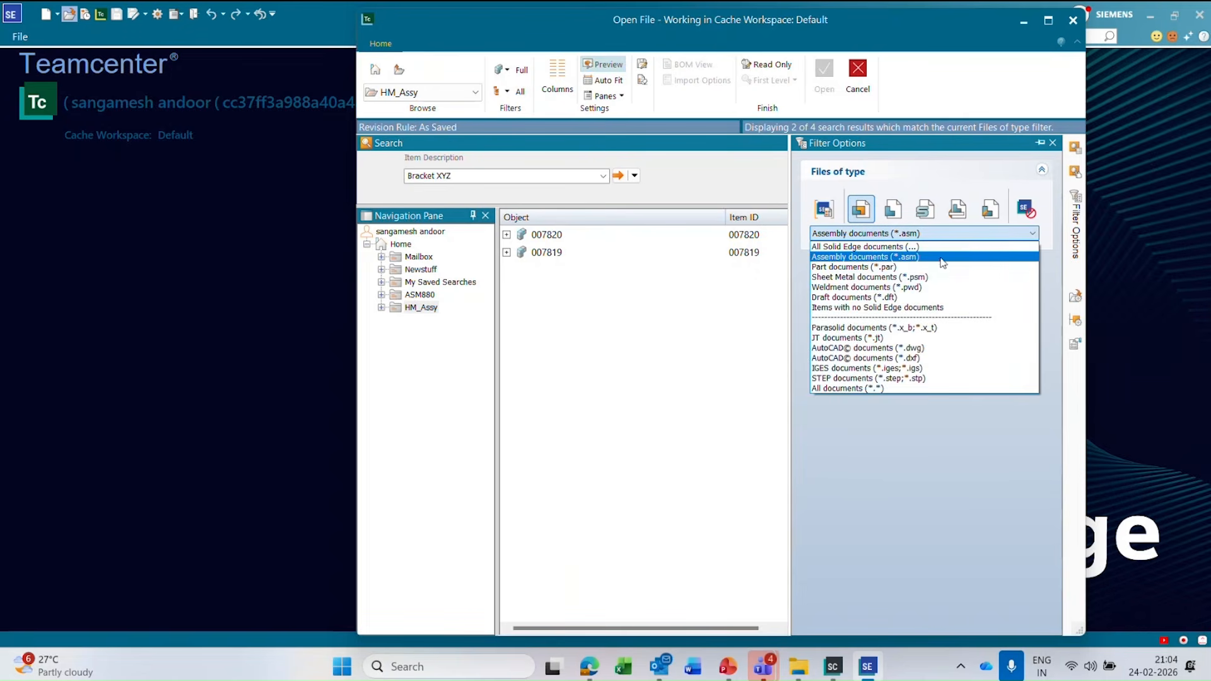
{"action": "left_click", "coordinate": [937, 267]}
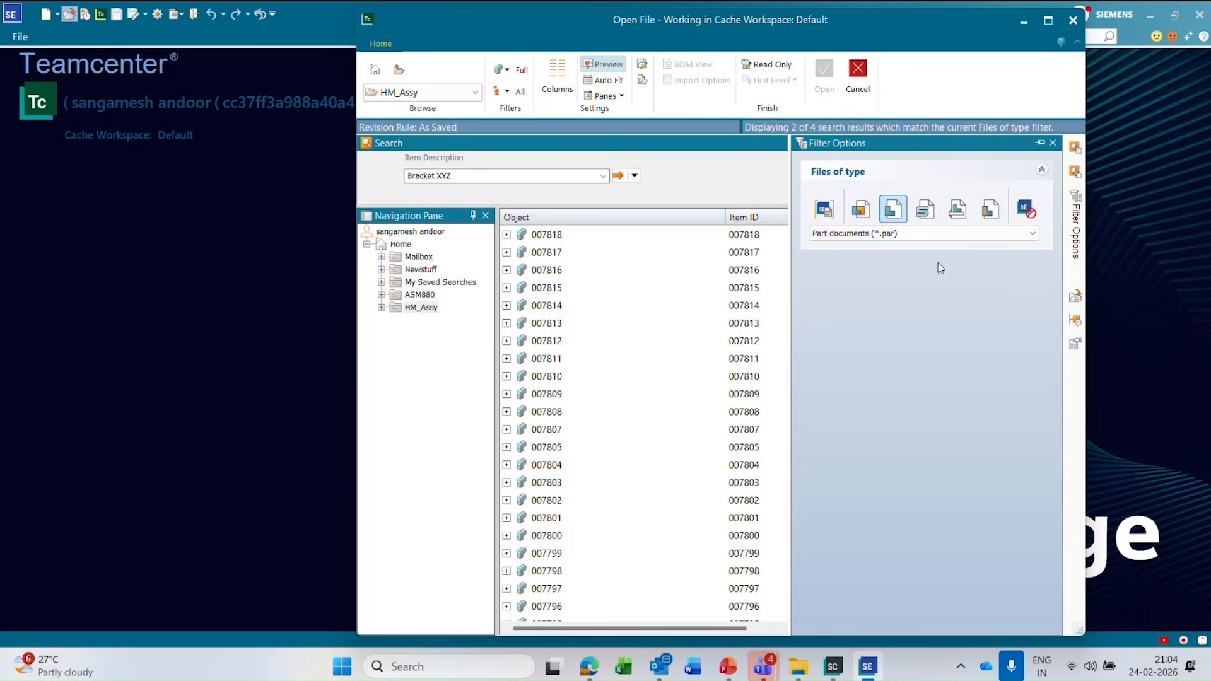
Filter the HM_Assy folder to Draft documents (*.dft) and expand items 007820 and 007819 to examine their drawings.
{"action": "left_click", "coordinate": [943, 233]}
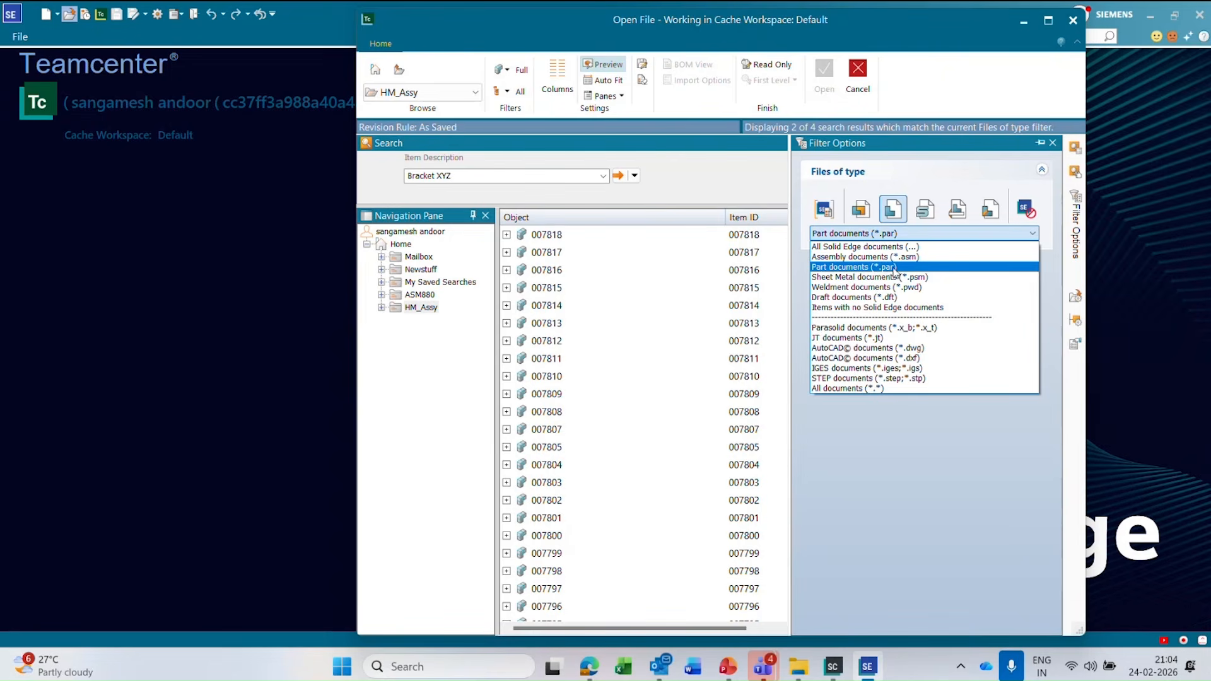
{"action": "left_click", "coordinate": [888, 297]}
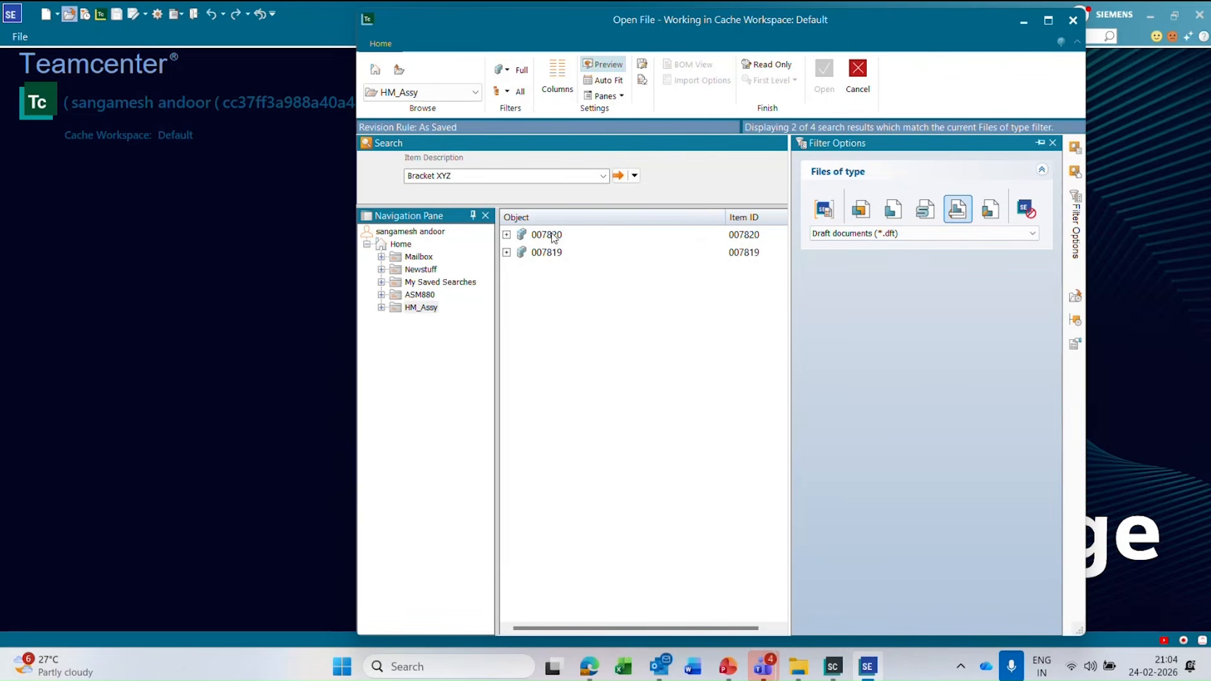
{"action": "left_click", "coordinate": [506, 235]}
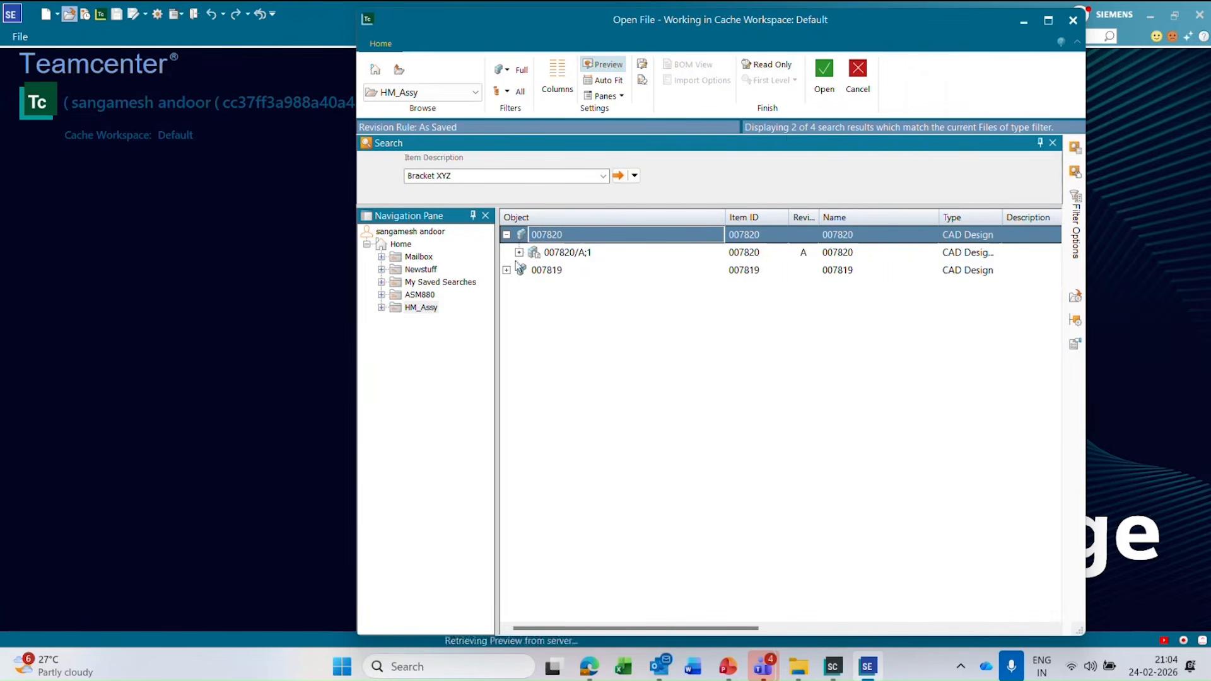
{"action": "left_click", "coordinate": [1075, 200]}
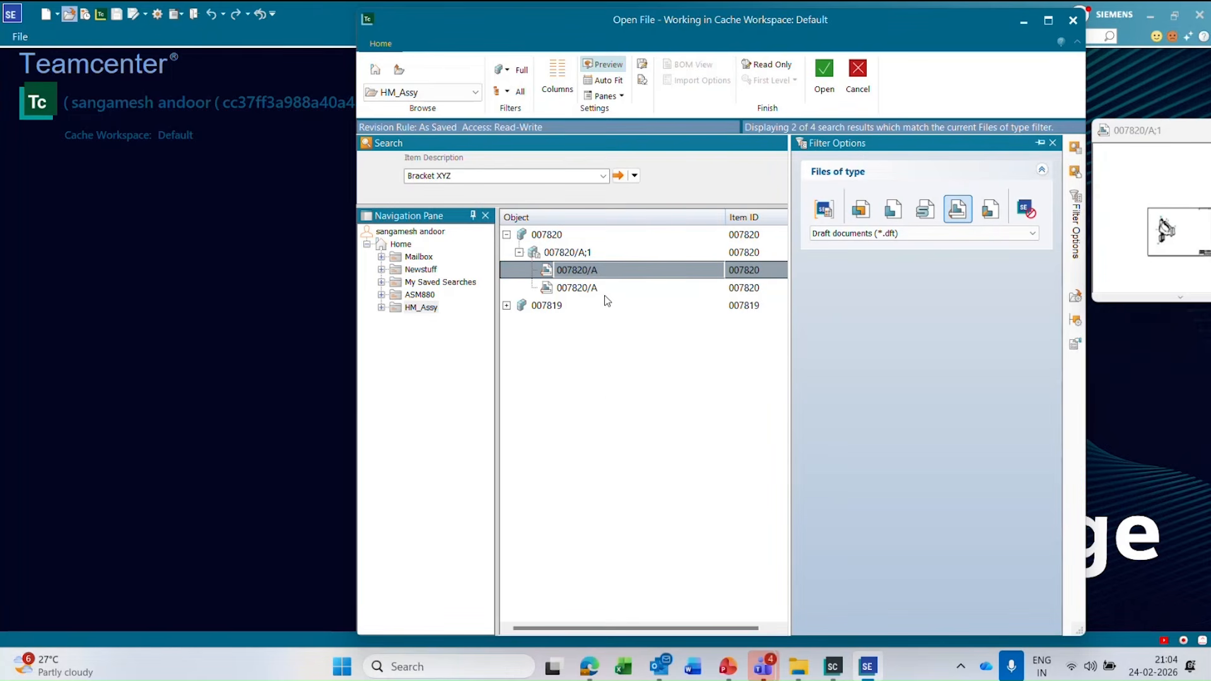
{"action": "left_click", "coordinate": [506, 305]}
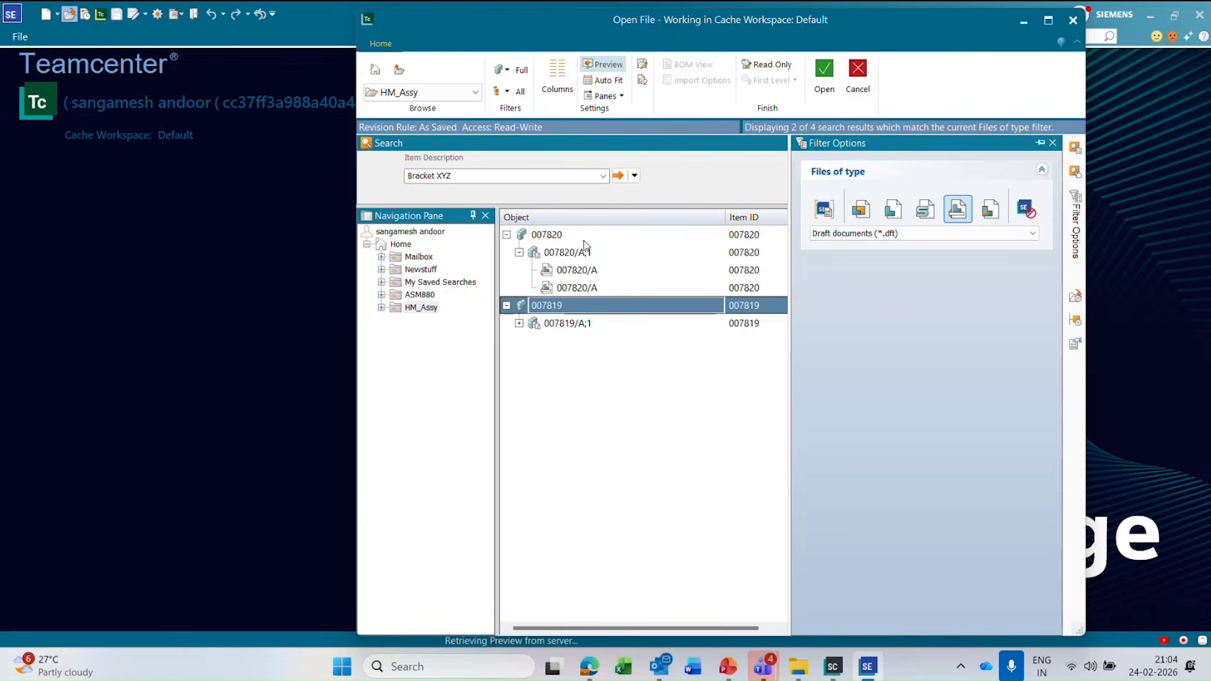
{"action": "left_click", "coordinate": [566, 323]}
{"action": "left_click", "coordinate": [519, 323]}
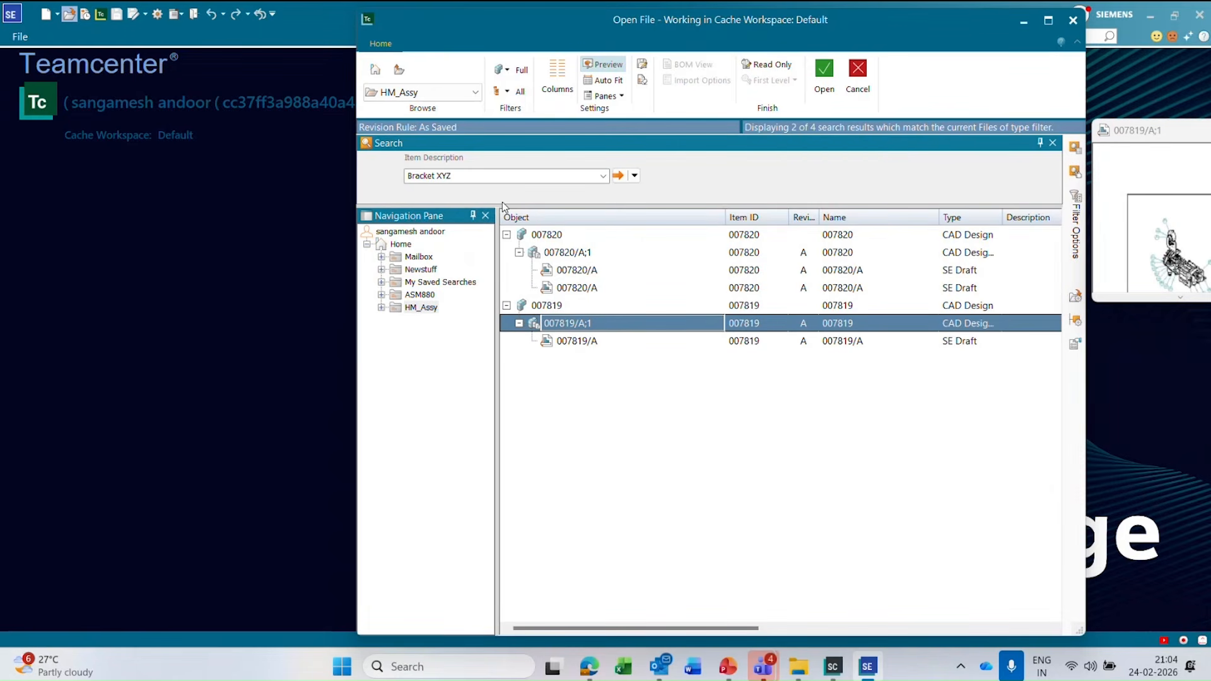
Rerun the Item Description search for "Bracket XYZ" and expand Custom123 and its revision A.
{"action": "left_click", "coordinate": [483, 178]}
{"action": "left_click", "coordinate": [619, 176]}
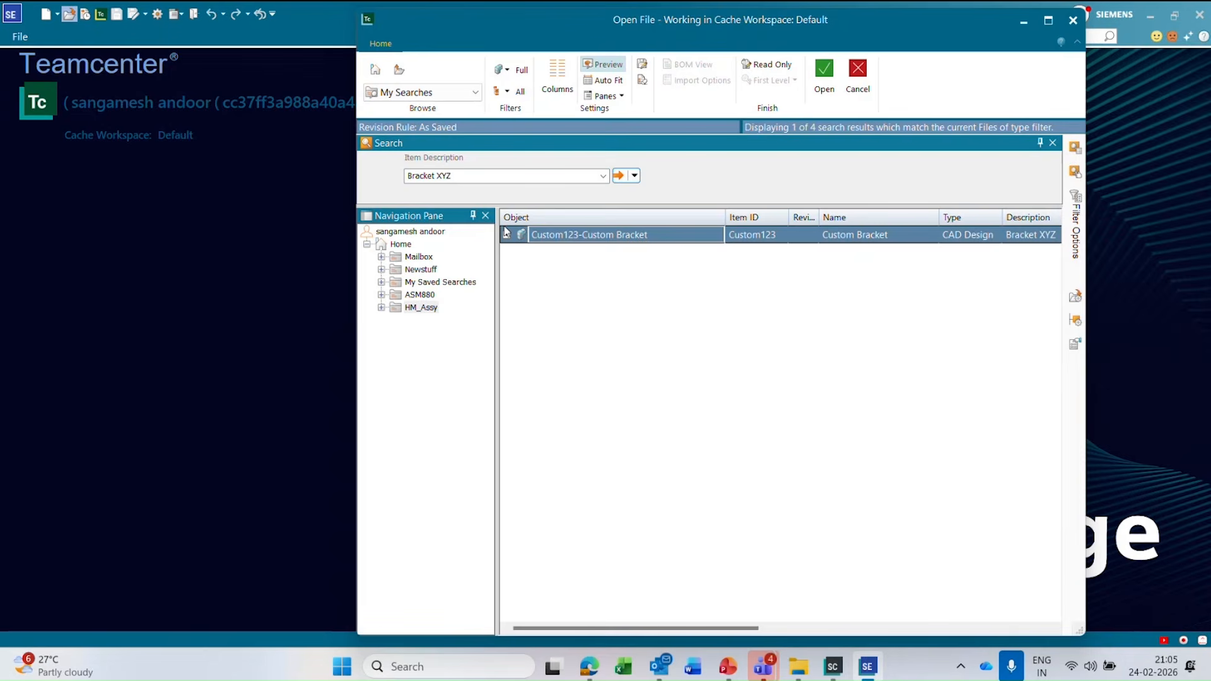
{"action": "left_click", "coordinate": [507, 235]}
{"action": "left_click", "coordinate": [604, 254]}
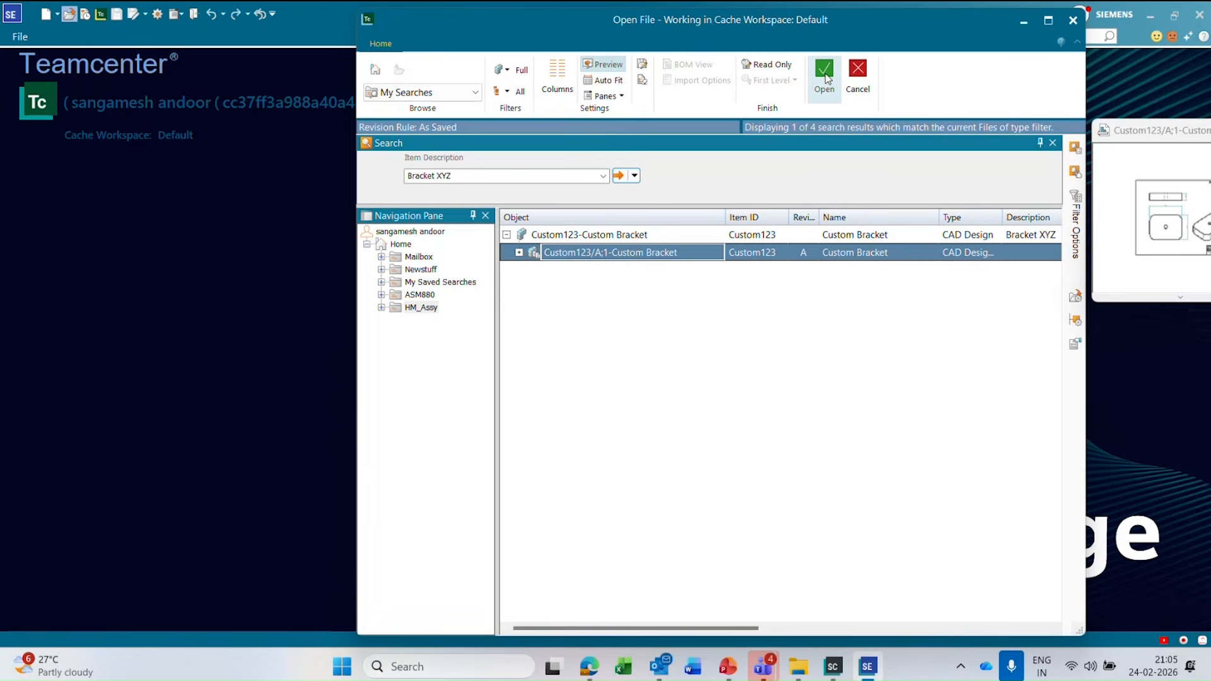
{"action": "left_click", "coordinate": [519, 253]}
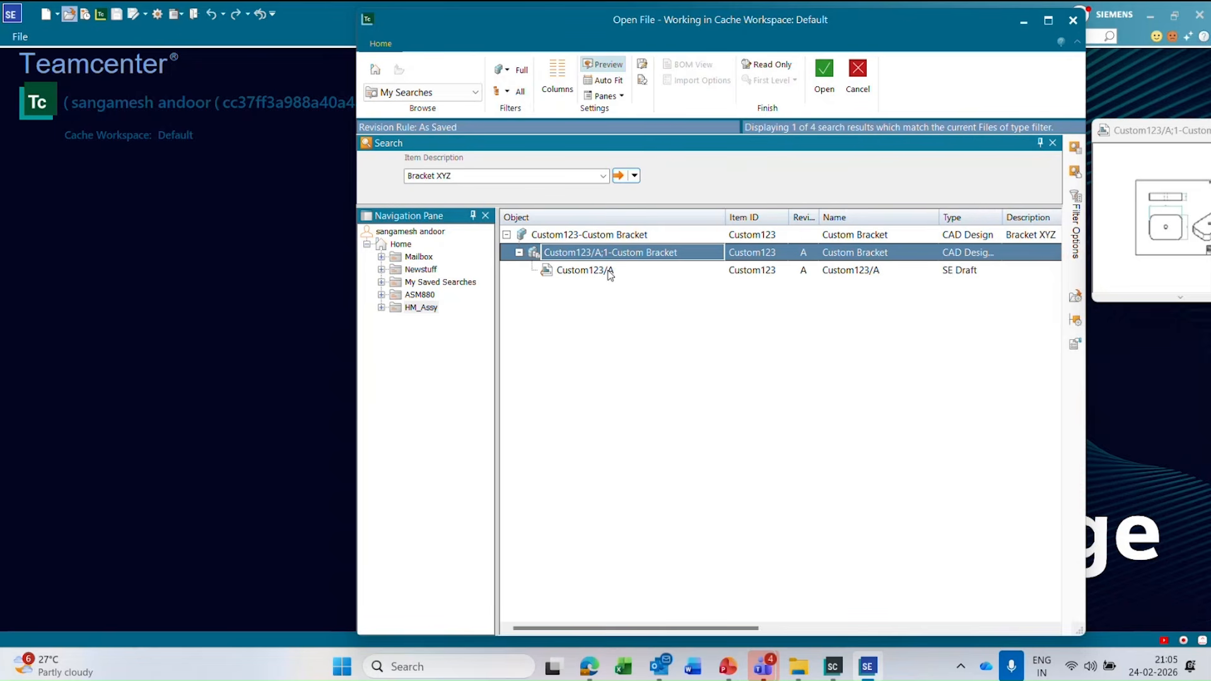
Reset the file type filter to All Solid Edge documents and expand Custom123 and its revision A.
{"action": "mouse_move", "coordinate": [1073, 226]}
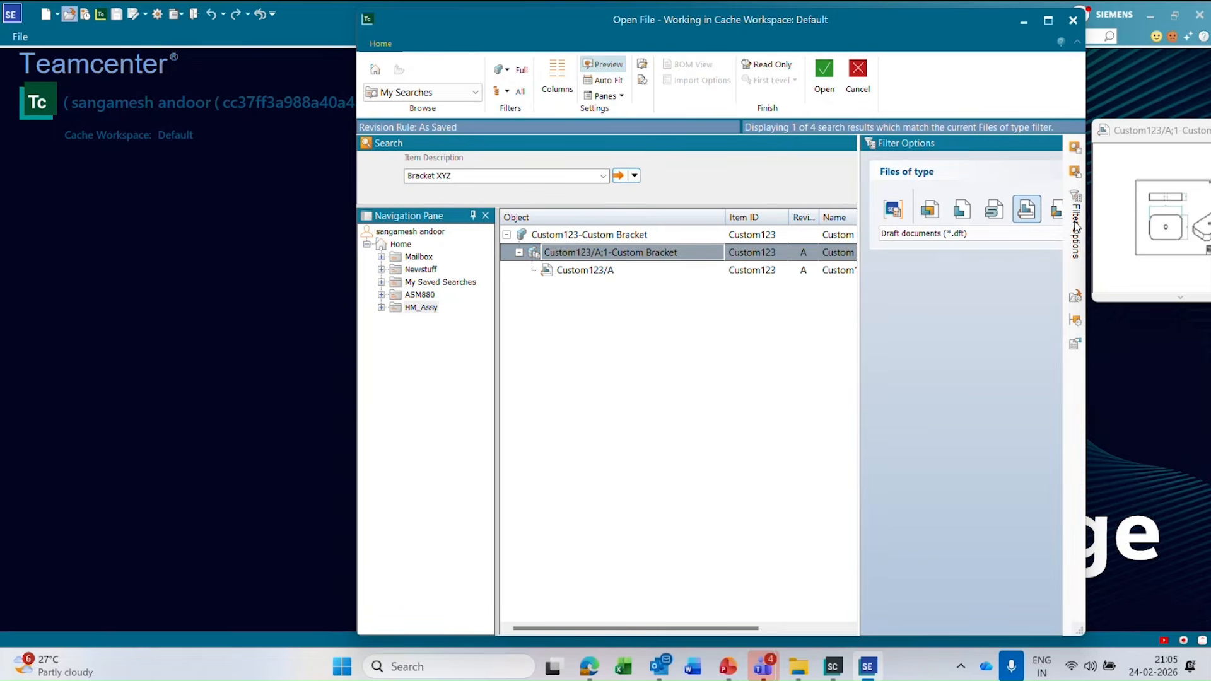
{"action": "left_click", "coordinate": [966, 234]}
{"action": "left_click", "coordinate": [883, 246]}
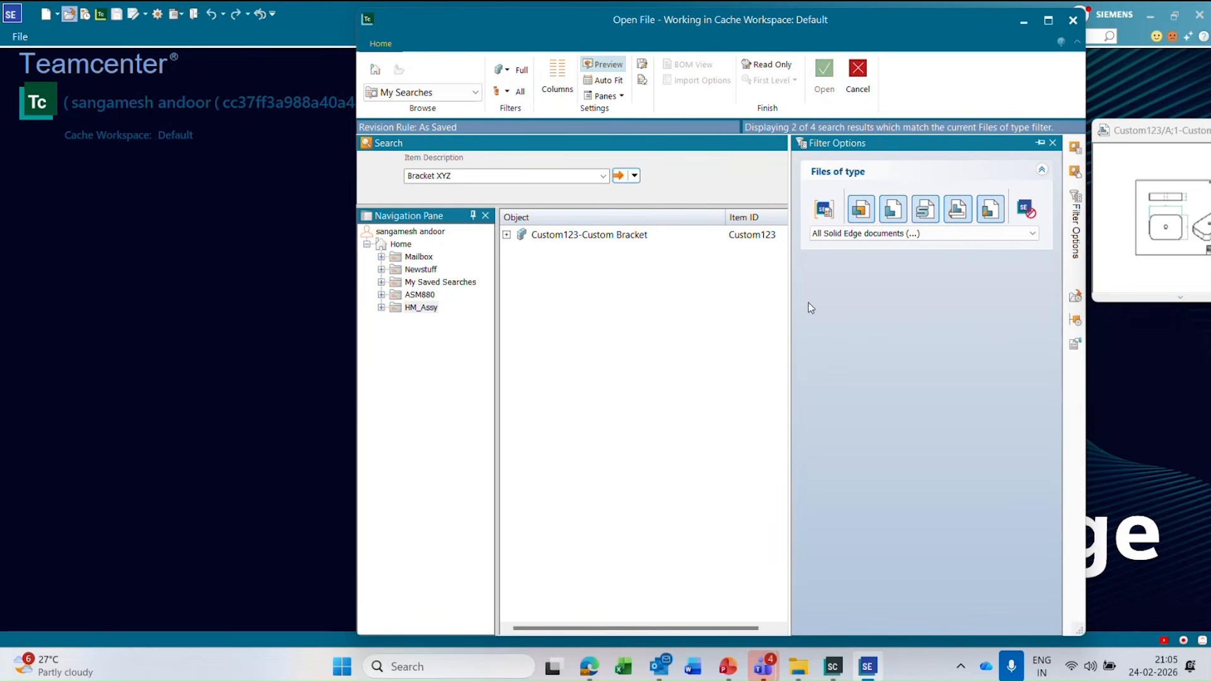
{"action": "left_click", "coordinate": [506, 234]}
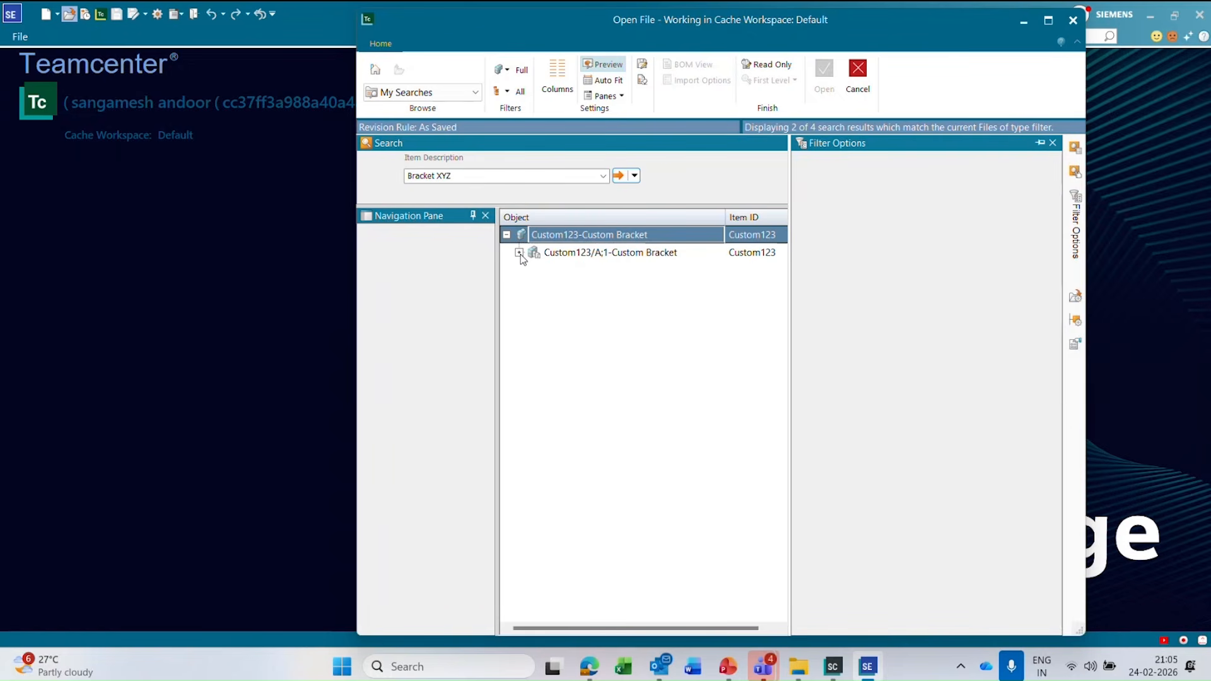
{"action": "left_click", "coordinate": [520, 253]}
{"action": "left_click", "coordinate": [520, 253]}
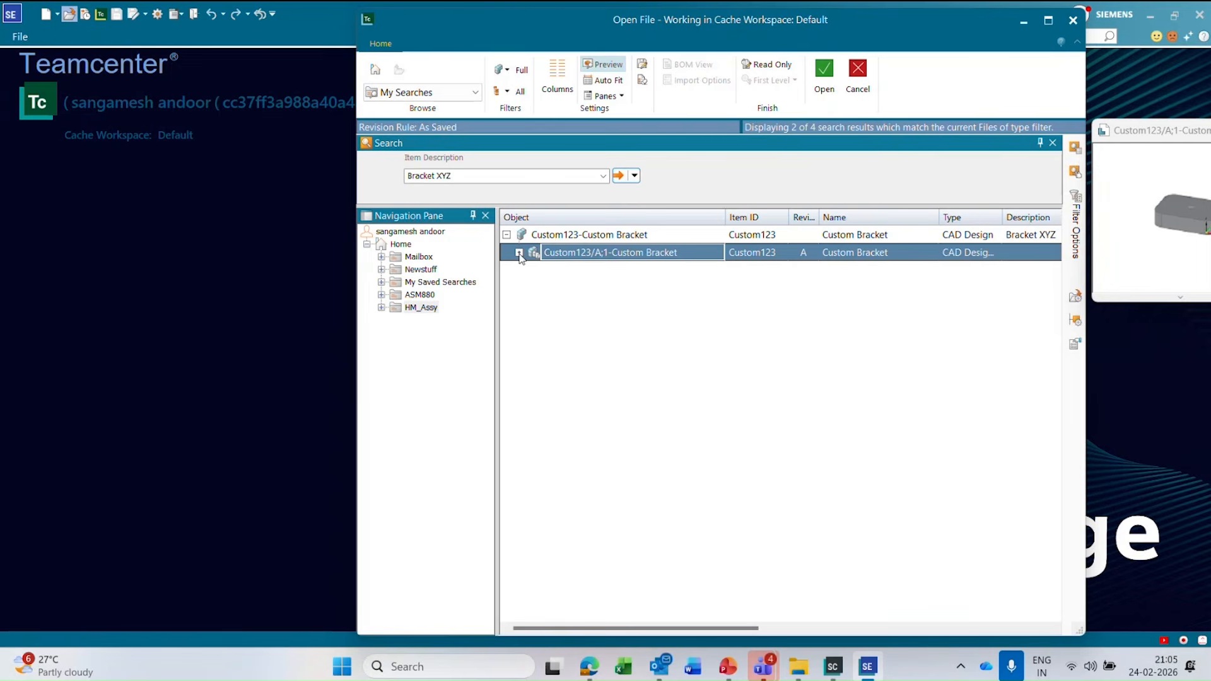
{"action": "left_click", "coordinate": [519, 253]}
Preview the SE Draft dataset and open the item revision Custom123/A;1-Custom Bracket.
{"action": "left_click", "coordinate": [586, 288]}
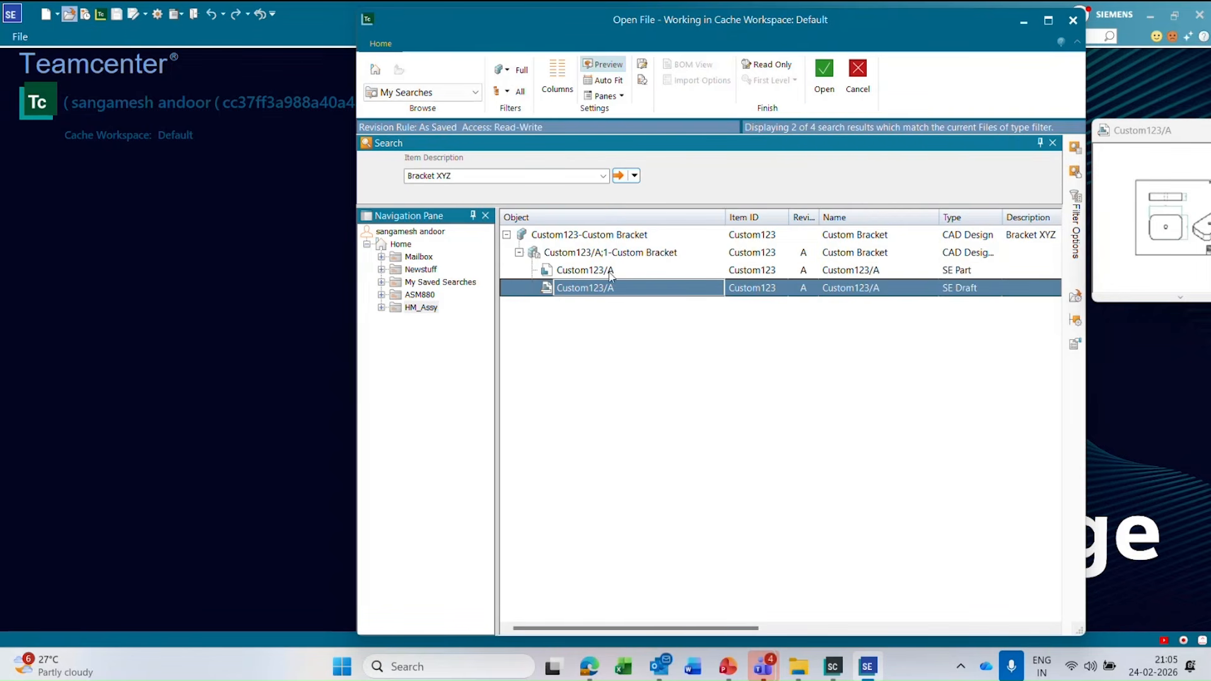
{"action": "left_click", "coordinate": [636, 252]}
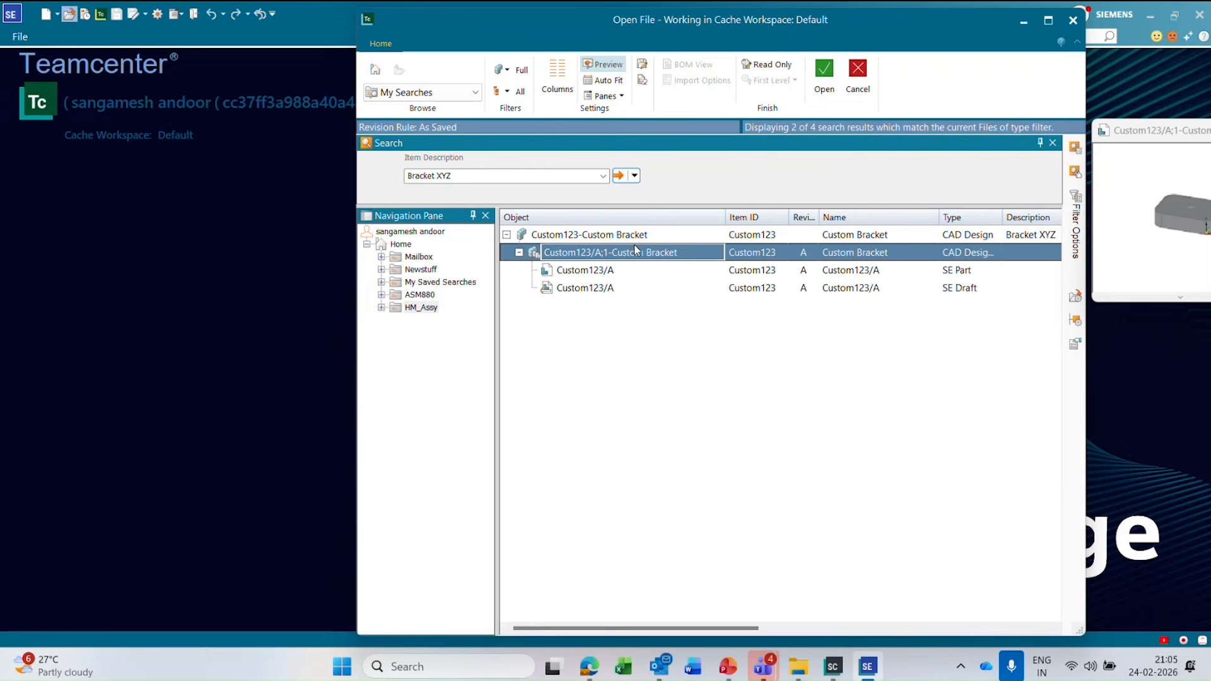
{"action": "left_click", "coordinate": [824, 72]}
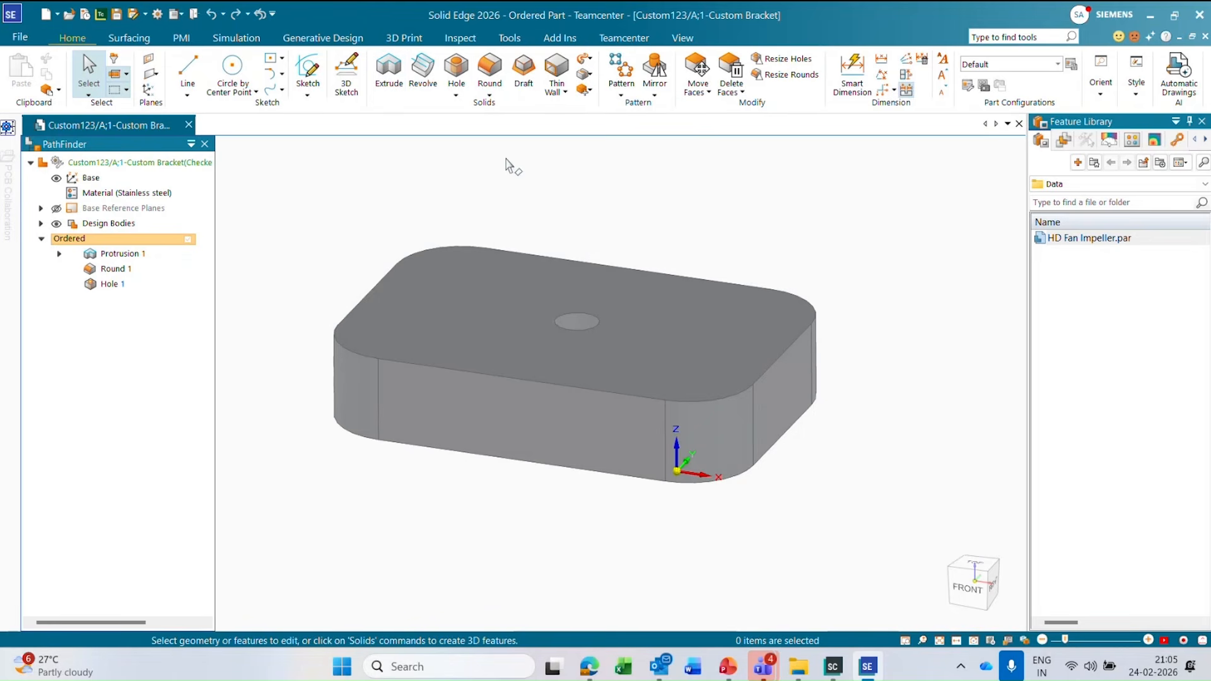
Open the bracket's associated draft through the Teamcenter Open Draft command and return to the part document.
{"action": "left_click", "coordinate": [623, 39]}
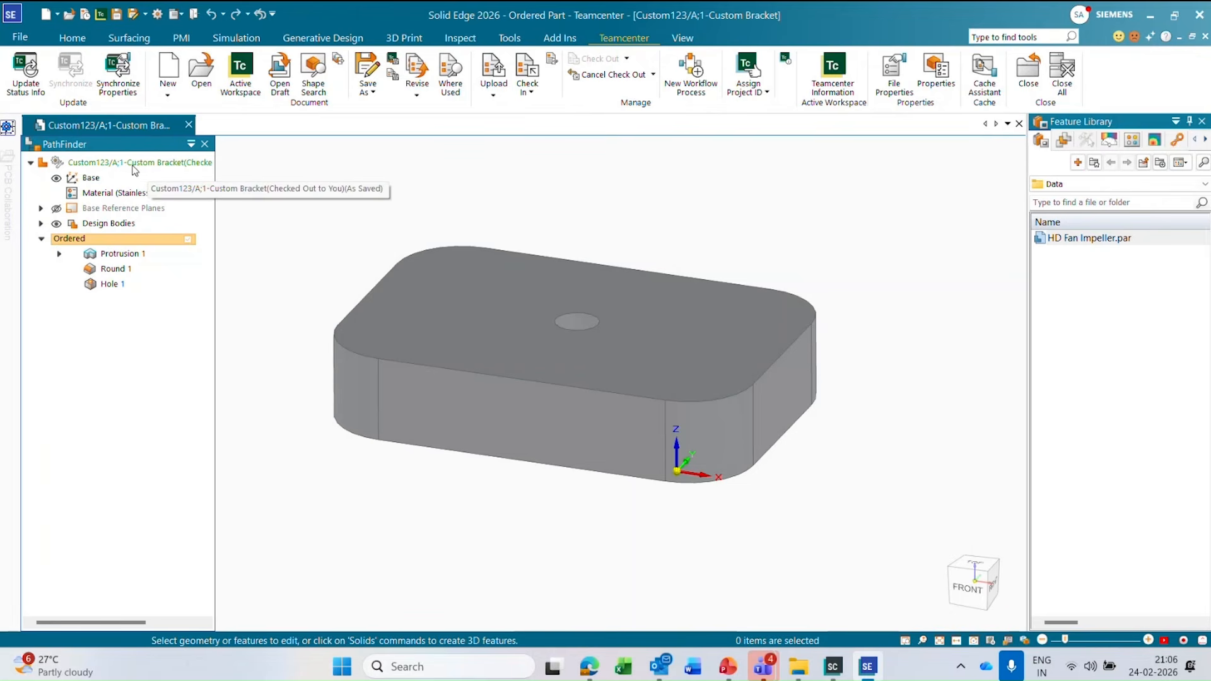
{"action": "left_click", "coordinate": [279, 79]}
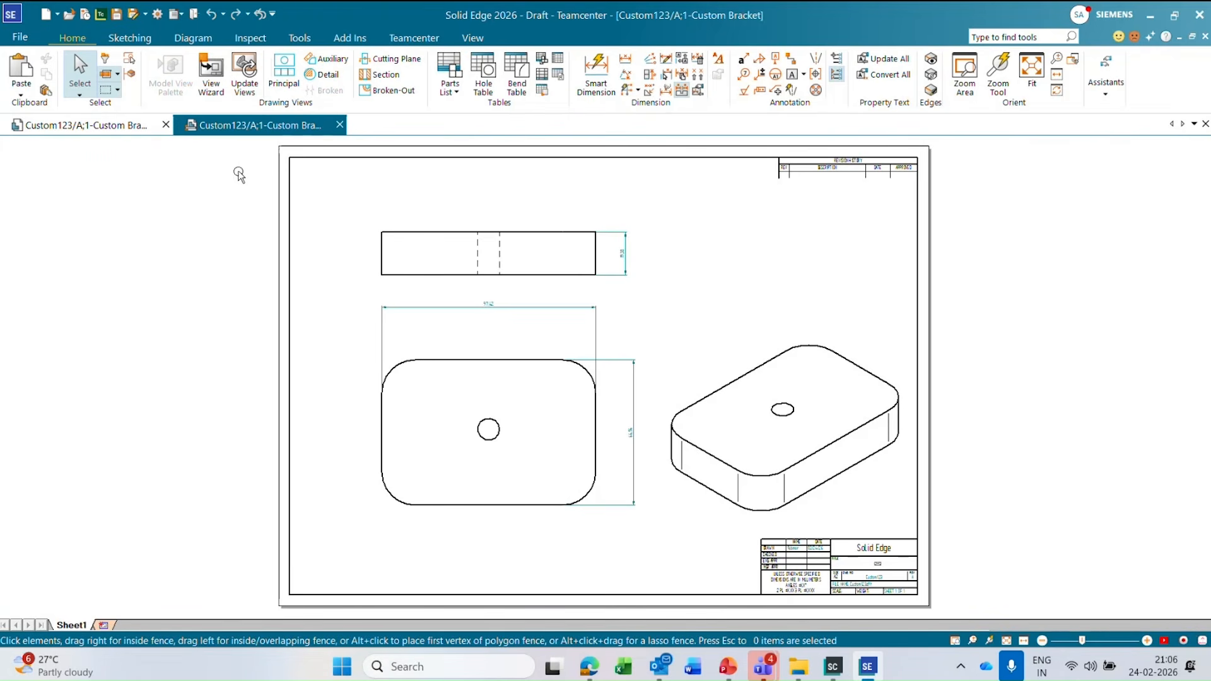
{"action": "left_click", "coordinate": [131, 126]}
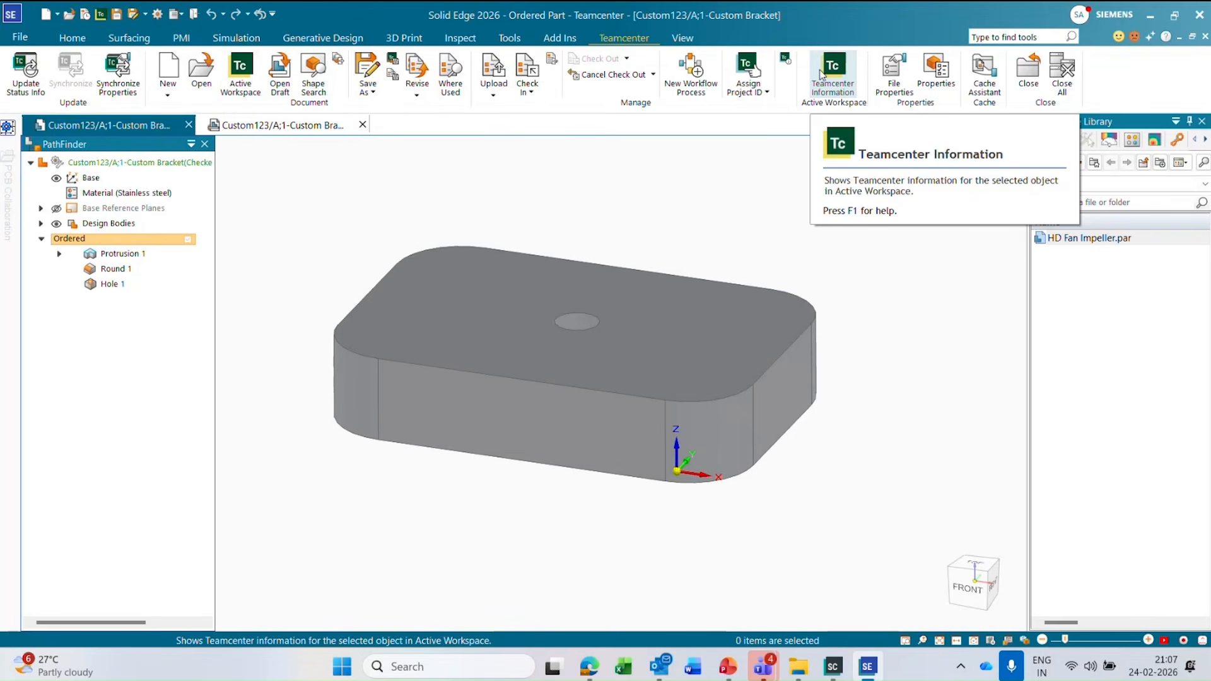
View the Active Workspace home page, close it, and show the Teamcenter information for the open bracket part.
{"action": "left_click", "coordinate": [241, 72]}
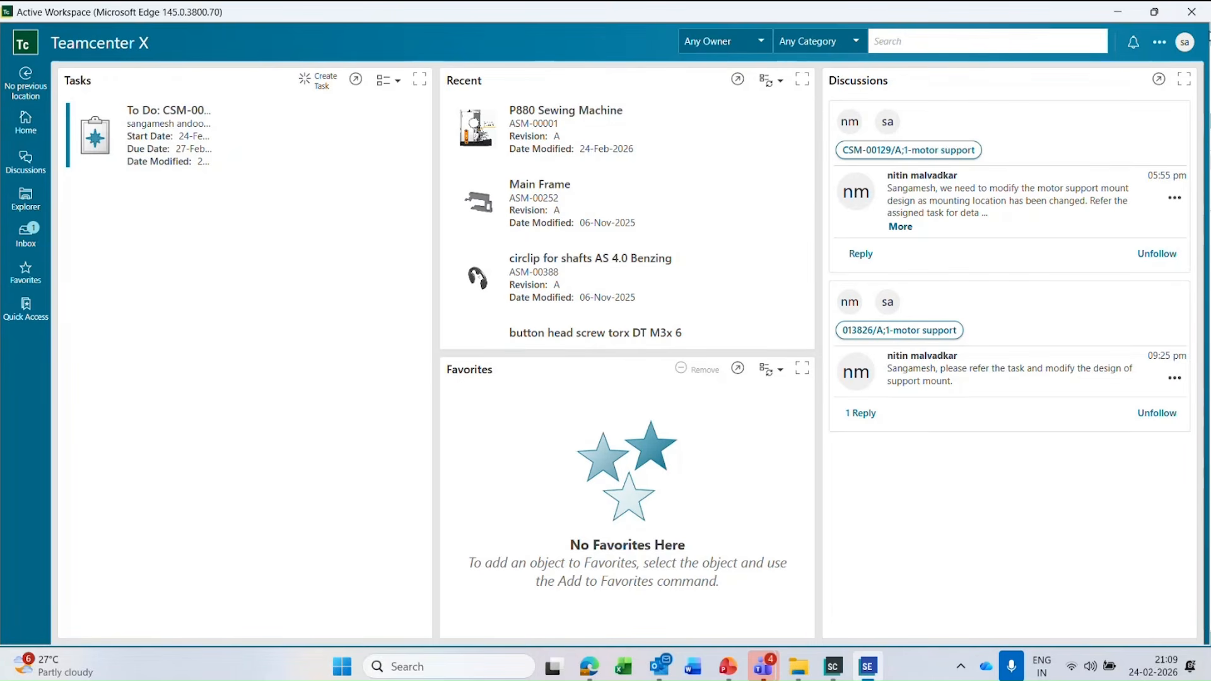
{"action": "left_click", "coordinate": [1191, 14]}
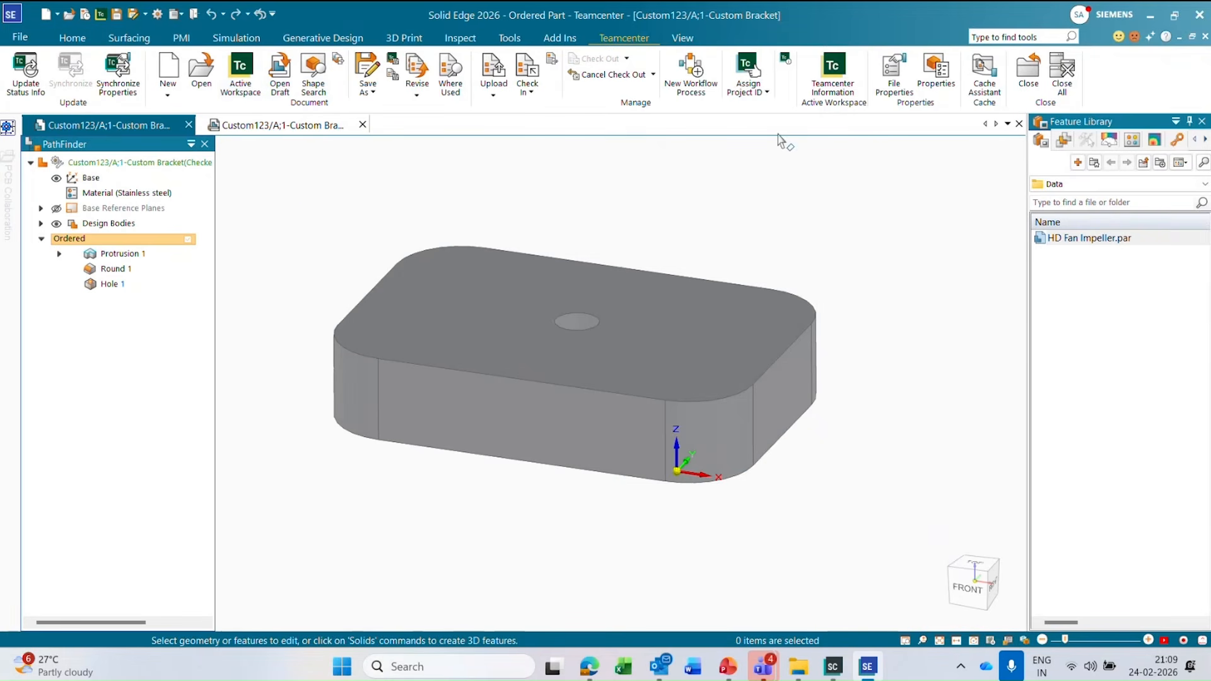
{"action": "left_click", "coordinate": [835, 68]}
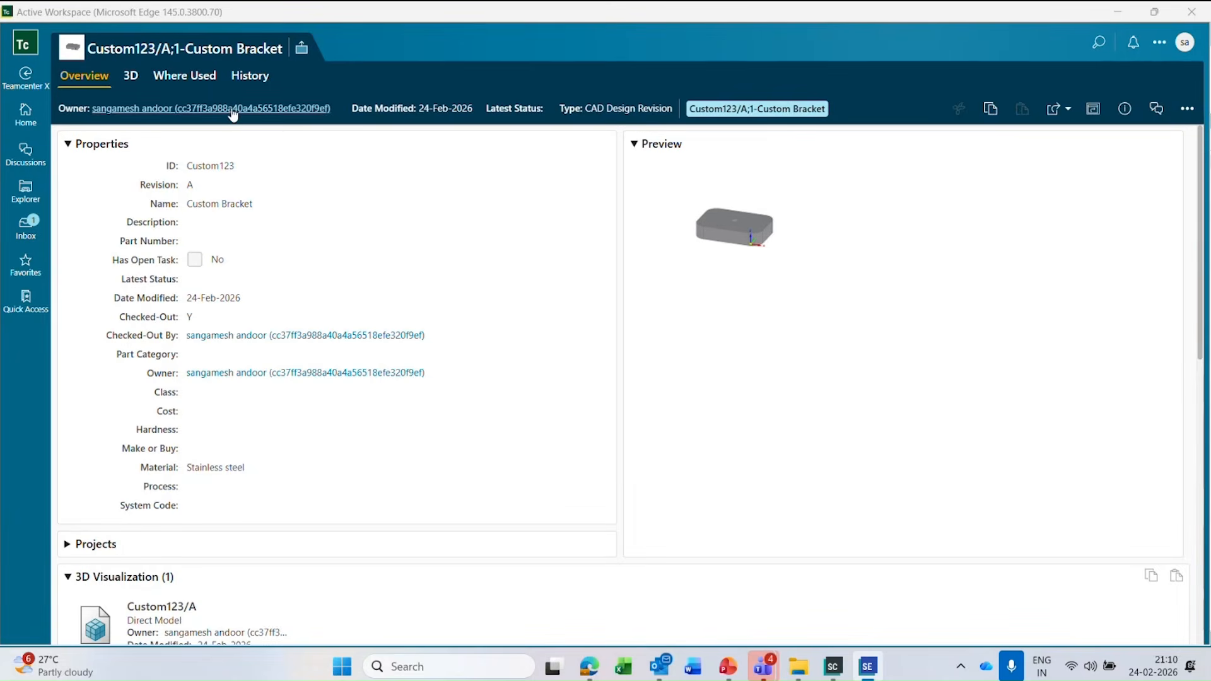
Examine the bracket revision's title, object type and ID in its Active Workspace overview.
{"action": "left_click_drag", "start_coordinate": [98, 50], "coordinate": [190, 50]}
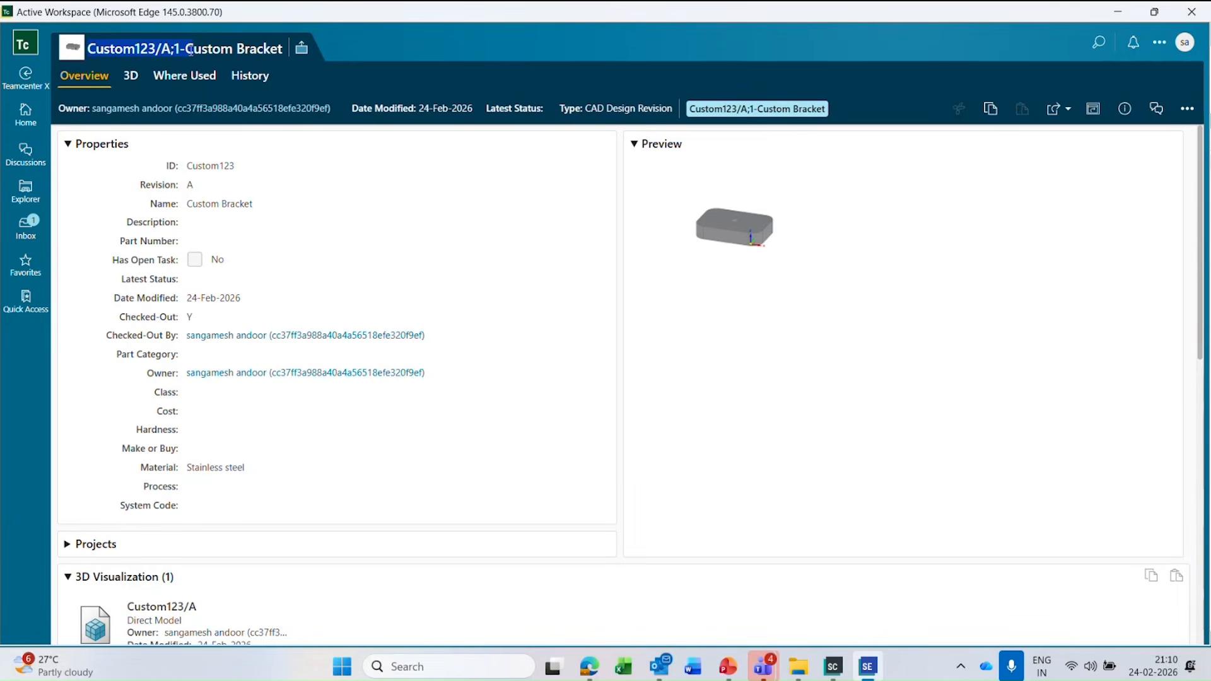
{"action": "left_click", "coordinate": [156, 49]}
{"action": "left_click_drag", "start_coordinate": [157, 49], "coordinate": [89, 49]}
{"action": "left_click", "coordinate": [126, 48]}
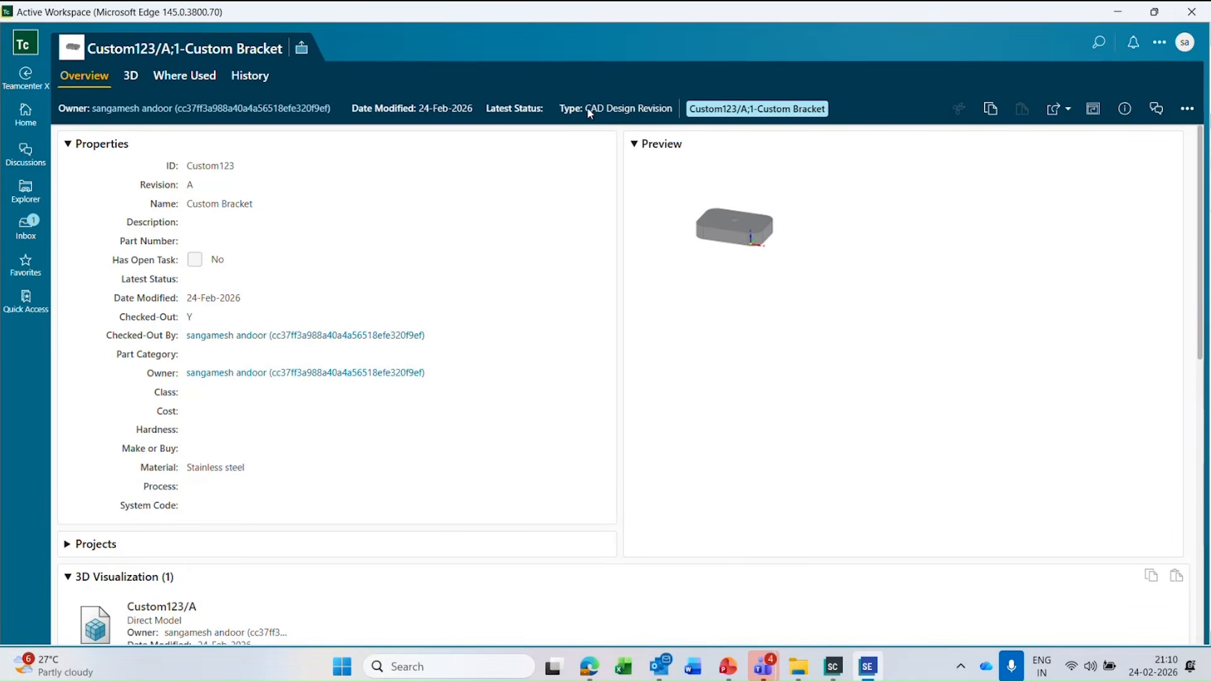
{"action": "left_click_drag", "start_coordinate": [588, 110], "coordinate": [598, 111]}
{"action": "left_click_drag", "start_coordinate": [192, 168], "coordinate": [241, 174]}
{"action": "left_click", "coordinate": [191, 163]}
Inspect the Solid Edge Part listed under CAD Files and the Direct Model under 3D Visualization.
{"action": "scroll", "coordinate": [288, 418], "scroll_direction": "down", "scroll_amount": 3}
{"action": "scroll", "coordinate": [177, 498], "scroll_direction": "down", "scroll_amount": 2}
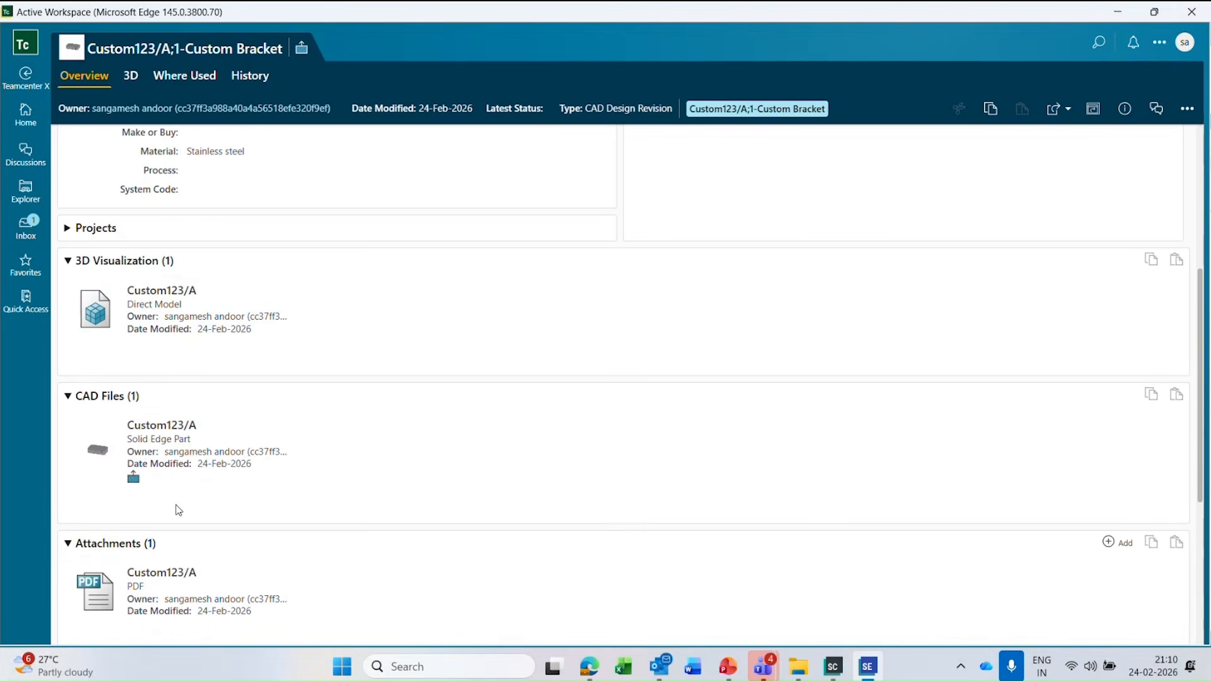
{"action": "left_click", "coordinate": [184, 457]}
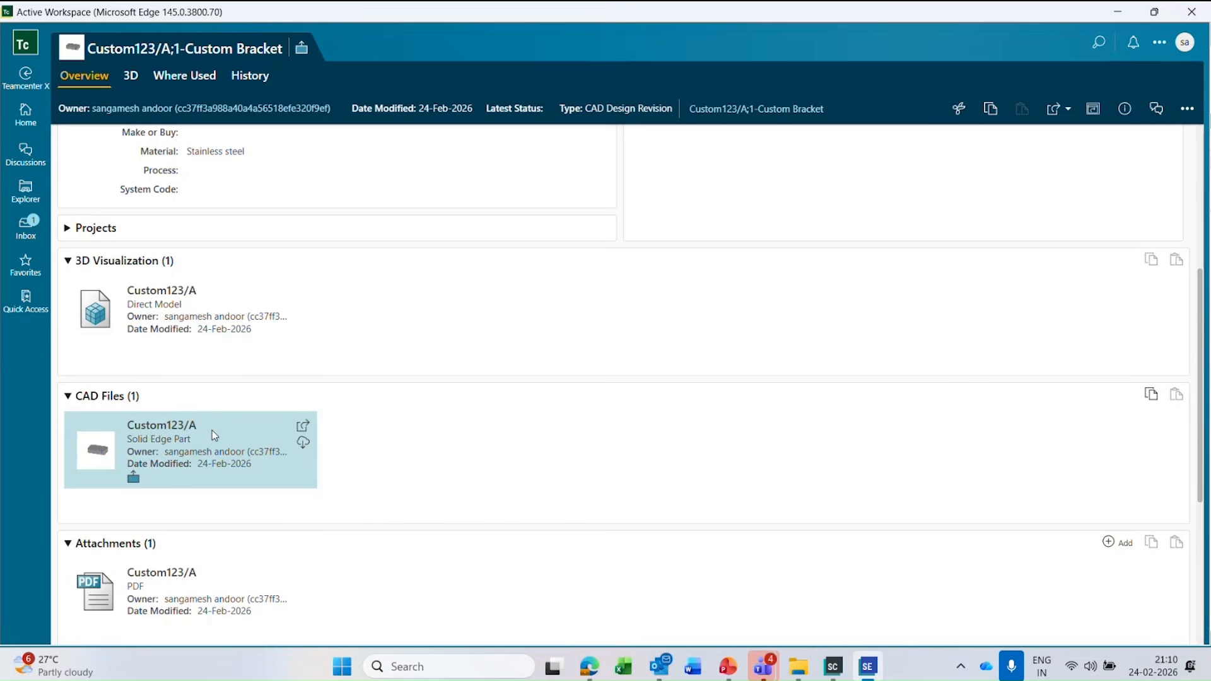
{"action": "left_click", "coordinate": [188, 319]}
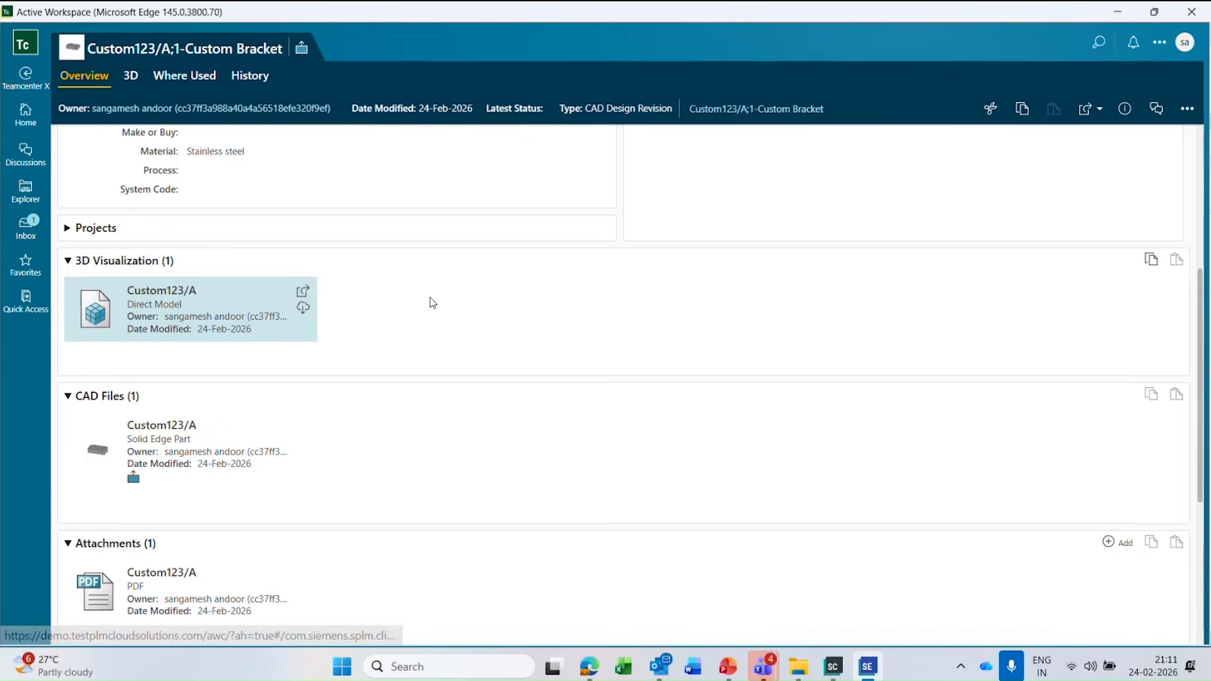
View the bracket revision in the 3D viewer and return to its overview.
{"action": "scroll", "coordinate": [426, 302], "scroll_direction": "up", "scroll_amount": 1}
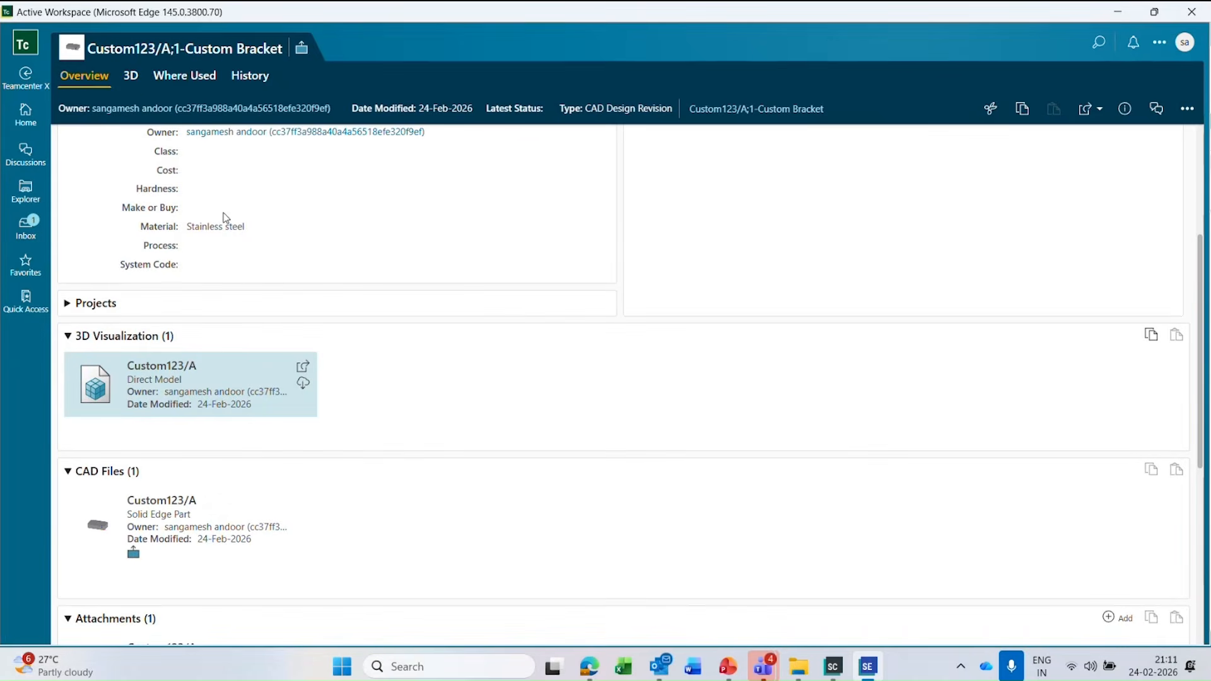
{"action": "left_click", "coordinate": [159, 364]}
{"action": "left_click", "coordinate": [131, 78]}
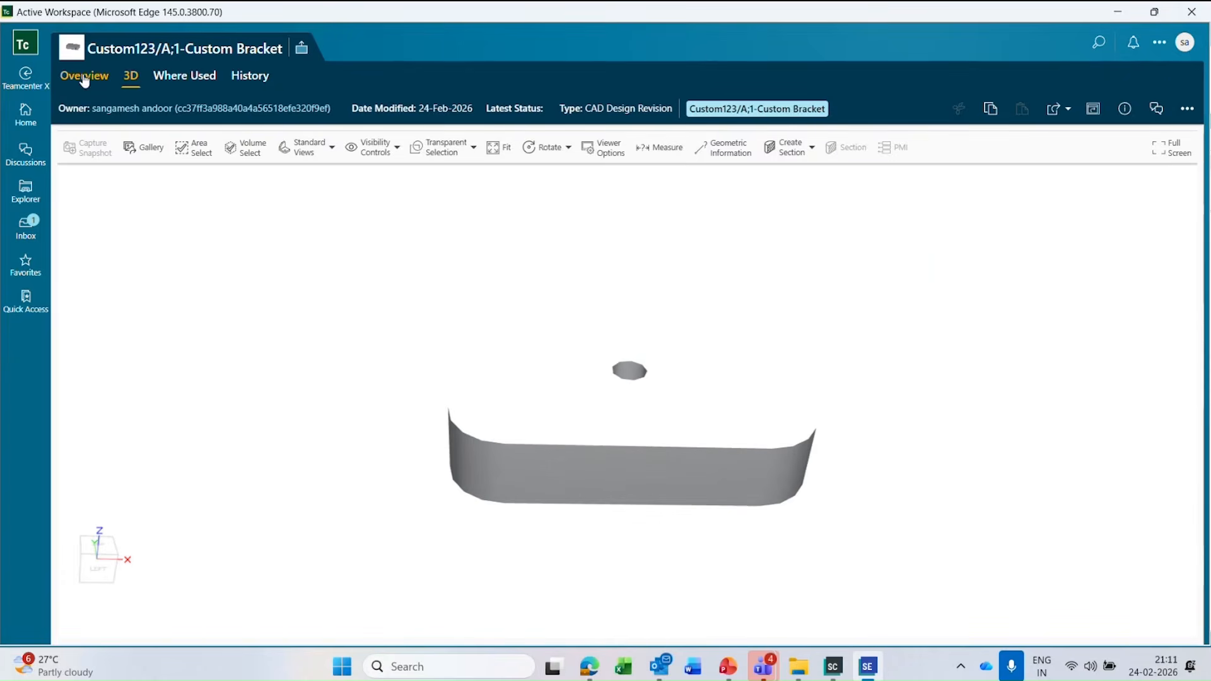
{"action": "left_click", "coordinate": [85, 76]}
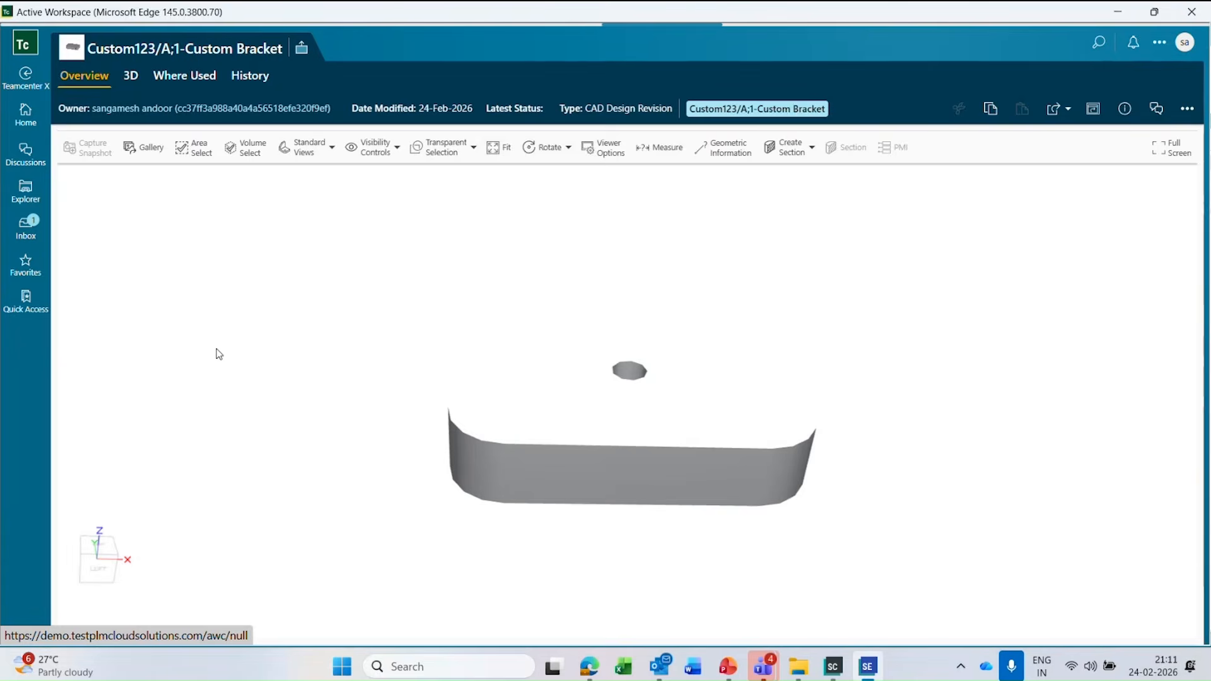
Inspect the Solid Edge Draft under Related Drawing and the PDF under Attachments.
{"action": "scroll", "coordinate": [440, 363], "scroll_direction": "down", "scroll_amount": 6}
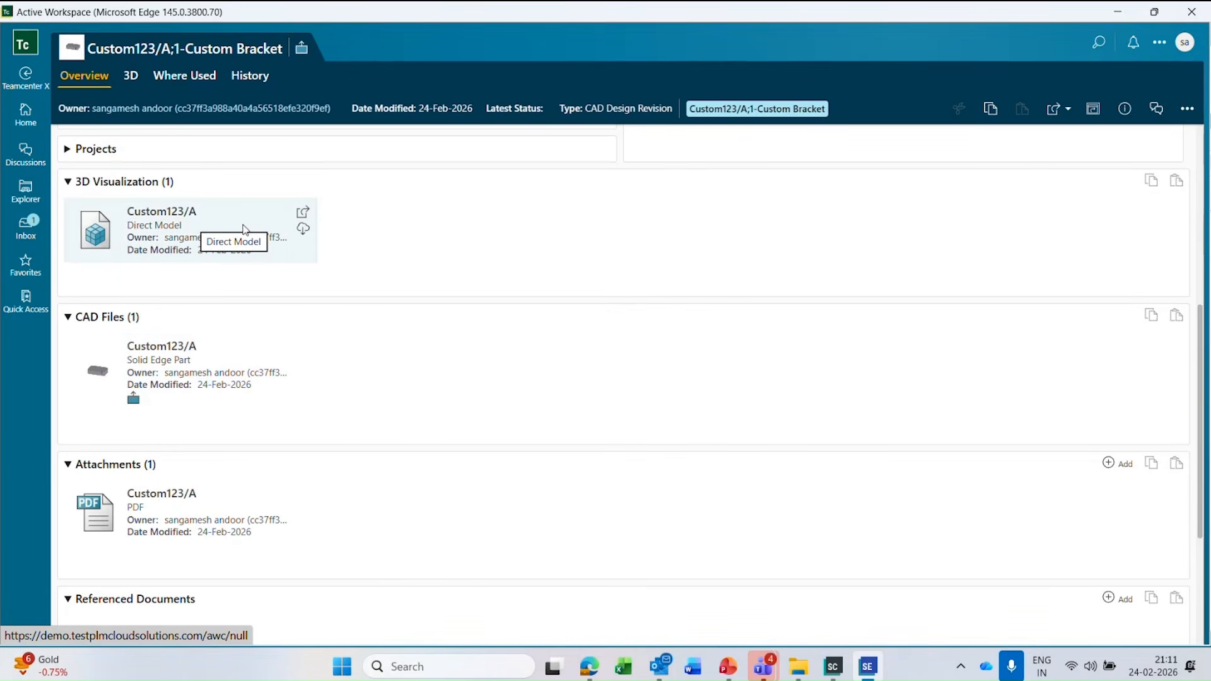
{"action": "scroll", "coordinate": [227, 446], "scroll_direction": "down", "scroll_amount": 2}
{"action": "scroll", "coordinate": [229, 446], "scroll_direction": "down", "scroll_amount": 1}
{"action": "left_click", "coordinate": [243, 615]}
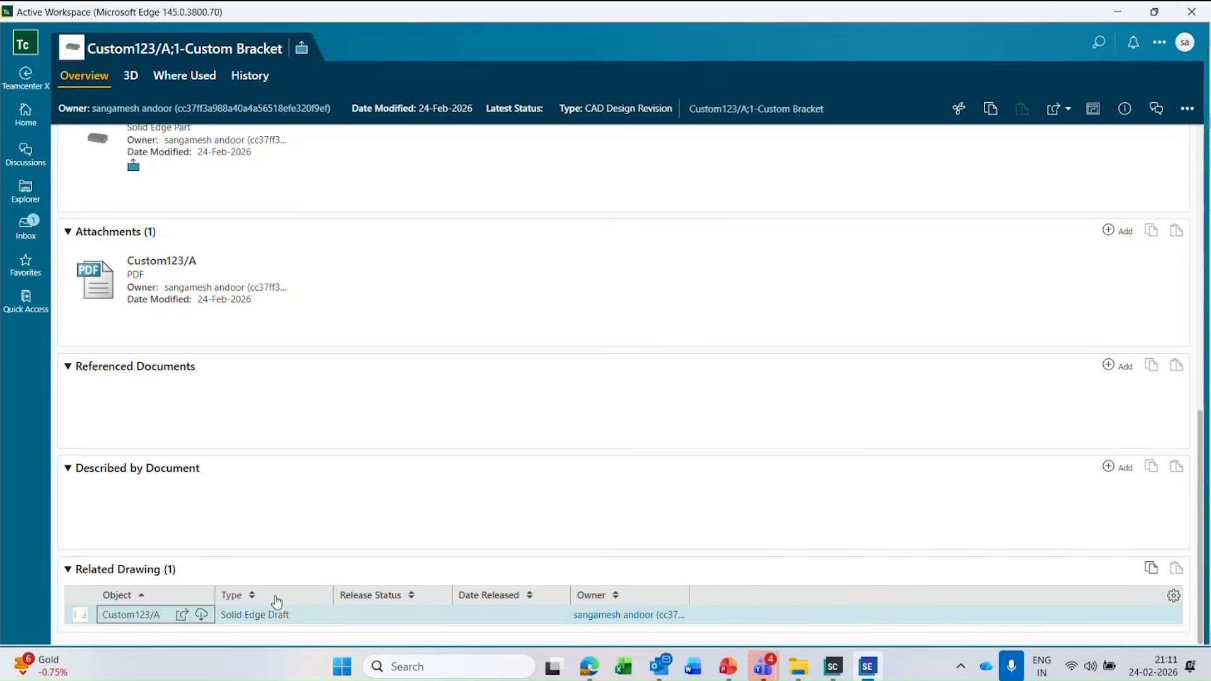
{"action": "left_click", "coordinate": [176, 285]}
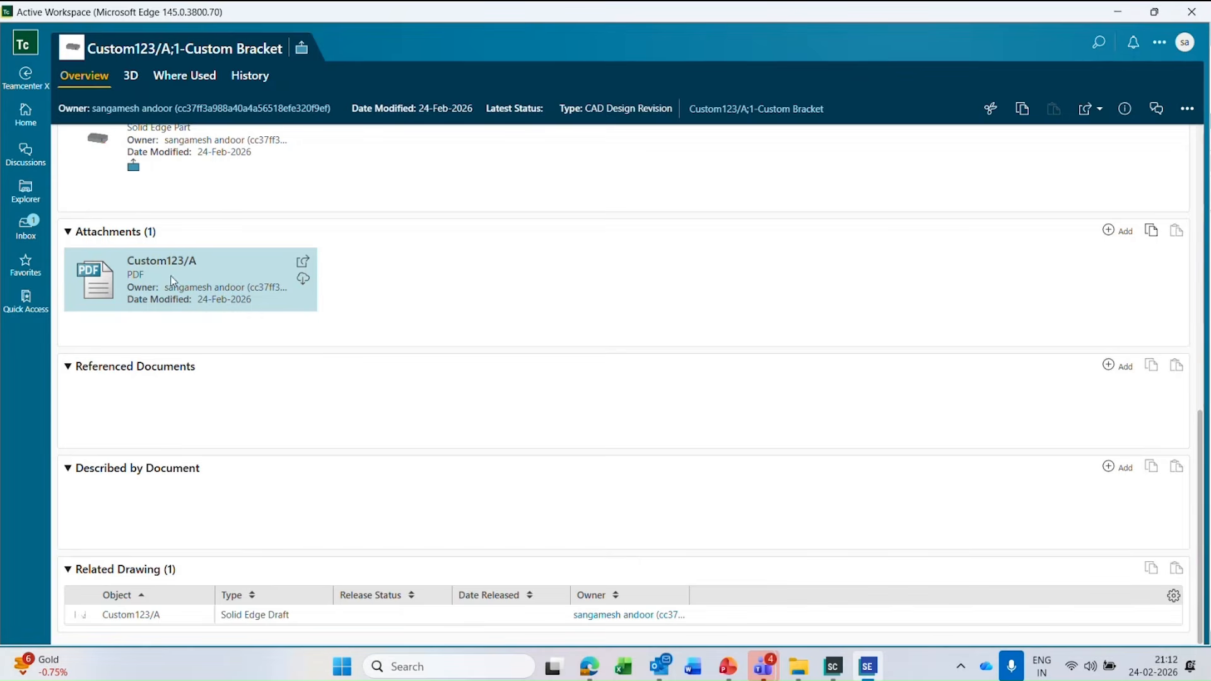
Review the revision's datasets in turn: Direct Model, Solid Edge Part, PDF and related Solid Edge Draft.
{"action": "scroll", "coordinate": [220, 356], "scroll_direction": "up", "scroll_amount": 3}
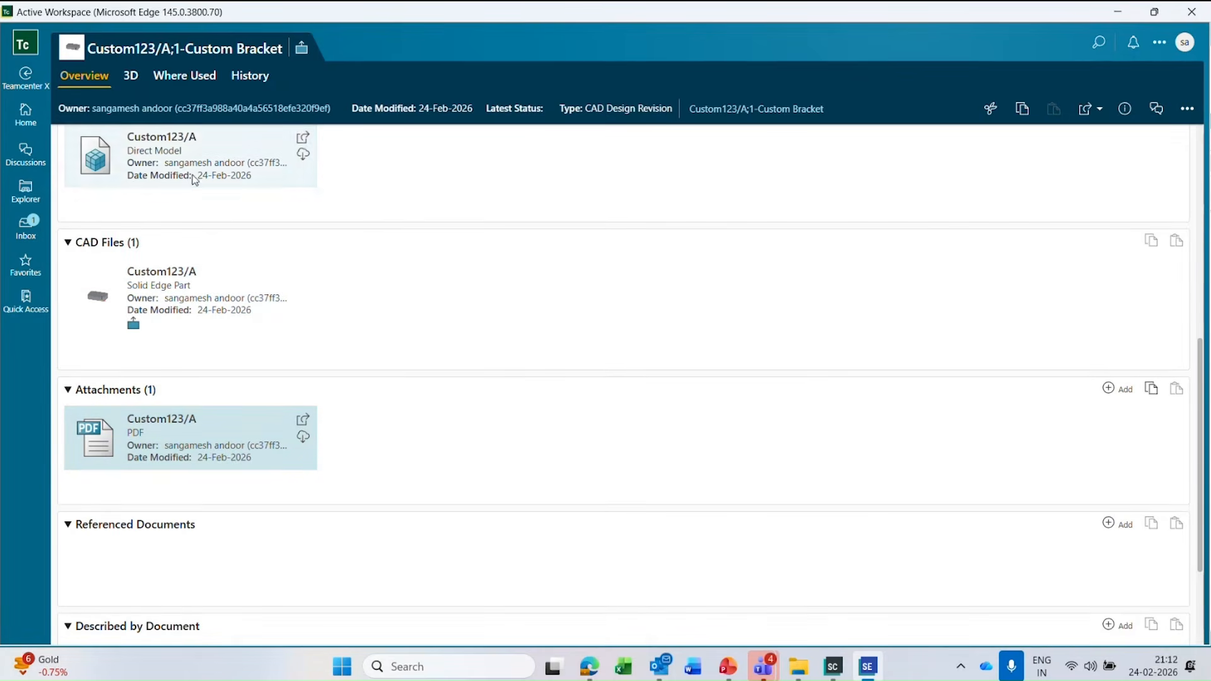
{"action": "left_click", "coordinate": [187, 163]}
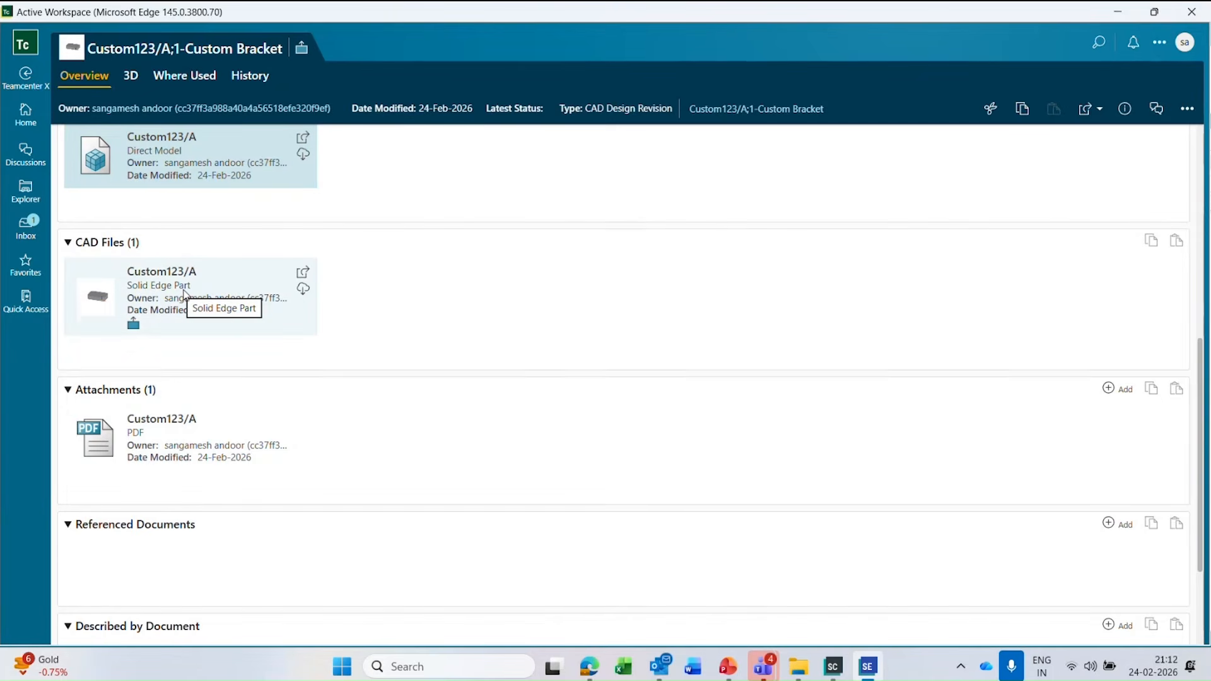
{"action": "left_click", "coordinate": [166, 291]}
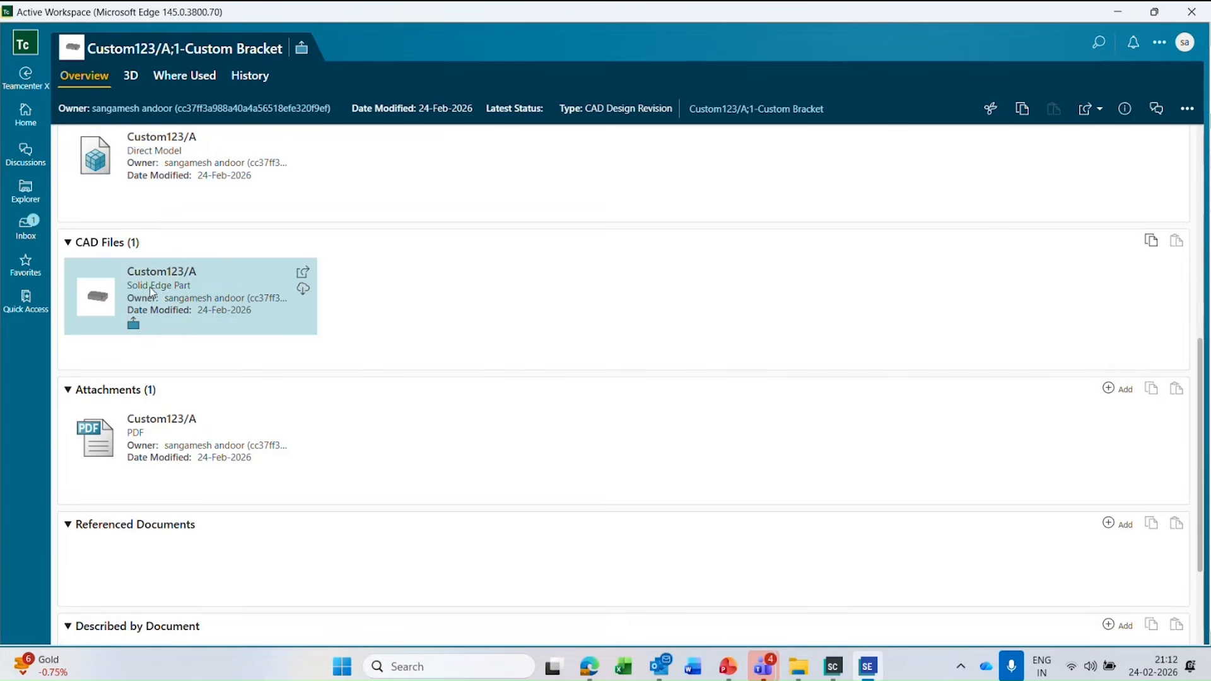
{"action": "left_click", "coordinate": [176, 446]}
{"action": "scroll", "coordinate": [202, 514], "scroll_direction": "down", "scroll_amount": 3}
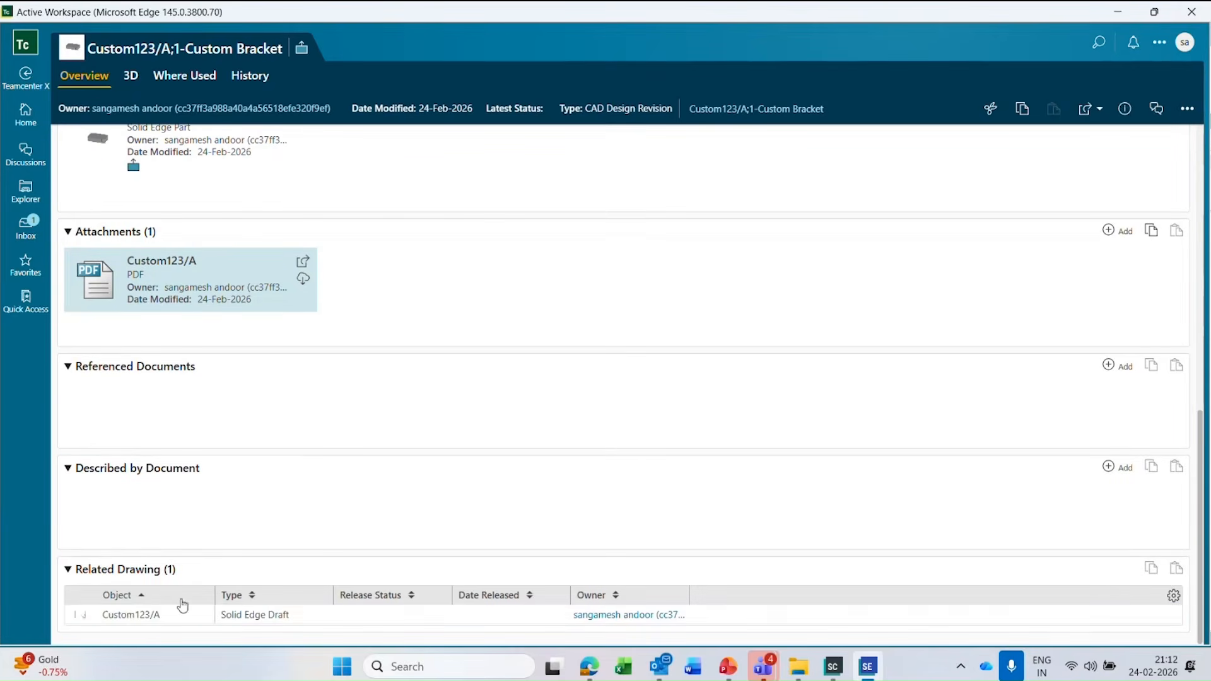
{"action": "left_click", "coordinate": [159, 620]}
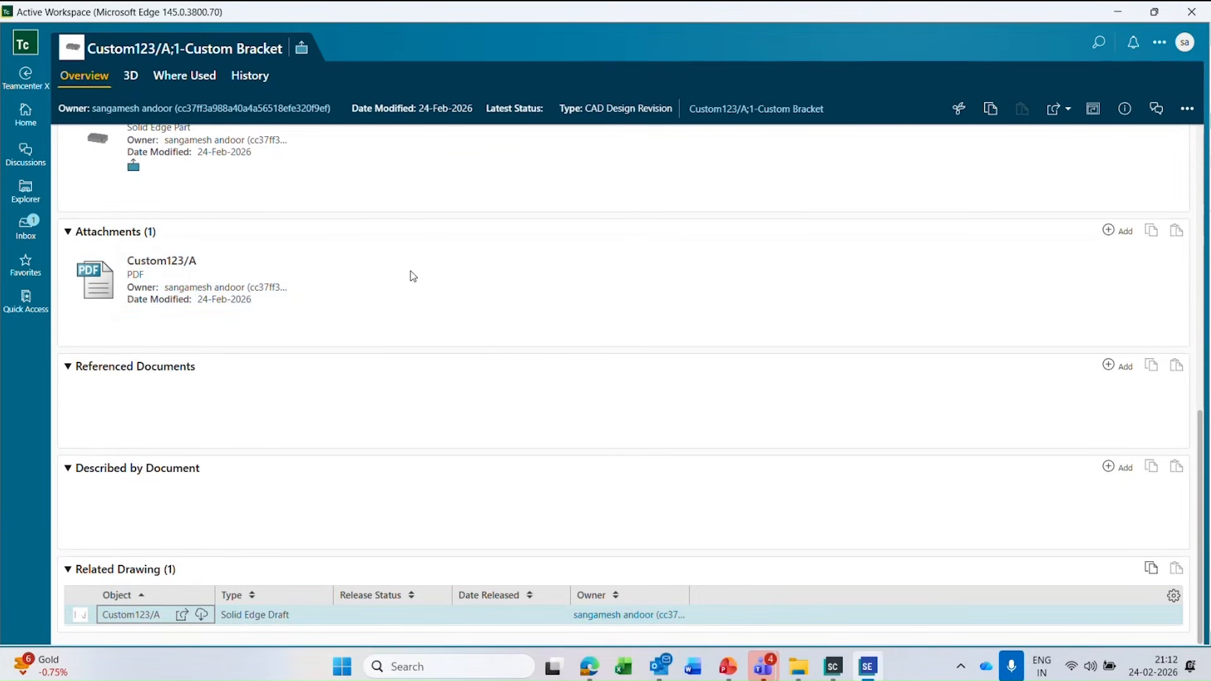
Show the related Solid Edge Draft's information and list its named references.
{"action": "scroll", "coordinate": [388, 268], "scroll_direction": "up", "scroll_amount": 4}
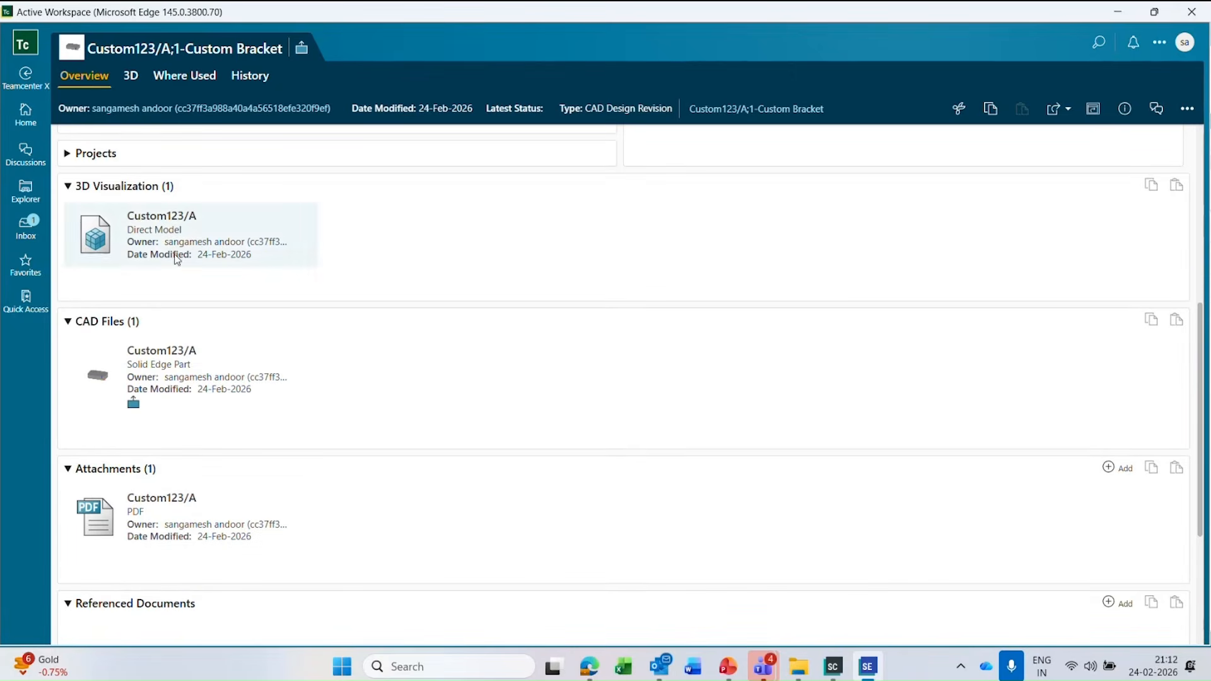
{"action": "left_click", "coordinate": [1125, 108]}
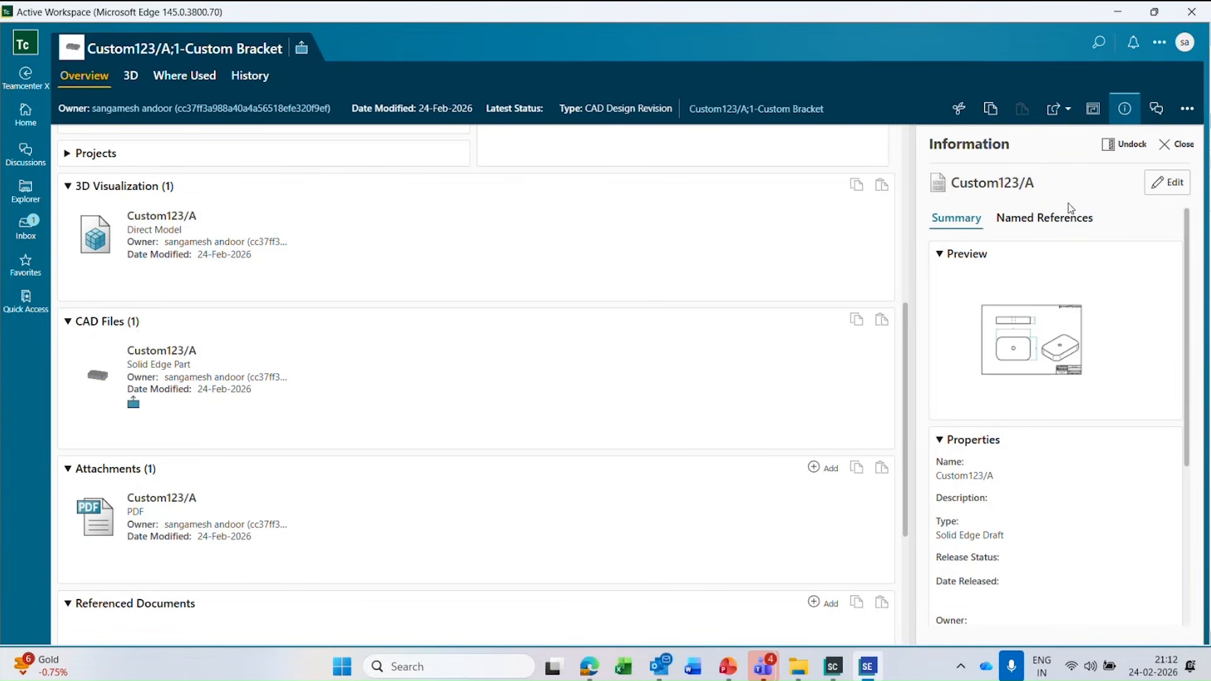
{"action": "left_click", "coordinate": [1054, 221]}
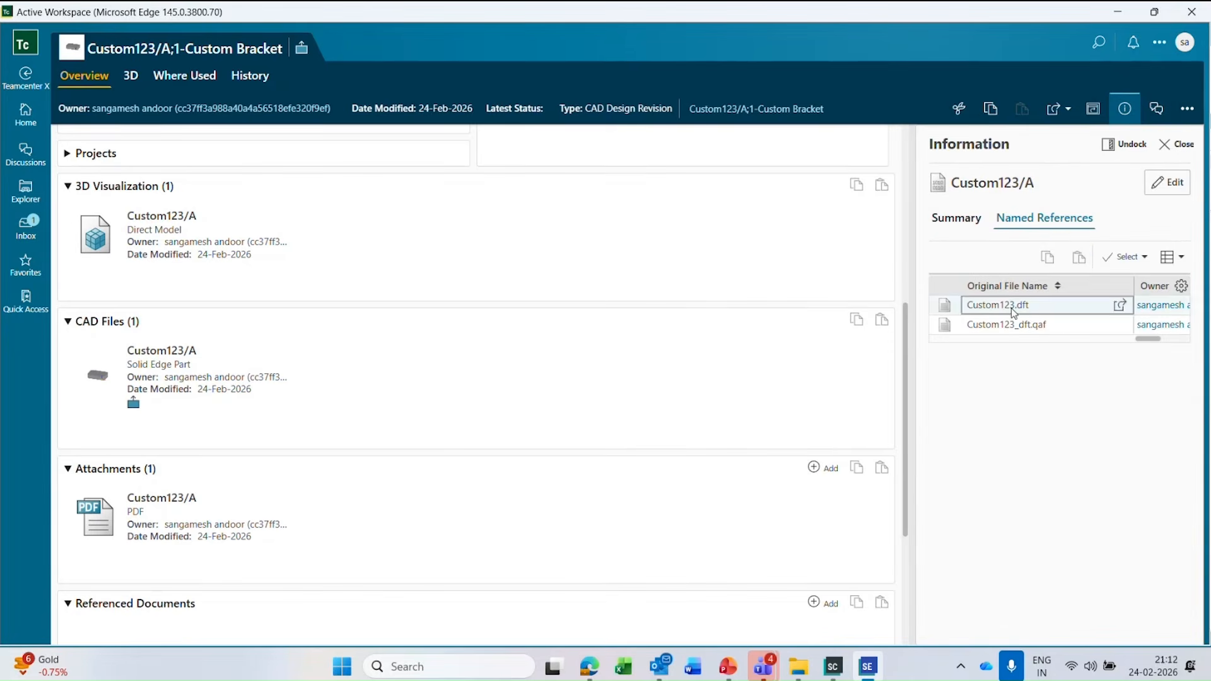
Try to open the PDF attachment and go back to the bracket revision's properties in the overview.
{"action": "double_click", "coordinate": [128, 531]}
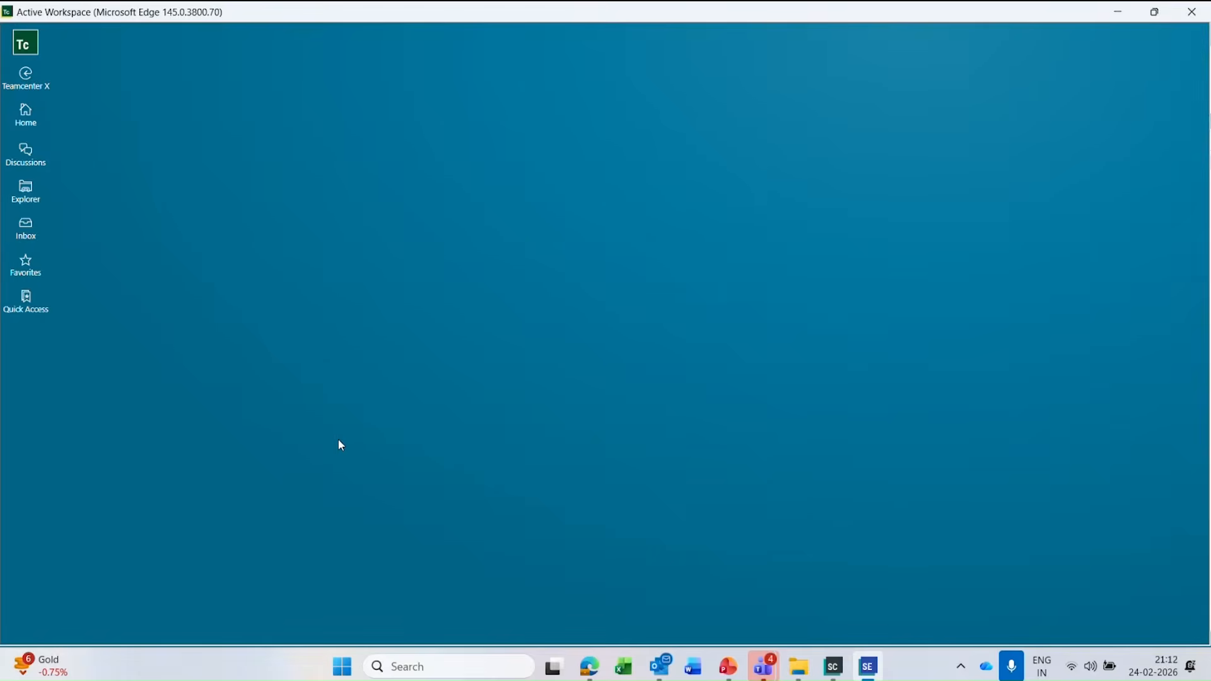
{"action": "scroll", "coordinate": [338, 446], "scroll_direction": "down", "scroll_amount": 10}
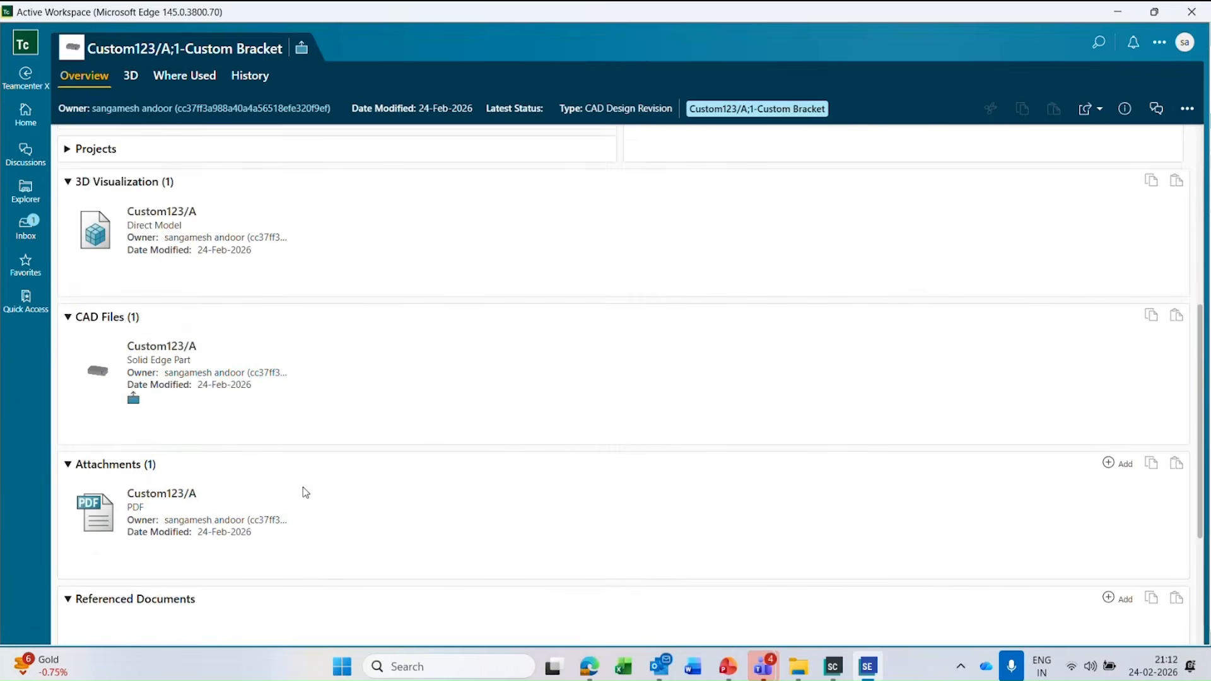
{"action": "scroll", "coordinate": [311, 378], "scroll_direction": "up", "scroll_amount": 8}
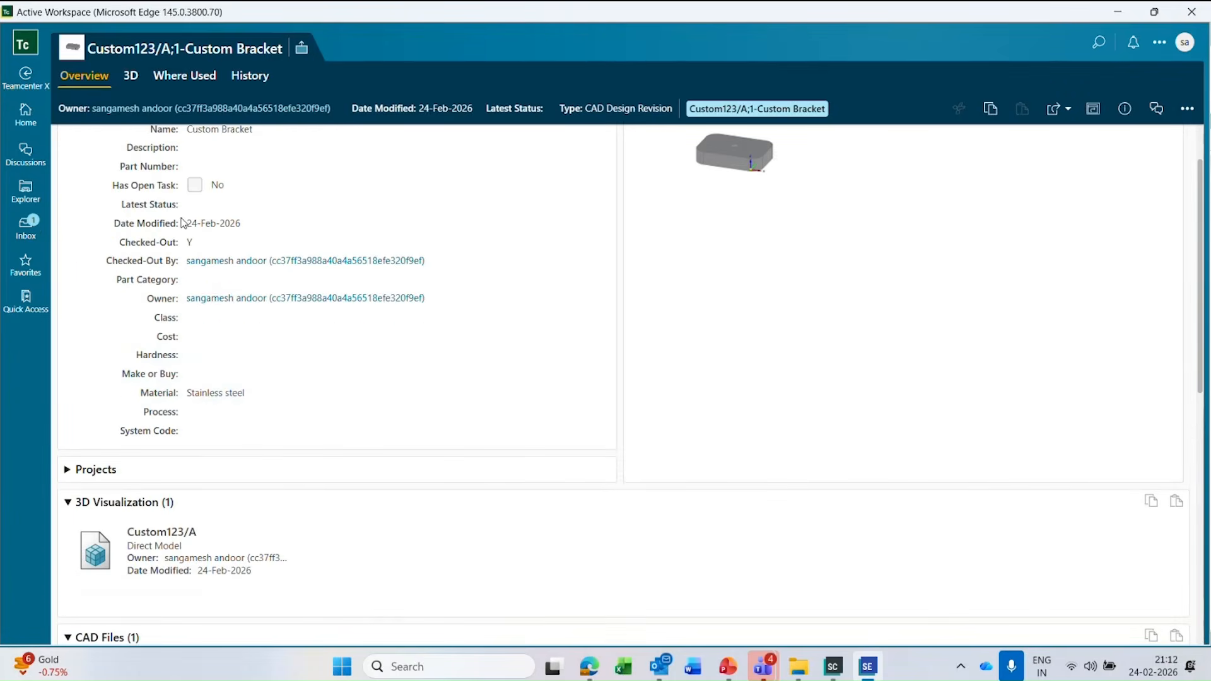
{"action": "scroll", "coordinate": [128, 167], "scroll_direction": "up", "scroll_amount": 1}
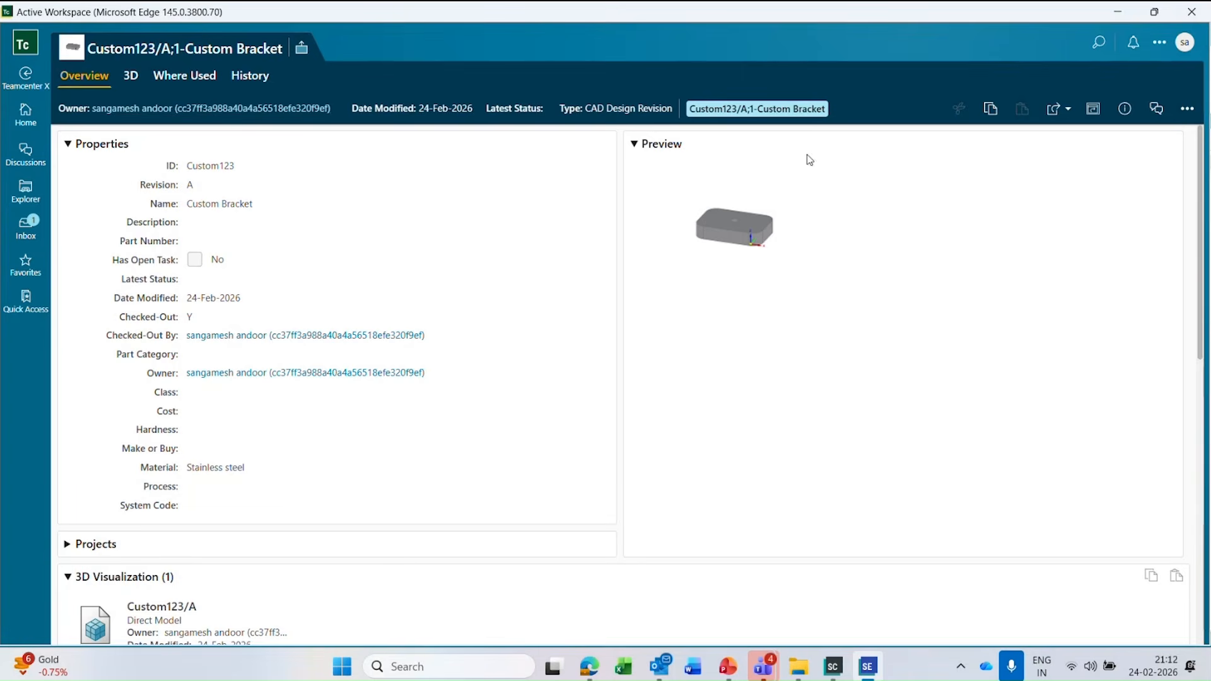
View the files attached to the bracket revision, close its information view, and check its Name property.
{"action": "left_click", "coordinate": [1125, 109]}
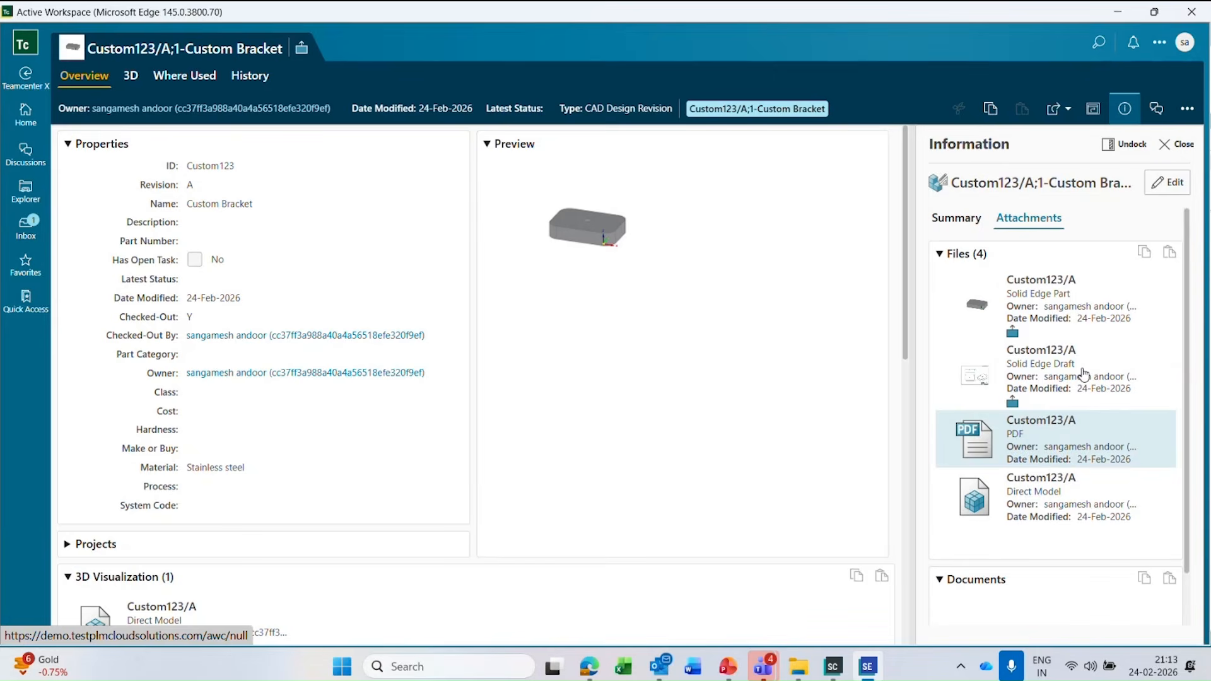
{"action": "left_click", "coordinate": [1182, 145]}
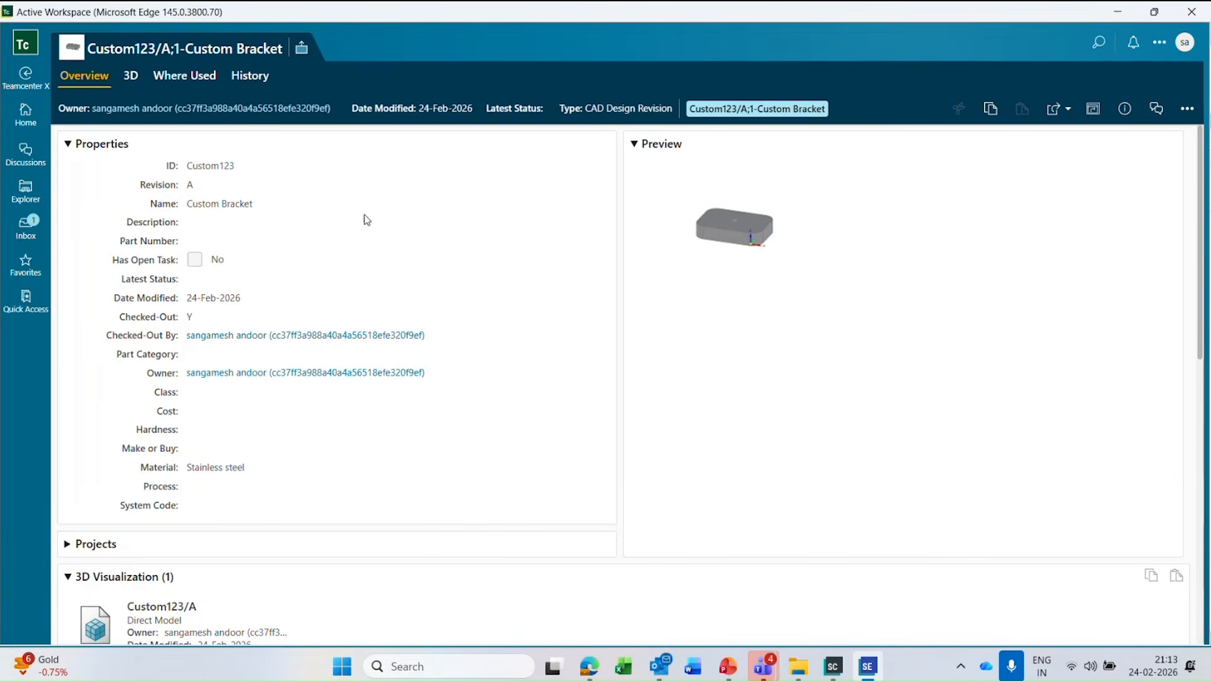
{"action": "double_click", "coordinate": [200, 203]}
{"action": "left_click_drag", "start_coordinate": [237, 212], "coordinate": [267, 214]}
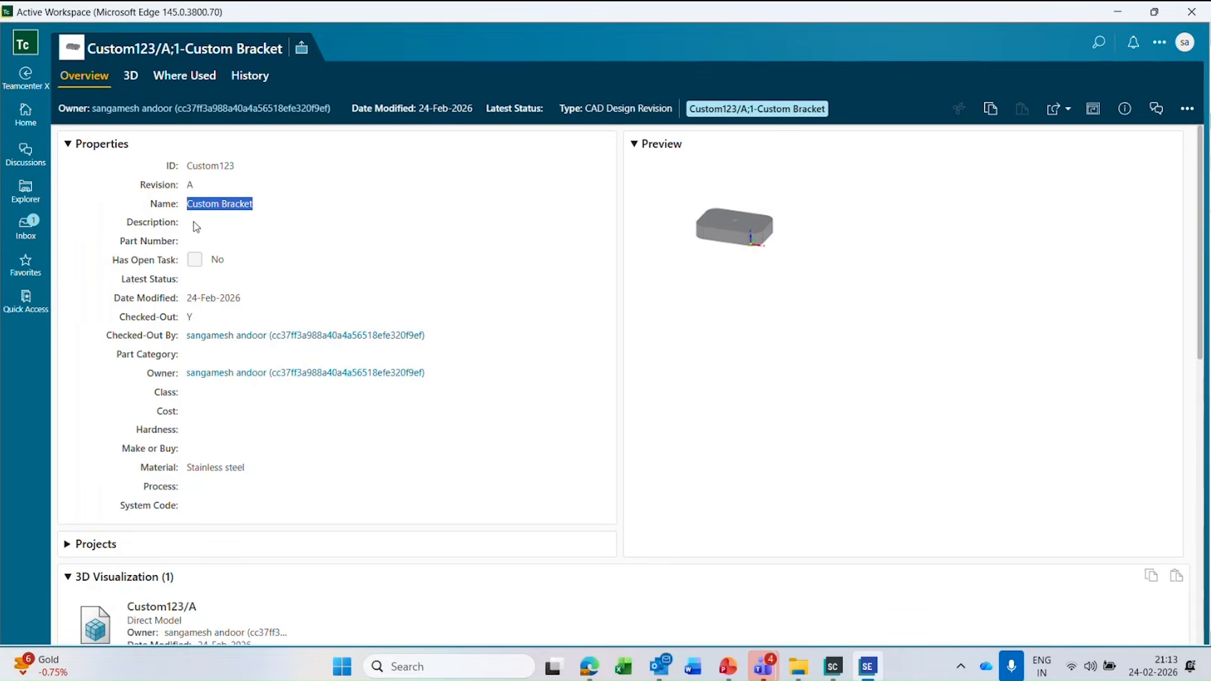
{"action": "left_click", "coordinate": [1122, 164]}
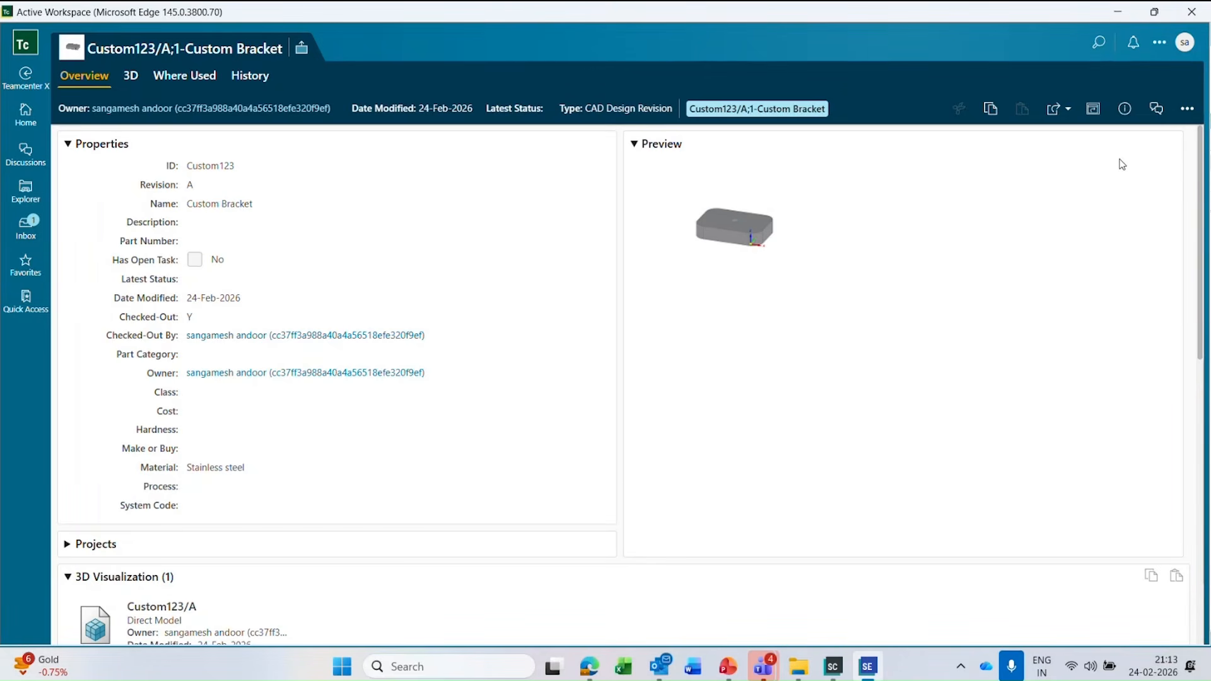
Edit the bracket revision's properties, setting its Description to "Bracket for P880 project", and save the edits.
{"action": "left_click", "coordinate": [1188, 108]}
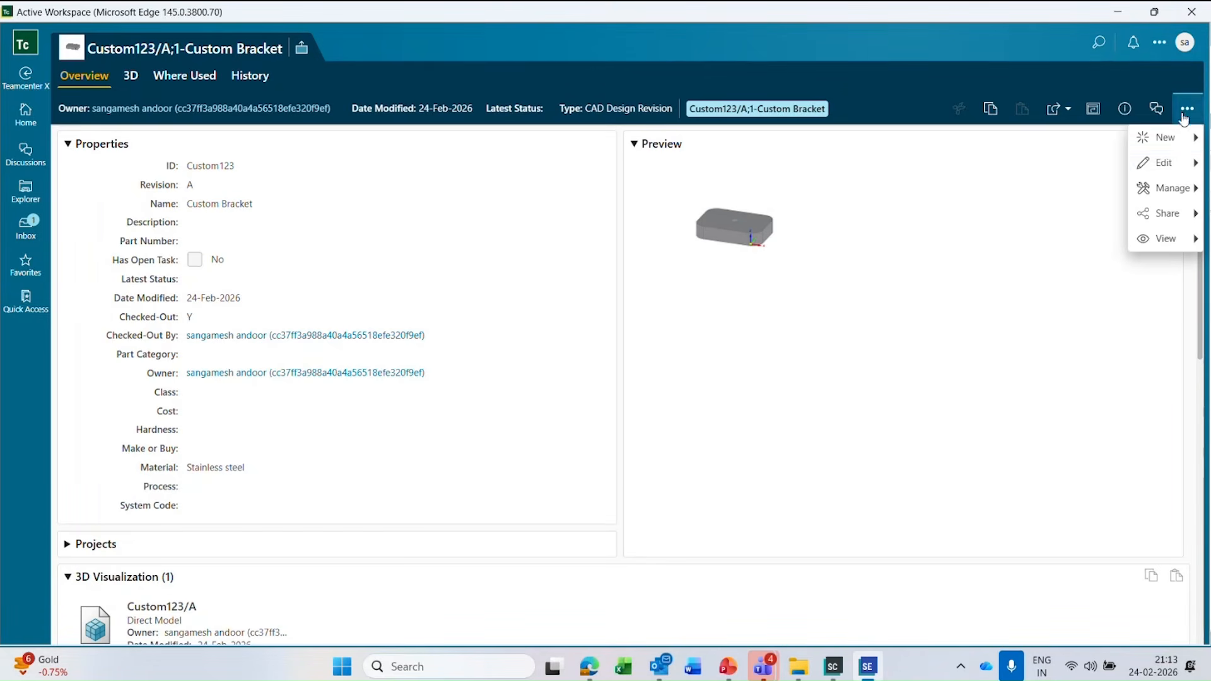
{"action": "left_click", "coordinate": [1194, 169]}
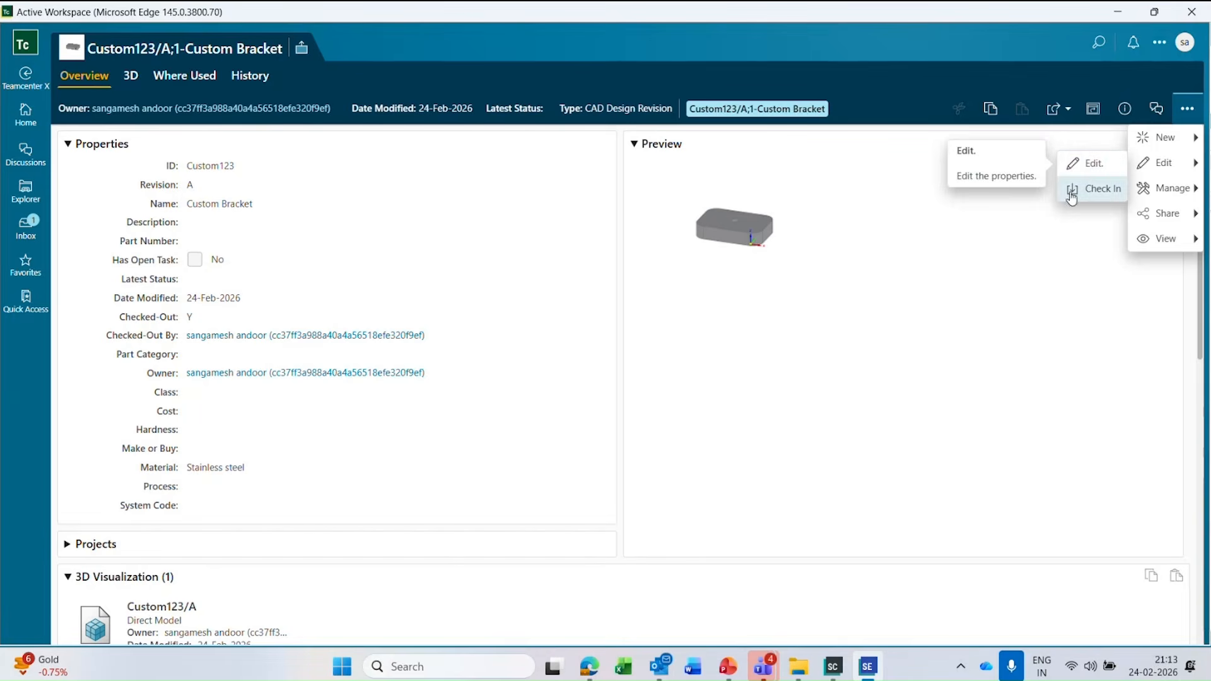
{"action": "left_click", "coordinate": [1100, 165]}
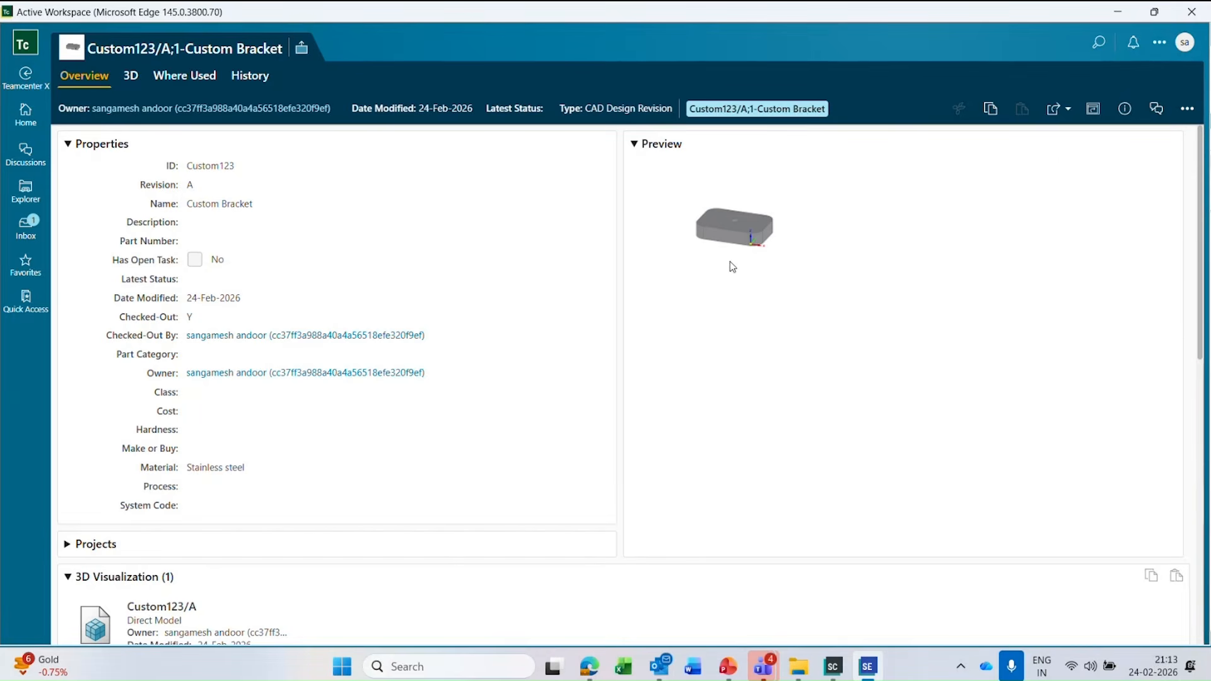
{"action": "left_click", "coordinate": [215, 272]}
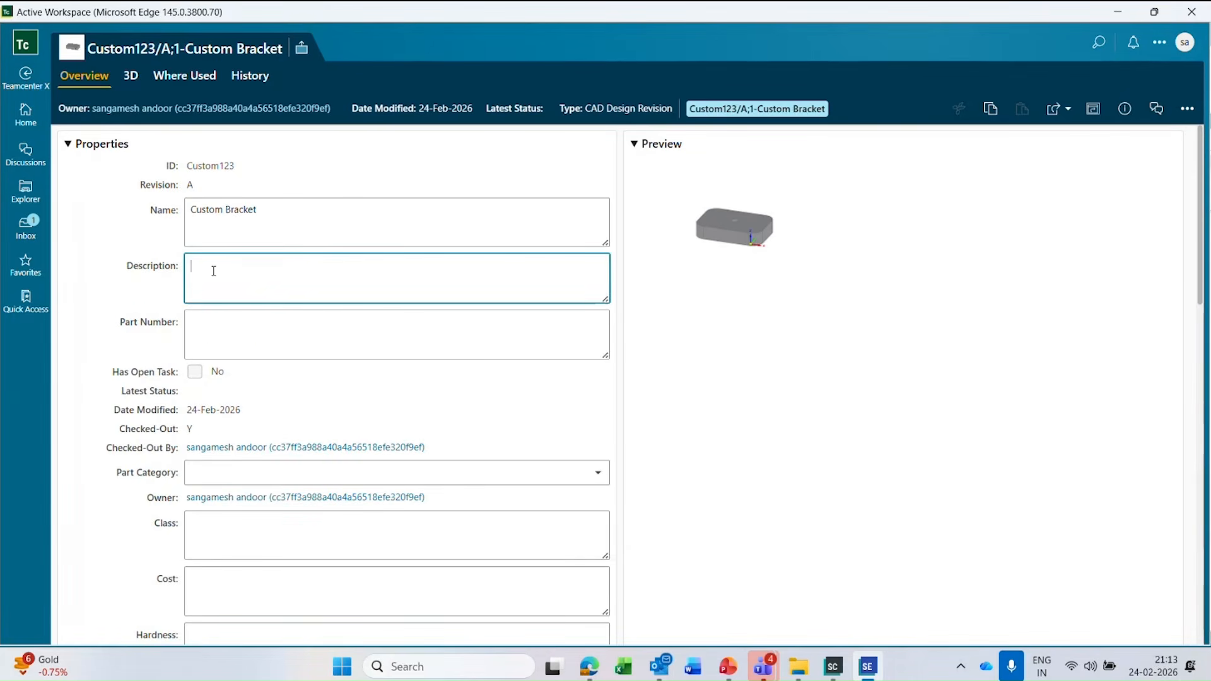
{"action": "type", "text": "BRacke"}
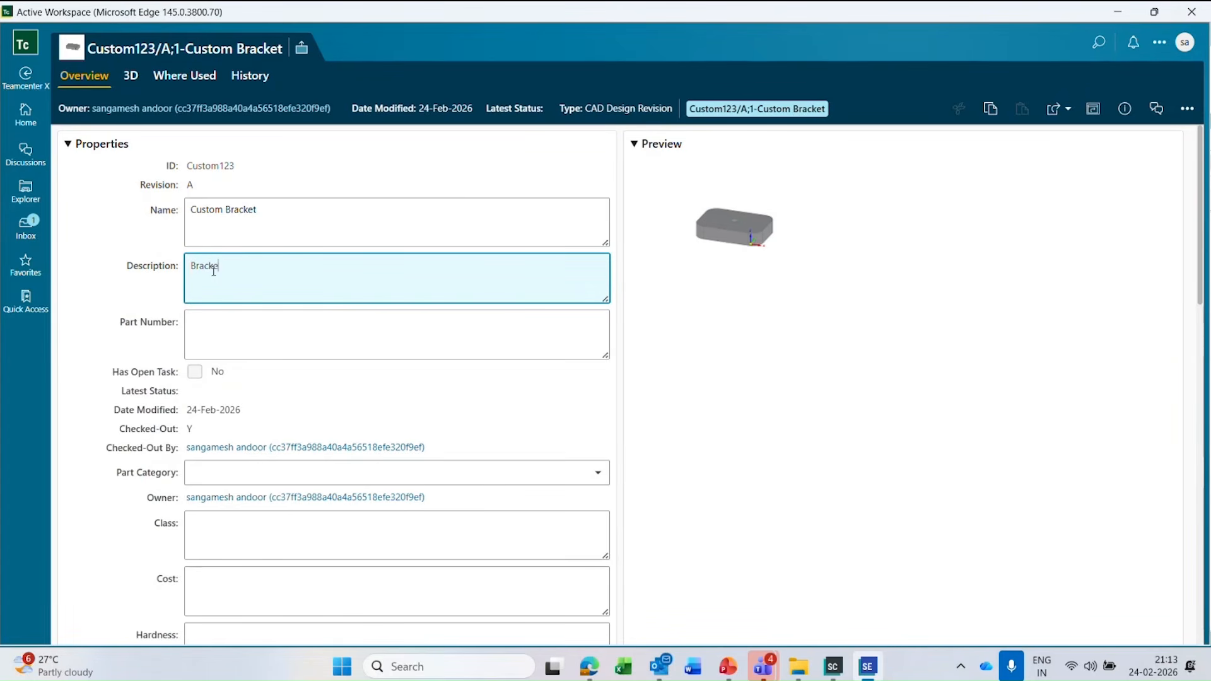
{"action": "type", "text": "t for "}
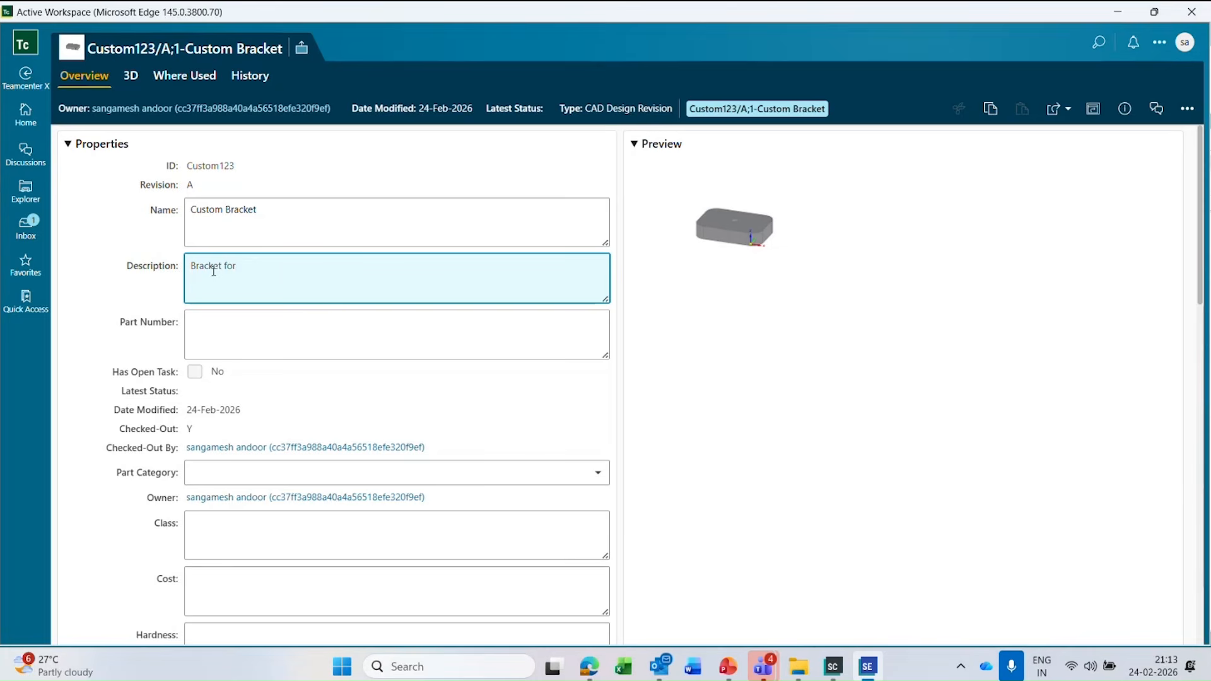
{"action": "type", "text": "P880 project"}
{"action": "left_click", "coordinate": [1187, 108]}
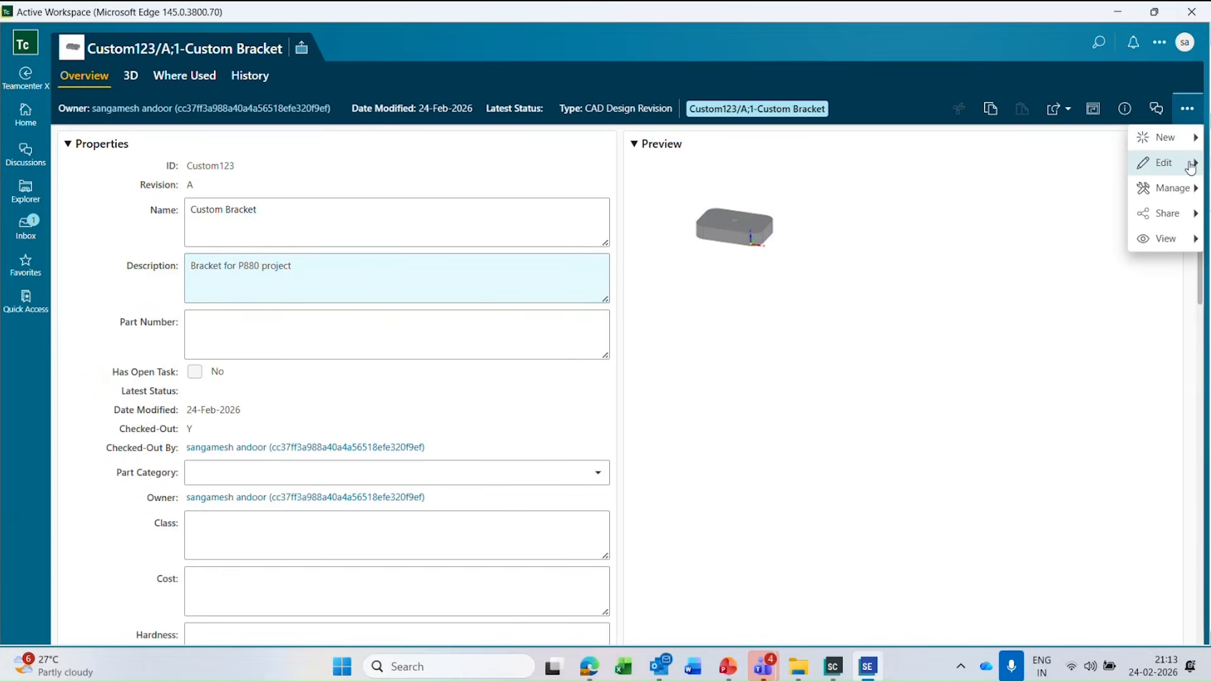
{"action": "mouse_move", "coordinate": [1192, 167]}
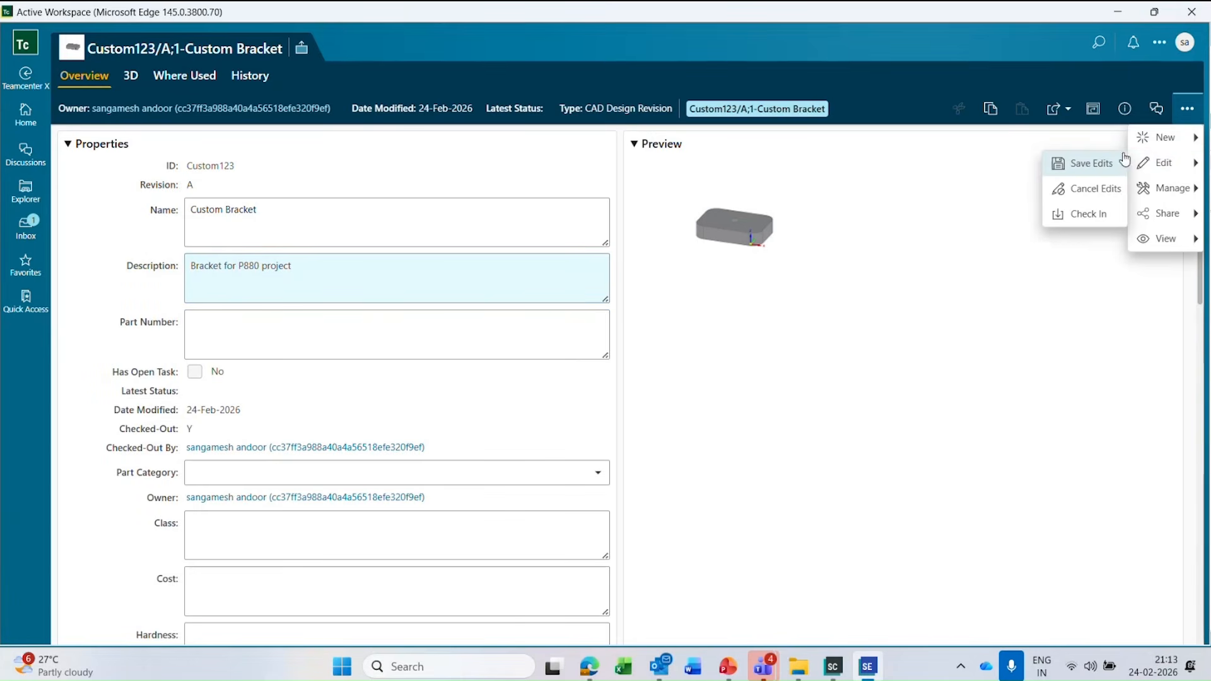
{"action": "left_click", "coordinate": [1094, 165]}
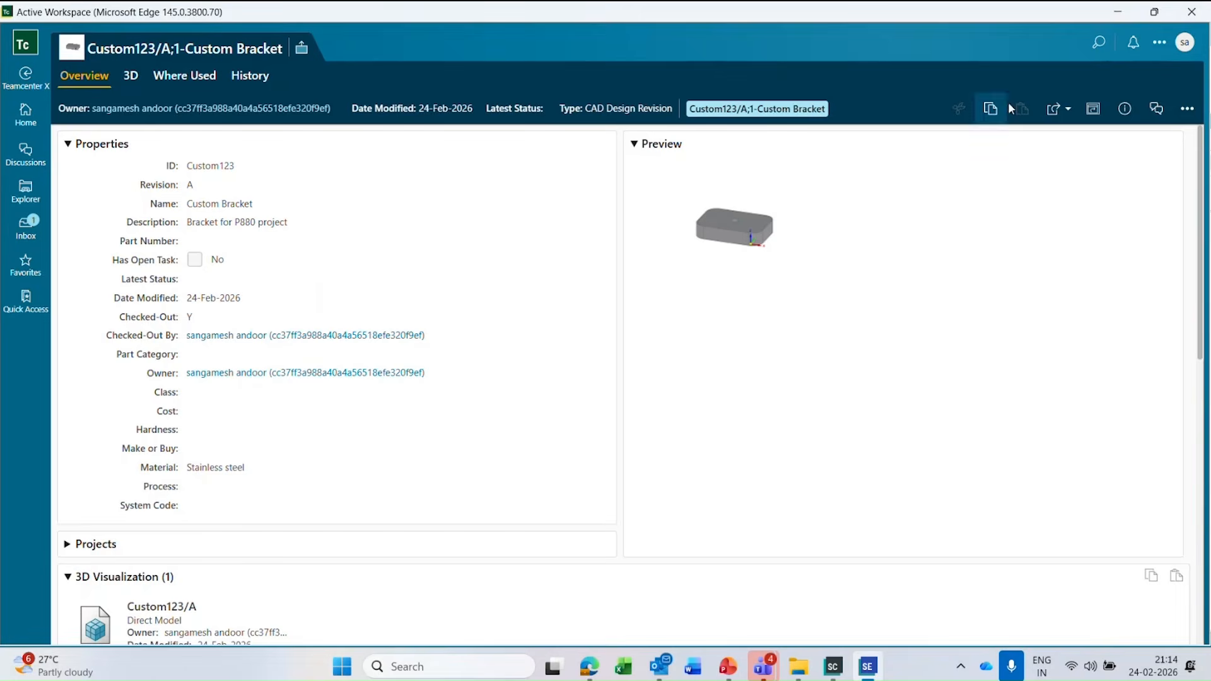
Shrink the Active Workspace window, move it clear of the Solid Edge model tree, and update the part's Teamcenter status info.
{"action": "left_click", "coordinate": [1155, 17]}
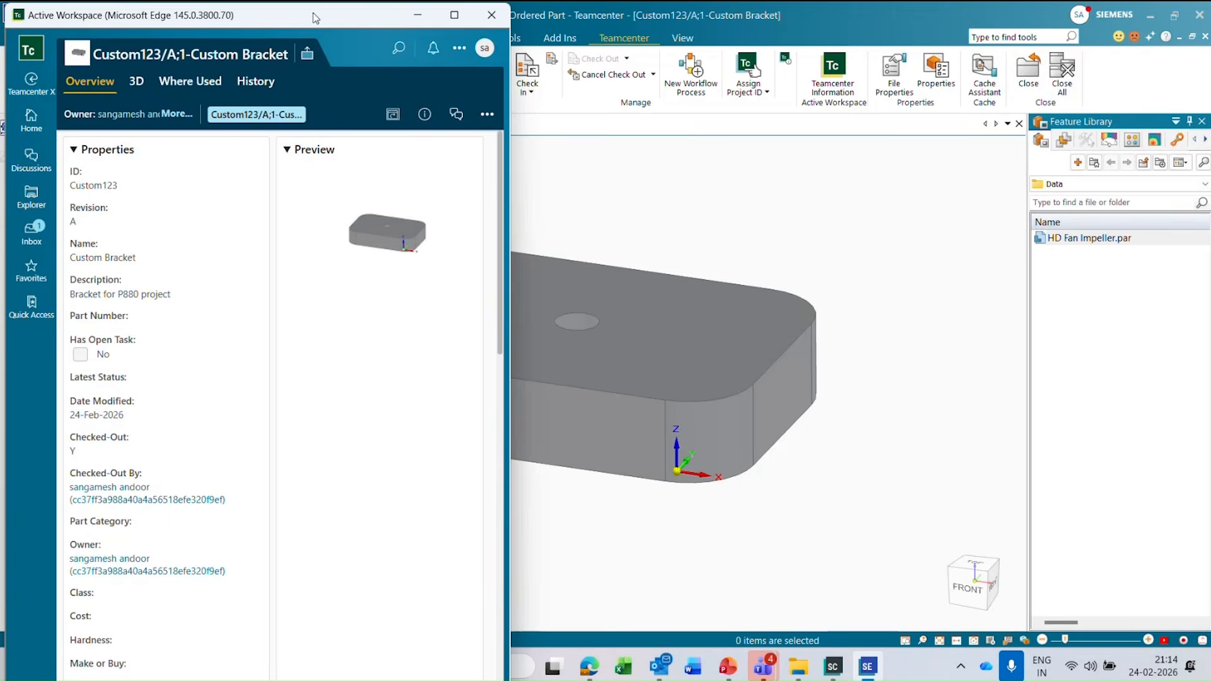
{"action": "left_click_drag", "start_coordinate": [314, 15], "coordinate": [972, 108]}
{"action": "right_click", "coordinate": [152, 165]}
{"action": "left_click", "coordinate": [30, 88]}
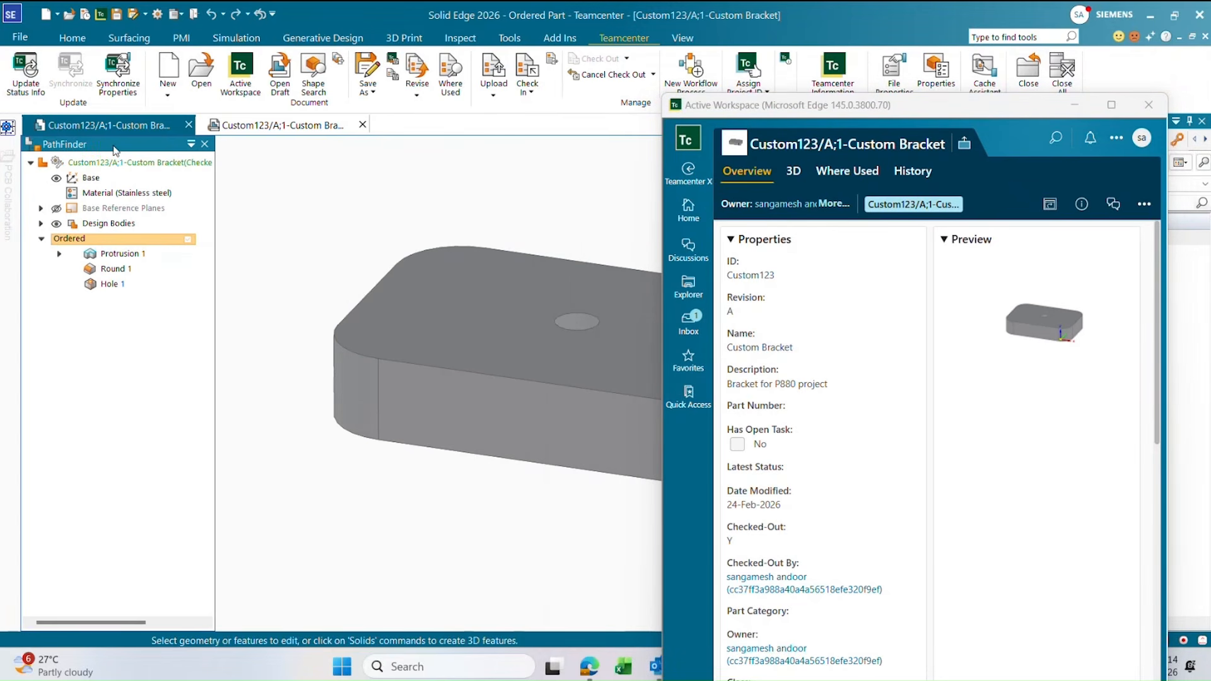
Open the bracket part's file properties in Solid Edge and check the item revision's Description.
{"action": "right_click", "coordinate": [133, 166]}
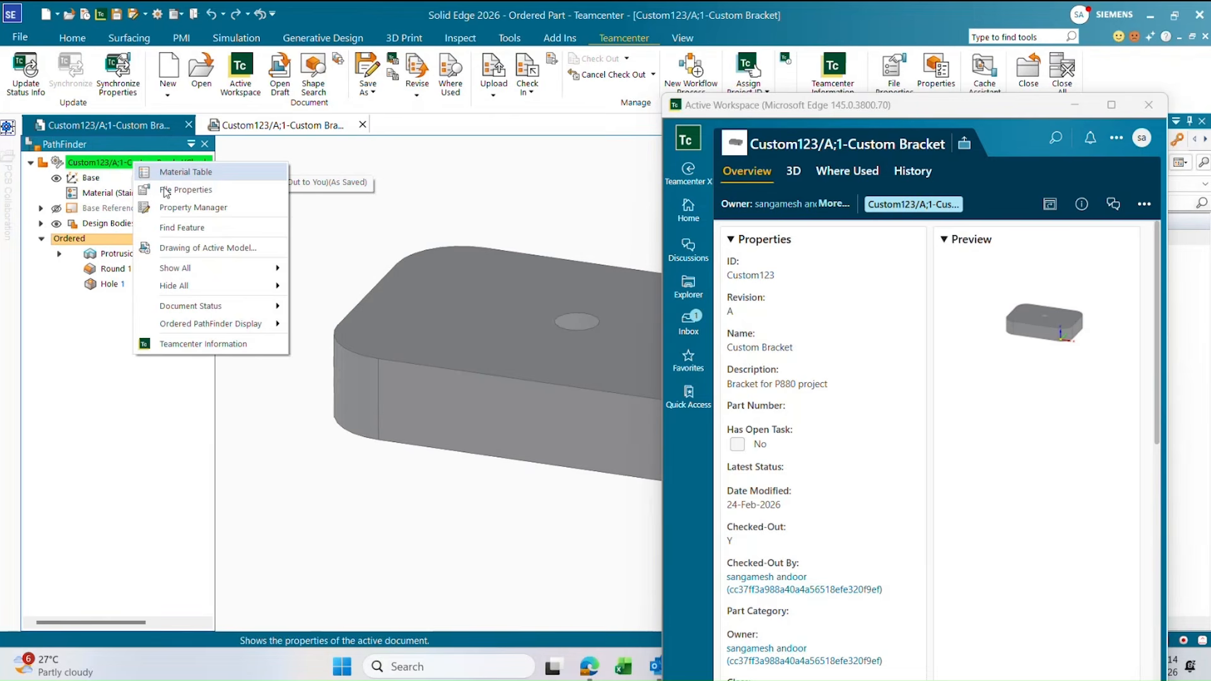
{"action": "left_click", "coordinate": [208, 190]}
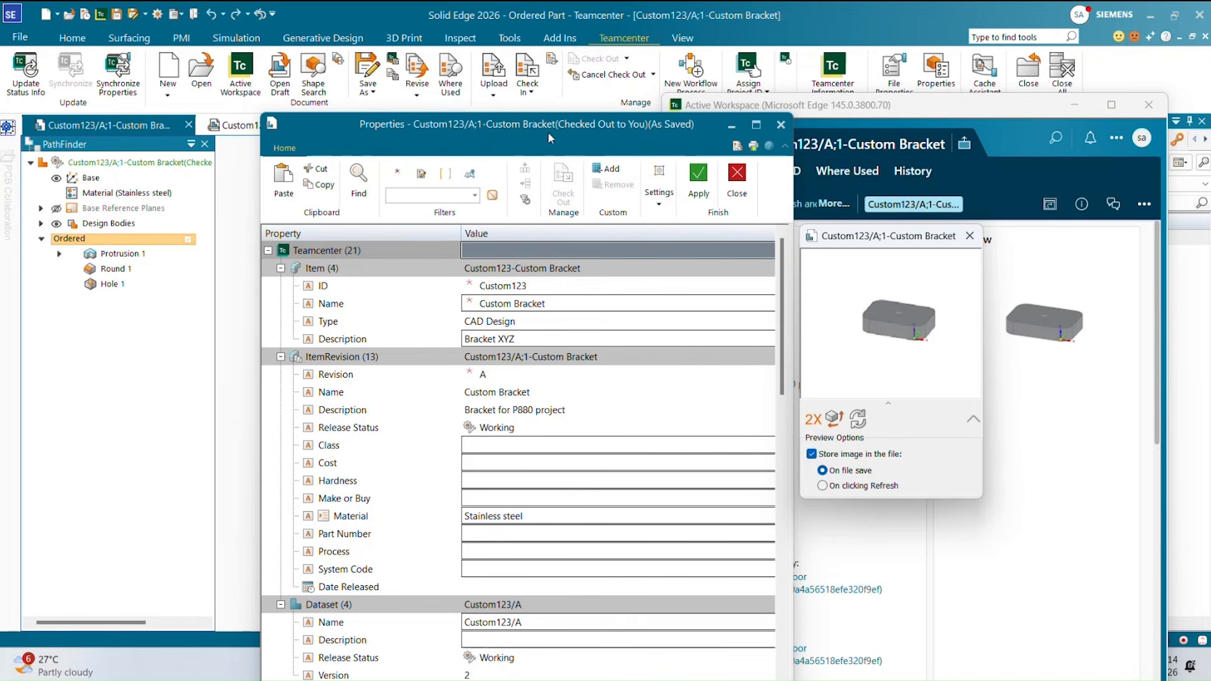
{"action": "left_click", "coordinate": [476, 411]}
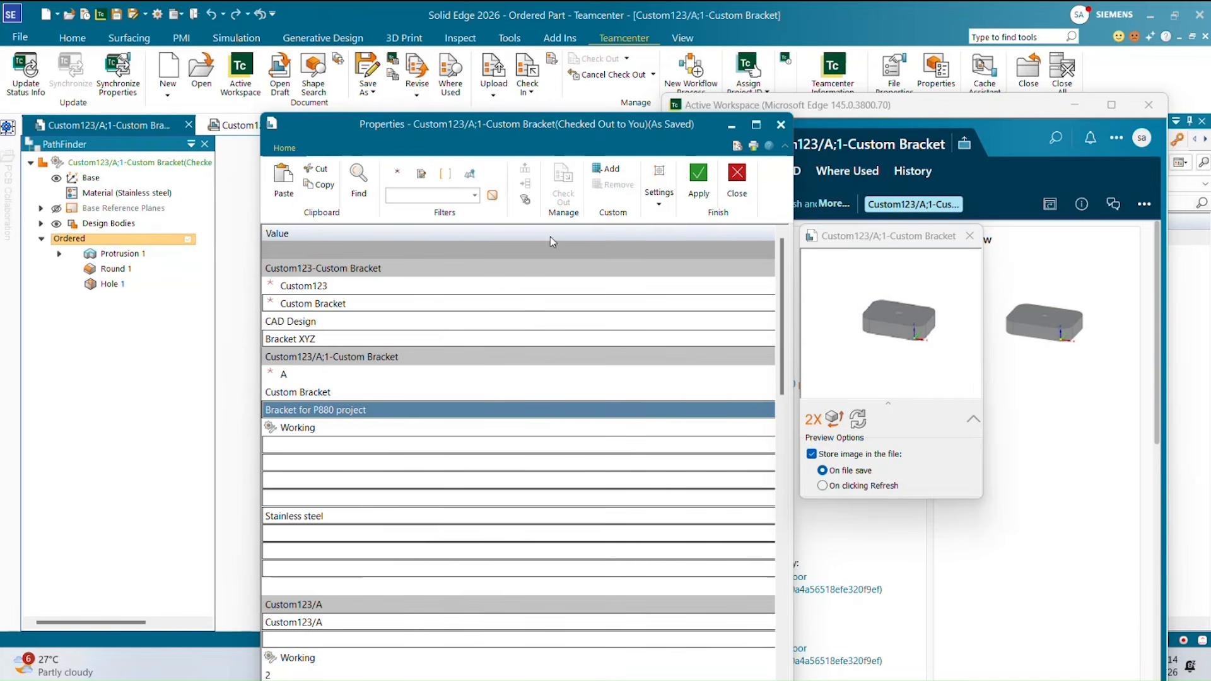
{"action": "left_click_drag", "start_coordinate": [545, 125], "coordinate": [463, 73]}
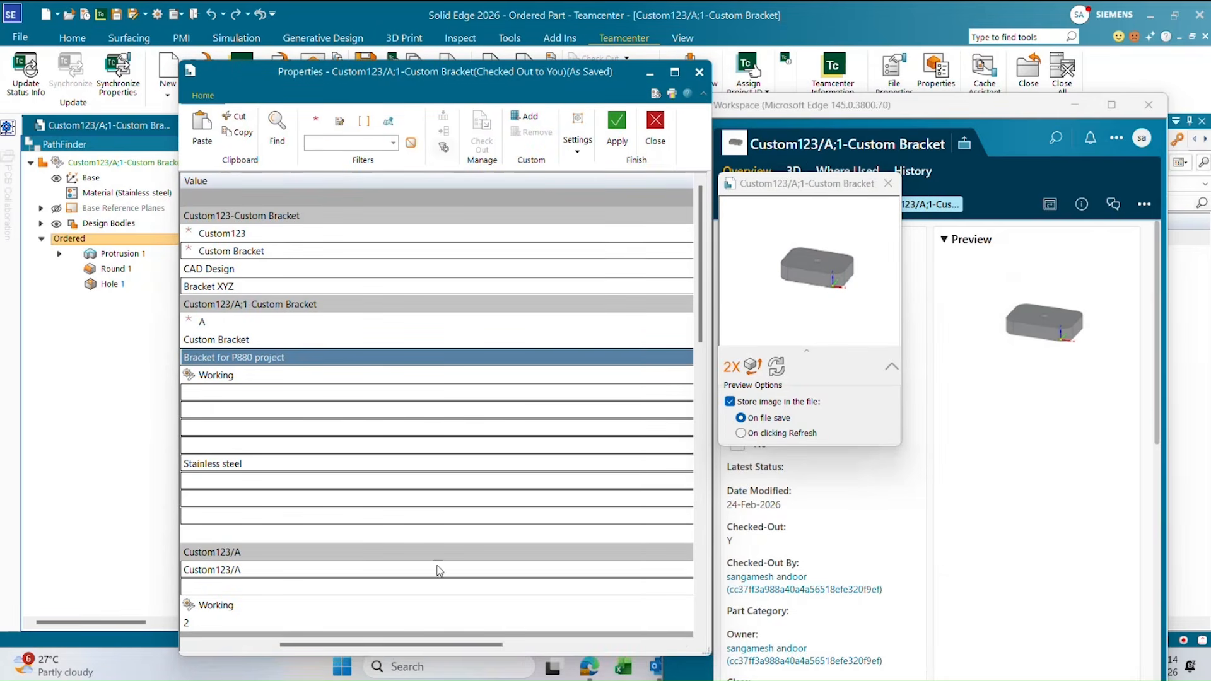
Review the property mappings, owners, and the file and custom properties, and close both the properties dialog and Active Workspace.
{"action": "left_click_drag", "start_coordinate": [445, 649], "coordinate": [625, 650]}
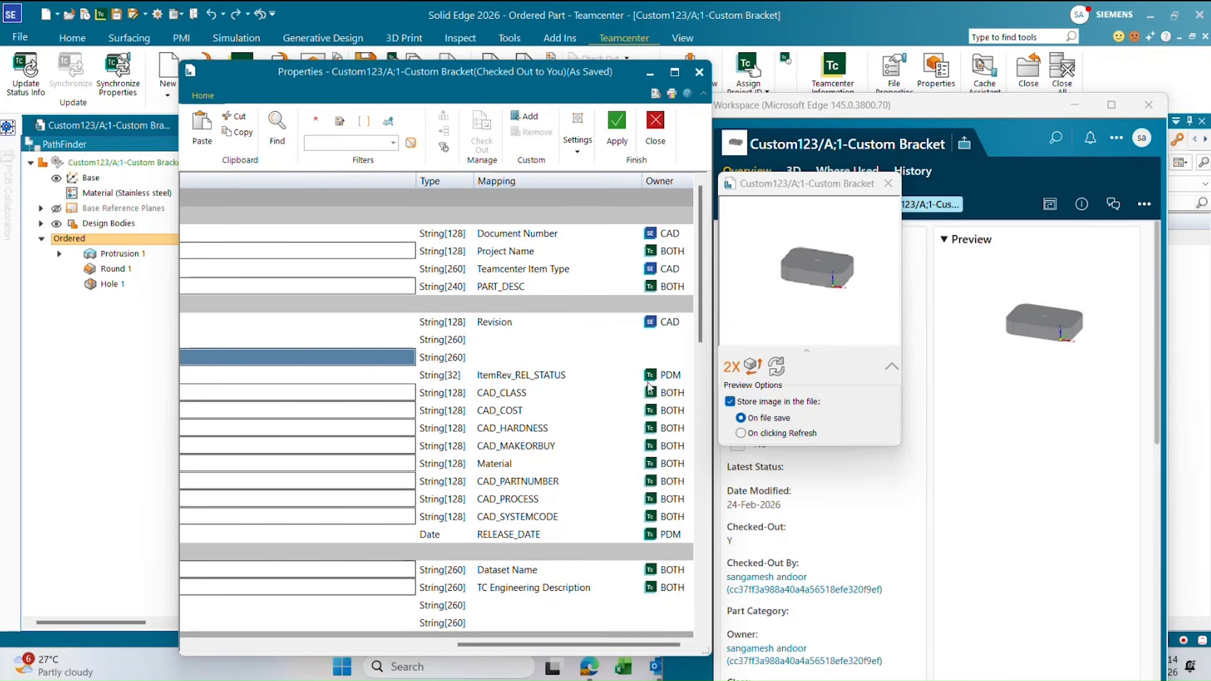
{"action": "left_click_drag", "start_coordinate": [546, 646], "coordinate": [282, 647]}
{"action": "scroll", "coordinate": [460, 365], "scroll_direction": "down", "scroll_amount": 10}
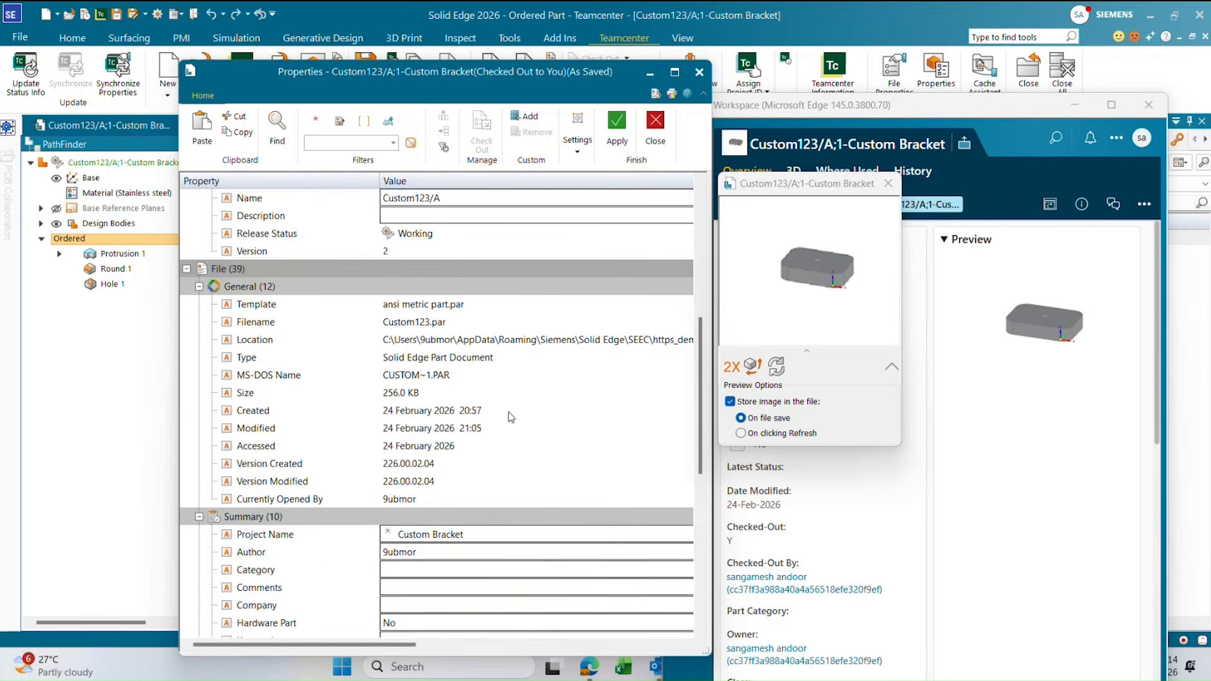
{"action": "scroll", "coordinate": [513, 420], "scroll_direction": "down", "scroll_amount": 4}
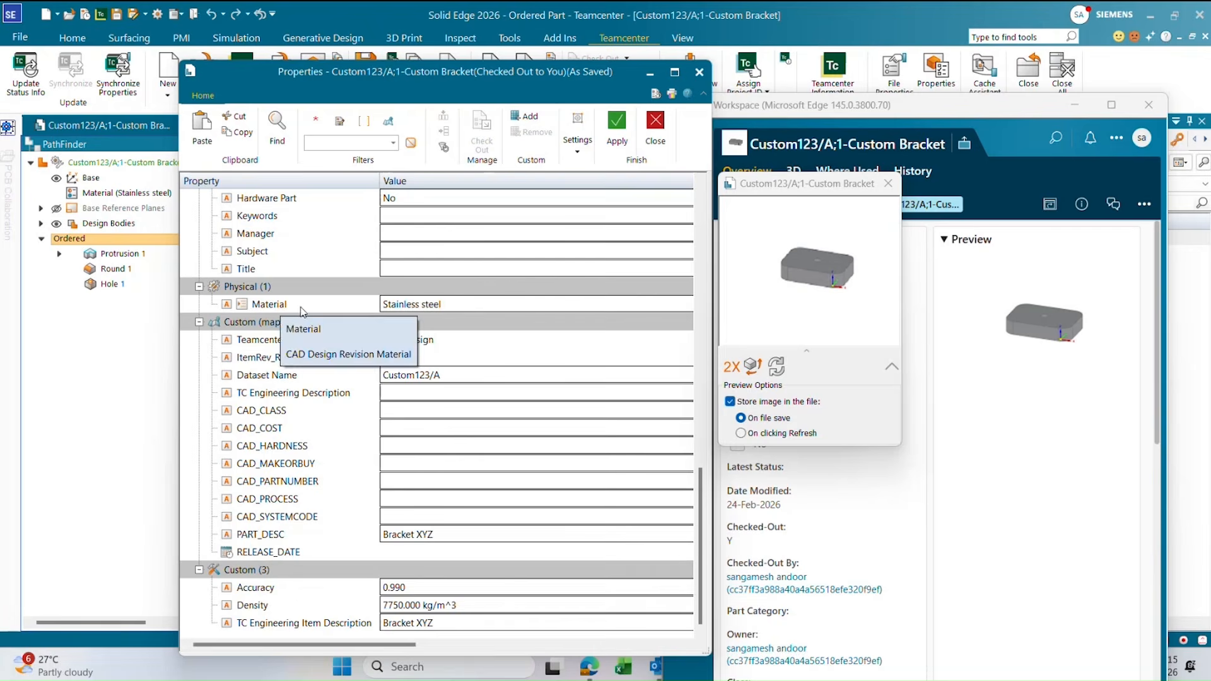
{"action": "left_click", "coordinate": [656, 129]}
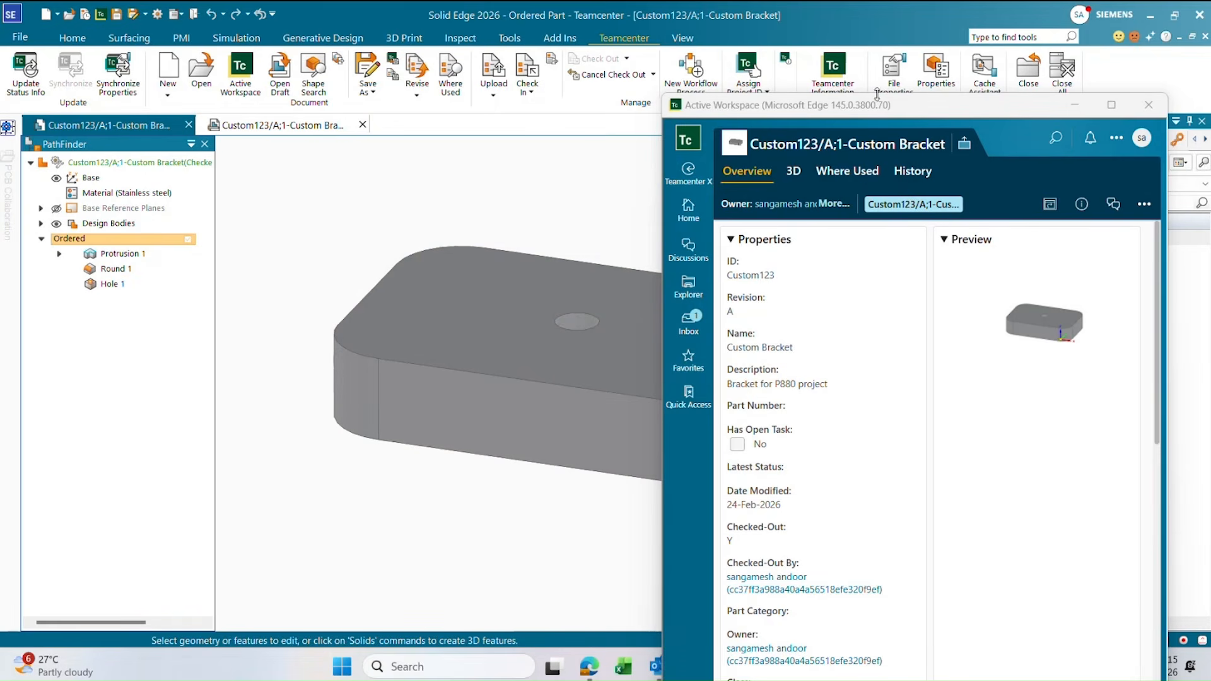
{"action": "left_click", "coordinate": [1148, 105]}
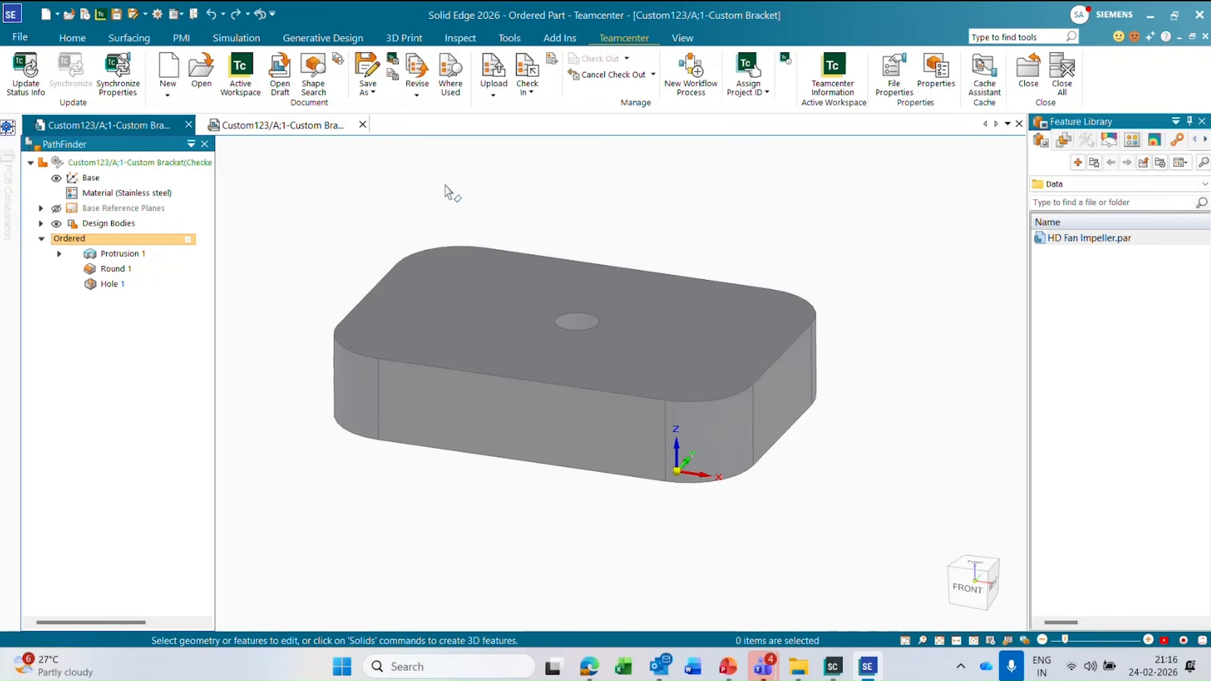
Start Save As for the bracket and its drawing, review the item, dataset, filename and folder columns, and cancel the save.
{"action": "left_click", "coordinate": [368, 88]}
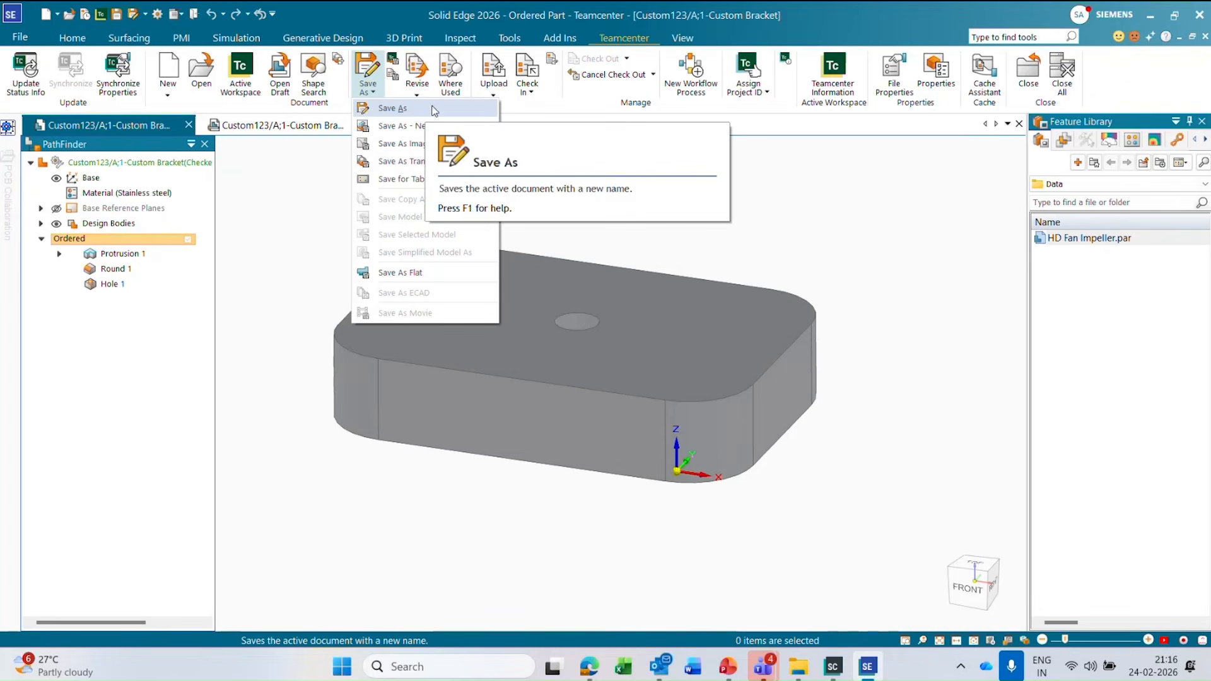
{"action": "left_click", "coordinate": [391, 110]}
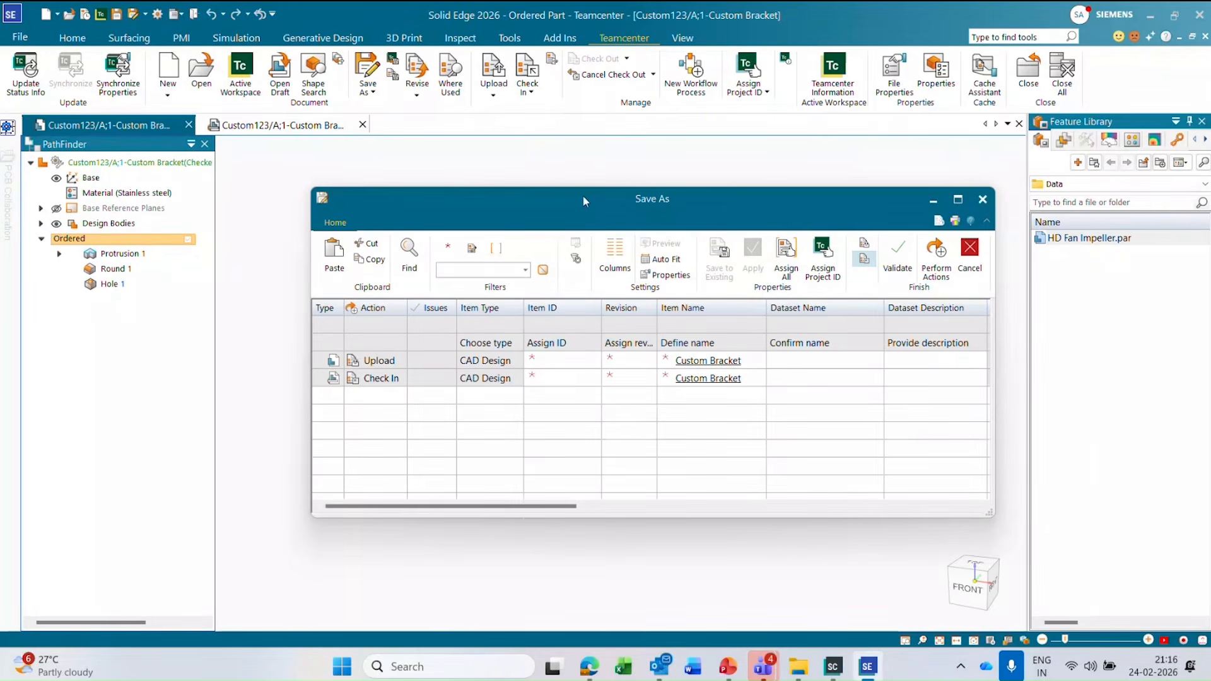
{"action": "left_click_drag", "start_coordinate": [582, 195], "coordinate": [570, 178]}
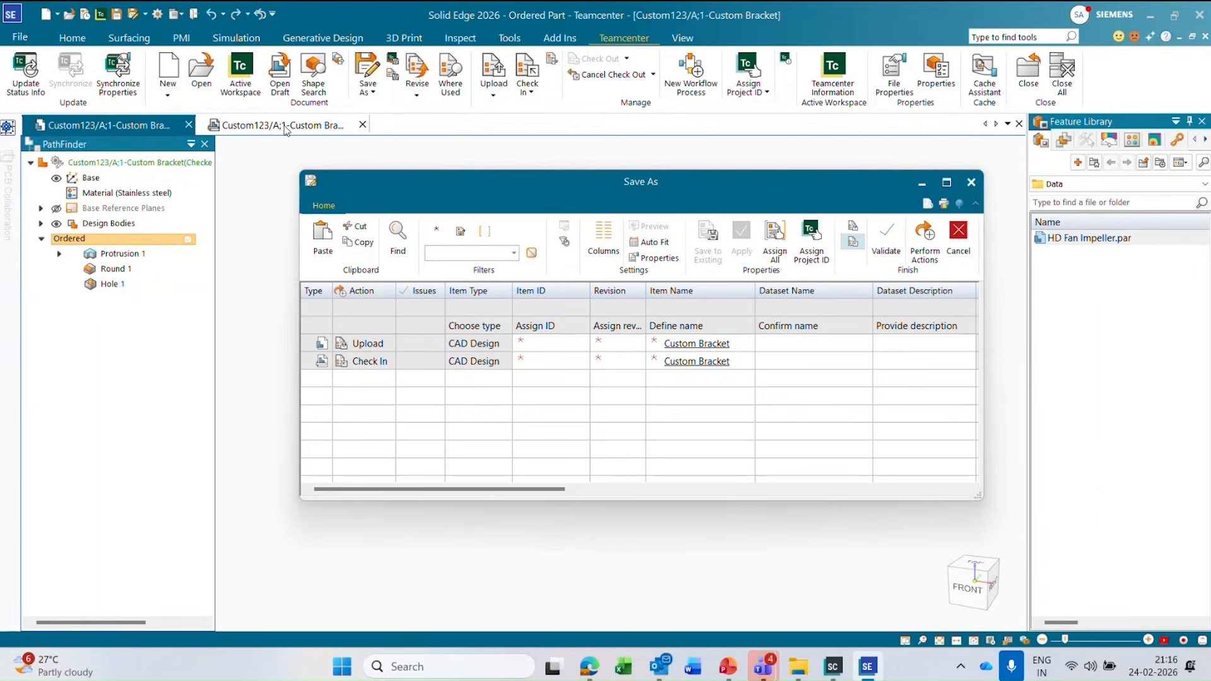
{"action": "left_click_drag", "start_coordinate": [487, 490], "coordinate": [615, 493]}
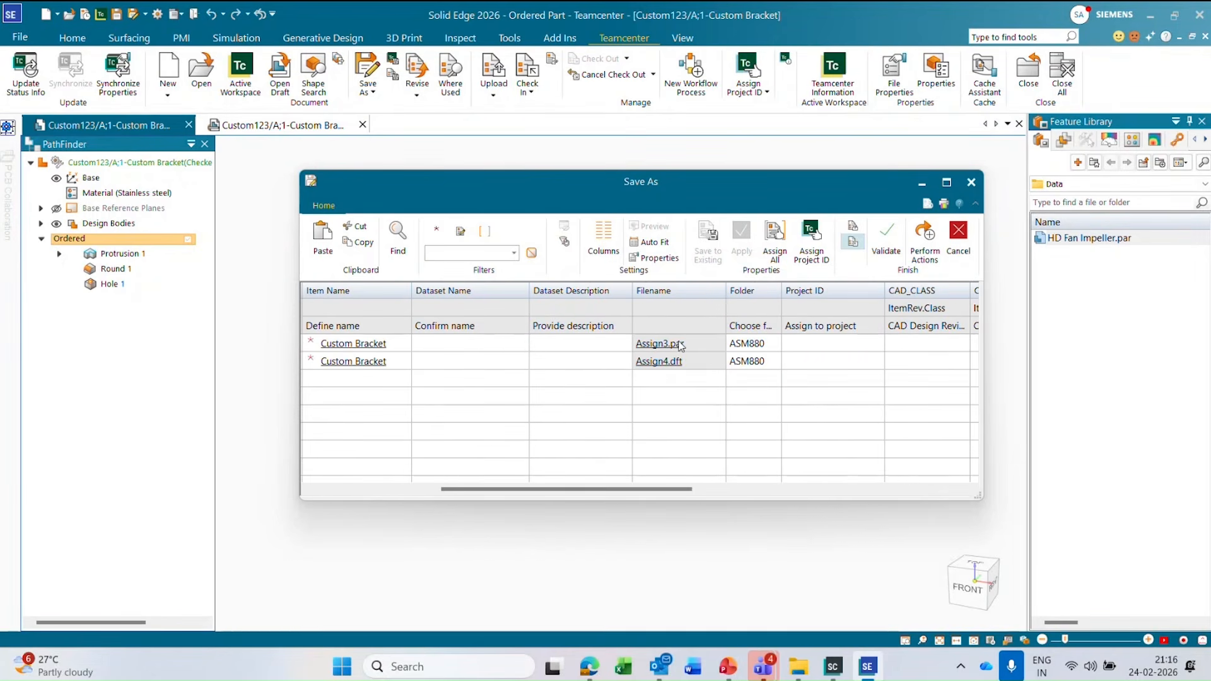
{"action": "left_click_drag", "start_coordinate": [635, 489], "coordinate": [468, 484]}
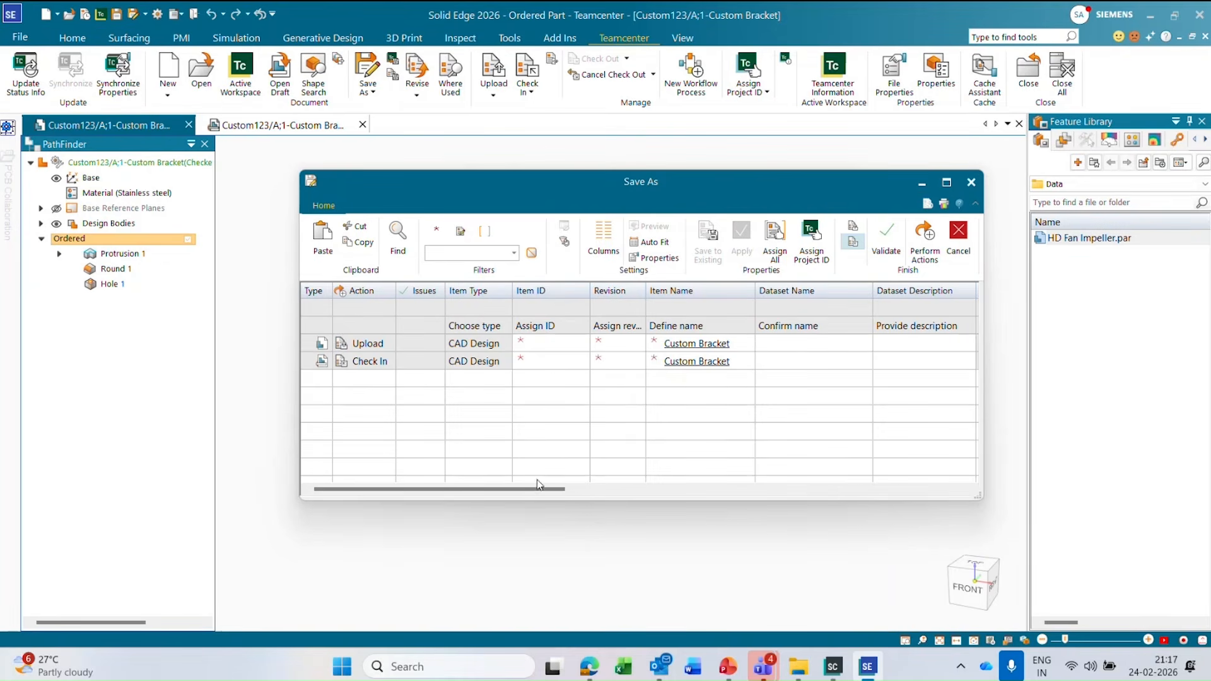
{"action": "left_click_drag", "start_coordinate": [540, 491], "coordinate": [664, 495]}
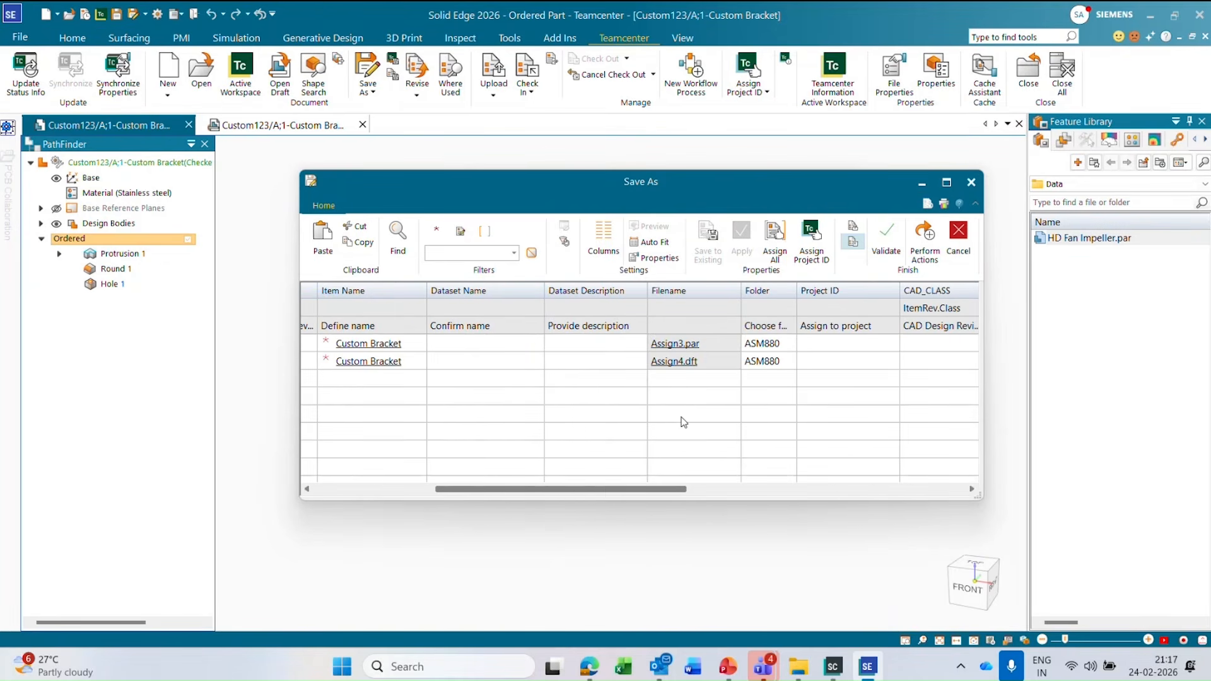
{"action": "left_click", "coordinate": [958, 243]}
{"action": "left_click", "coordinate": [713, 381]}
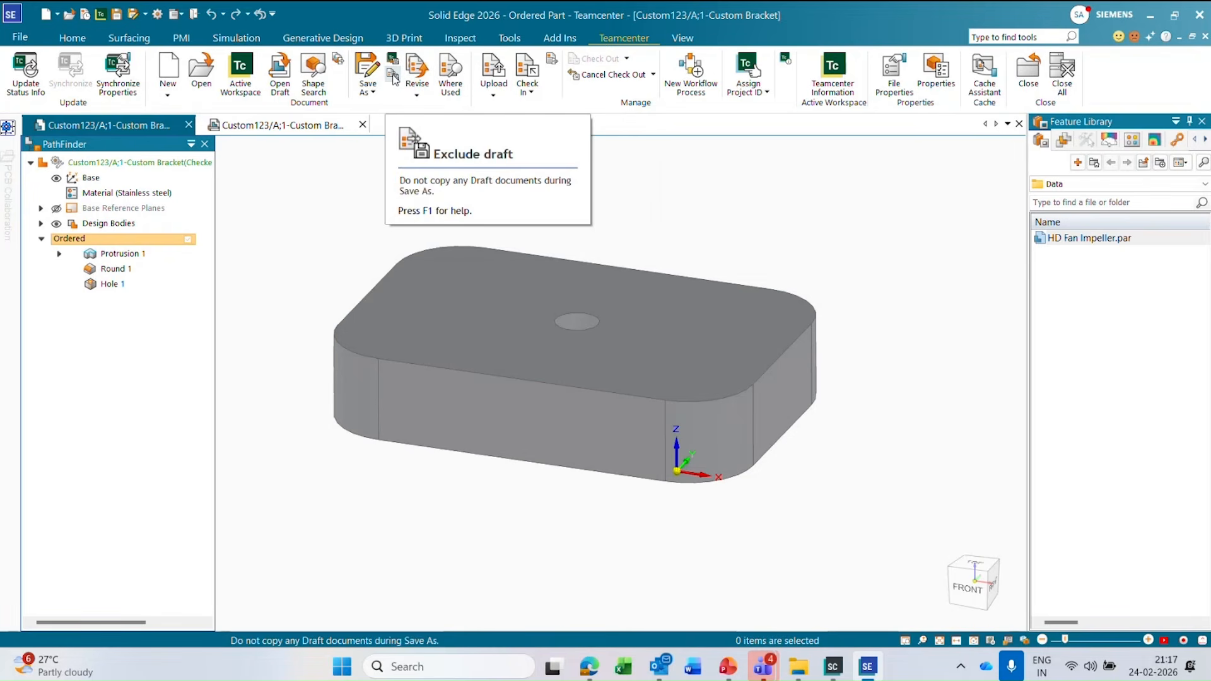
Exclude drafts from Save As, review the item, filename and folder columns for the bracket part alone, and cancel.
{"action": "left_click", "coordinate": [372, 93]}
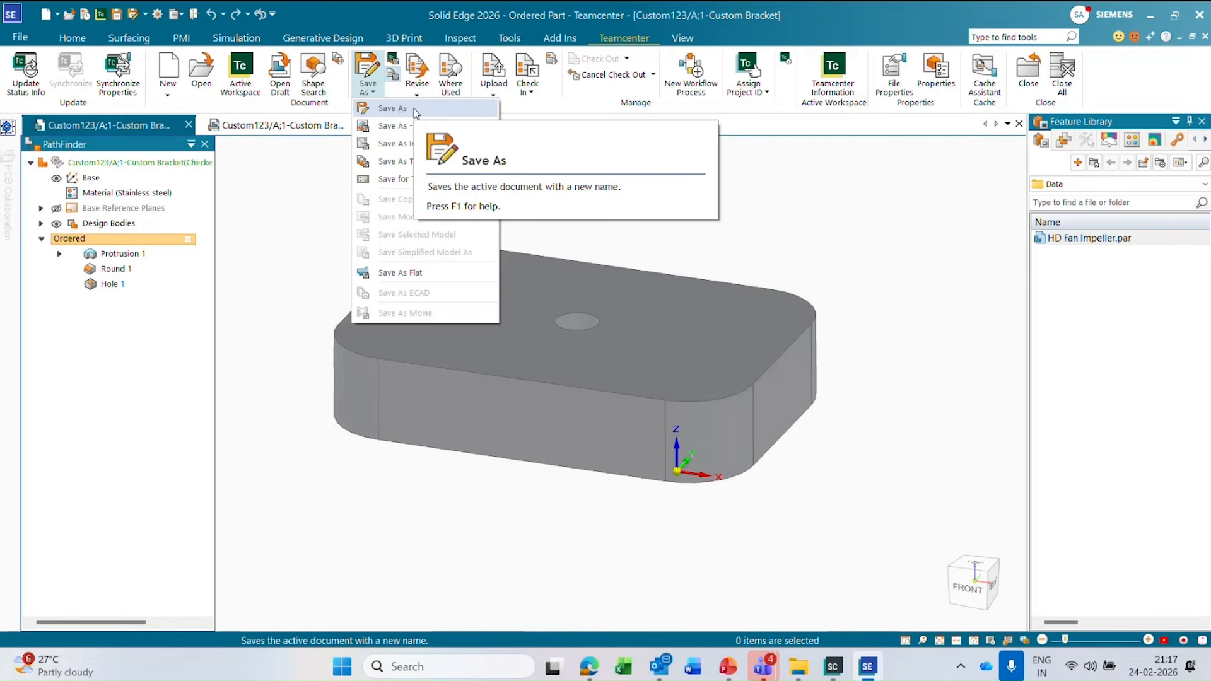
{"action": "left_click", "coordinate": [395, 108]}
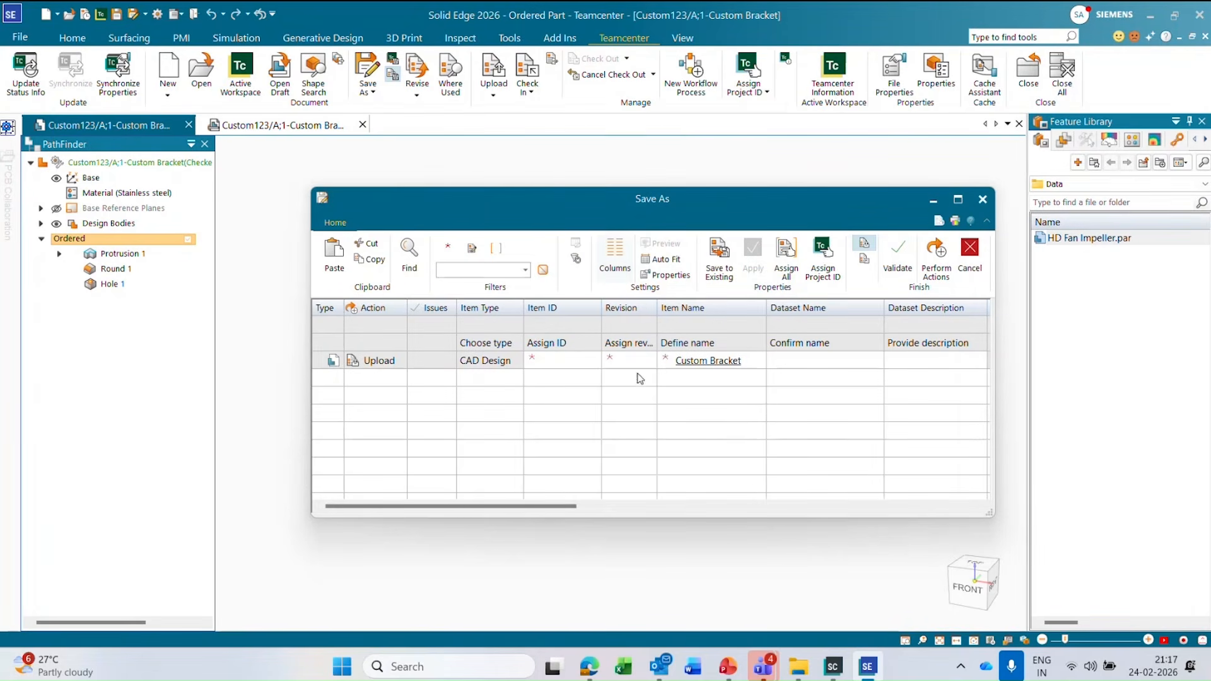
{"action": "left_click_drag", "start_coordinate": [576, 507], "coordinate": [694, 512]}
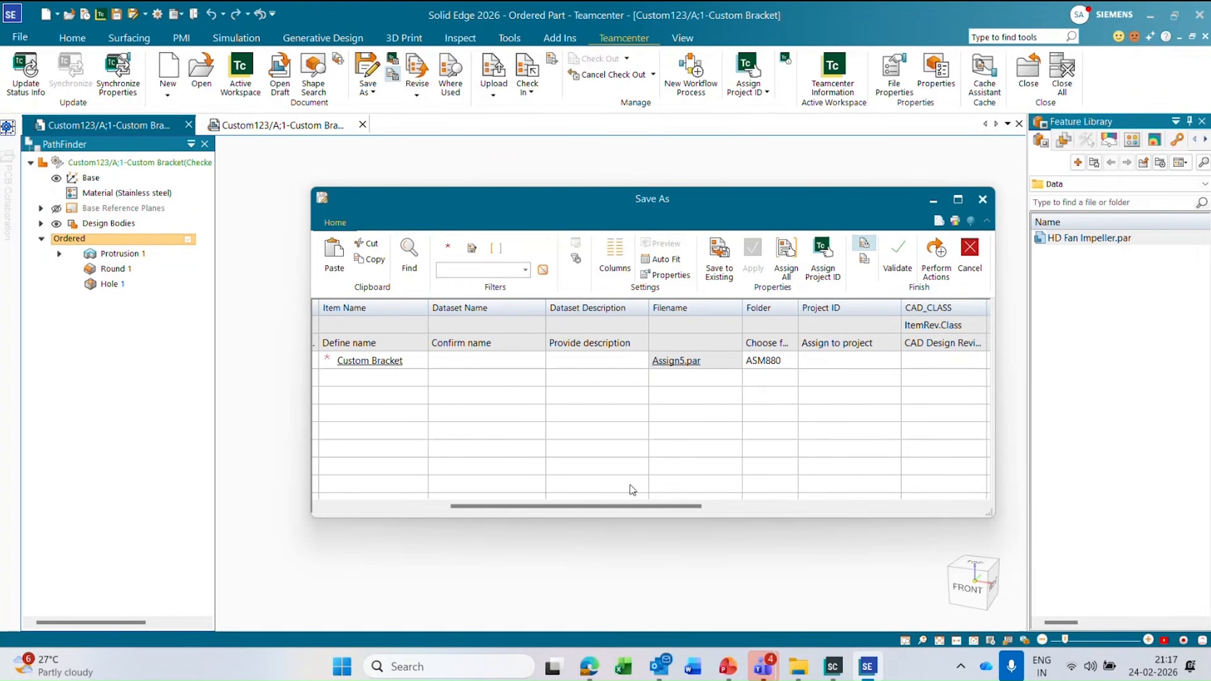
{"action": "left_click_drag", "start_coordinate": [636, 510], "coordinate": [522, 510]}
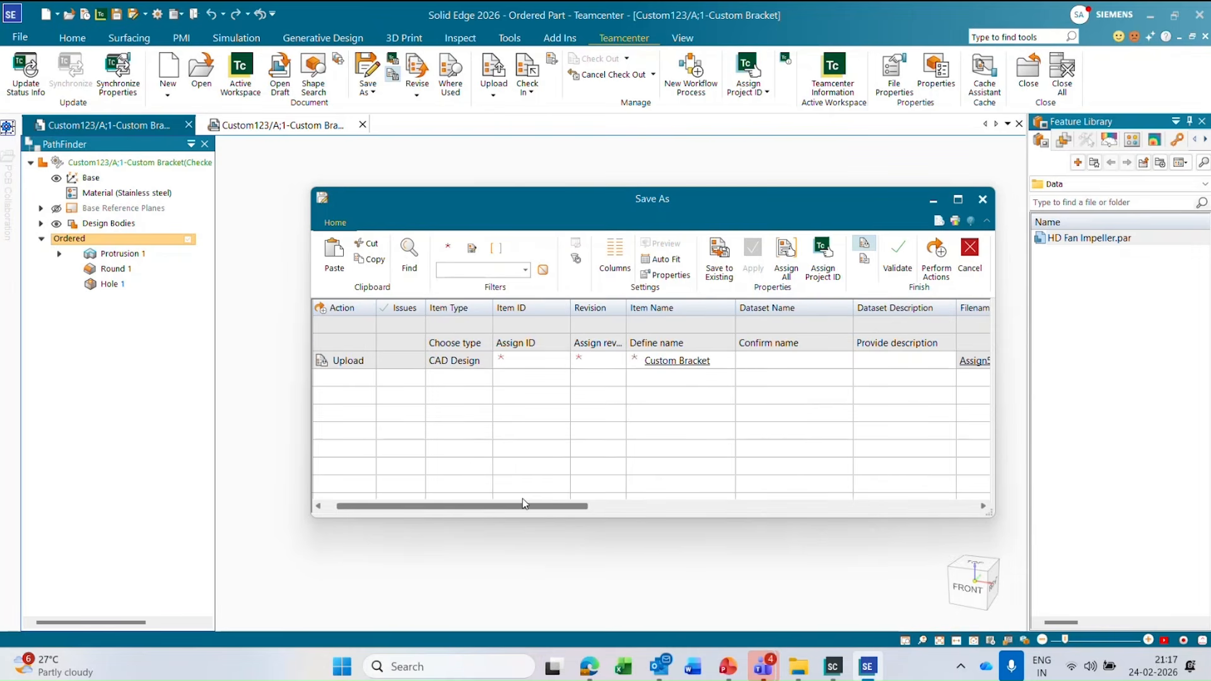
{"action": "left_click", "coordinate": [969, 256]}
{"action": "left_click", "coordinate": [689, 379]}
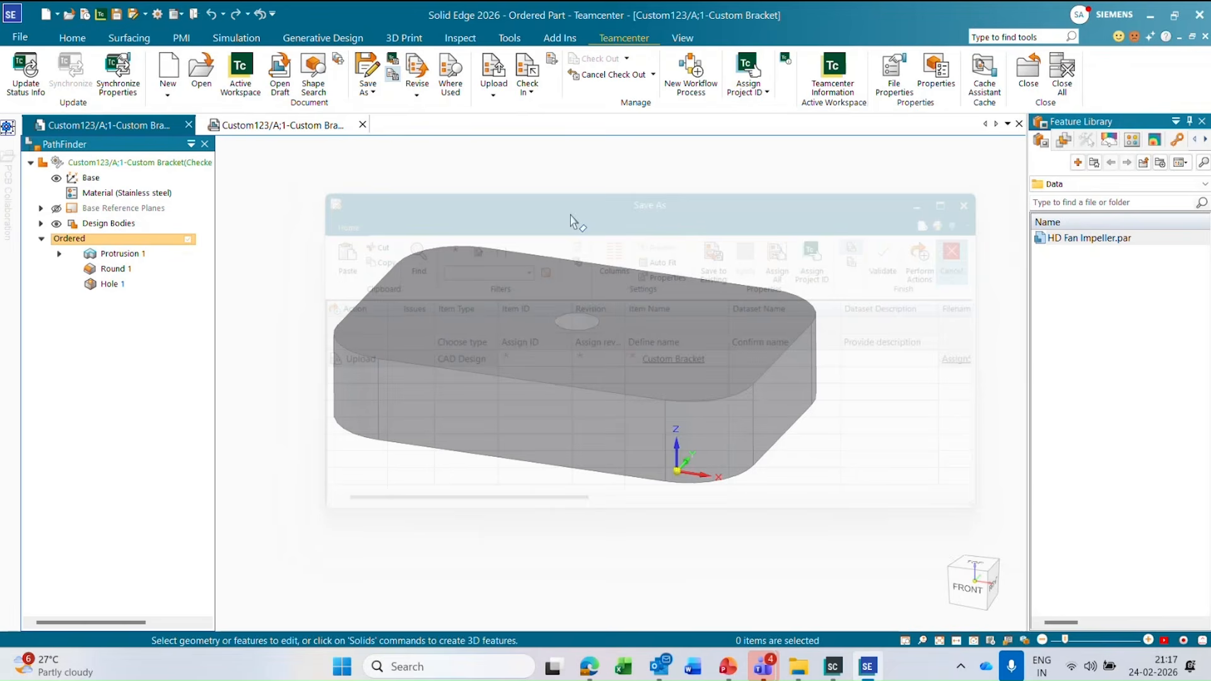
Start Save As - New Item for the bracket and its drawing, check the Item Type selection, and cancel.
{"action": "left_click", "coordinate": [372, 93]}
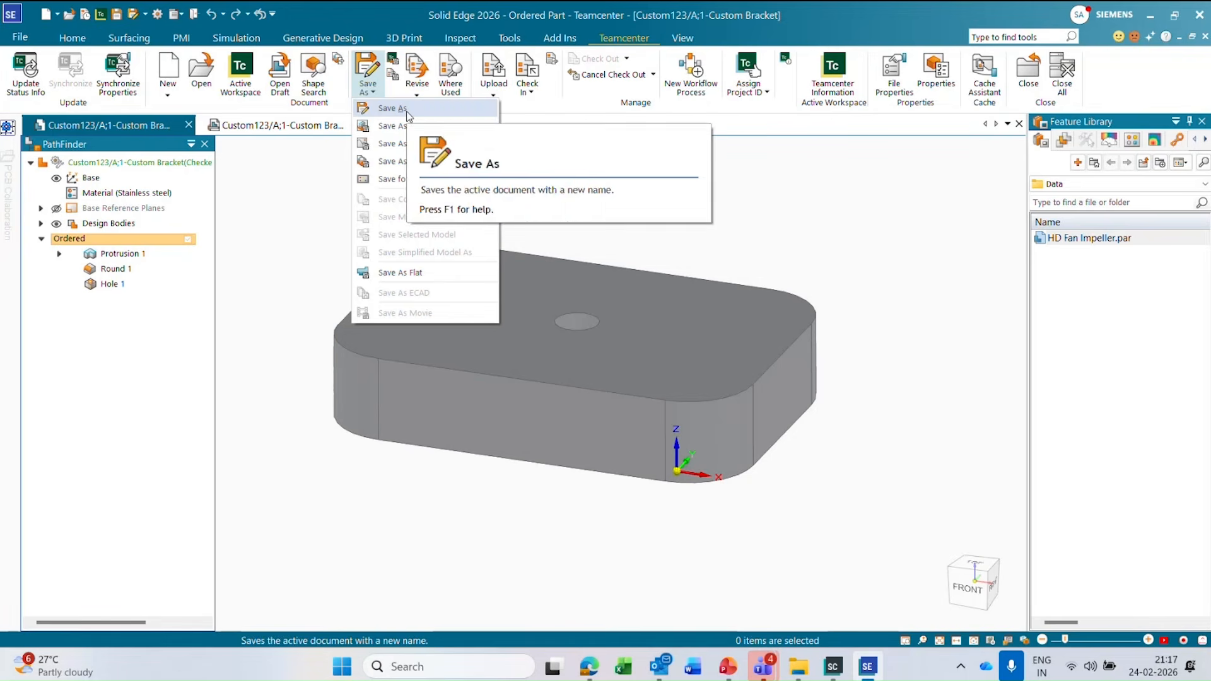
{"action": "left_click", "coordinate": [412, 126]}
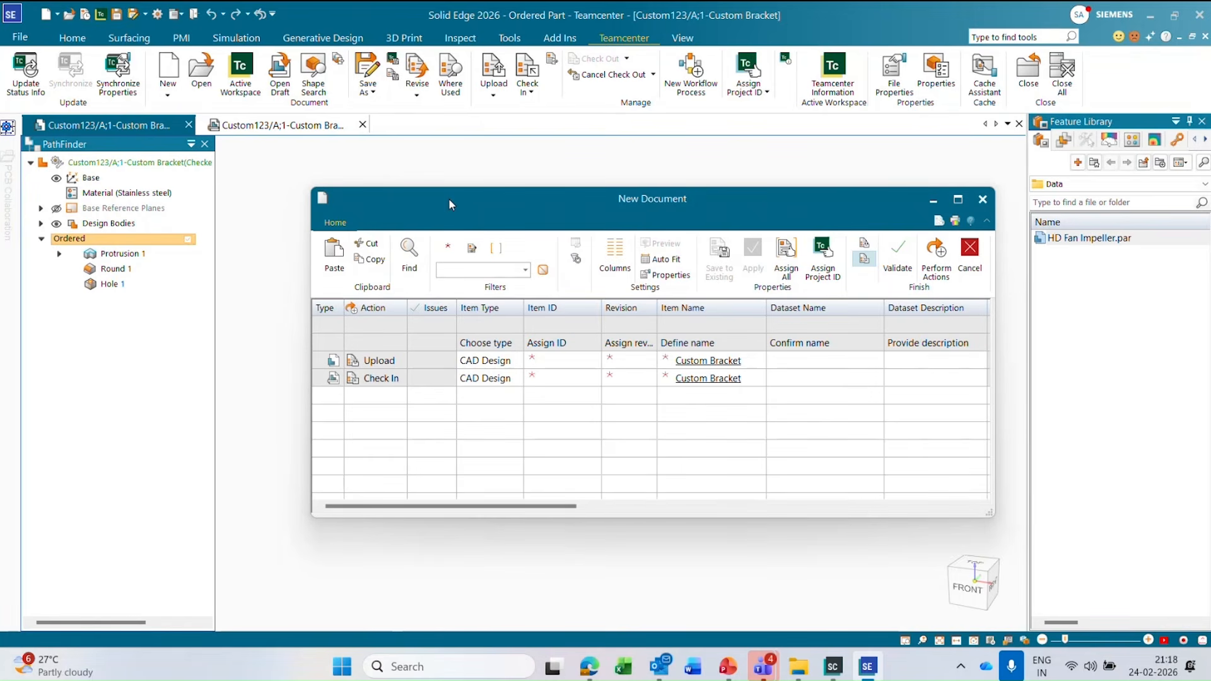
{"action": "left_click", "coordinate": [512, 366]}
{"action": "left_click", "coordinate": [515, 363]}
{"action": "left_click", "coordinate": [515, 370]}
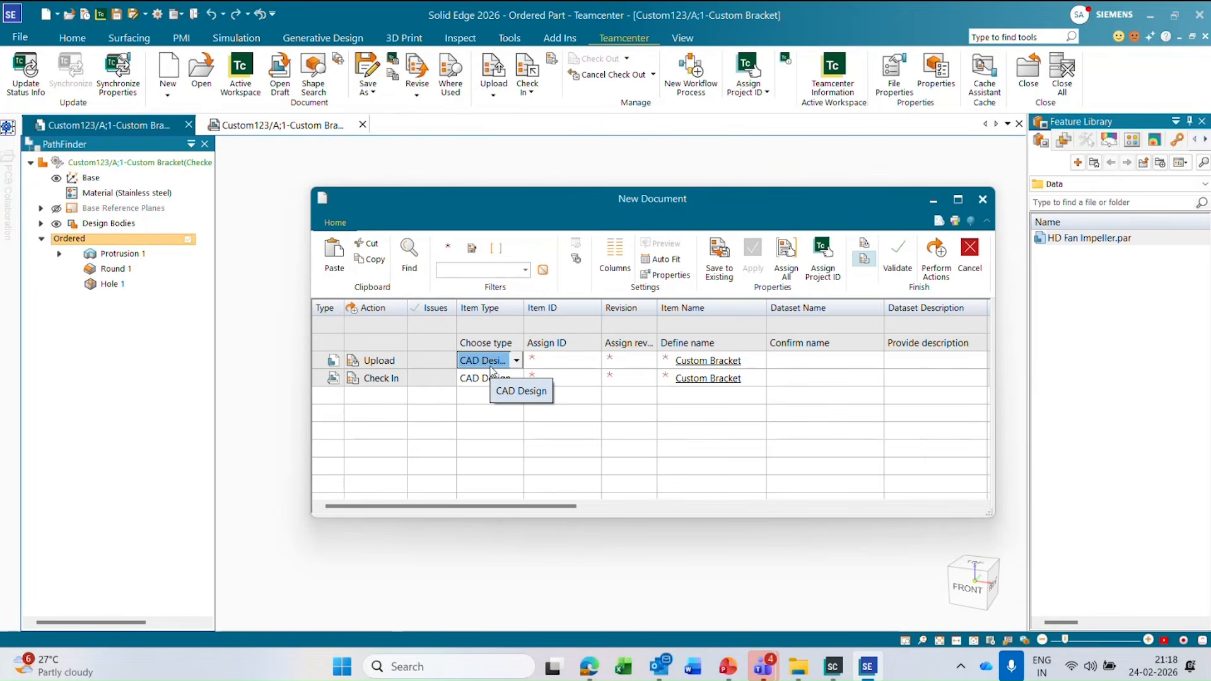
{"action": "left_click", "coordinate": [960, 254]}
{"action": "left_click", "coordinate": [730, 379]}
Reopen the regular Save As with drafts excluded, check the part's fixed item type entry, and cancel the save.
{"action": "left_click", "coordinate": [370, 92]}
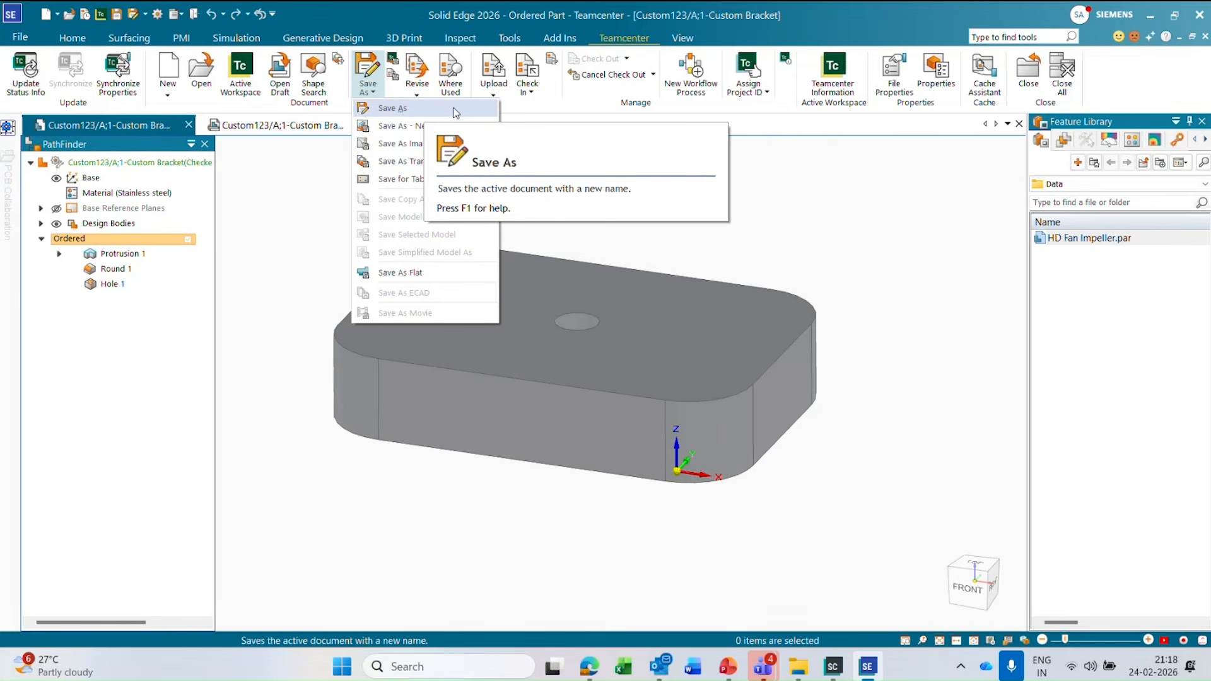
{"action": "left_click", "coordinate": [531, 108]}
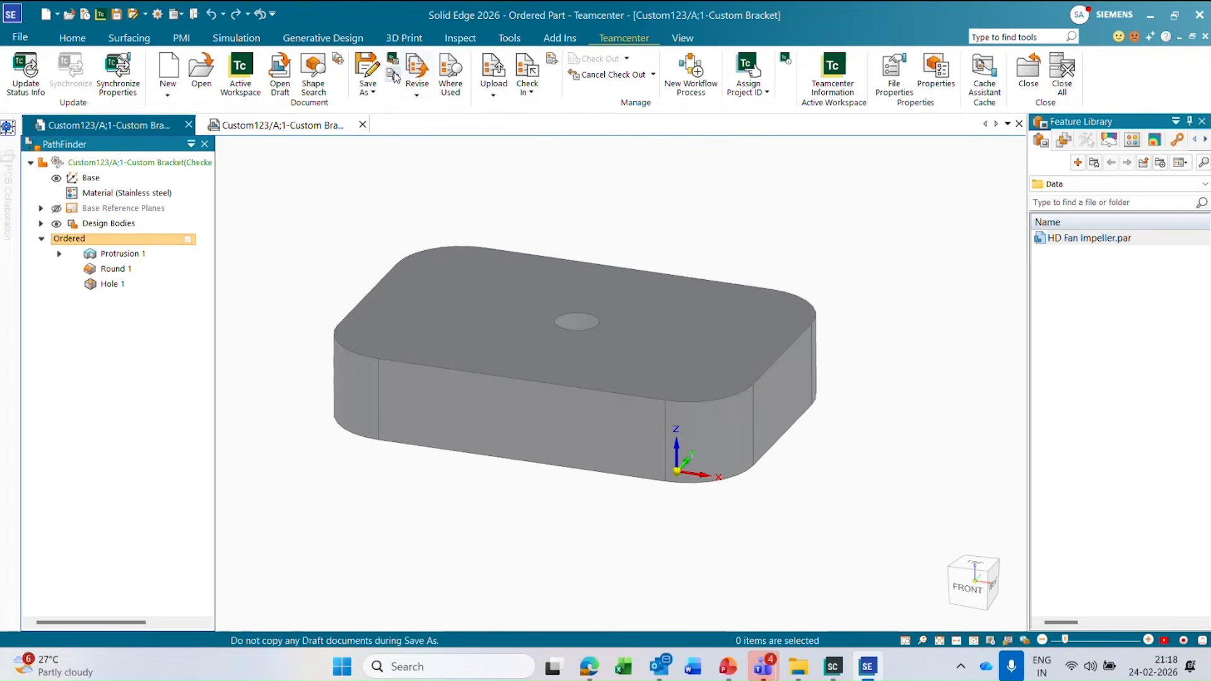
{"action": "left_click", "coordinate": [368, 89]}
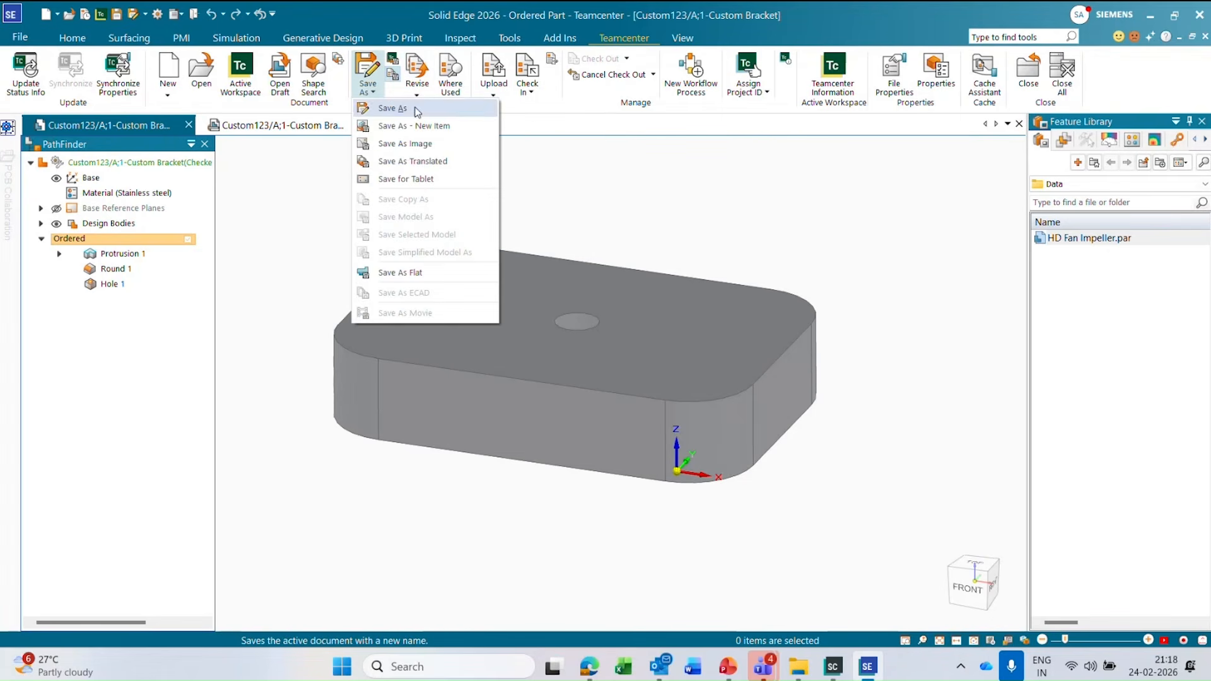
{"action": "left_click", "coordinate": [417, 111]}
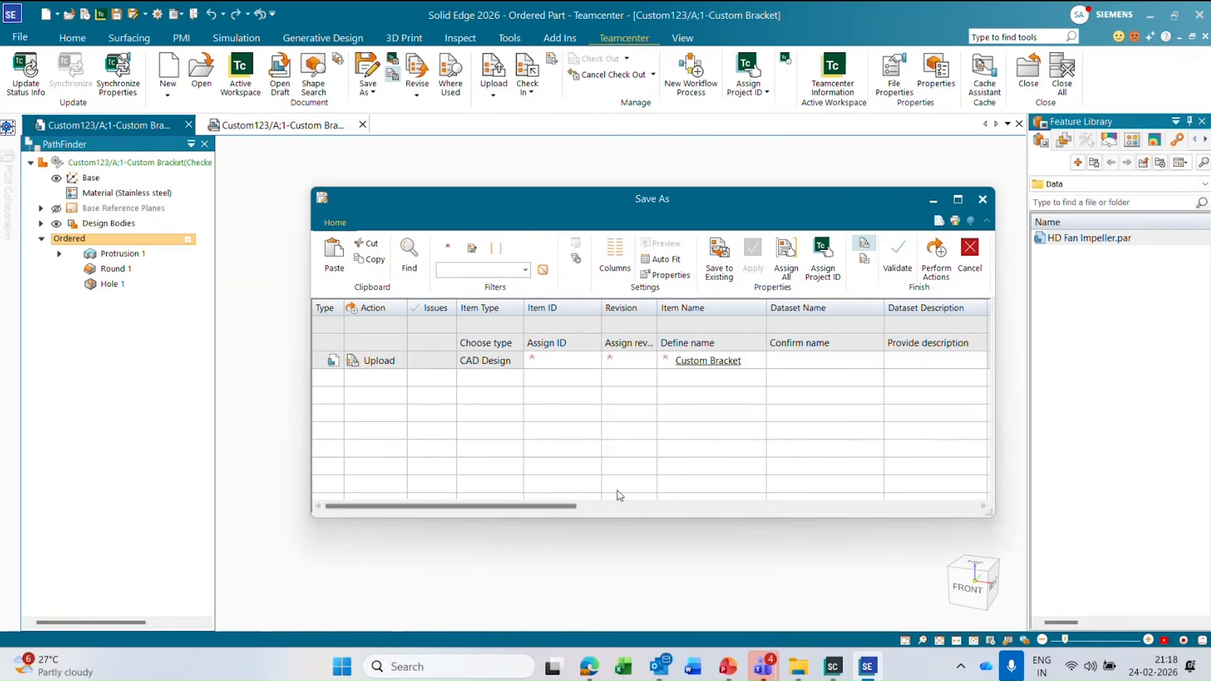
{"action": "left_click", "coordinate": [971, 265]}
{"action": "left_click", "coordinate": [730, 379]}
Check the Save As - New Item entries with drafts excluded, and cancel without saving the new document.
{"action": "left_click", "coordinate": [374, 93]}
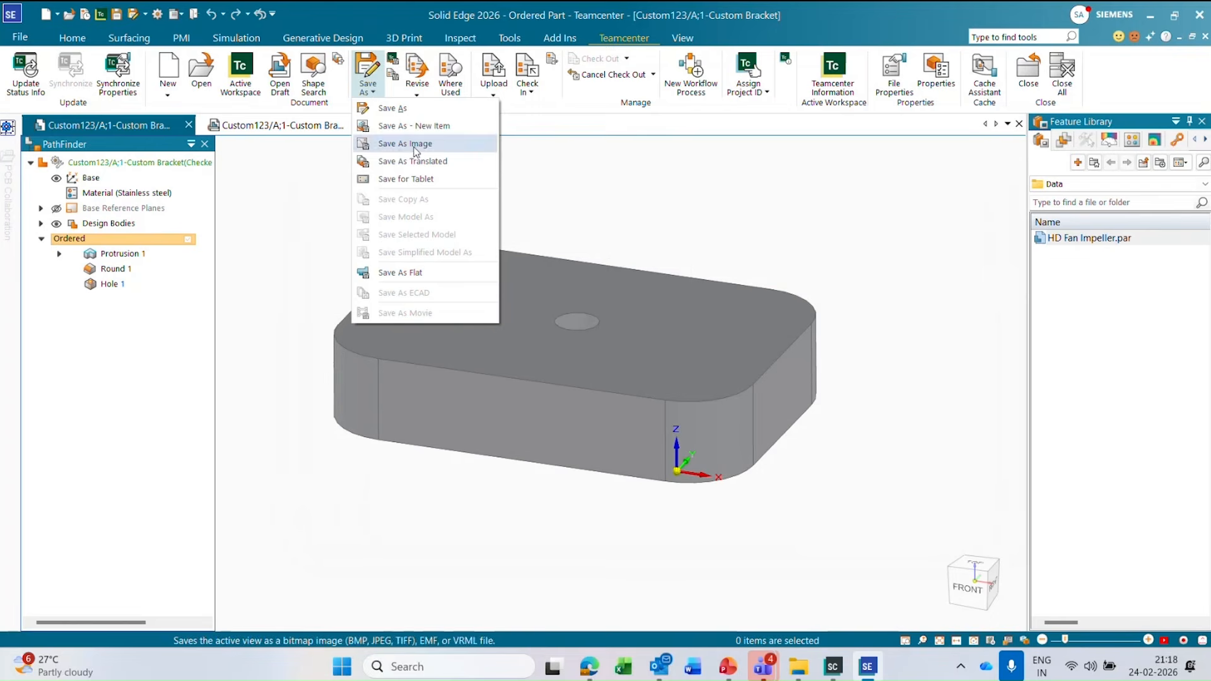
{"action": "left_click", "coordinate": [393, 73]}
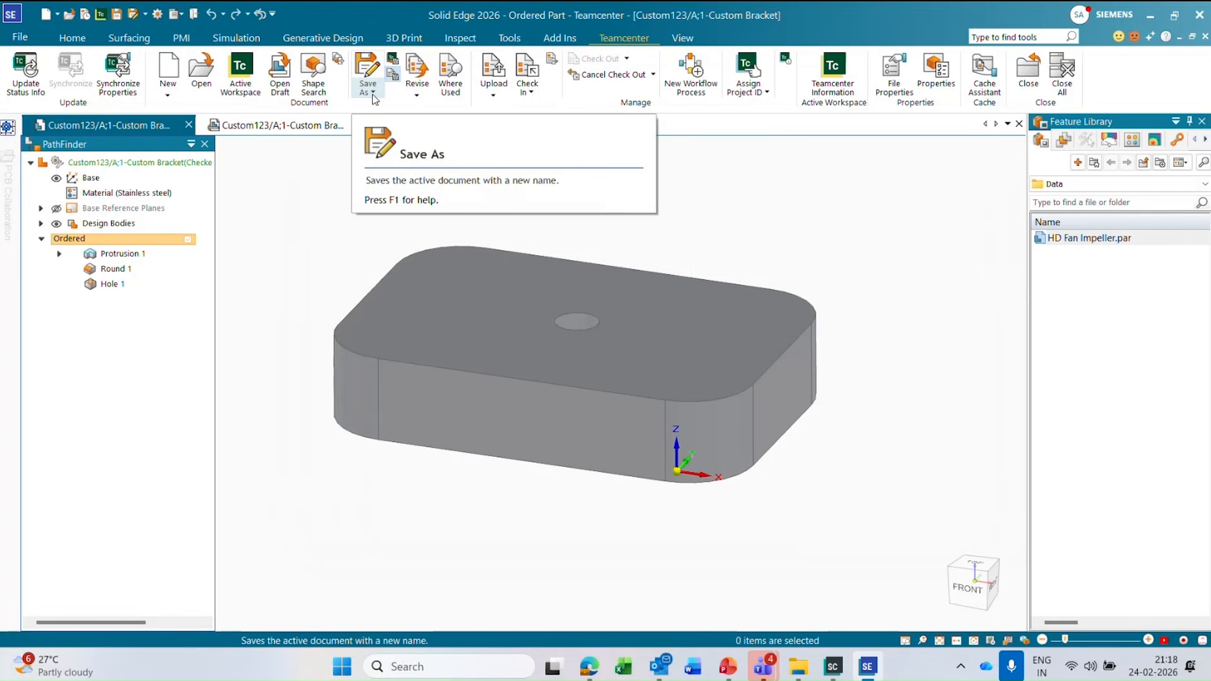
{"action": "left_click", "coordinate": [374, 95]}
{"action": "left_click", "coordinate": [402, 128]}
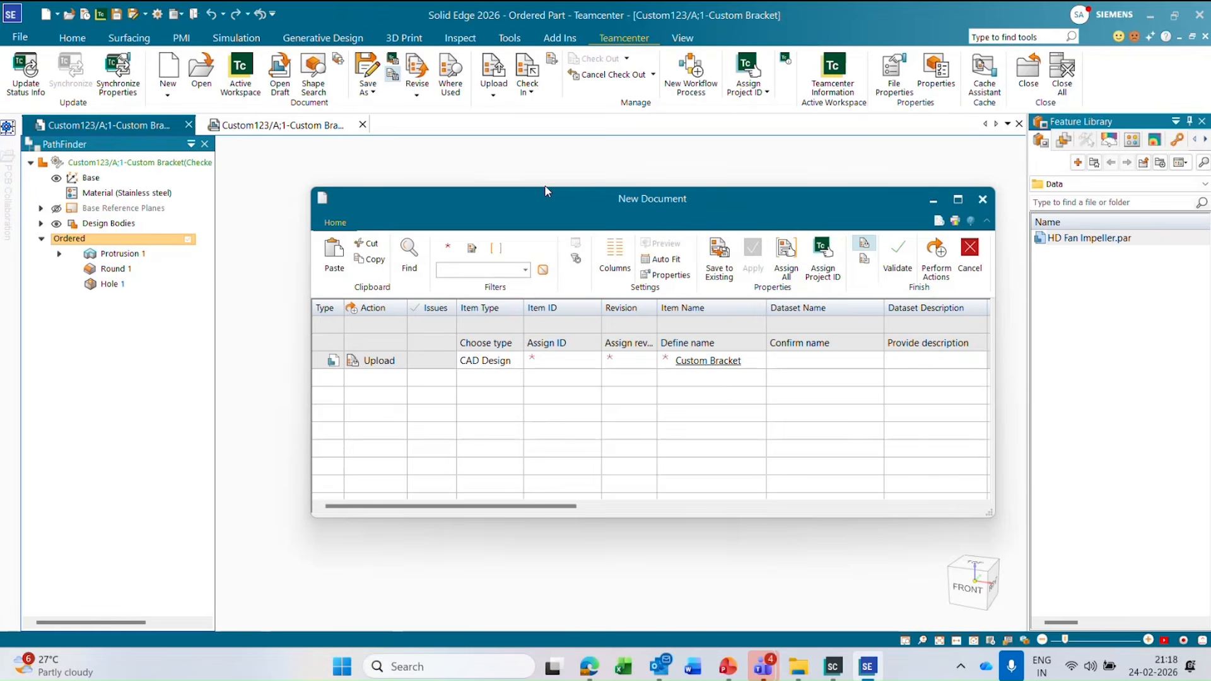
{"action": "left_click", "coordinate": [970, 259]}
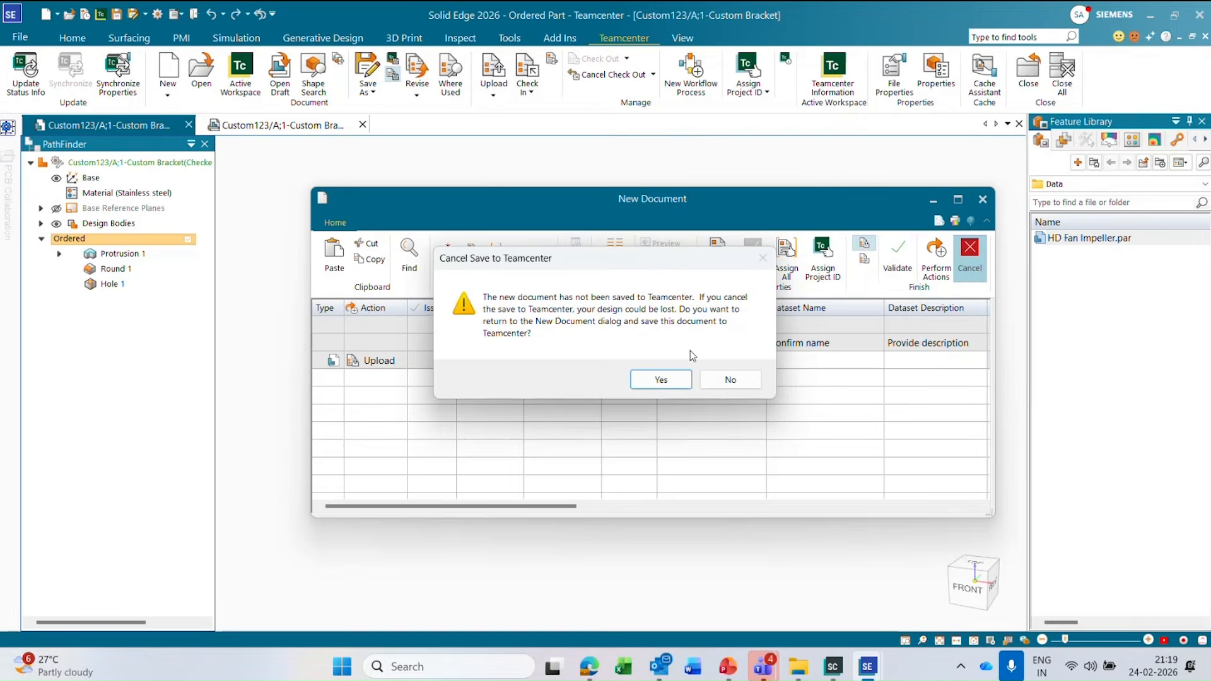
{"action": "left_click", "coordinate": [730, 379]}
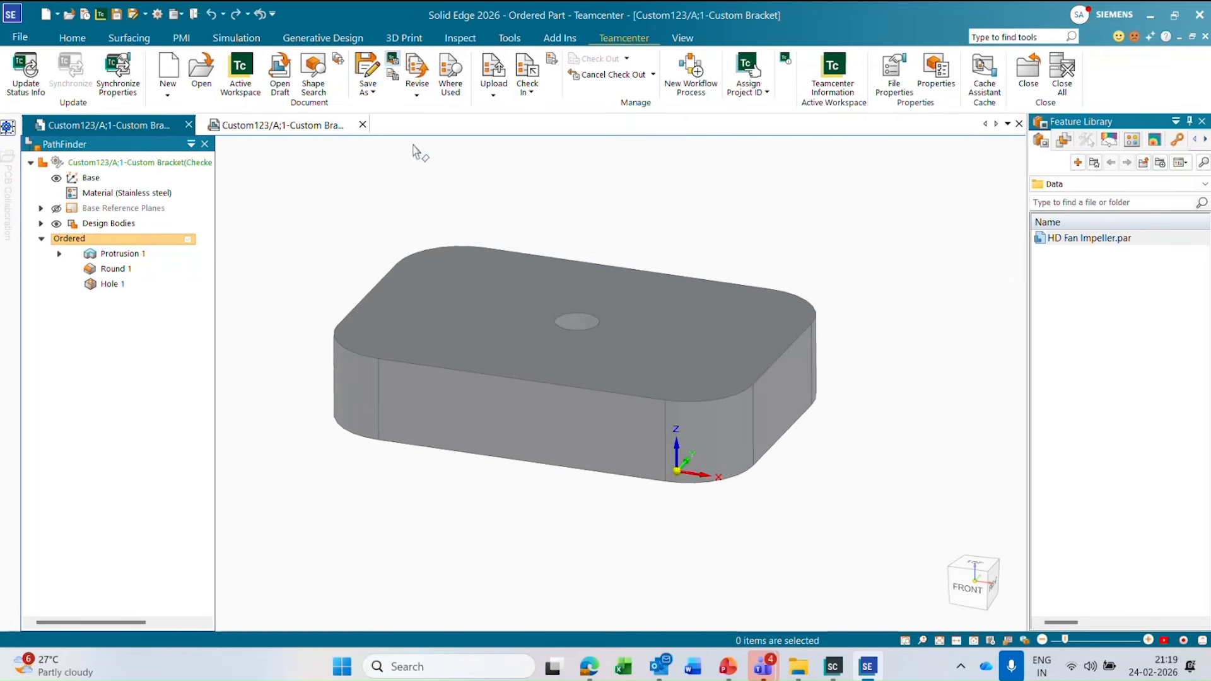
Start Save As with the drawing included and automatically assign all IDs, revisions and dataset names to both rows.
{"action": "left_click", "coordinate": [367, 87]}
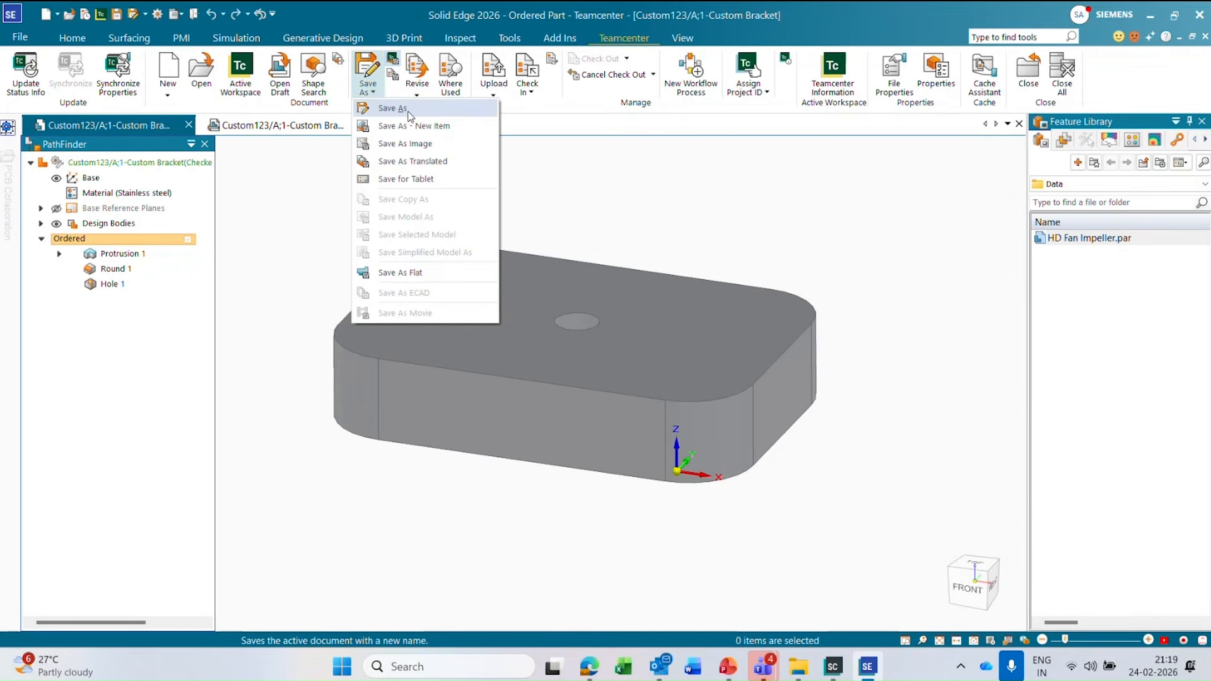
{"action": "left_click", "coordinate": [391, 114]}
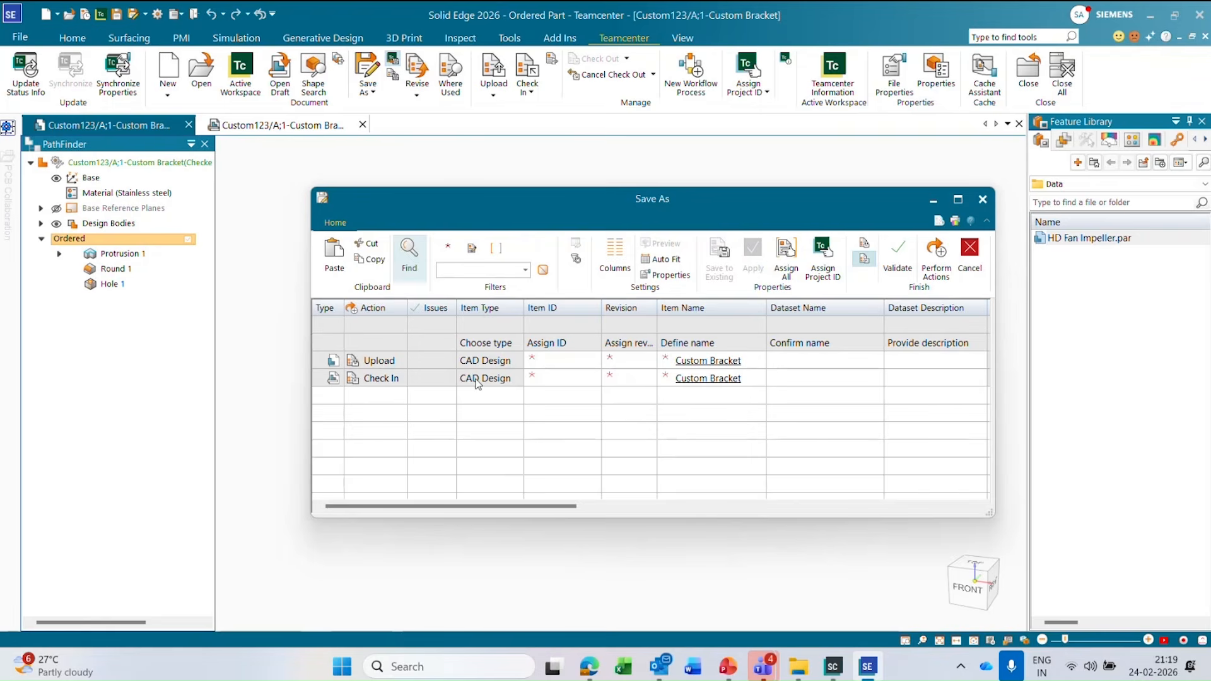
{"action": "left_click", "coordinate": [787, 263]}
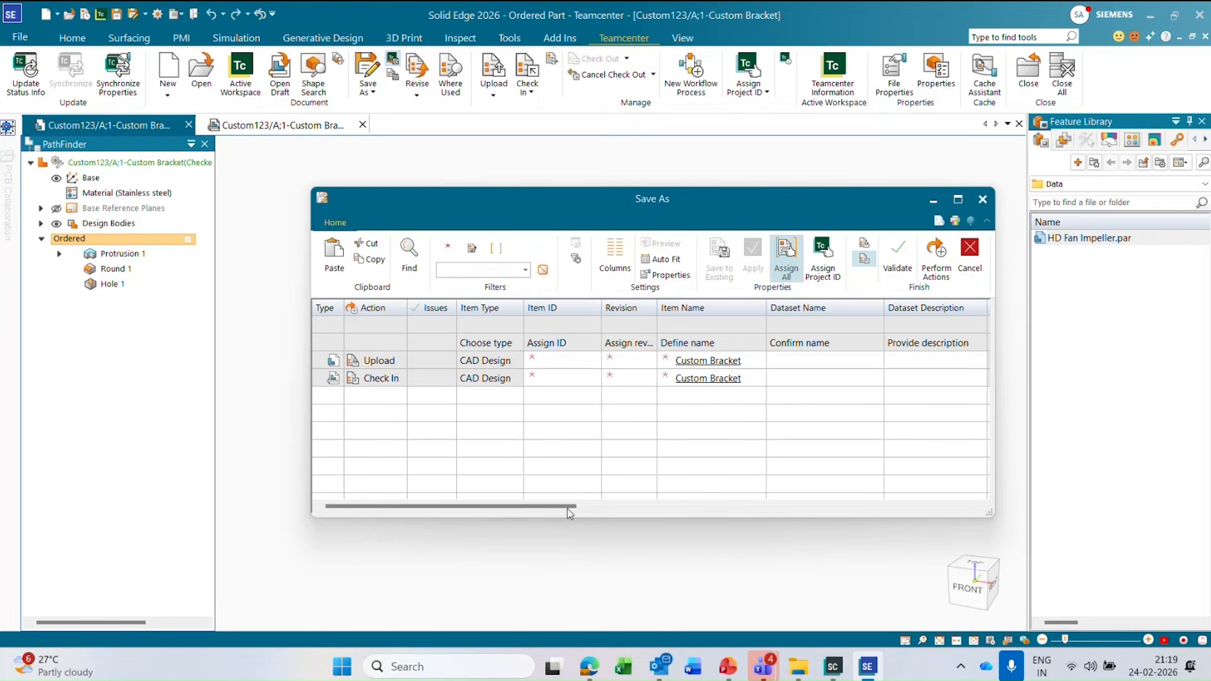
Set the Item Name of both the part and the drawing to "Custom Bracket 123".
{"action": "left_click_drag", "start_coordinate": [566, 509], "coordinate": [643, 509]}
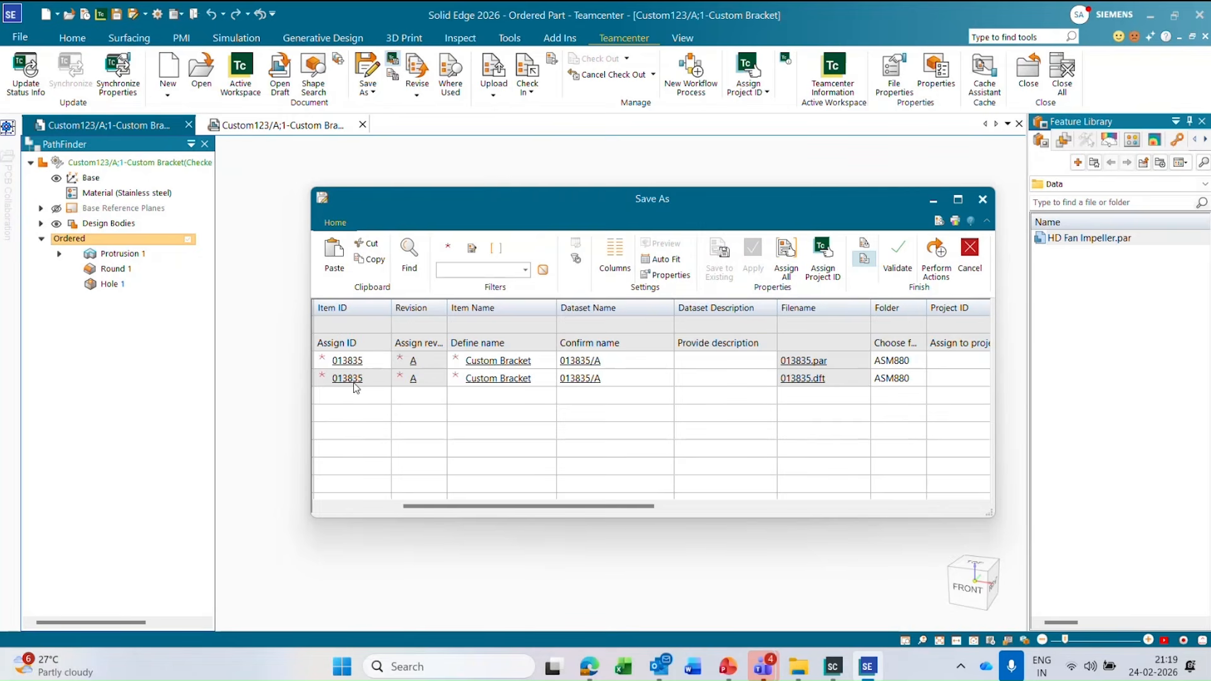
{"action": "mouse_move", "coordinate": [604, 508]}
{"action": "left_mouse_down"}
{"action": "mouse_move", "coordinate": [670, 509]}
{"action": "mouse_move", "coordinate": [615, 508]}
{"action": "left_mouse_up"}
{"action": "left_click", "coordinate": [507, 359]}
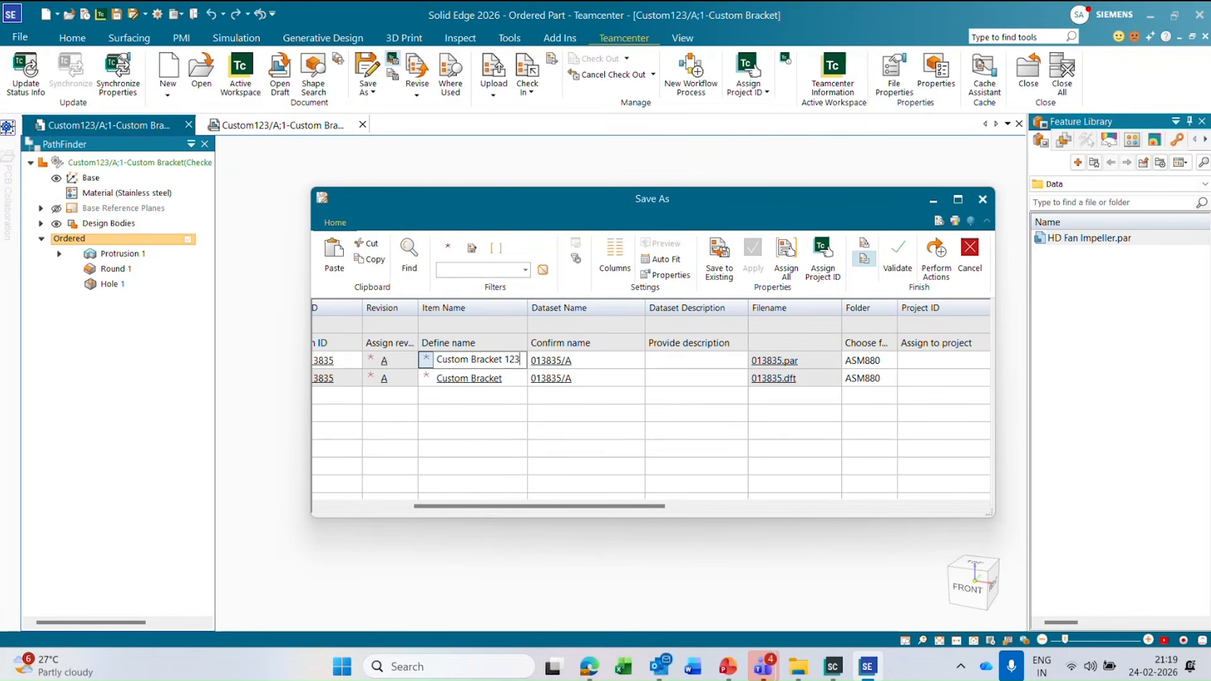
{"action": "left_click", "coordinate": [509, 380]}
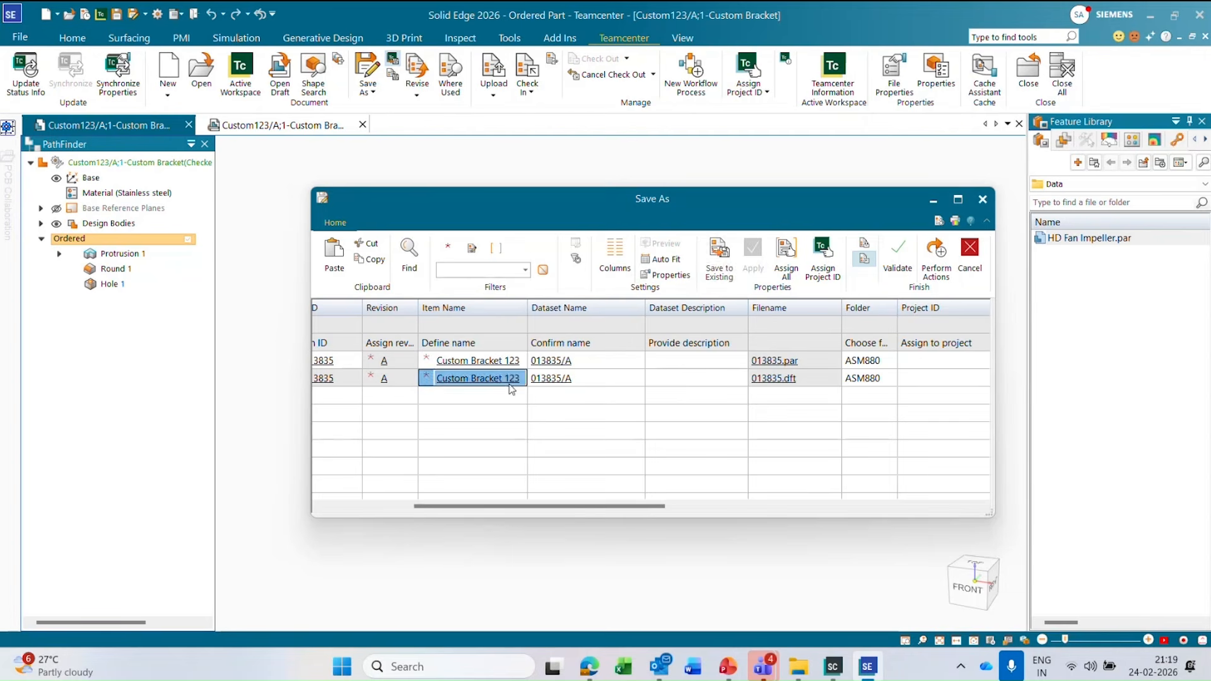
Choose Newstuff as the Teamcenter folder for the new part and its drawing in the Save As table.
{"action": "left_click", "coordinate": [604, 362]}
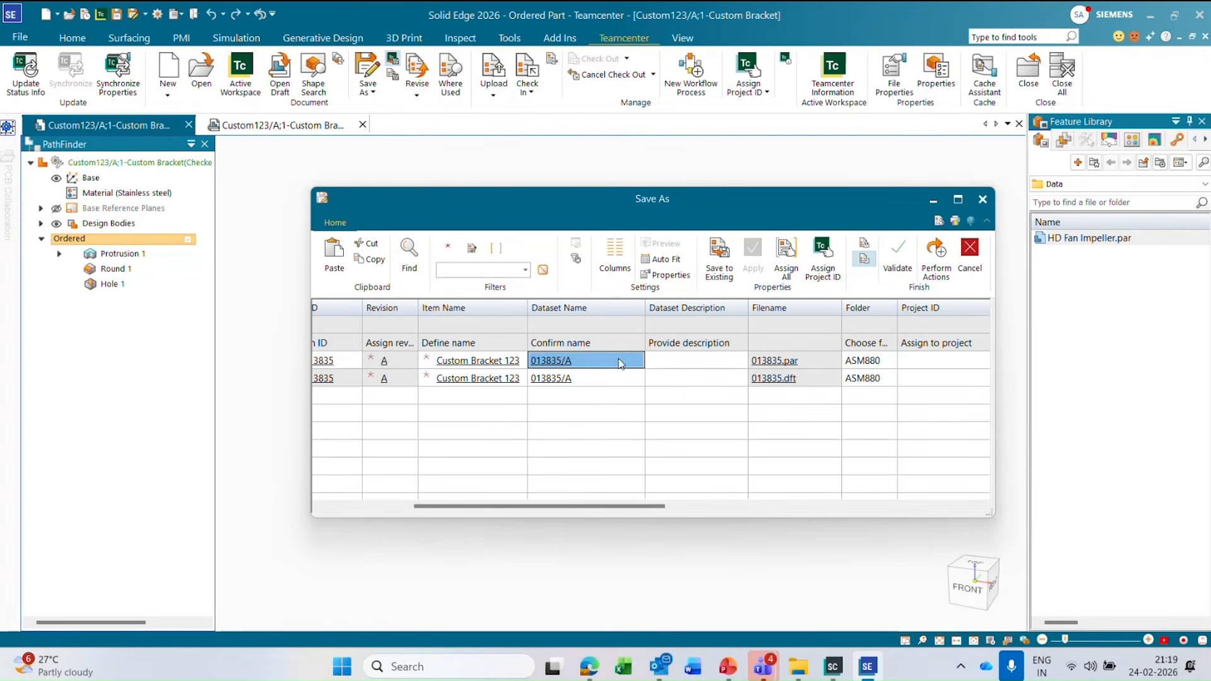
{"action": "left_click", "coordinate": [697, 507]}
{"action": "left_click_drag", "start_coordinate": [690, 508], "coordinate": [533, 507]}
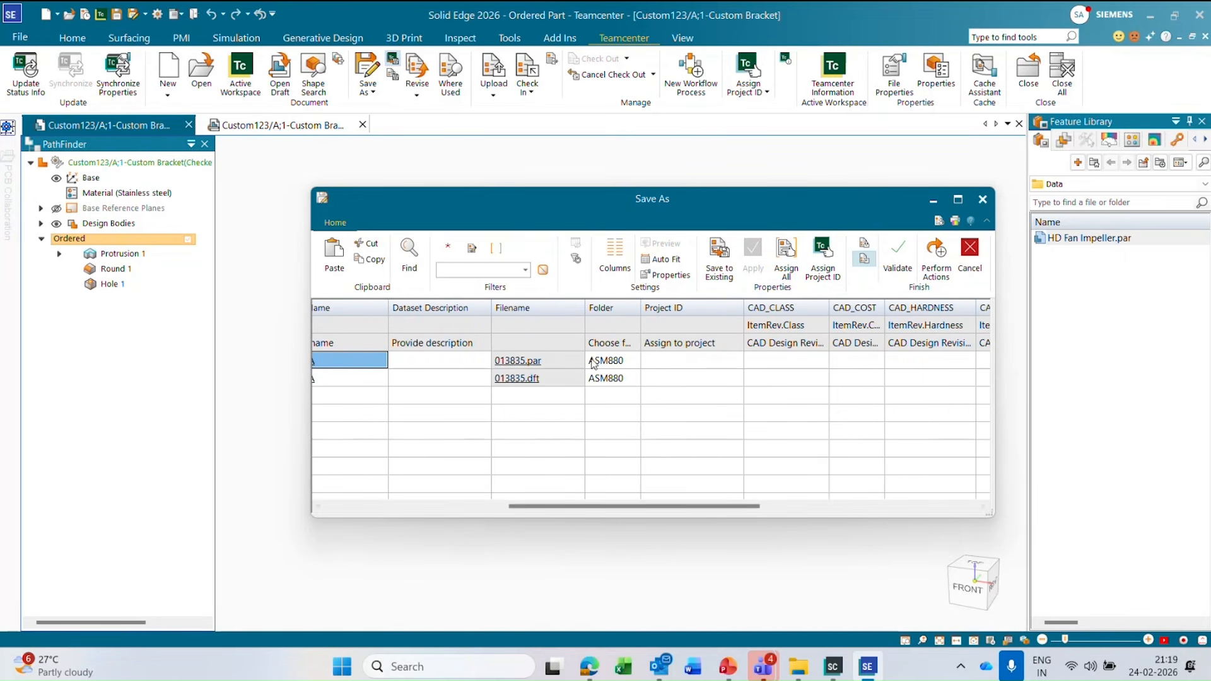
{"action": "left_click", "coordinate": [622, 360]}
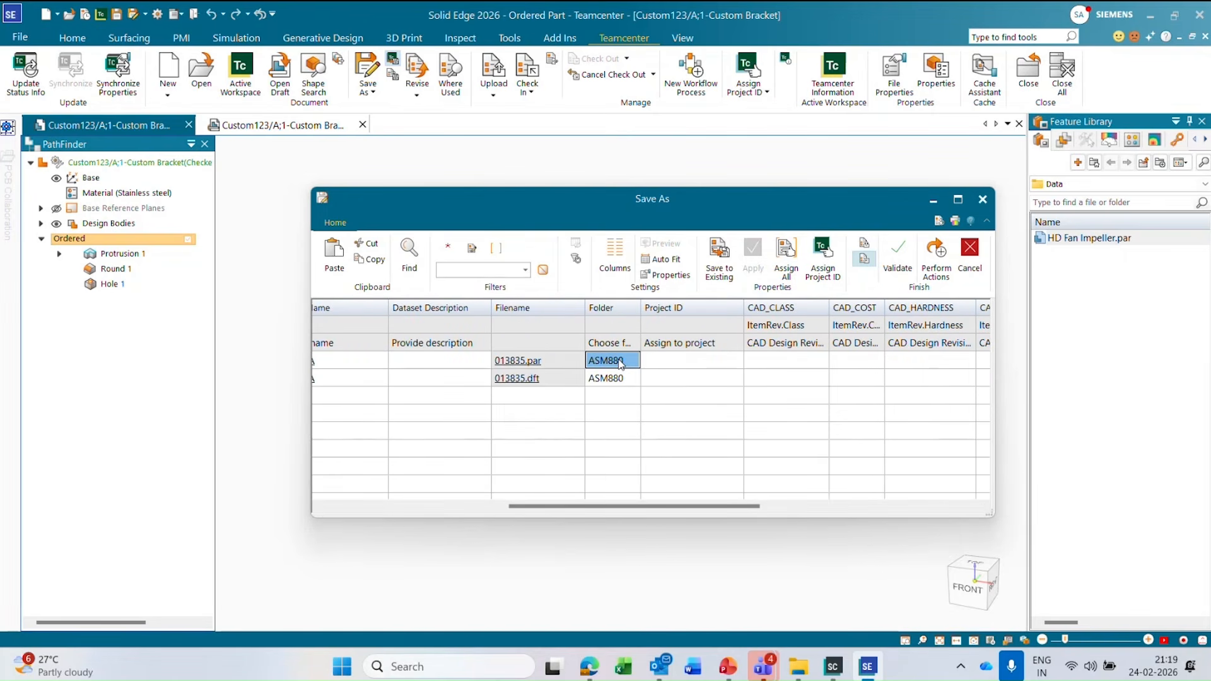
{"action": "left_click", "coordinate": [621, 364]}
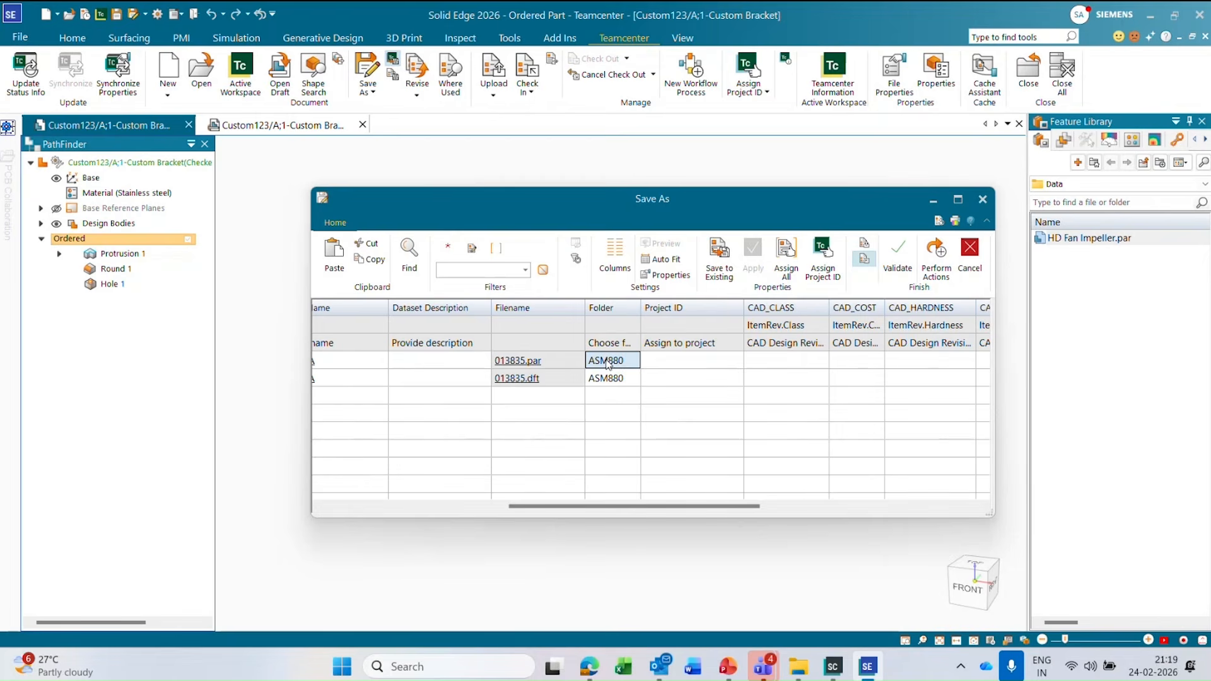
{"action": "left_click", "coordinate": [608, 364]}
{"action": "left_click", "coordinate": [908, 272]}
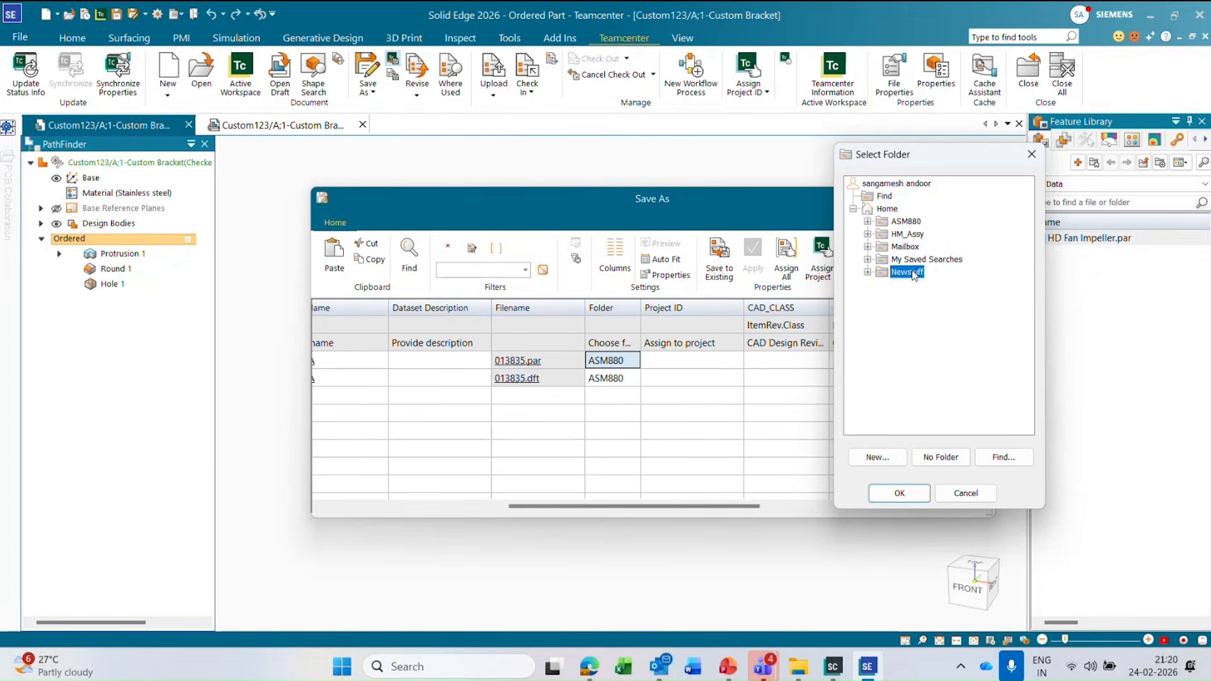
{"action": "left_click", "coordinate": [888, 498]}
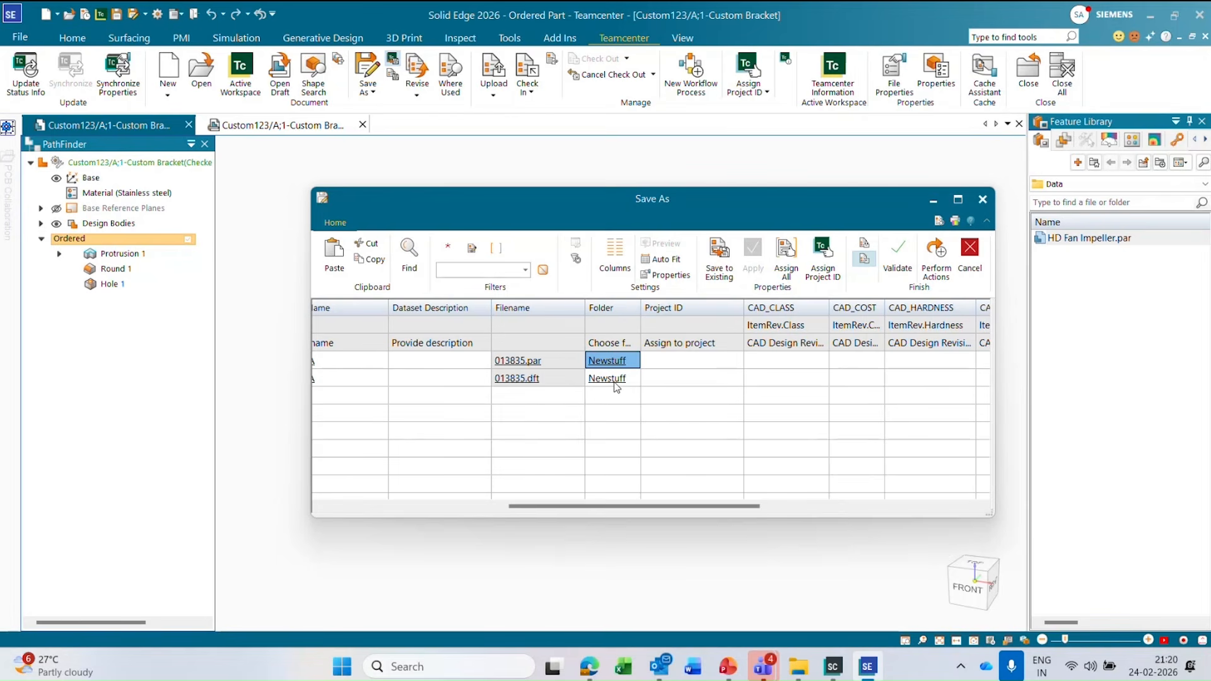
Set the Part Description of the new part and drawing to "Bracket abc" and perform the Save As, checking in the original part.
{"action": "left_click_drag", "start_coordinate": [735, 506], "coordinate": [915, 519]}
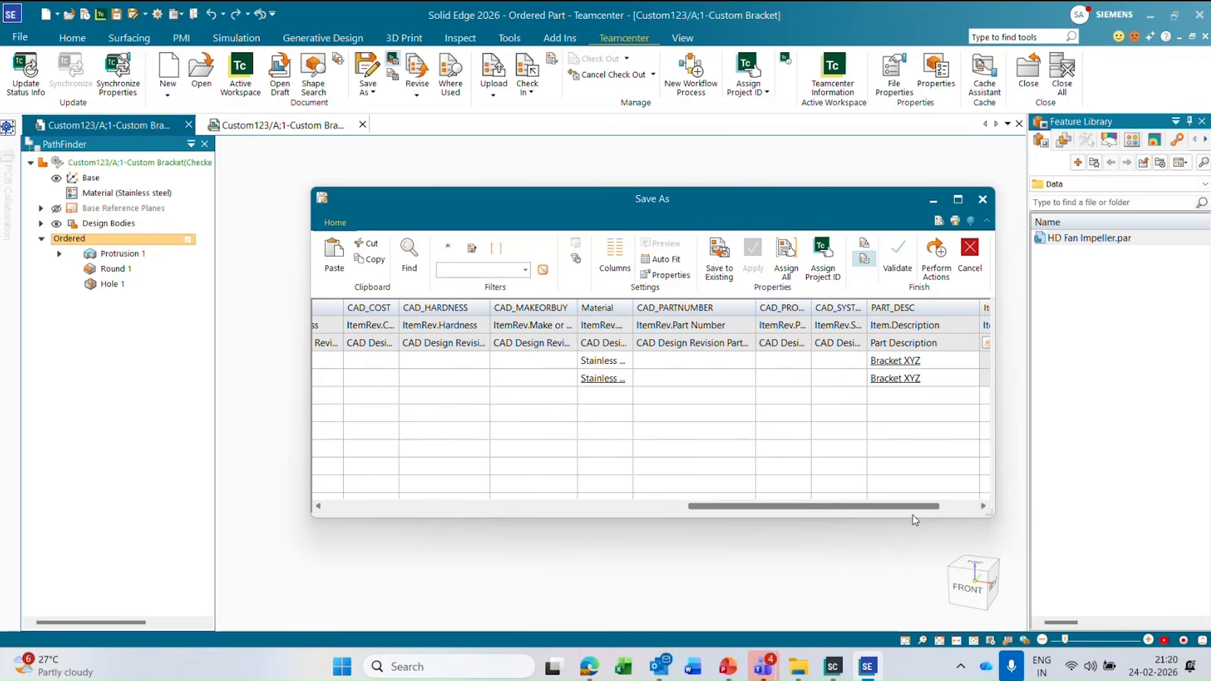
{"action": "left_click", "coordinate": [928, 381]}
{"action": "left_click", "coordinate": [928, 382]}
{"action": "left_click_drag", "start_coordinate": [922, 377], "coordinate": [903, 378]}
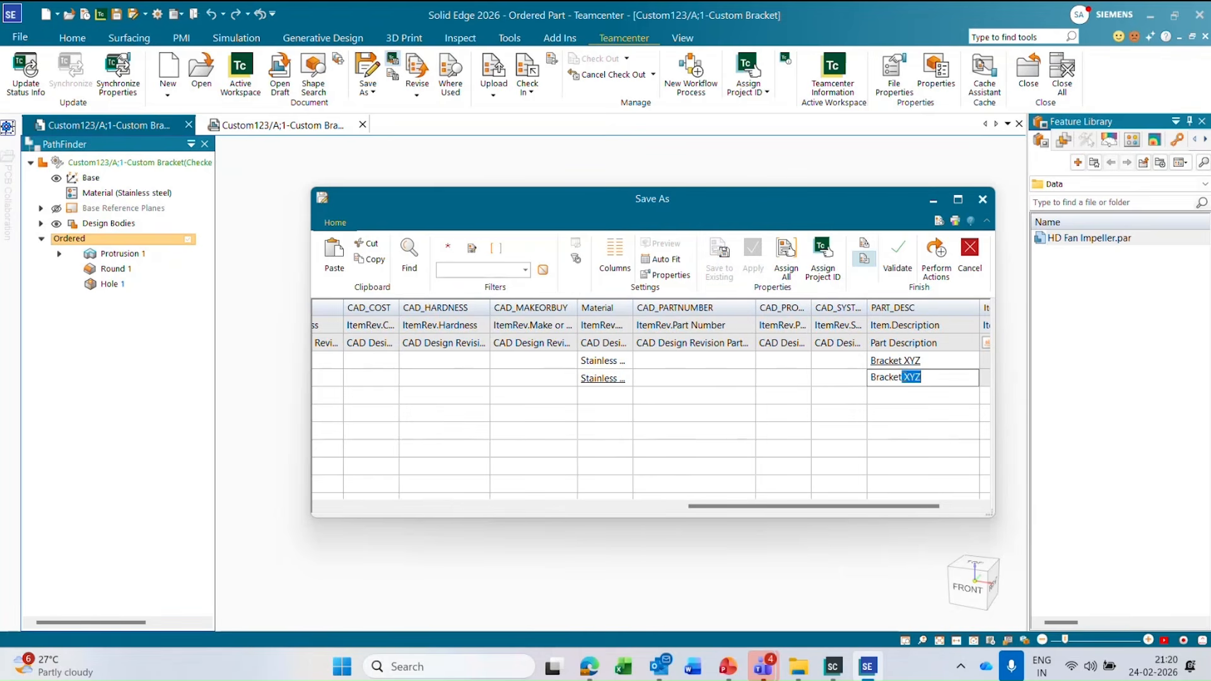
{"action": "type", "text": "abc"}
{"action": "key", "text": "Return"}
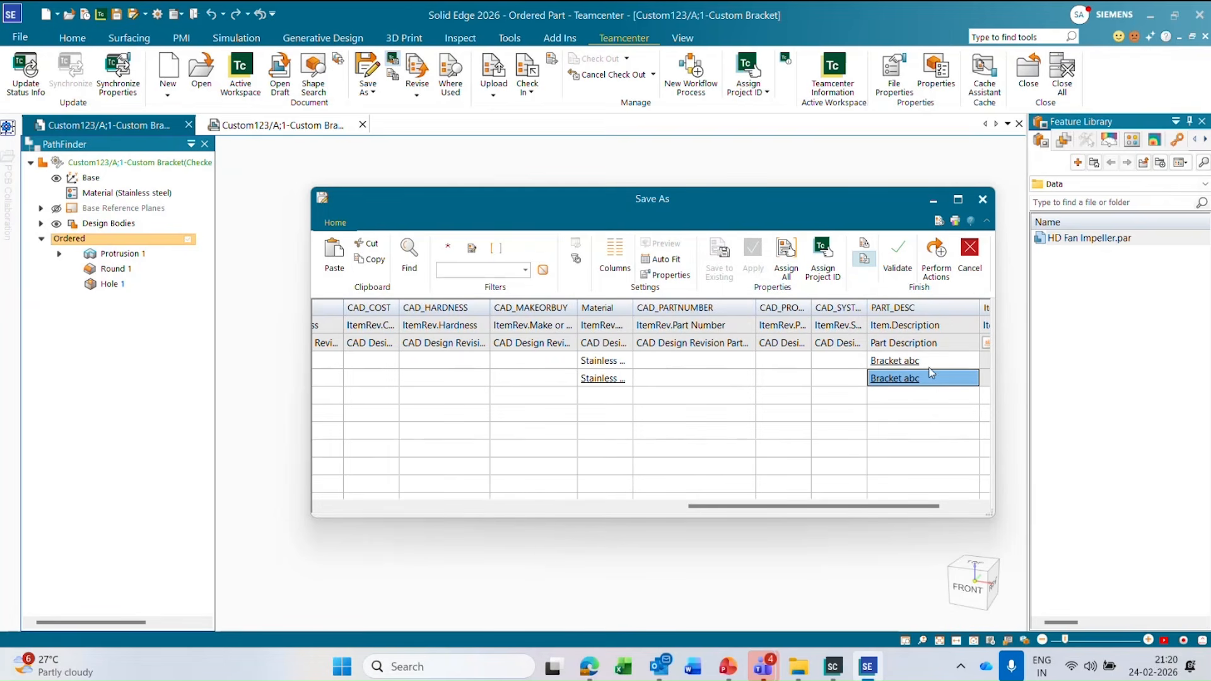
{"action": "left_click", "coordinate": [938, 255]}
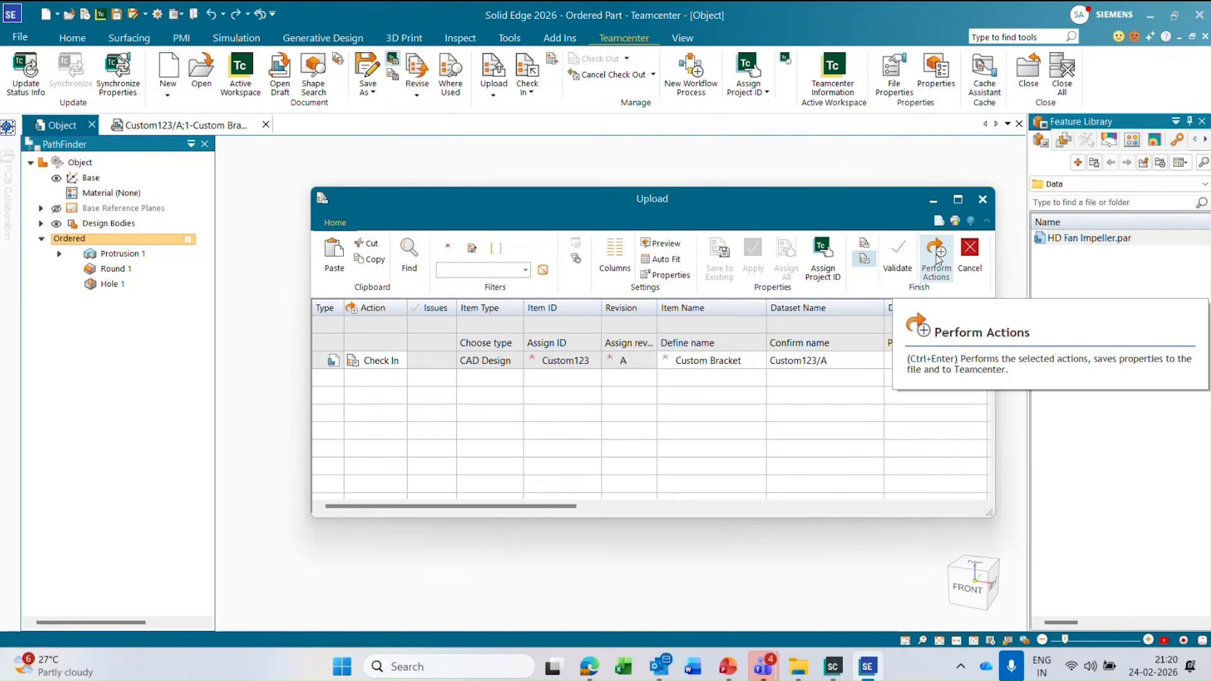
{"action": "left_click", "coordinate": [937, 255]}
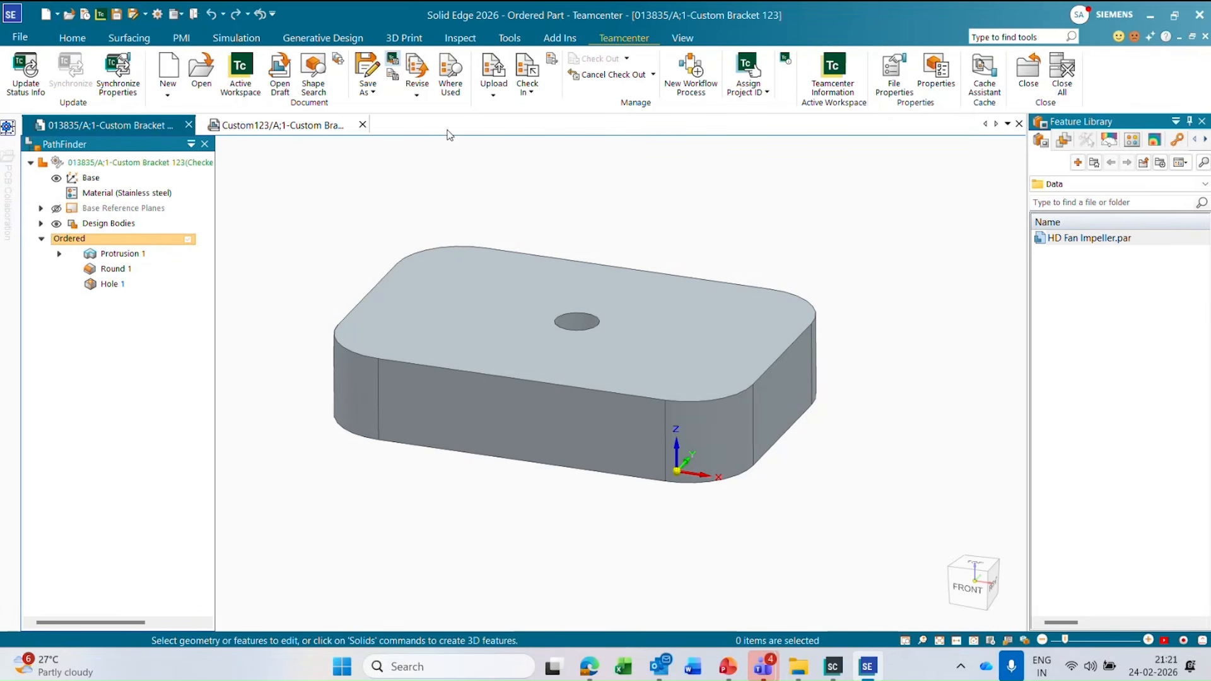
{"action": "left_click", "coordinate": [371, 92]}
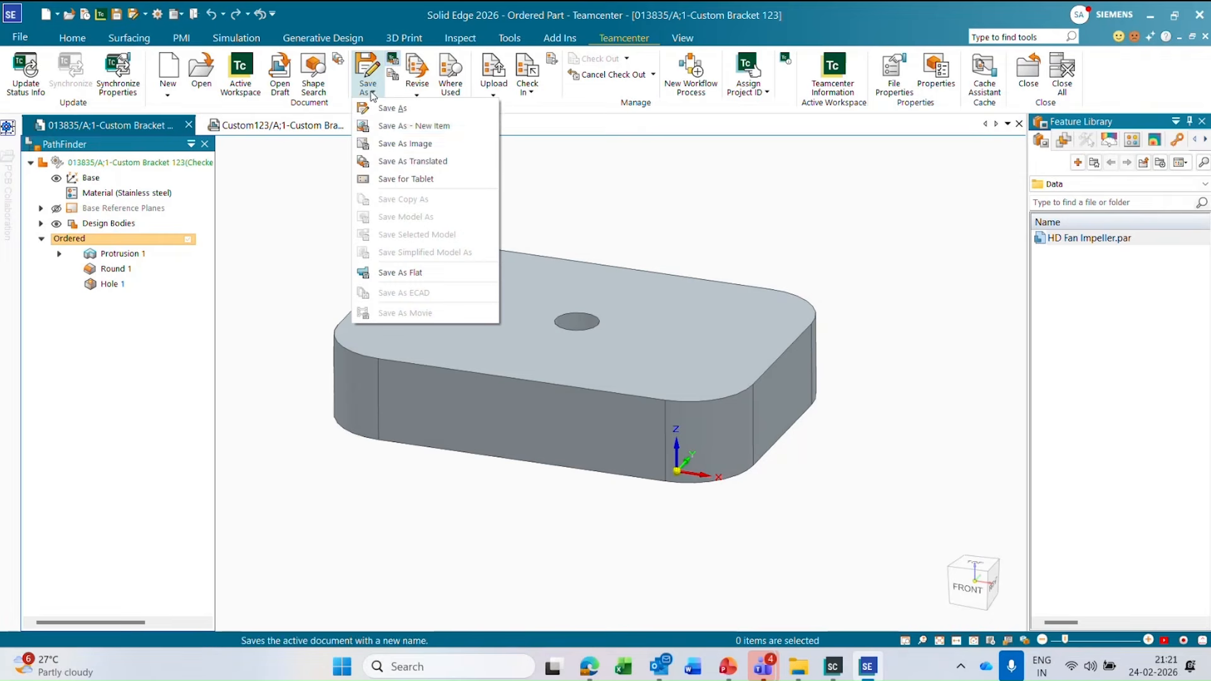
{"action": "left_click", "coordinate": [441, 162]}
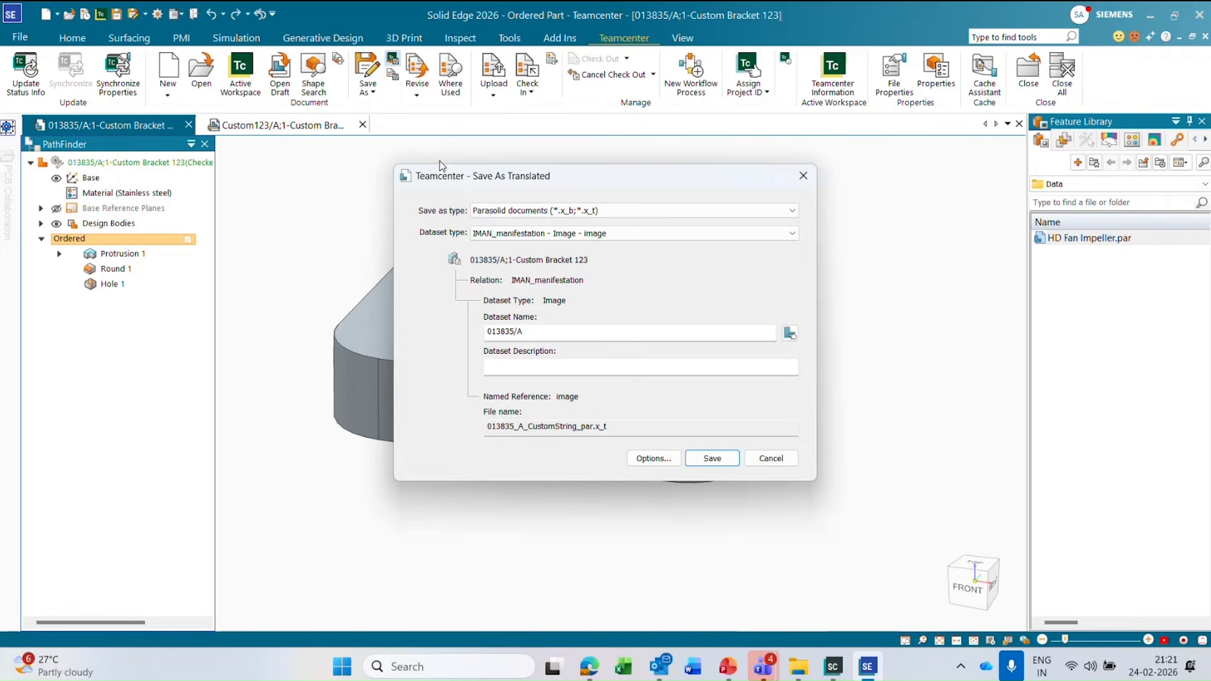
{"action": "left_click", "coordinate": [544, 212]}
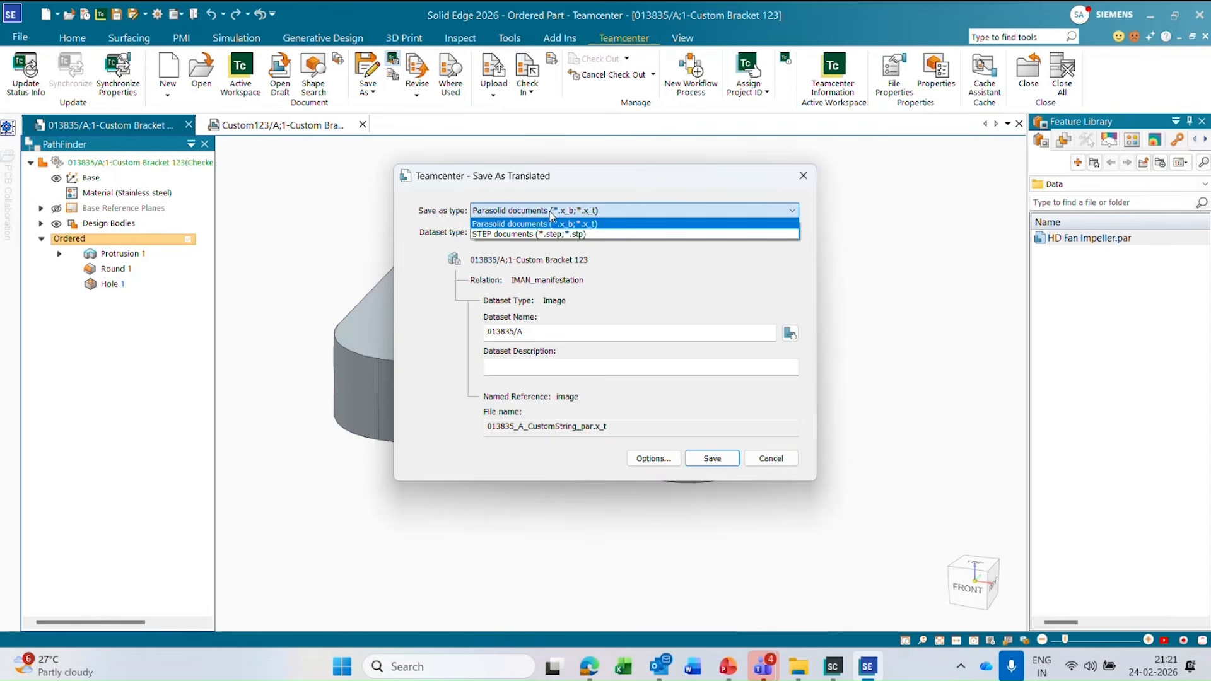
{"action": "left_click", "coordinate": [552, 224]}
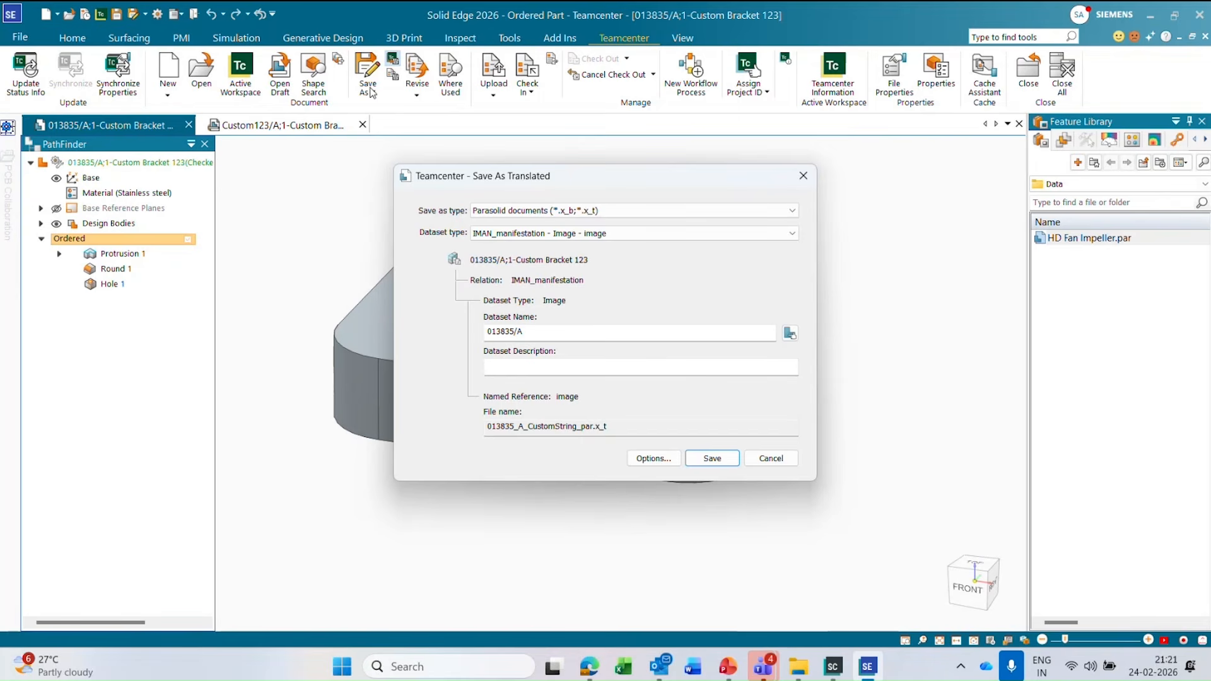
{"action": "left_click", "coordinate": [803, 175]}
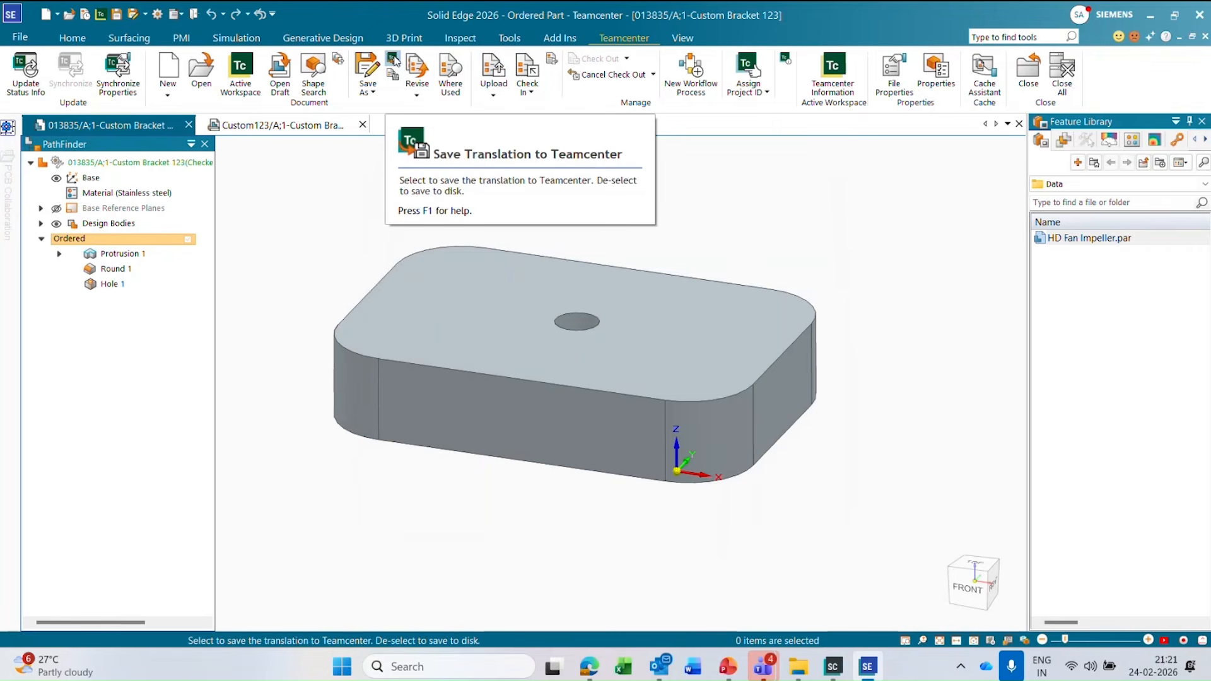
Save the new part as a translated STEP document in an IMAN_manifestation Image dataset, reviewing the STEP export options before saving.
{"action": "left_click", "coordinate": [368, 90]}
{"action": "left_click", "coordinate": [413, 162]}
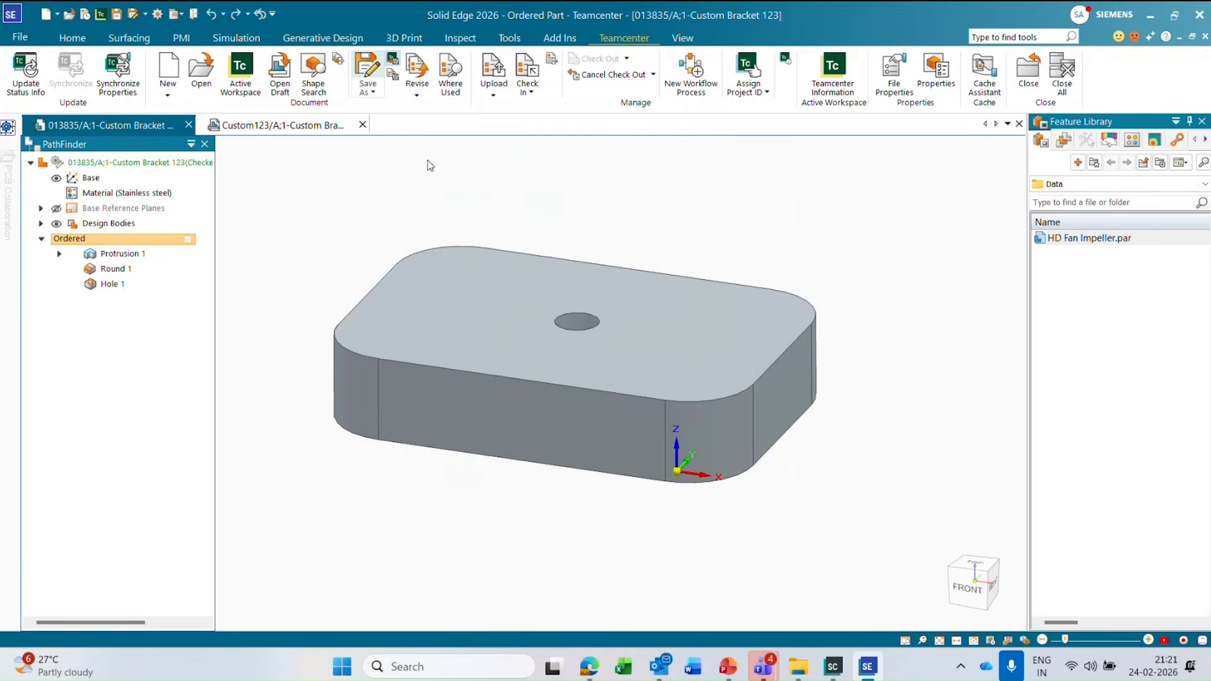
{"action": "left_click", "coordinate": [614, 213]}
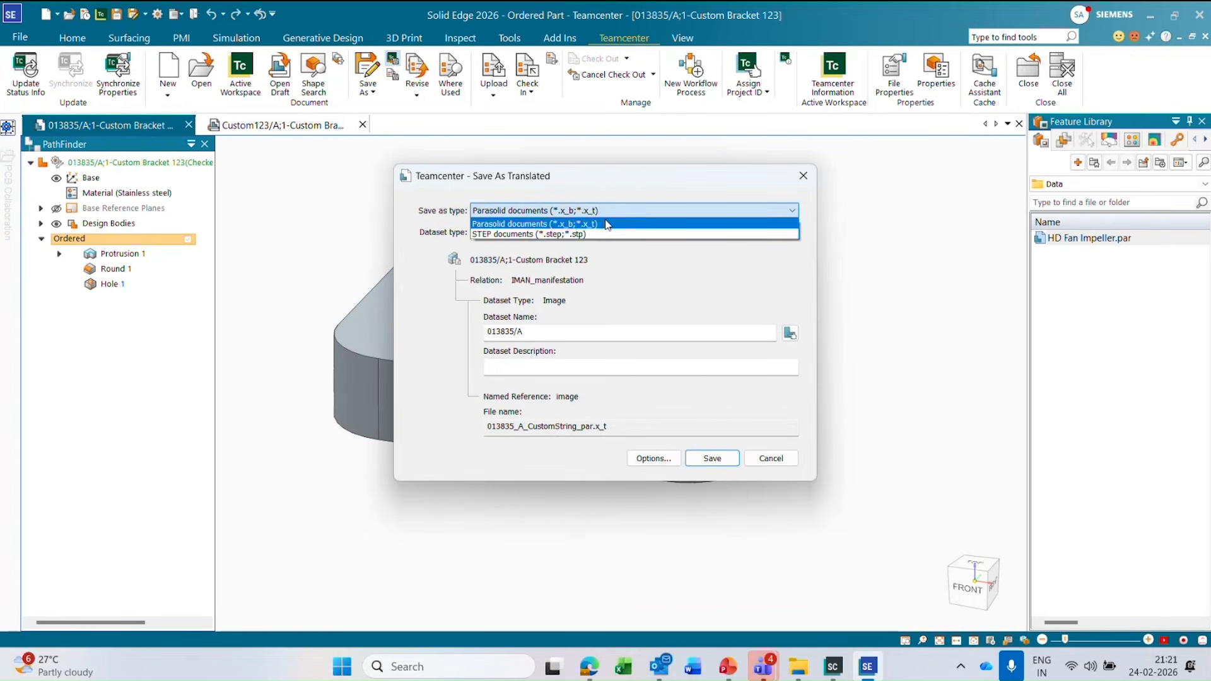
{"action": "left_click", "coordinate": [602, 223]}
{"action": "left_click", "coordinate": [602, 214]}
{"action": "left_click", "coordinate": [593, 235]}
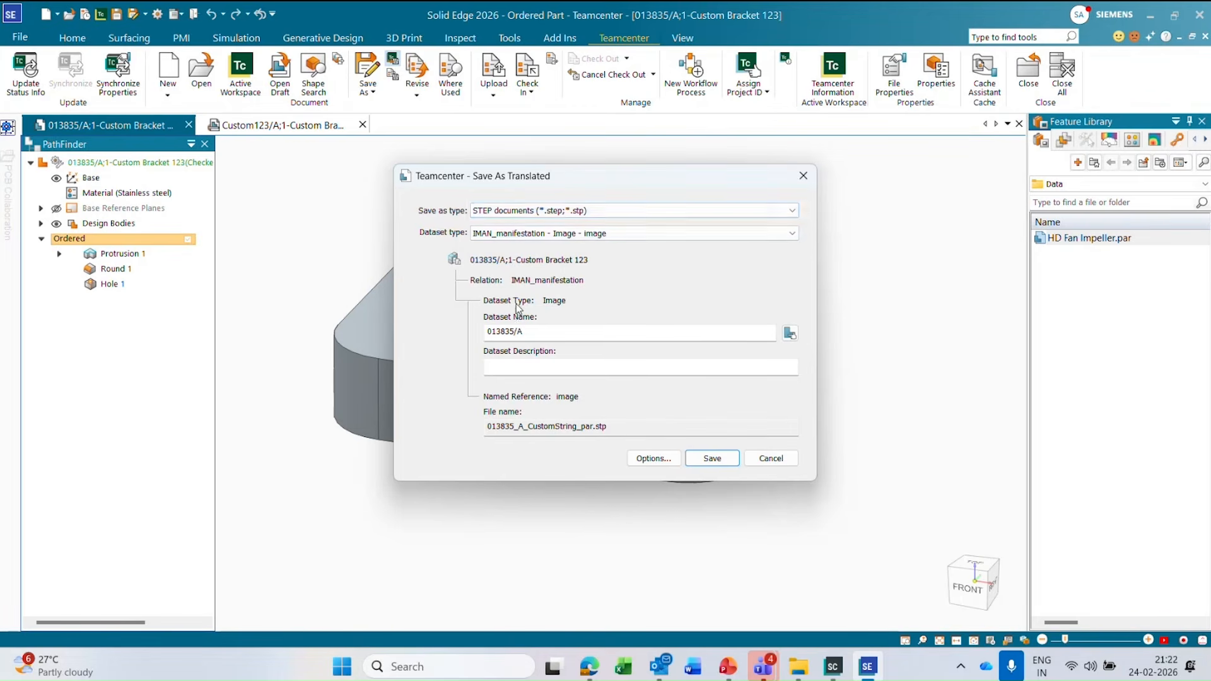
{"action": "left_click", "coordinate": [649, 458]}
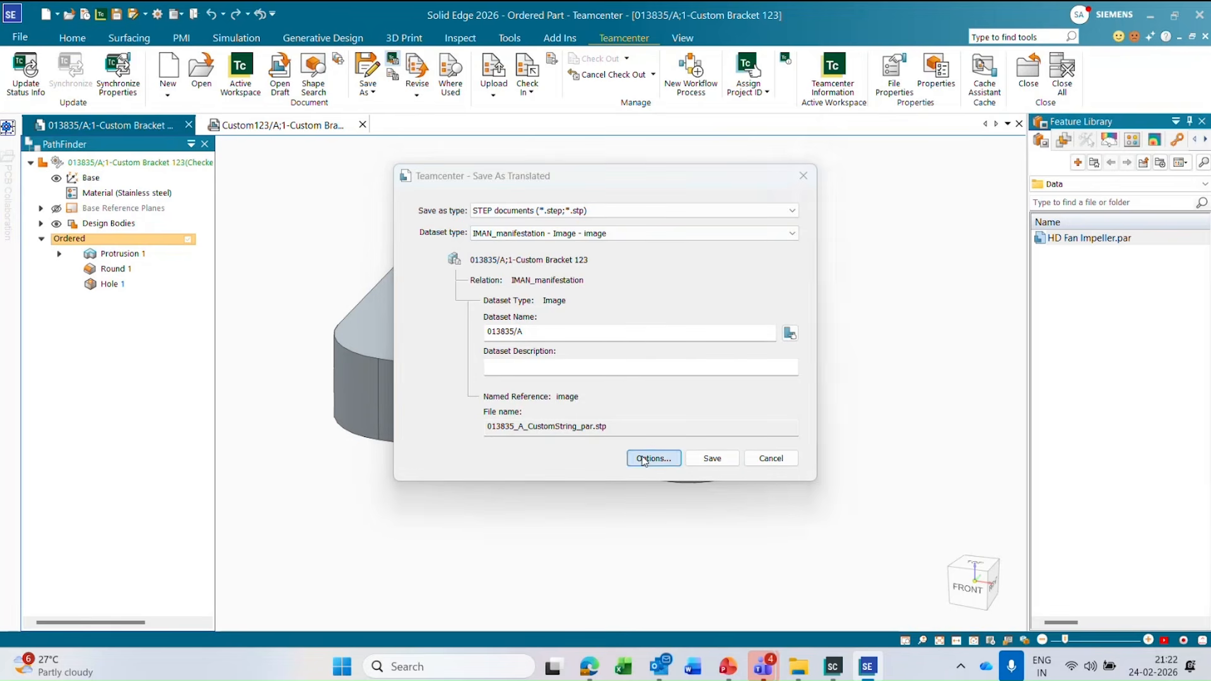
{"action": "left_click", "coordinate": [953, 507]}
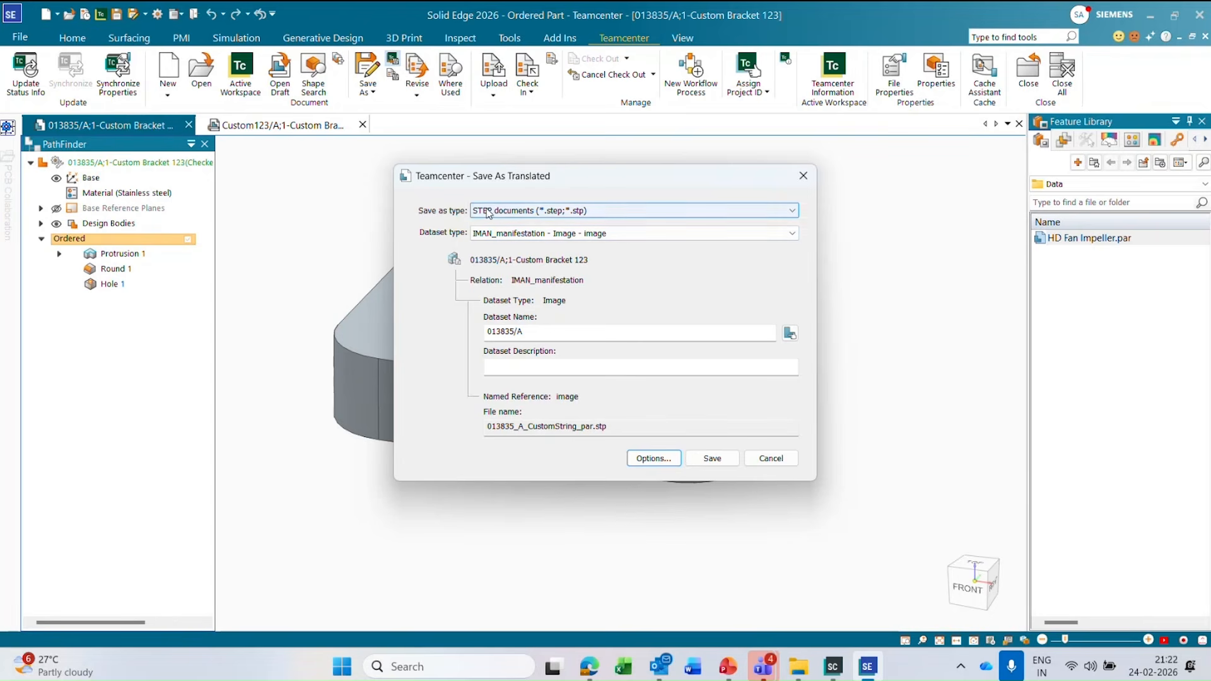
{"action": "left_click", "coordinate": [545, 217]}
{"action": "left_click", "coordinate": [541, 232]}
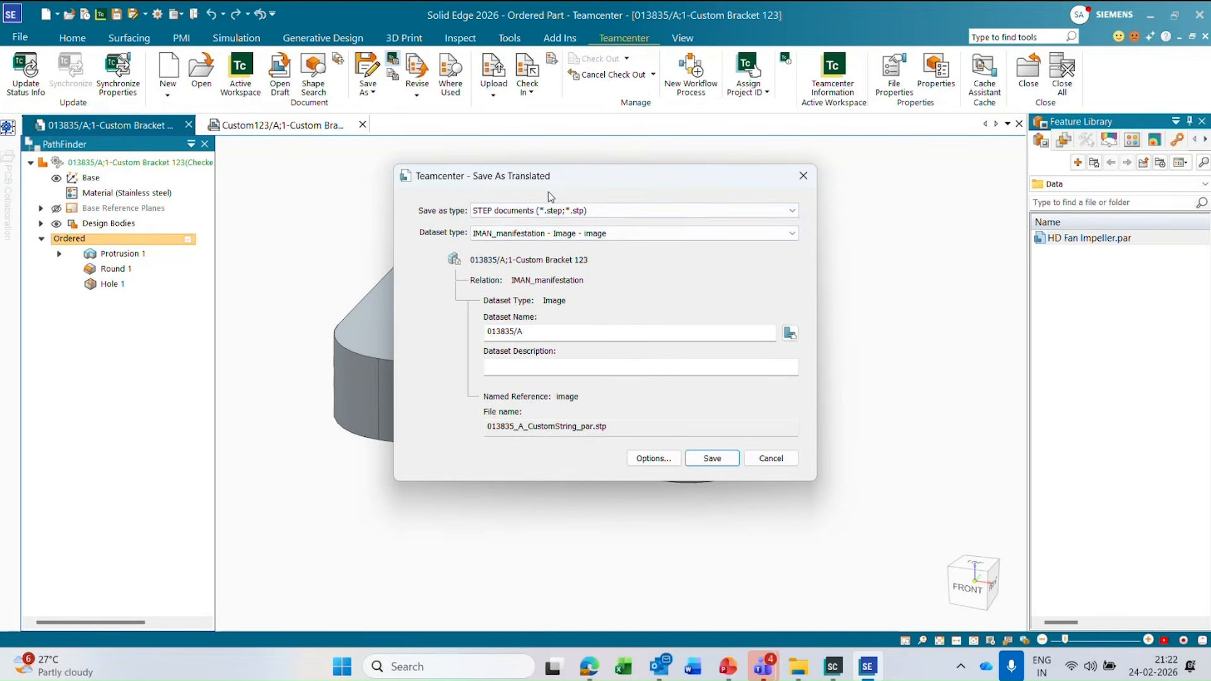
{"action": "left_click", "coordinate": [711, 463]}
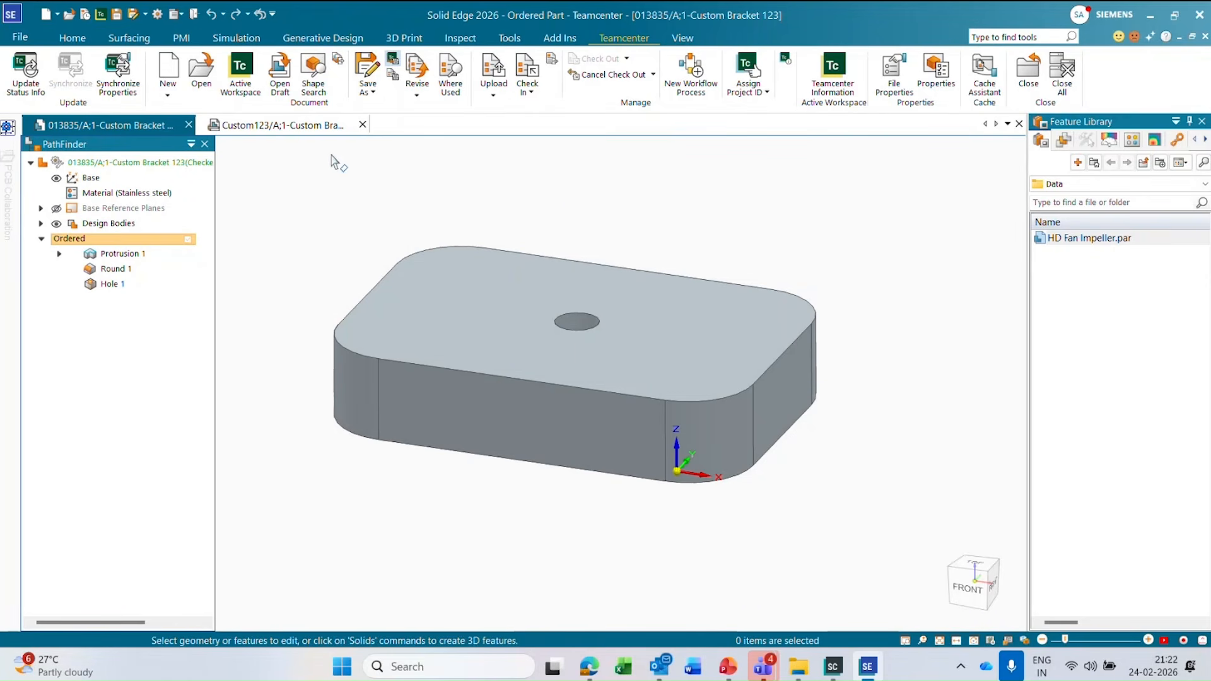
Open the part's Teamcenter information in Active Workspace and examine the named references of its attached Image dataset.
{"action": "left_click", "coordinate": [833, 69]}
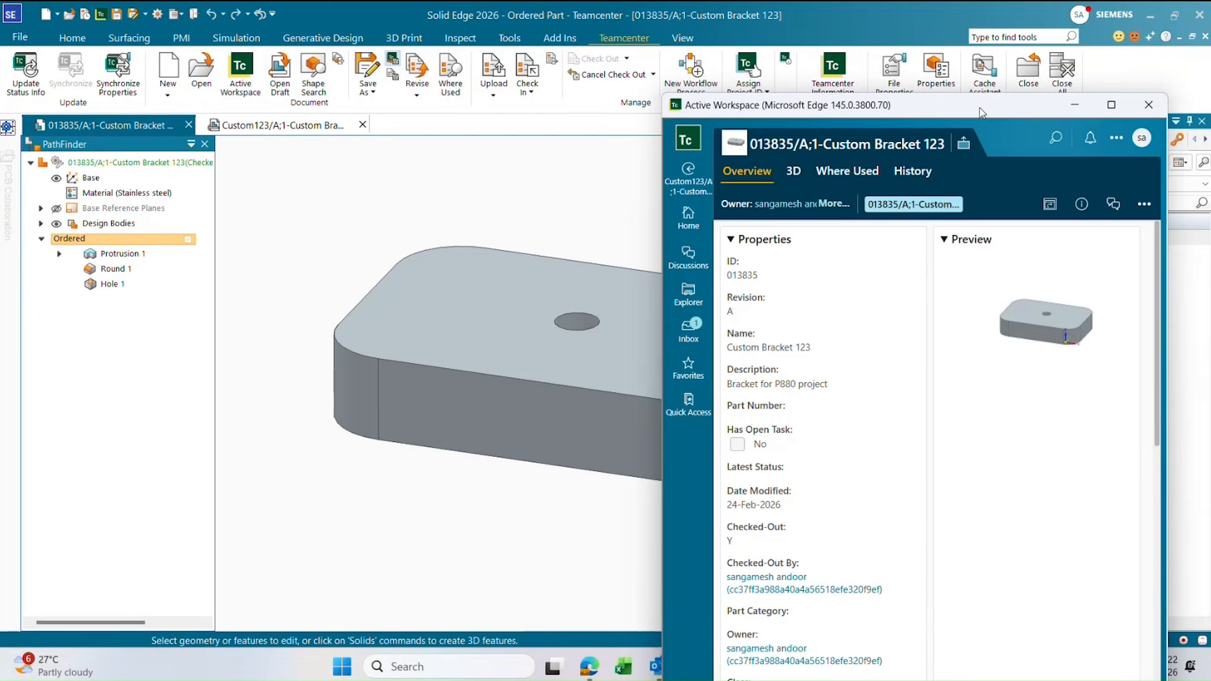
{"action": "double_click", "coordinate": [986, 111]}
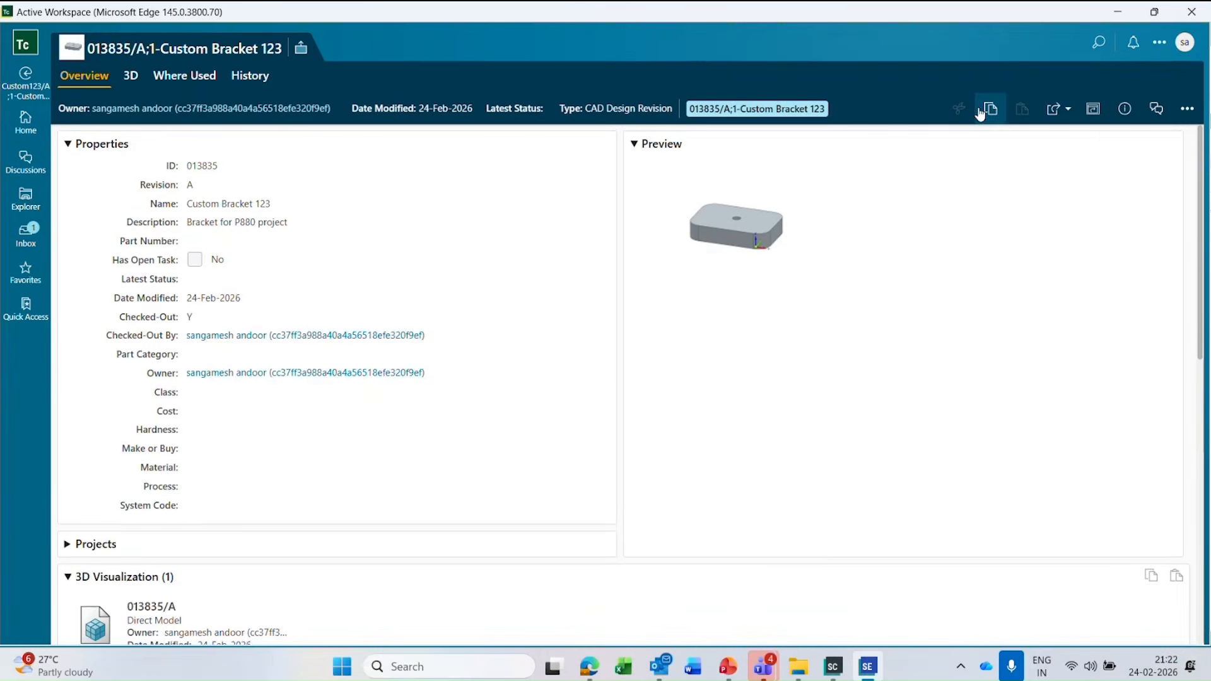
{"action": "scroll", "coordinate": [460, 387], "scroll_direction": "down", "scroll_amount": 5}
{"action": "scroll", "coordinate": [378, 454], "scroll_direction": "down", "scroll_amount": 2}
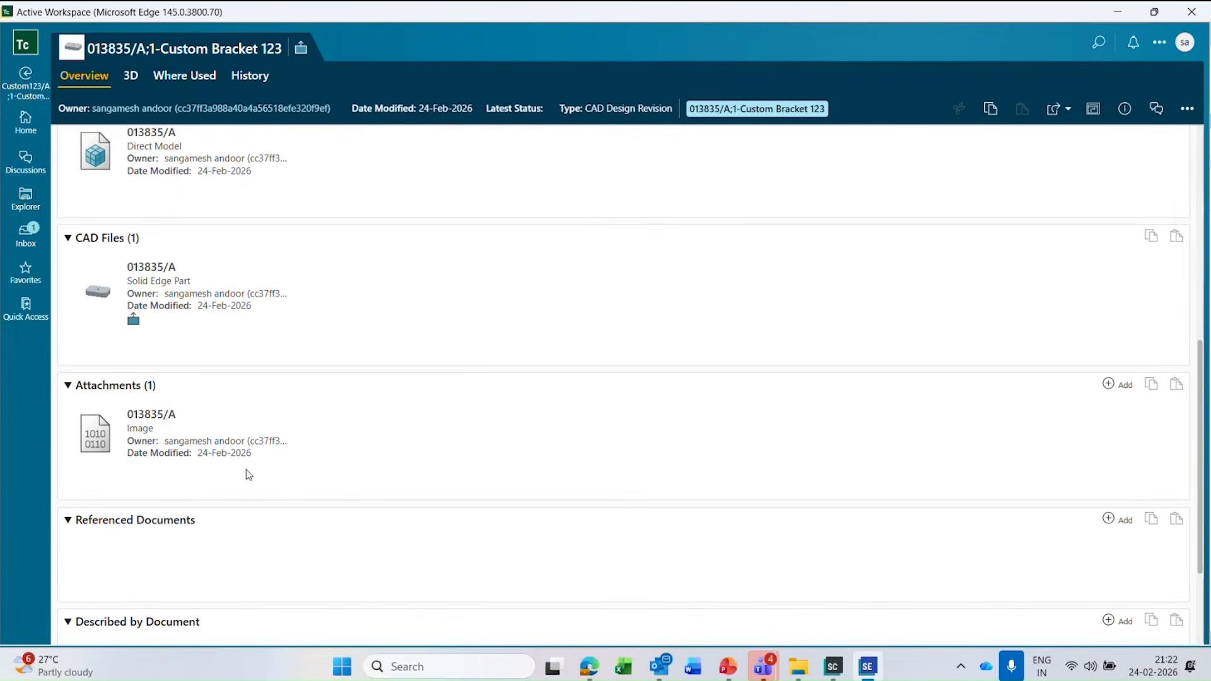
{"action": "left_click", "coordinate": [182, 433]}
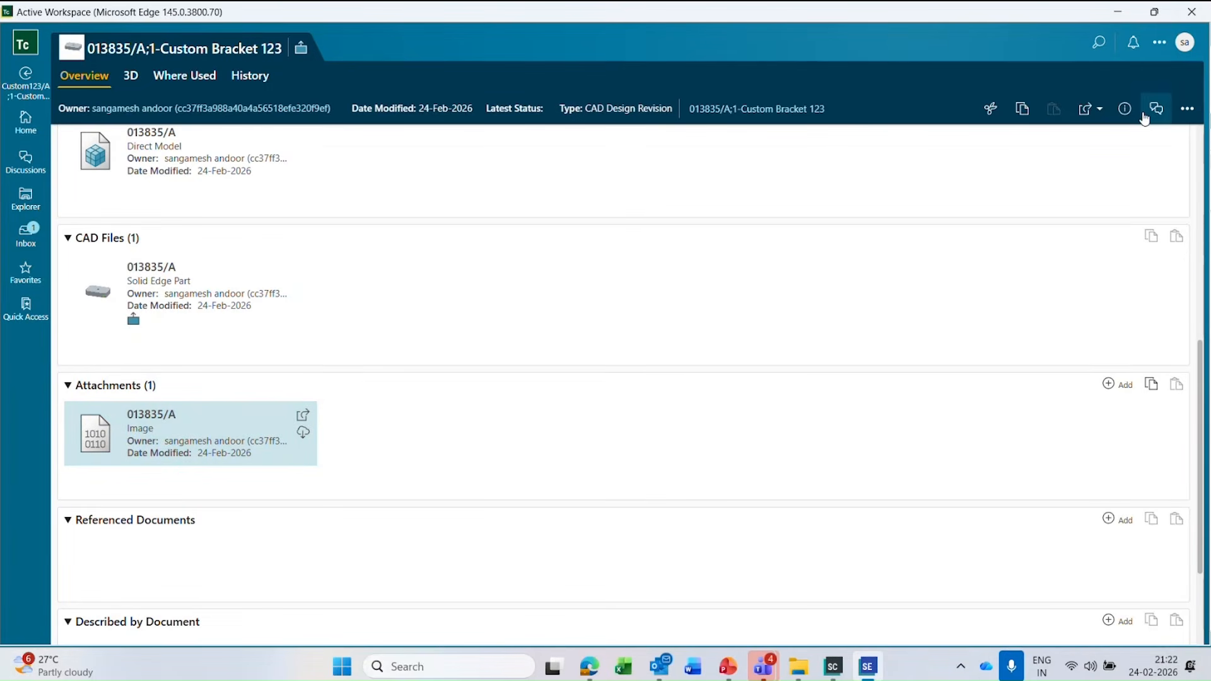
{"action": "left_click", "coordinate": [1125, 111]}
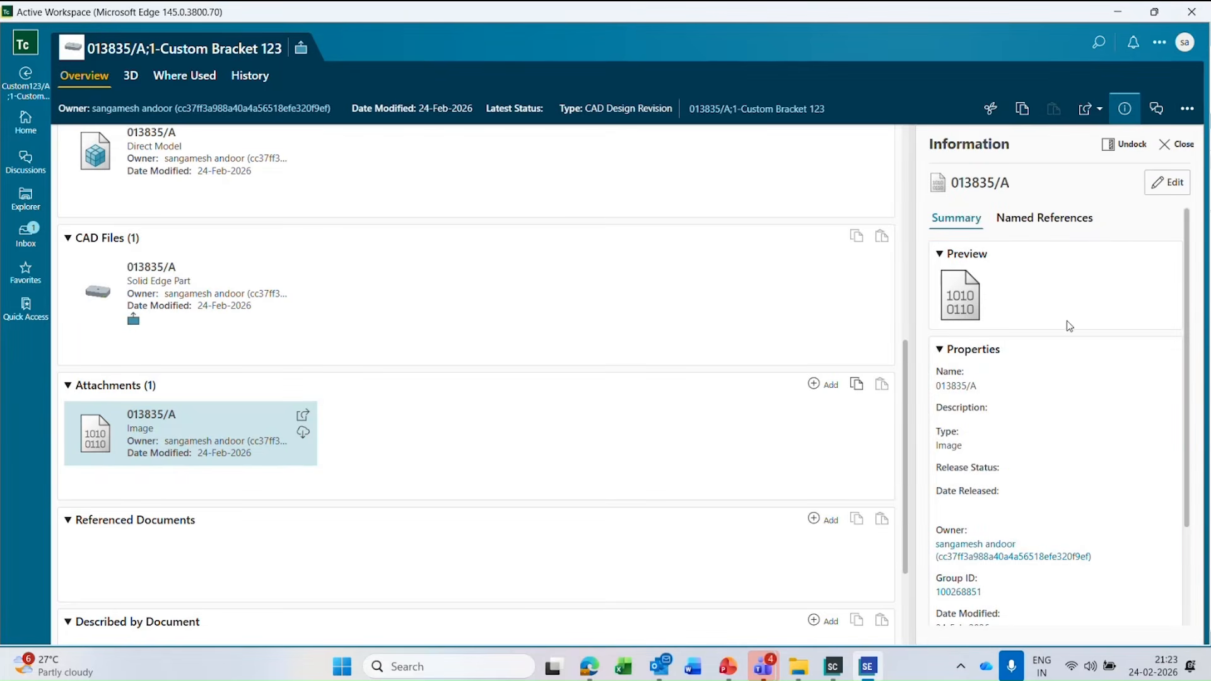
{"action": "left_click", "coordinate": [1055, 221]}
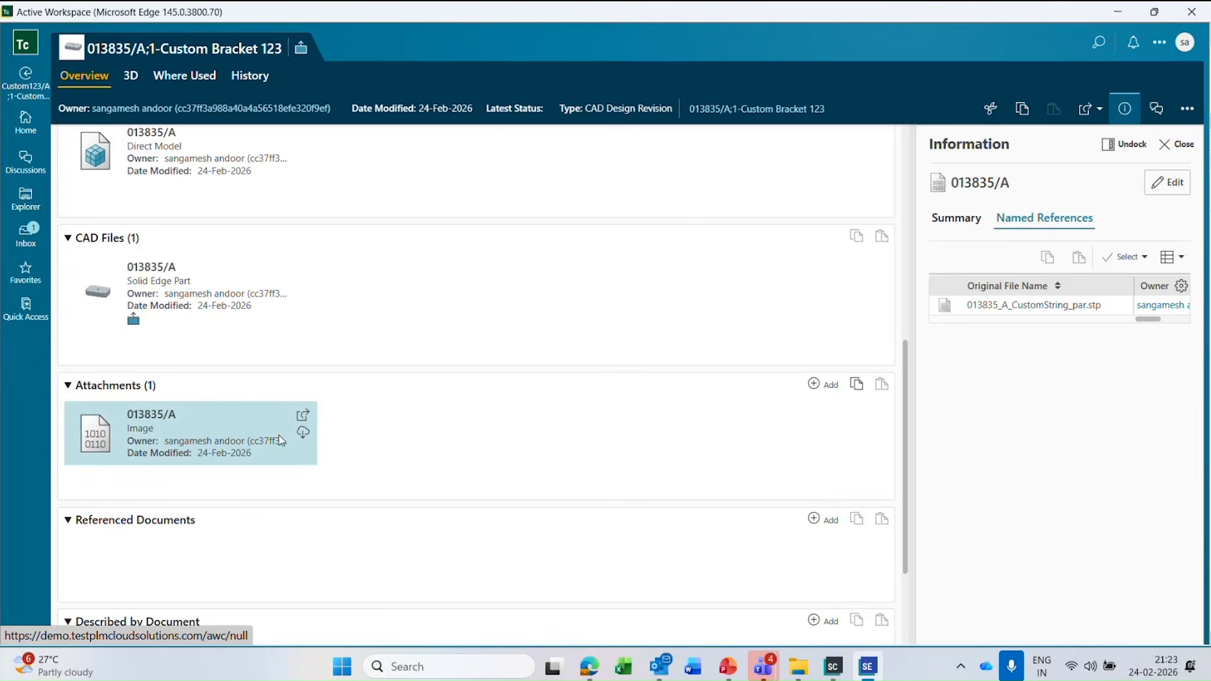
{"action": "left_click", "coordinate": [1177, 144]}
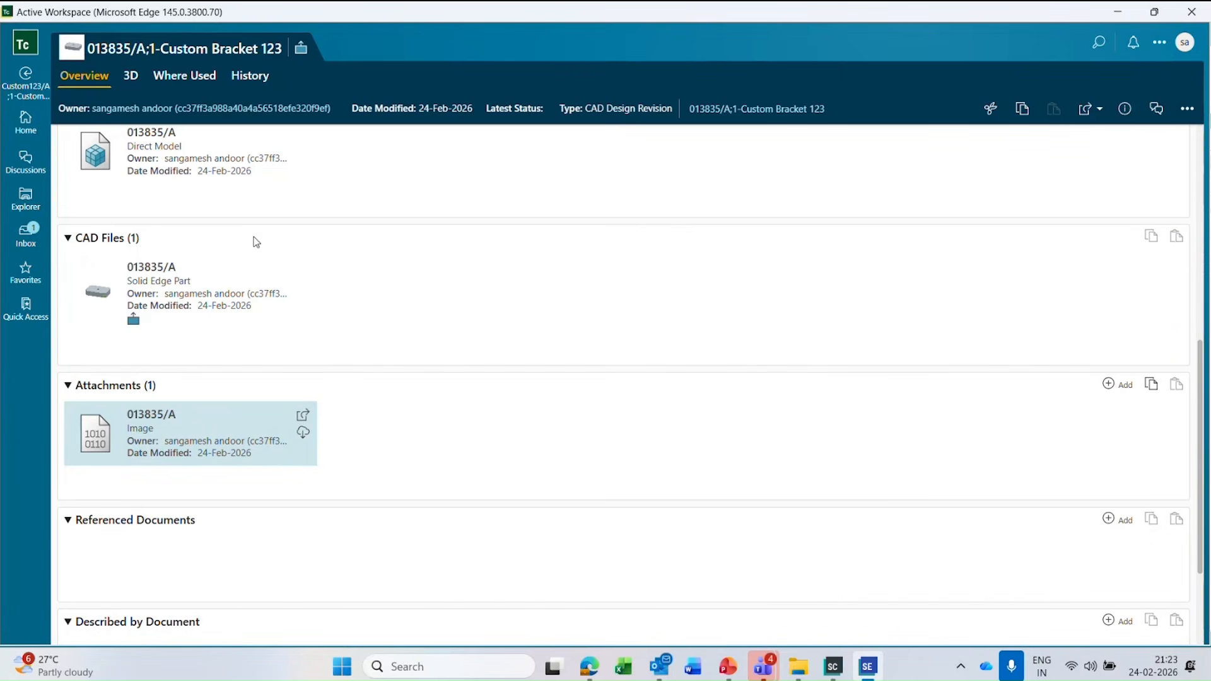
Review the revision's attachment and related drawing in Active Workspace, and close the Active Workspace window.
{"action": "scroll", "coordinate": [291, 441], "scroll_direction": "down", "scroll_amount": 3}
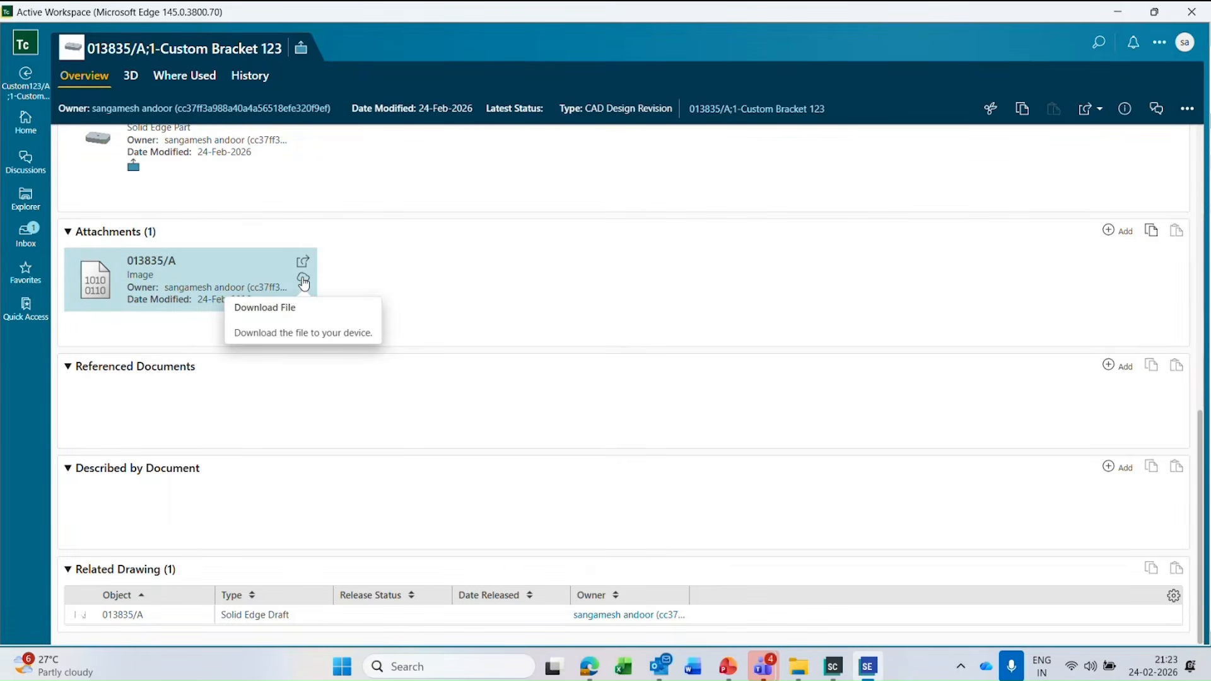
{"action": "scroll", "coordinate": [536, 357], "scroll_direction": "up", "scroll_amount": 10}
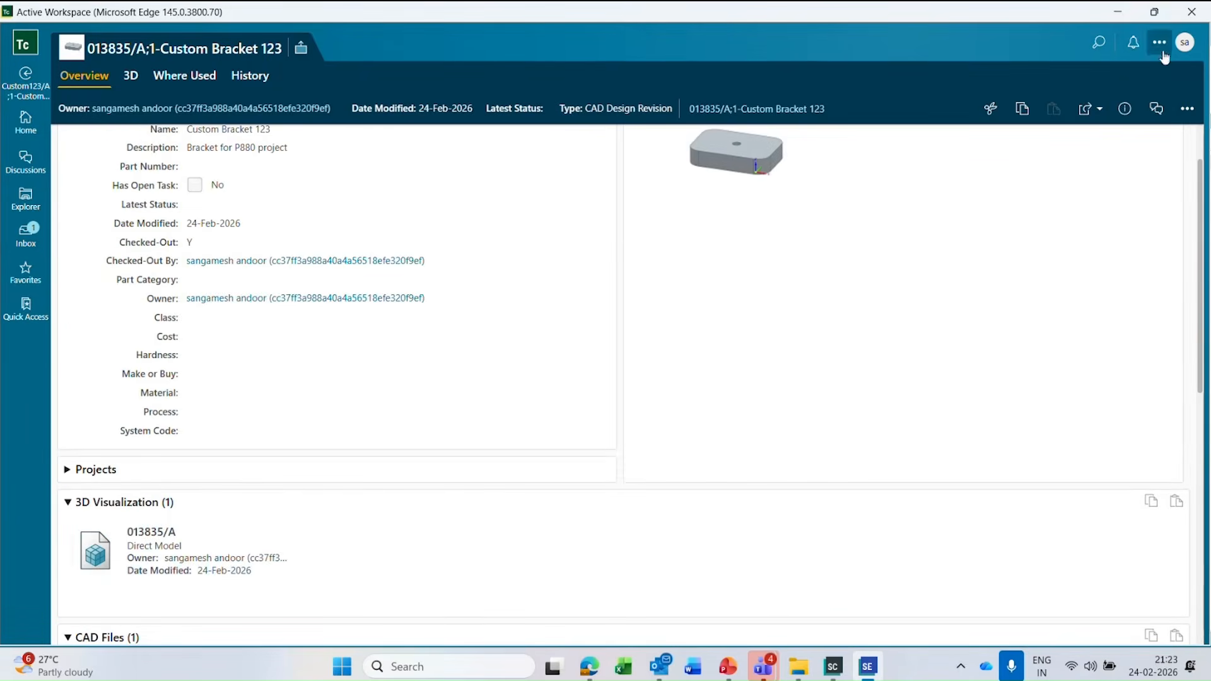
{"action": "left_click", "coordinate": [1153, 11]}
{"action": "left_click", "coordinate": [1146, 105]}
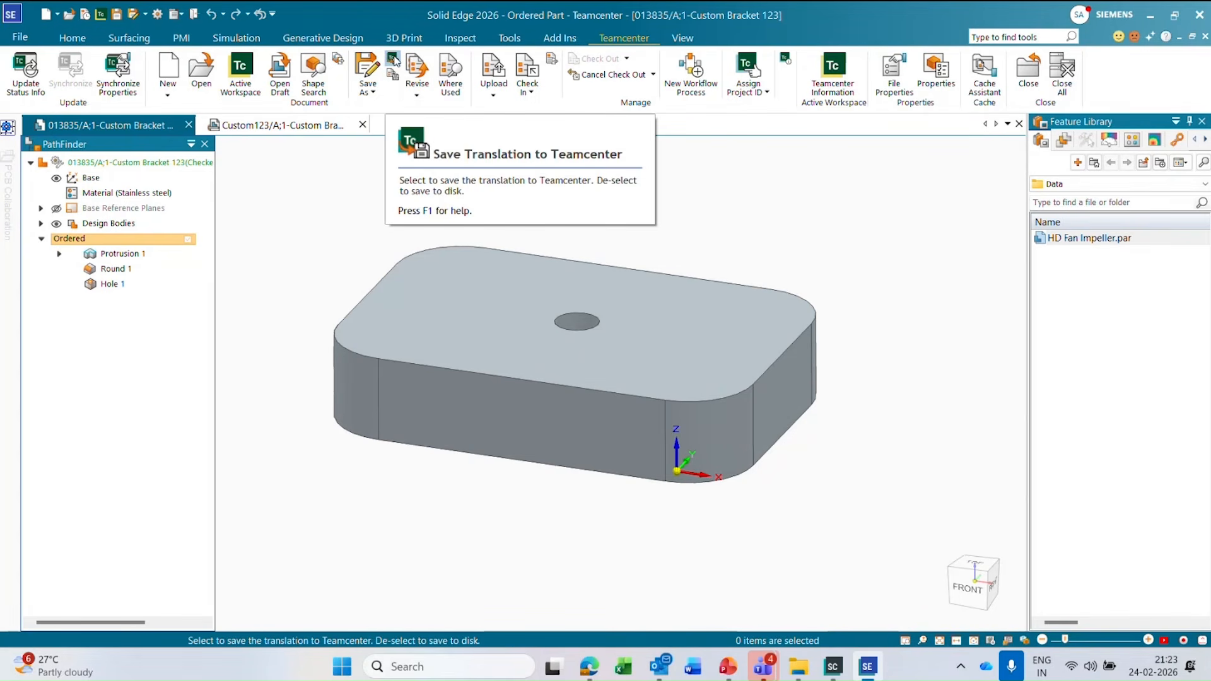
Save a translated Parasolid copy of the part as 013835.x_t in the local Downloads\Test folder.
{"action": "left_click", "coordinate": [371, 91]}
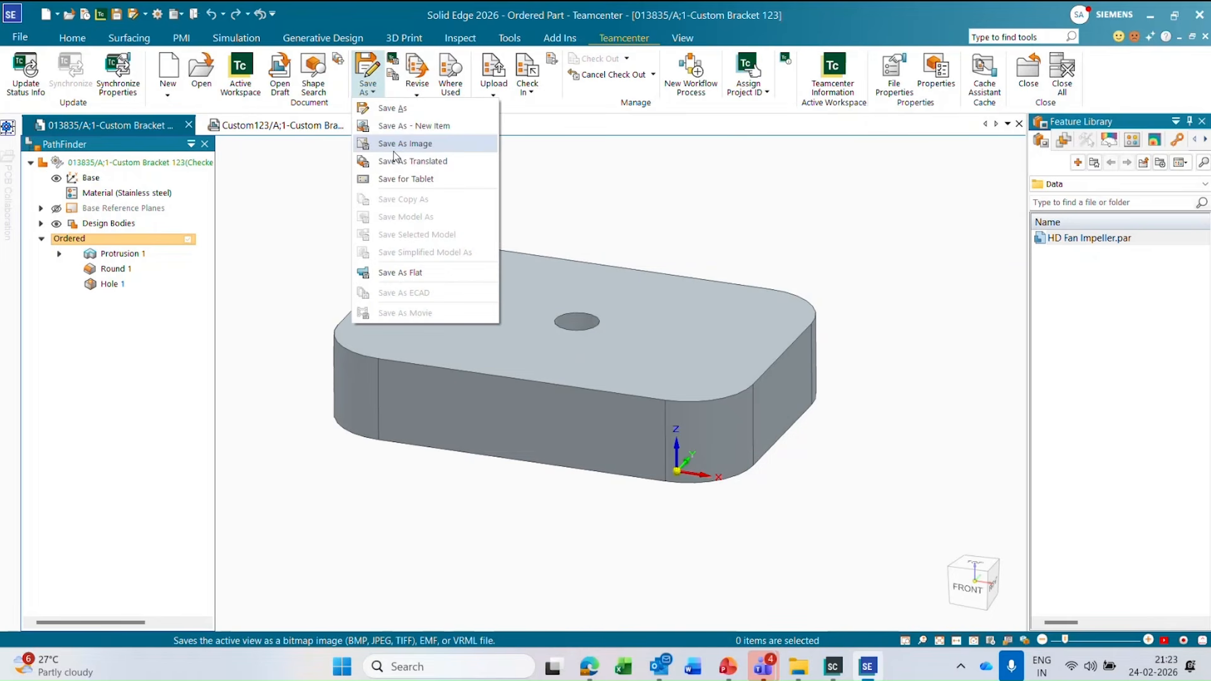
{"action": "left_click", "coordinate": [440, 164]}
{"action": "left_click_drag", "start_coordinate": [399, 22], "coordinate": [699, 96]}
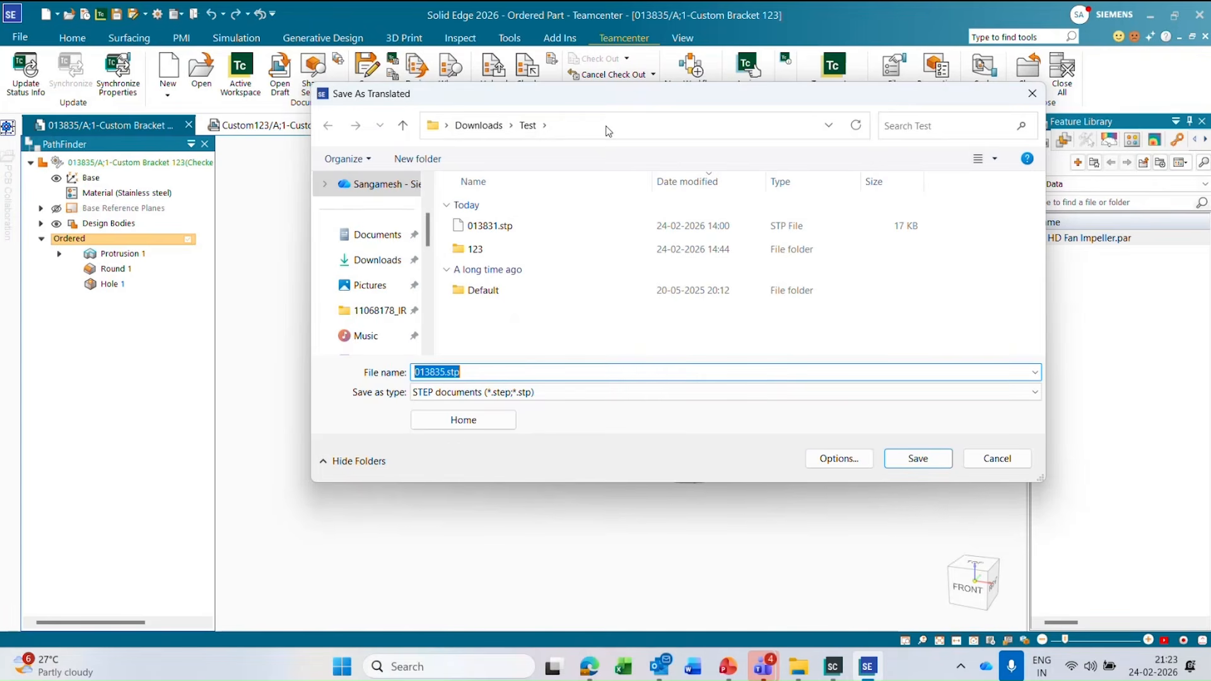
{"action": "left_click", "coordinate": [537, 393]}
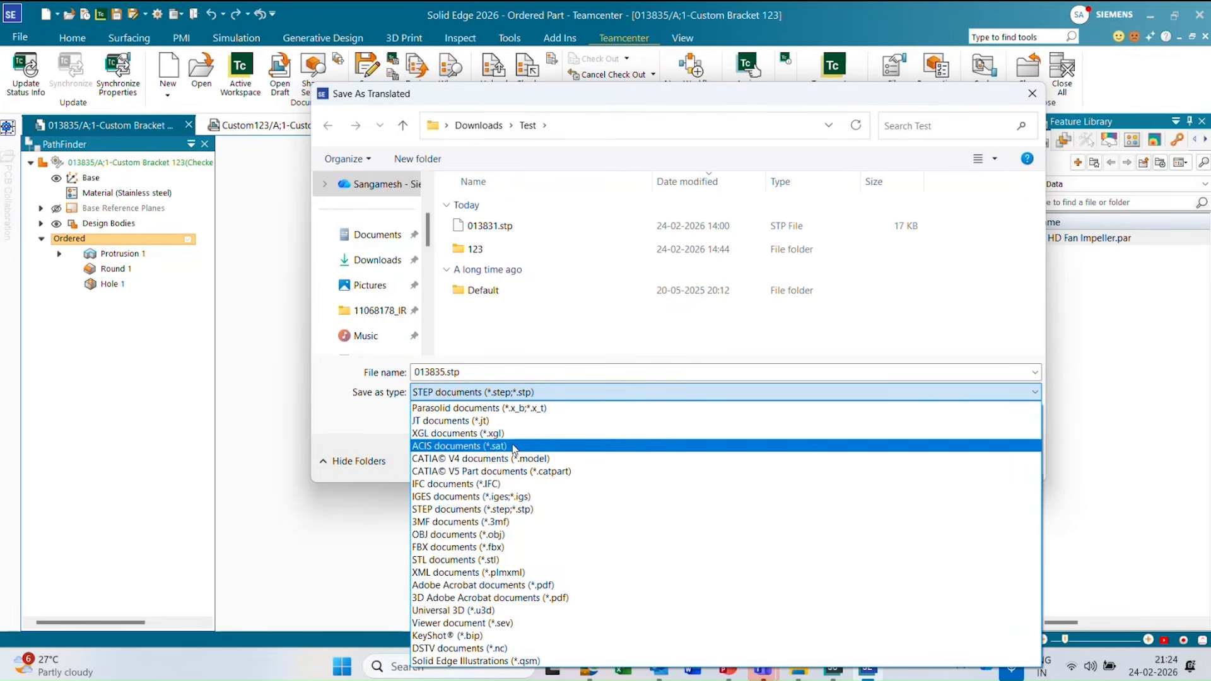
{"action": "left_click", "coordinate": [457, 408]}
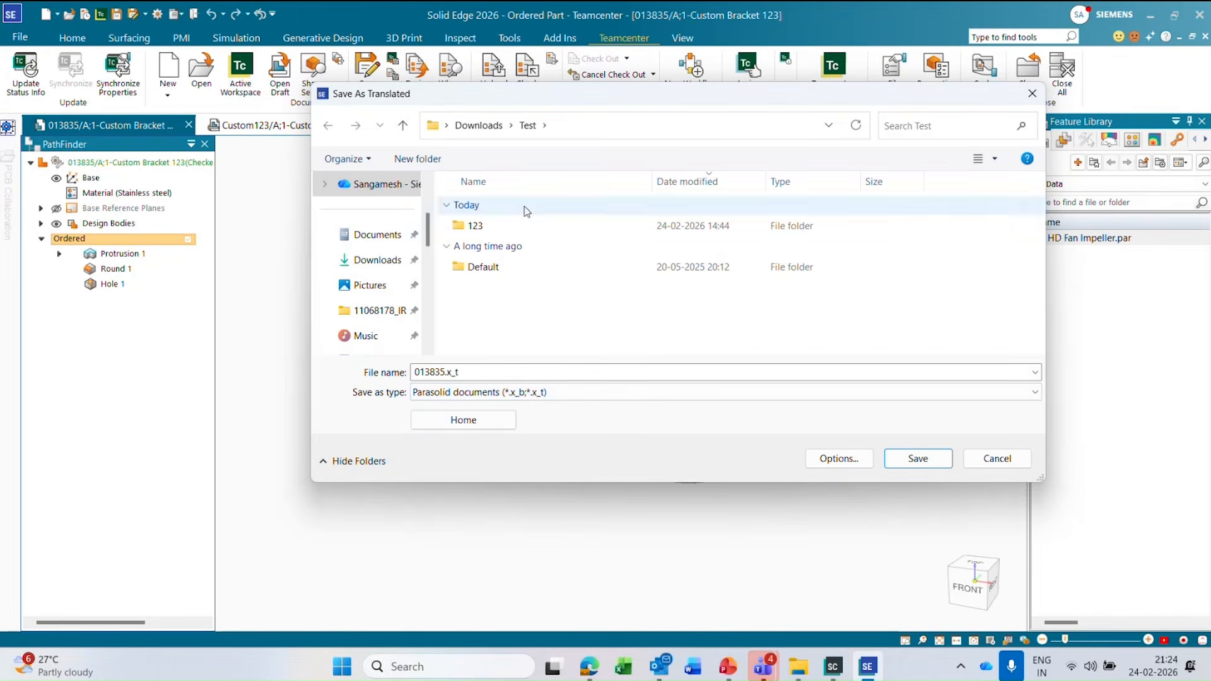
{"action": "left_click", "coordinate": [909, 461]}
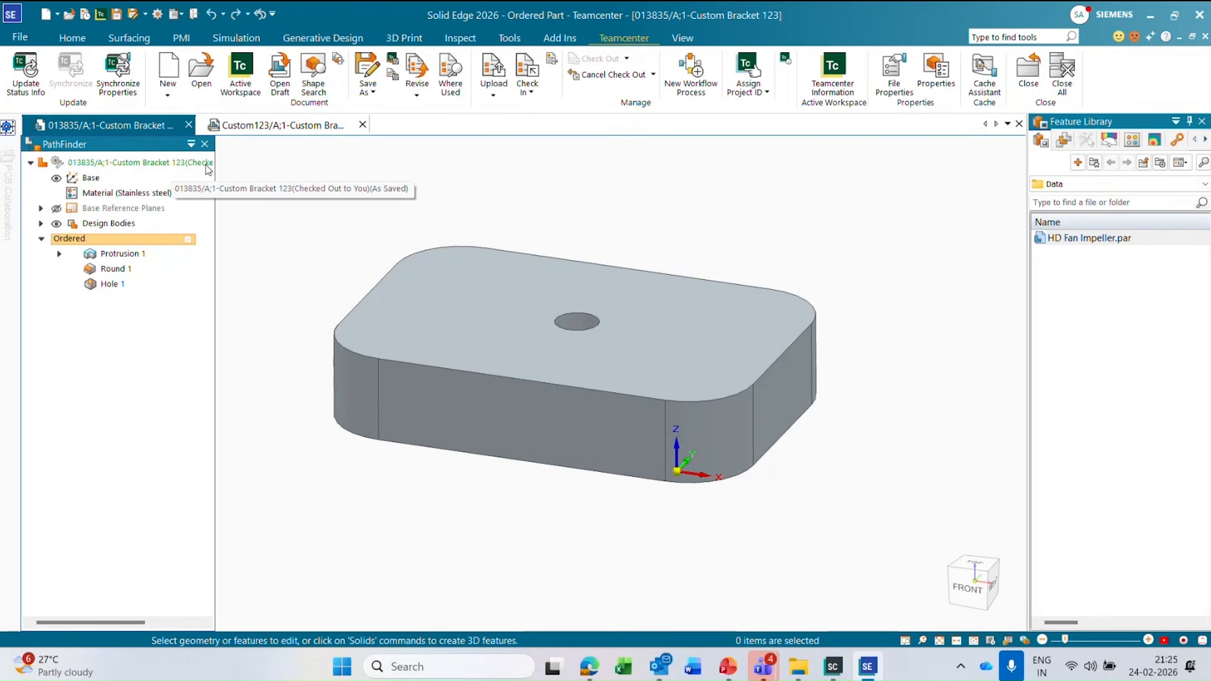
Cancel the bracket part's check-out and close all open documents without saving the Custom123 drawing changes.
{"action": "left_click", "coordinate": [614, 76]}
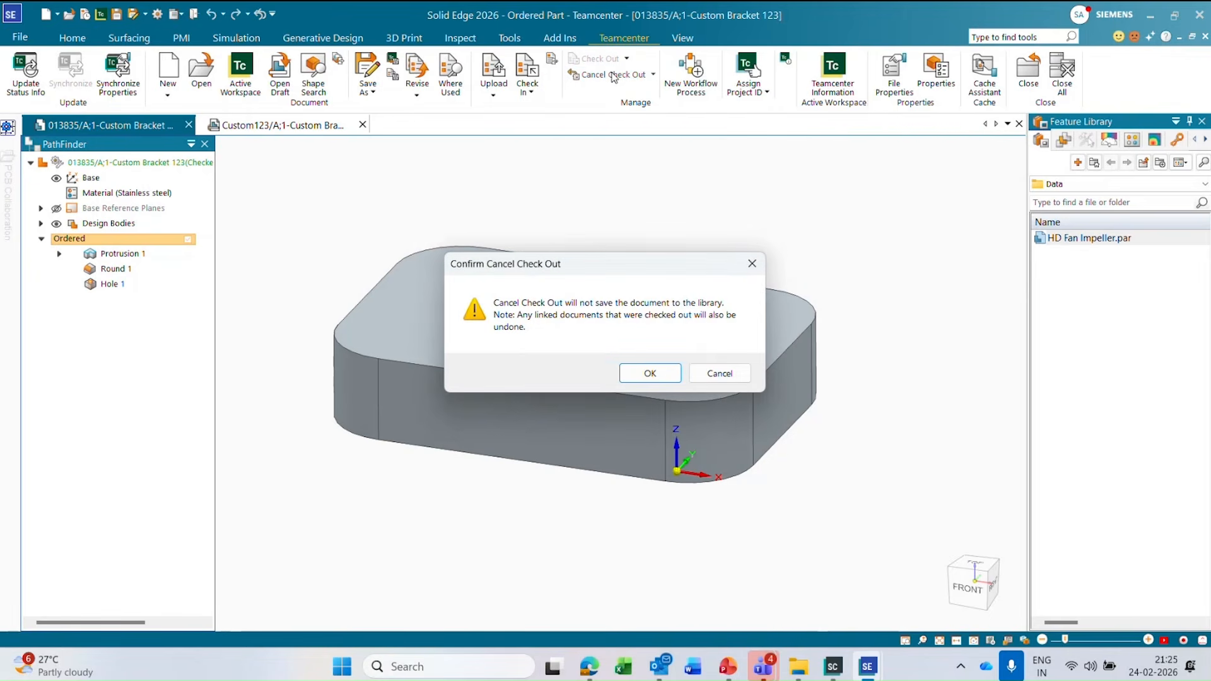
{"action": "left_click", "coordinate": [648, 376]}
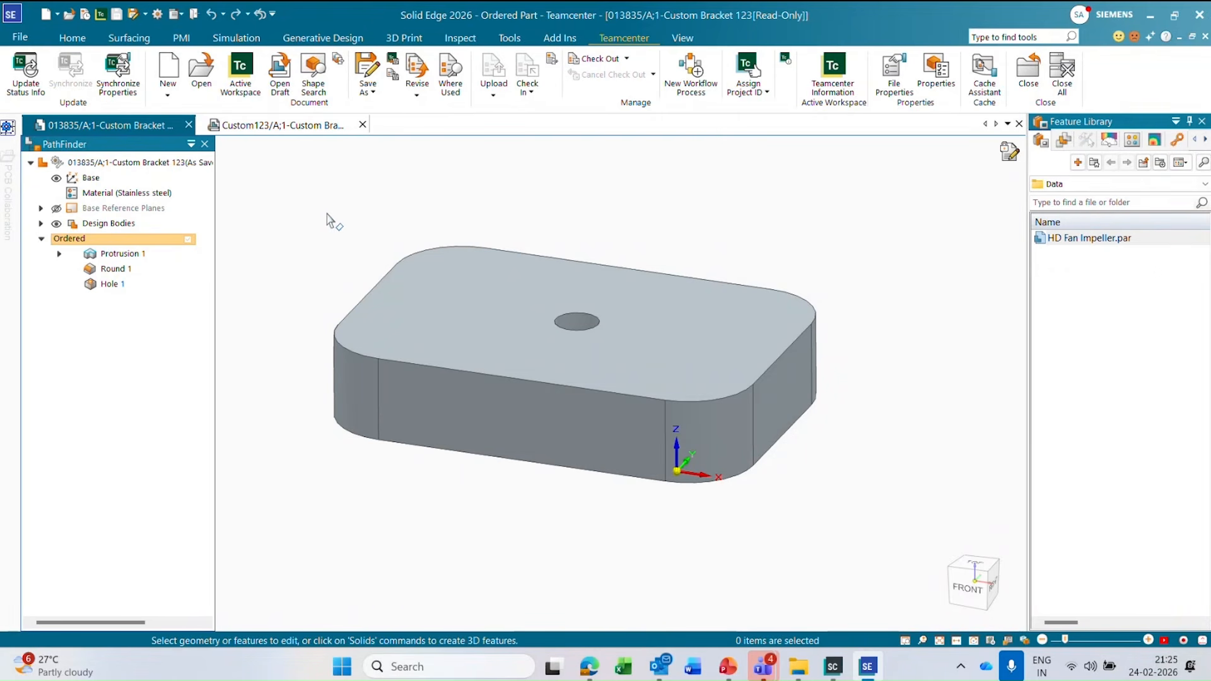
{"action": "right_click", "coordinate": [262, 126]}
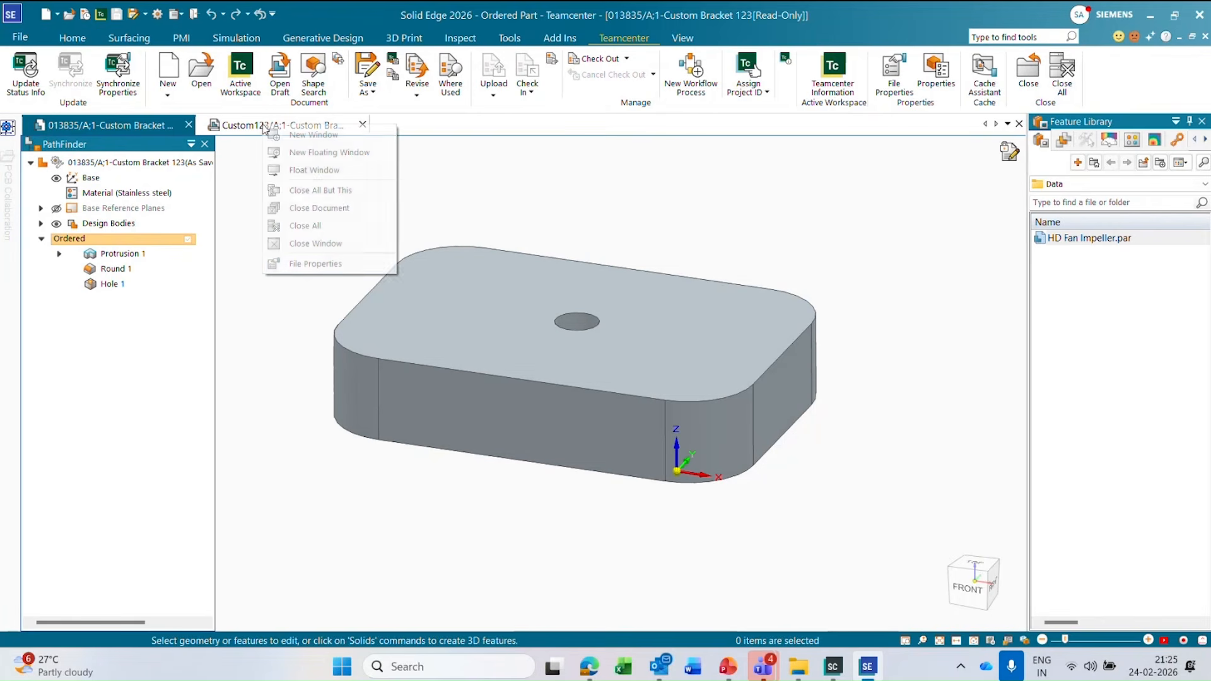
{"action": "left_click", "coordinate": [338, 227]}
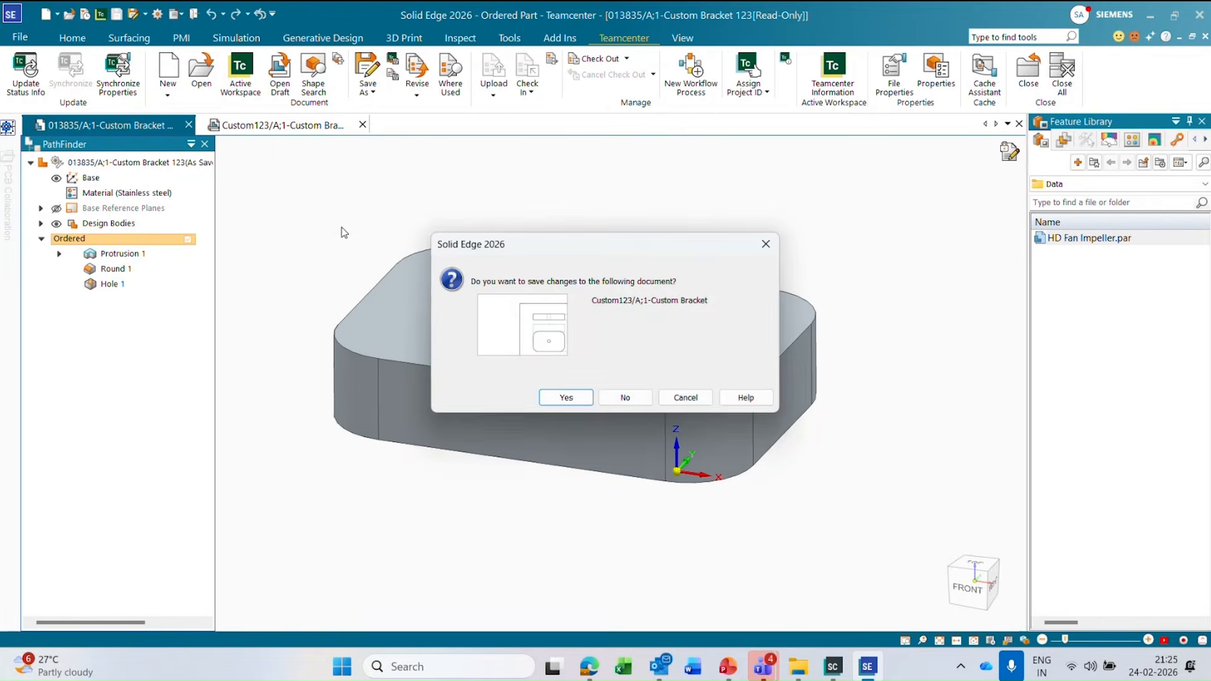
{"action": "left_click", "coordinate": [611, 399]}
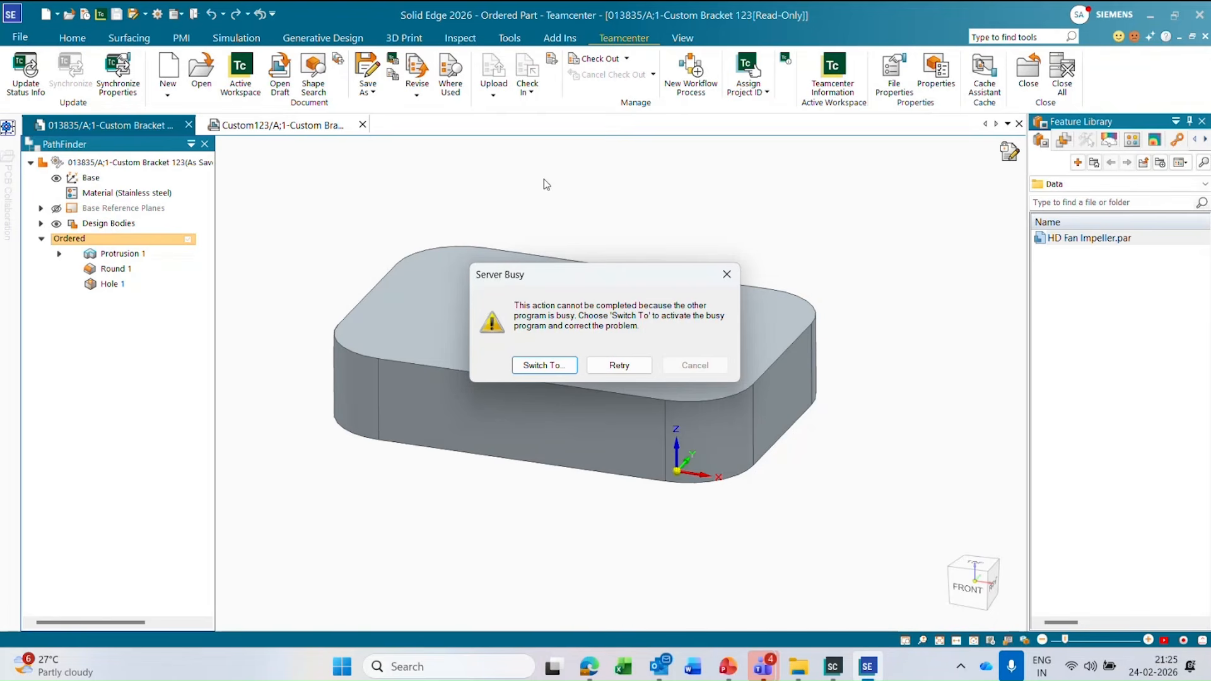
Retry the pending close and perform the Check In action for the Custom123 Custom Bracket drawing in the Upload dialog.
{"action": "left_click", "coordinate": [621, 369]}
{"action": "left_click", "coordinate": [627, 372]}
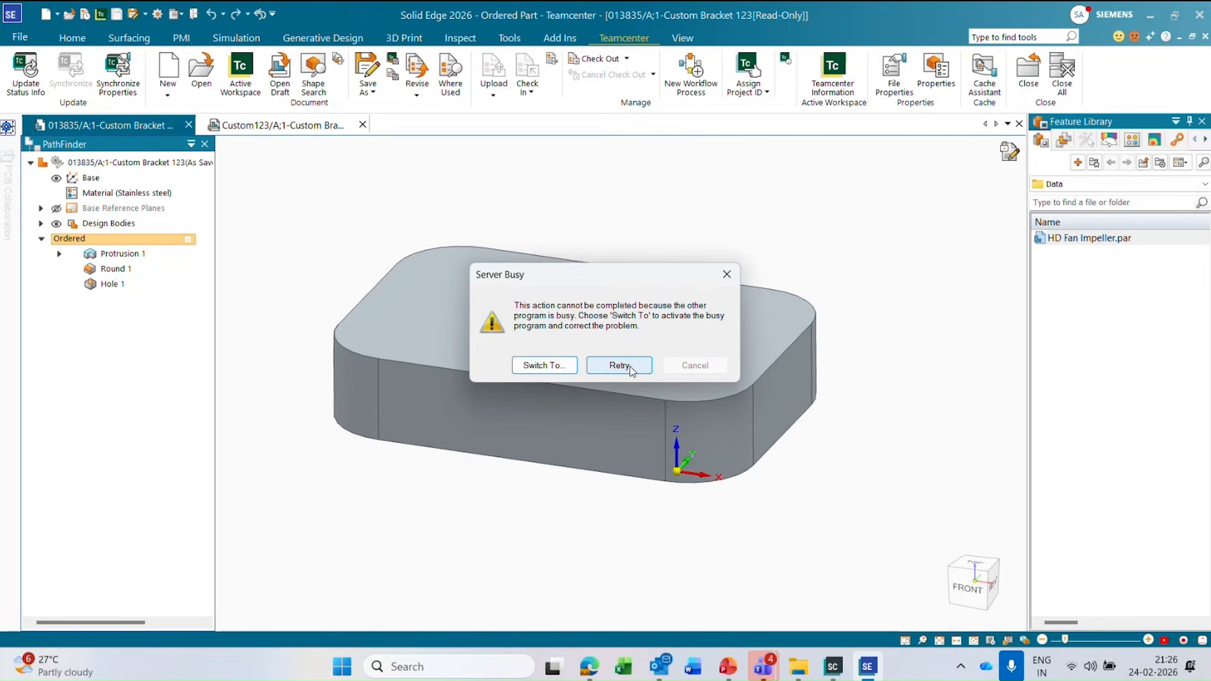
{"action": "left_click", "coordinate": [631, 370]}
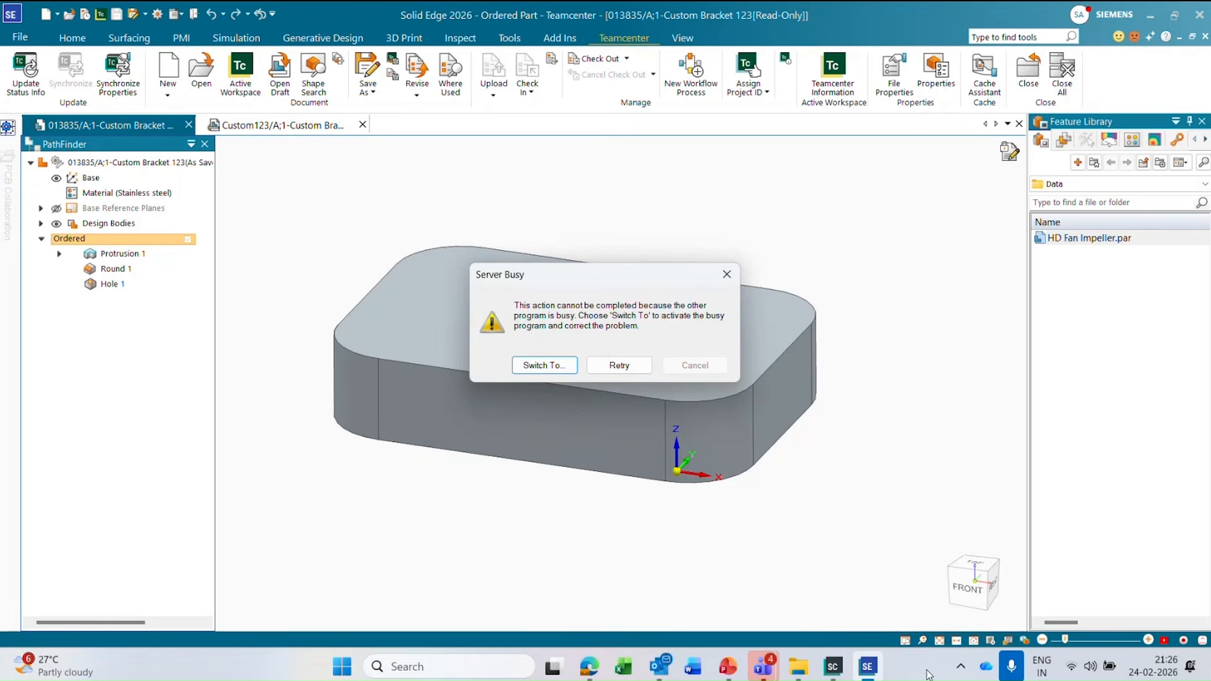
{"action": "right_click", "coordinate": [950, 649]}
{"action": "left_click", "coordinate": [902, 339]}
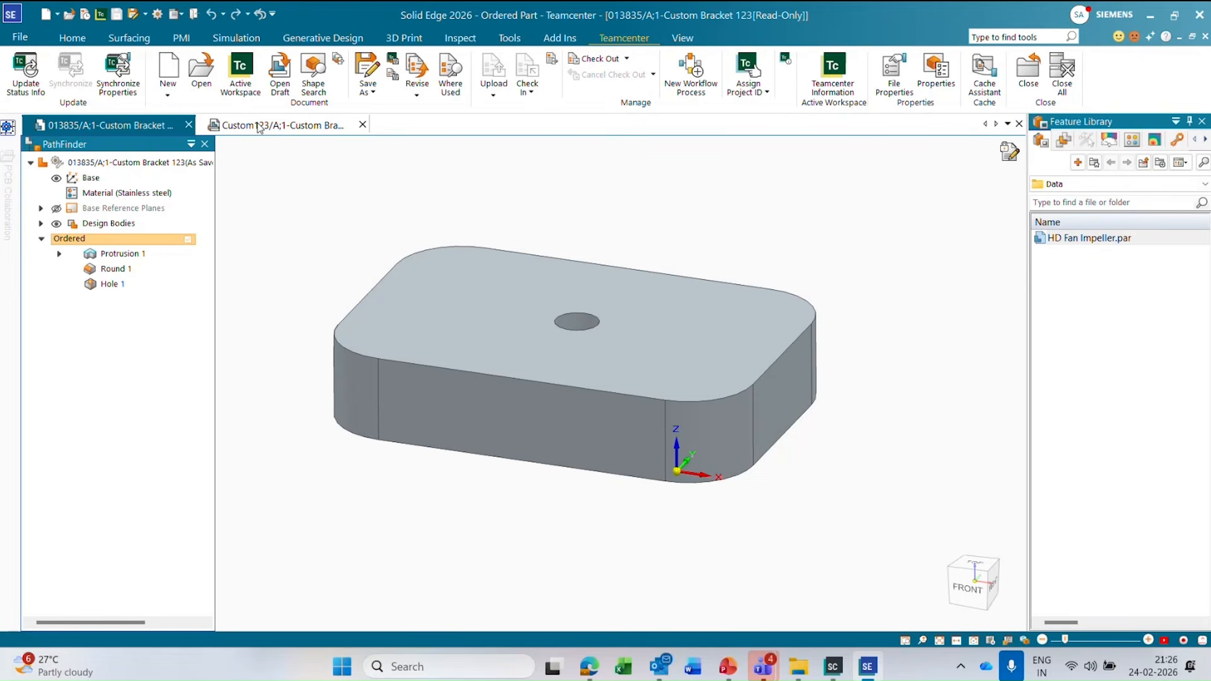
{"action": "left_click", "coordinate": [1008, 154]}
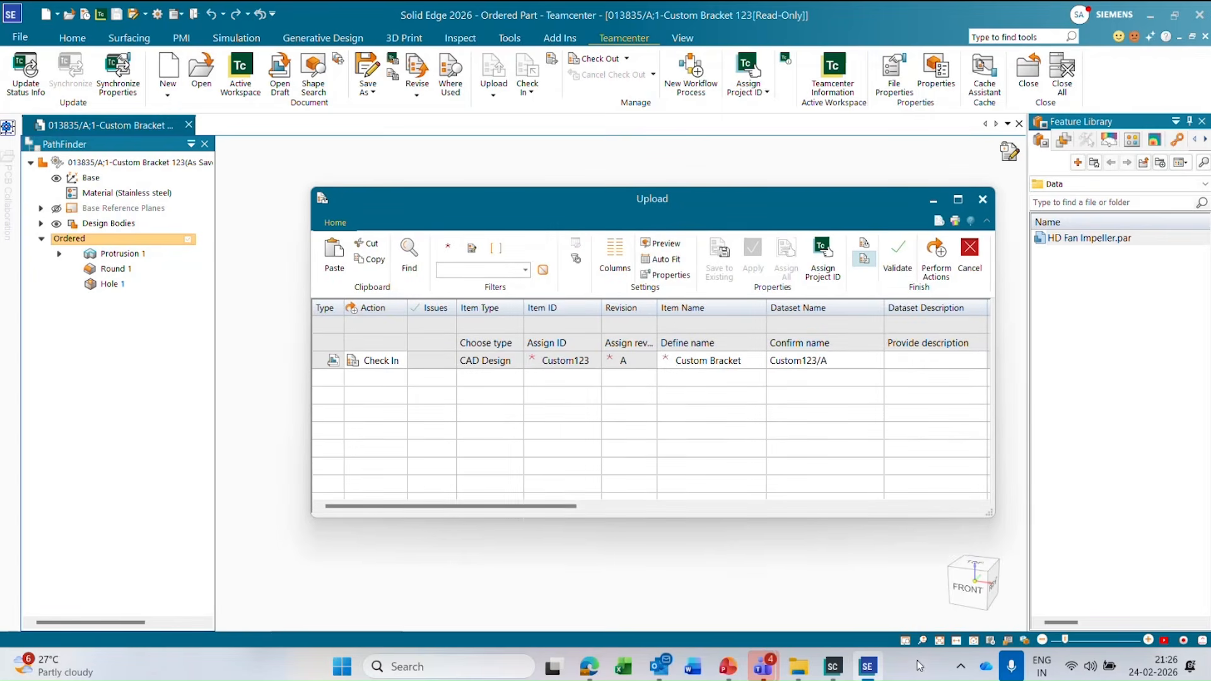
{"action": "left_click", "coordinate": [936, 260]}
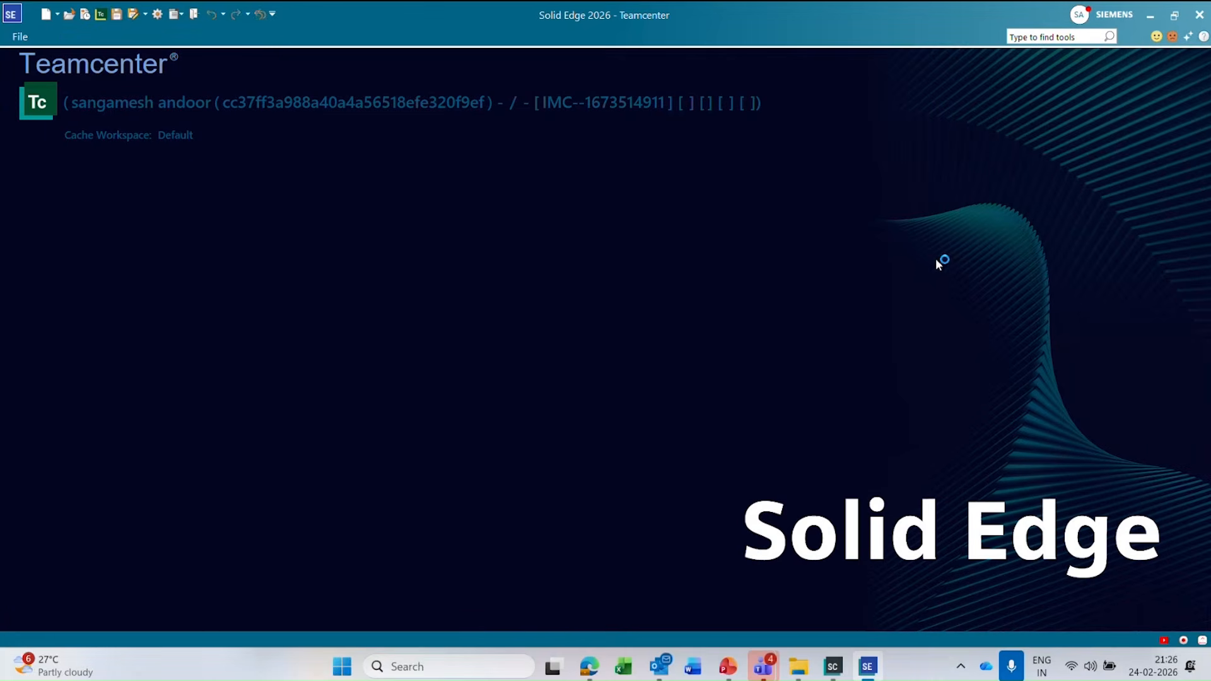
Browse for a Teamcenter file to open, switch the search to Item ID and search for ASM-00001.
{"action": "left_click", "coordinate": [21, 37]}
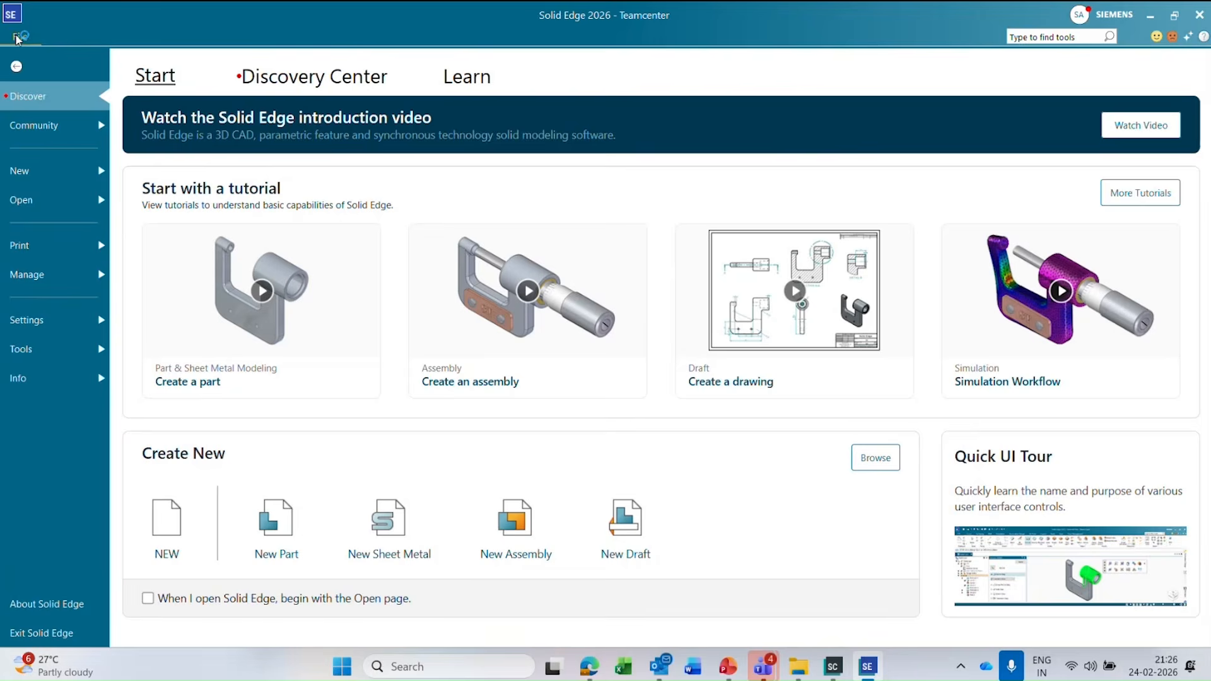
{"action": "left_click", "coordinate": [58, 198]}
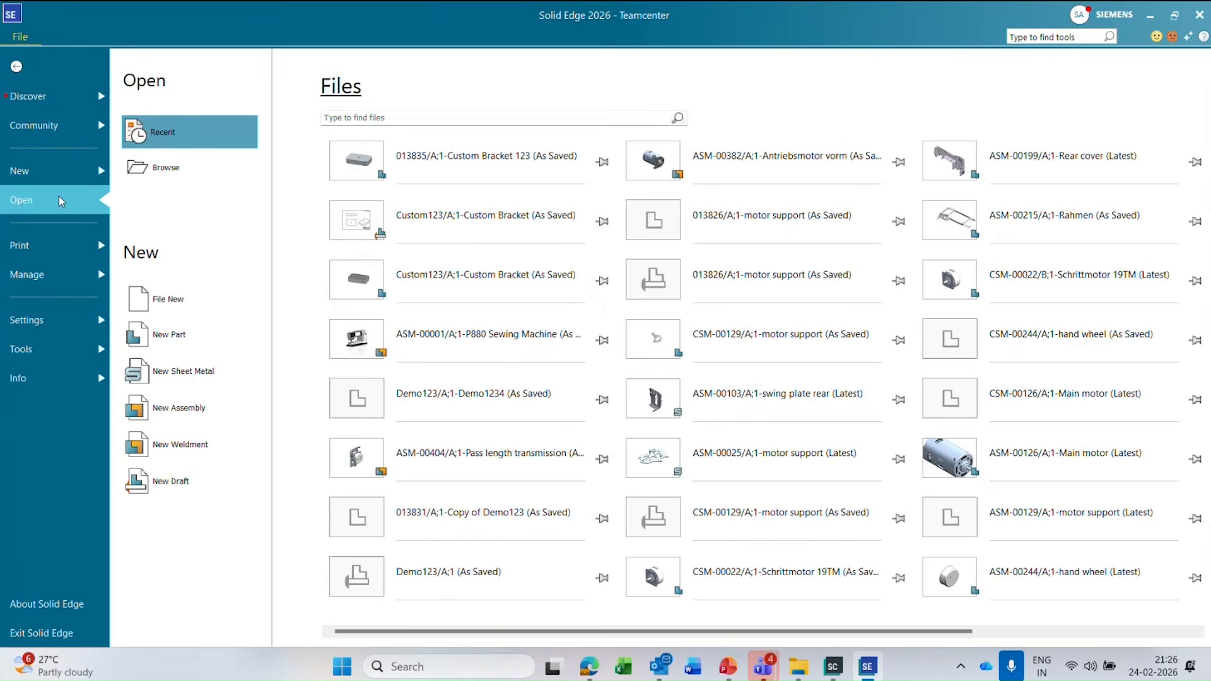
{"action": "left_click", "coordinate": [180, 179]}
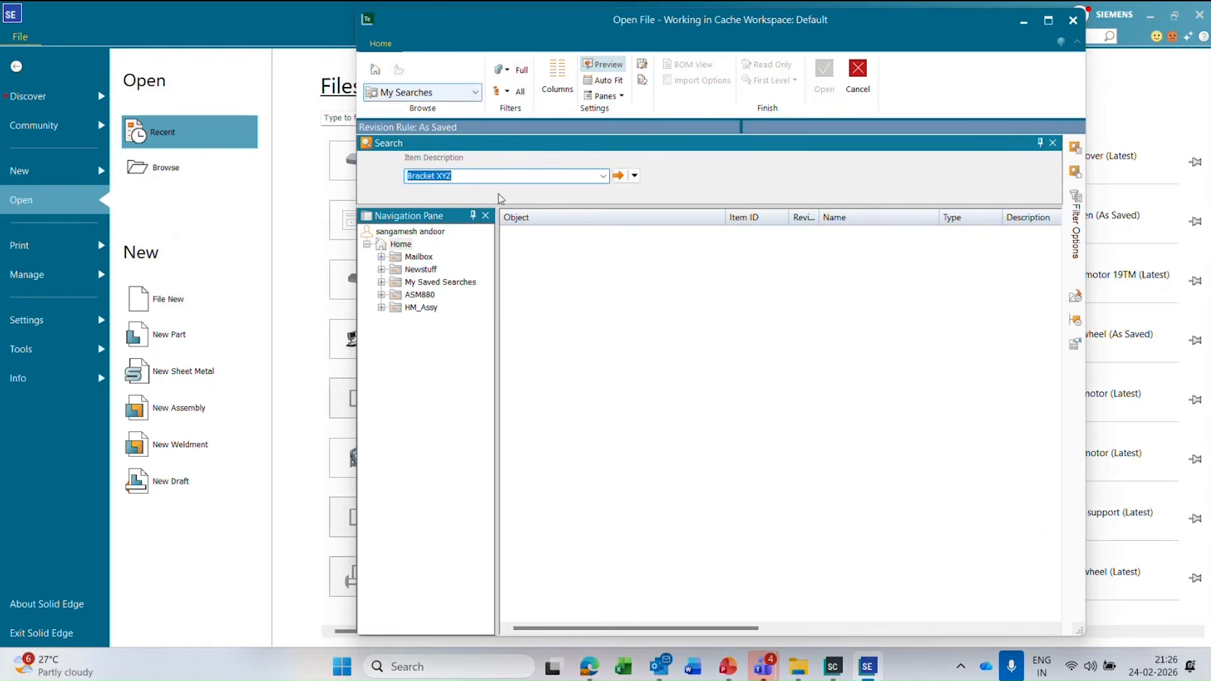
{"action": "left_click", "coordinate": [486, 176]}
{"action": "left_click", "coordinate": [634, 175]}
{"action": "left_click", "coordinate": [660, 193]}
{"action": "key", "text": "ctrl+a"}
{"action": "type", "text": "ASM-000"}
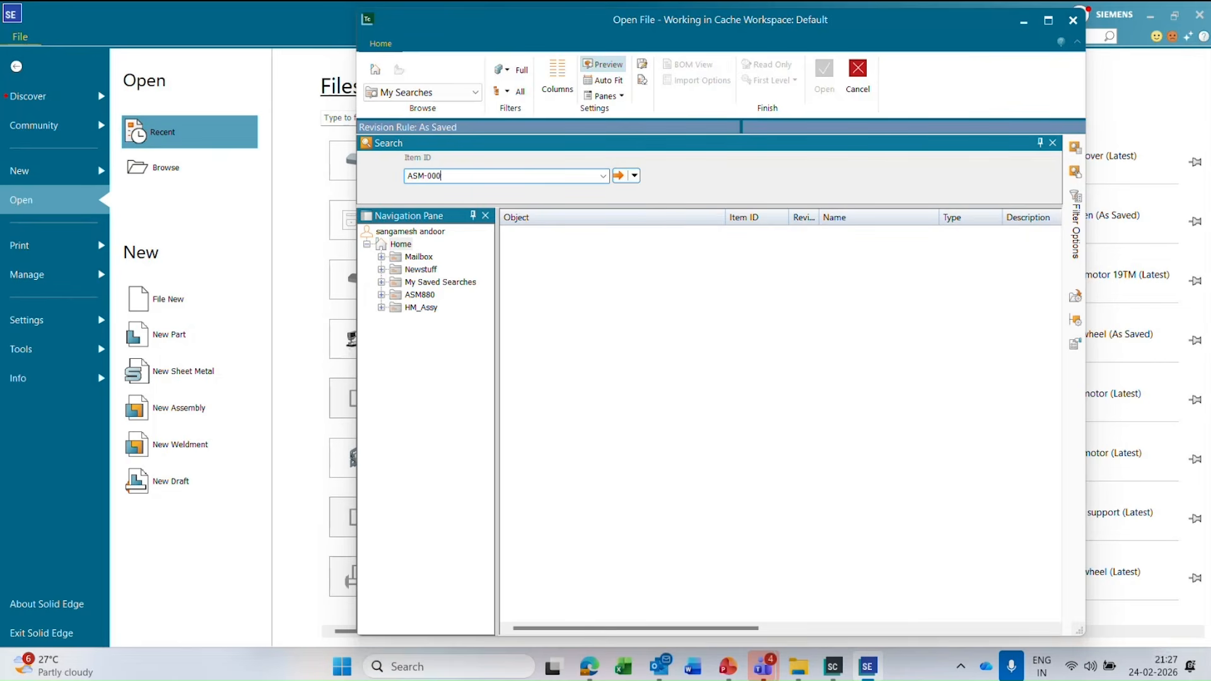
{"action": "type", "text": "01"}
{"action": "key", "text": "Return"}
{"action": "left_click", "coordinate": [506, 234]}
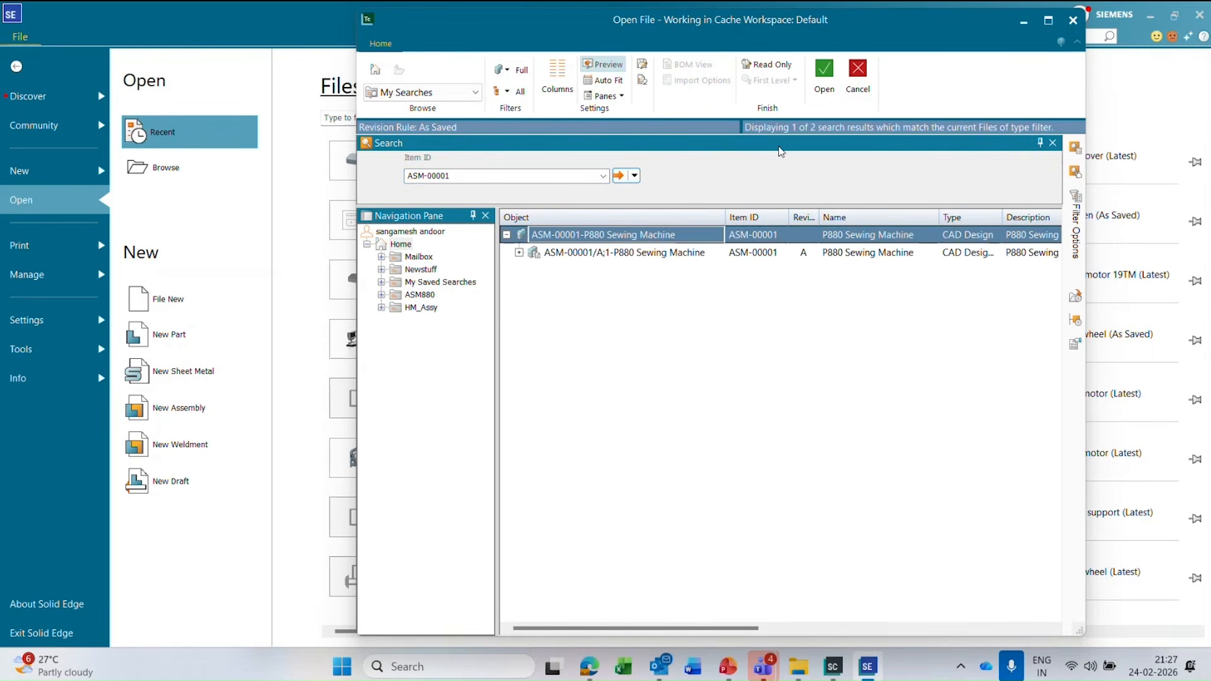
Review the revision rule choices and assembly load options for ASM-00001/A P880 Sewing Machine, and open that assembly revision.
{"action": "left_click", "coordinate": [978, 255]}
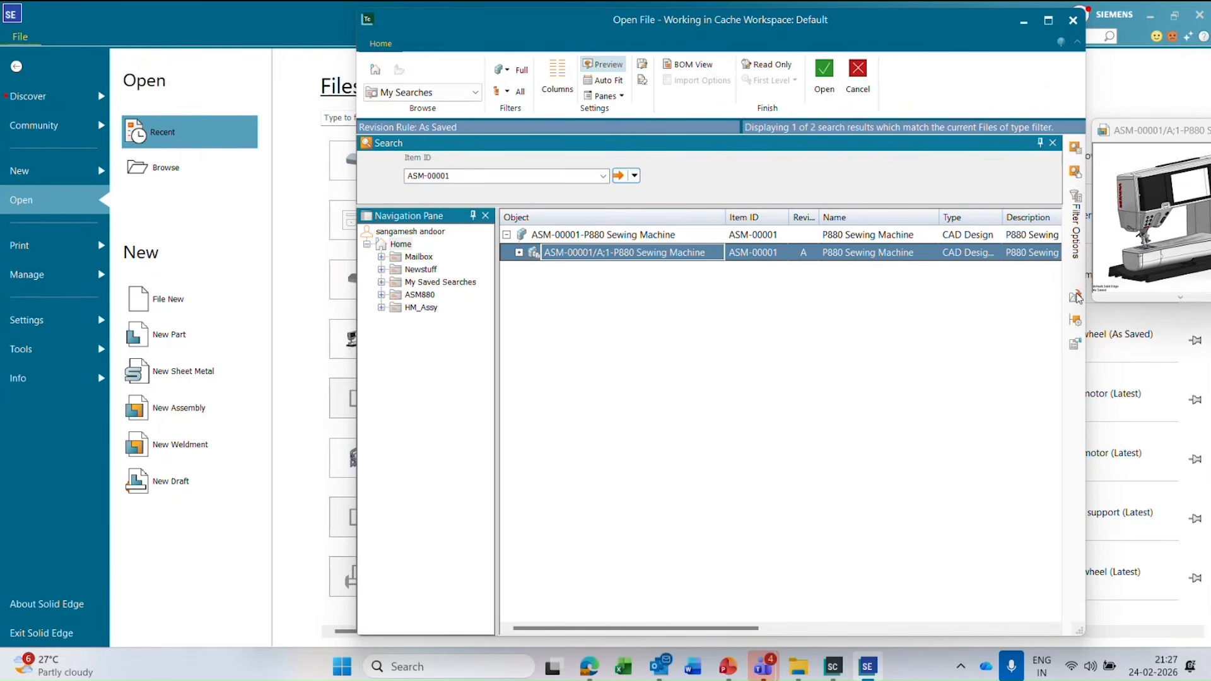
{"action": "left_click", "coordinate": [1077, 299]}
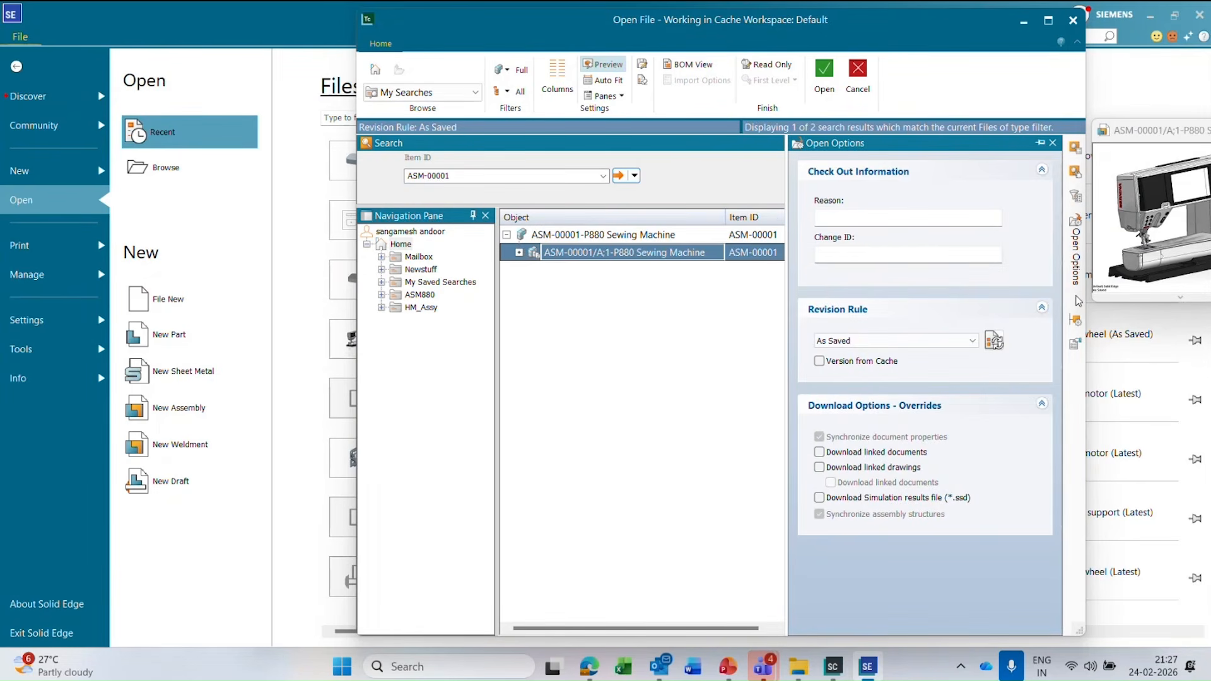
{"action": "left_click", "coordinate": [1076, 323]}
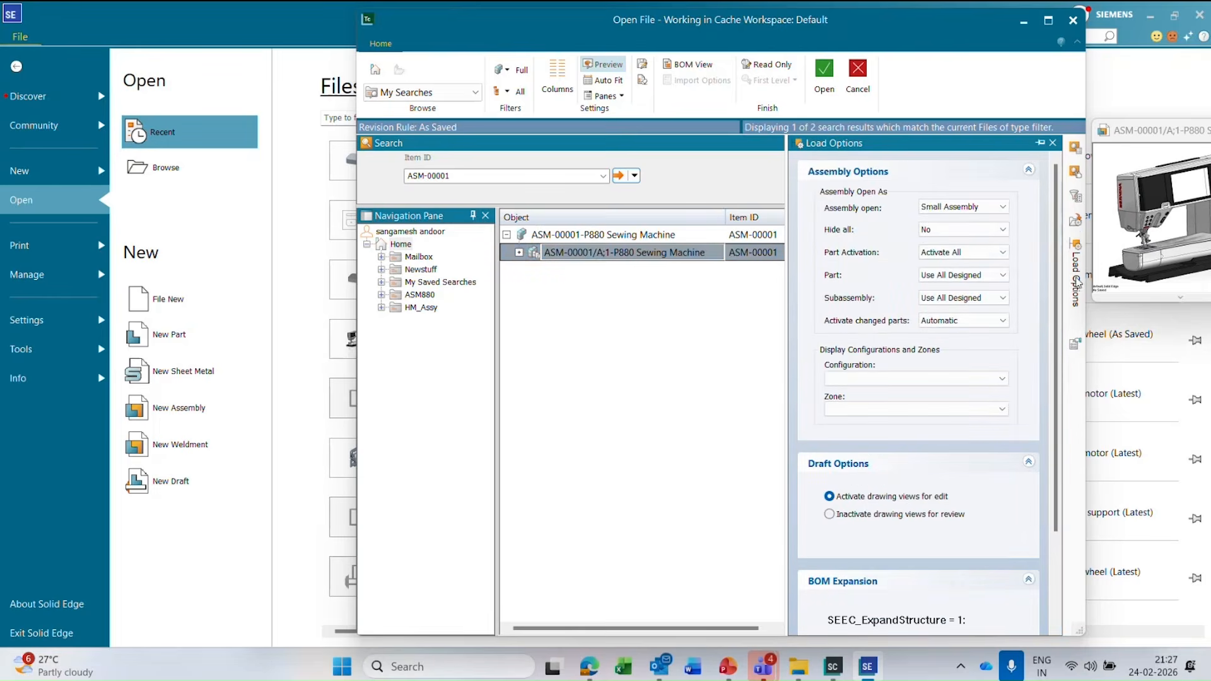
{"action": "left_click", "coordinate": [1075, 225]}
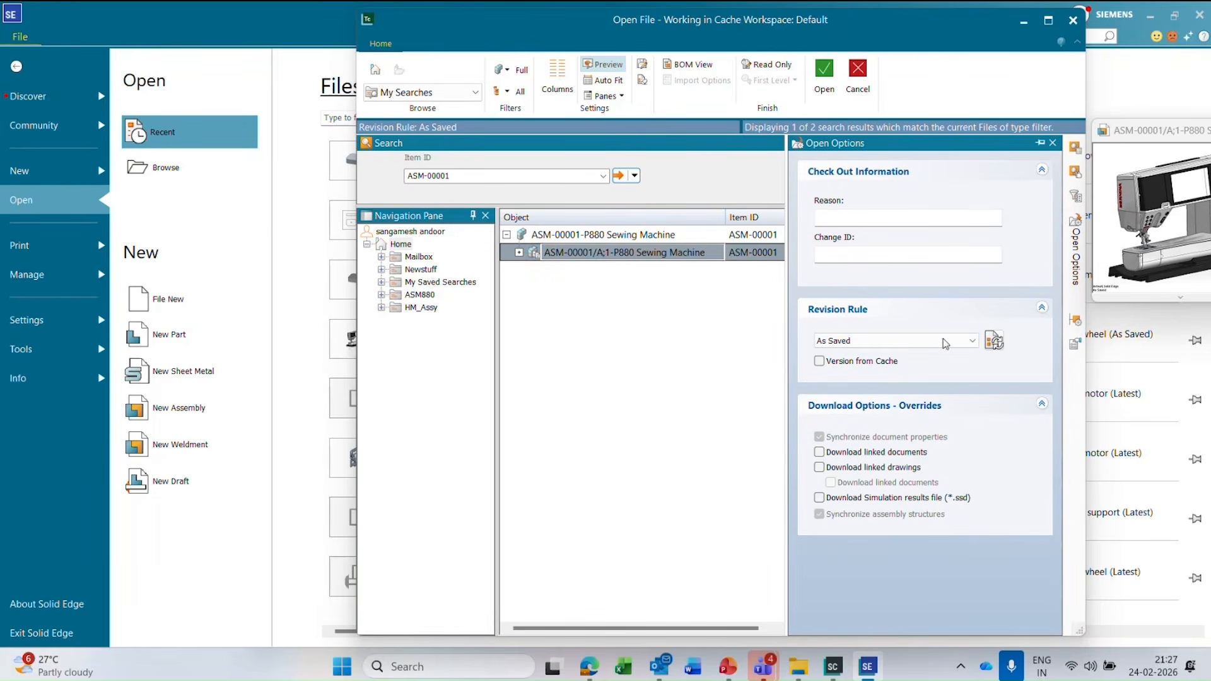
{"action": "left_click", "coordinate": [942, 343]}
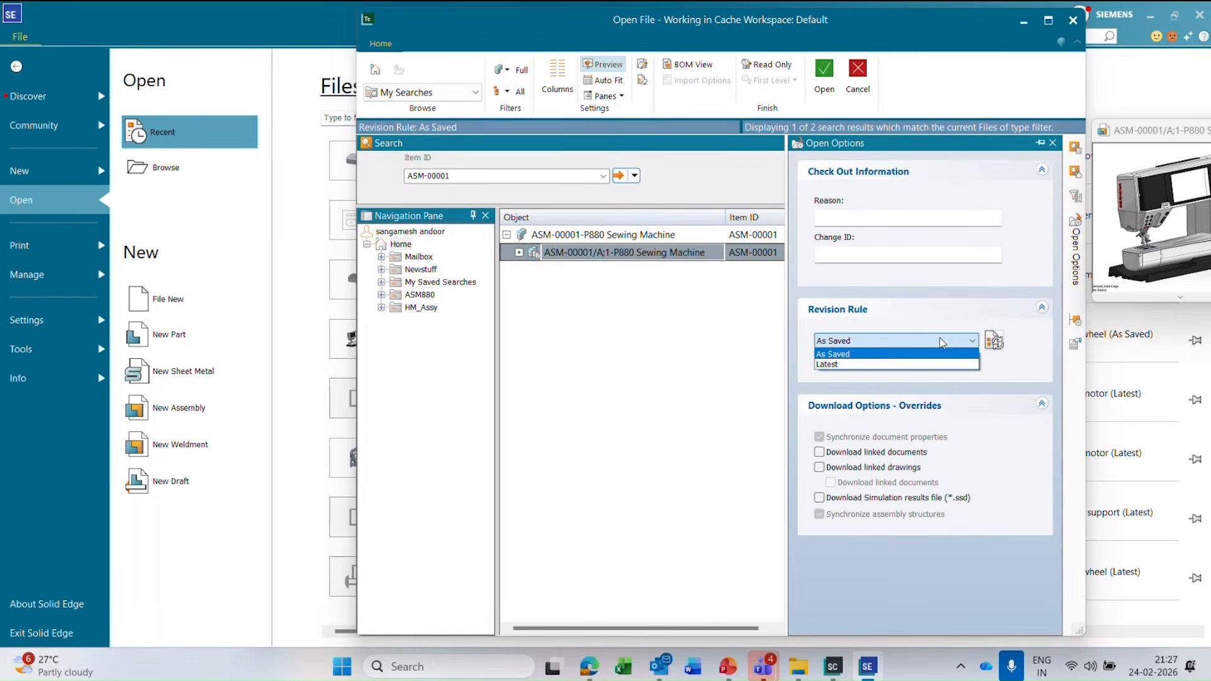
{"action": "left_click", "coordinate": [940, 339]}
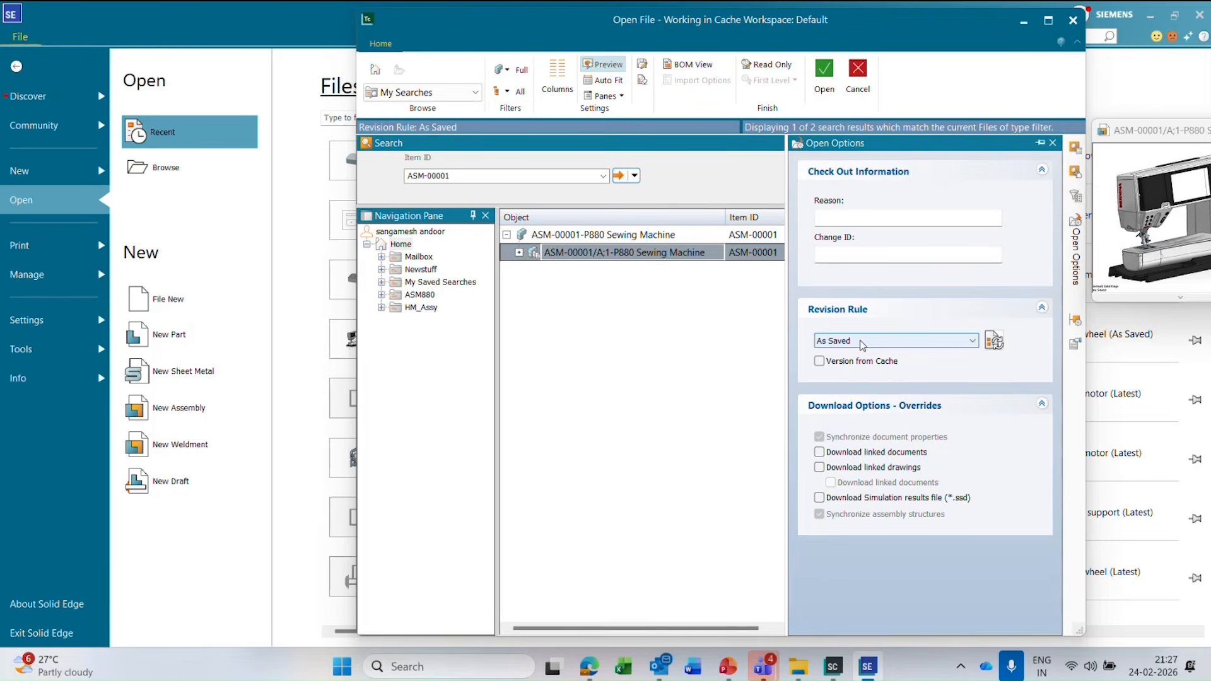
{"action": "left_click", "coordinate": [861, 342]}
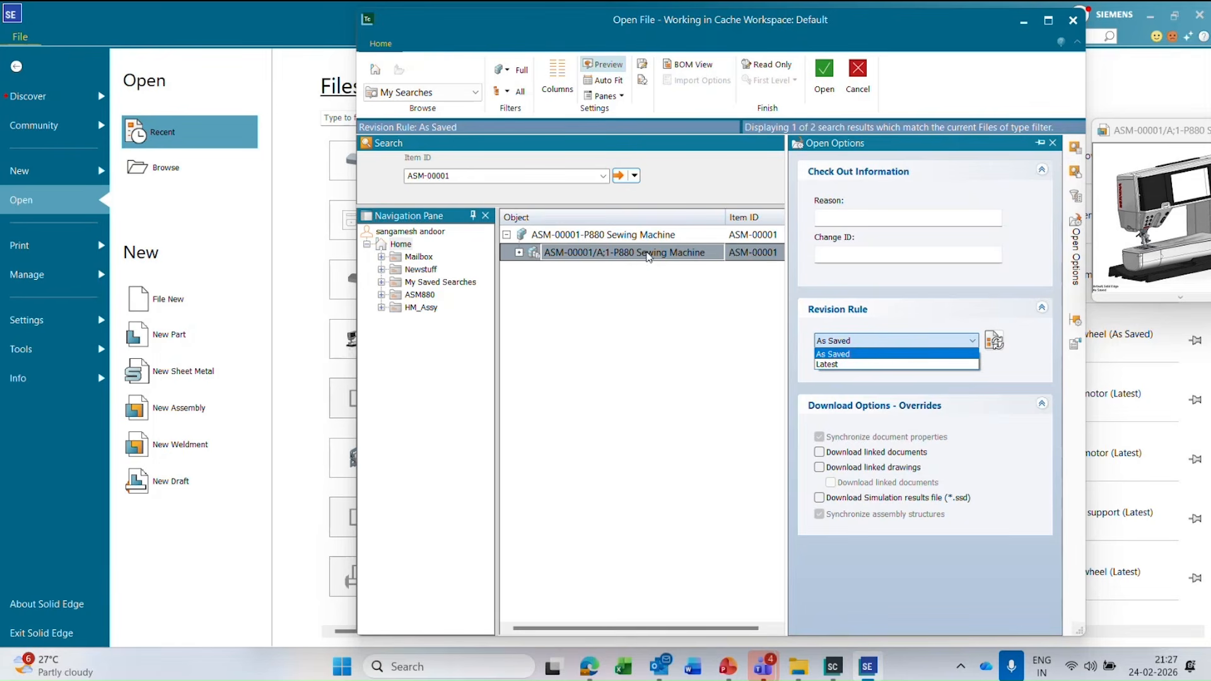
{"action": "left_click", "coordinate": [1040, 325]}
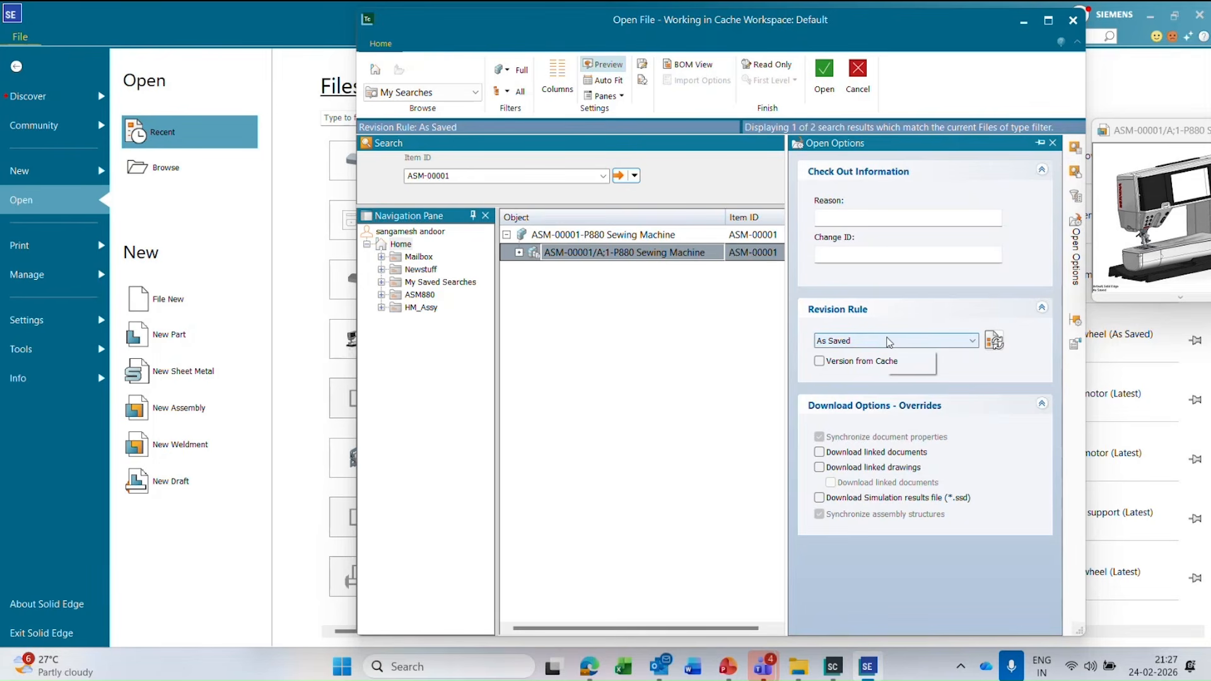
{"action": "left_click", "coordinate": [1076, 323]}
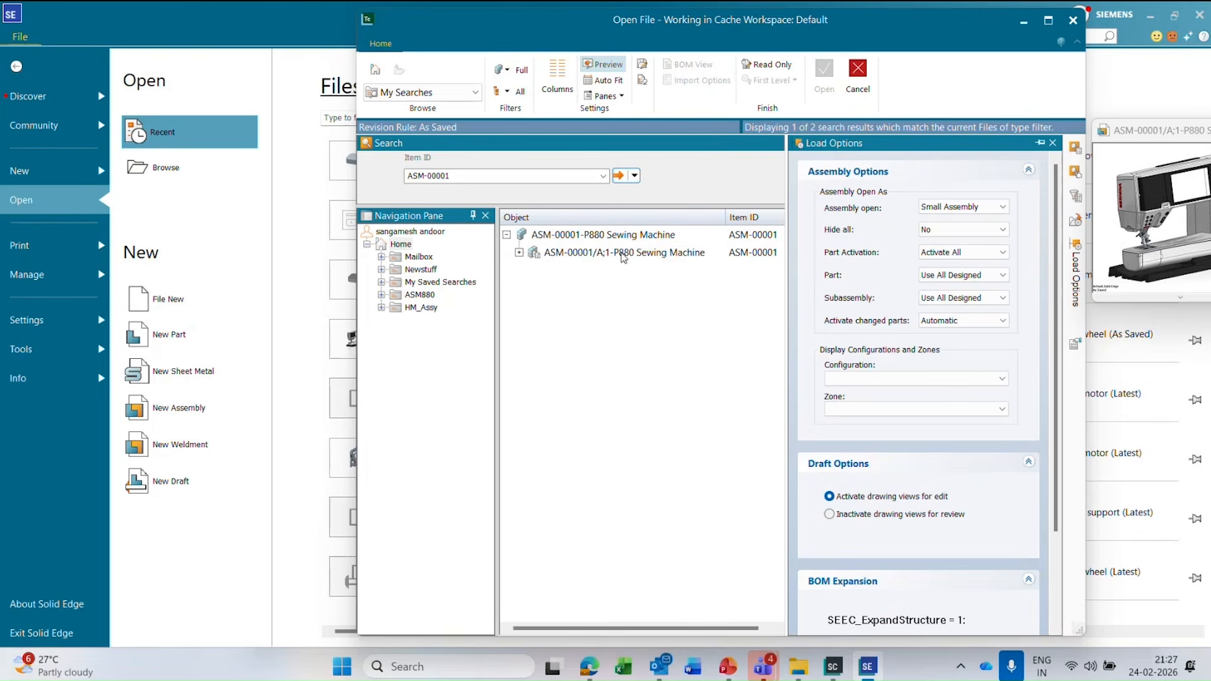
{"action": "left_click", "coordinate": [622, 253]}
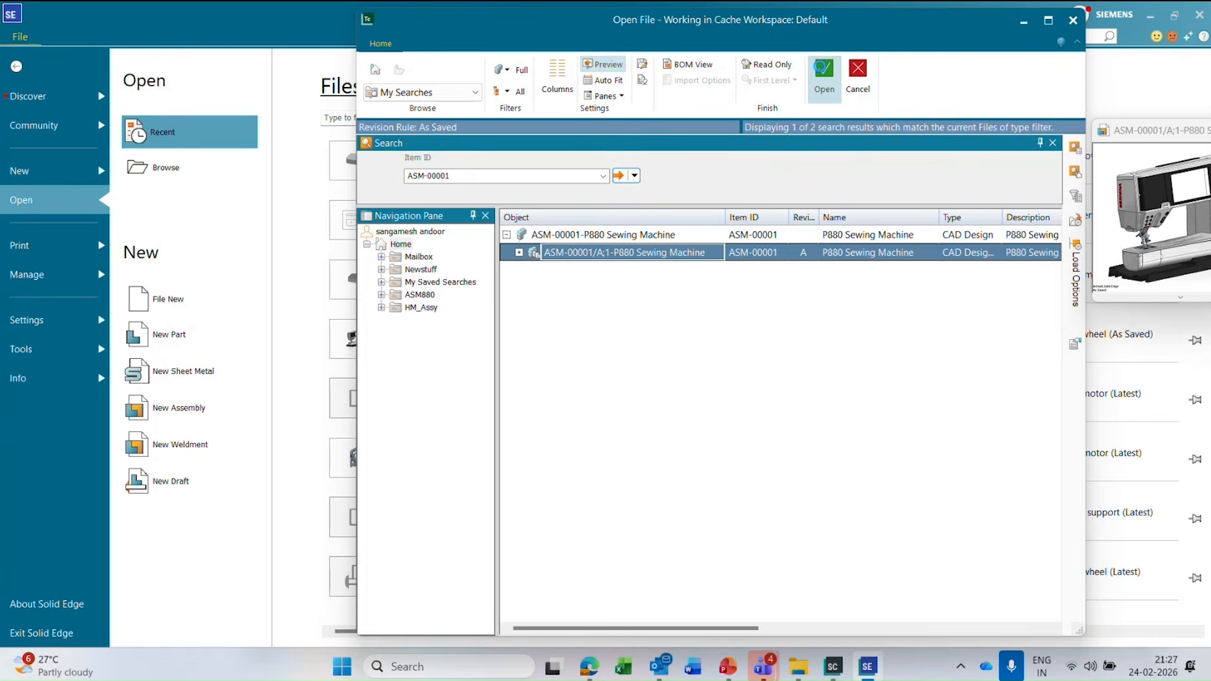
{"action": "left_click", "coordinate": [822, 72]}
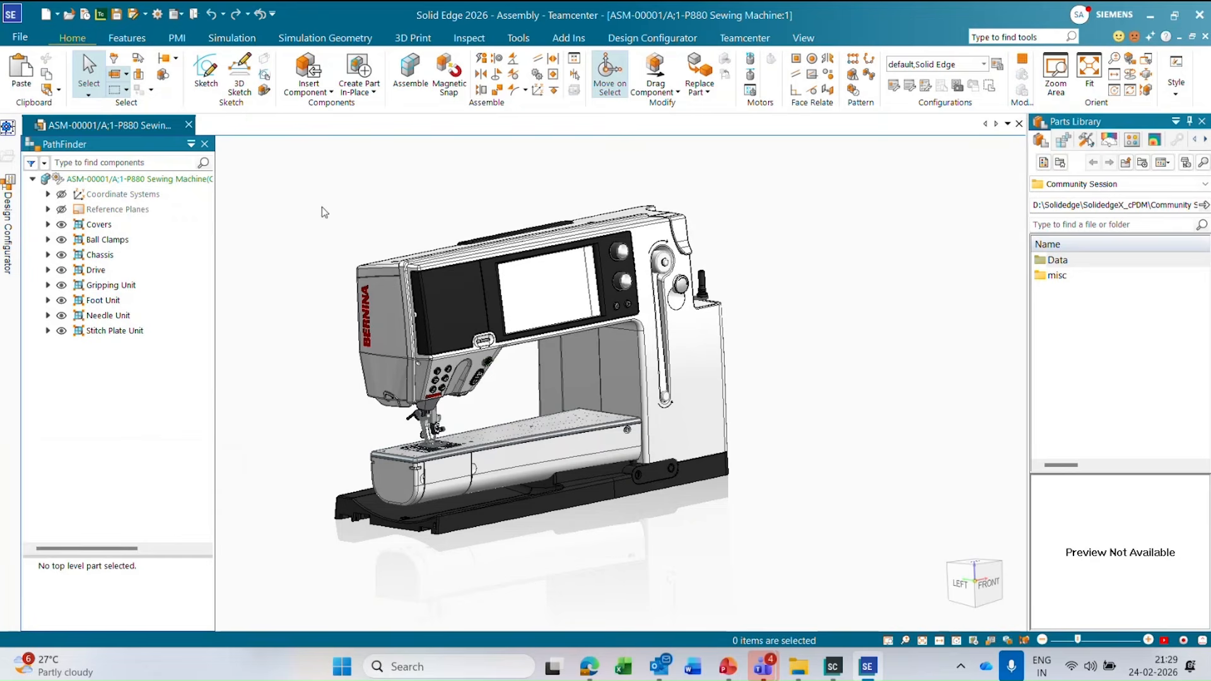
Expand the Stitch Plate Unit group and its ASM-00404 Pass length transmission subassembly, and select the CSM-00022 Schrittmotor 19TM part.
{"action": "middle_click_drag", "start_coordinate": [803, 370], "coordinate": [319, 442]}
{"action": "scroll", "coordinate": [287, 426], "scroll_direction": "up", "scroll_amount": 2}
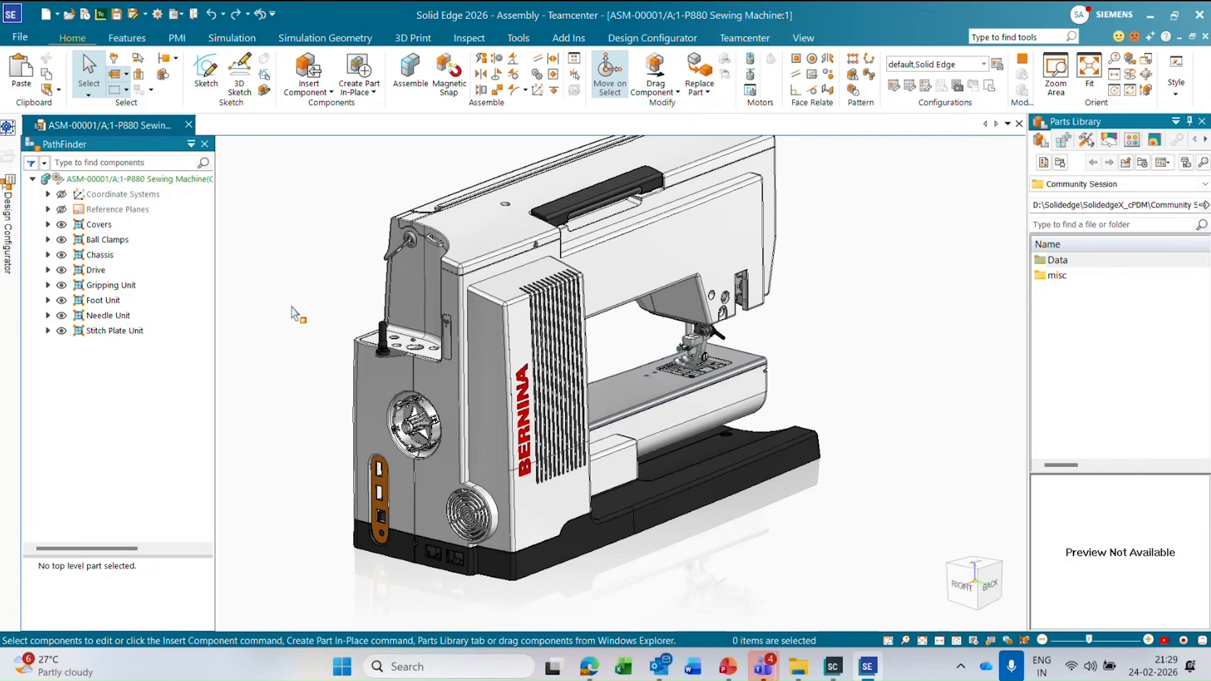
{"action": "left_click", "coordinate": [48, 330]}
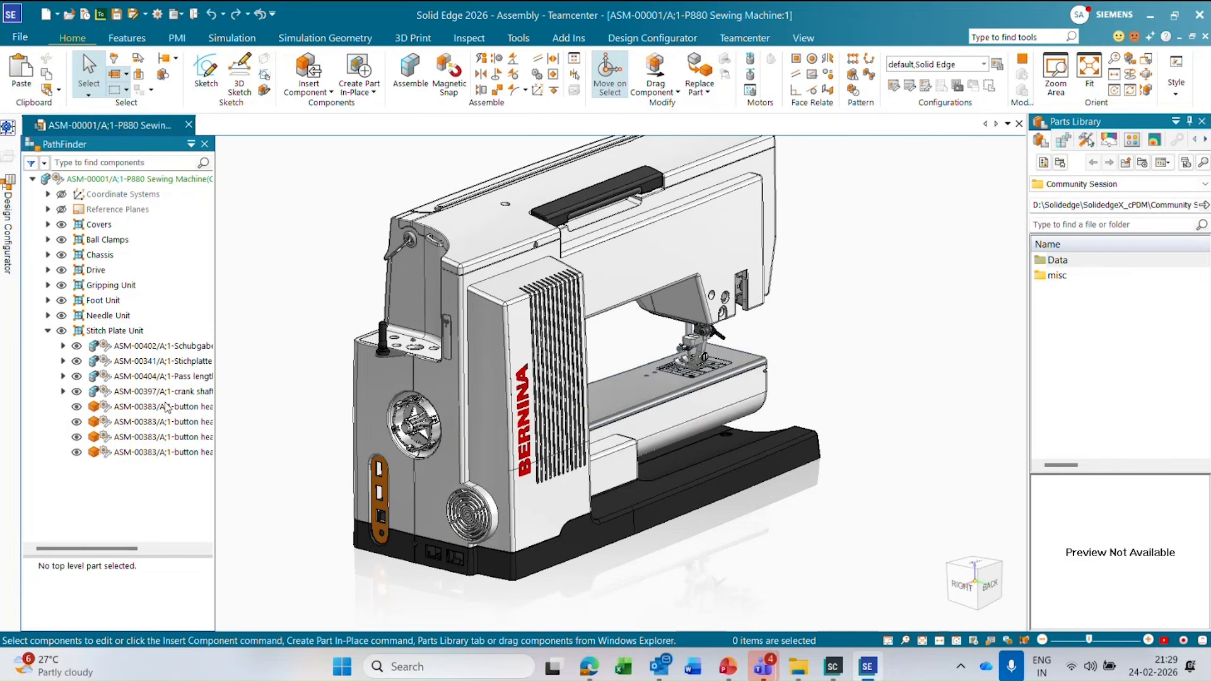
{"action": "left_click", "coordinate": [63, 376]}
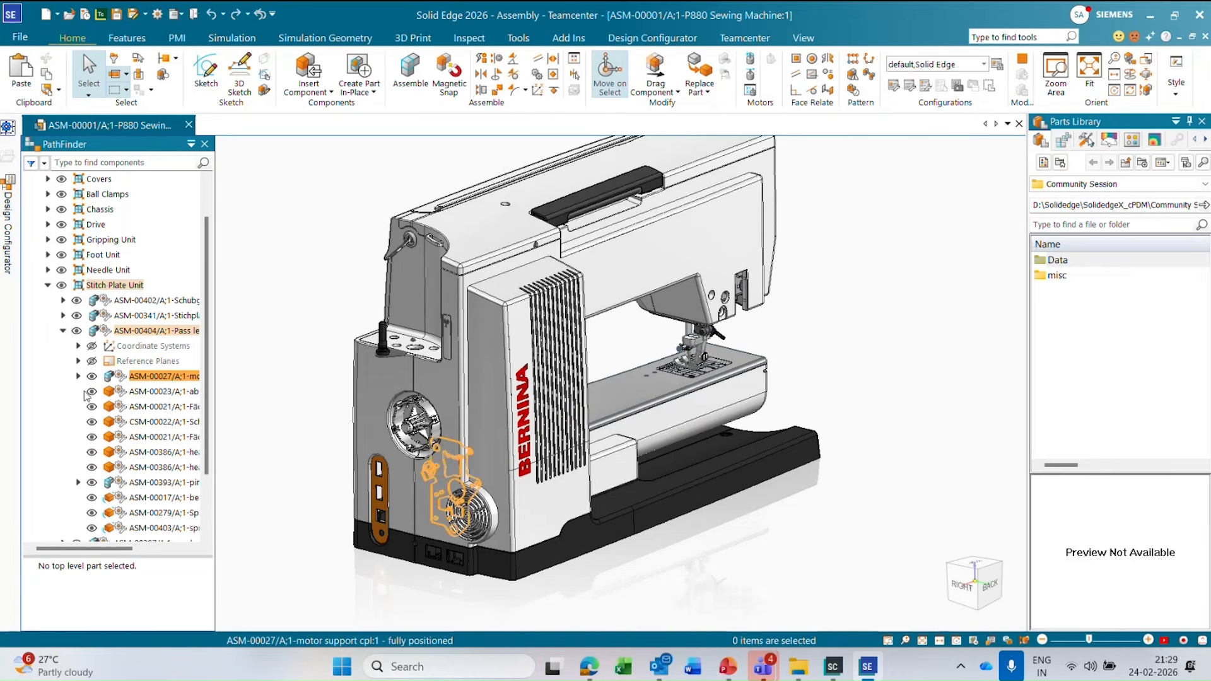
{"action": "left_click", "coordinate": [166, 423]}
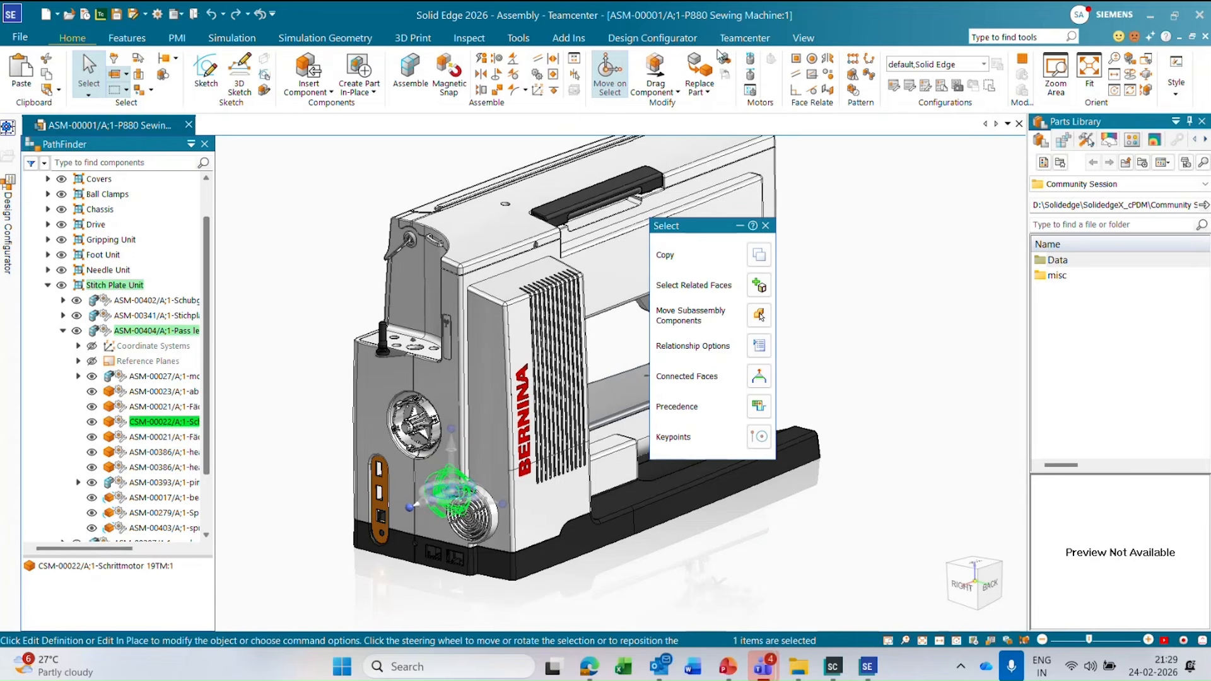
Review the existing Teamcenter revisions of CSM-00022, highlight revision B, and close the list without opening anything.
{"action": "left_click", "coordinate": [745, 39]}
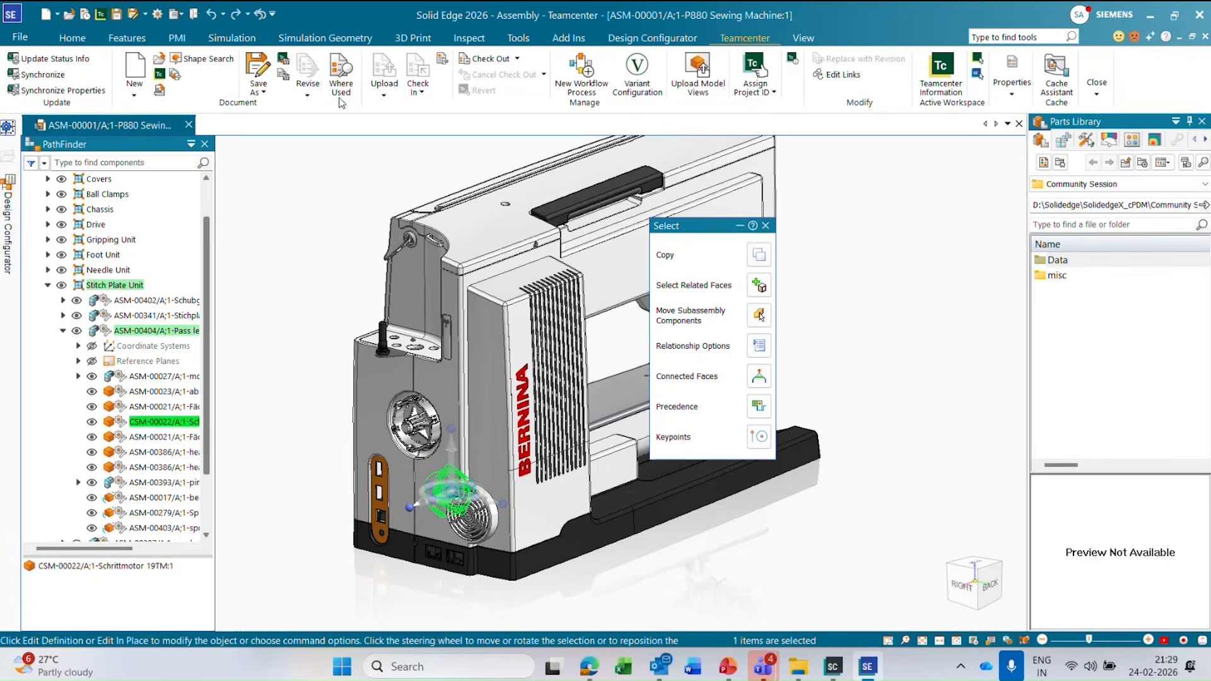
{"action": "left_click", "coordinate": [313, 92]}
{"action": "left_click", "coordinate": [327, 127]}
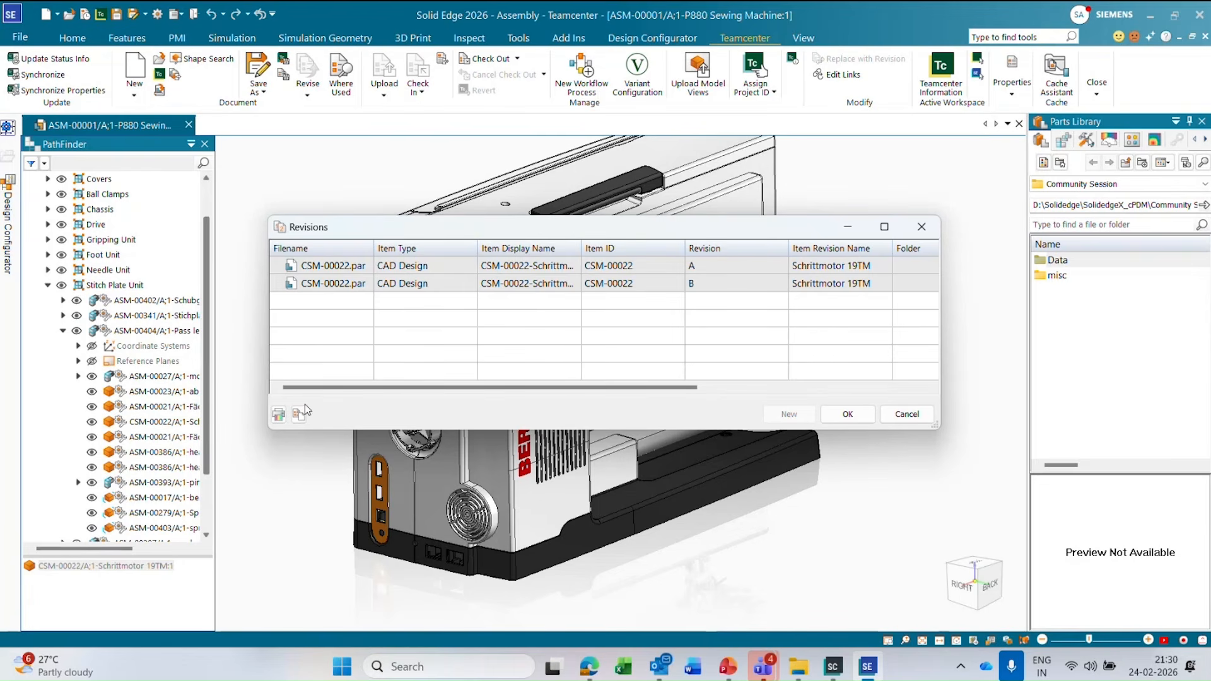
{"action": "left_click", "coordinate": [710, 283]}
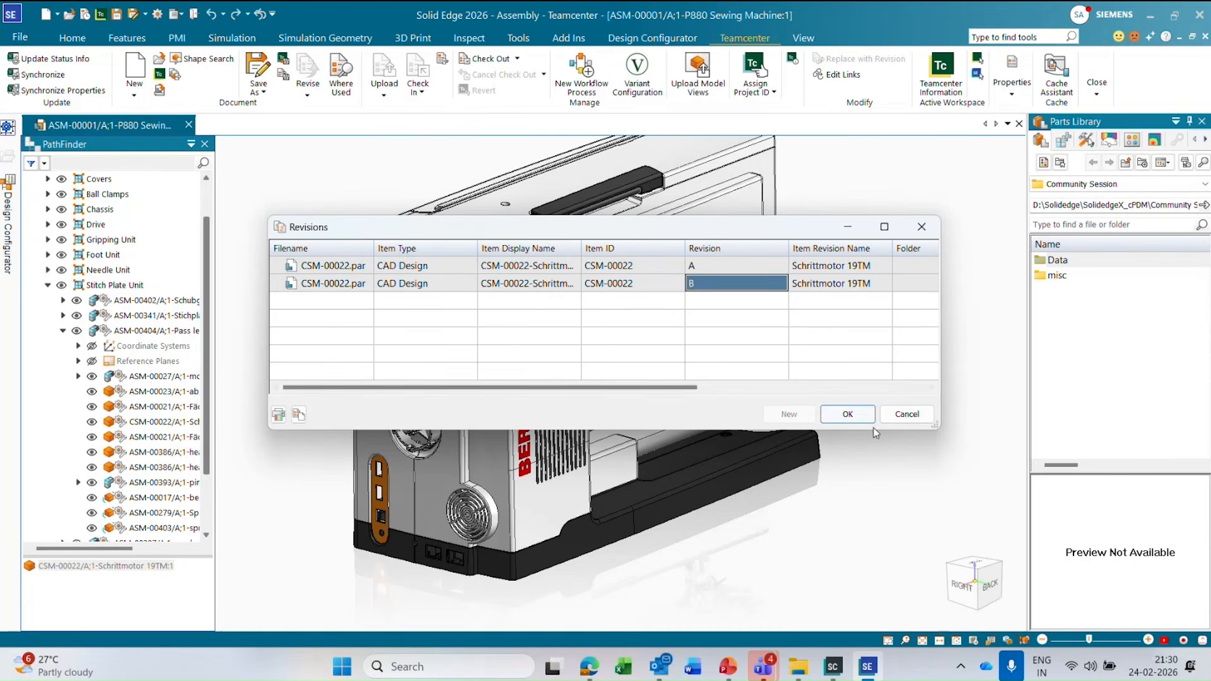
{"action": "left_click", "coordinate": [906, 414]}
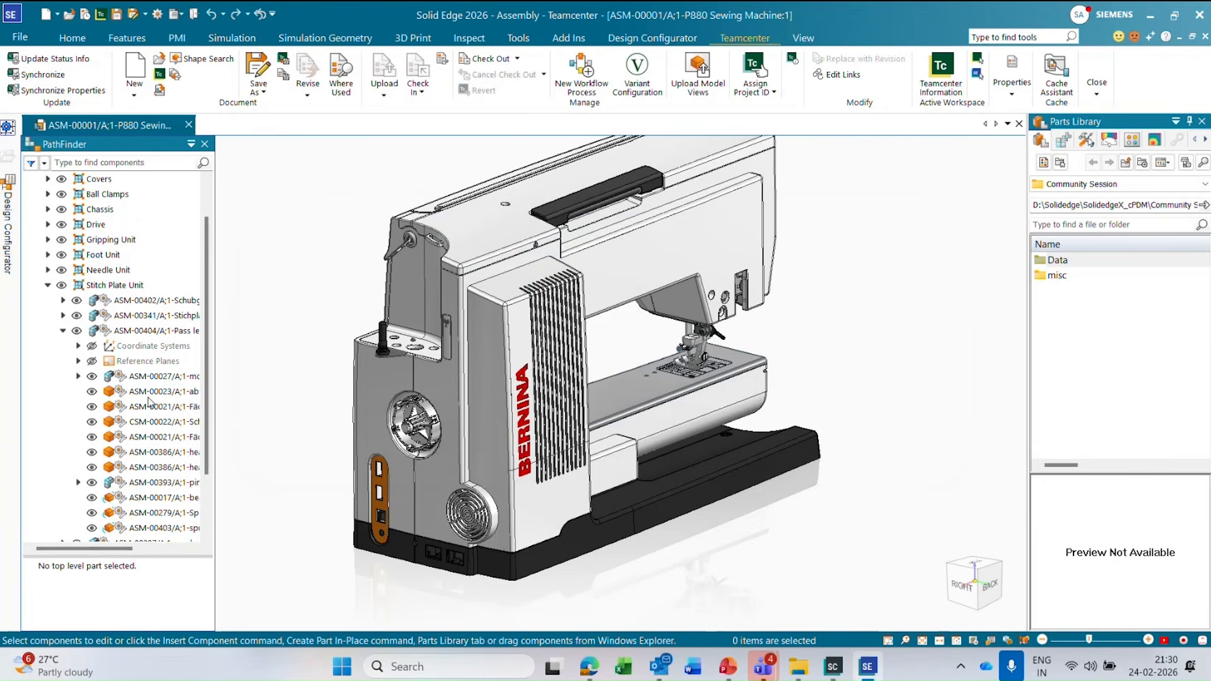
Open the ASM-00404 Pass length transmission subassembly for in-place editing and dismiss the check-out error report.
{"action": "left_click", "coordinate": [162, 422]}
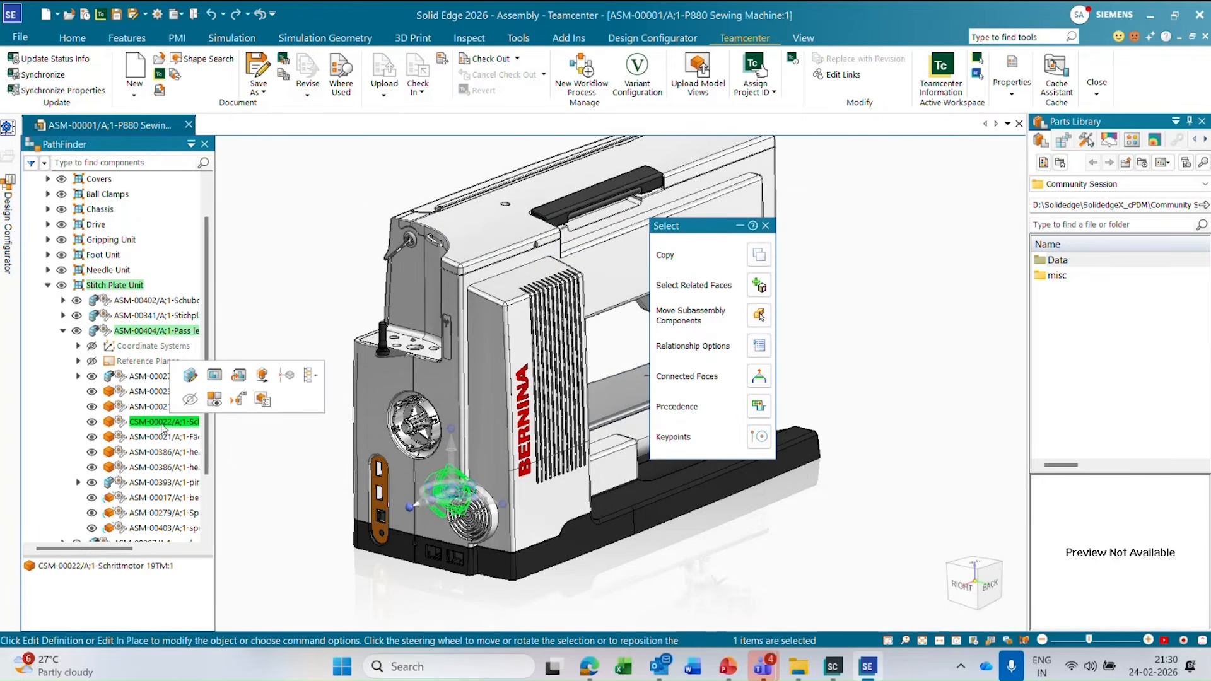
{"action": "left_click", "coordinate": [141, 331]}
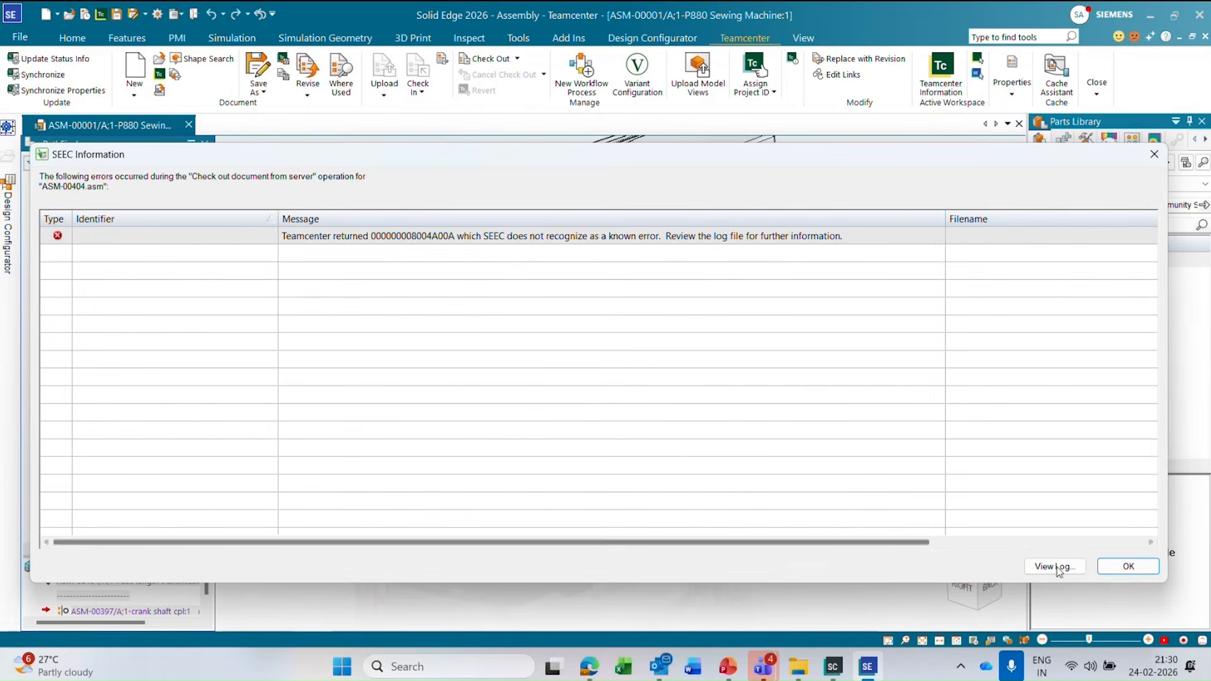
{"action": "left_click", "coordinate": [1129, 566]}
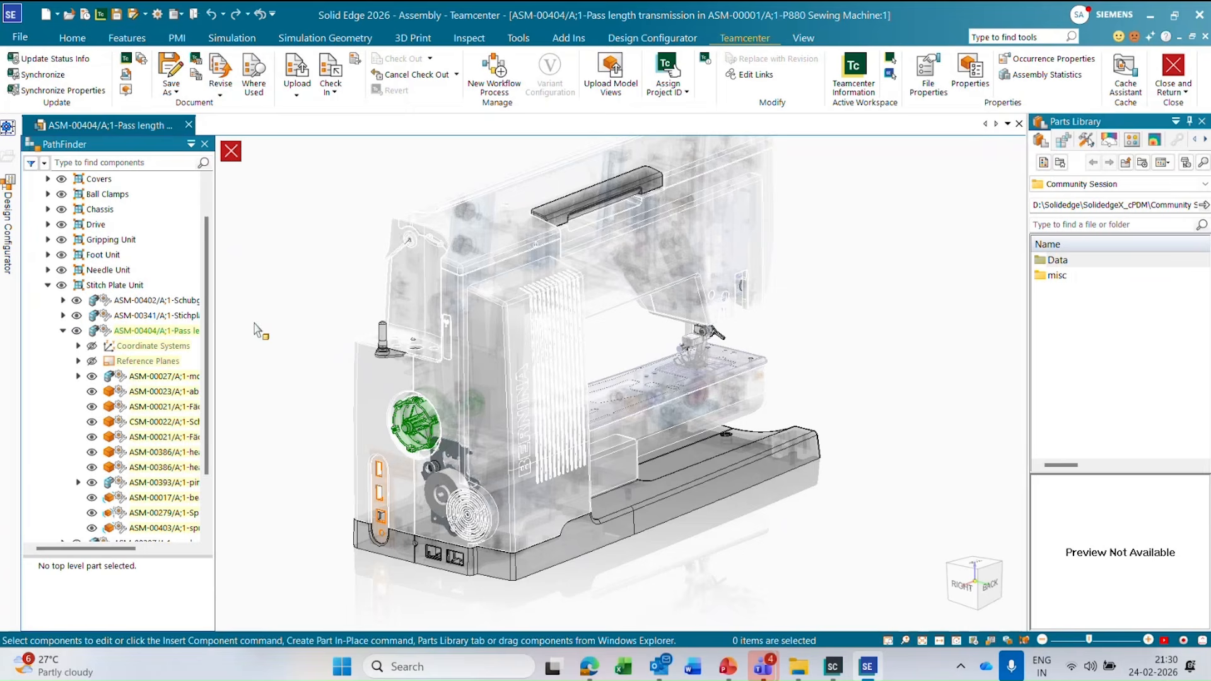
Start Replace with Revision for the CSM-00022 Schrittmotor 19TM part inside ASM-00404 and accept the occurrence selection.
{"action": "left_click", "coordinate": [165, 422]}
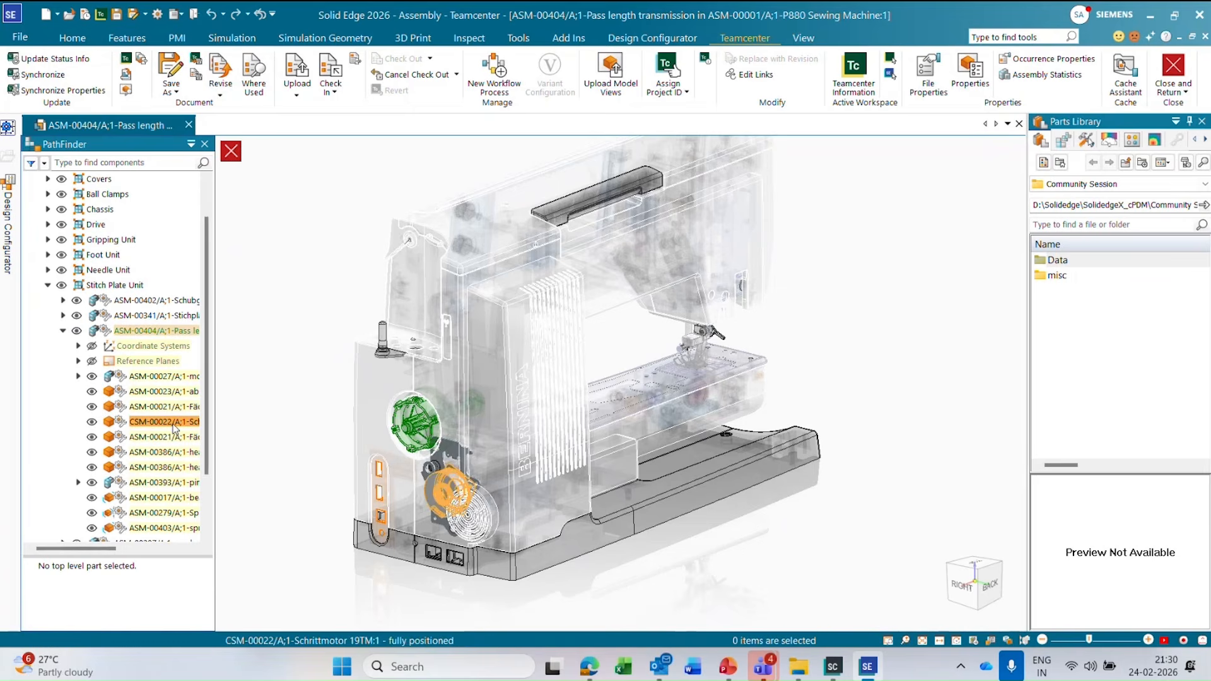
{"action": "right_click", "coordinate": [174, 429]}
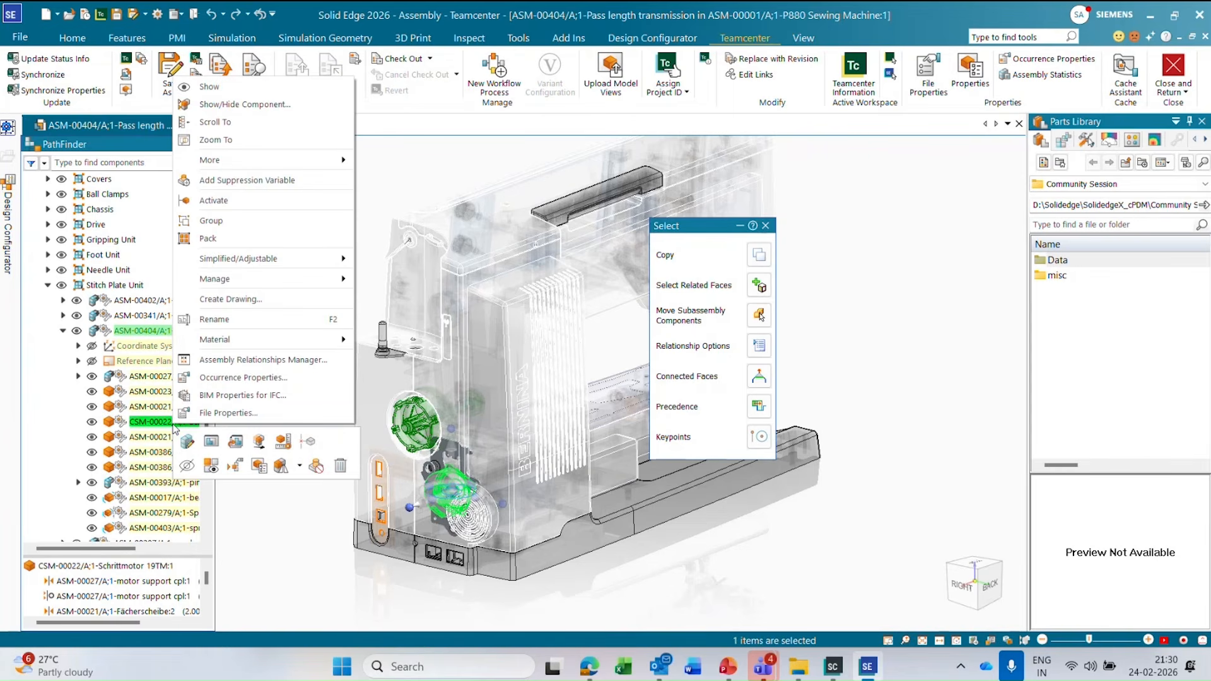
{"action": "mouse_move", "coordinate": [331, 163]}
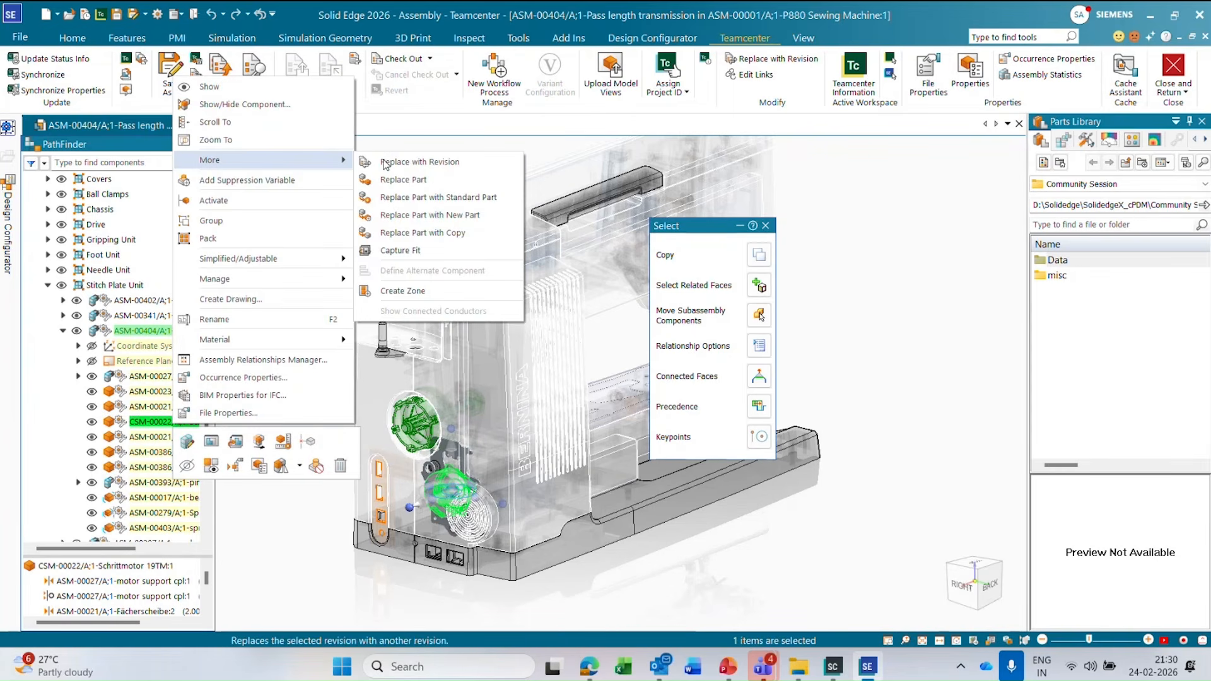
{"action": "left_click", "coordinate": [415, 164]}
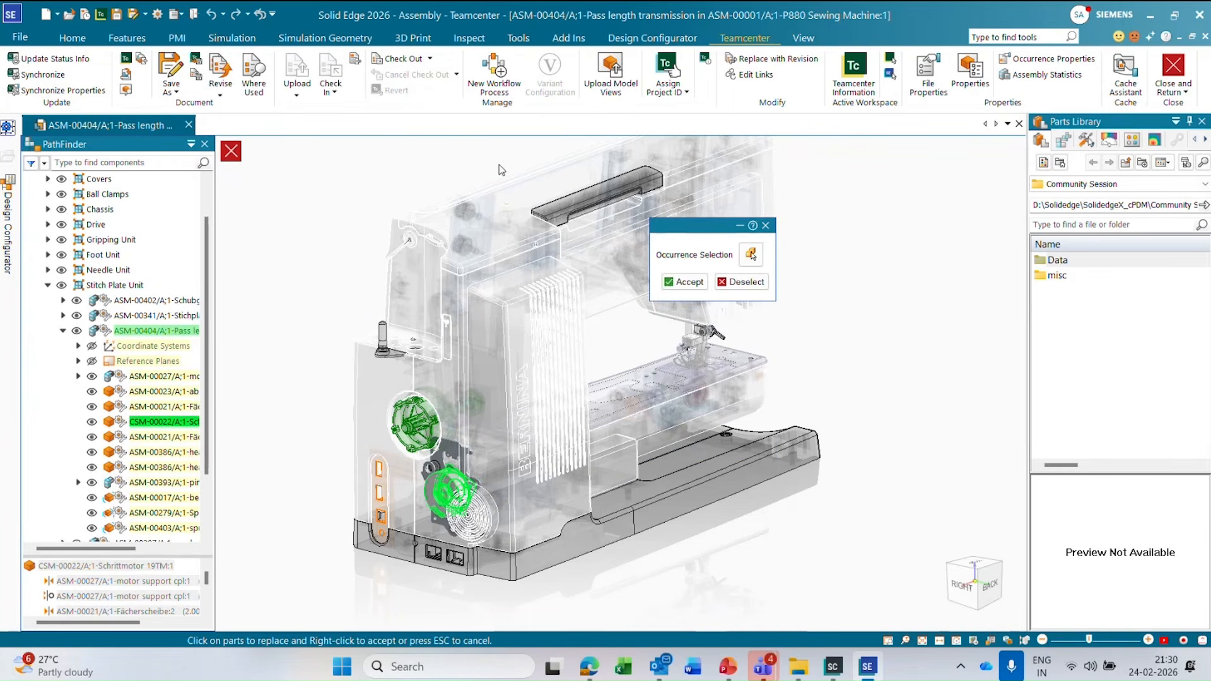
{"action": "left_click", "coordinate": [674, 283]}
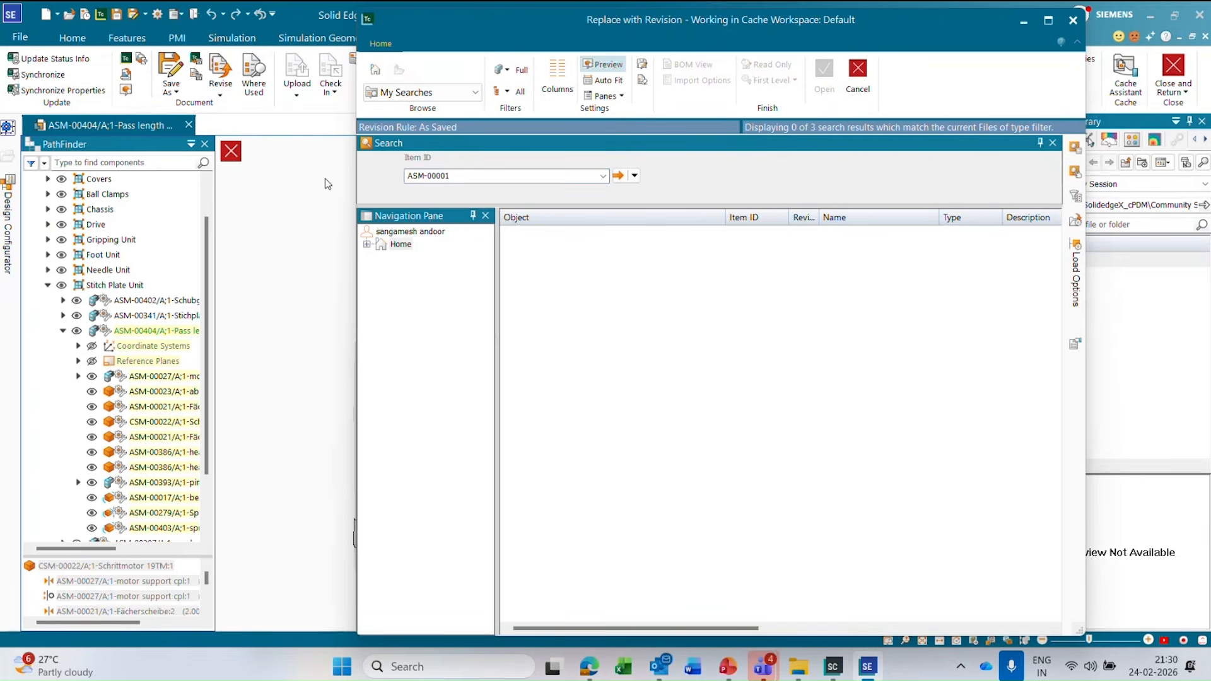
Search by item ID for CSM-00022 and use revision CSM-00022/B as the replacement for the motor part.
{"action": "left_click_drag", "start_coordinate": [534, 177], "coordinate": [378, 170]}
{"action": "type", "text": "CSM-0"}
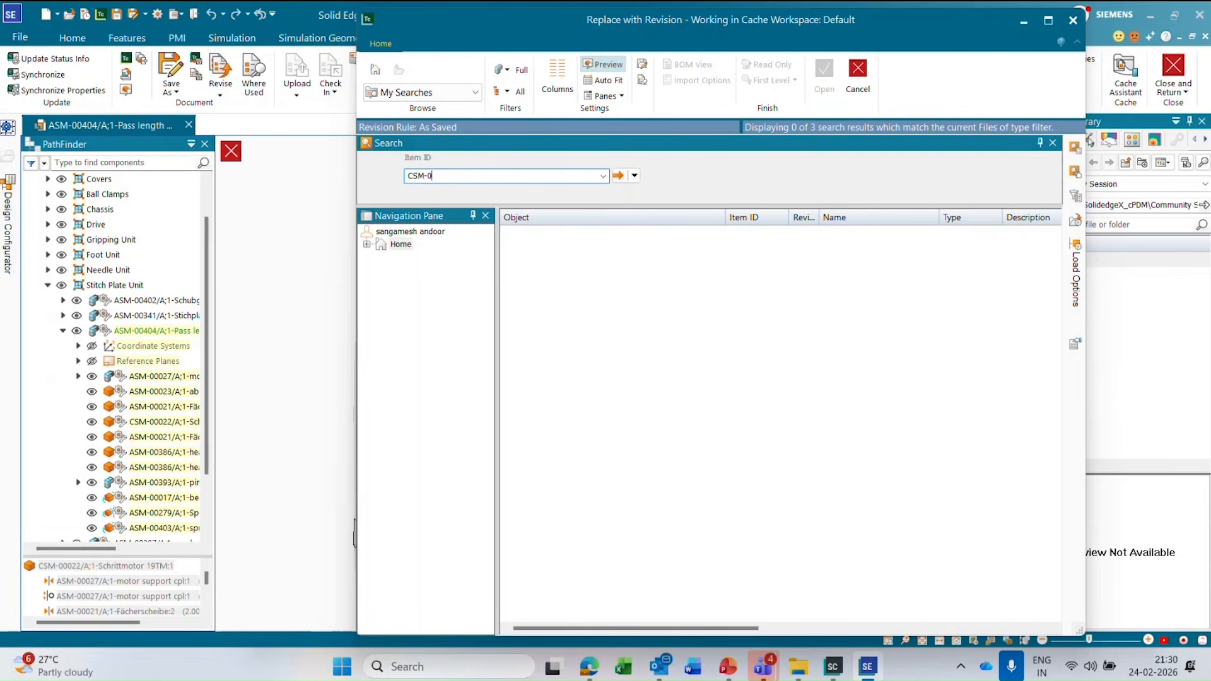
{"action": "type", "text": "00122"}
{"action": "key", "text": "Return"}
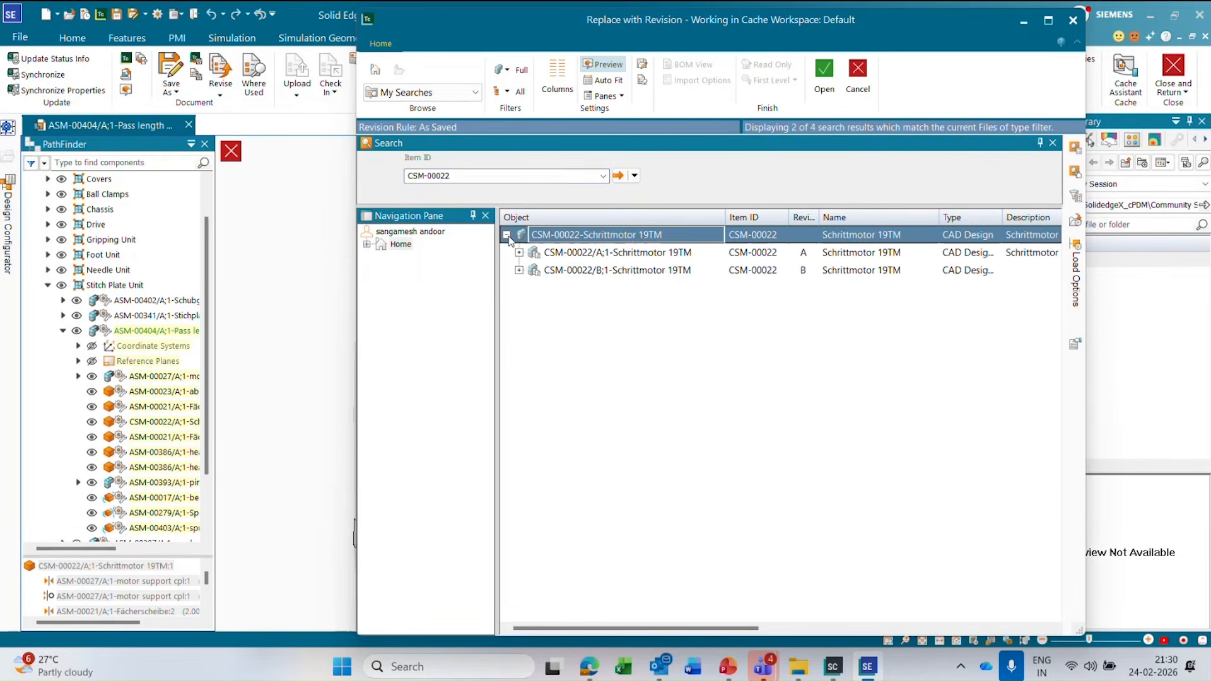
{"action": "left_click", "coordinate": [601, 272]}
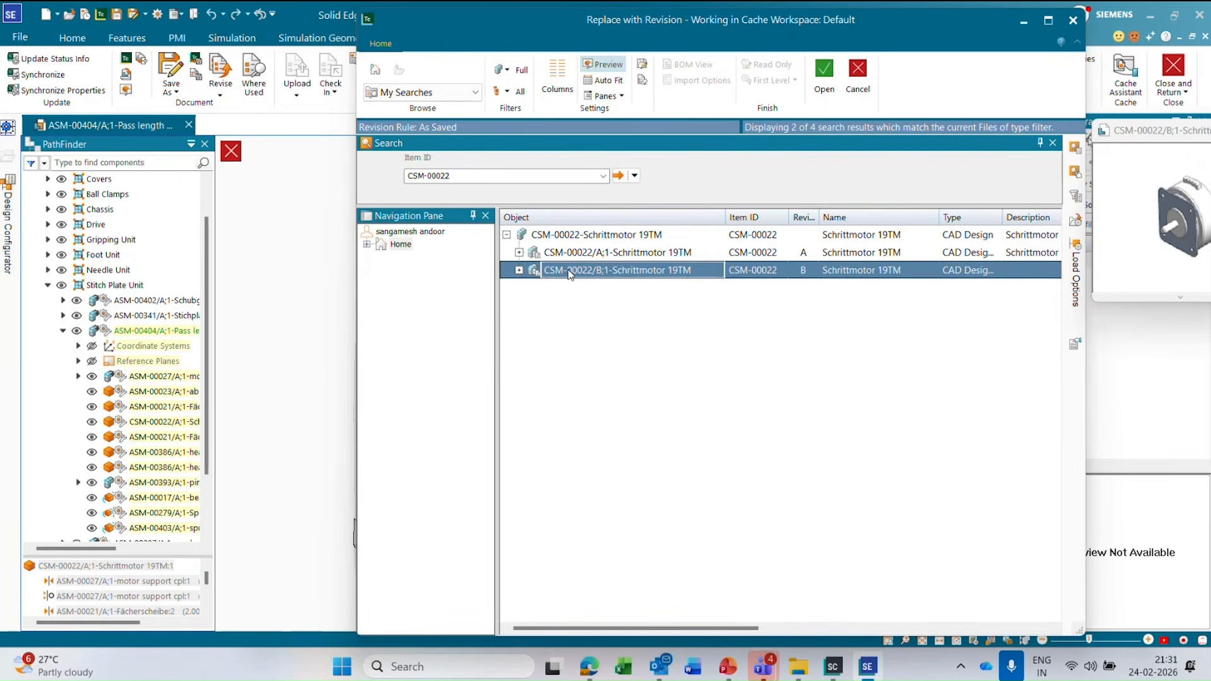
{"action": "left_click", "coordinate": [823, 79]}
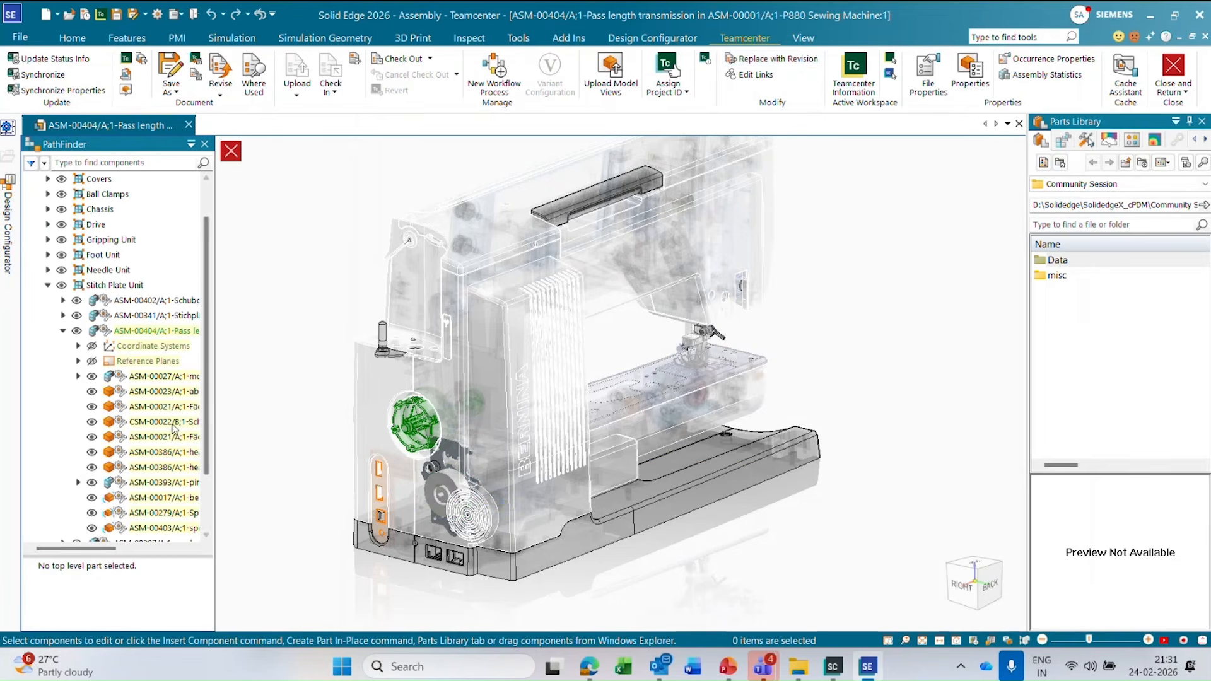
Check the replaced CSM-00022/B component in ASM-00404, and exit in-place editing to return to the P880 Sewing Machine assembly.
{"action": "left_click", "coordinate": [167, 424]}
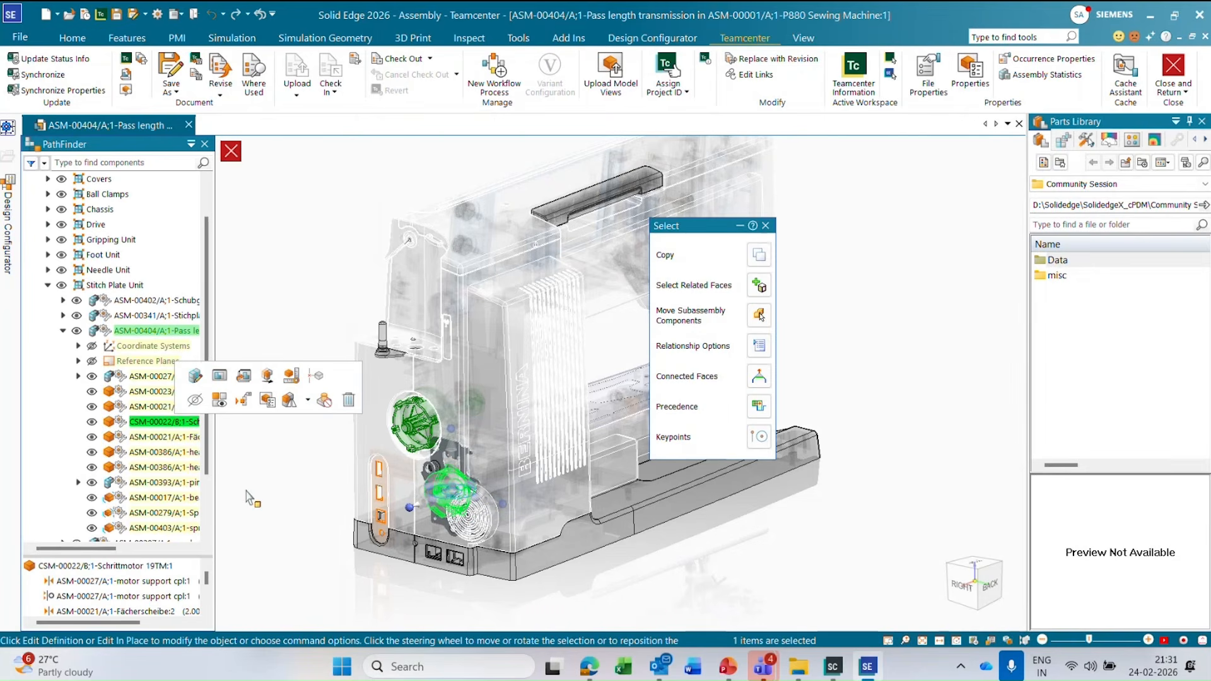
{"action": "left_click", "coordinate": [276, 477]}
{"action": "left_click", "coordinate": [157, 422]}
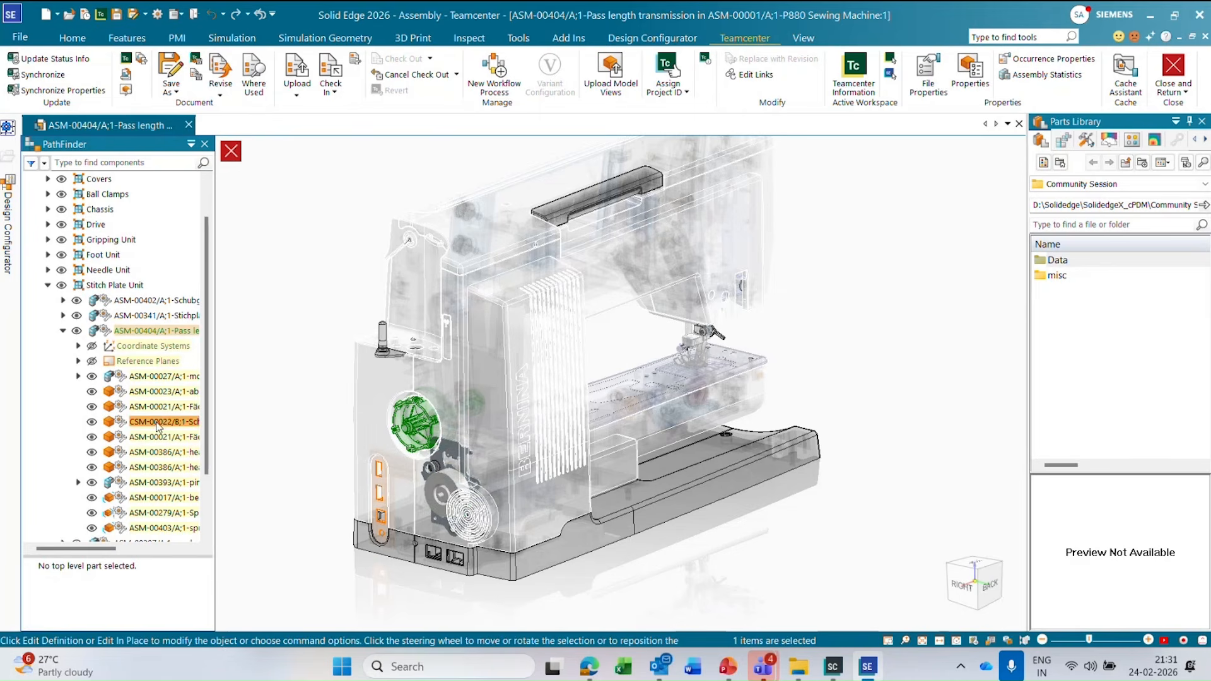
{"action": "left_click", "coordinate": [288, 241]}
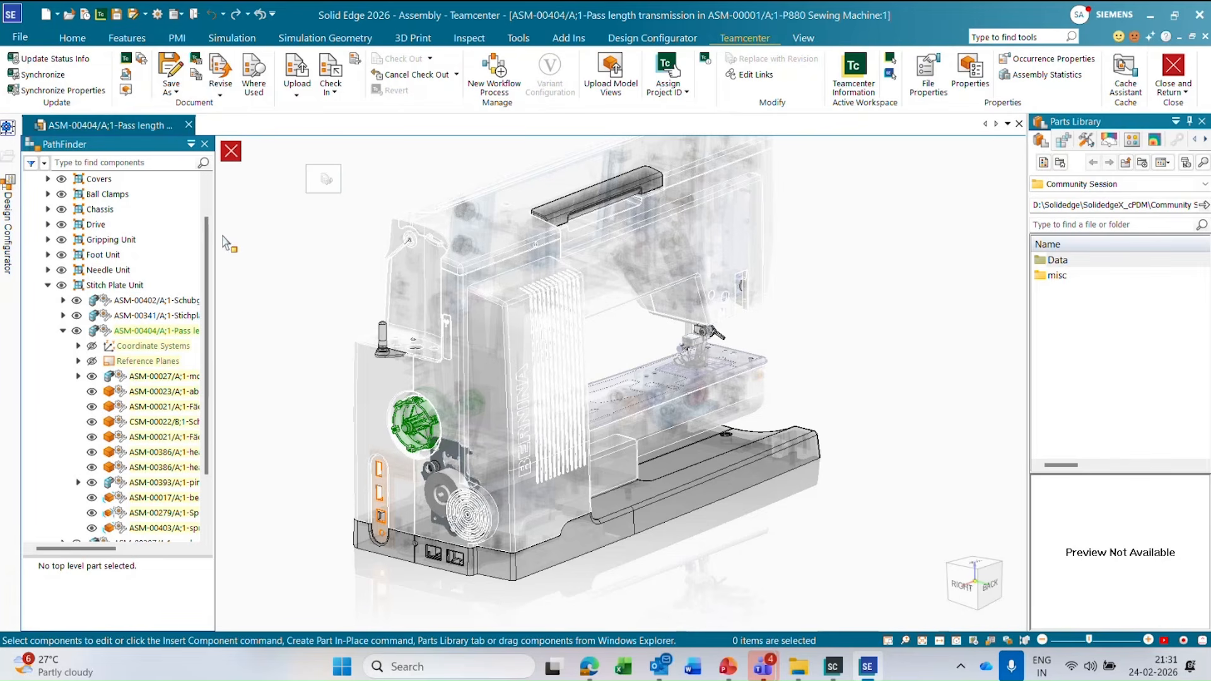
{"action": "left_click", "coordinate": [231, 155]}
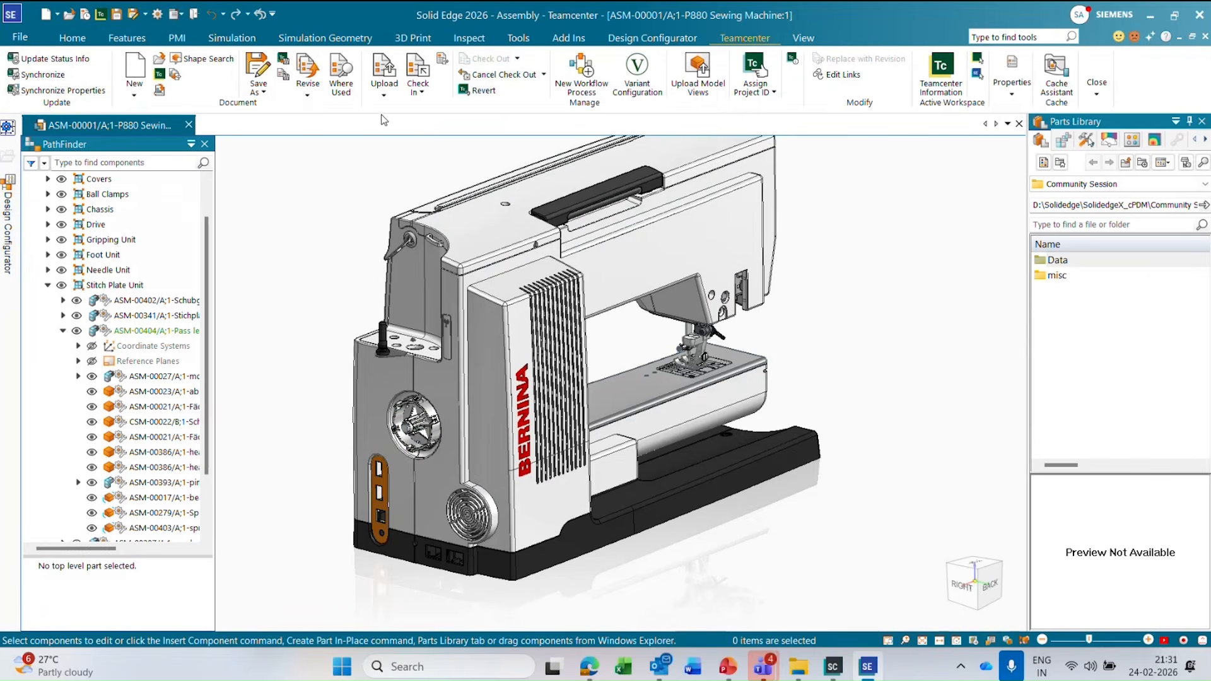
Start Insert Component, widen the Teamcenter Parts Library and search it by item ID for CSM-00244.
{"action": "left_click", "coordinate": [73, 38]}
{"action": "left_click", "coordinate": [308, 88]}
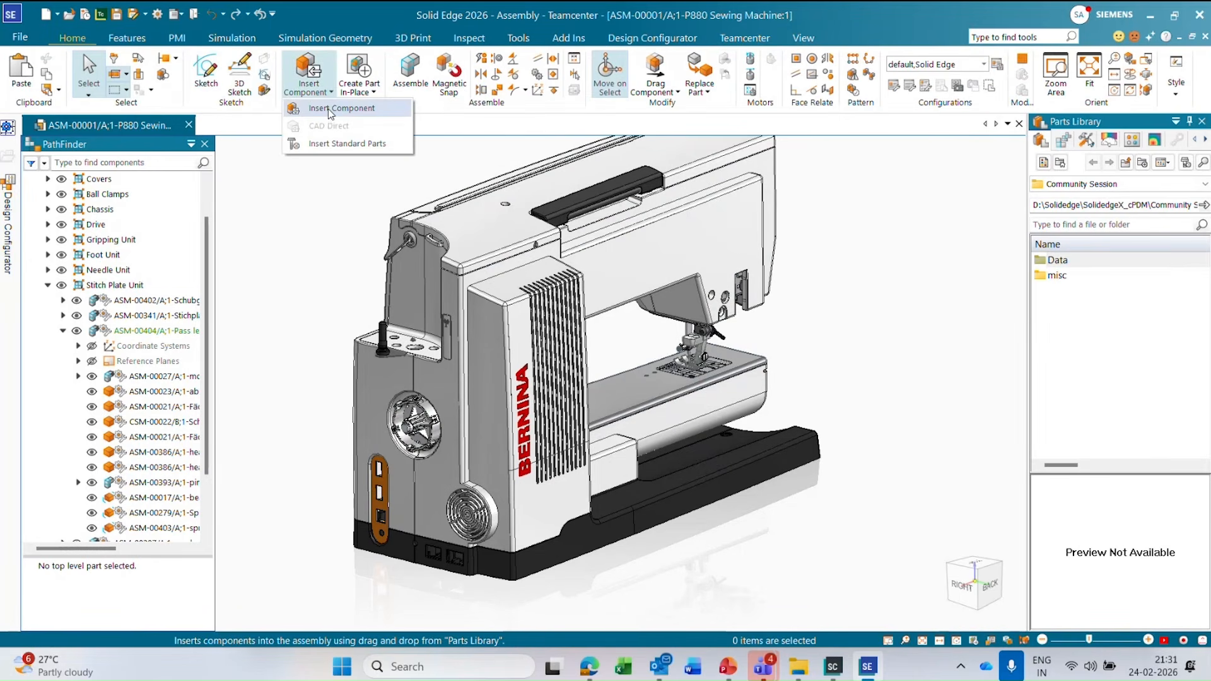
{"action": "left_click", "coordinate": [323, 109]}
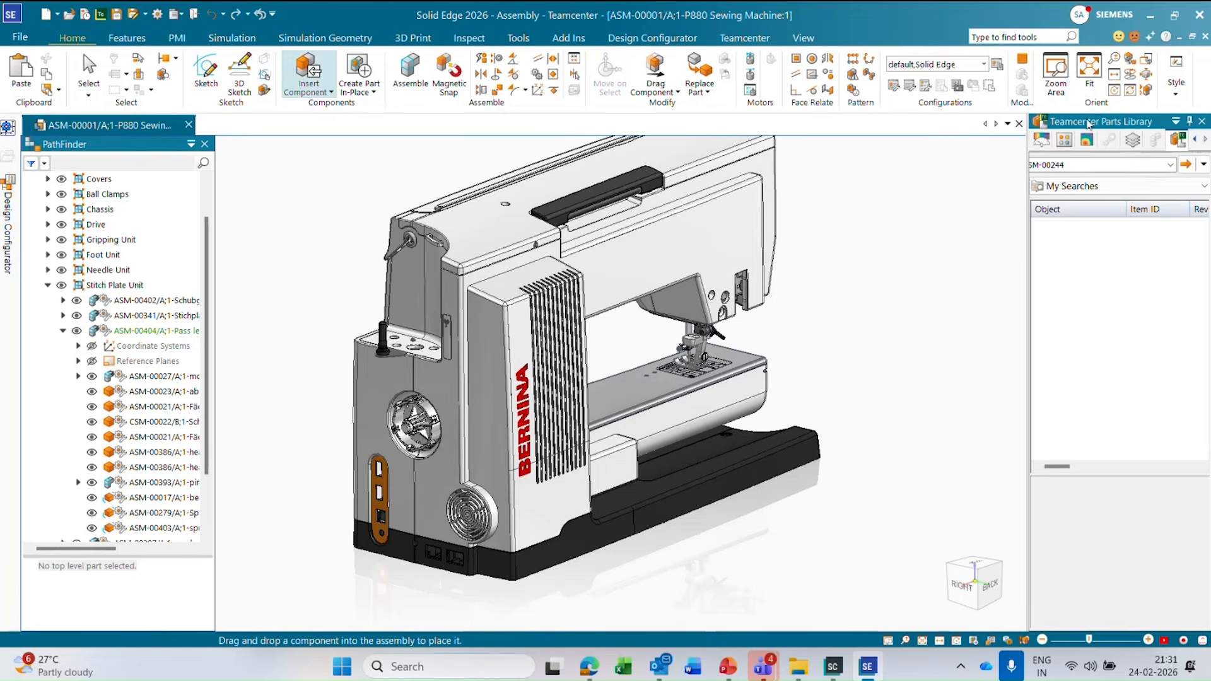
{"action": "left_click", "coordinate": [1078, 162]}
{"action": "left_click_drag", "start_coordinate": [1028, 217], "coordinate": [987, 220]}
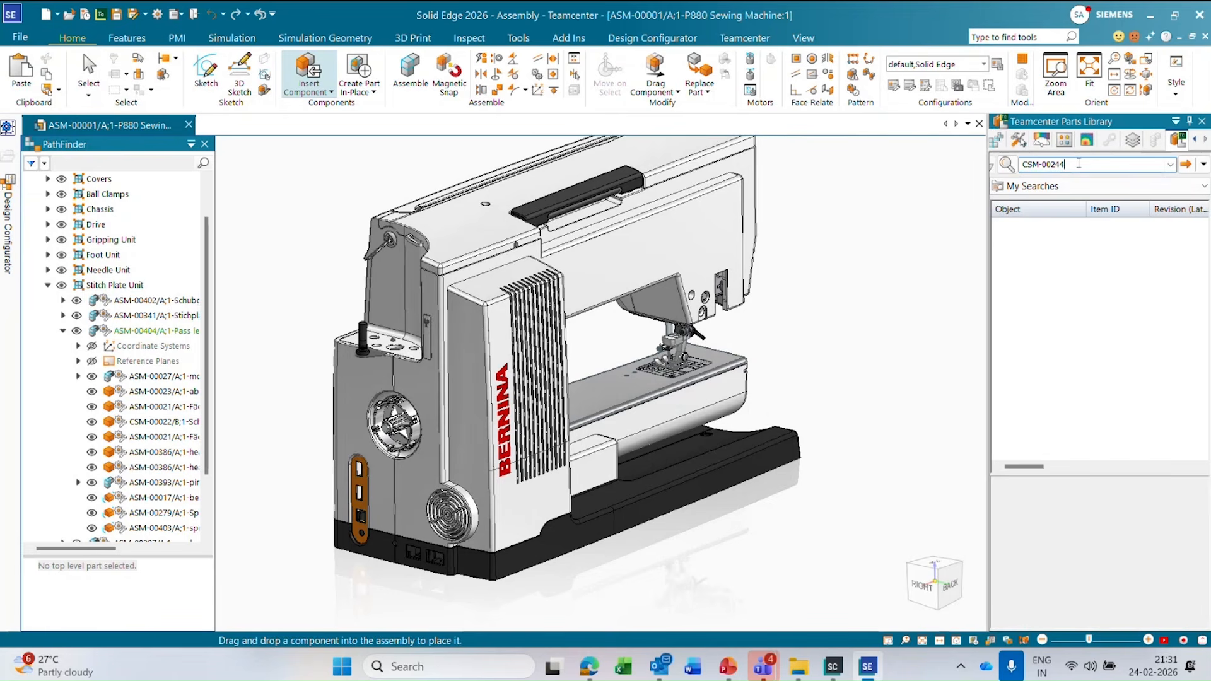
{"action": "left_click", "coordinate": [1203, 165]}
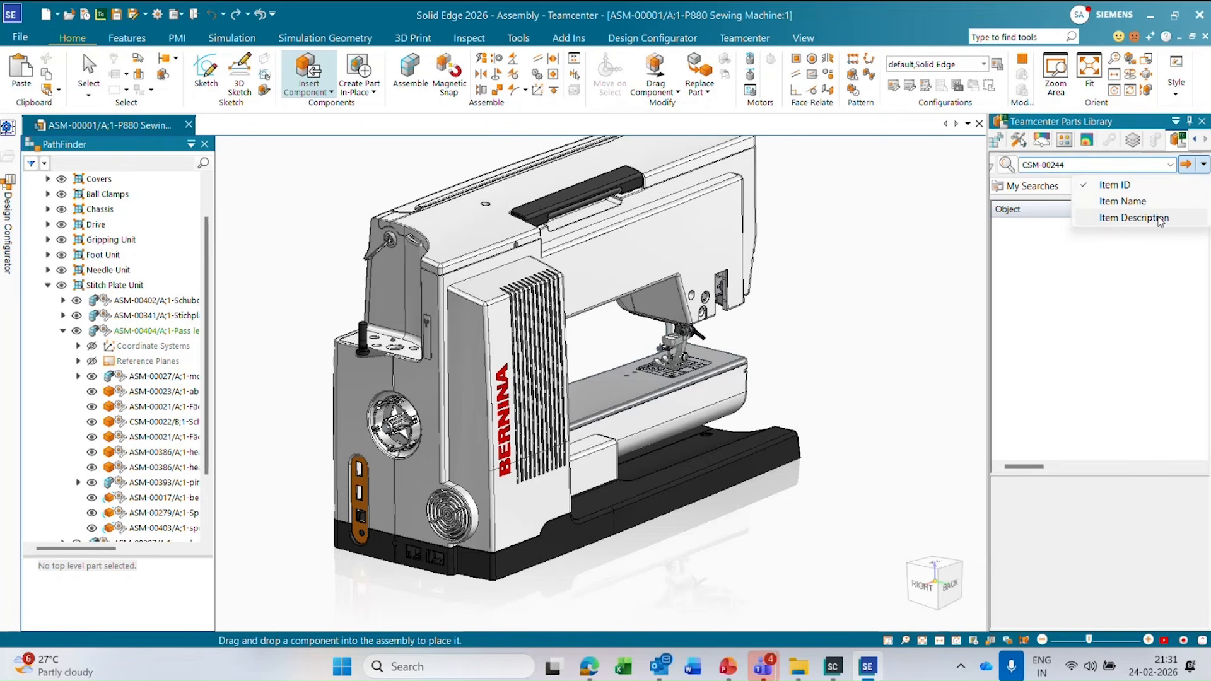
{"action": "left_click", "coordinate": [1091, 164]}
{"action": "left_click", "coordinate": [1089, 165]}
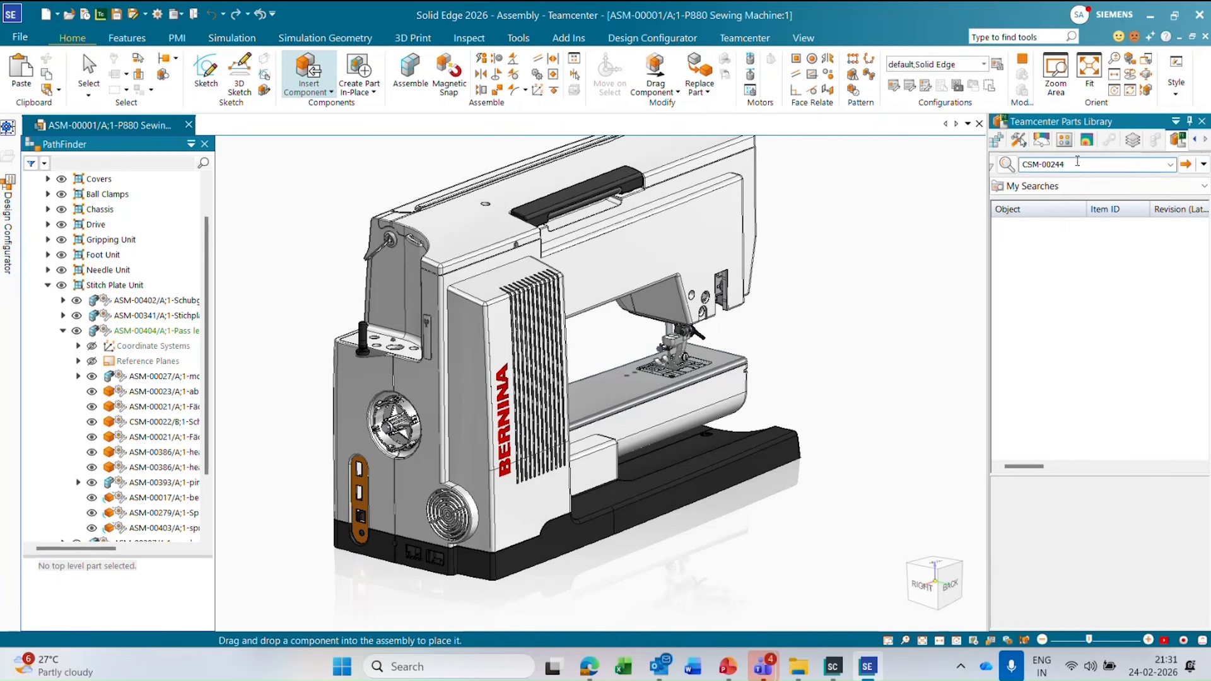
{"action": "key", "text": "Return"}
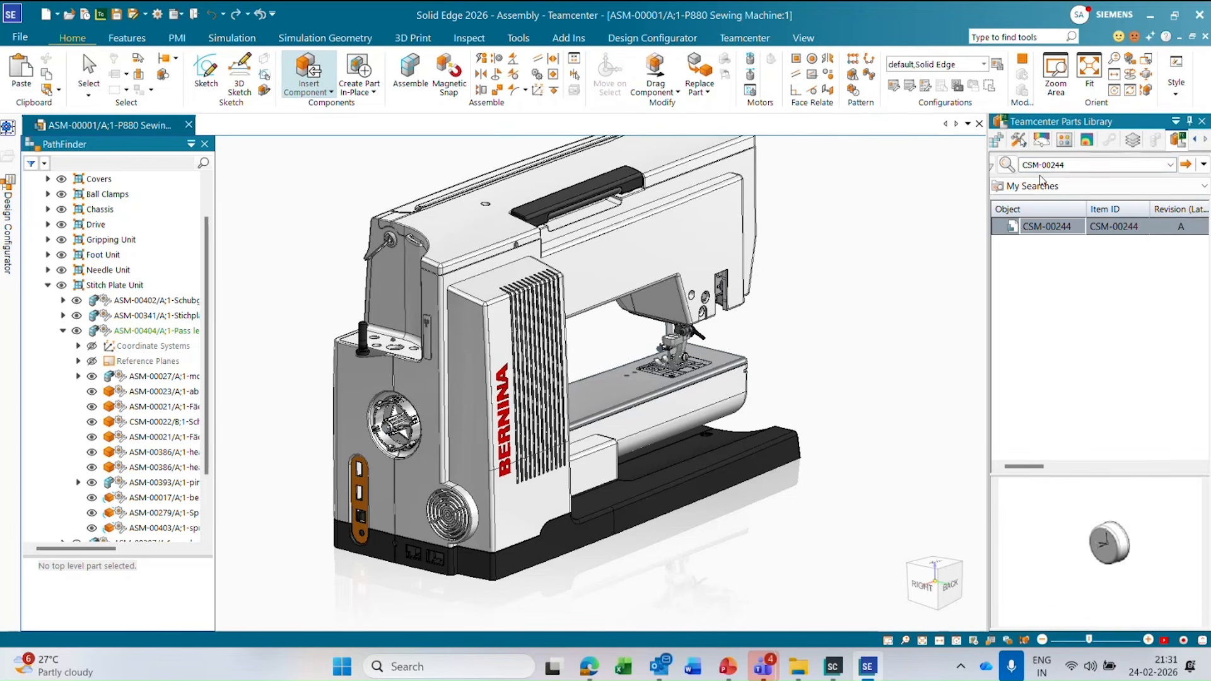
Insert CSM-00244 into the assembly, align its cylindrical face with ASM-00375 using FlashFit, flip its direction, and end the placement.
{"action": "left_click", "coordinate": [1063, 229]}
{"action": "left_click_drag", "start_coordinate": [1063, 229], "coordinate": [302, 411]}
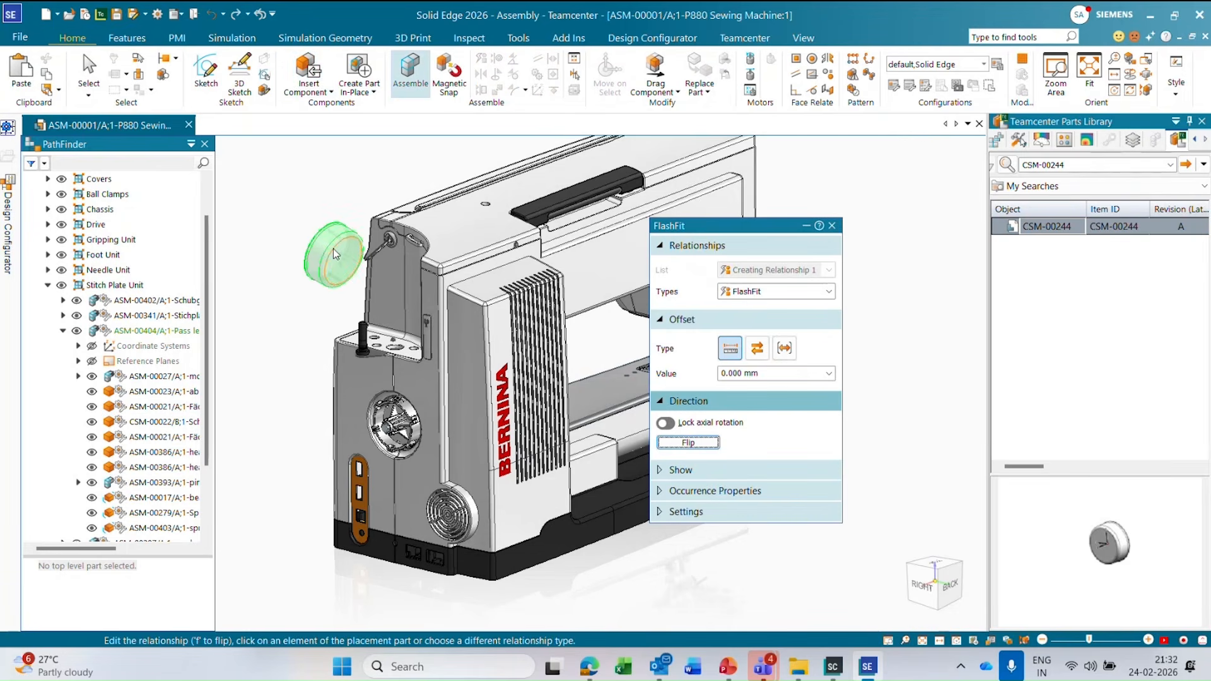
{"action": "left_click", "coordinate": [324, 244]}
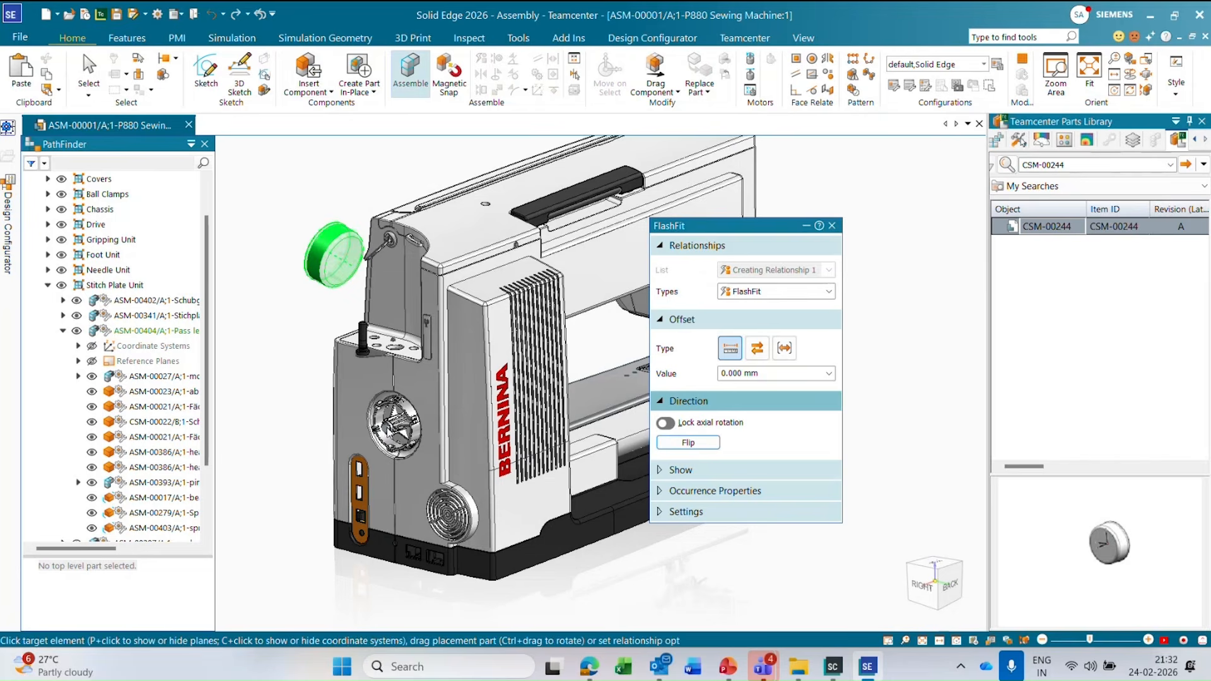
{"action": "scroll", "coordinate": [388, 432], "scroll_direction": "up", "scroll_amount": 2}
{"action": "scroll", "coordinate": [381, 410], "scroll_direction": "up", "scroll_amount": 1}
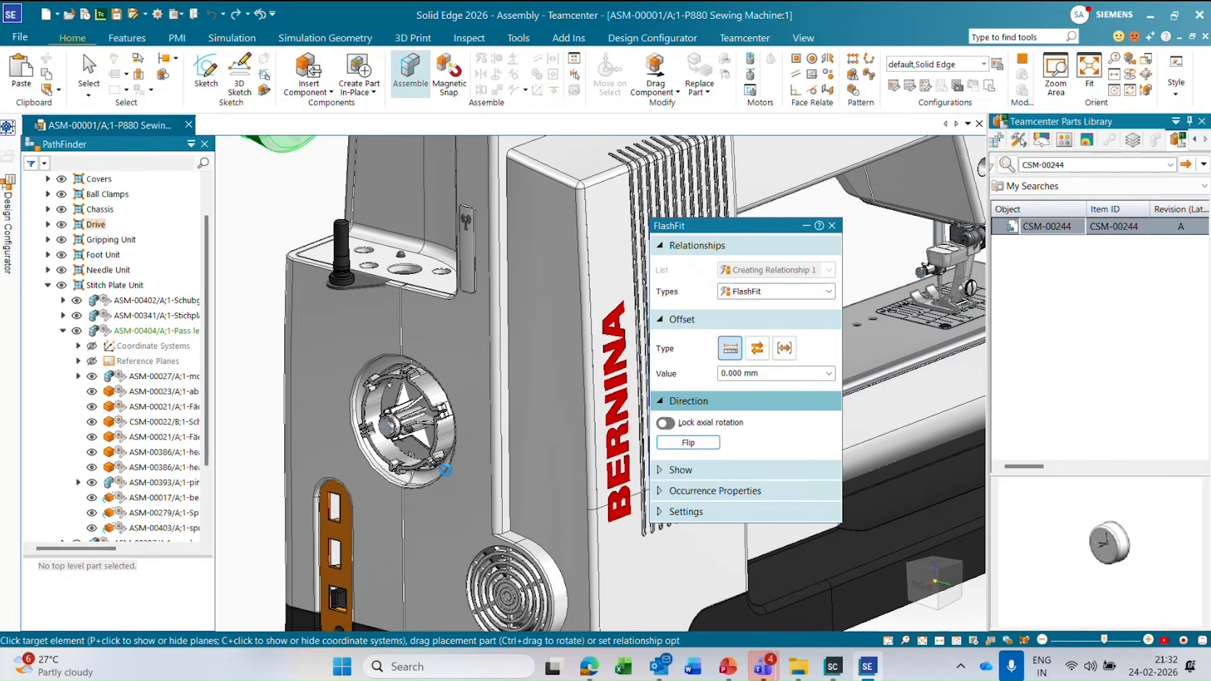
{"action": "left_click", "coordinate": [500, 379]}
{"action": "left_click", "coordinate": [709, 446]}
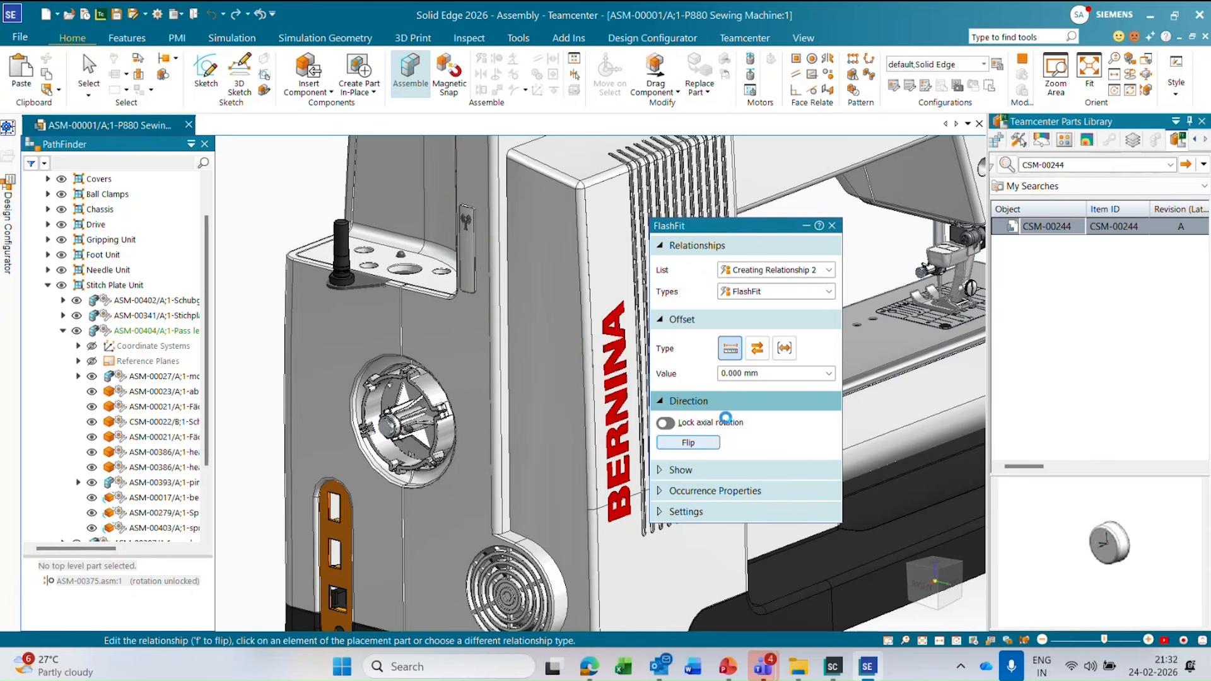
{"action": "left_click", "coordinate": [832, 226]}
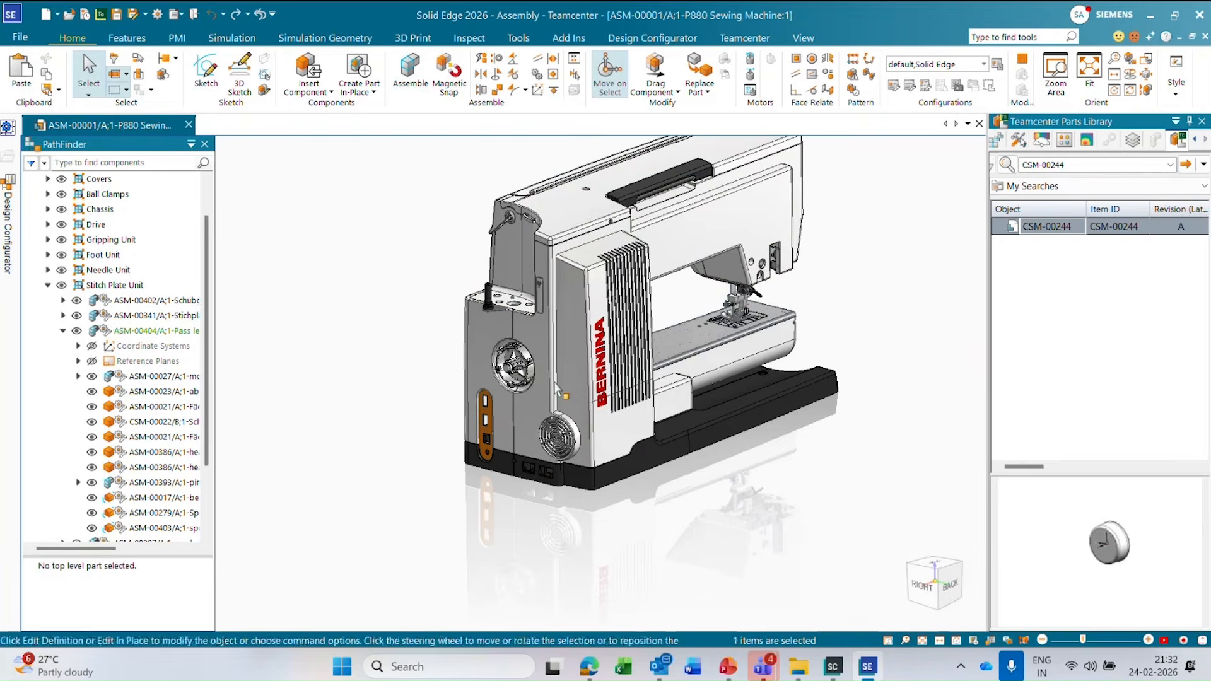
Hide the large BERNINA side cover and locate the inserted CSM-00244 hand wheel in the component tree.
{"action": "left_click", "coordinate": [556, 388]}
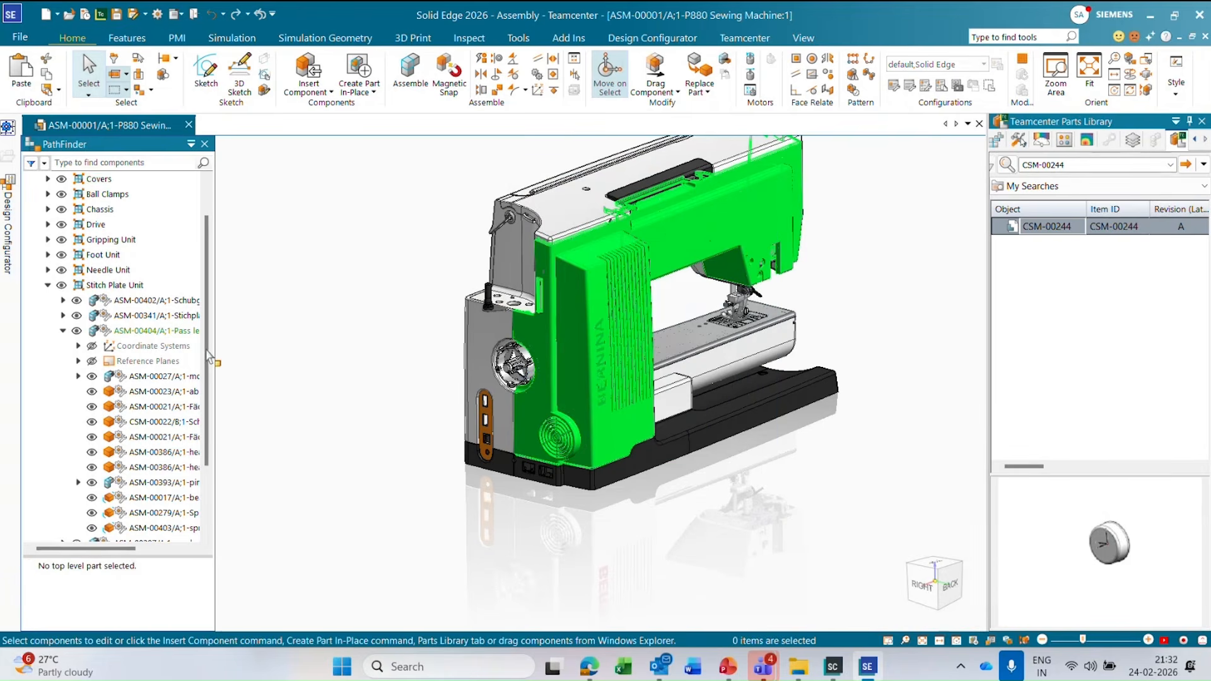
{"action": "left_click_drag", "start_coordinate": [206, 379], "coordinate": [203, 464]}
{"action": "left_click", "coordinate": [126, 533]}
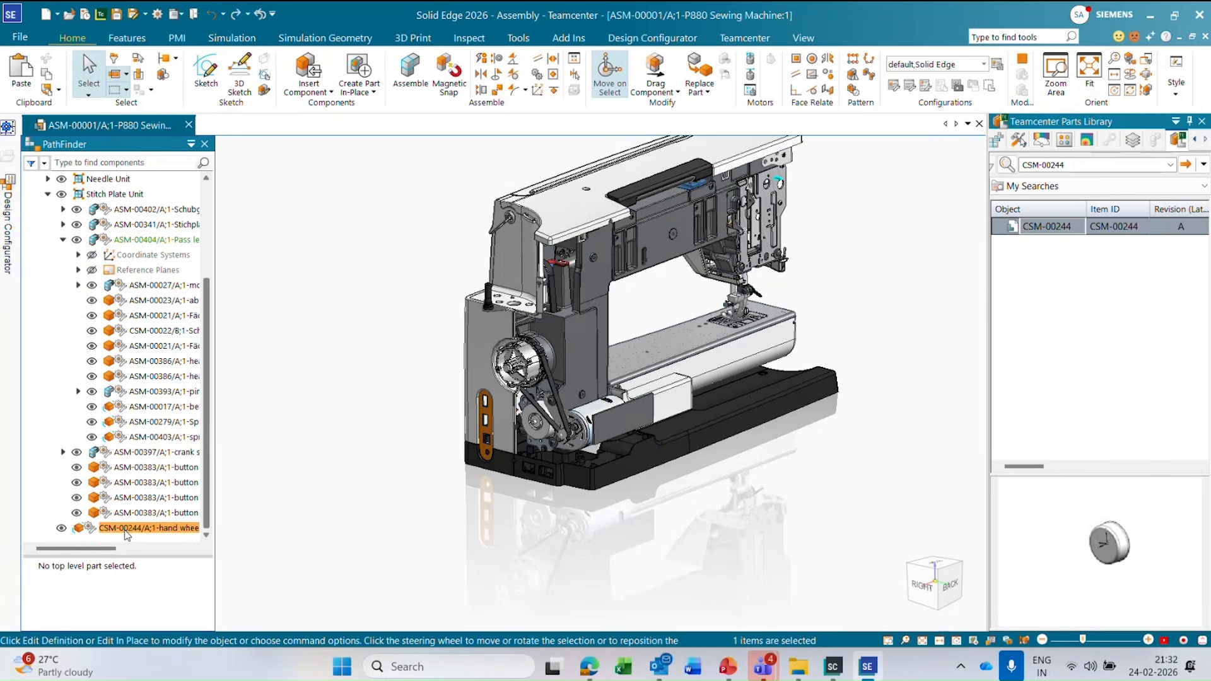
{"action": "left_click", "coordinate": [323, 353]}
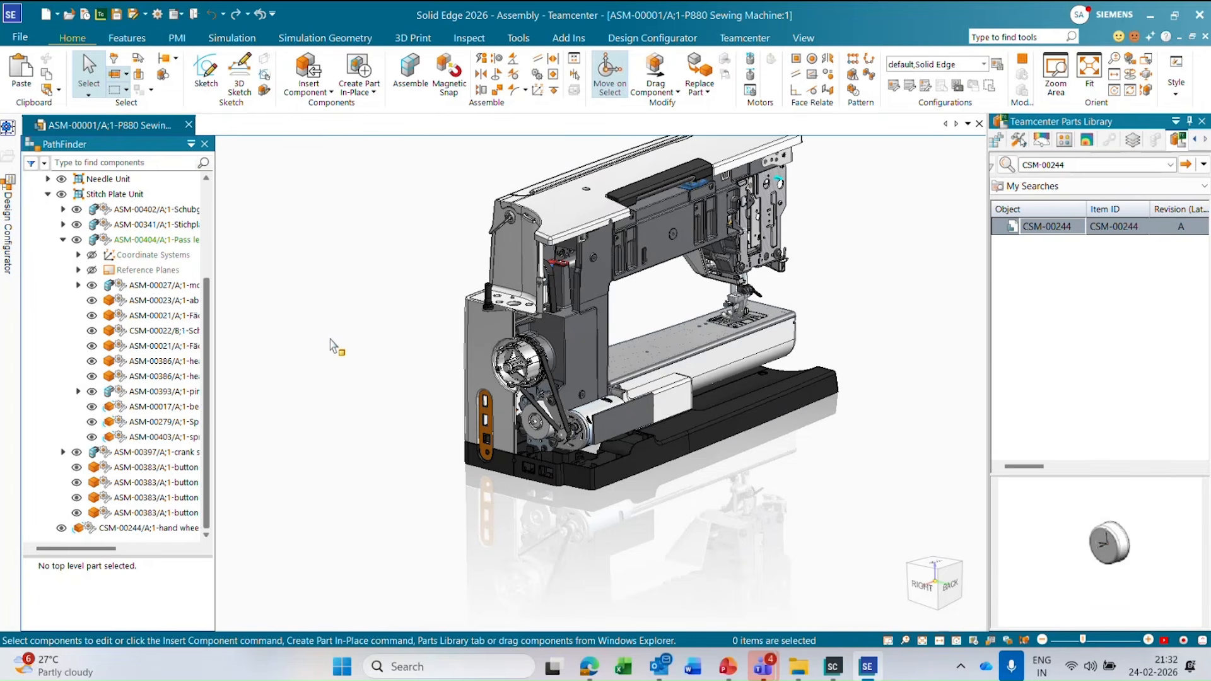
{"action": "left_click", "coordinate": [368, 312]}
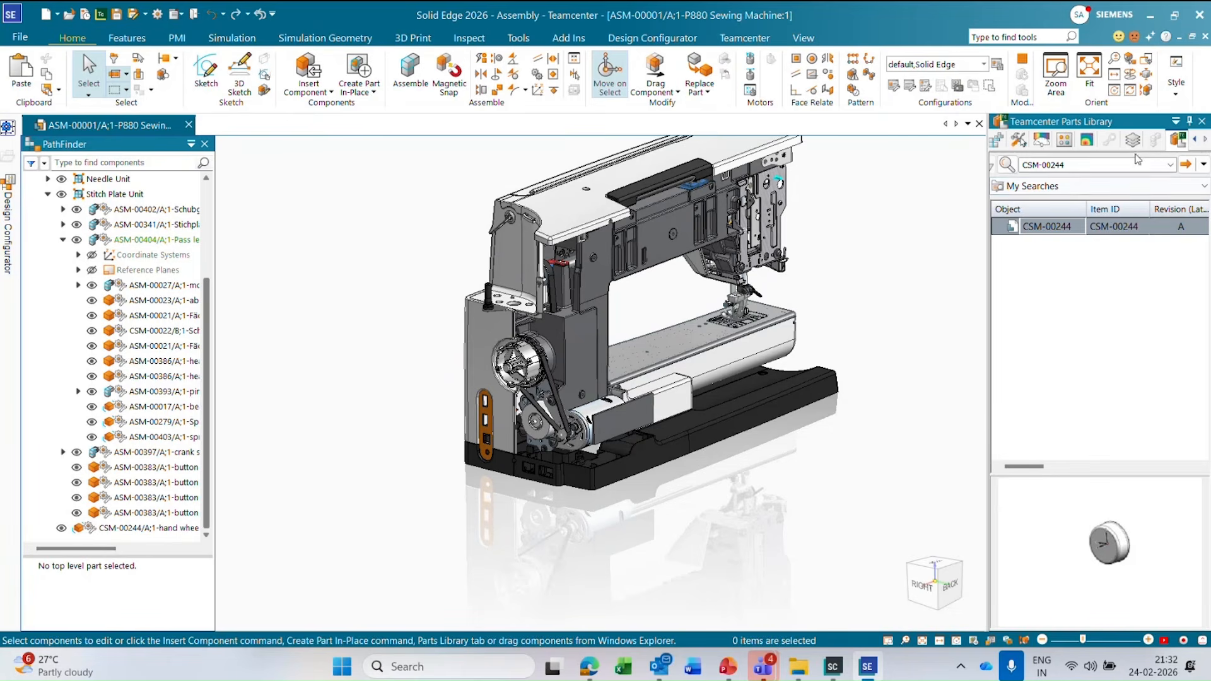
Switch to the local Parts Library, open its Data folder and add HD Fan Impeller.par beside the machine base.
{"action": "scroll", "coordinate": [586, 469], "scroll_direction": "up", "scroll_amount": 3}
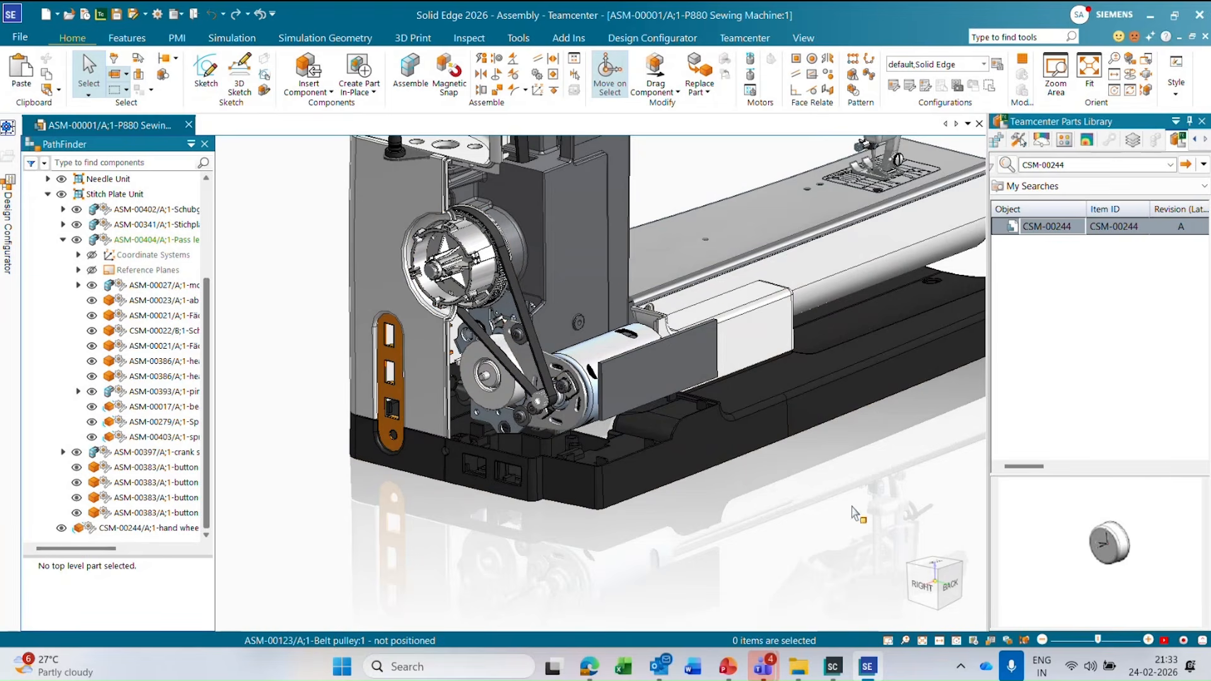
{"action": "left_click", "coordinate": [1175, 121]}
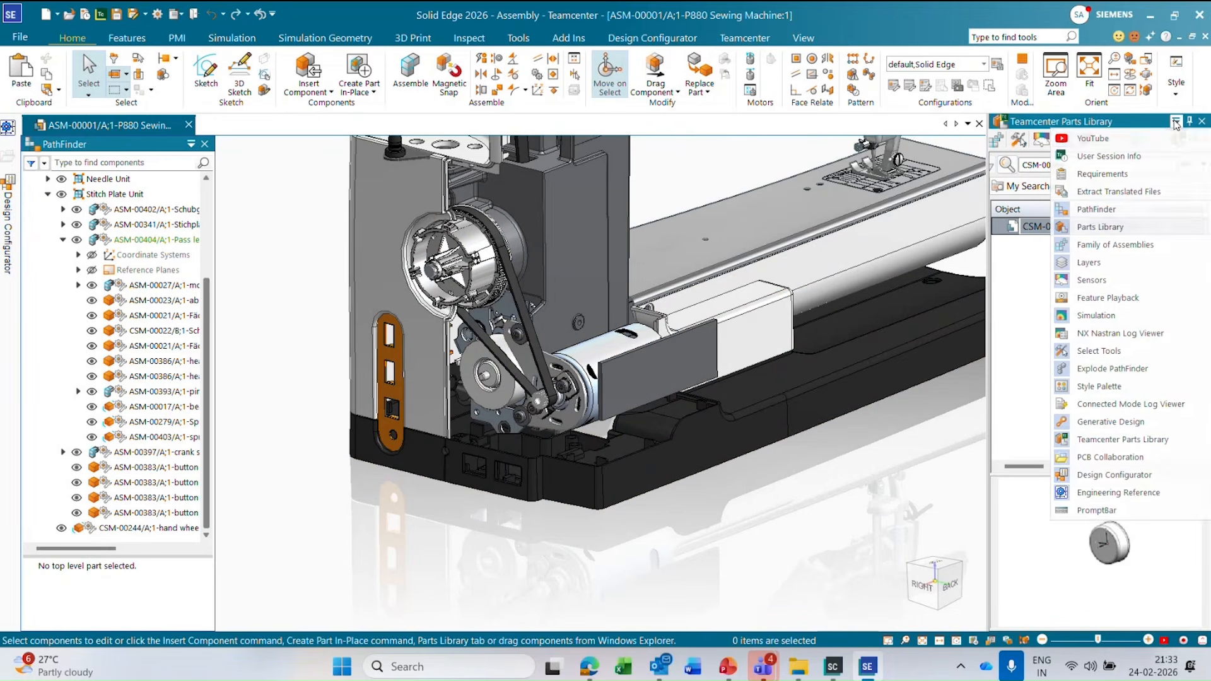
{"action": "left_click", "coordinate": [1129, 227]}
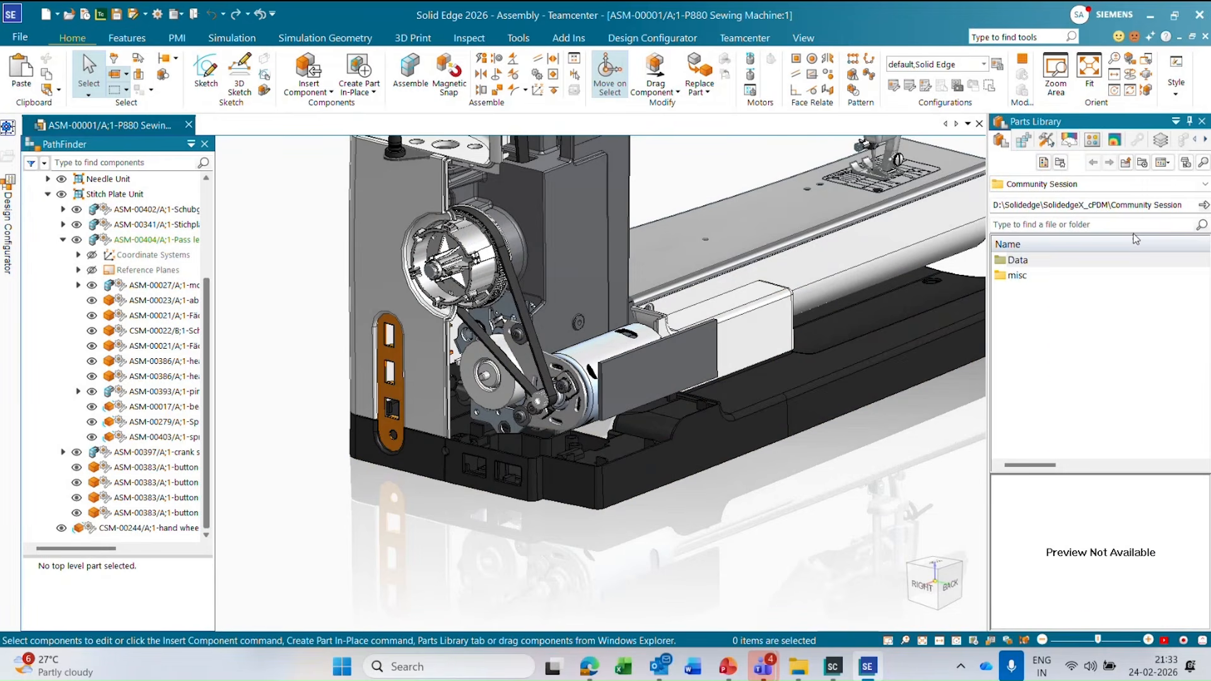
{"action": "double_click", "coordinate": [1080, 261]}
{"action": "left_click", "coordinate": [1057, 300]}
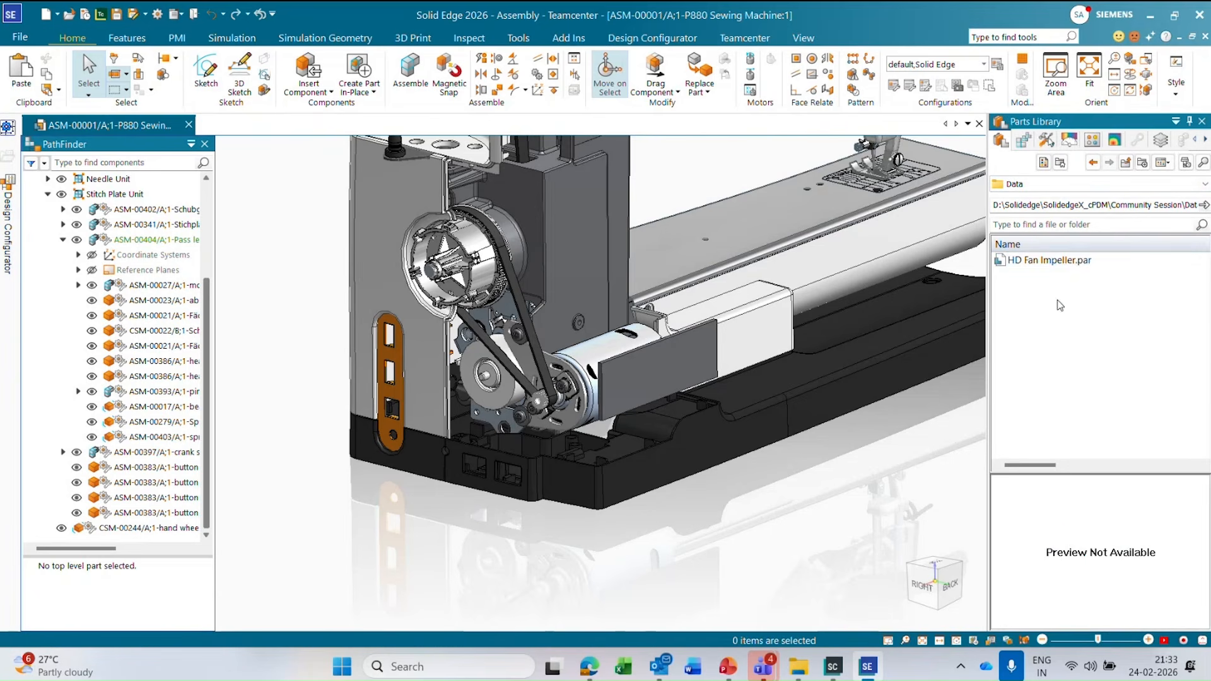
{"action": "left_click", "coordinate": [1071, 260]}
{"action": "left_click_drag", "start_coordinate": [1073, 264], "coordinate": [354, 502]}
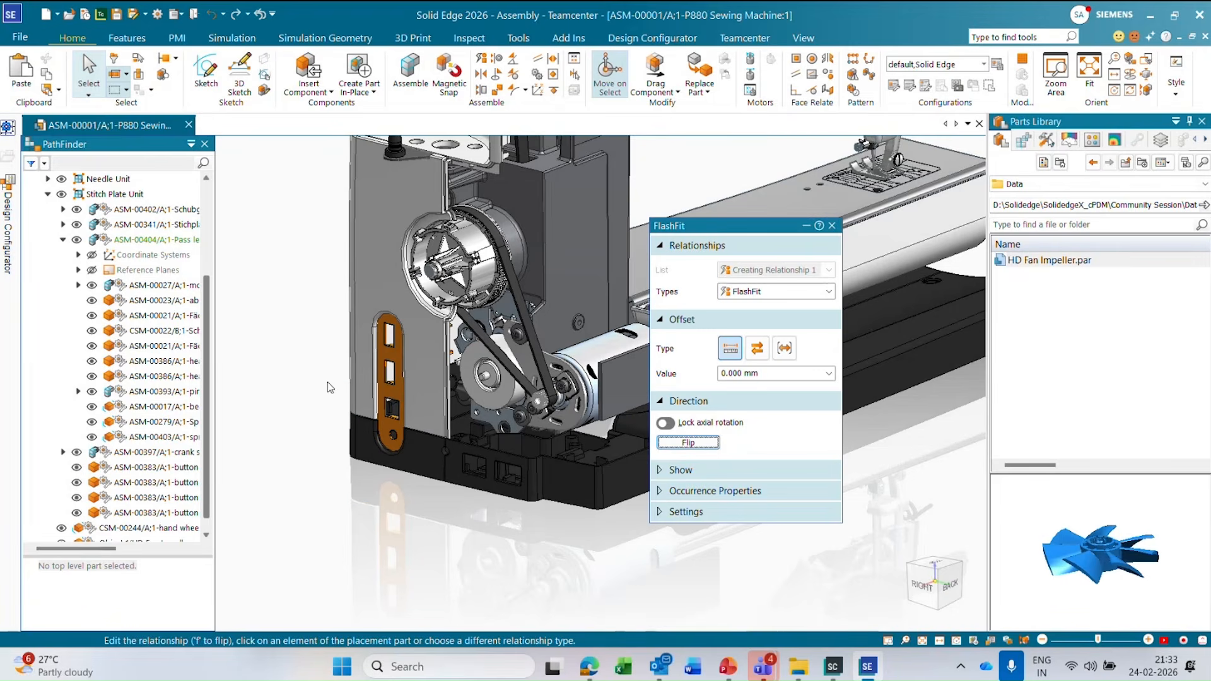
Align the fan impeller's hub with the small belt wheel ASM-00255 on the motor shaft using FlashFit, and end the placement.
{"action": "scroll", "coordinate": [333, 411], "scroll_direction": "up", "scroll_amount": 3}
{"action": "scroll", "coordinate": [340, 442], "scroll_direction": "up", "scroll_amount": 3}
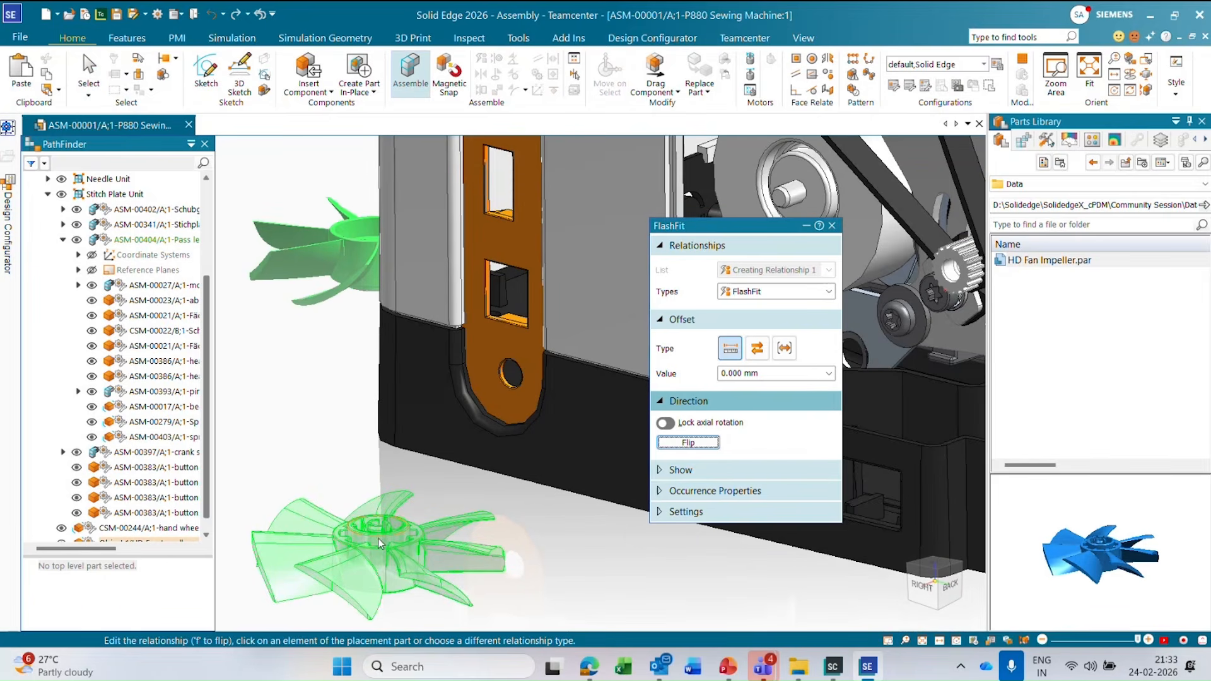
{"action": "left_click", "coordinate": [379, 543]}
{"action": "scroll", "coordinate": [334, 388], "scroll_direction": "down", "scroll_amount": 3}
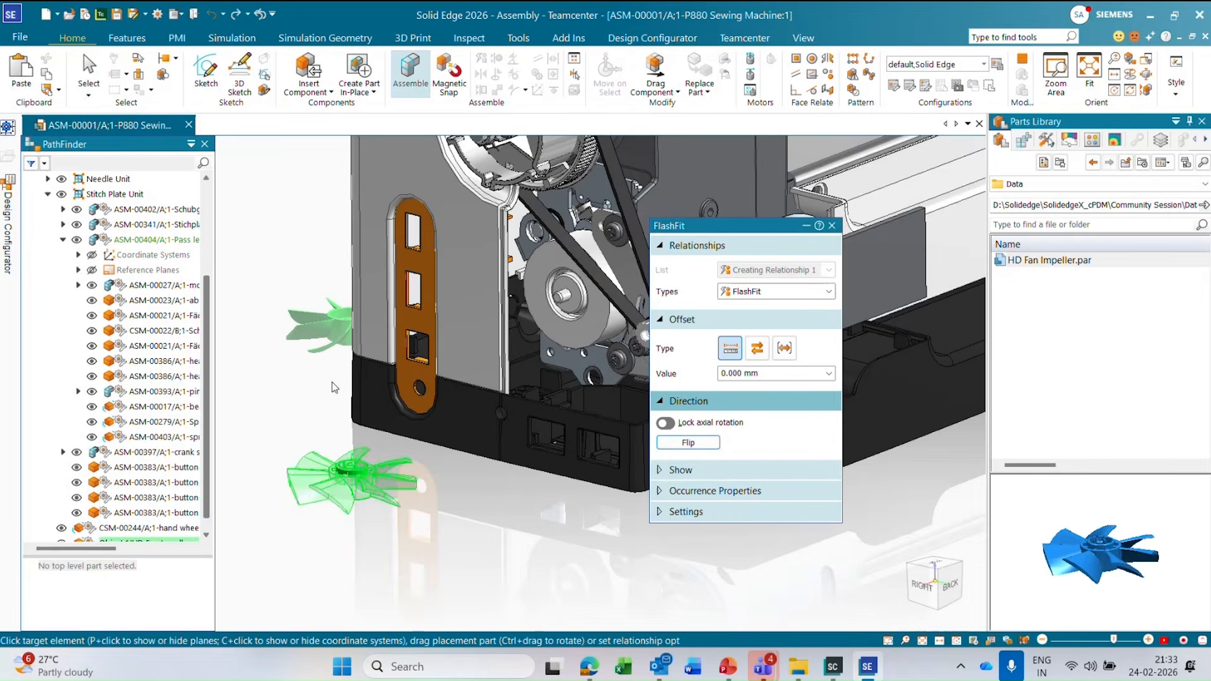
{"action": "scroll", "coordinate": [518, 384], "scroll_direction": "up", "scroll_amount": 5}
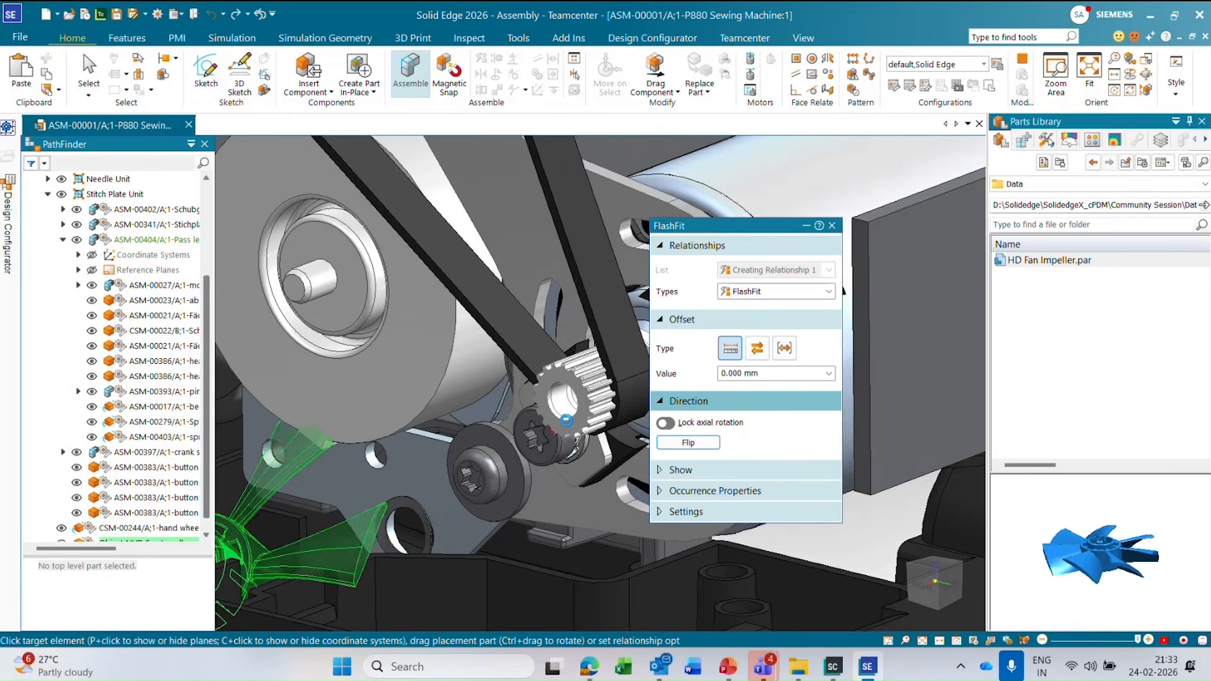
{"action": "left_click", "coordinate": [566, 419]}
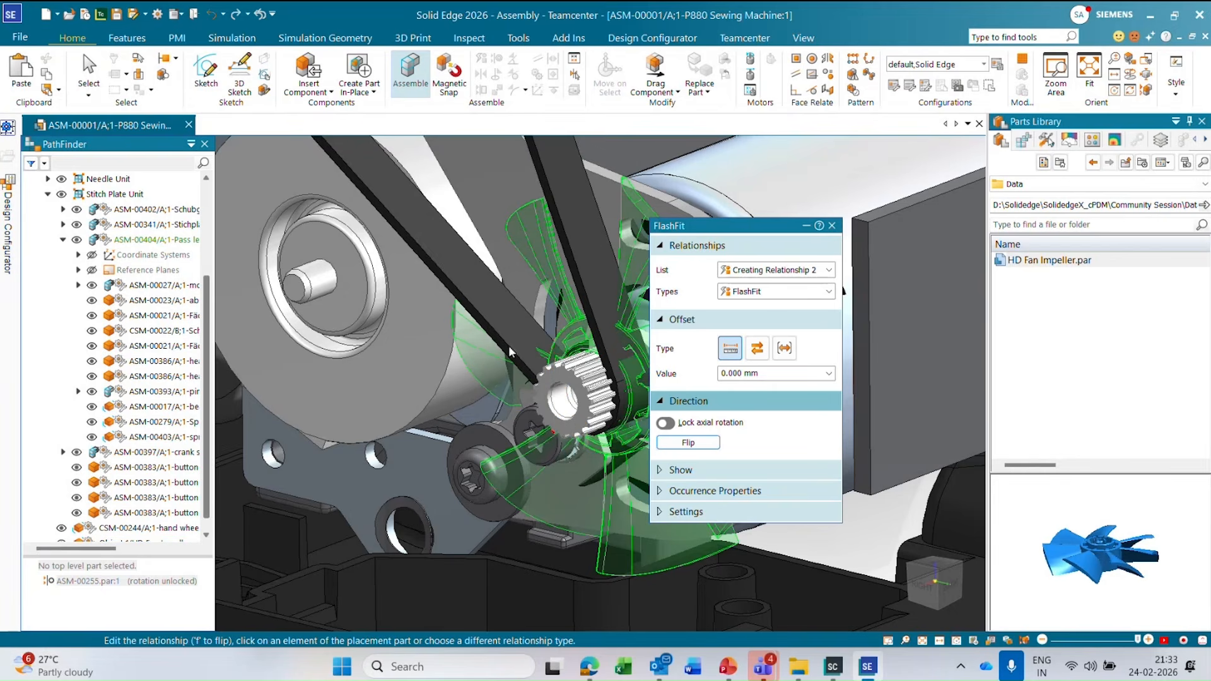
{"action": "scroll", "coordinate": [508, 346], "scroll_direction": "down", "scroll_amount": 6}
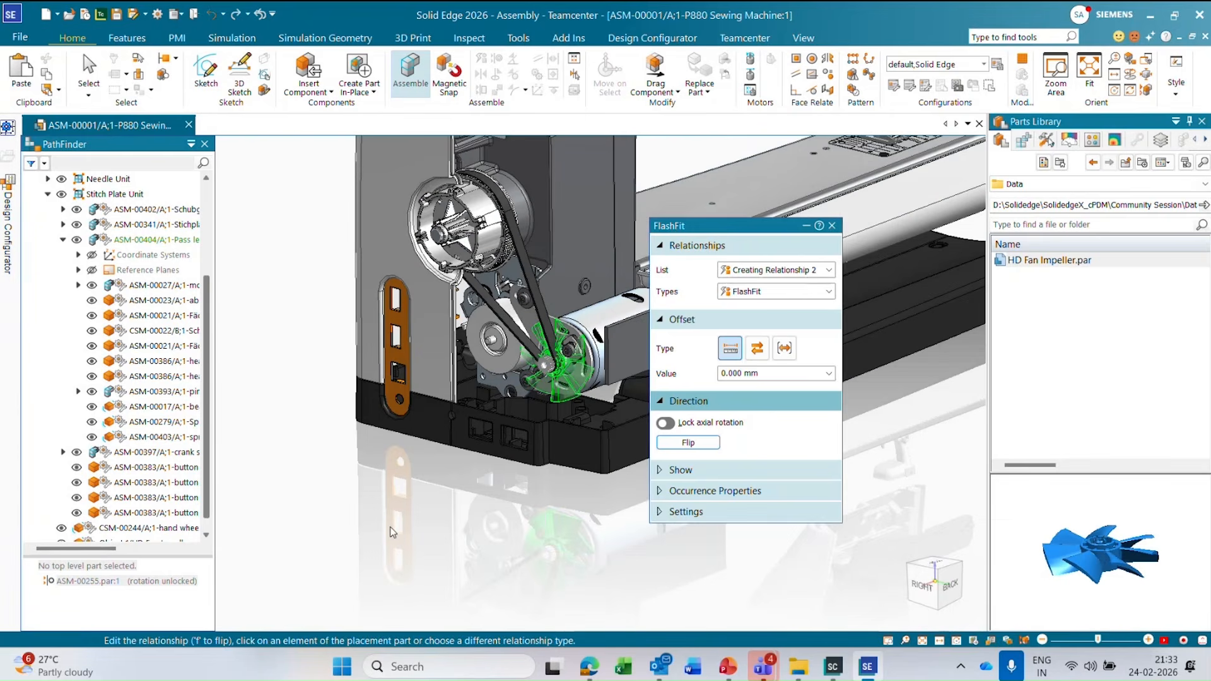
{"action": "key", "text": "Escape"}
{"action": "right_click", "coordinate": [387, 528]}
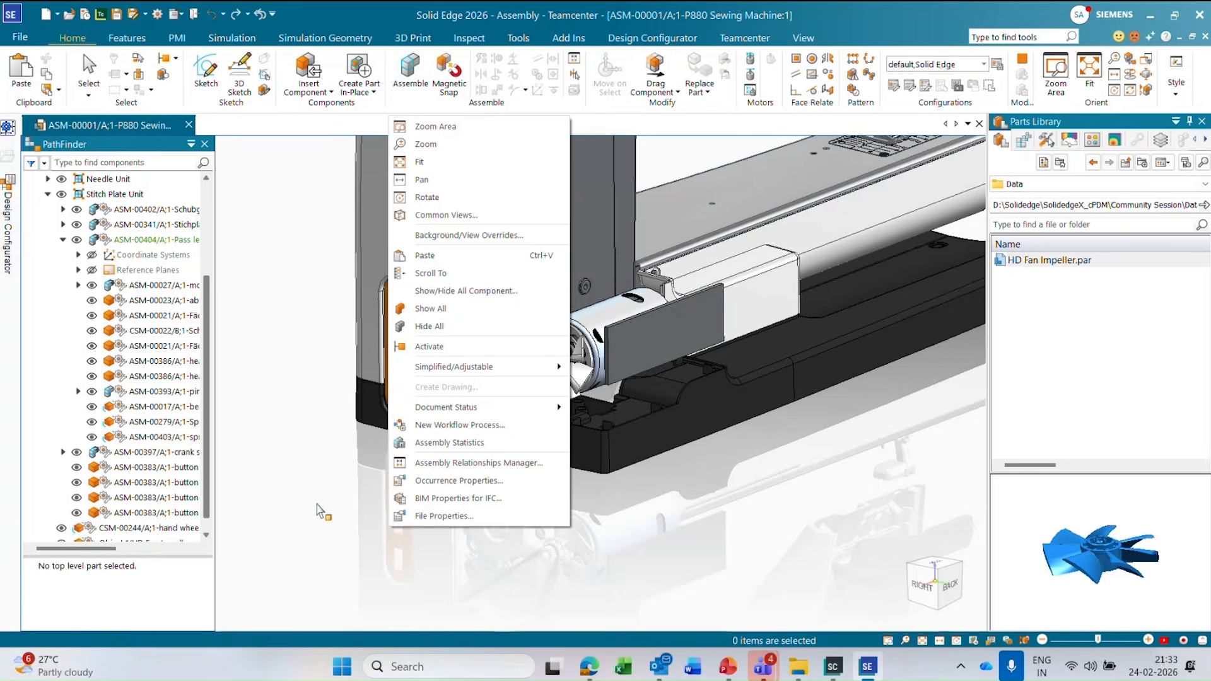
{"action": "left_click", "coordinate": [316, 506]}
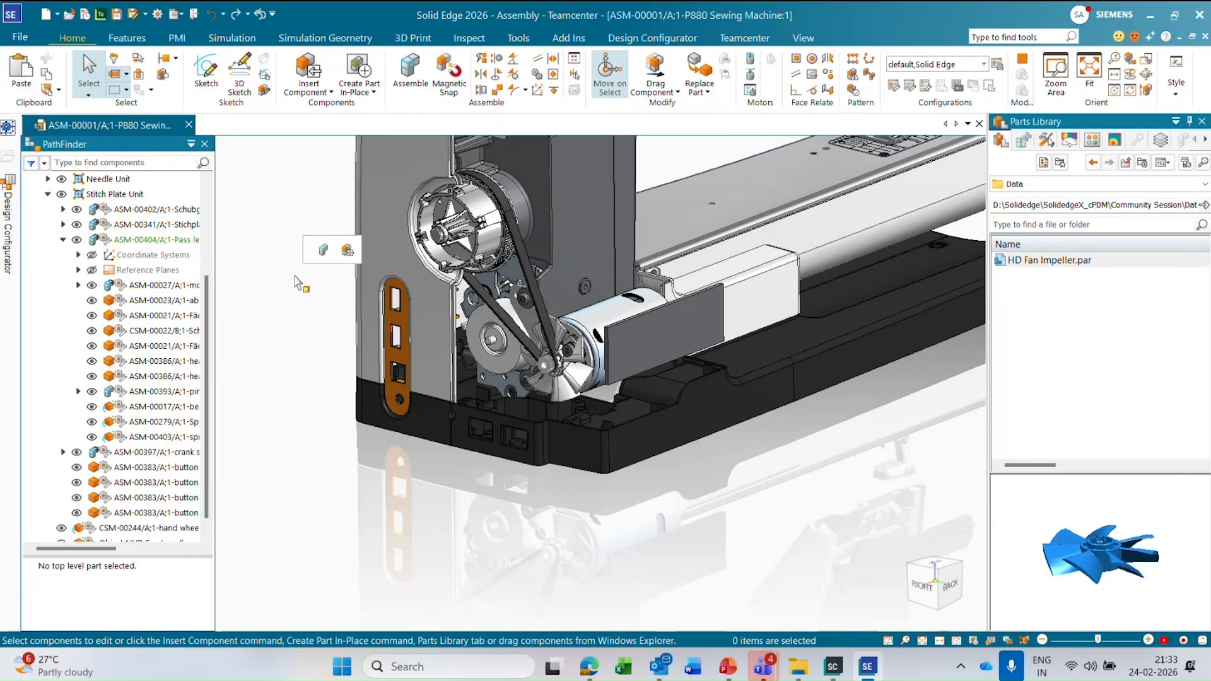
Select the main motor in the model and expand Drive and ASM-00382 in the component tree to locate it.
{"action": "left_click", "coordinate": [578, 314]}
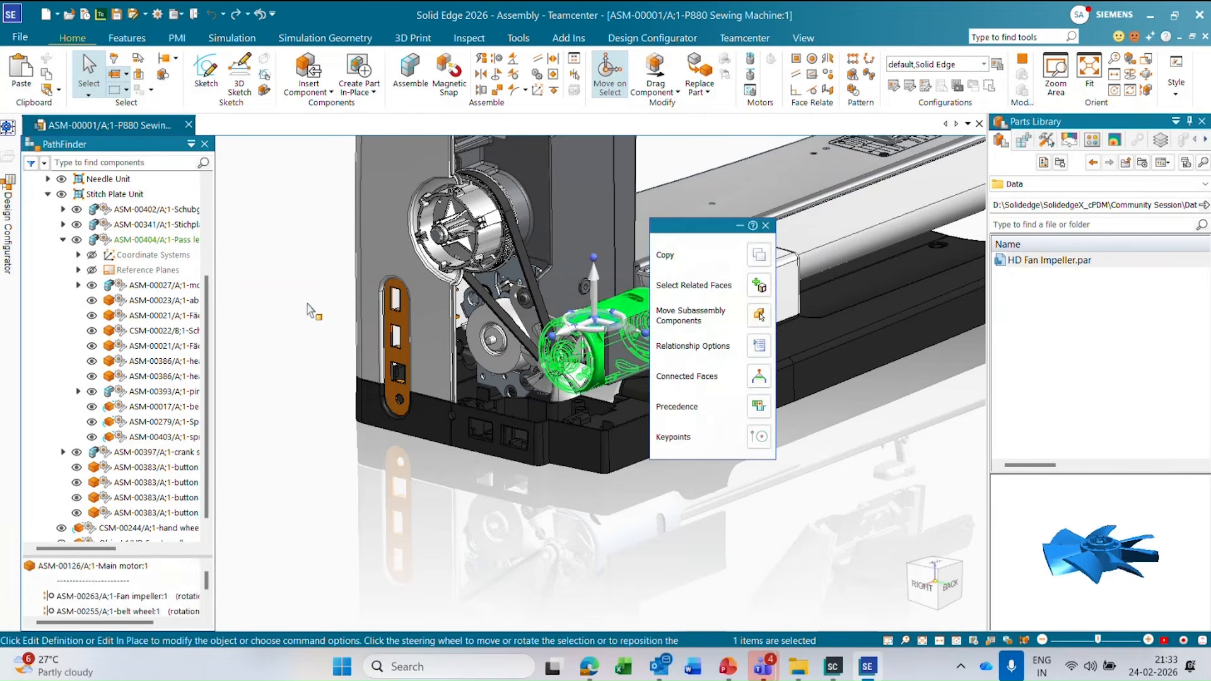
{"action": "scroll", "coordinate": [151, 318], "scroll_direction": "up", "scroll_amount": 3}
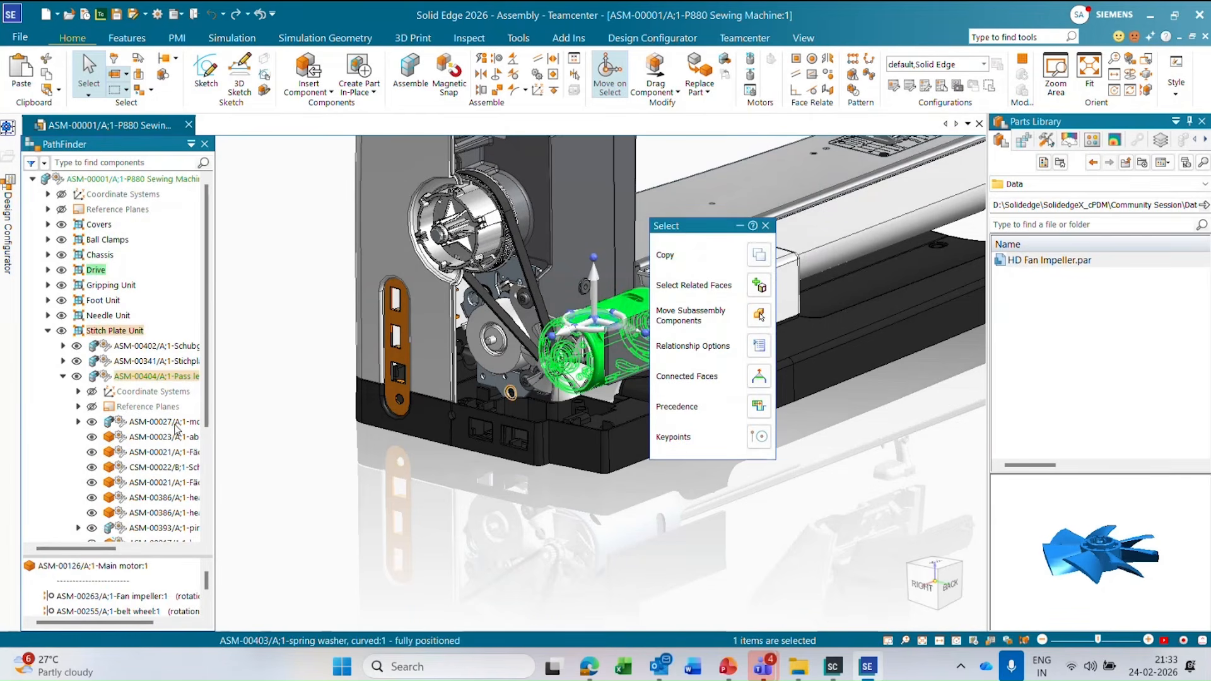
{"action": "left_click", "coordinate": [48, 270]}
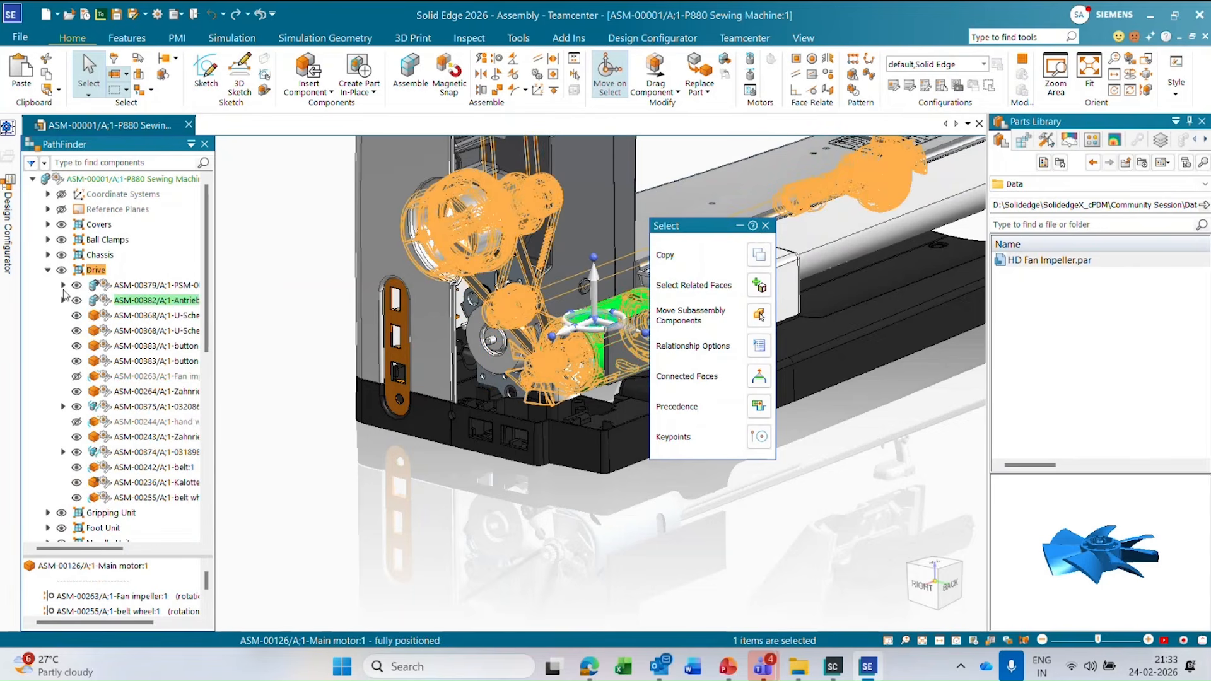
{"action": "left_click", "coordinate": [63, 300]}
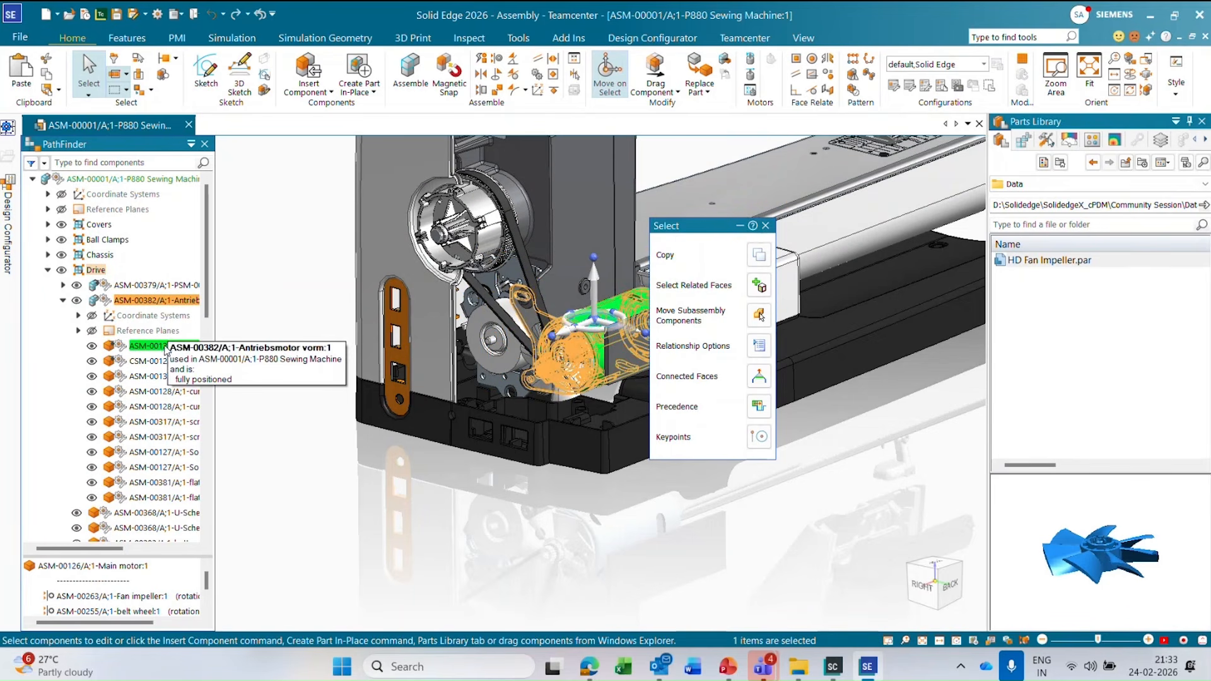
Start Replace Part on the ASM-00126 main motor inside the ASM-00382 subassembly.
{"action": "key", "text": "Escape"}
{"action": "left_click", "coordinate": [165, 346]}
{"action": "right_click", "coordinate": [163, 348]}
{"action": "key", "text": "Escape"}
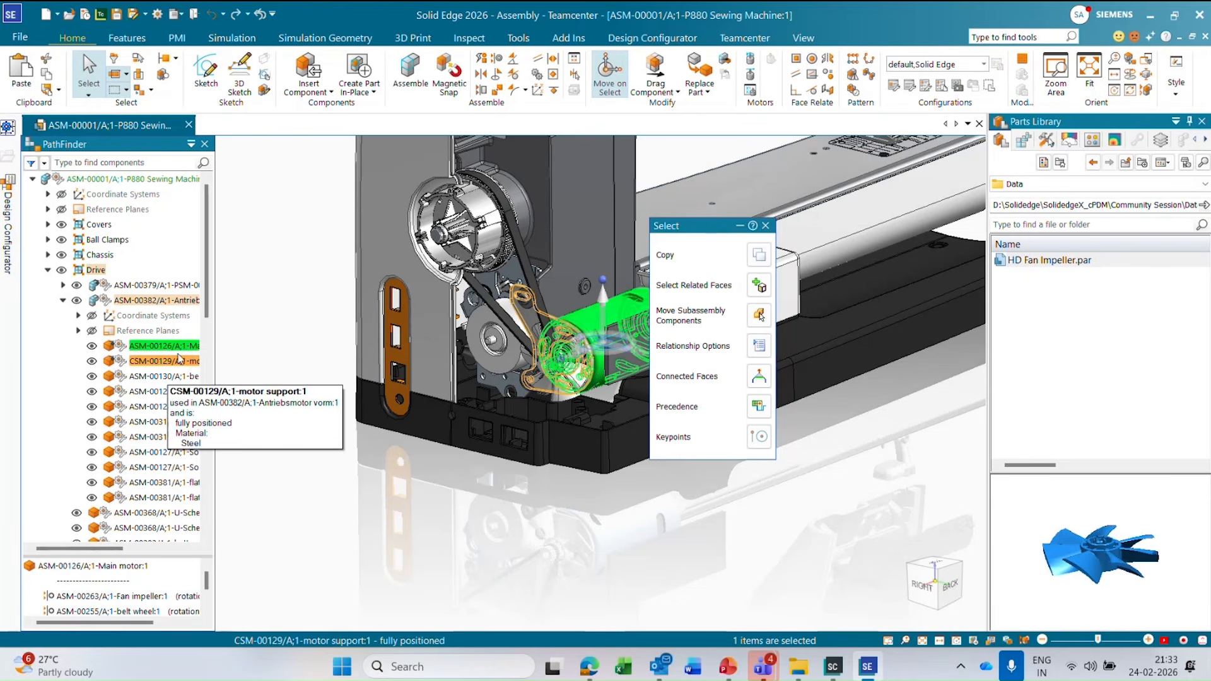
{"action": "key", "text": "Escape"}
{"action": "left_click", "coordinate": [177, 347]}
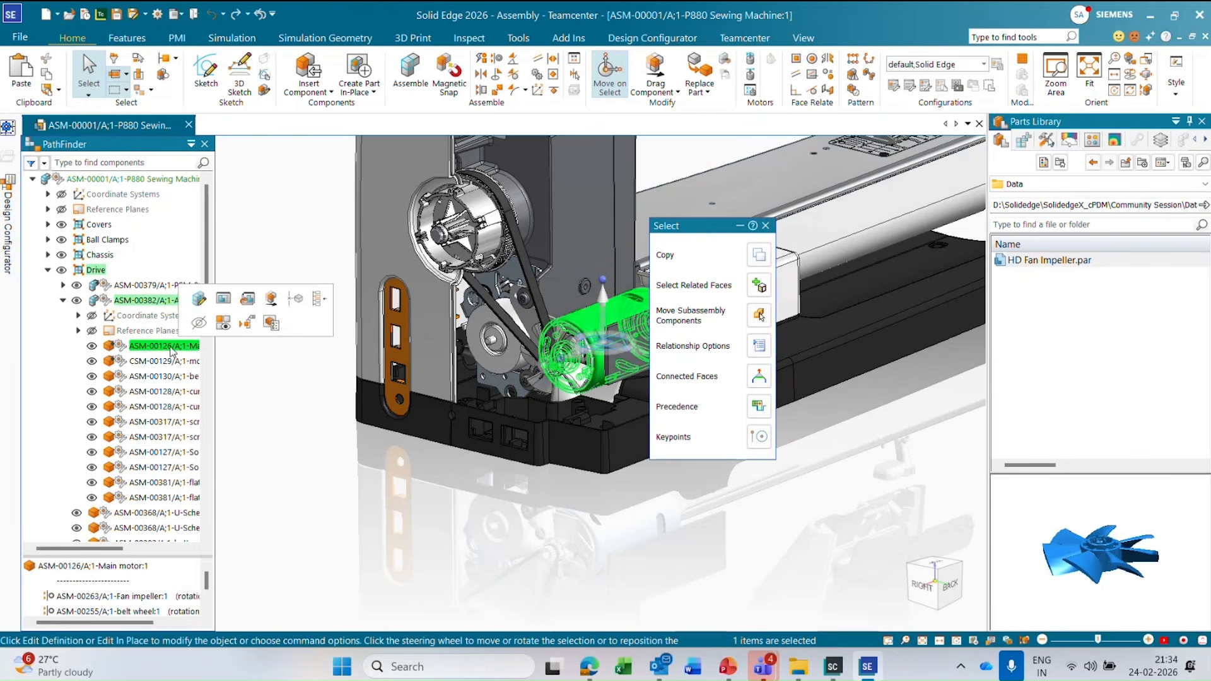
{"action": "right_click", "coordinate": [177, 348]}
{"action": "mouse_move", "coordinate": [328, 413]}
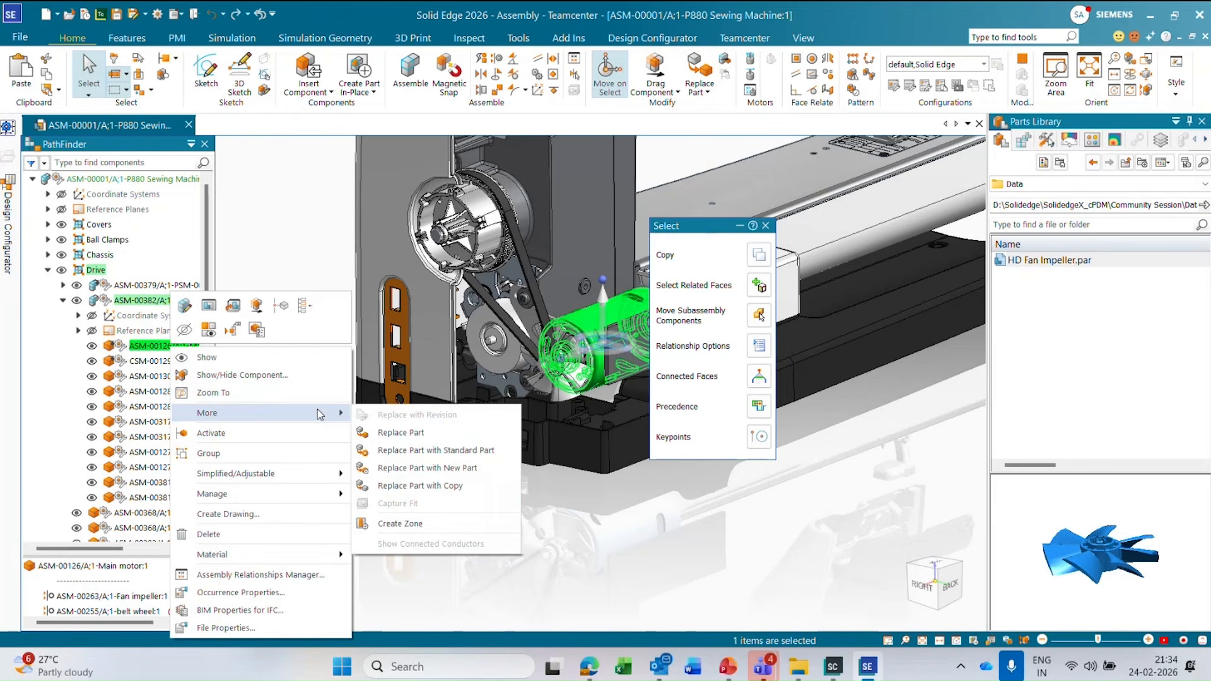
{"action": "left_click", "coordinate": [409, 439]}
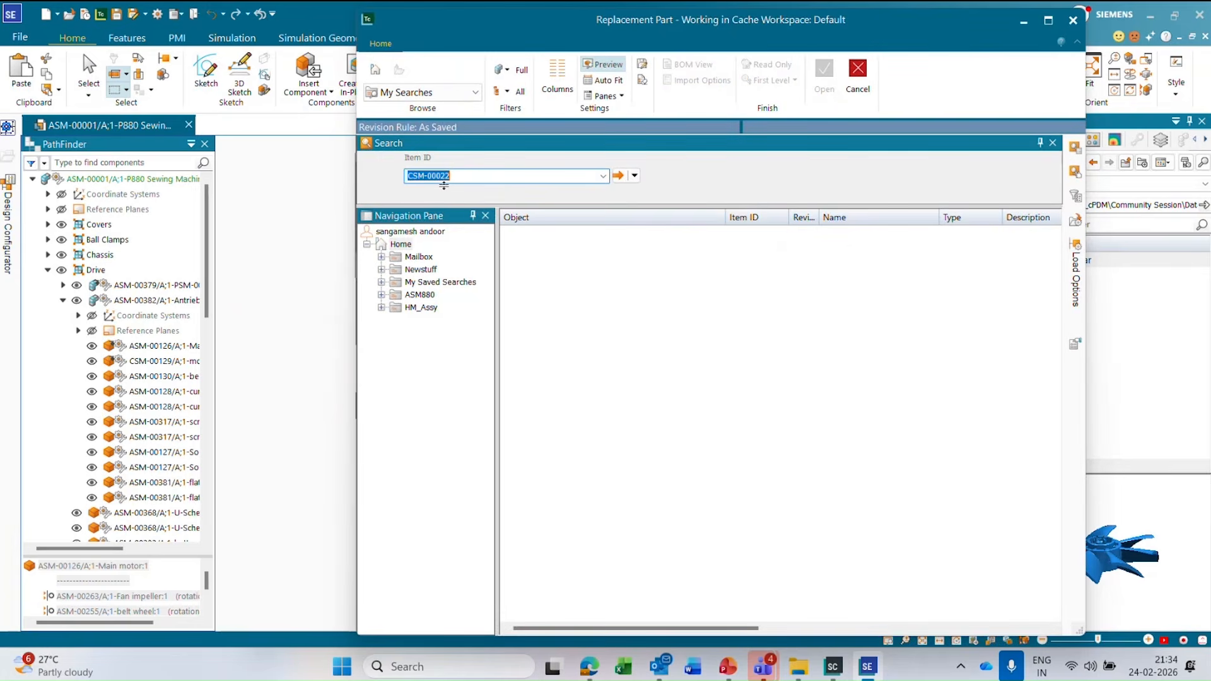
Search by item ID for ASM-00126 and use revision ASM-00126/A as the replacement part.
{"action": "type", "text": "AS"}
{"action": "key", "text": "Return"}
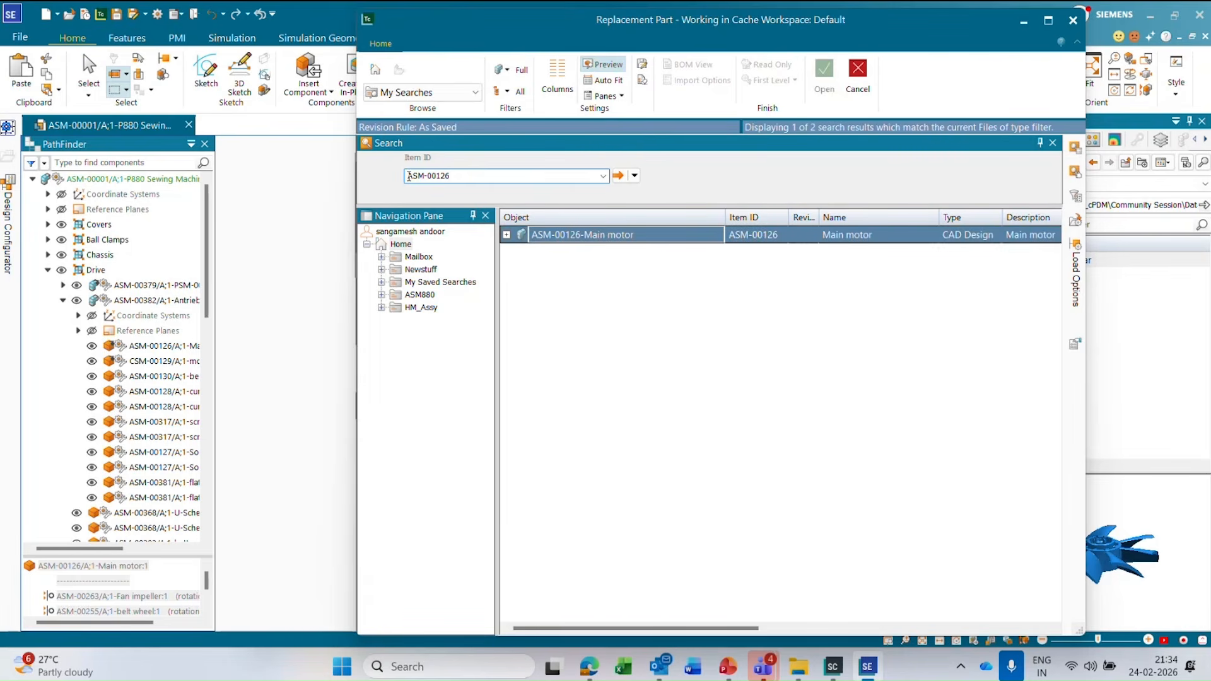
{"action": "left_click", "coordinate": [507, 236]}
{"action": "left_click", "coordinate": [616, 254]}
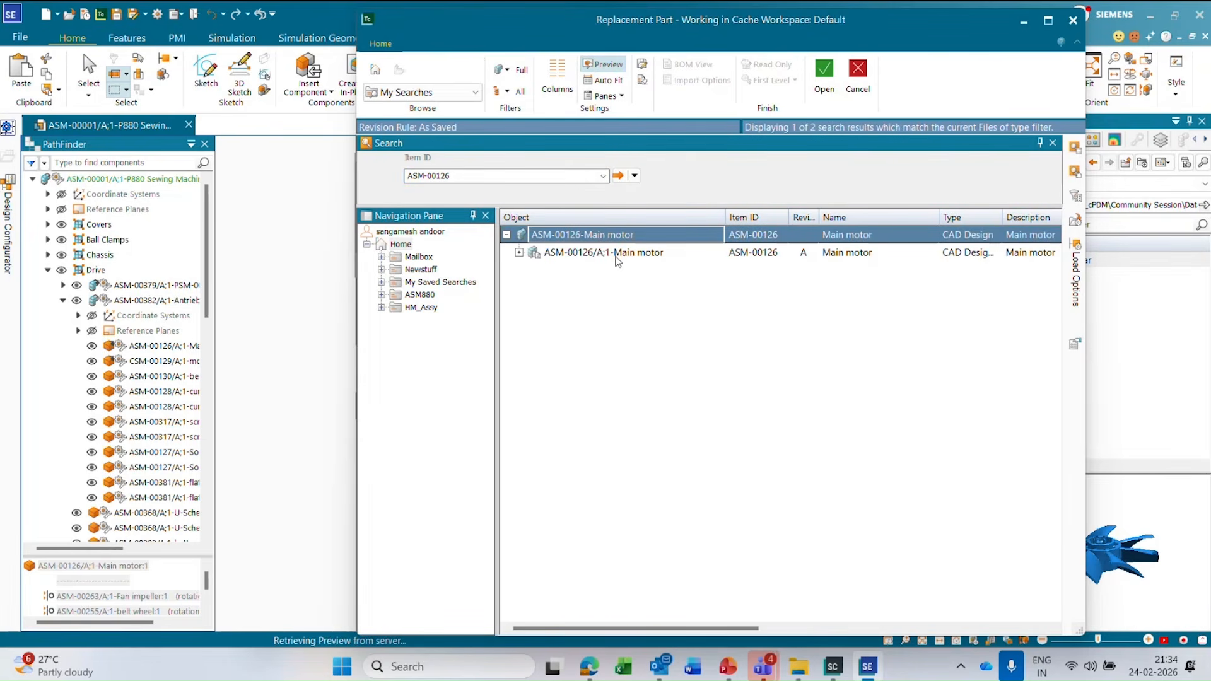
{"action": "left_click", "coordinate": [823, 79]}
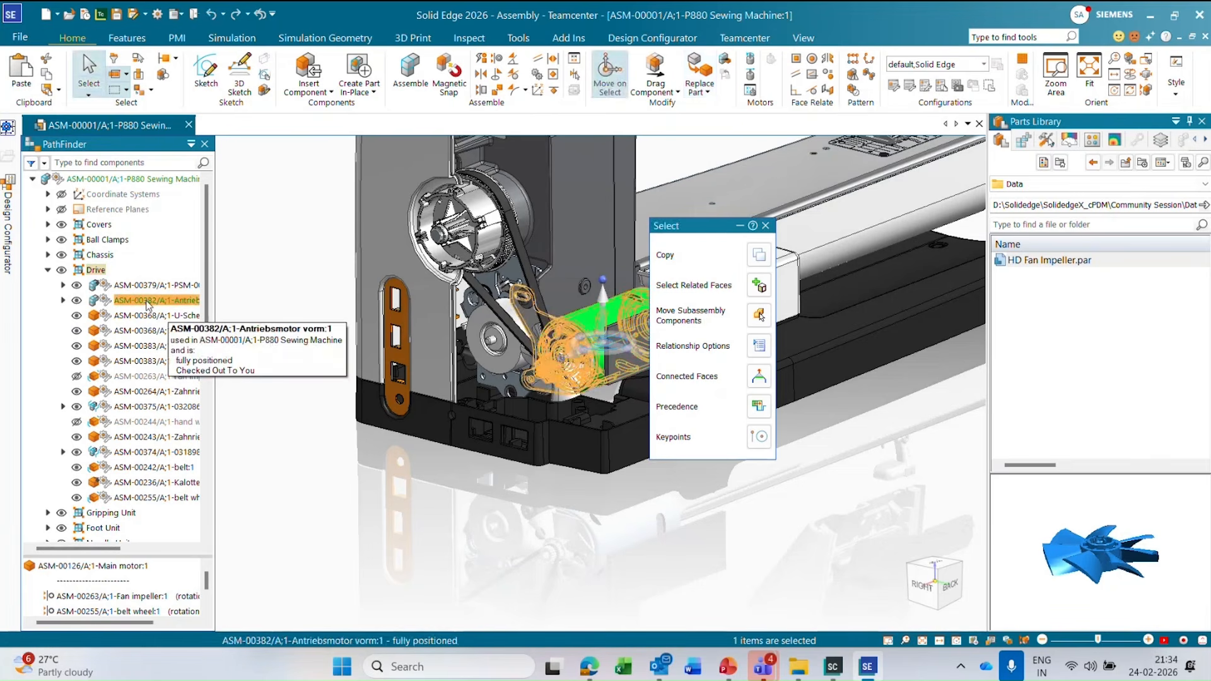
Examine the replaced main motor in the model and under ASM-00382 in the component tree.
{"action": "left_click", "coordinate": [282, 361]}
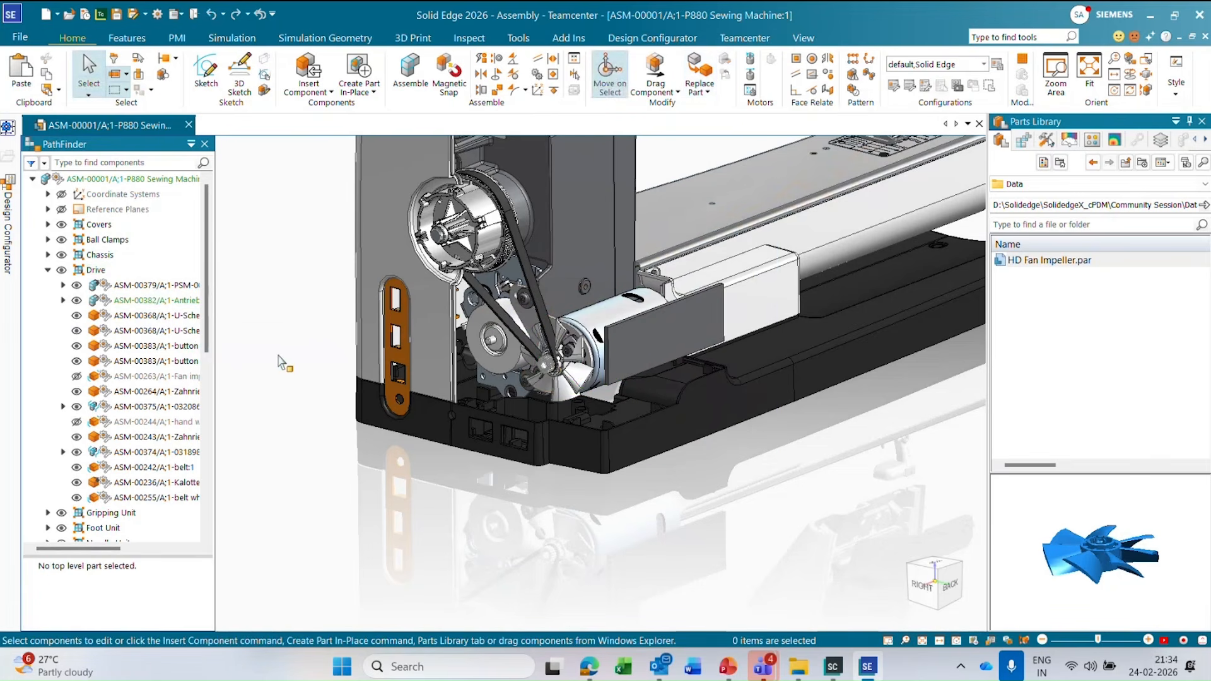
{"action": "left_click", "coordinate": [567, 331]}
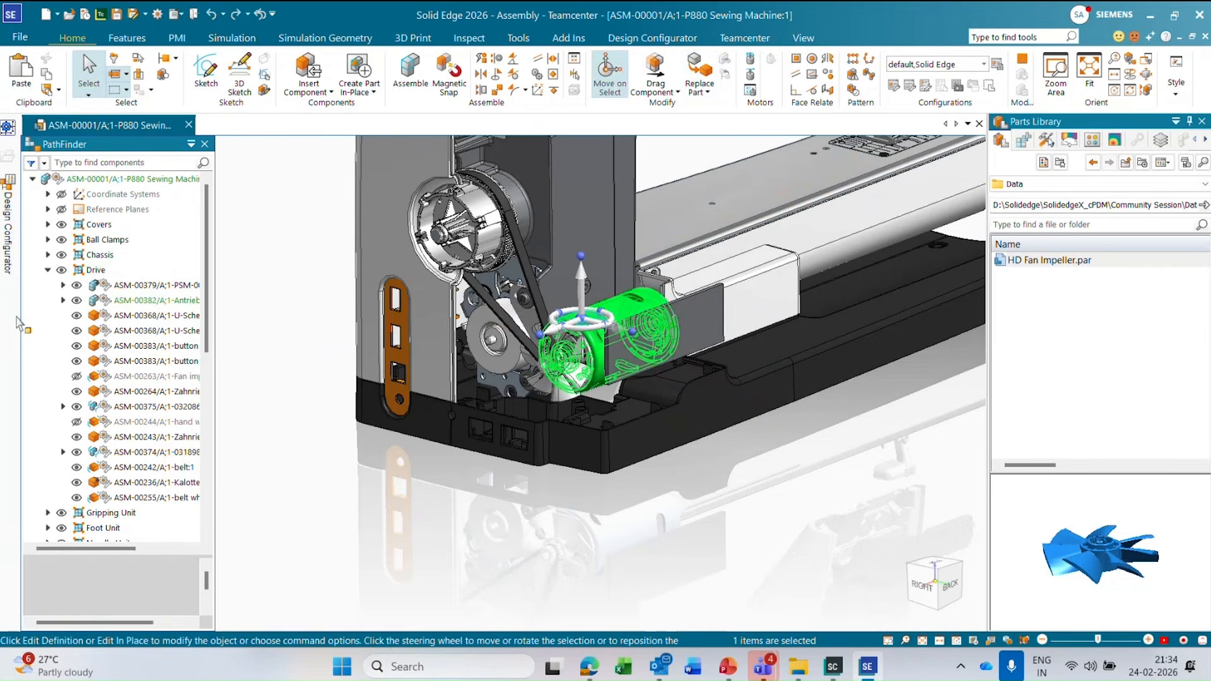
{"action": "left_click", "coordinate": [64, 301]}
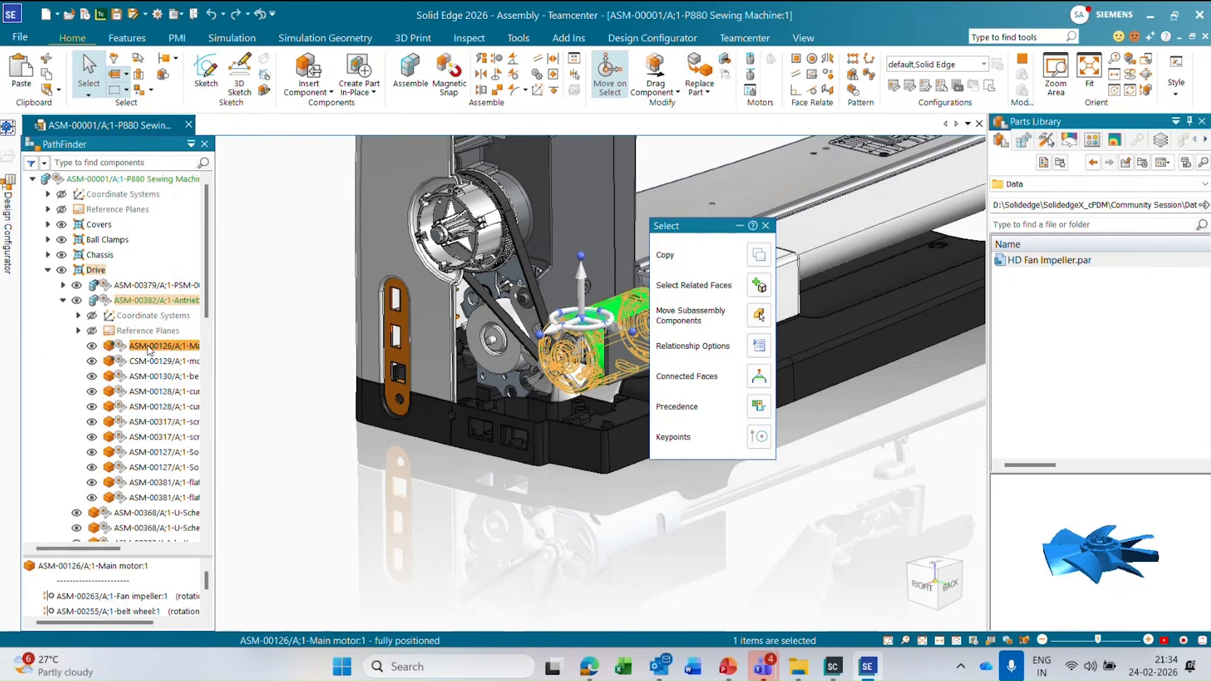
{"action": "key", "text": "Escape"}
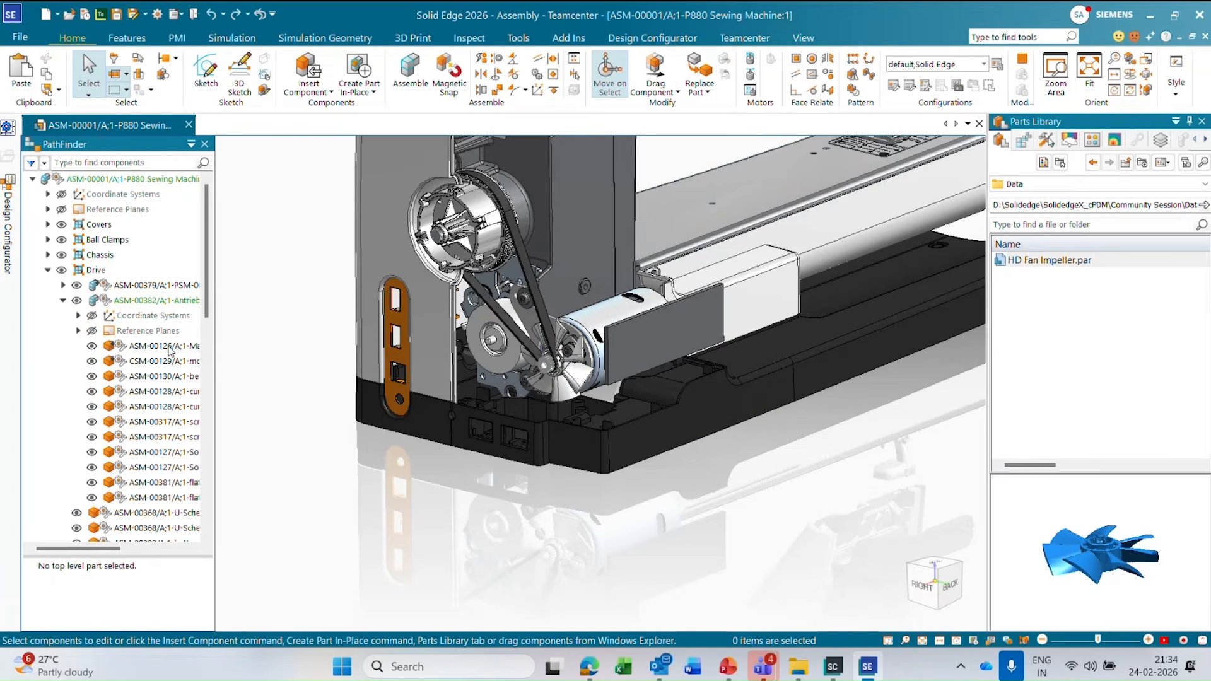
{"action": "left_click", "coordinate": [163, 346]}
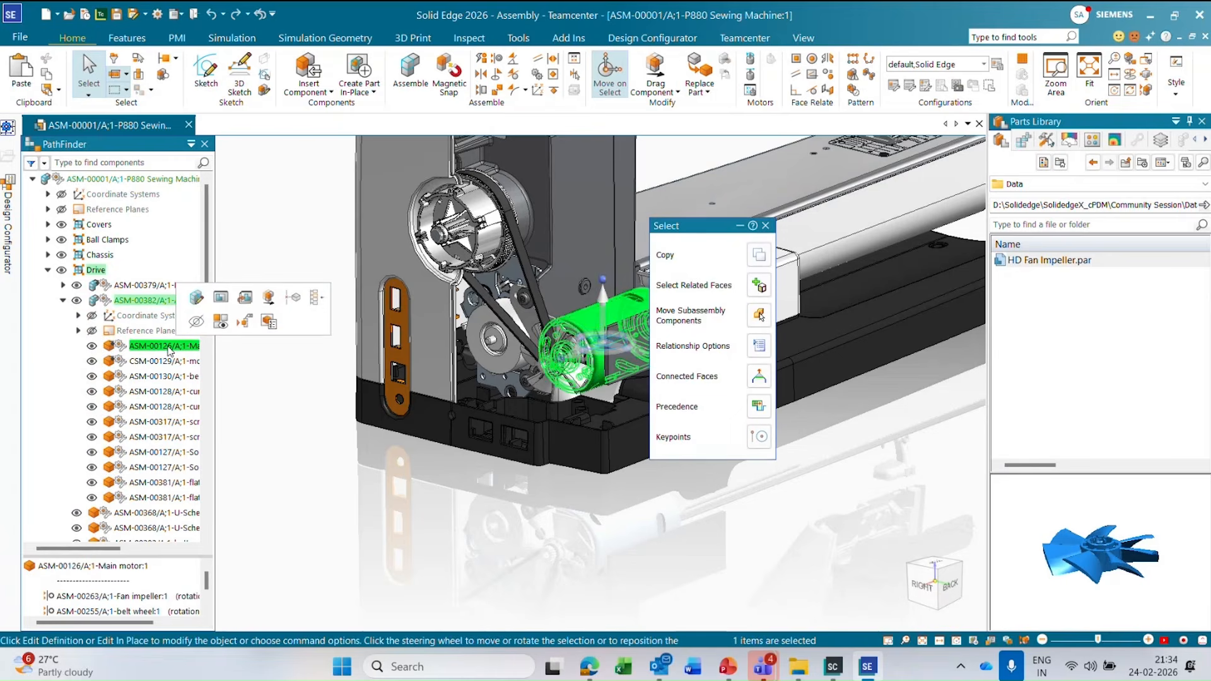
{"action": "left_click", "coordinate": [304, 391]}
{"action": "left_click", "coordinate": [156, 348]}
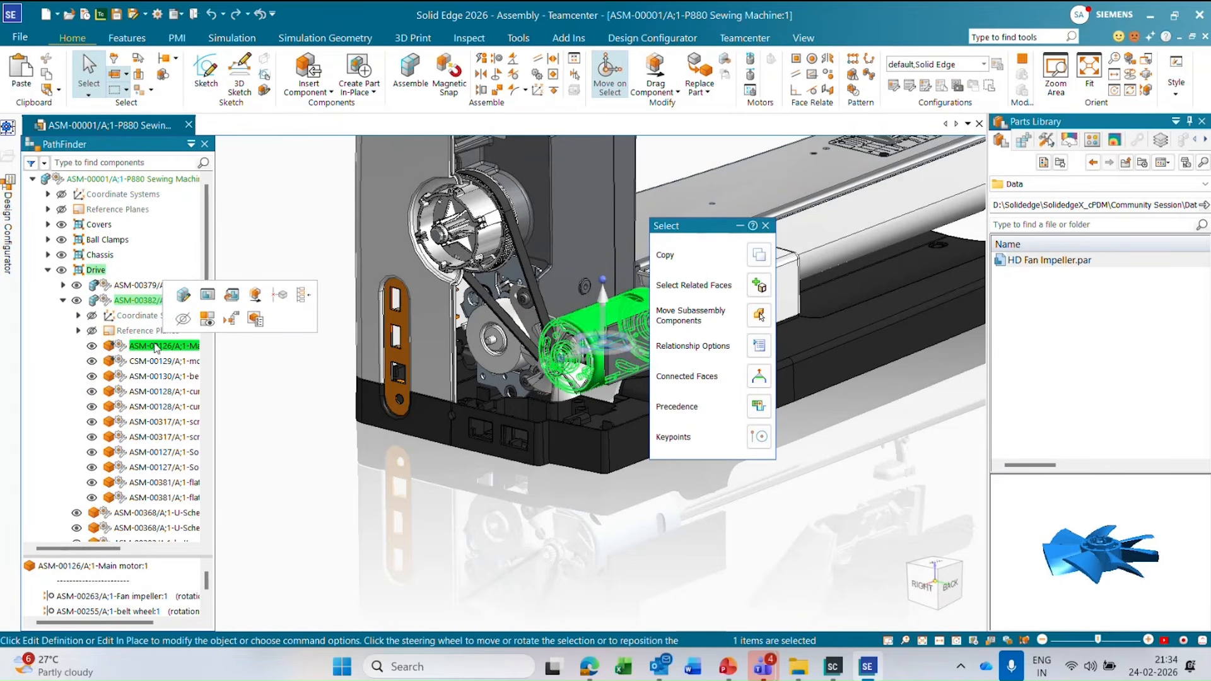
{"action": "left_click", "coordinate": [292, 395]}
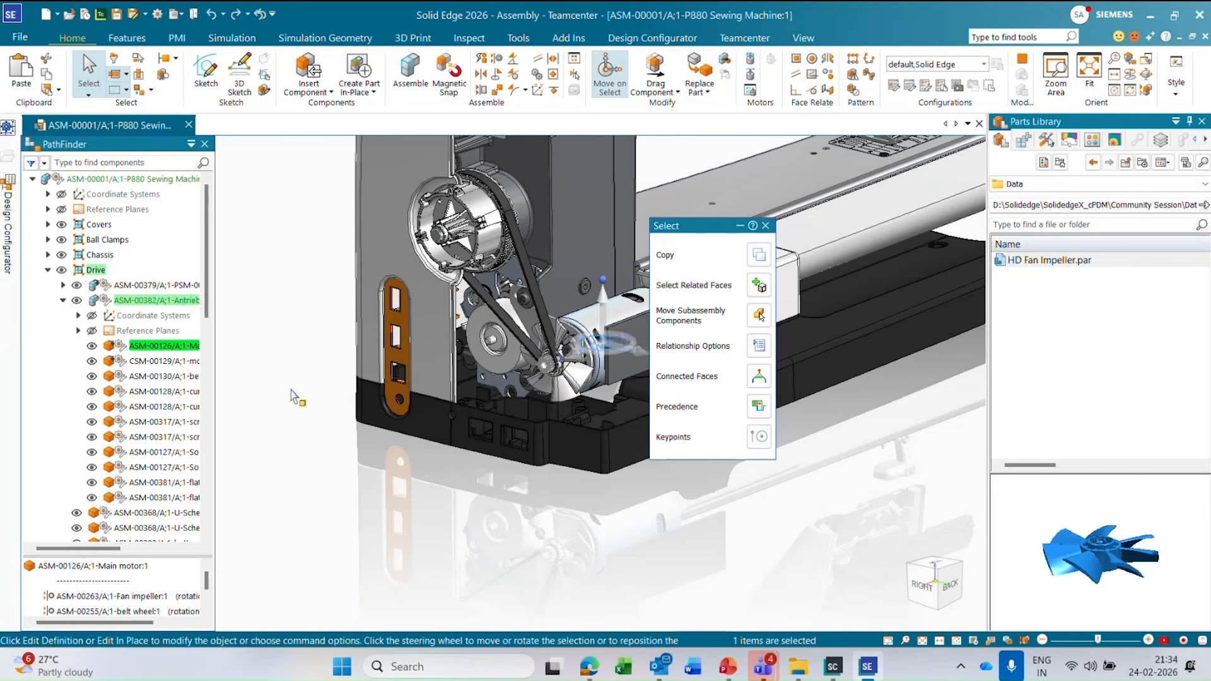
{"action": "left_click", "coordinate": [157, 348]}
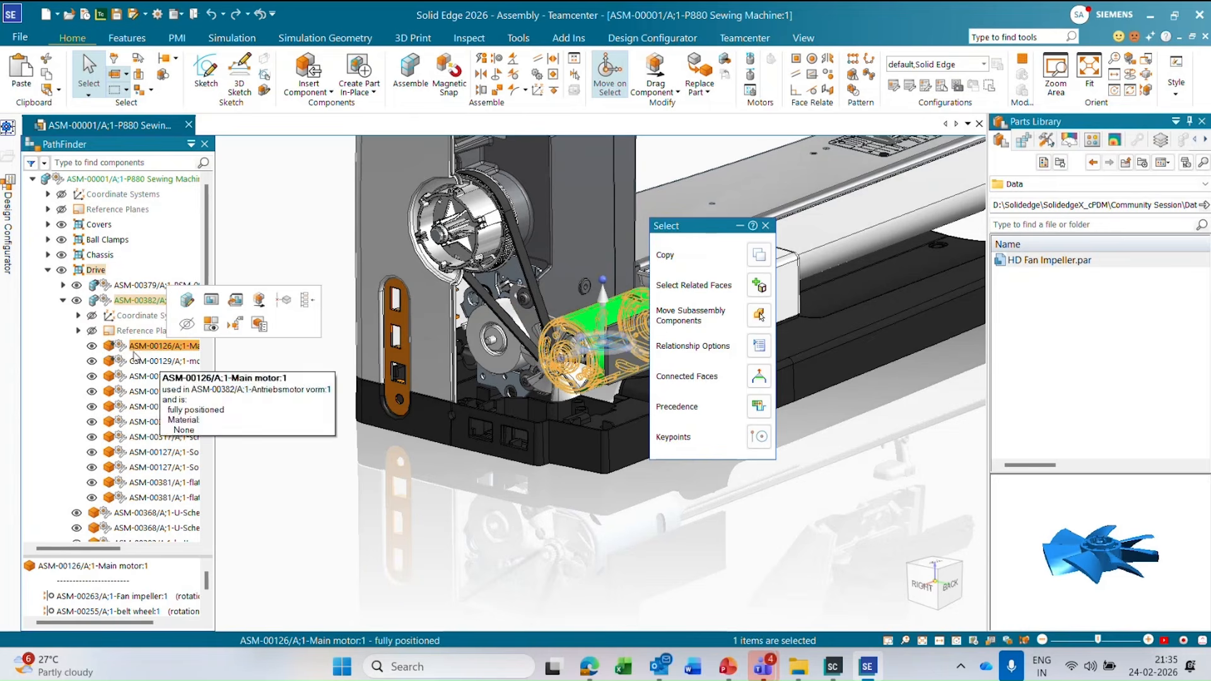
{"action": "left_click", "coordinate": [283, 419]}
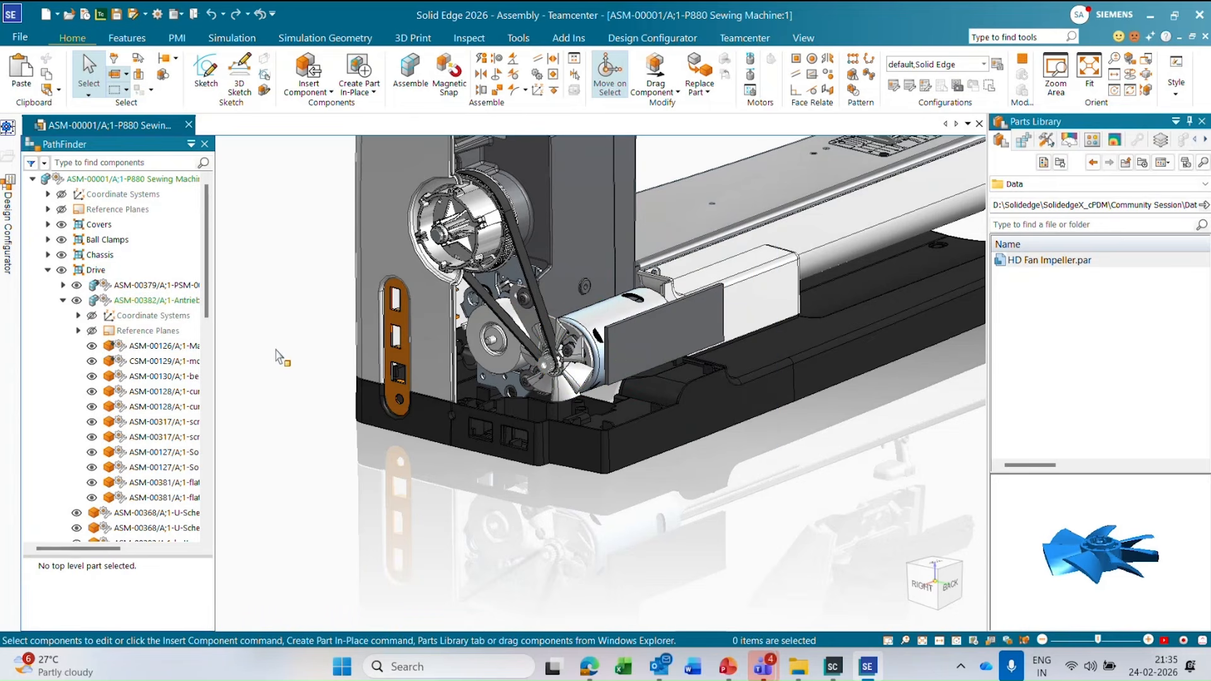
{"action": "right_click", "coordinate": [161, 352]}
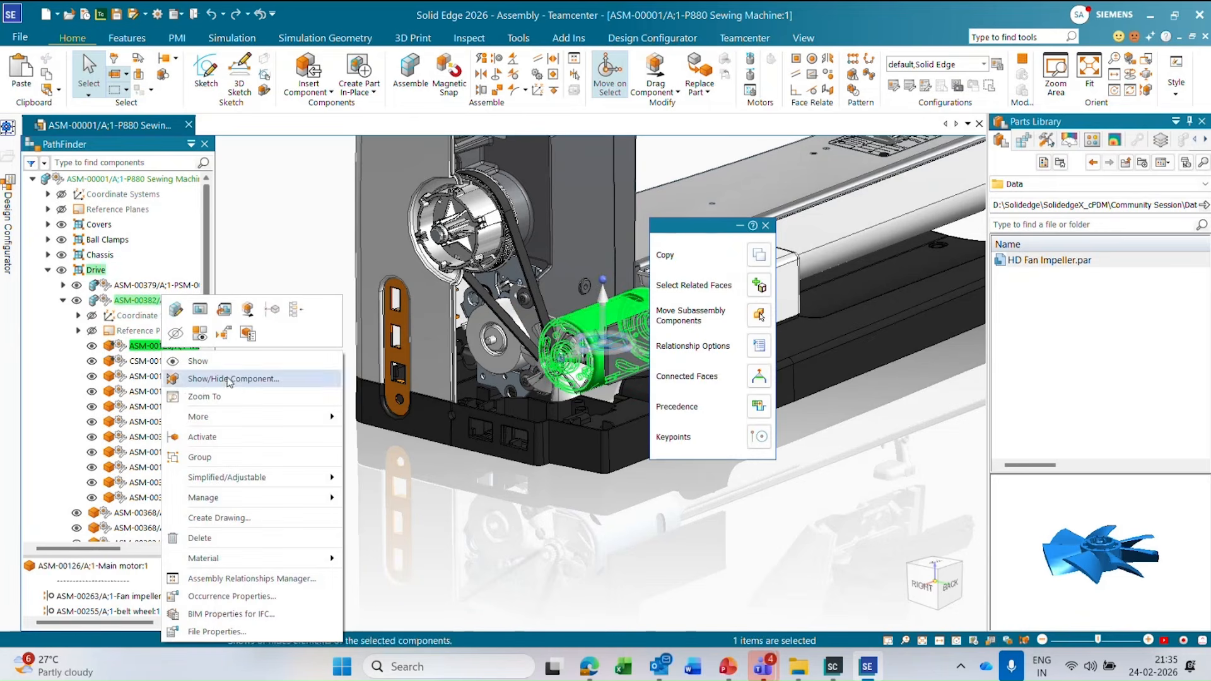
{"action": "mouse_move", "coordinate": [264, 417]}
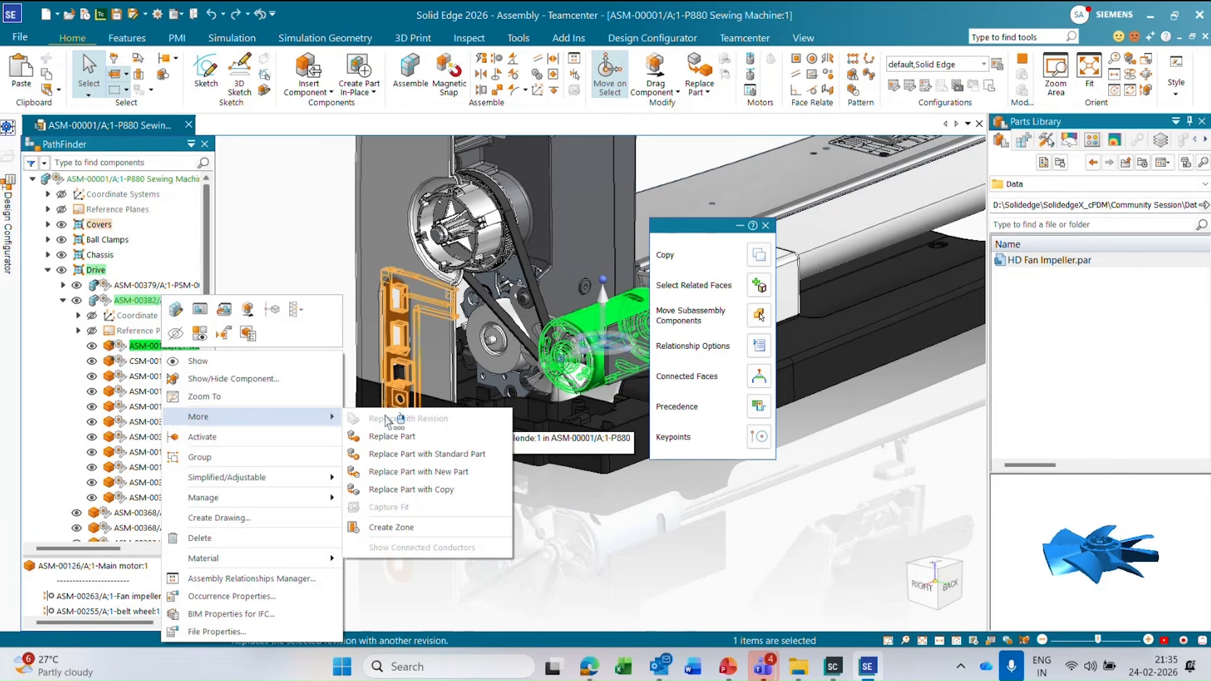
{"action": "left_click", "coordinate": [301, 239]}
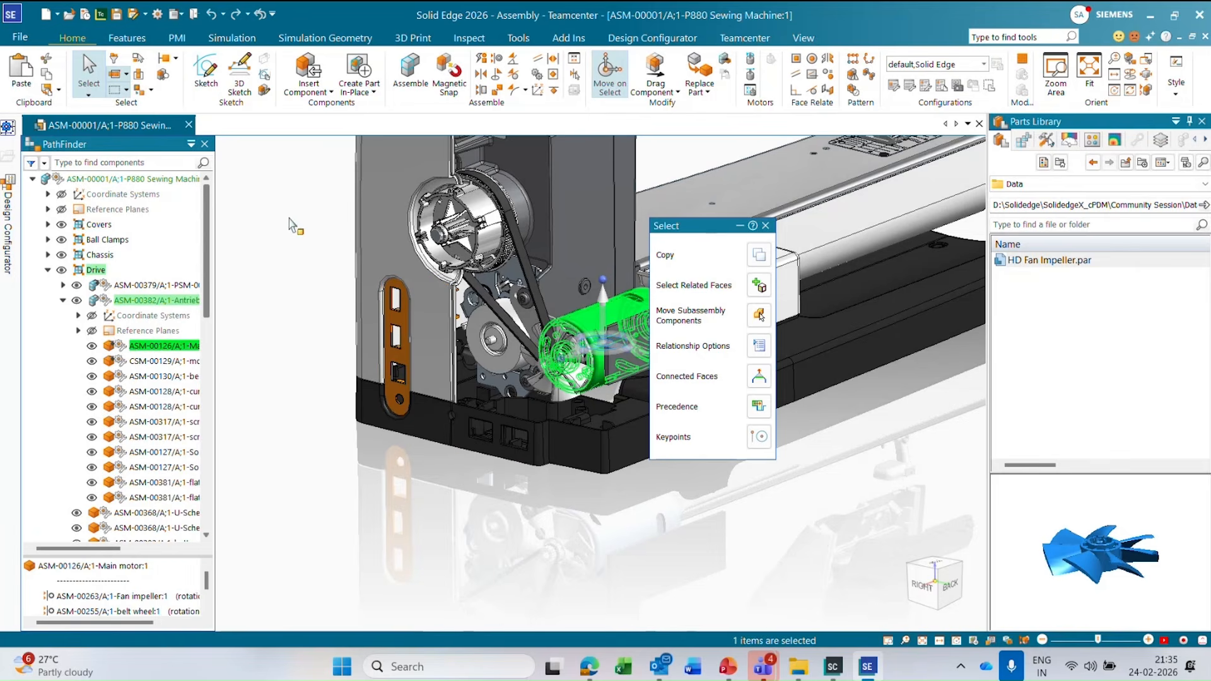
{"action": "left_click", "coordinate": [292, 225]}
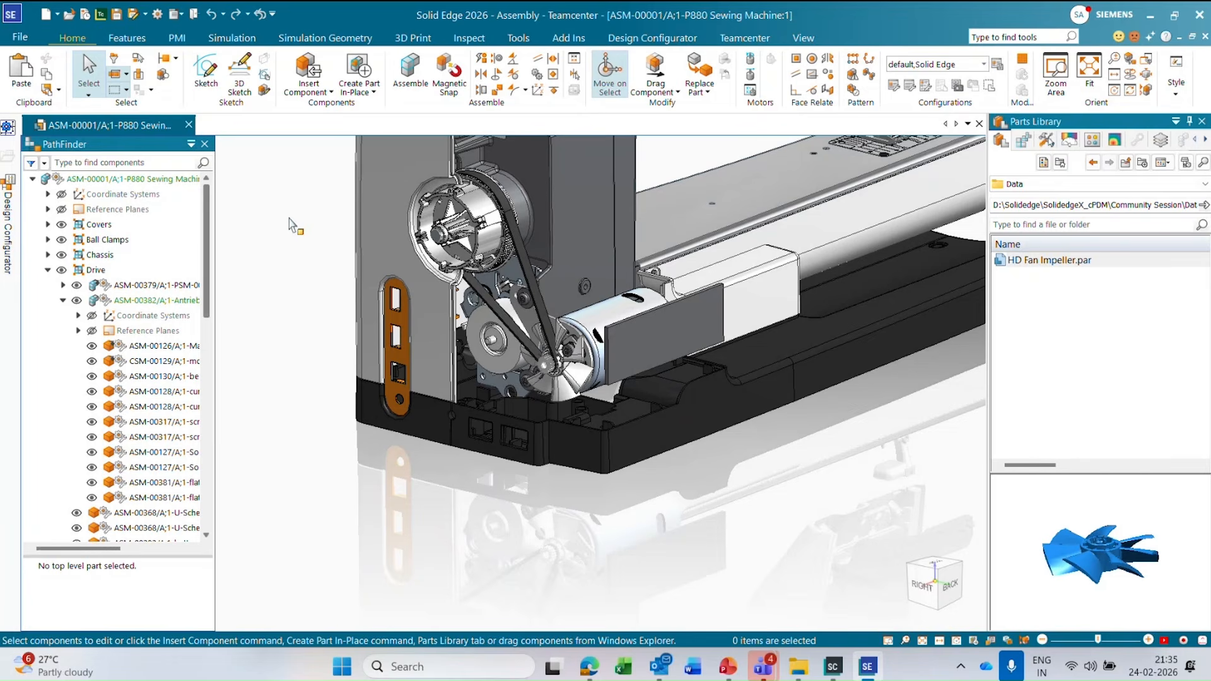
{"action": "left_click", "coordinate": [305, 224]}
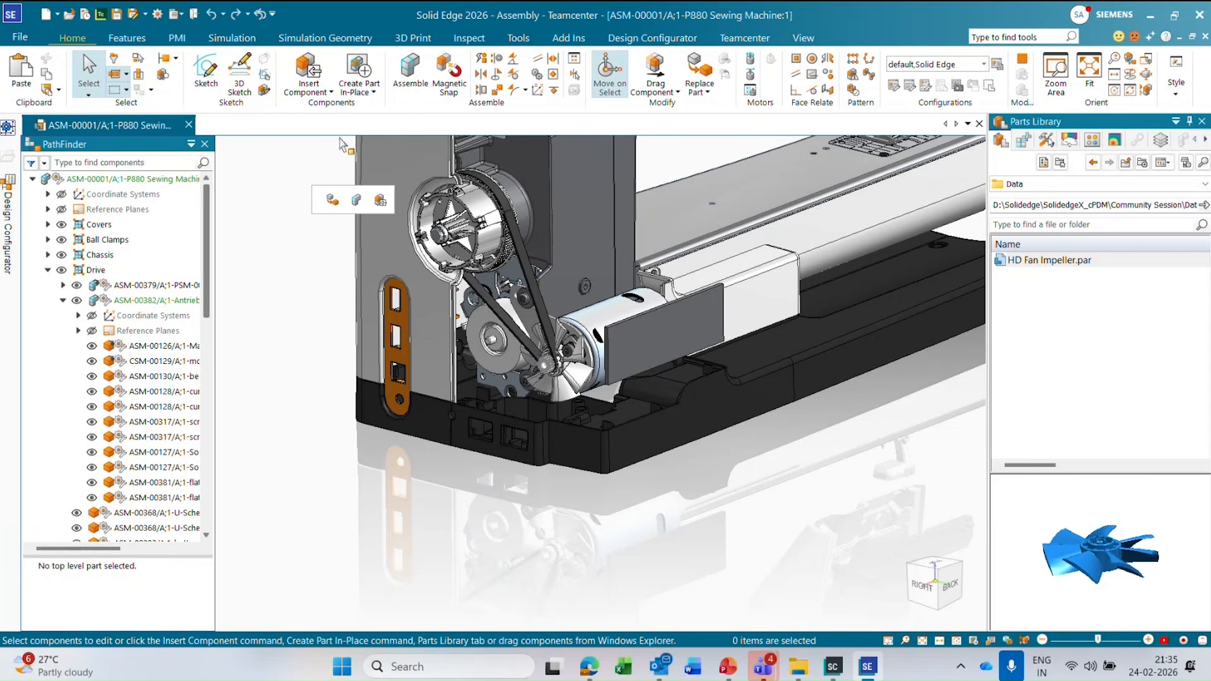
Open the ASM-00382 subassembly for in-place editing within the sewing machine assembly.
{"action": "left_click", "coordinate": [369, 92]}
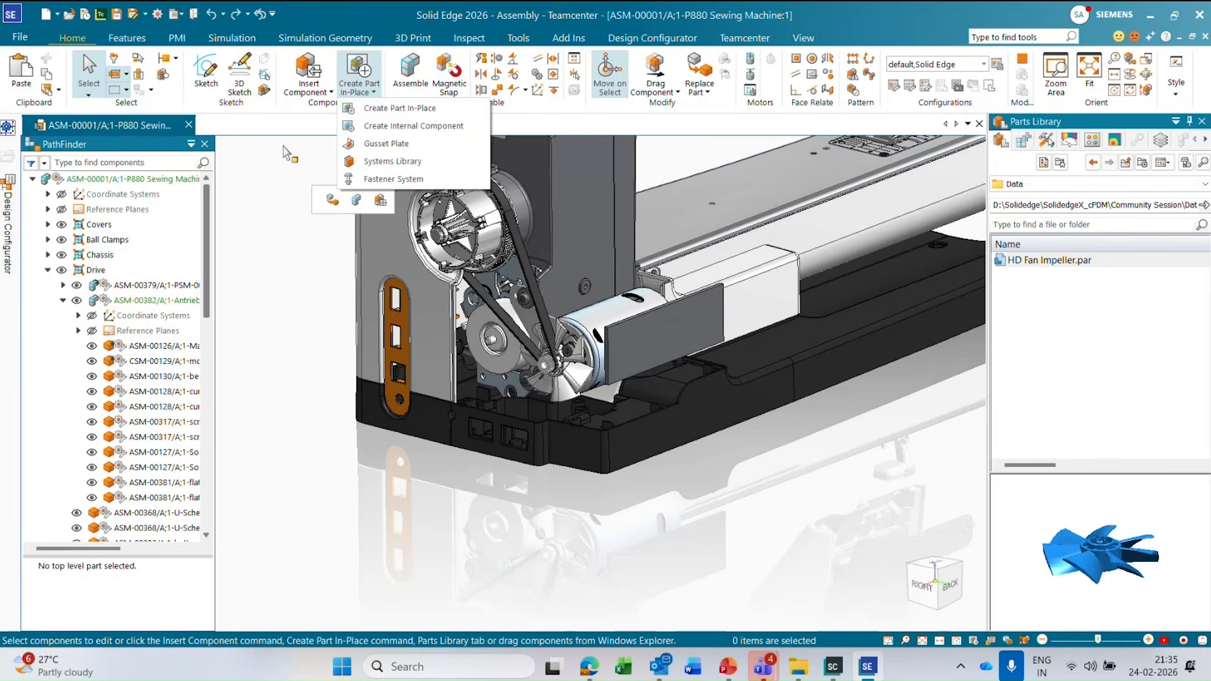
{"action": "left_click", "coordinate": [290, 121]}
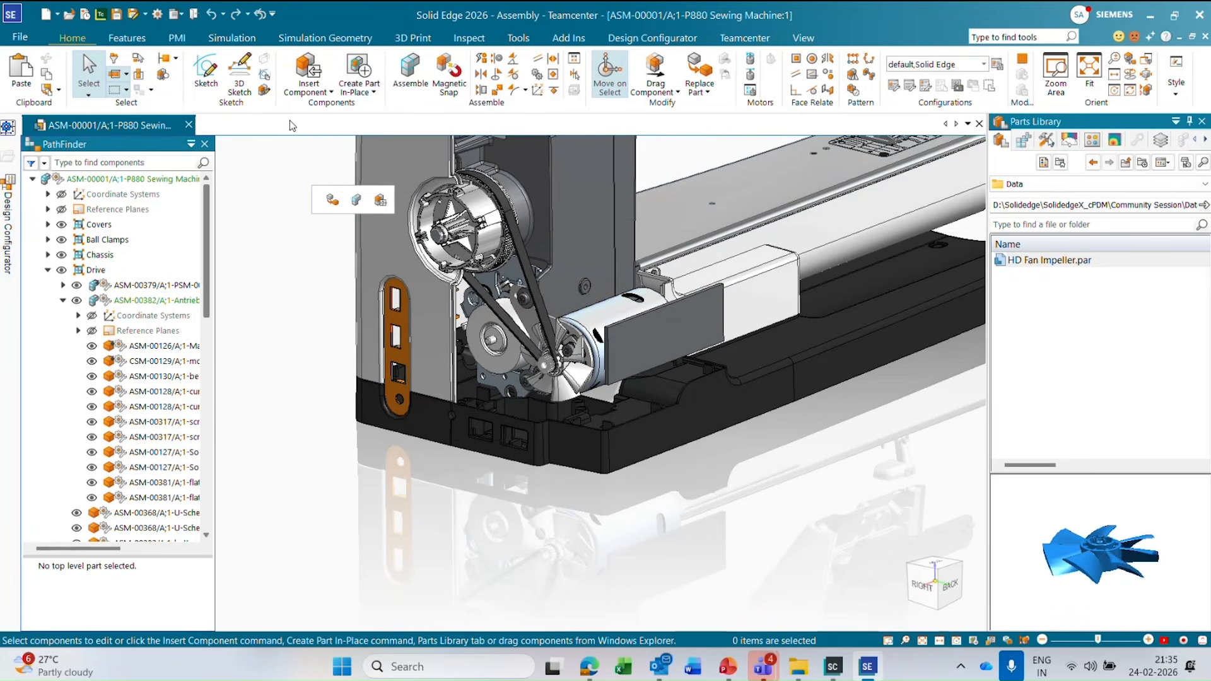
{"action": "left_click", "coordinate": [166, 302]}
{"action": "left_click", "coordinate": [217, 251]}
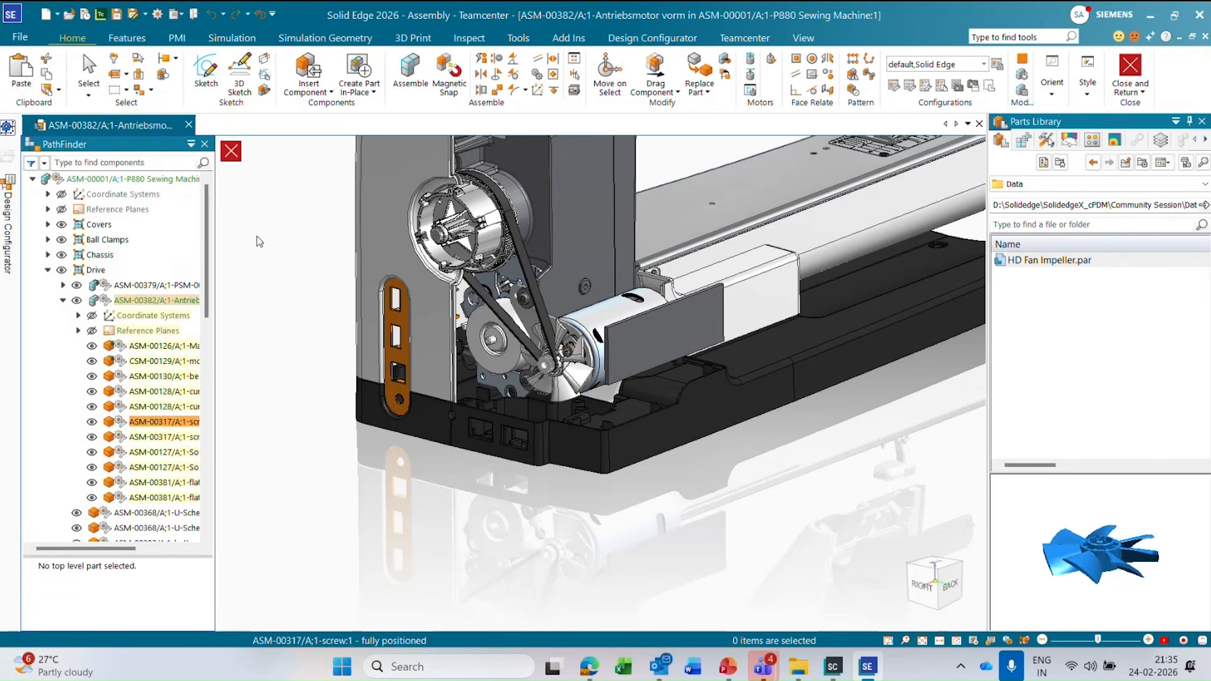
Start Create Part In-Place using the ansi metric part.par template from the ANSI Metric user templates.
{"action": "left_click", "coordinate": [365, 92]}
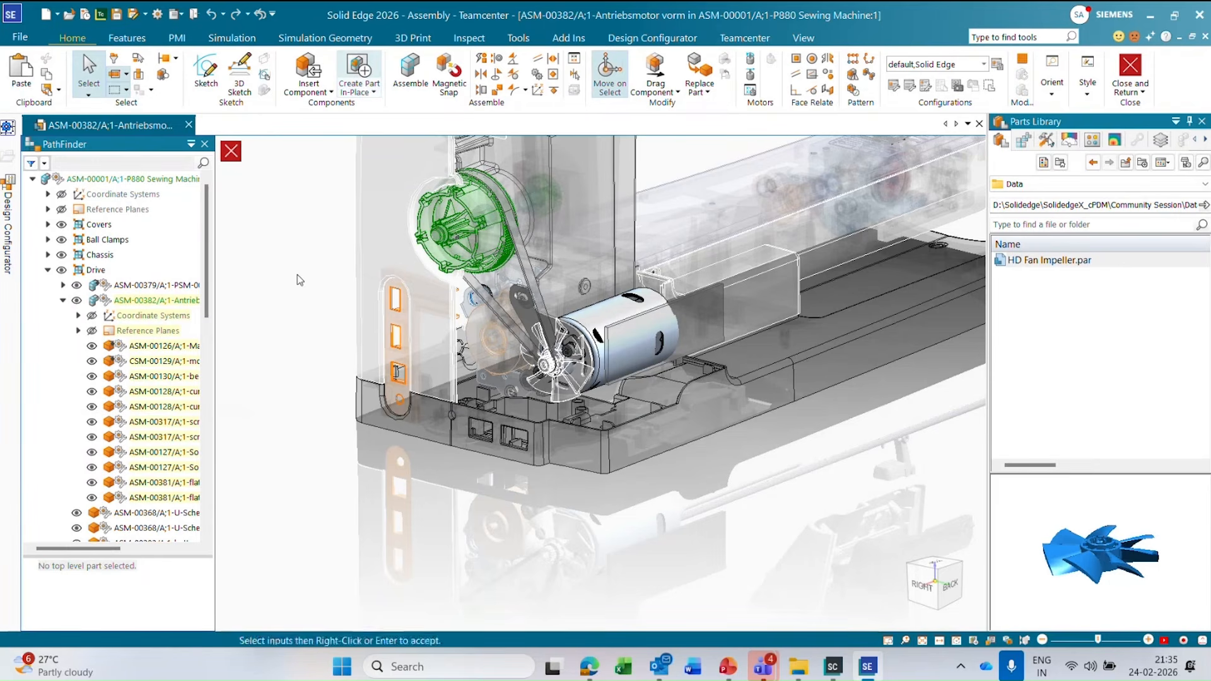
{"action": "left_click", "coordinate": [603, 416]}
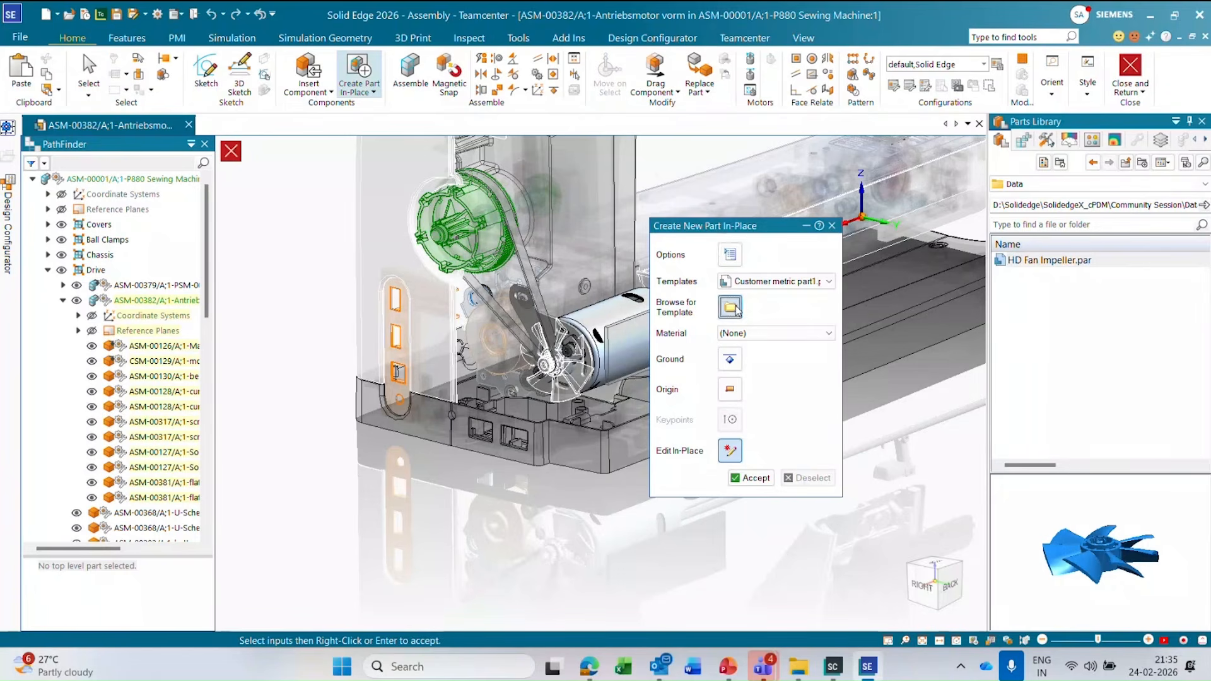
{"action": "left_click", "coordinate": [736, 308]}
{"action": "left_click", "coordinate": [362, 234]}
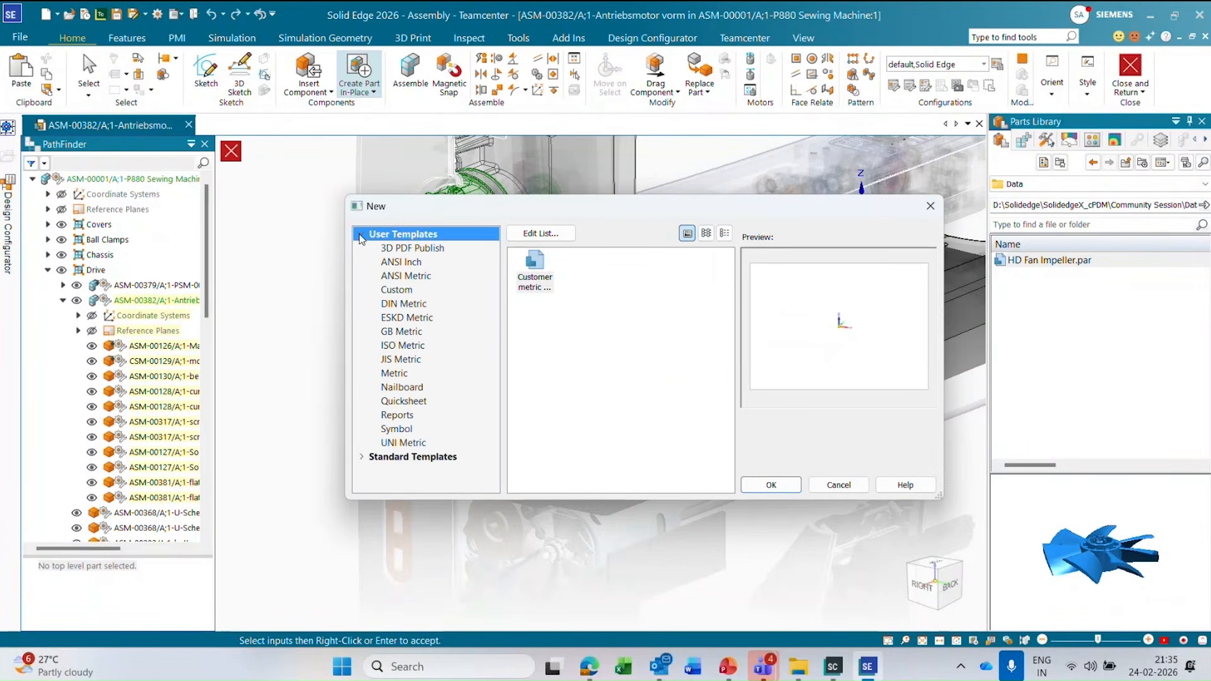
{"action": "left_click", "coordinate": [405, 275]}
{"action": "left_click", "coordinate": [645, 263]}
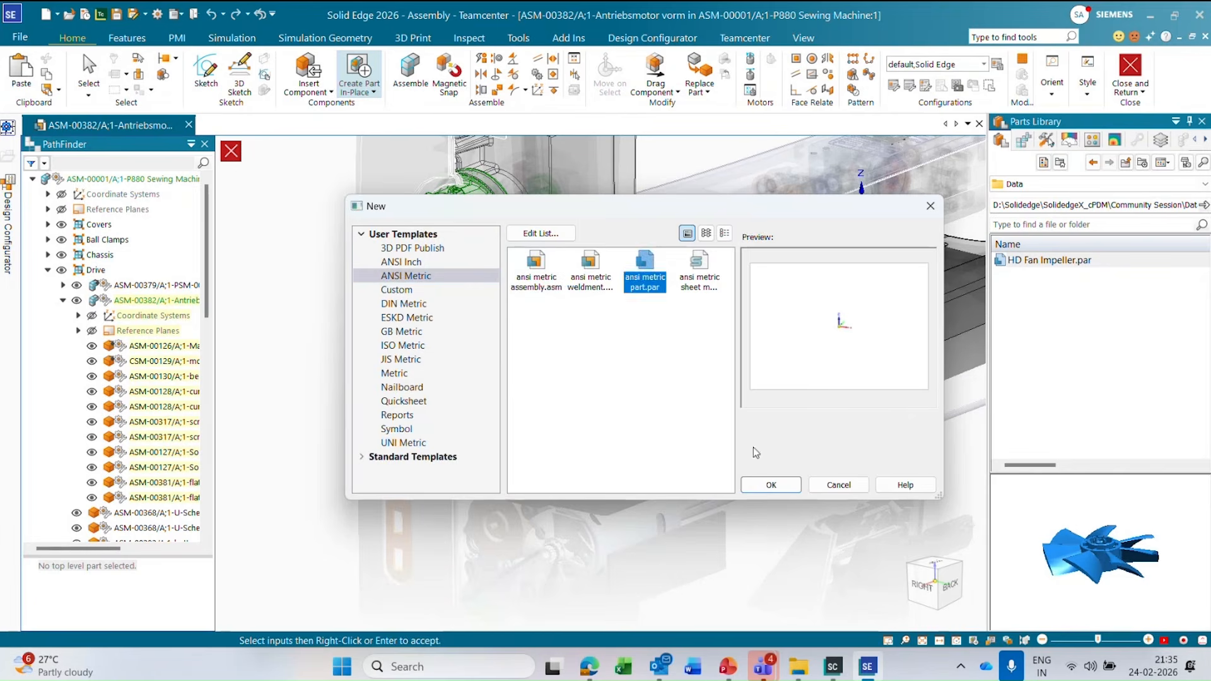
{"action": "left_click", "coordinate": [771, 484]}
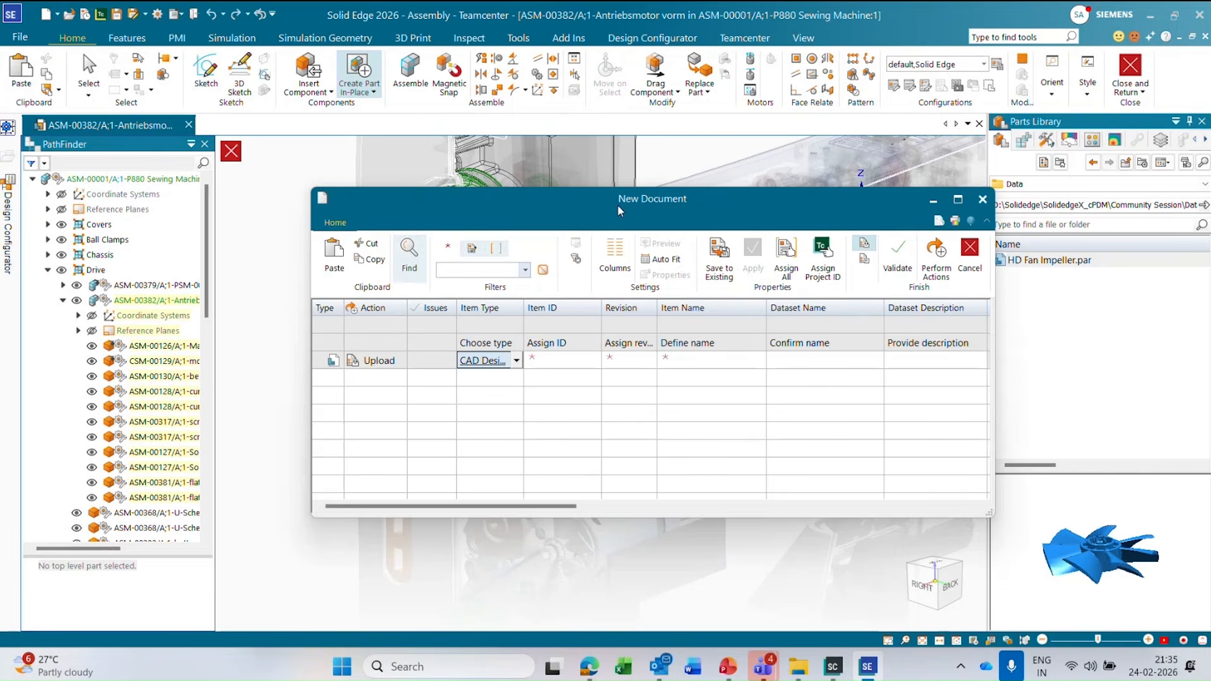
Create the CAD Design document with all properties assigned automatically and part number HD99455, and return to the ASM-00382 subassembly.
{"action": "left_click", "coordinate": [561, 360]}
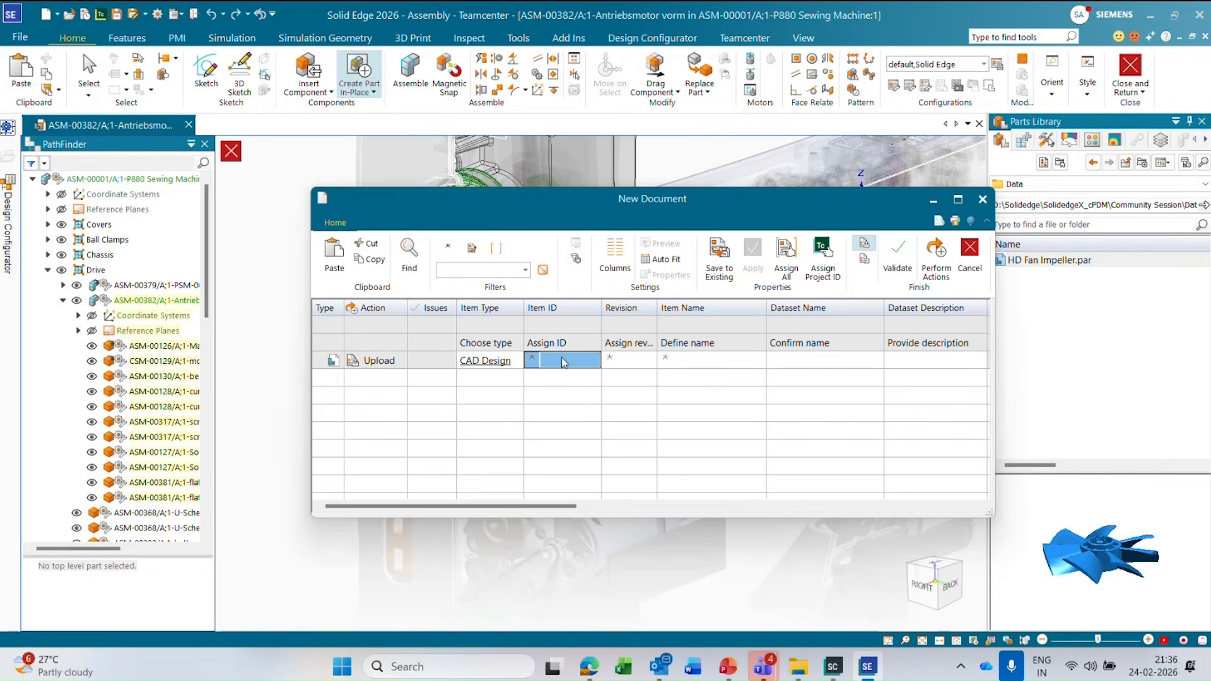
{"action": "left_click", "coordinate": [782, 263]}
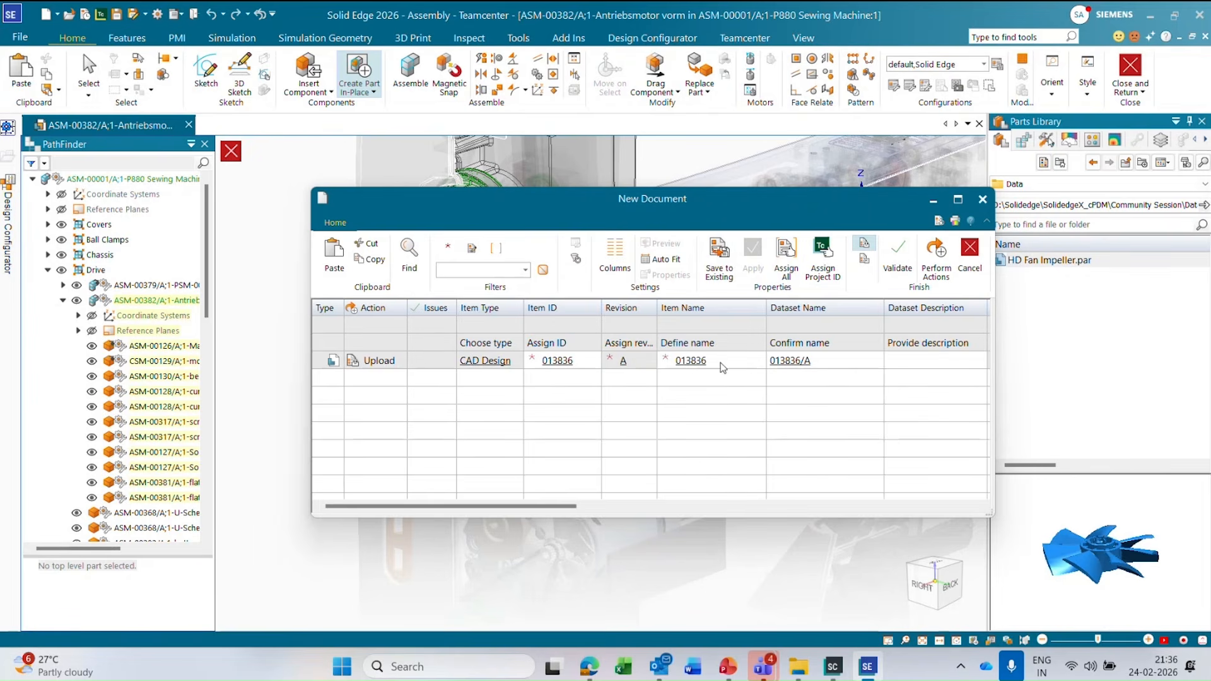
{"action": "left_click_drag", "start_coordinate": [558, 508], "coordinate": [906, 520]}
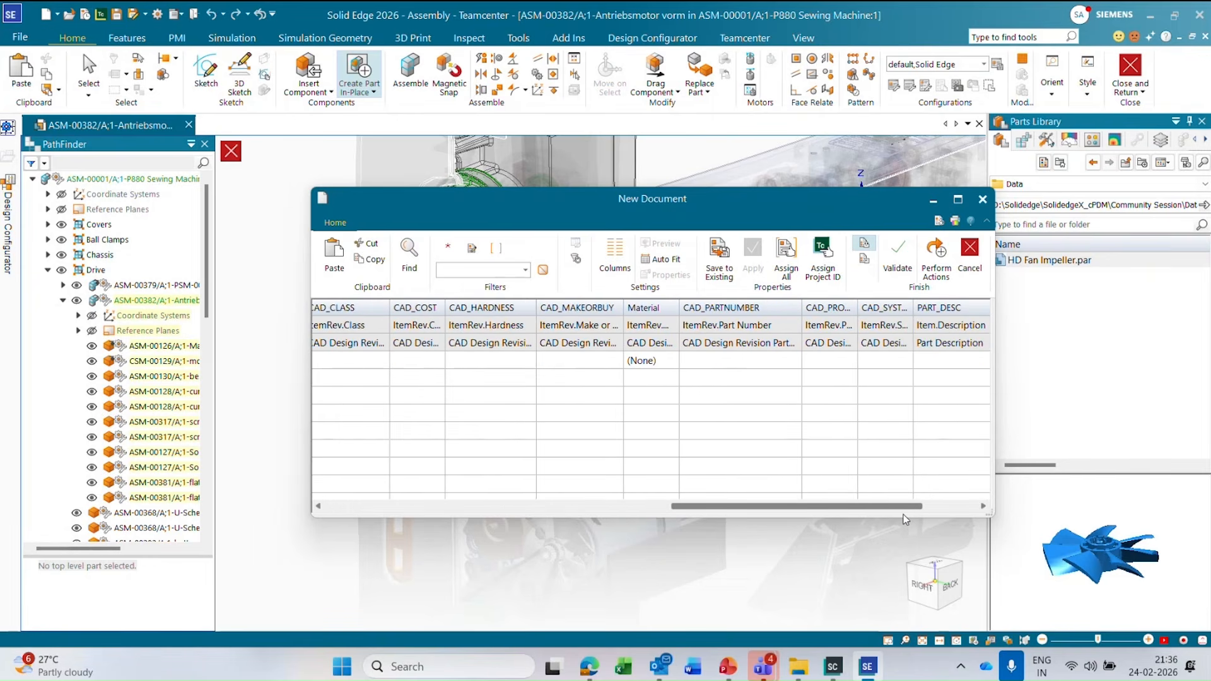
{"action": "left_click", "coordinate": [733, 361]}
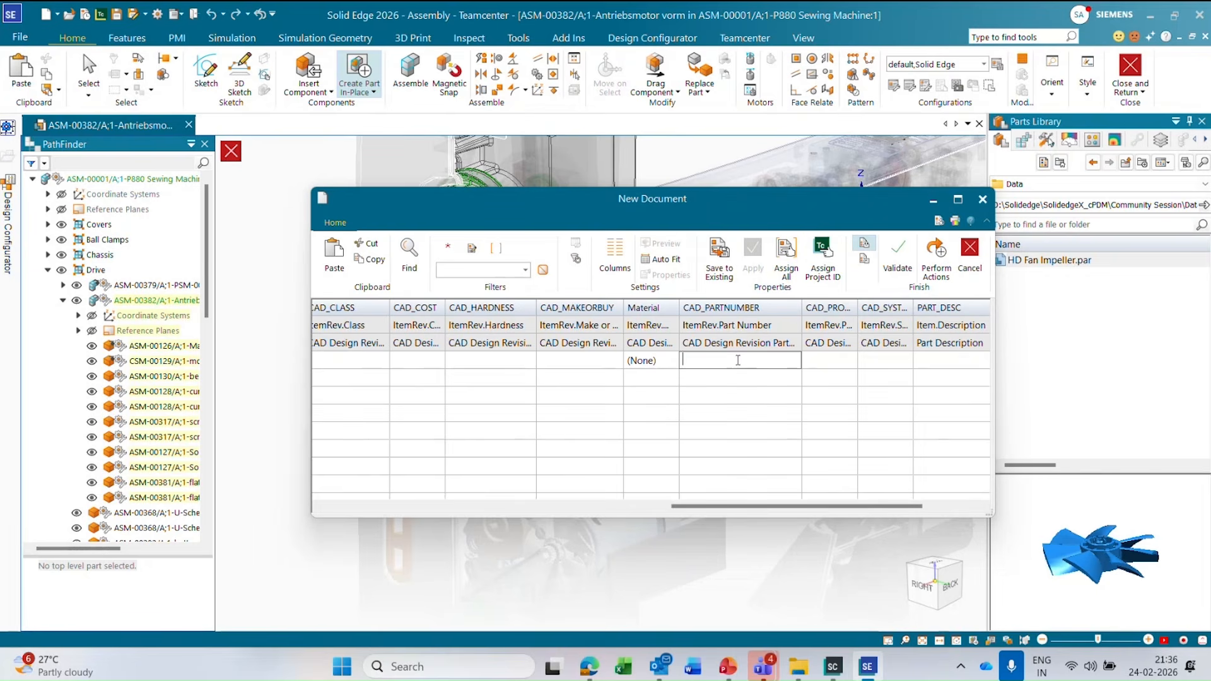
{"action": "left_click", "coordinate": [656, 364]}
{"action": "left_click", "coordinate": [700, 360]}
{"action": "type", "text": "HD"}
{"action": "key", "text": "Return"}
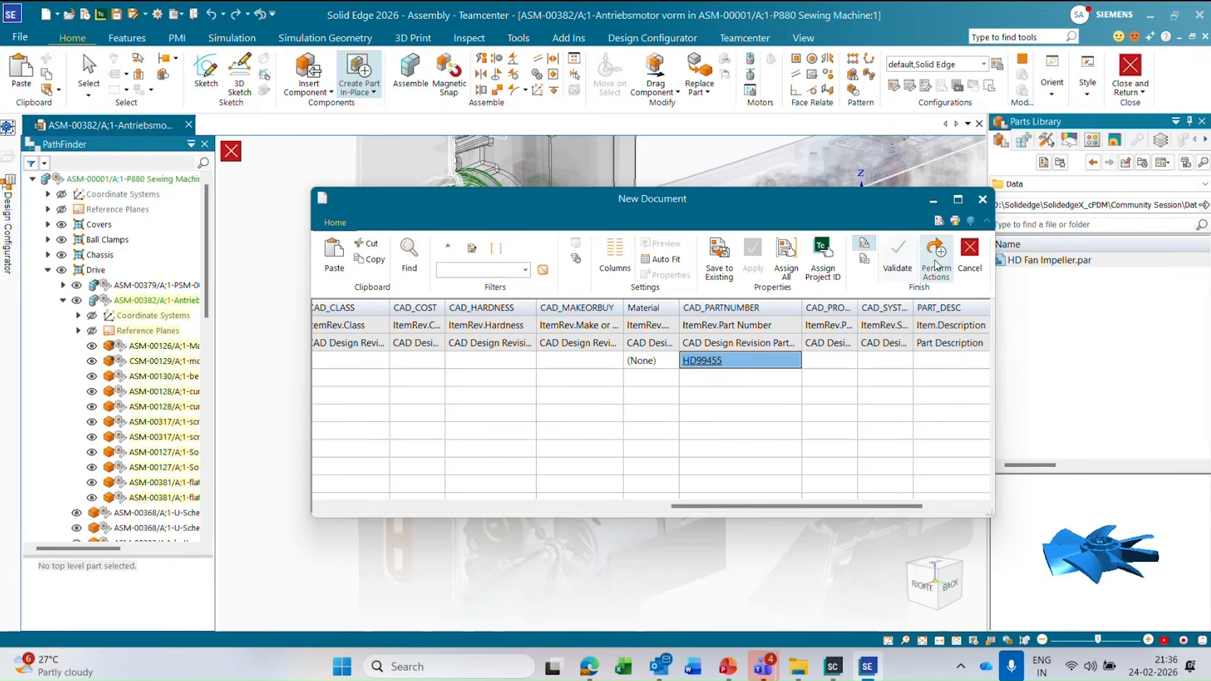
{"action": "left_click", "coordinate": [936, 256]}
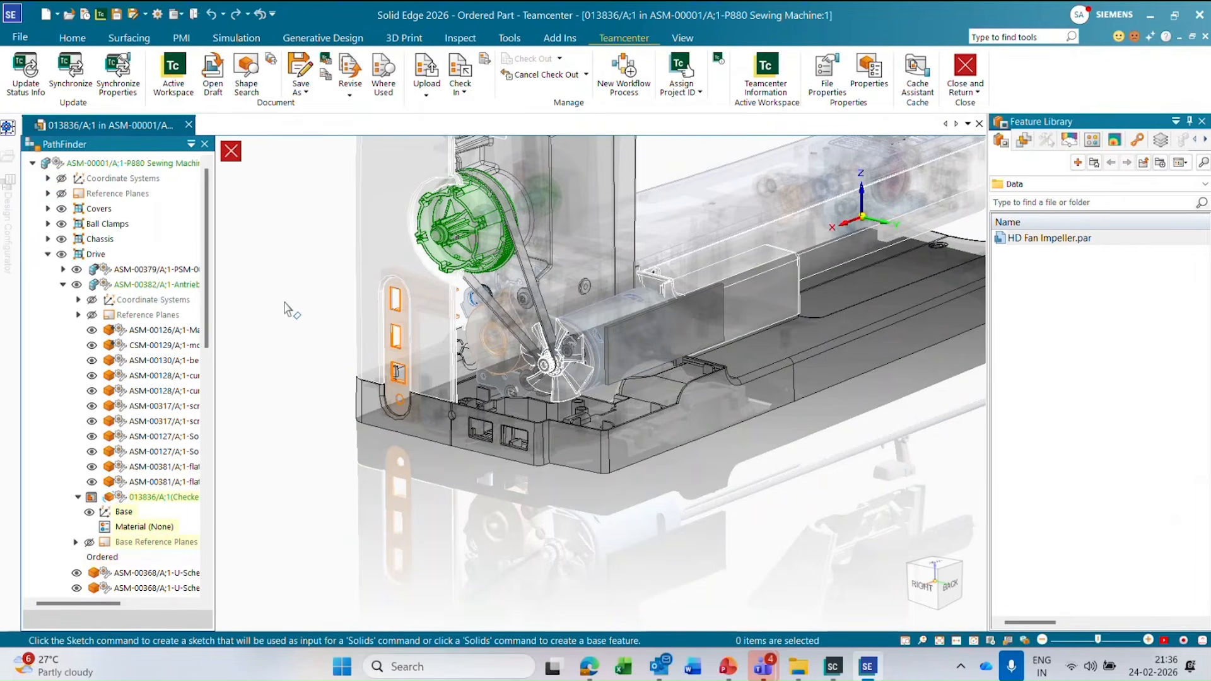
{"action": "left_click", "coordinate": [232, 152]}
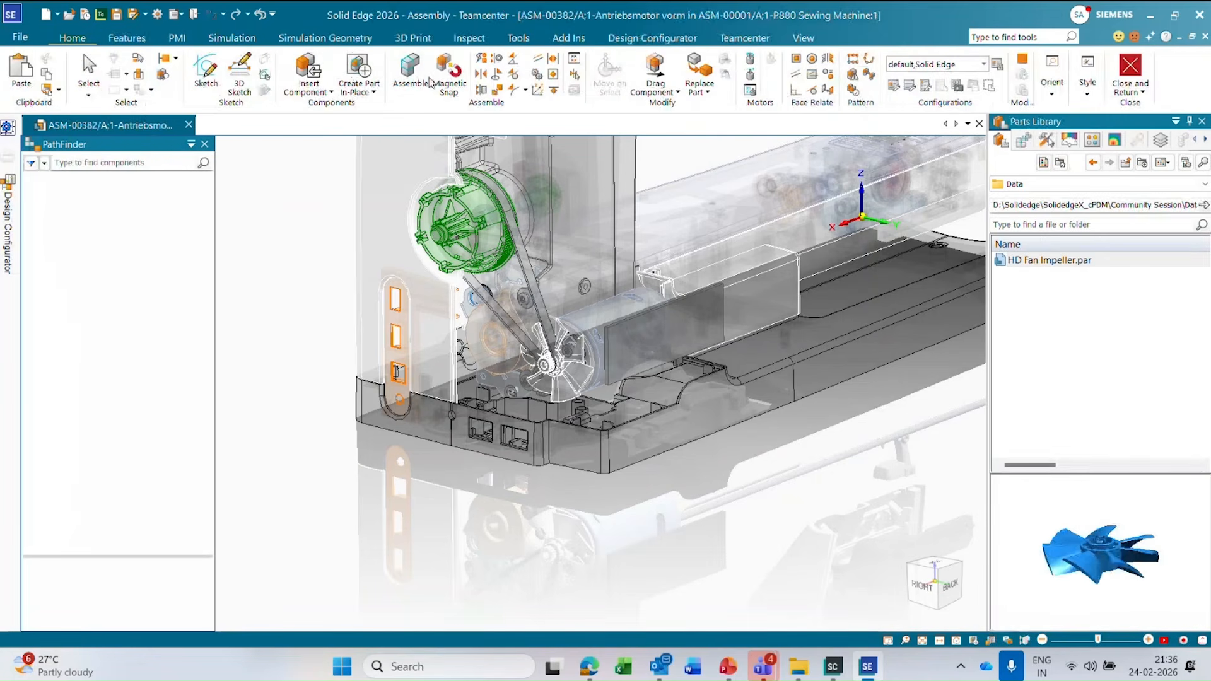
Examine the cache status of the new part and the sewing machine documents in the Cache Assistant.
{"action": "left_click", "coordinate": [746, 38]}
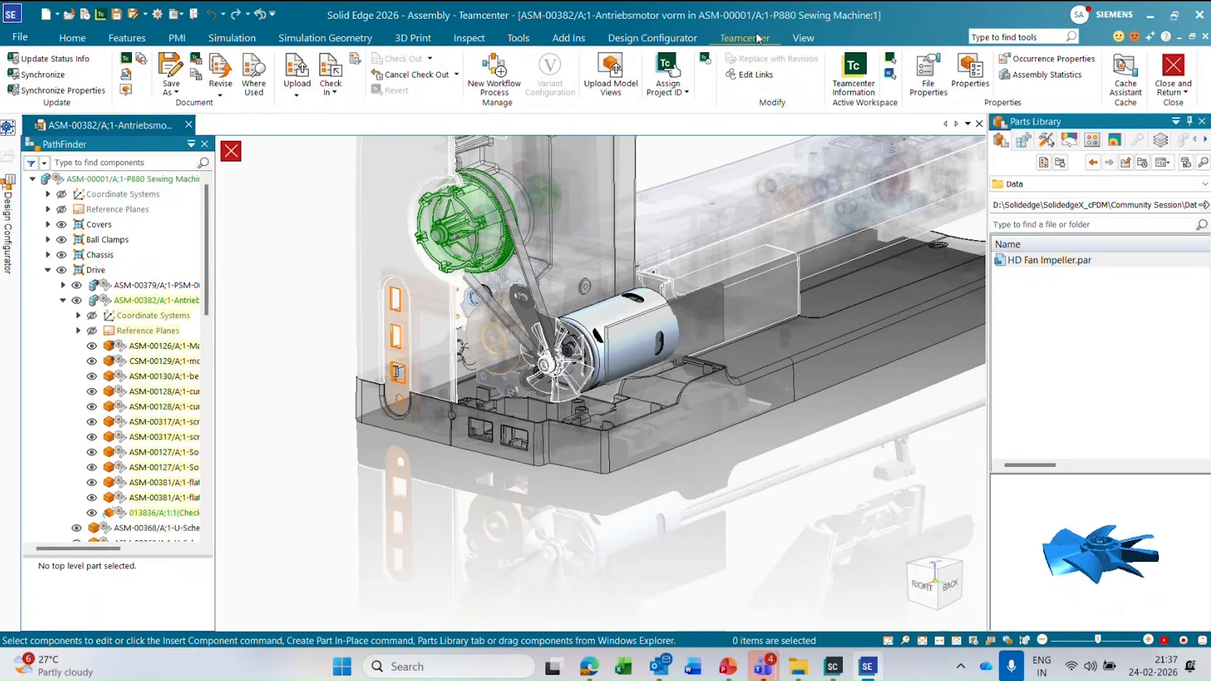
{"action": "left_click", "coordinate": [1122, 85]}
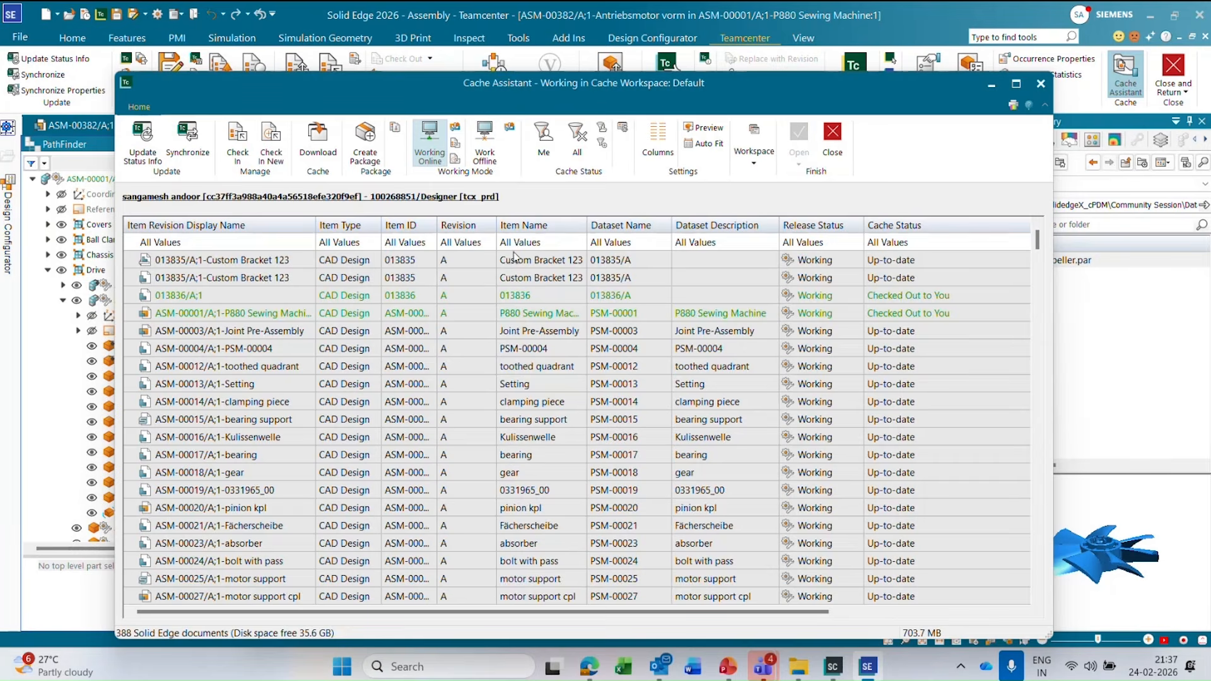
{"action": "scroll", "coordinate": [504, 259], "scroll_direction": "down", "scroll_amount": 20}
{"action": "scroll", "coordinate": [1013, 335], "scroll_direction": "up", "scroll_amount": 20}
{"action": "left_click", "coordinate": [1041, 83]}
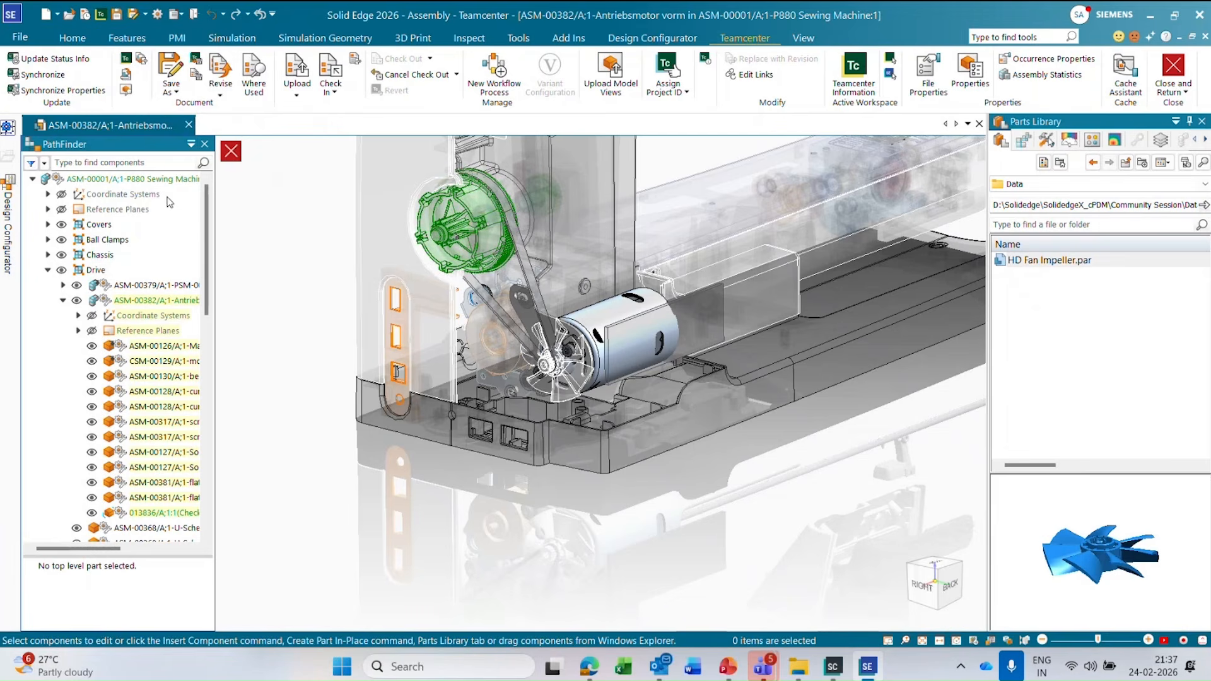
Save the changes to ASM-00382 and upload it to Teamcenter while keeping it checked out.
{"action": "left_click", "coordinate": [297, 82]}
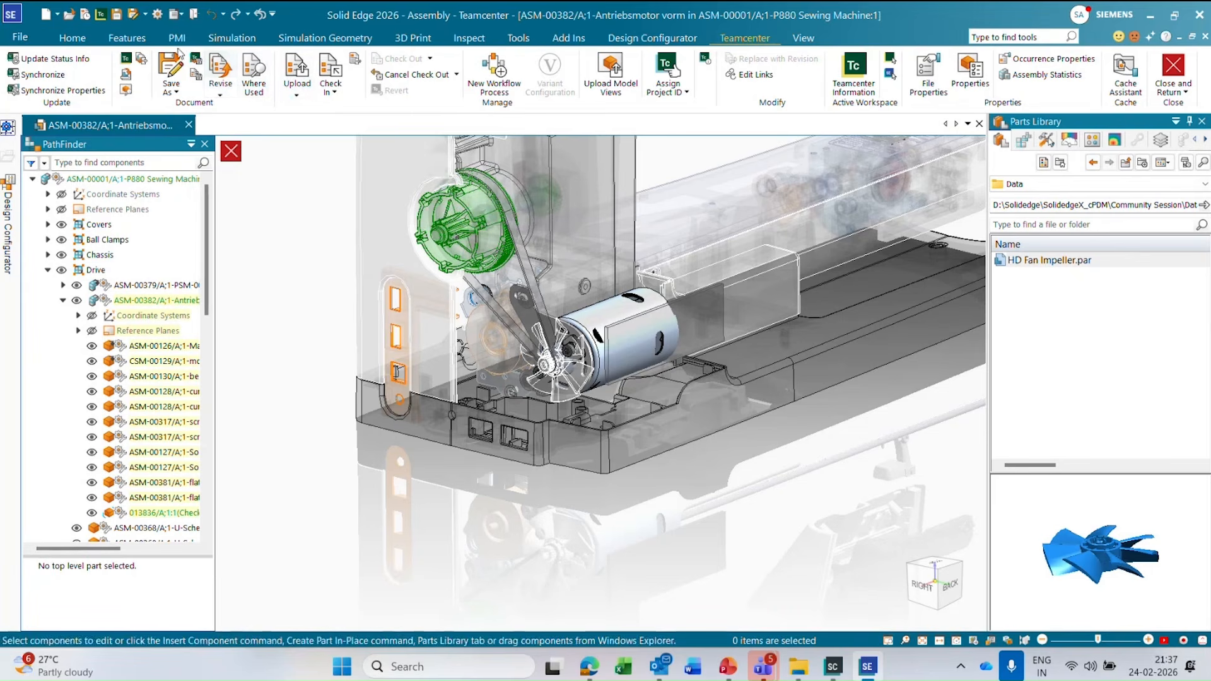
{"action": "left_click", "coordinate": [300, 90]}
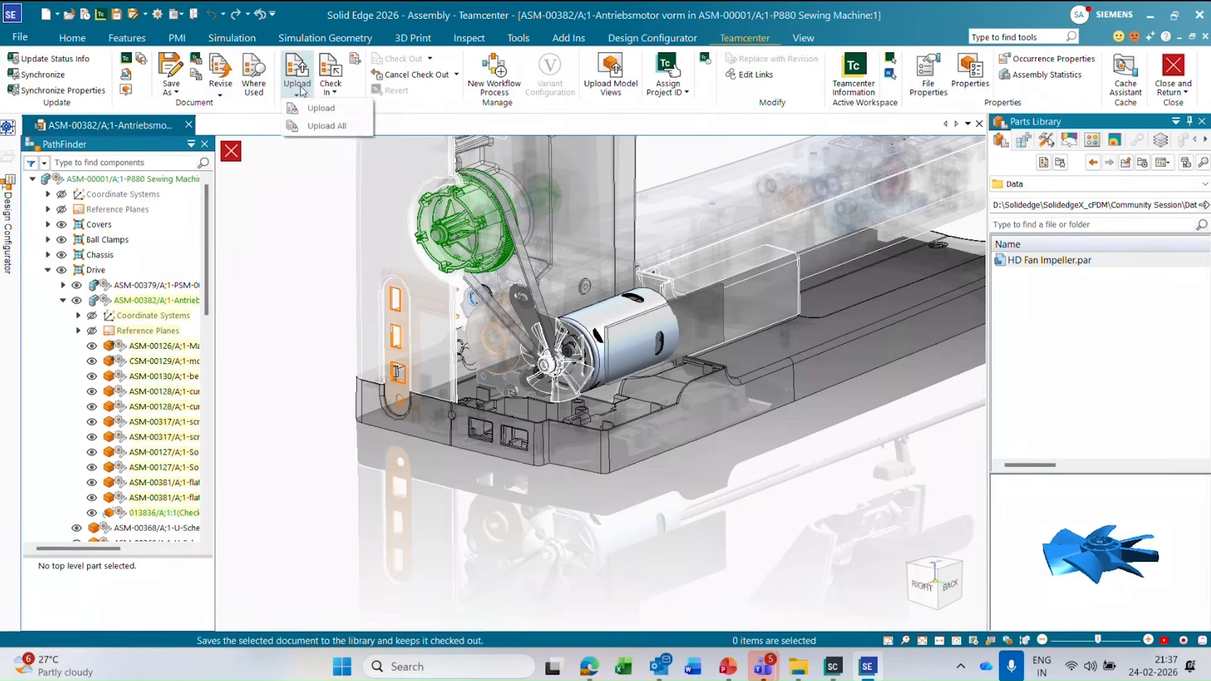
{"action": "left_click", "coordinate": [331, 110]}
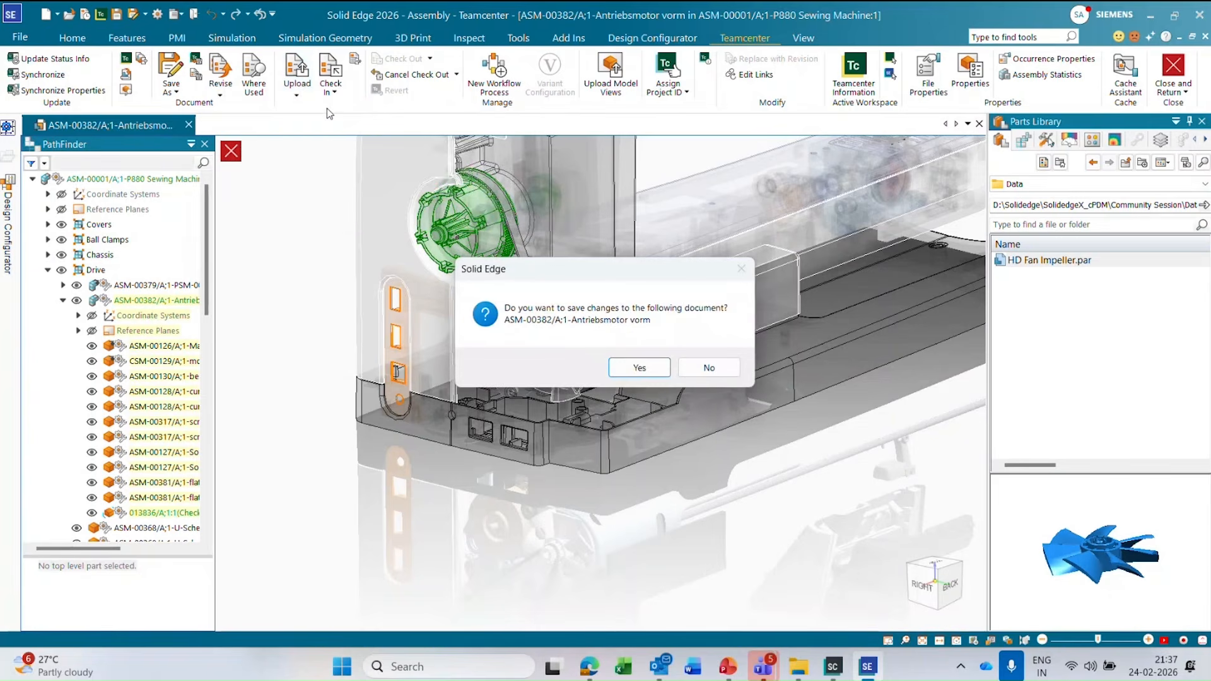
{"action": "left_click", "coordinate": [640, 368]}
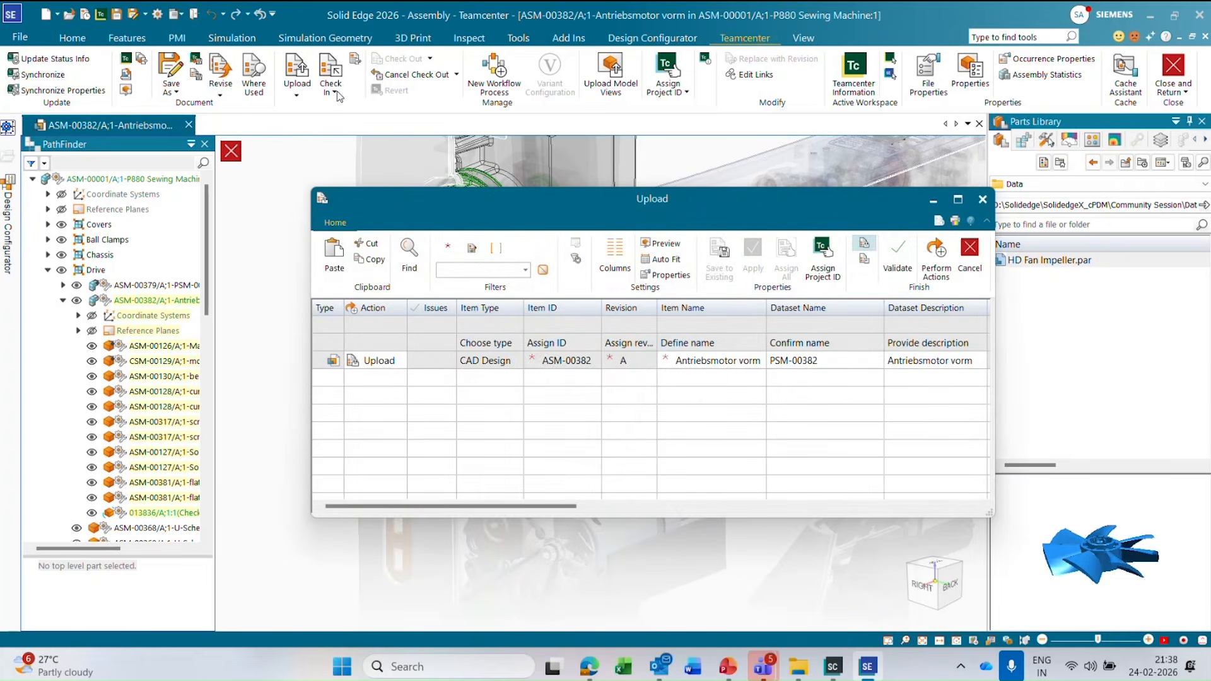
{"action": "left_click", "coordinate": [936, 259]}
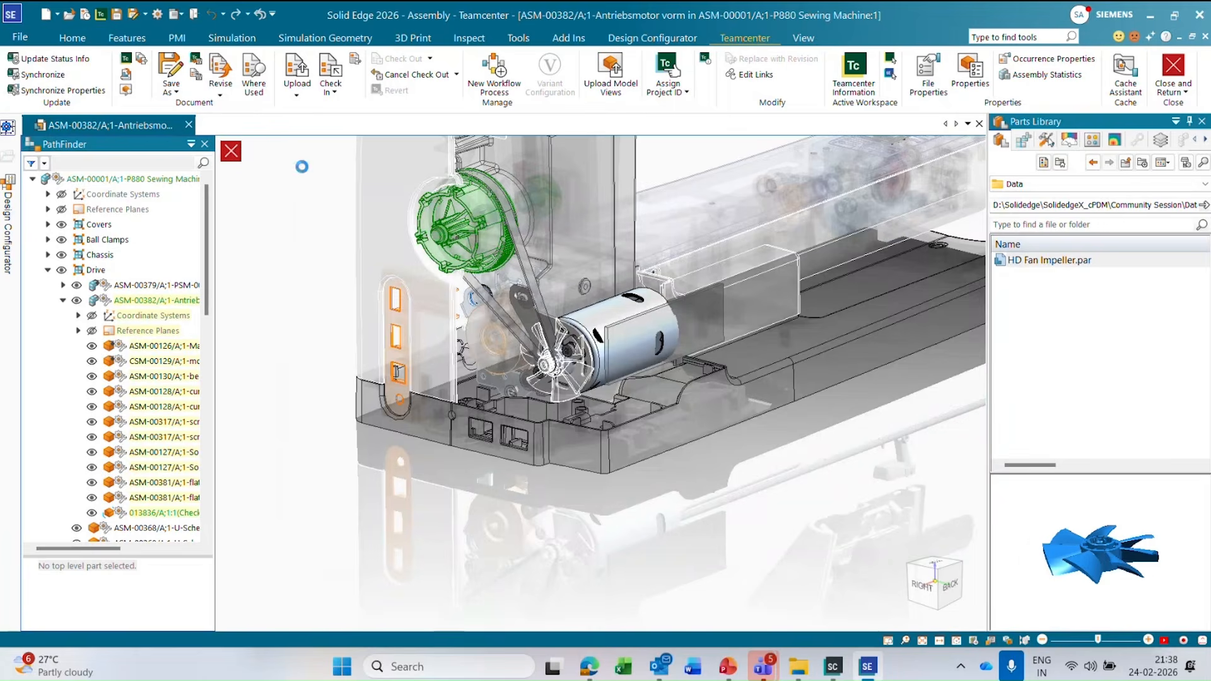
{"action": "left_click", "coordinate": [295, 88]}
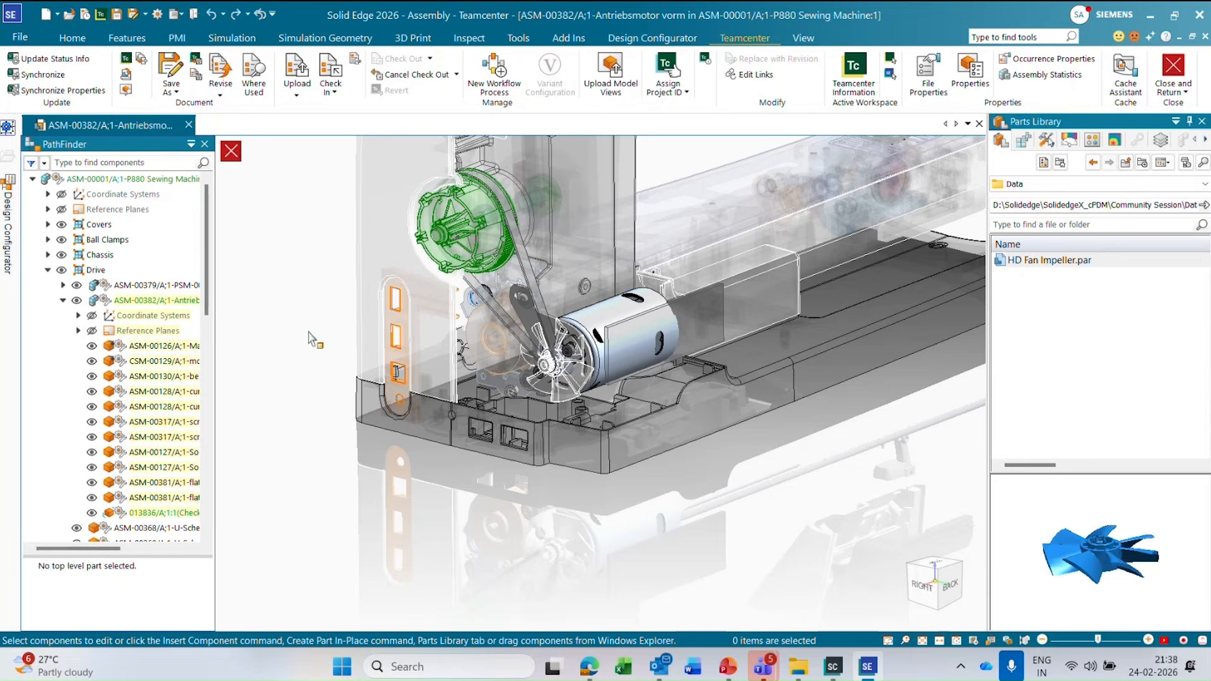
Return to the top-level P880 Sewing Machine assembly and show its hidden outer covers again.
{"action": "left_click", "coordinate": [239, 151]}
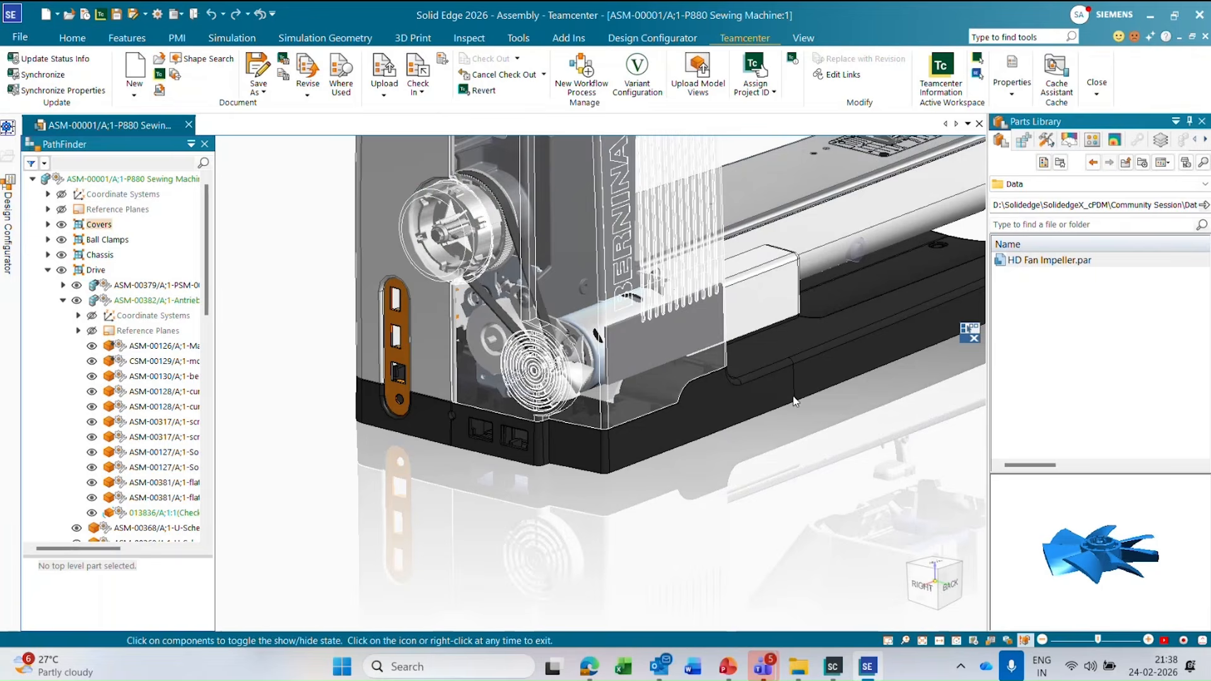
{"action": "scroll", "coordinate": [826, 520], "scroll_direction": "down", "scroll_amount": 3}
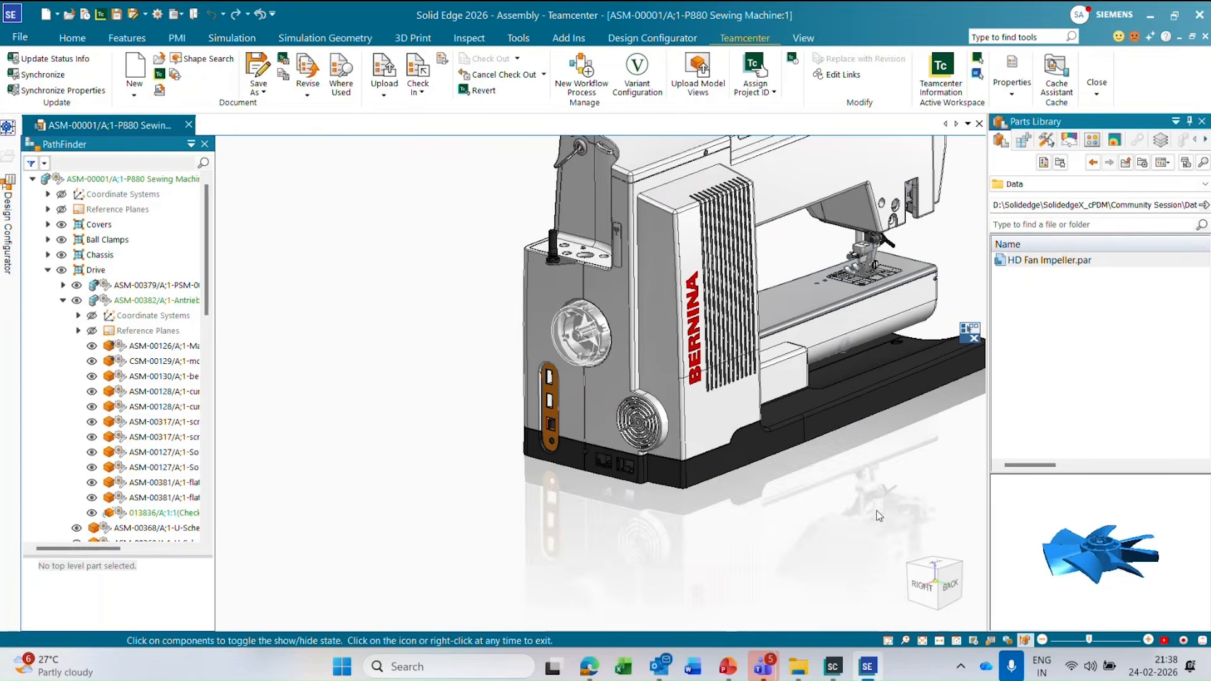
{"action": "left_click", "coordinate": [1026, 639]}
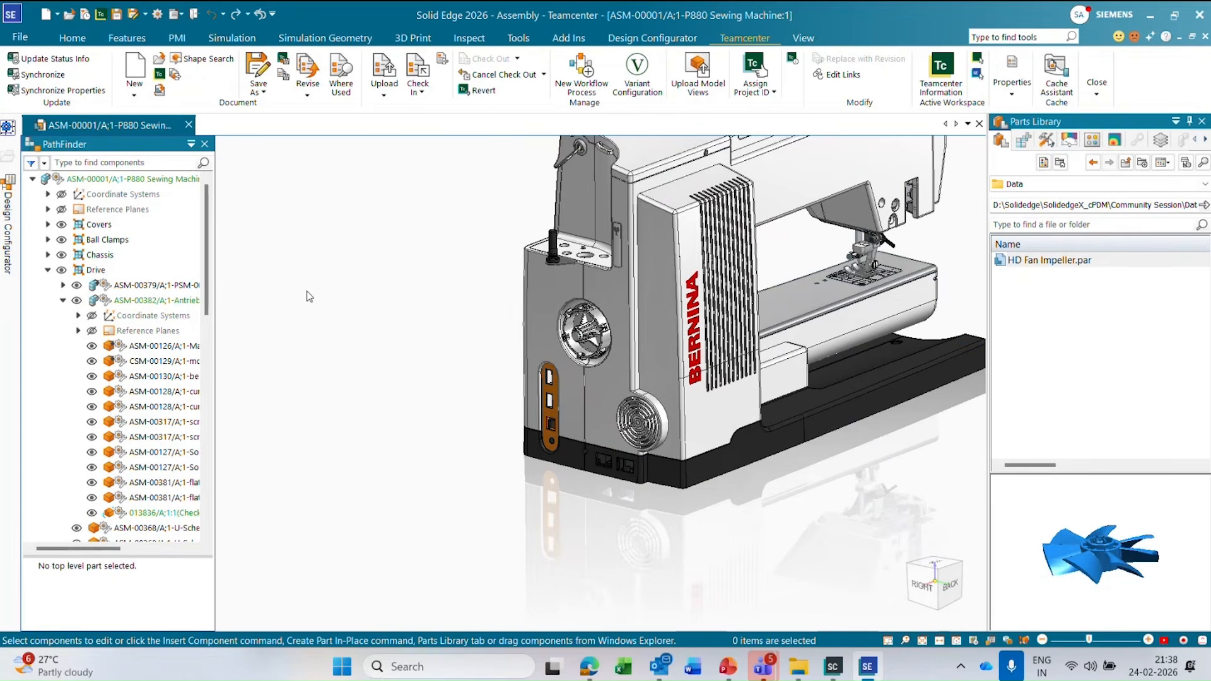
{"action": "scroll", "coordinate": [273, 354], "scroll_direction": "down", "scroll_amount": 2}
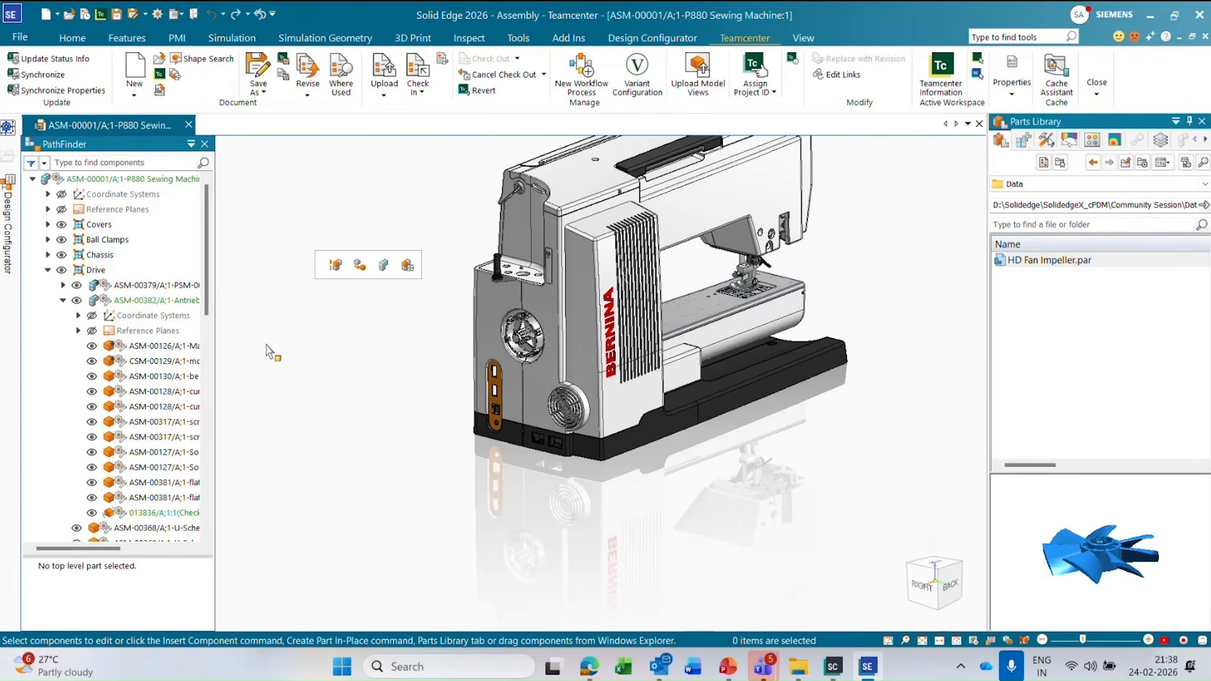
Check the variant configuration of the P880 Sewing Machine assembly.
{"action": "scroll", "coordinate": [317, 394], "scroll_direction": "down", "scroll_amount": 1}
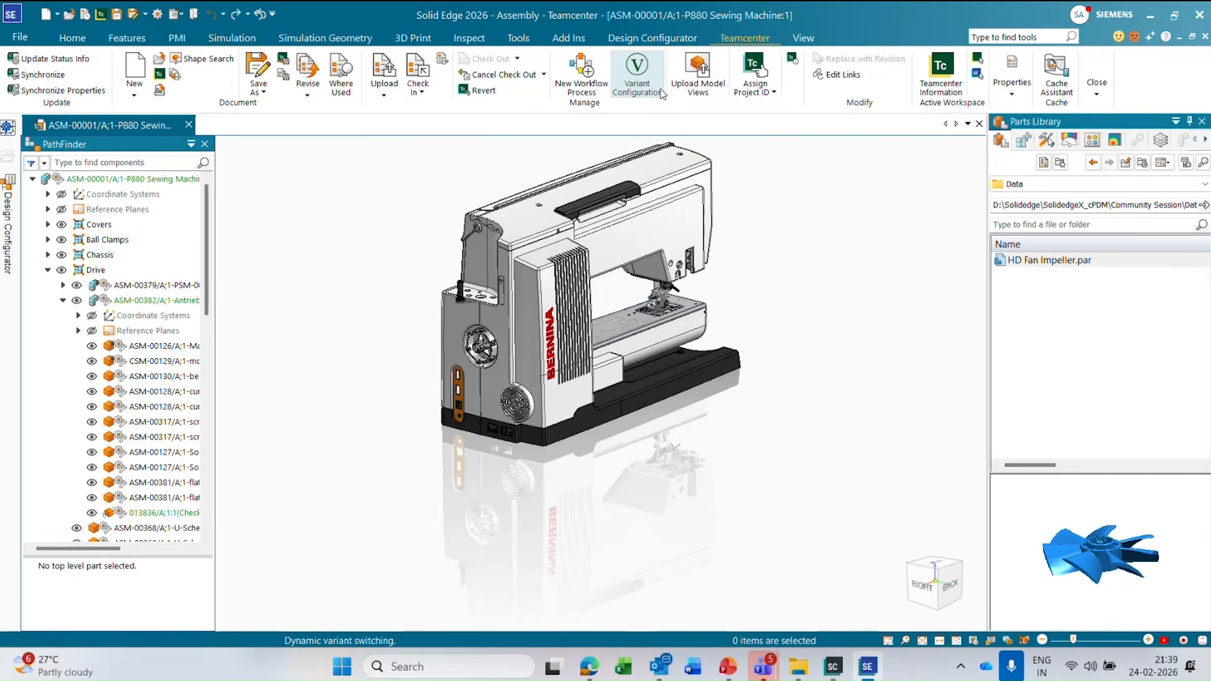
{"action": "left_click", "coordinate": [639, 92]}
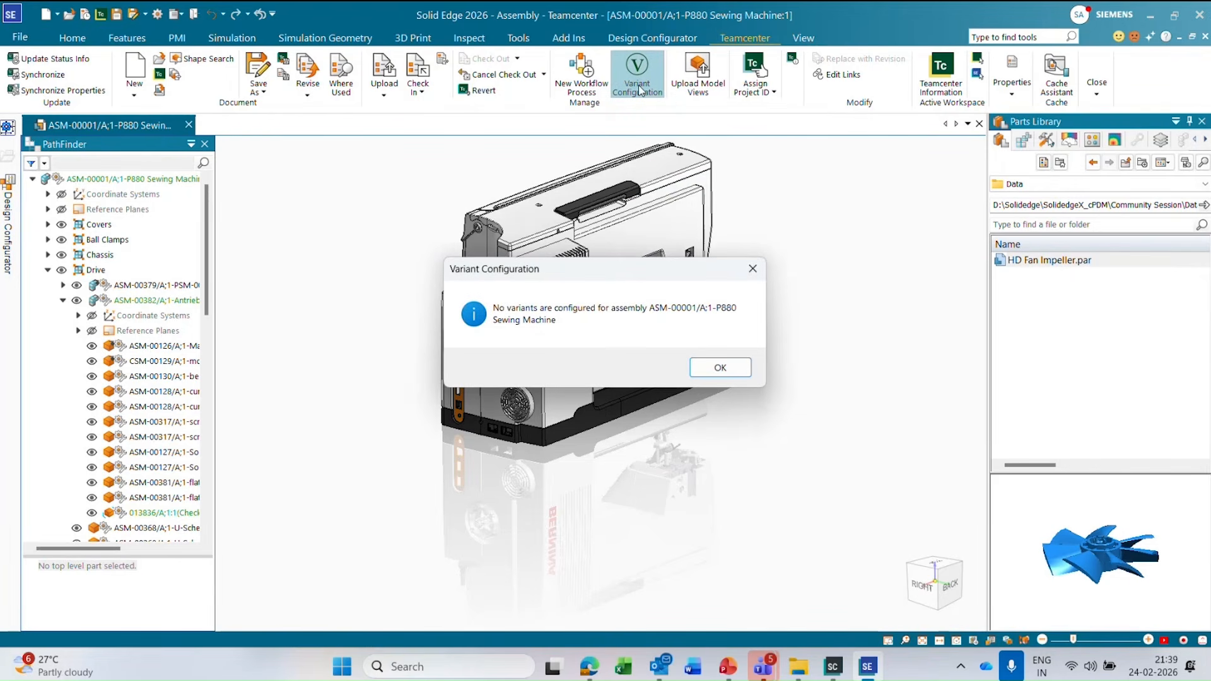
{"action": "left_click", "coordinate": [722, 367]}
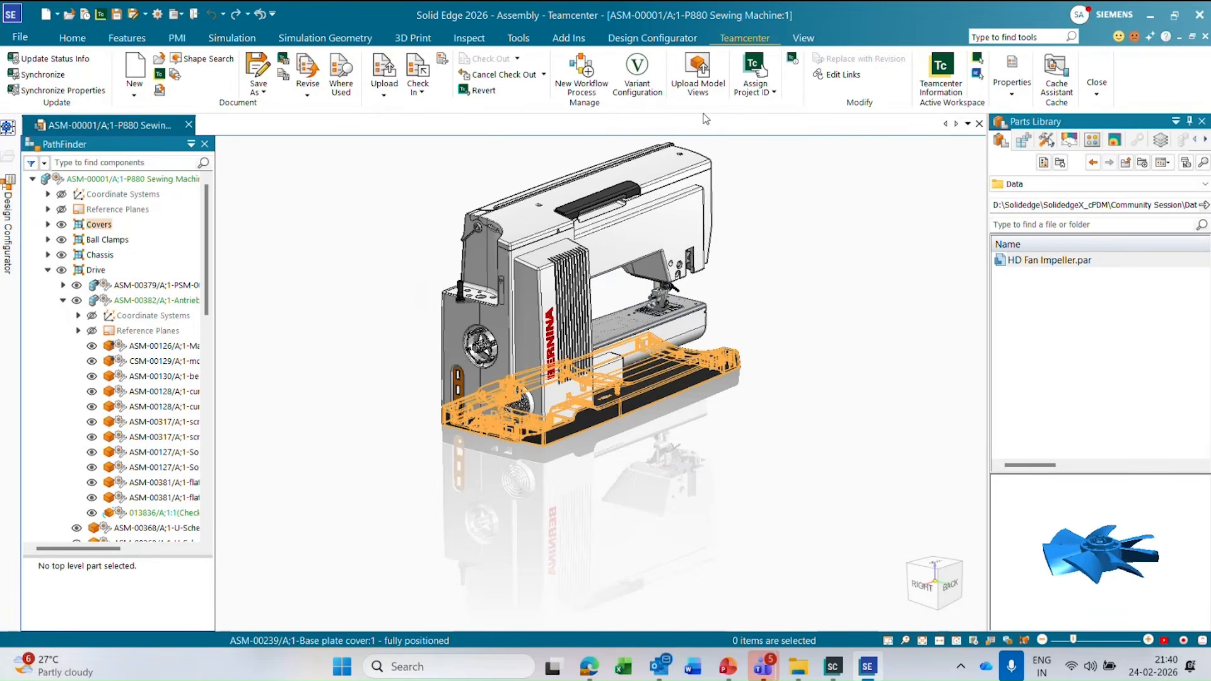
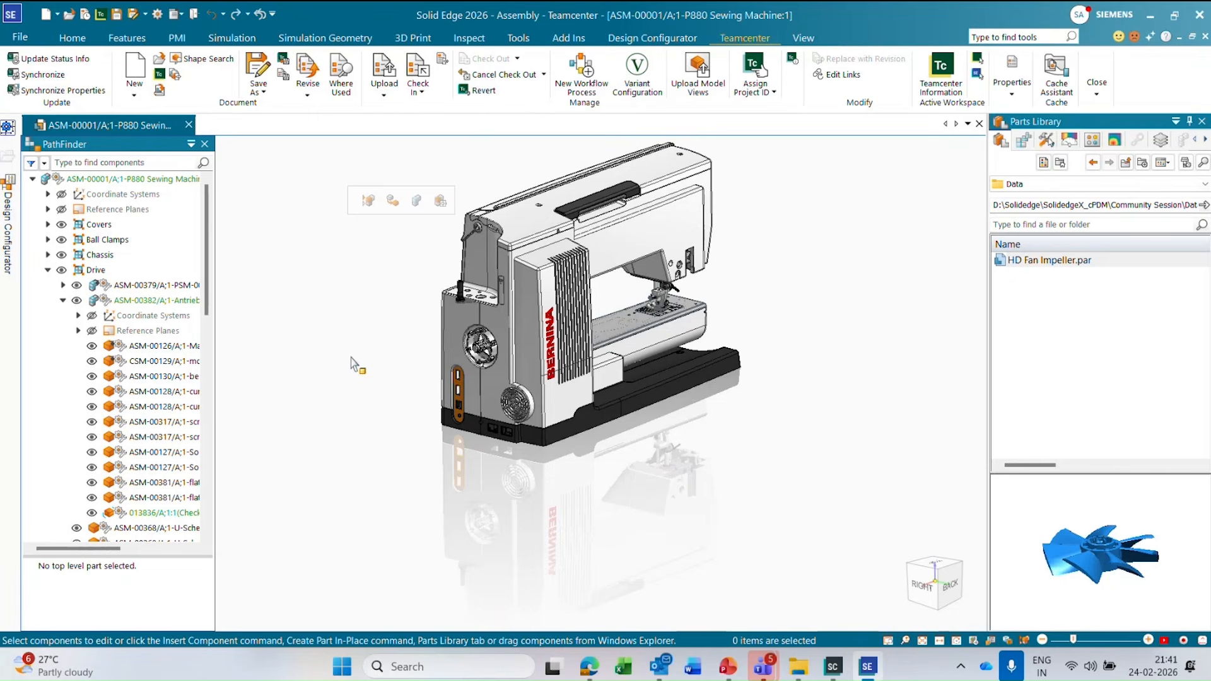
Start extracting translated files for the P880 Sewing Machine assembly and browse to the Downloads\Test folder for the export location.
{"action": "middle_click_drag", "start_coordinate": [316, 386], "coordinate": [307, 418]}
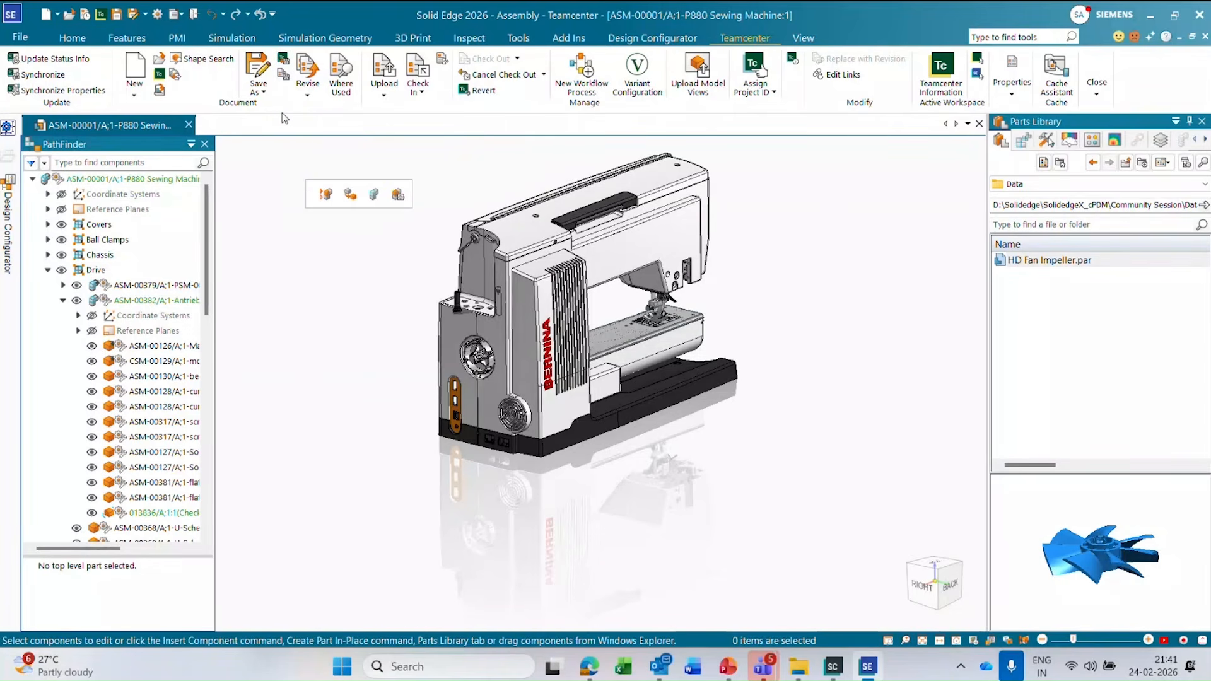
{"action": "left_click", "coordinate": [176, 75]}
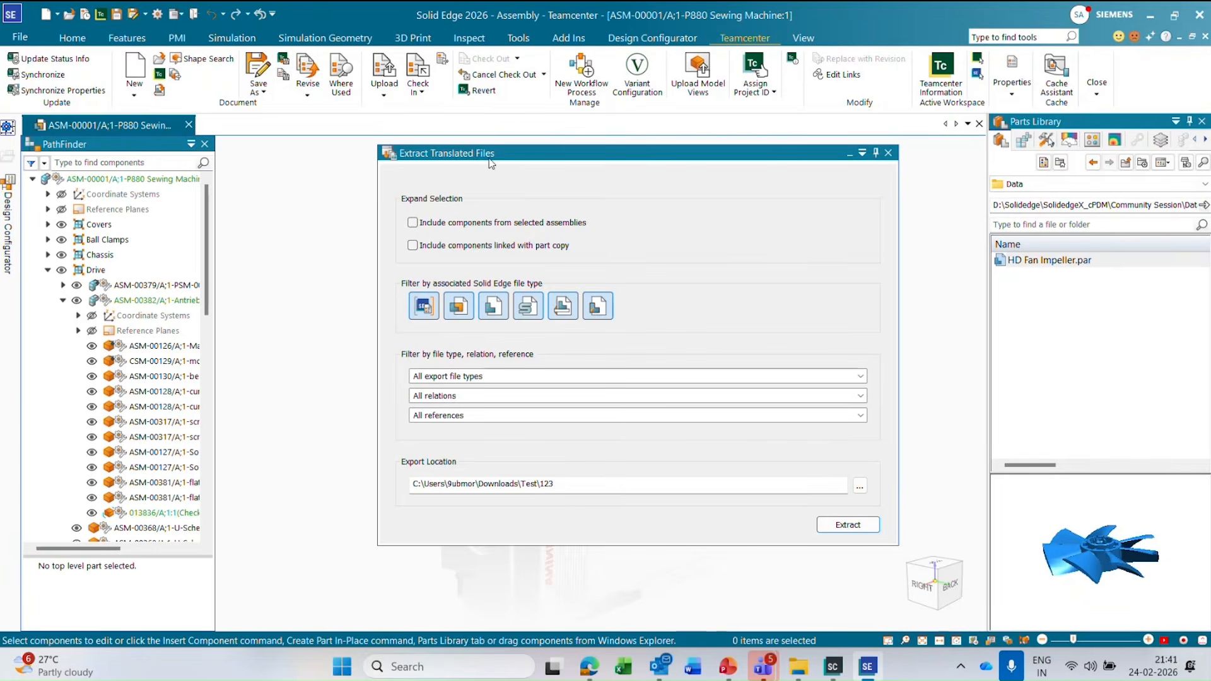
{"action": "left_click_drag", "start_coordinate": [496, 155], "coordinate": [727, 160]}
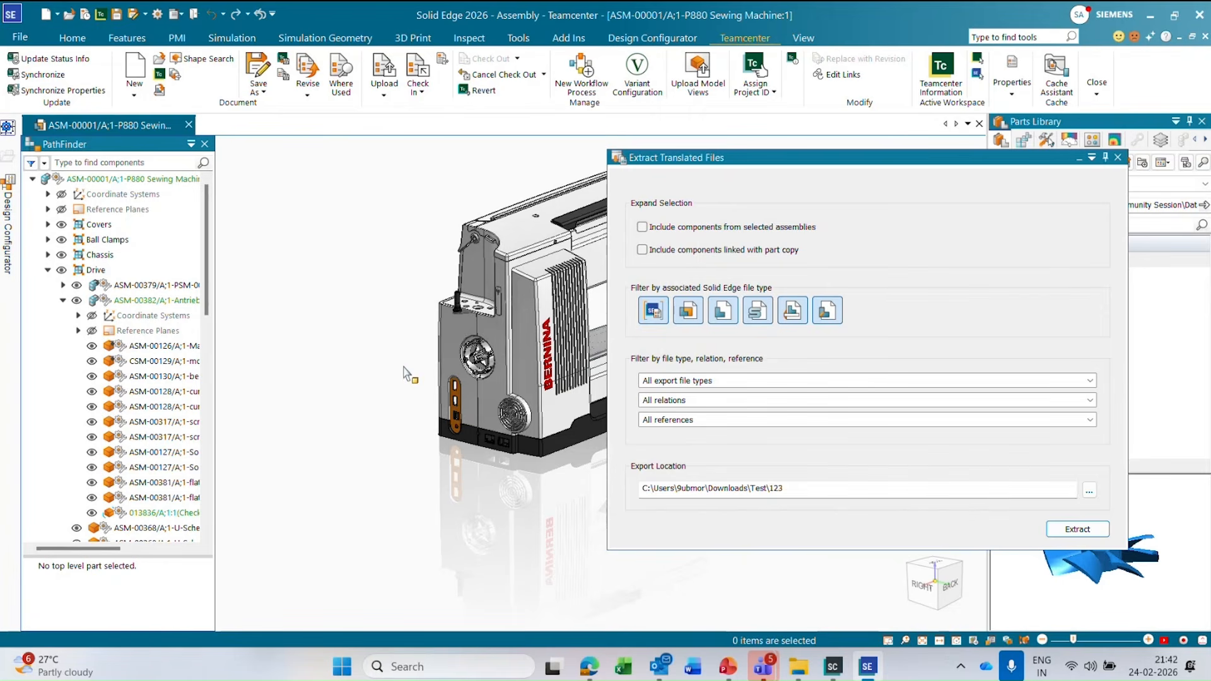
{"action": "left_click", "coordinate": [802, 495]}
{"action": "left_click", "coordinate": [1089, 490]}
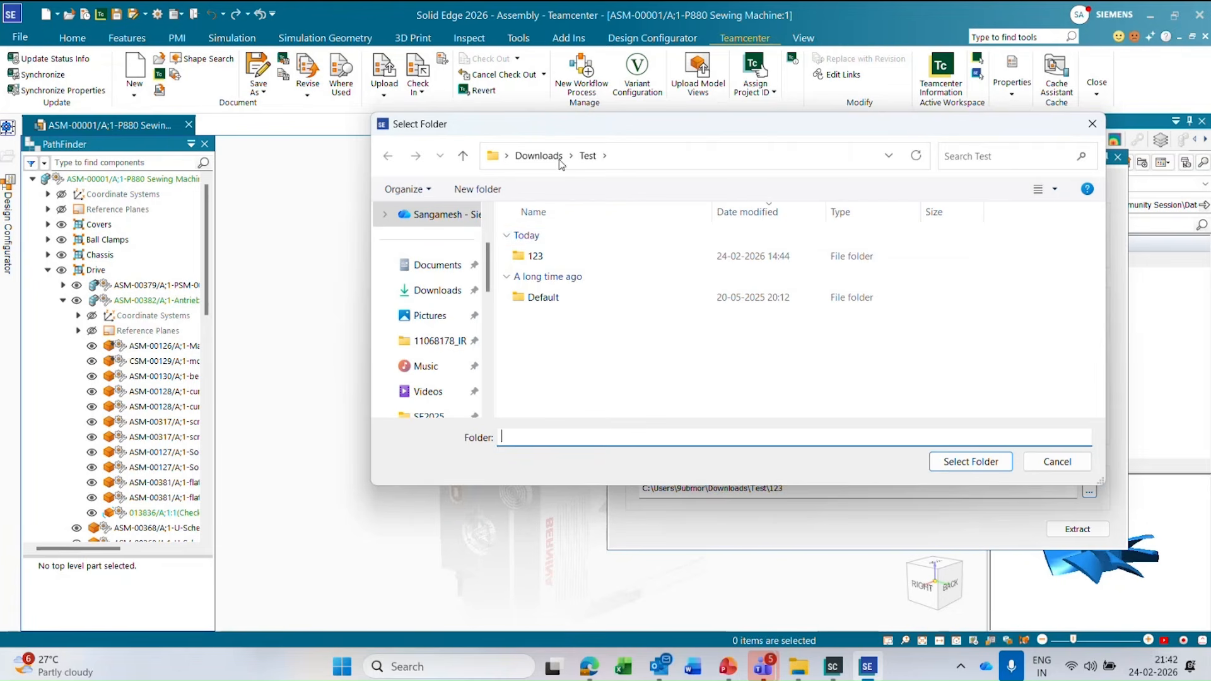
{"action": "left_click", "coordinate": [547, 158]}
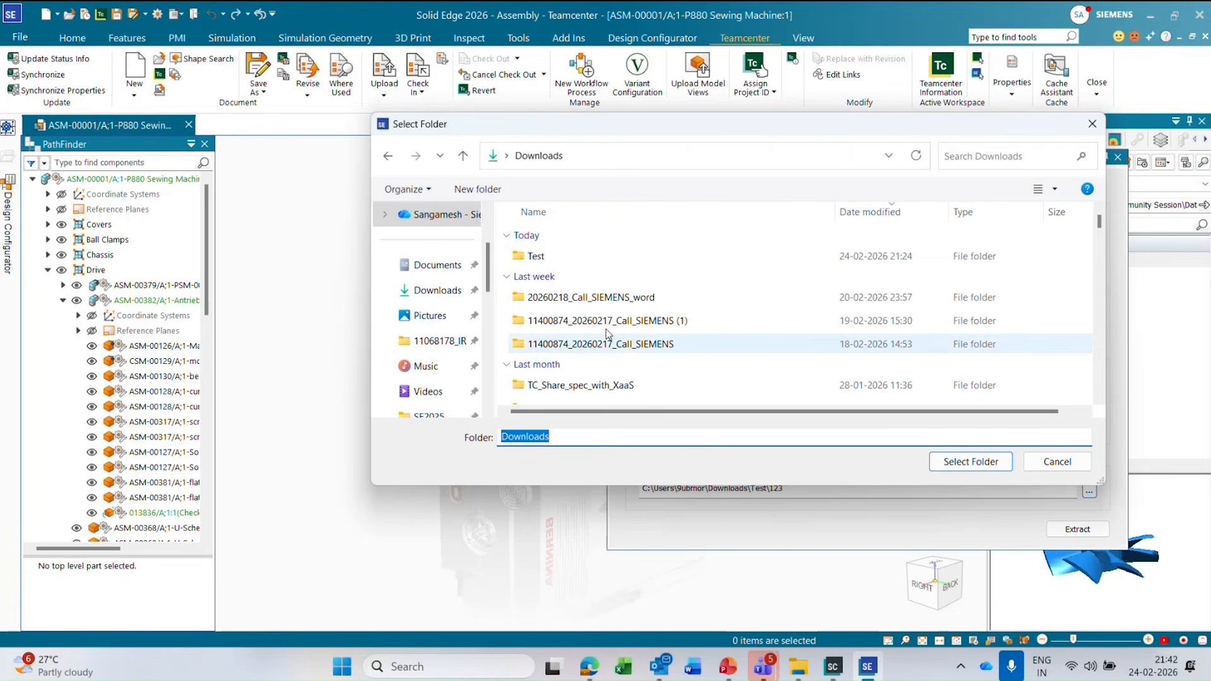
{"action": "left_click", "coordinate": [705, 256]}
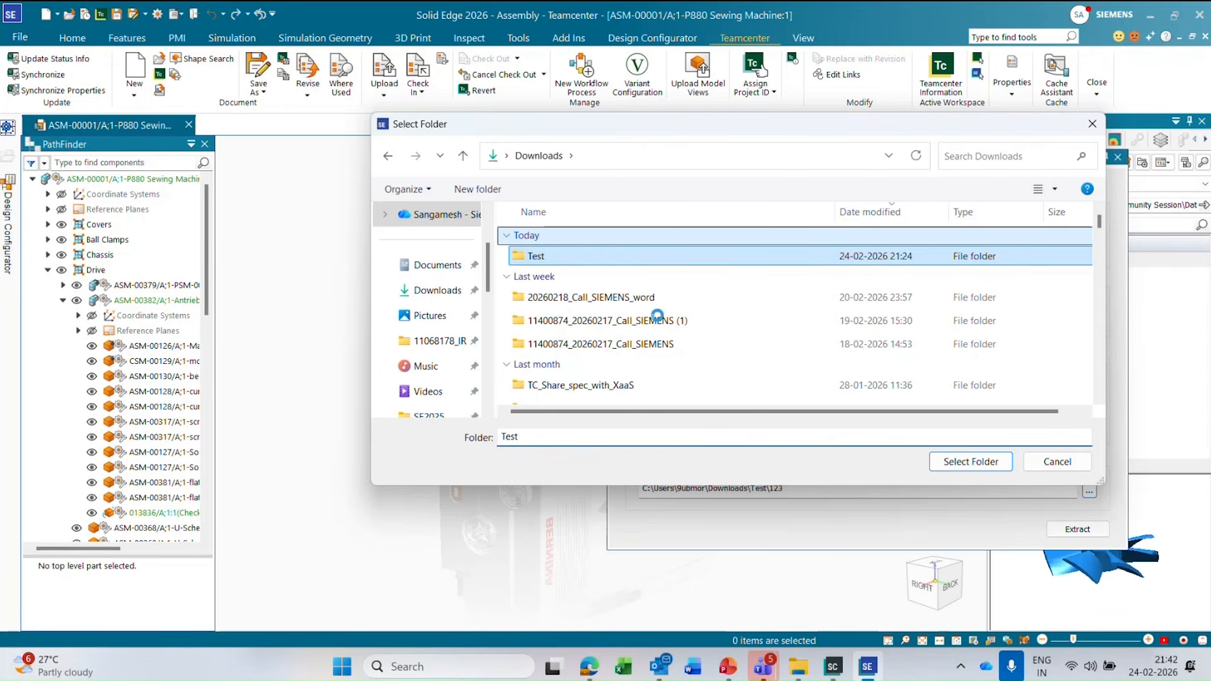
{"action": "left_click", "coordinate": [590, 252]}
{"action": "double_click", "coordinate": [621, 256]}
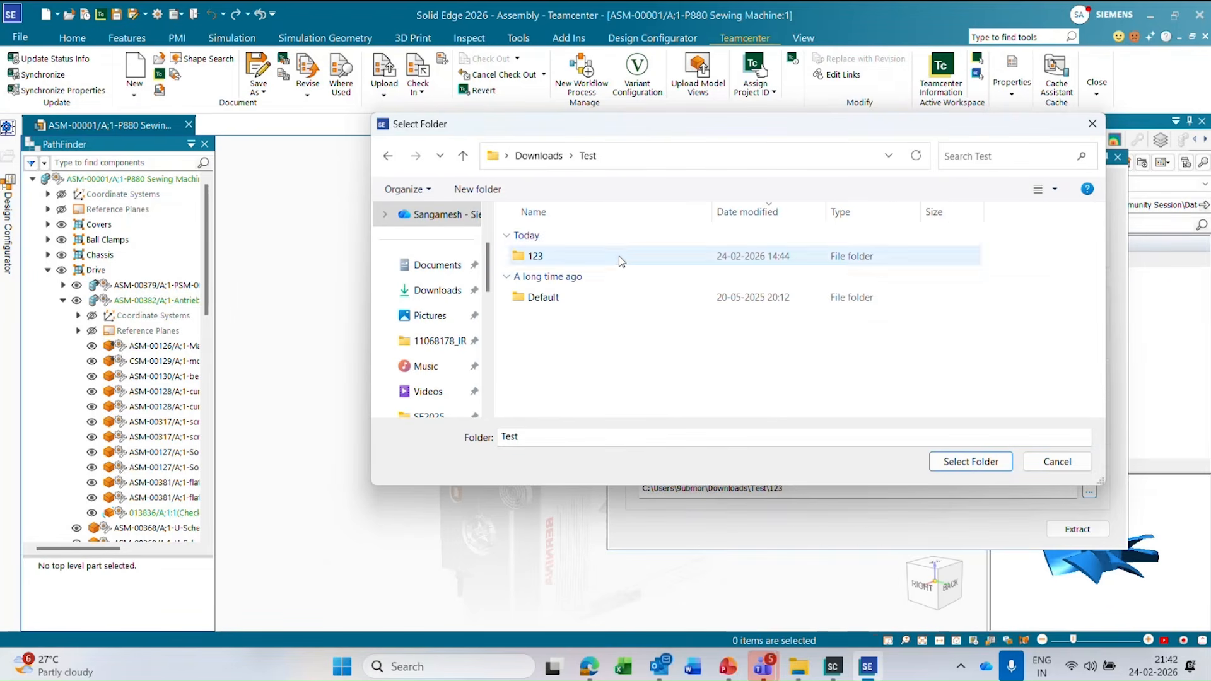
Create a folder named Demo inside Test and set it as the export location.
{"action": "right_click", "coordinate": [604, 370]}
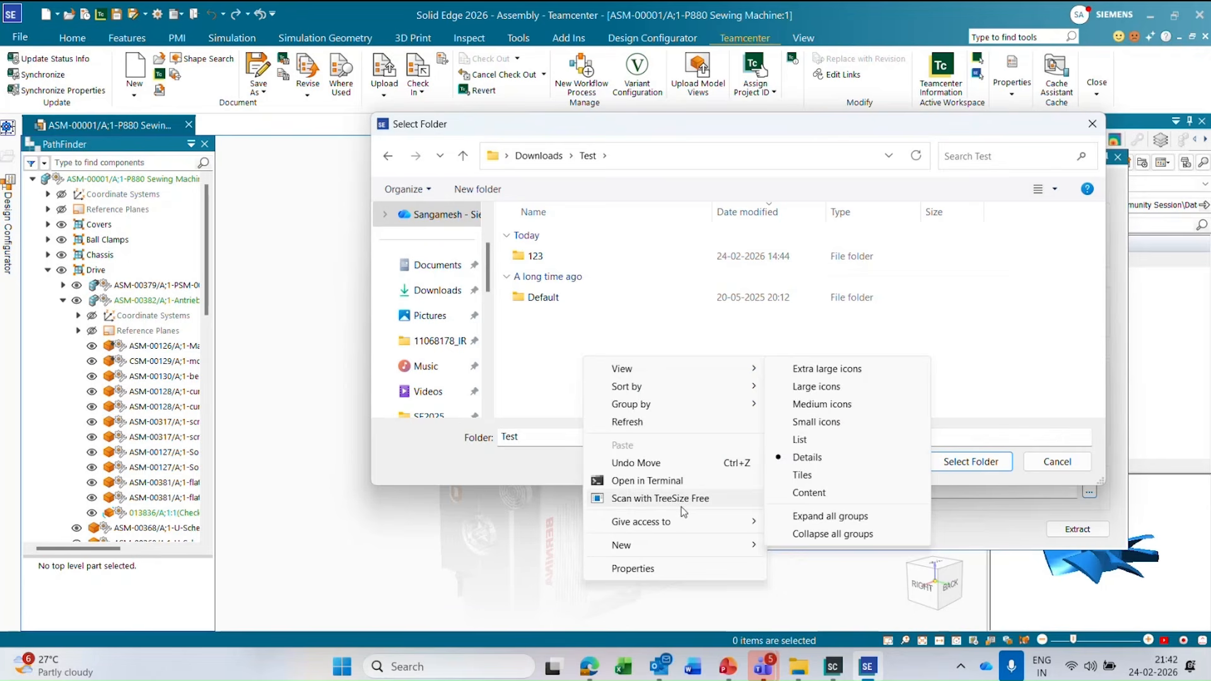
{"action": "mouse_move", "coordinate": [681, 547]}
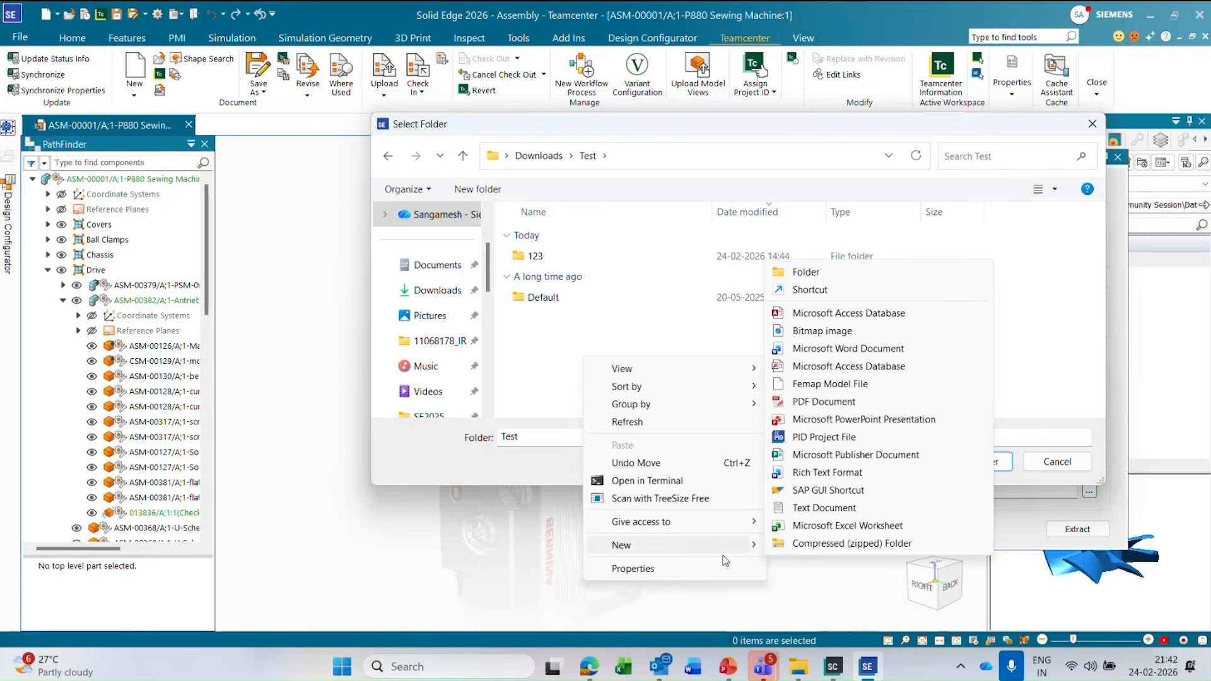
{"action": "left_click", "coordinate": [839, 280]}
{"action": "type", "text": "Demo"}
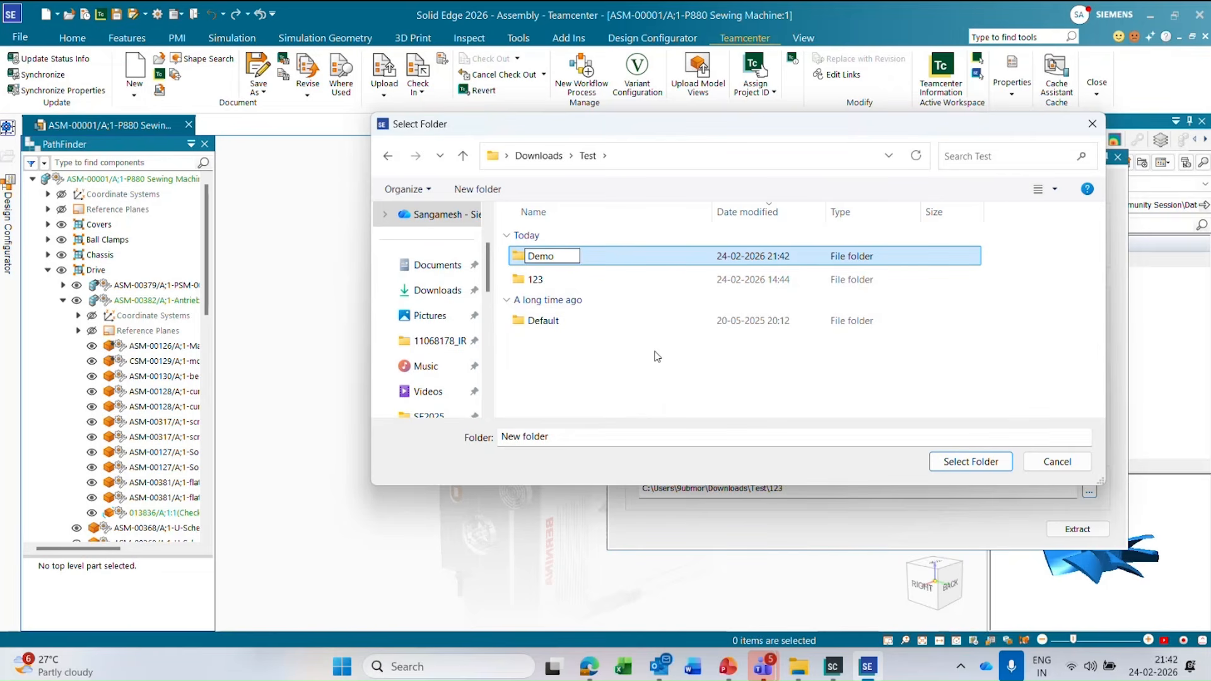
{"action": "key", "text": "Return"}
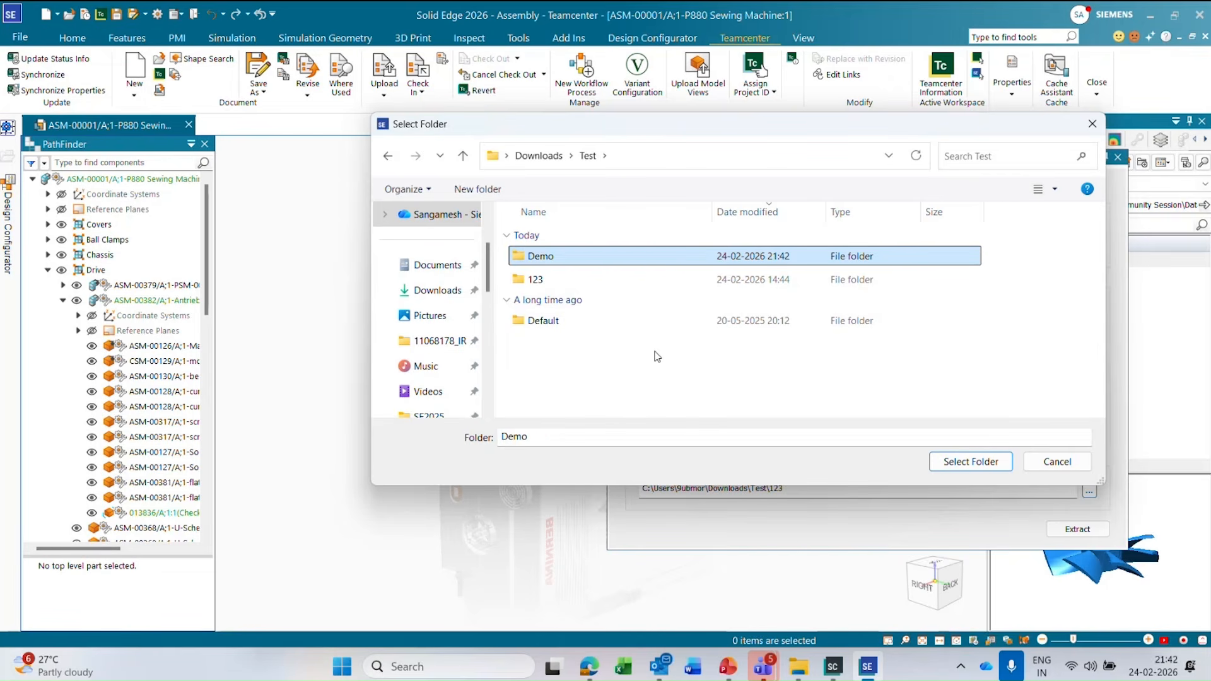
{"action": "double_click", "coordinate": [656, 256]}
{"action": "left_click", "coordinate": [997, 462]}
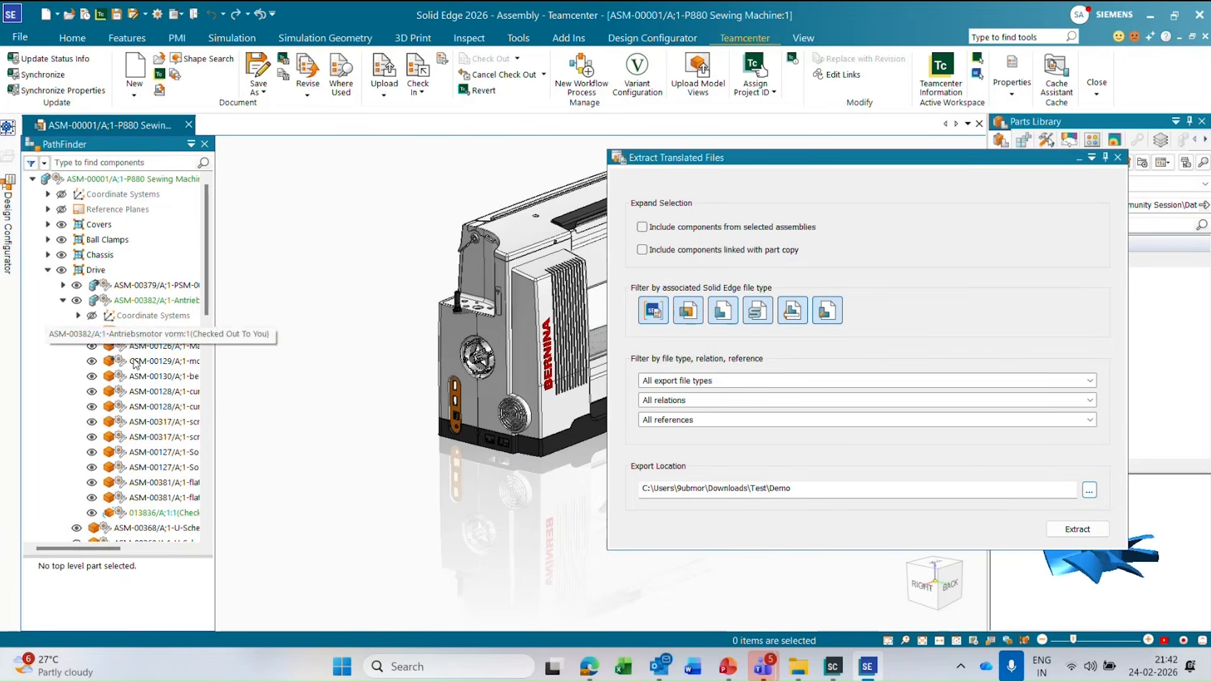
Include components from selected assemblies and extract the translated files for all export file types, relations and references.
{"action": "left_click", "coordinate": [642, 227]}
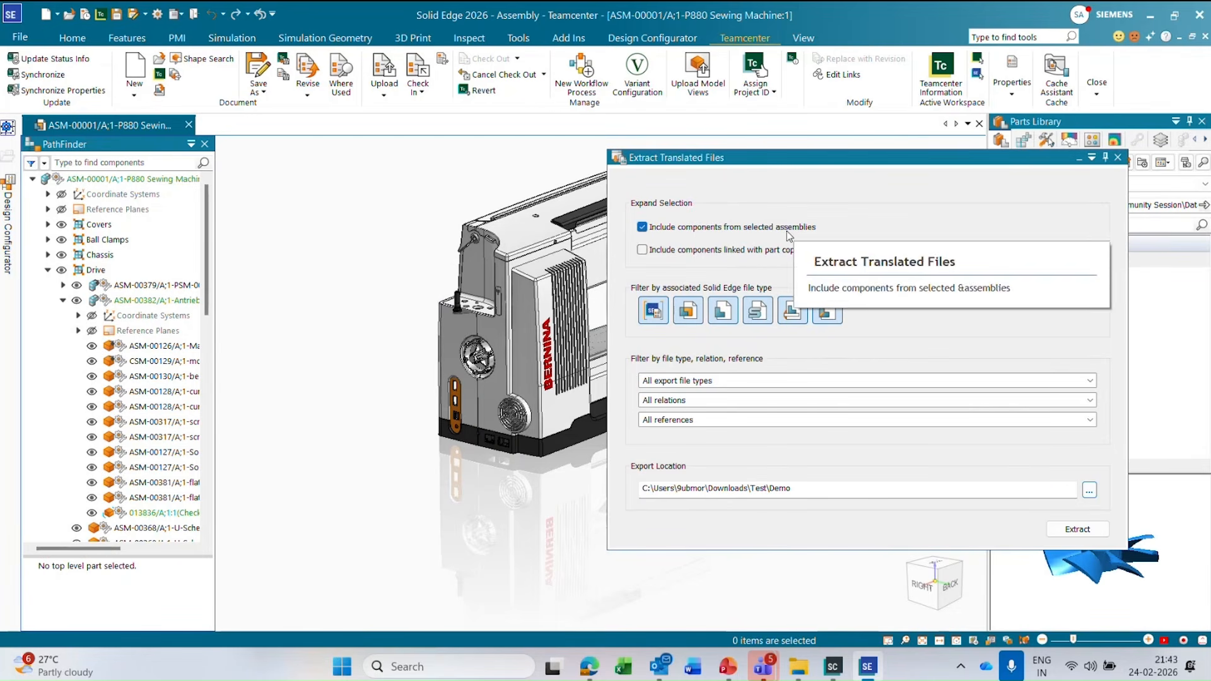
{"action": "left_click", "coordinate": [767, 383]}
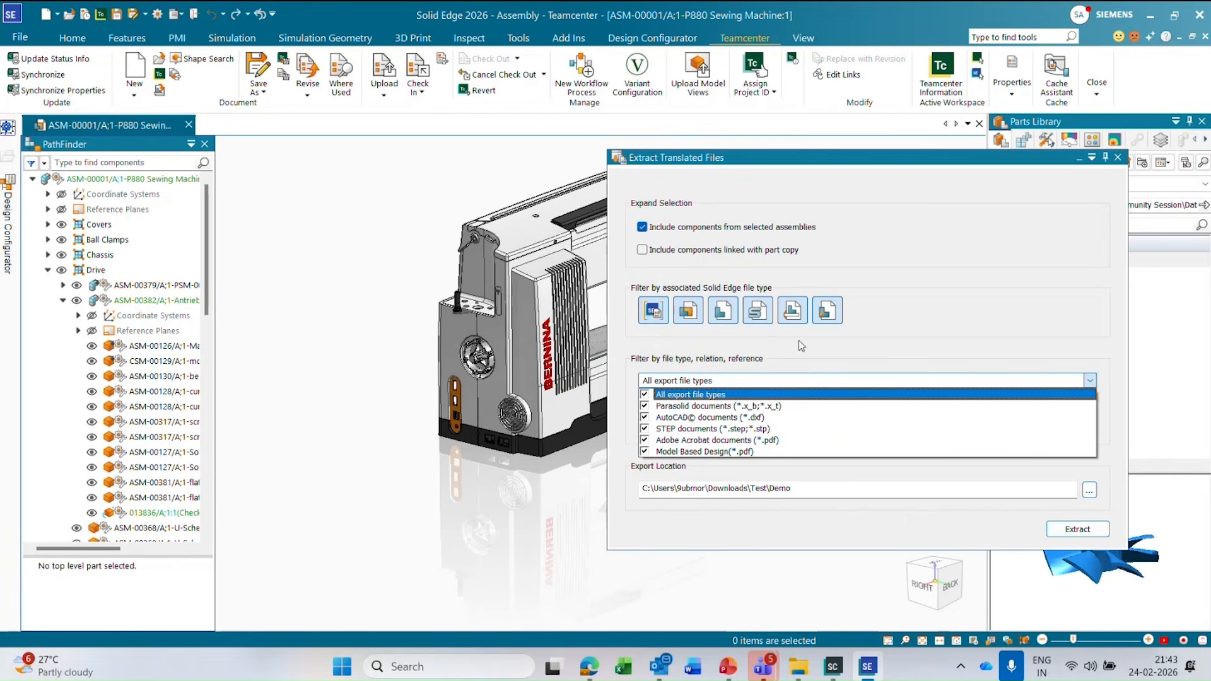
{"action": "left_click", "coordinate": [921, 334]}
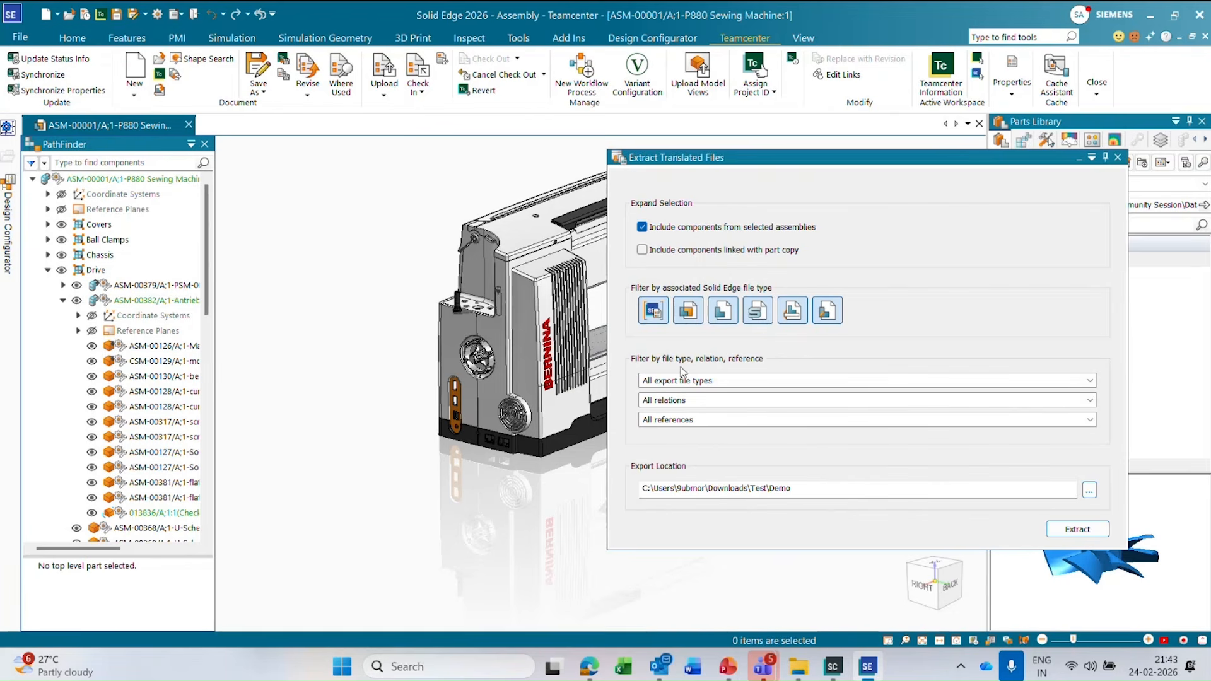
{"action": "left_click", "coordinate": [690, 400]}
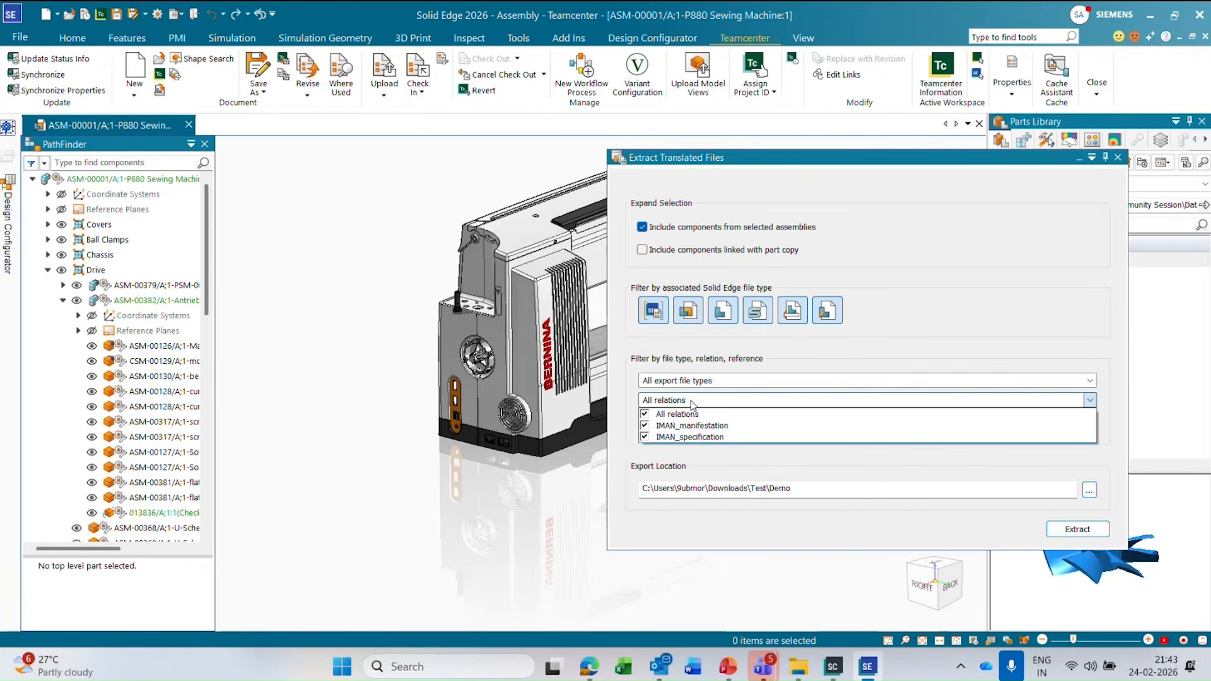
{"action": "left_click", "coordinate": [691, 400]}
{"action": "left_click", "coordinate": [692, 422]}
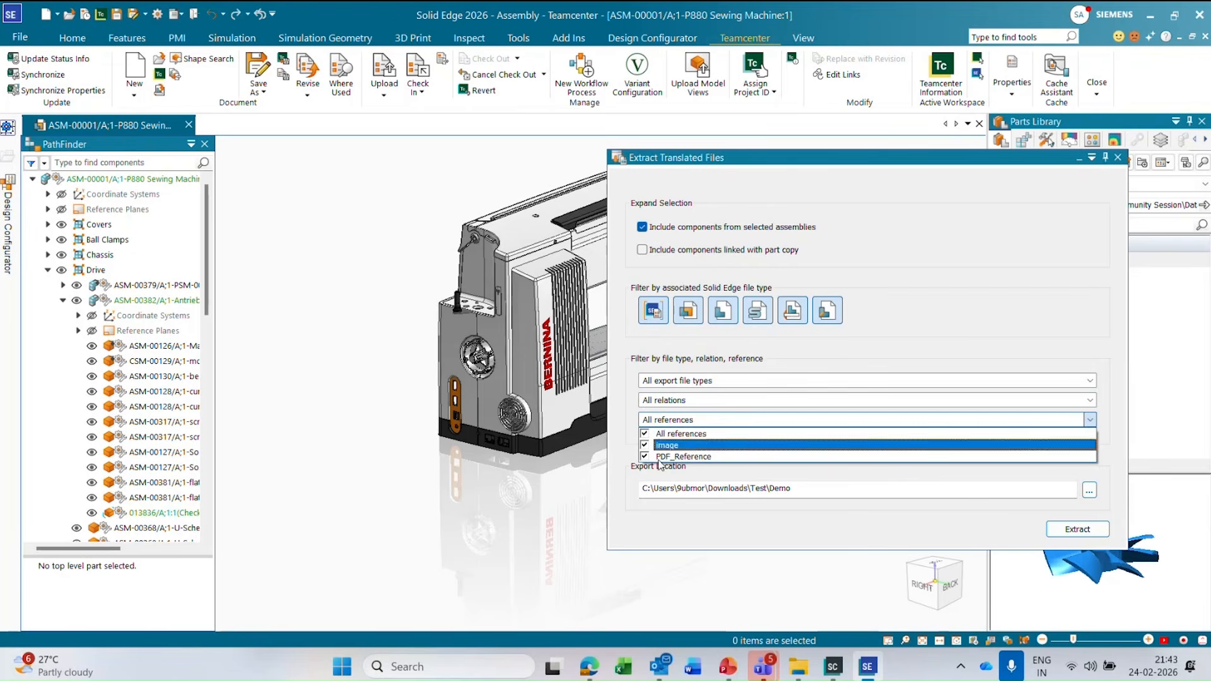
{"action": "left_click", "coordinate": [649, 505]}
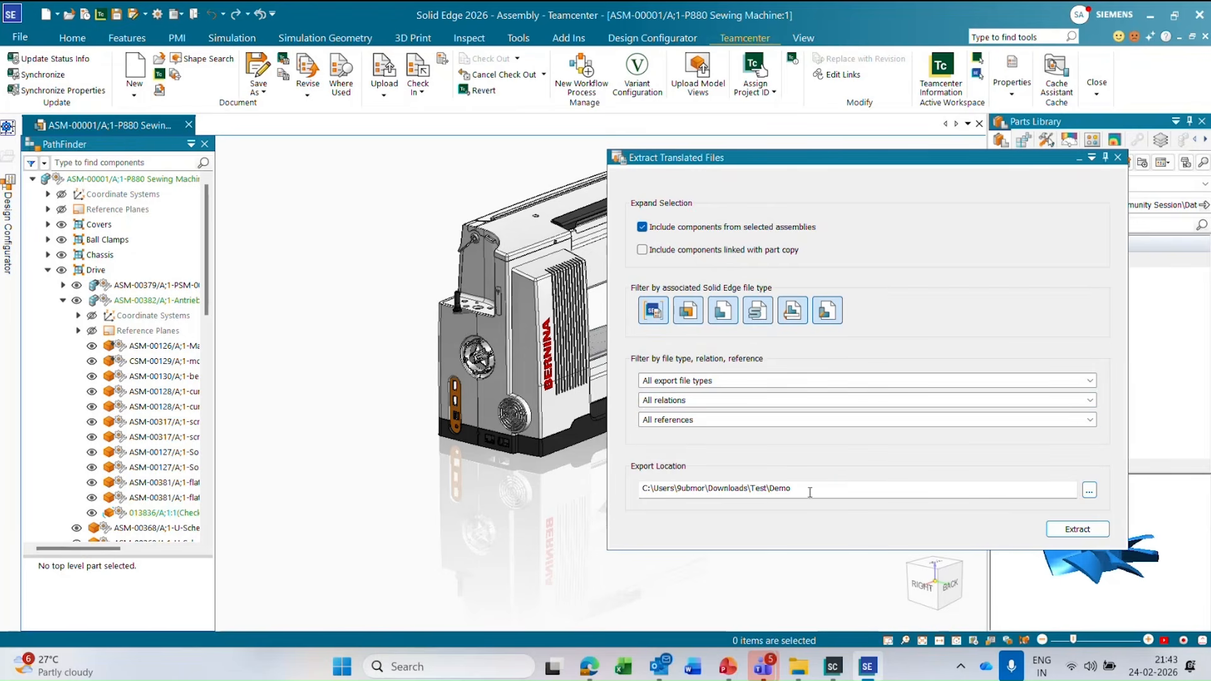
{"action": "left_click", "coordinate": [1054, 526]}
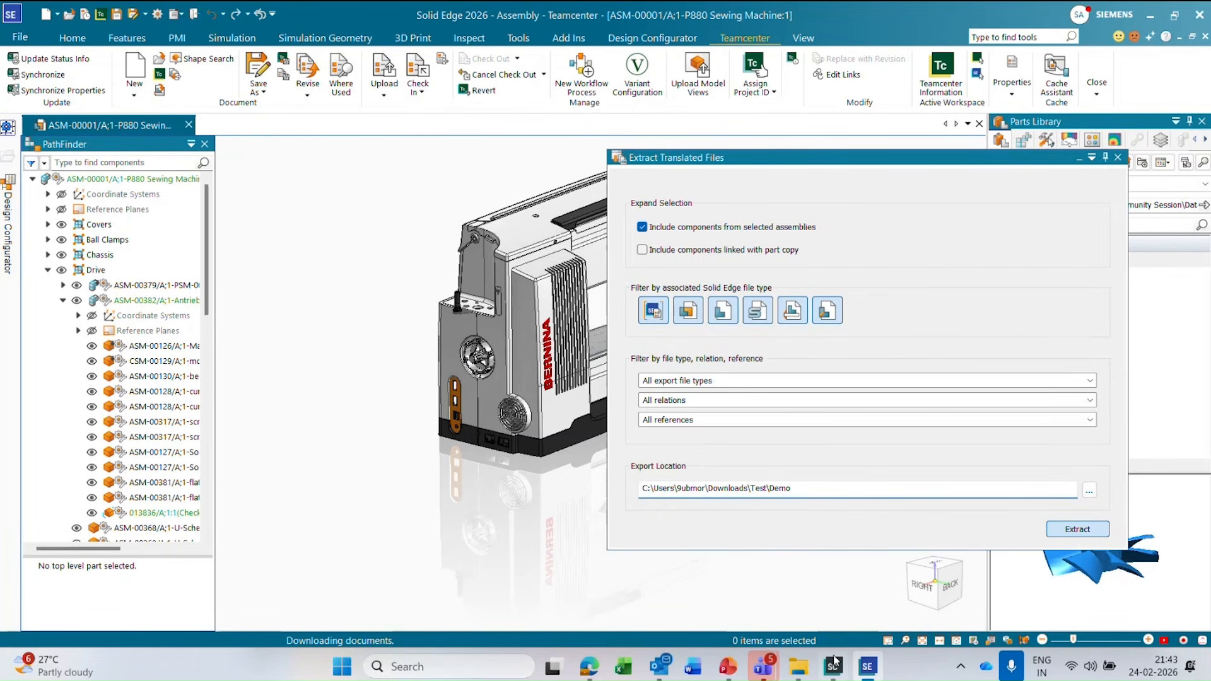
Switch to File Explorer and open the Demo export folder in Downloads\Test.
{"action": "mouse_move", "coordinate": [799, 669]}
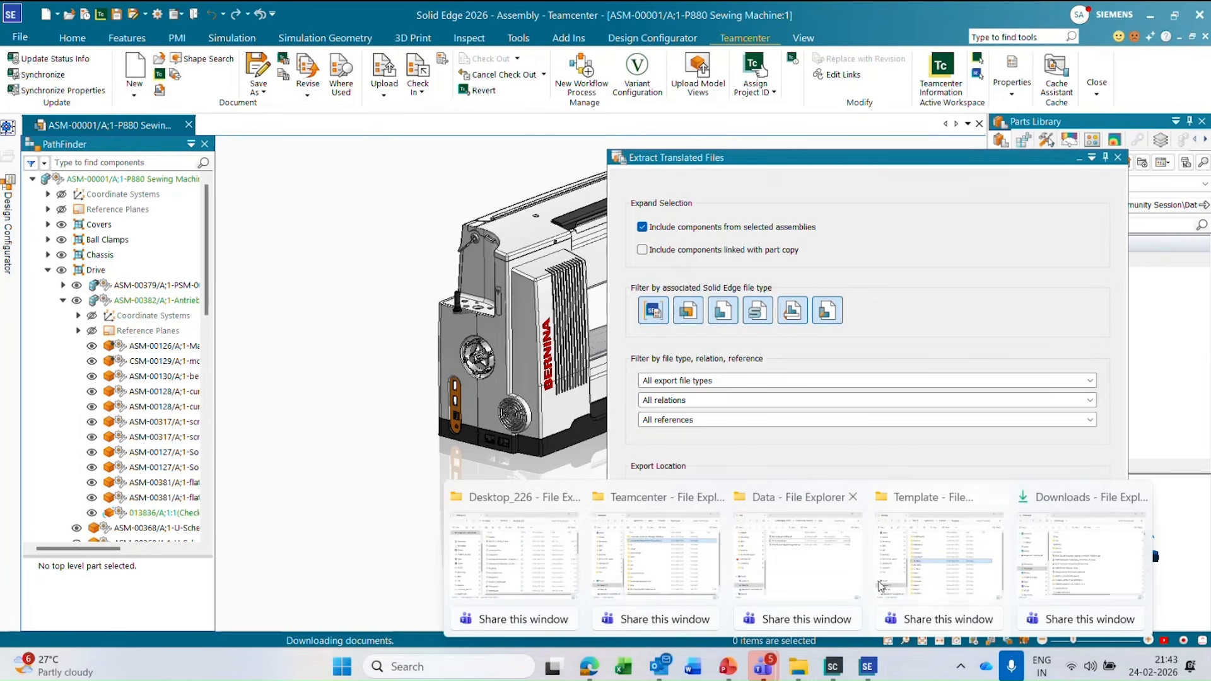
{"action": "mouse_move", "coordinate": [841, 544]}
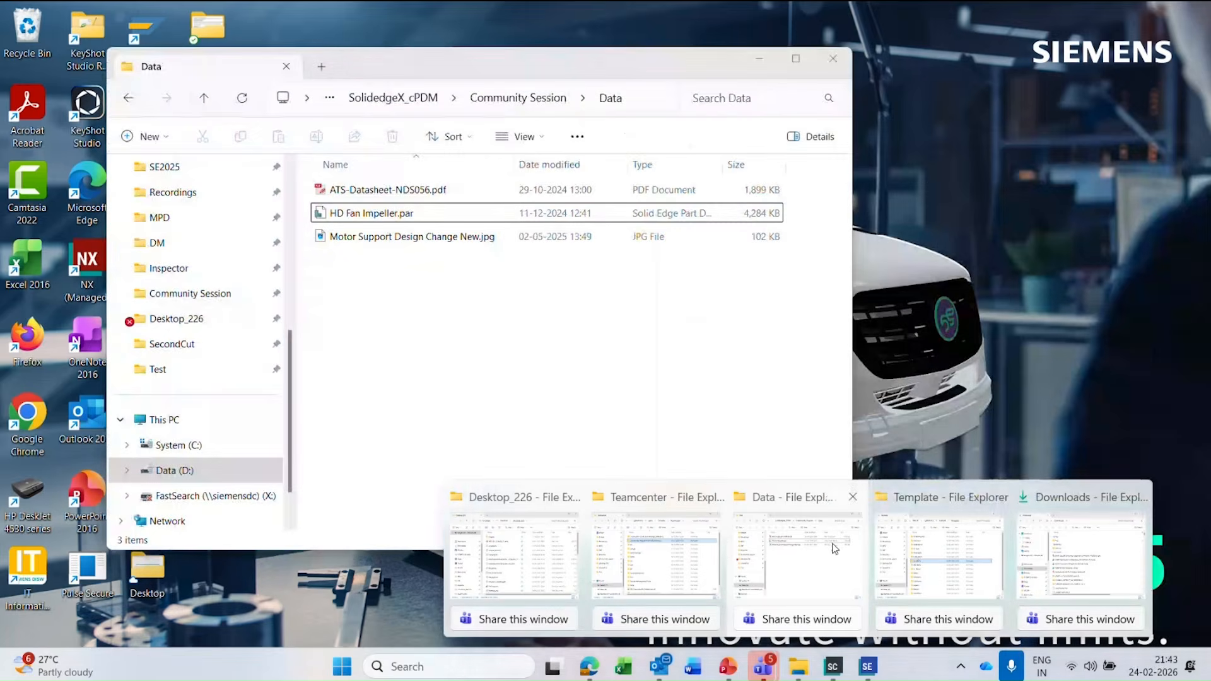
{"action": "mouse_move", "coordinate": [682, 548]}
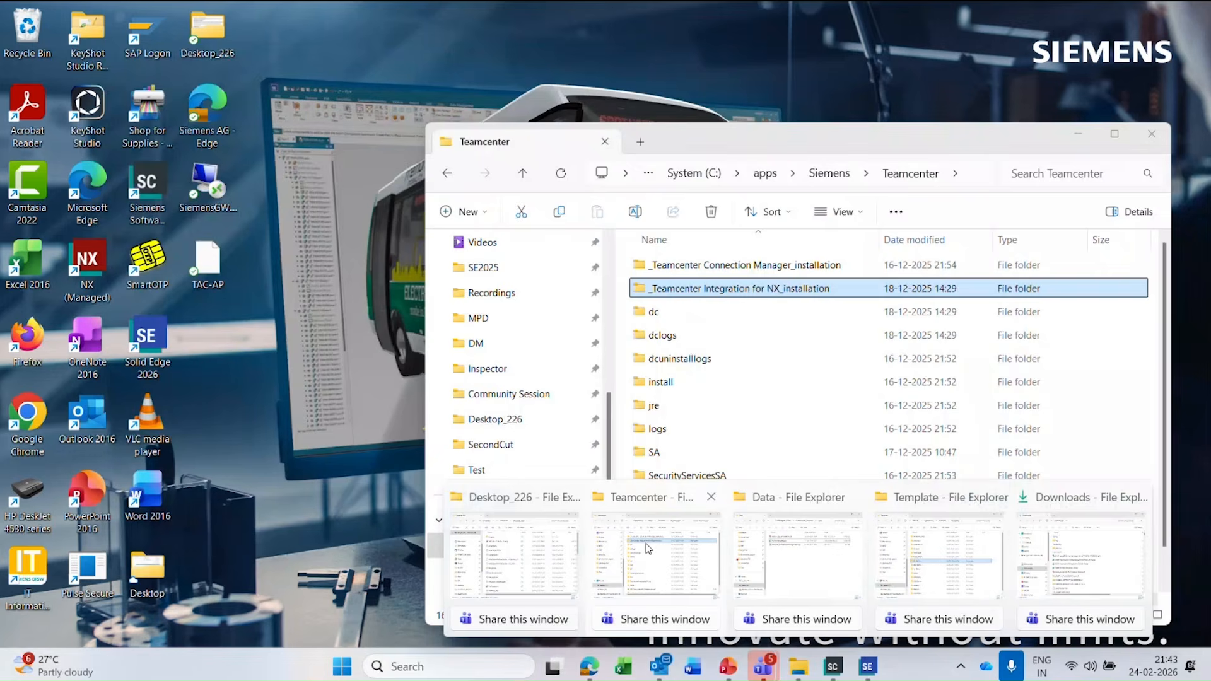
{"action": "mouse_move", "coordinate": [939, 556]}
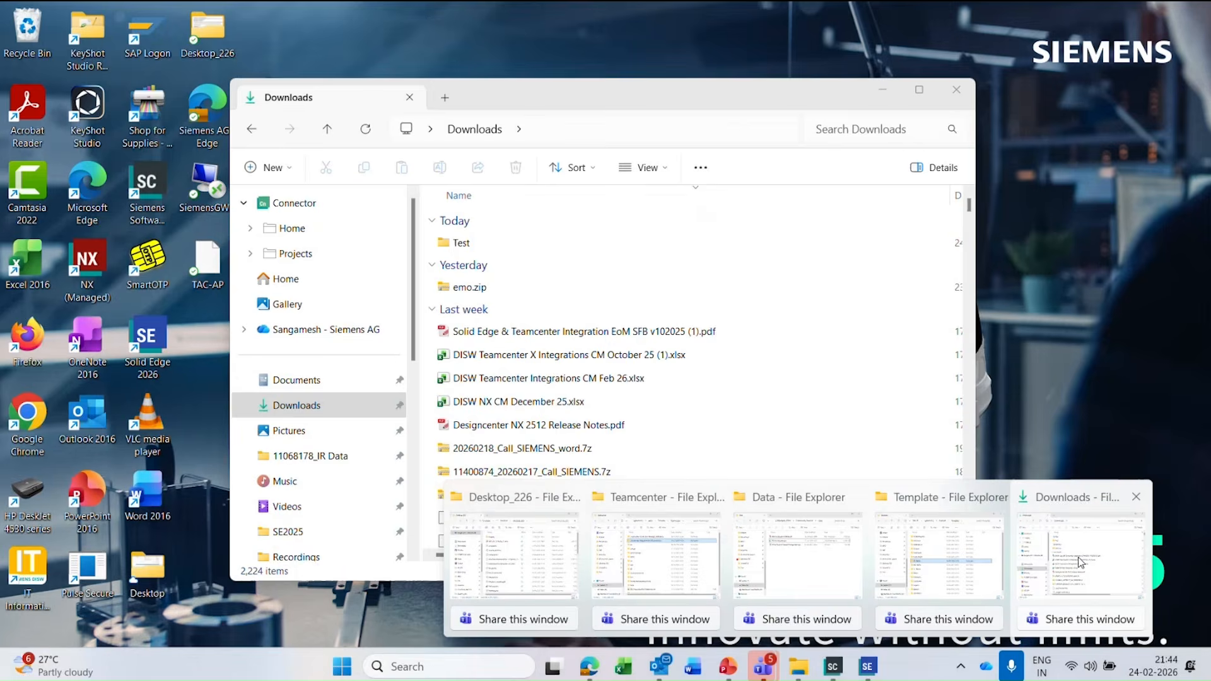
{"action": "left_click", "coordinate": [1081, 556]}
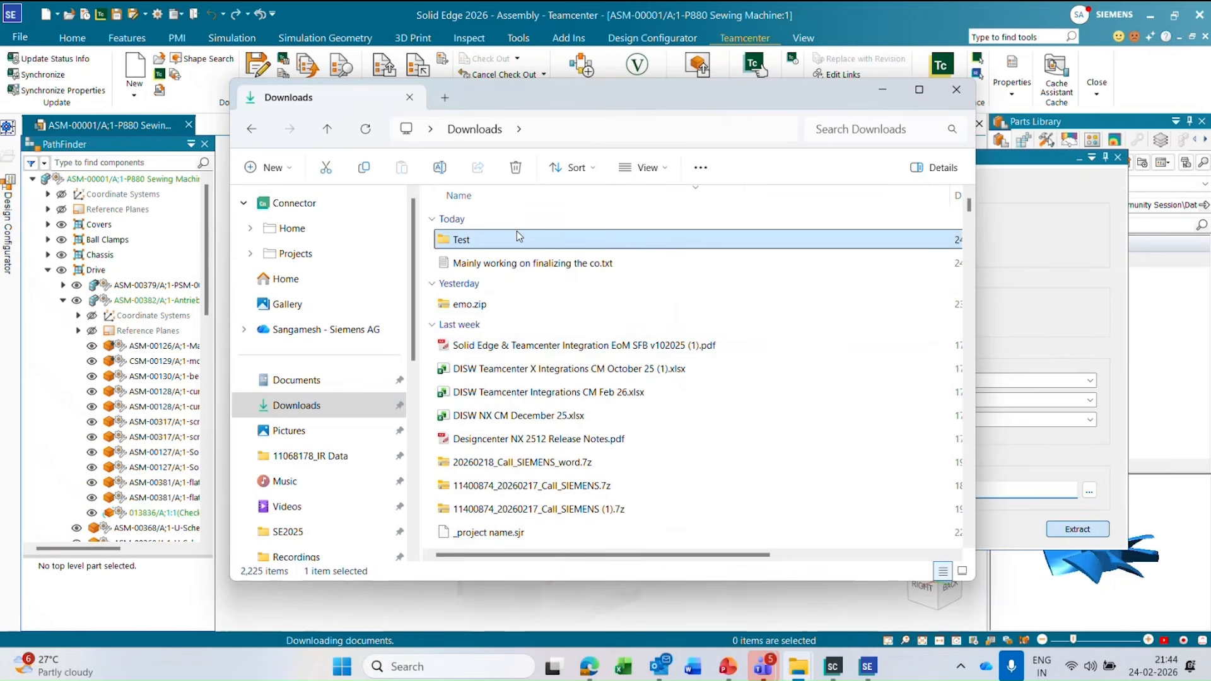
{"action": "double_click", "coordinate": [517, 235]}
{"action": "left_click", "coordinate": [469, 309]}
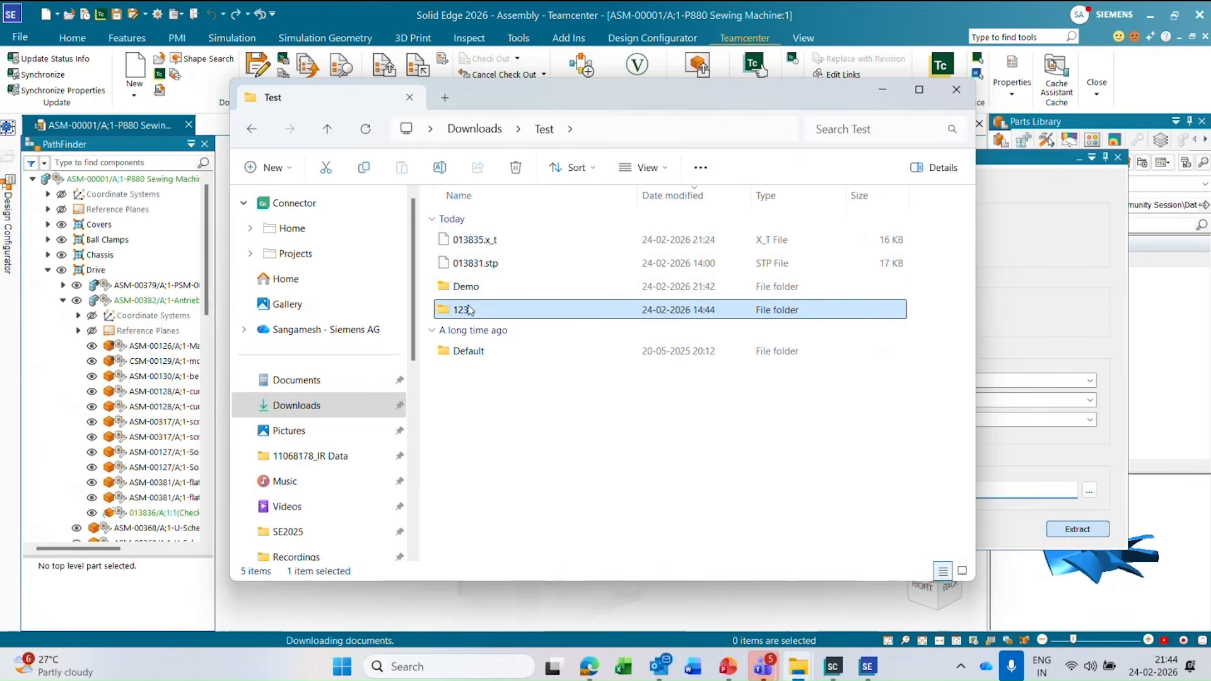
{"action": "left_click_drag", "start_coordinate": [537, 88], "coordinate": [660, 84]}
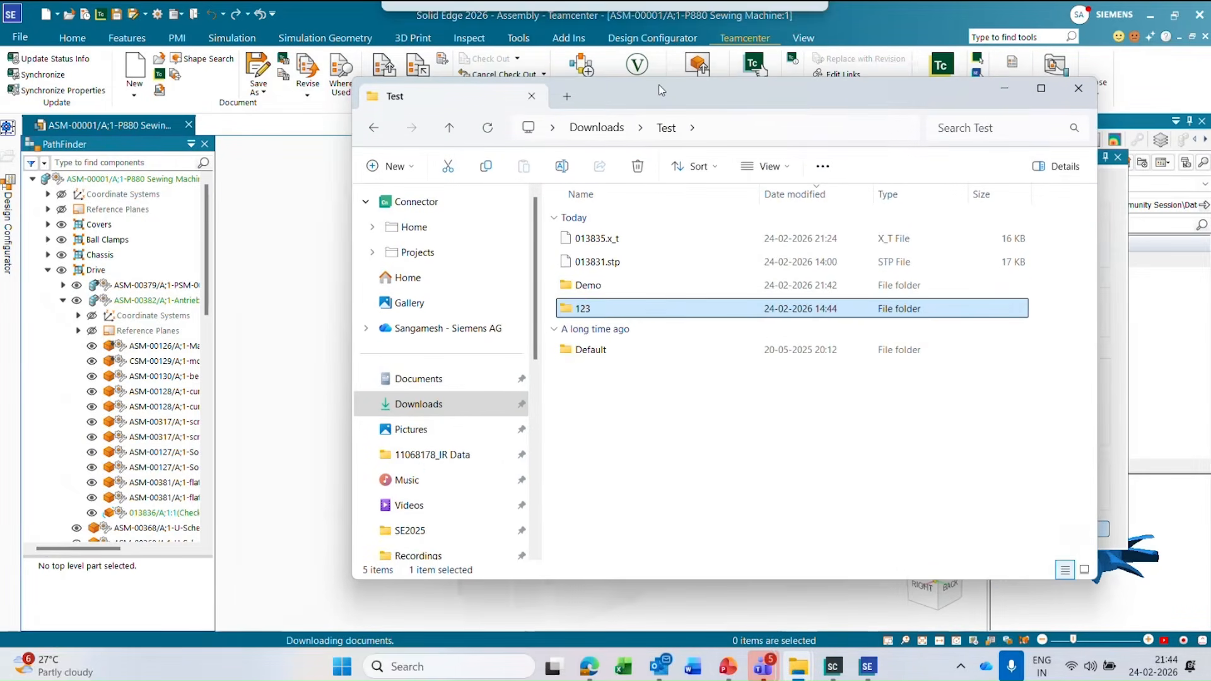
{"action": "double_click", "coordinate": [590, 286]}
Check the extracted Parasolid, DXF, STEP and PDF files, and return to Solid Edge to close the extraction dialog.
{"action": "left_click", "coordinate": [723, 244]}
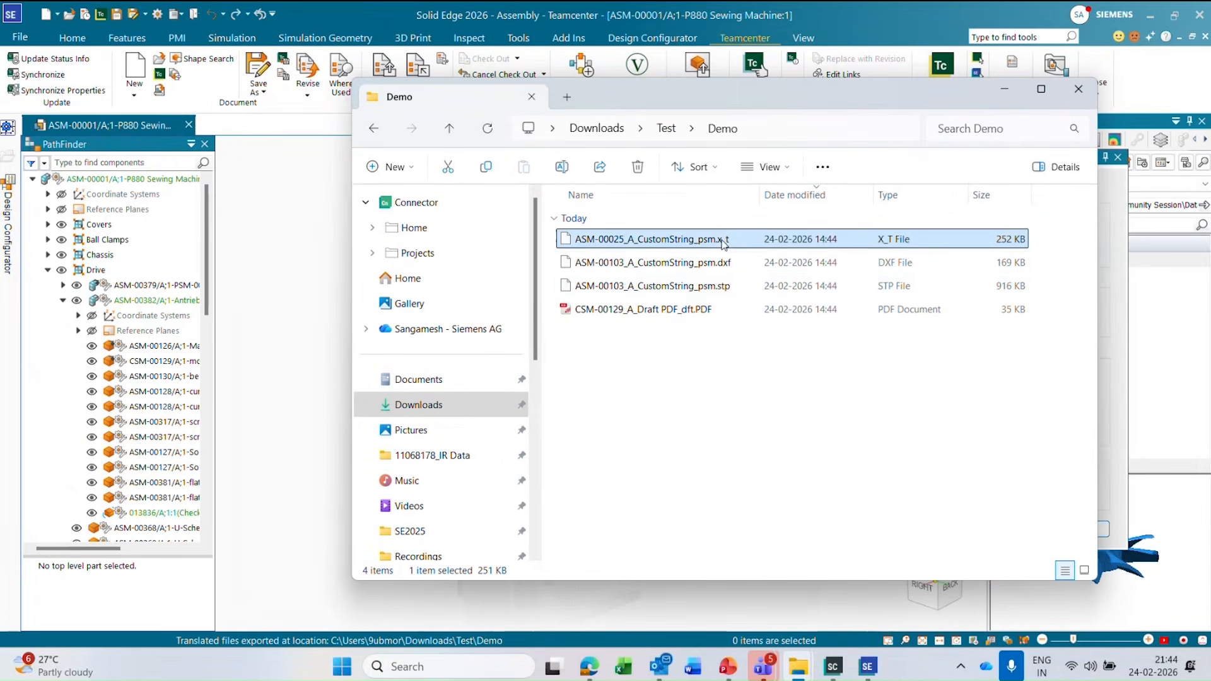
{"action": "left_click", "coordinate": [718, 265]}
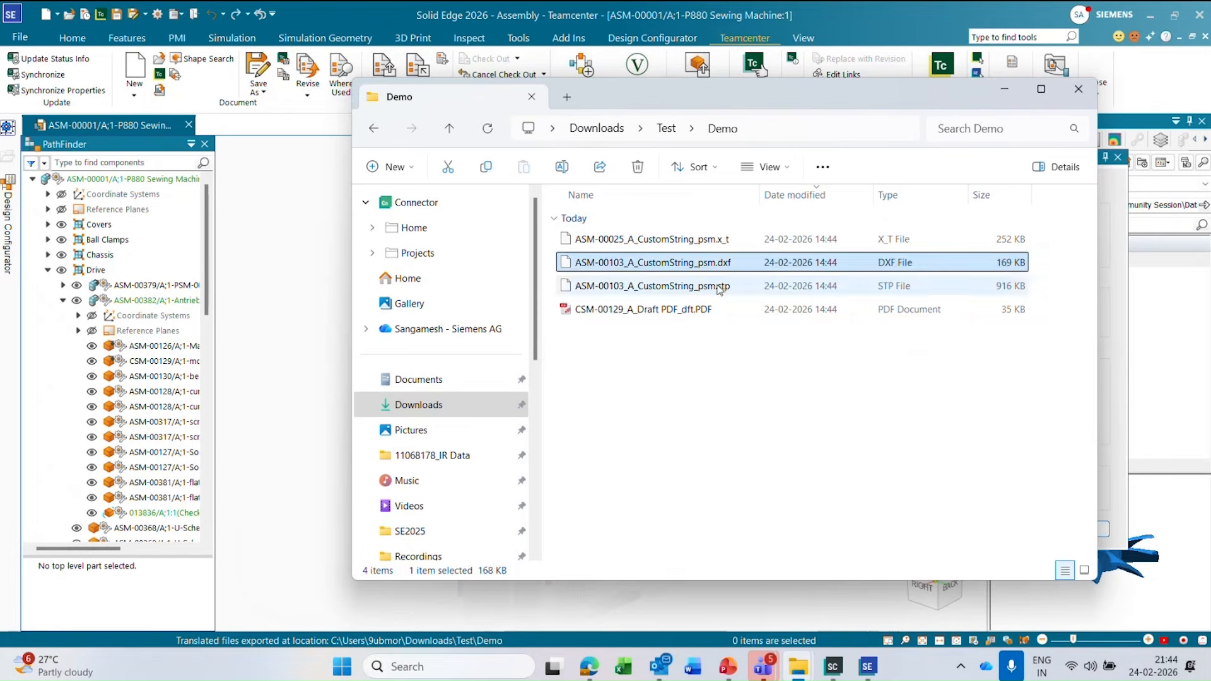
{"action": "left_click", "coordinate": [674, 311]}
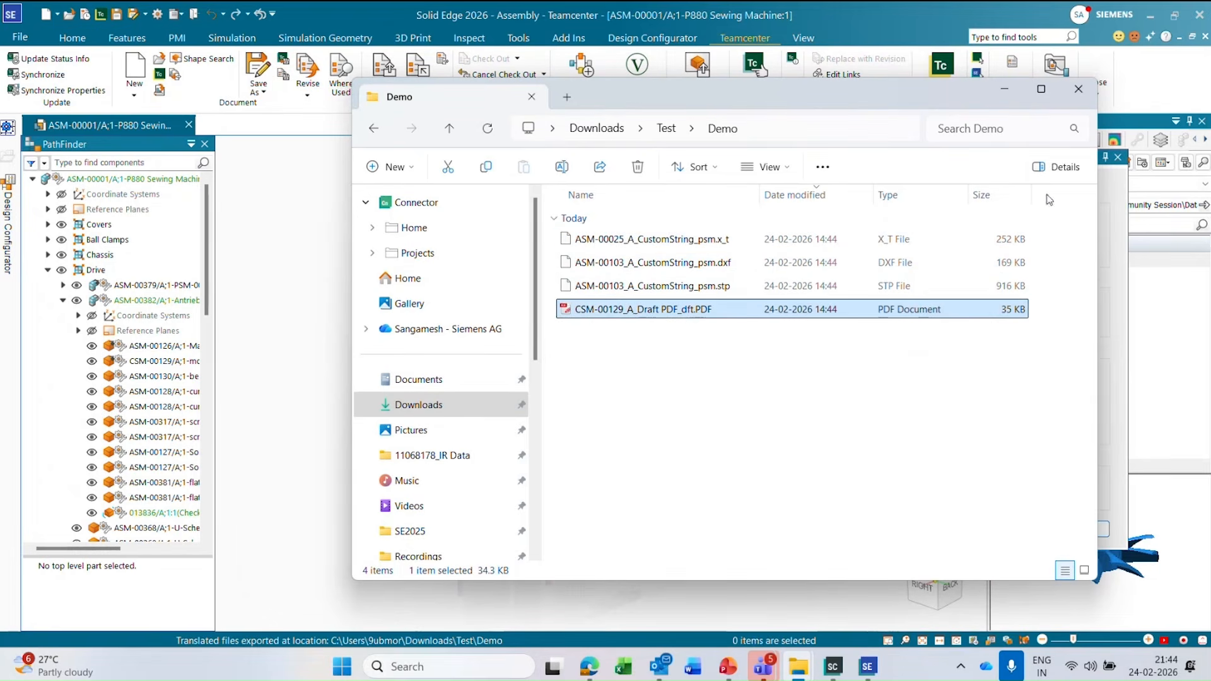
{"action": "left_click", "coordinate": [1004, 89]}
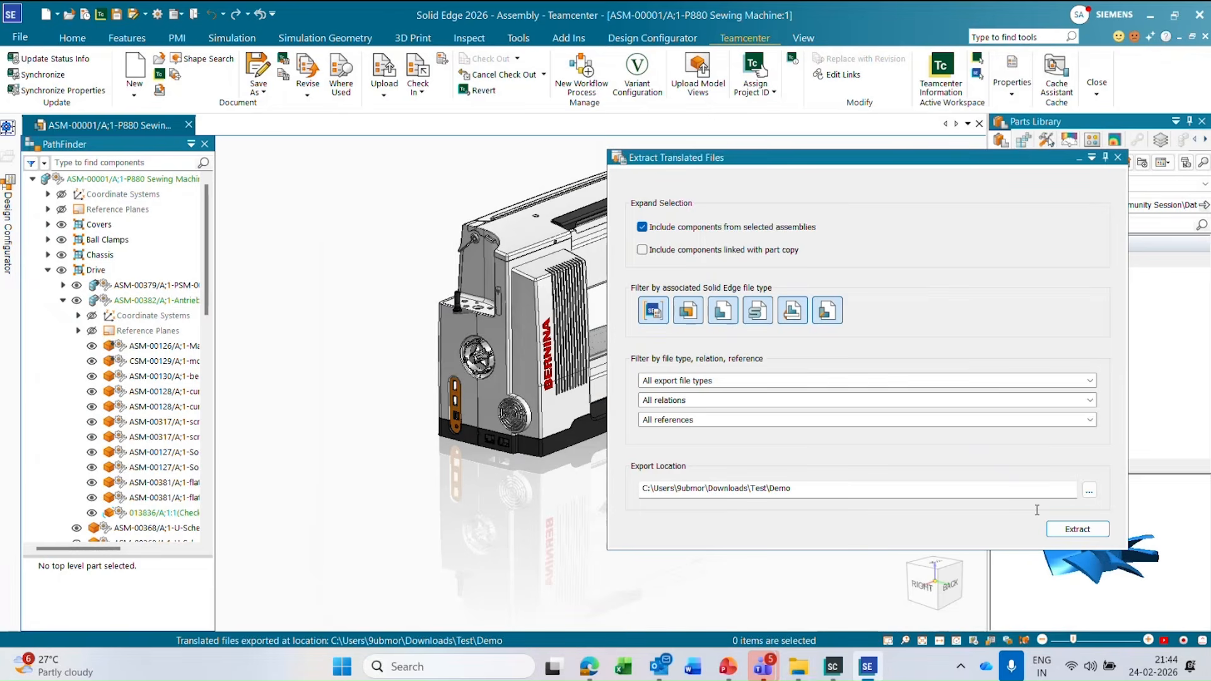
{"action": "left_click", "coordinate": [1118, 158]}
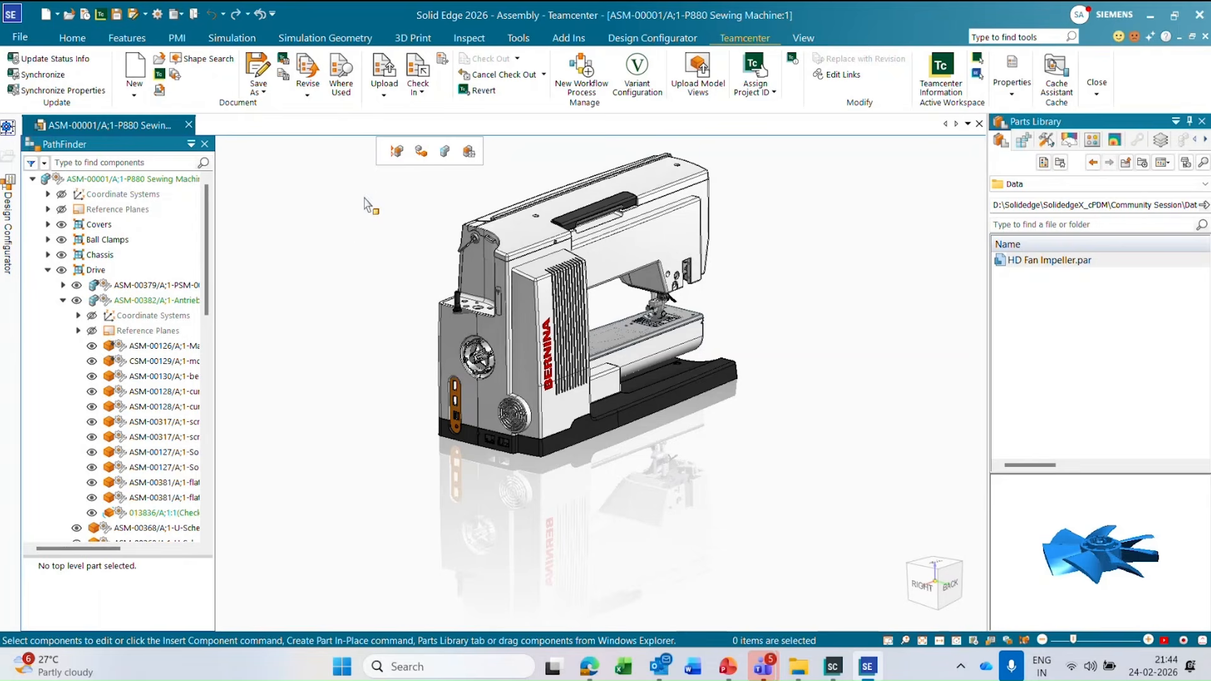
{"action": "scroll", "coordinate": [357, 374], "scroll_direction": "down", "scroll_amount": 1}
{"action": "middle_click_drag", "start_coordinate": [355, 366], "coordinate": [689, 393]}
{"action": "scroll", "coordinate": [365, 326], "scroll_direction": "up", "scroll_amount": 1}
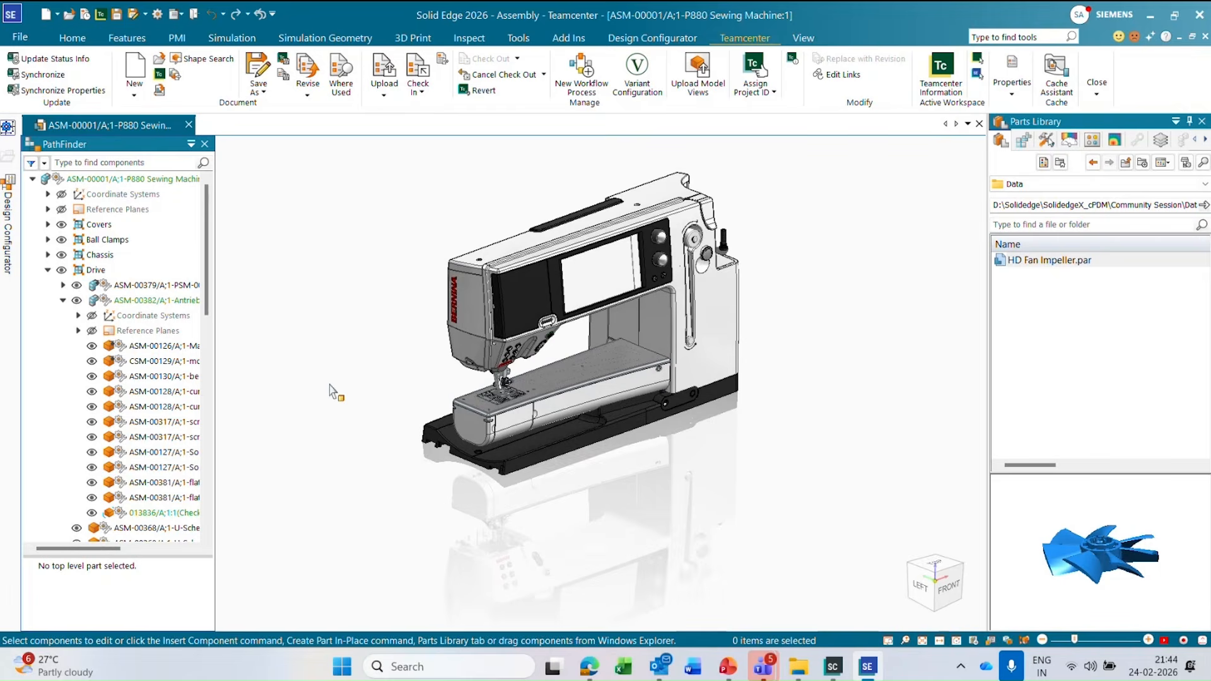
{"action": "mouse_move", "coordinate": [373, 442]}
{"action": "middle_mouse_down"}
{"action": "mouse_move", "coordinate": [371, 430]}
{"action": "mouse_move", "coordinate": [371, 442]}
{"action": "middle_mouse_up"}
{"action": "middle_click_drag", "start_coordinate": [787, 352], "coordinate": [404, 185]}
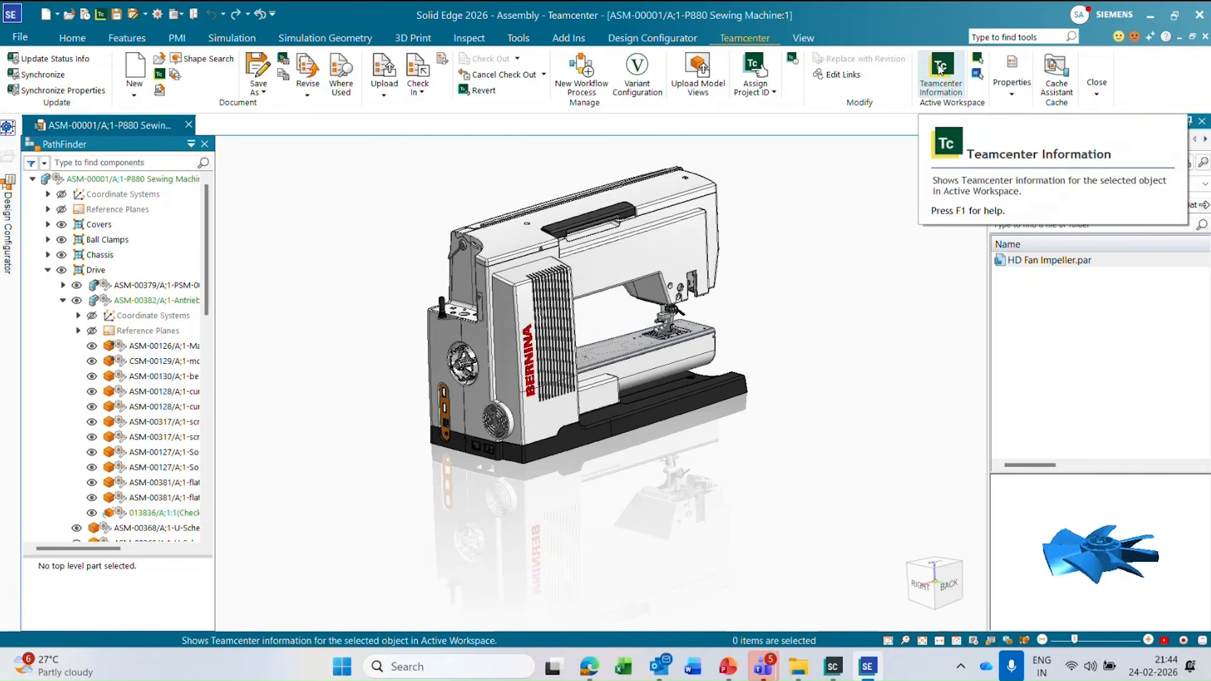
Show the Teamcenter information for the P880 Sewing Machine assembly in a maximized Active Workspace window.
{"action": "left_click", "coordinate": [931, 70]}
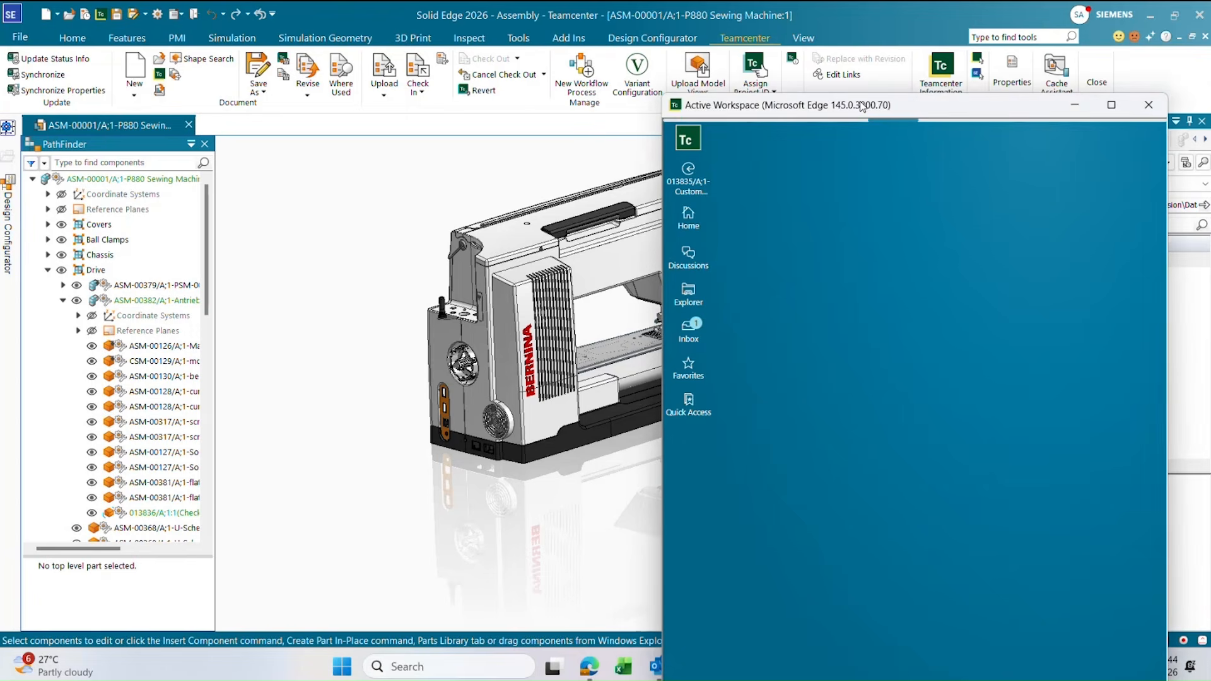
{"action": "double_click", "coordinate": [862, 105]}
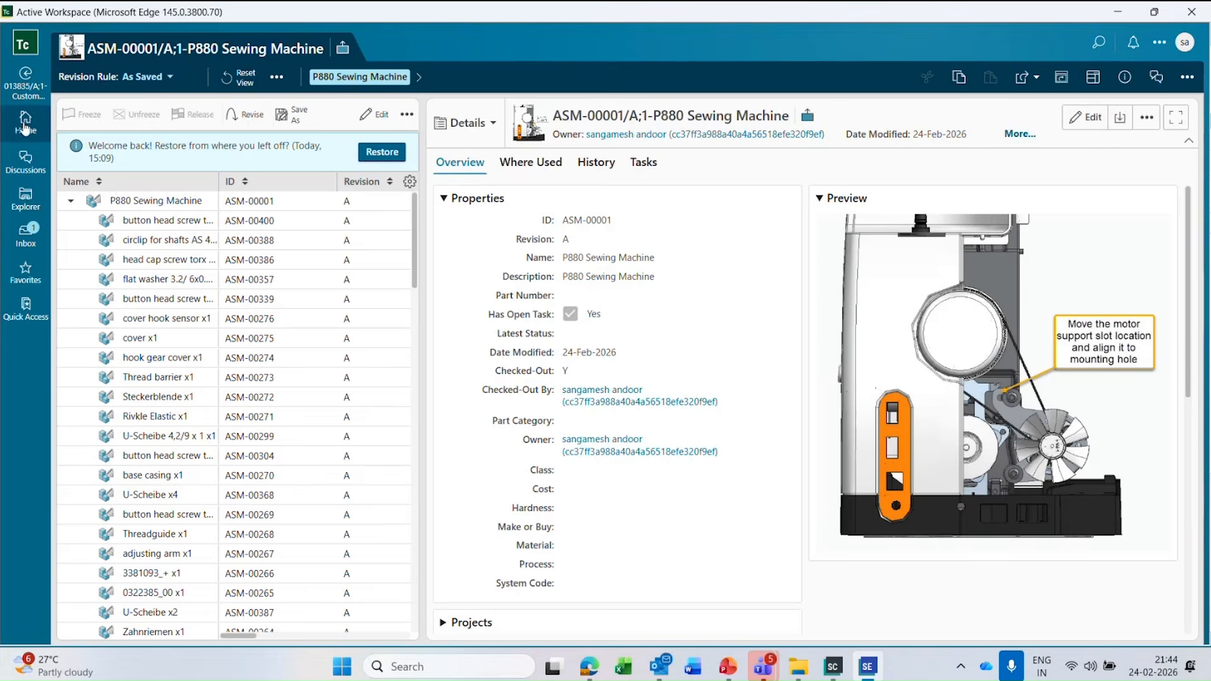
Go to the Teamcenter X home page and expand the latest discussion message on CSM-00129/A;1-motor support.
{"action": "left_click", "coordinate": [22, 125]}
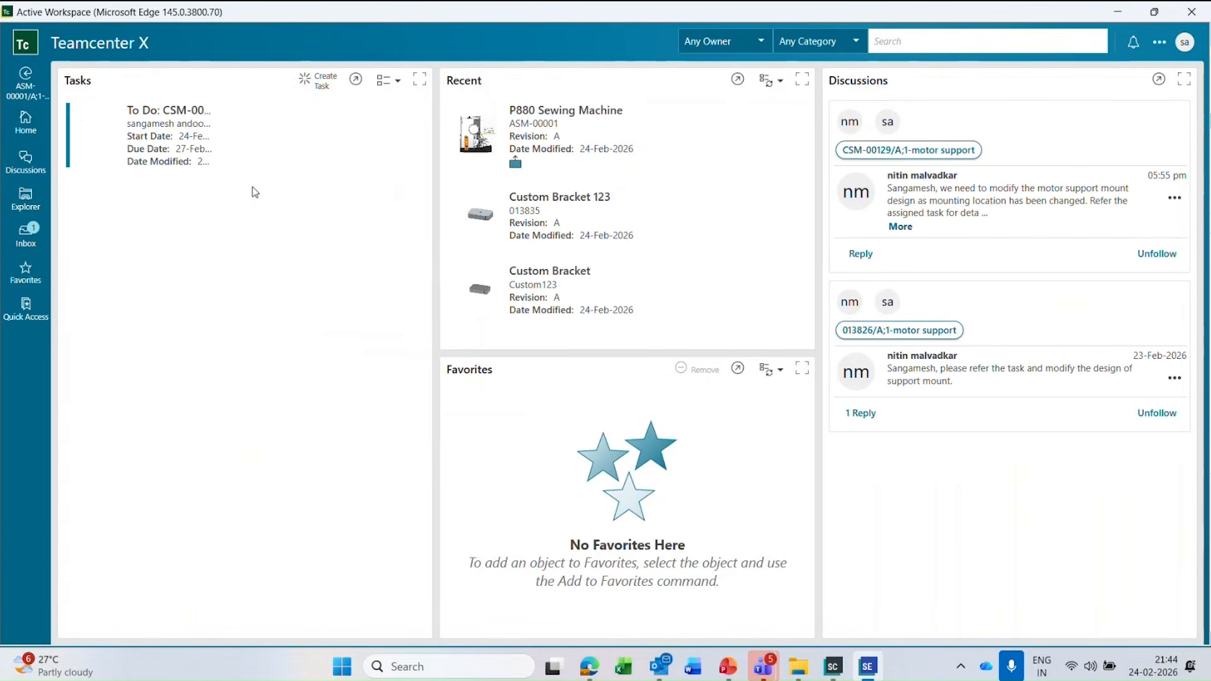
{"action": "left_click", "coordinate": [227, 169]}
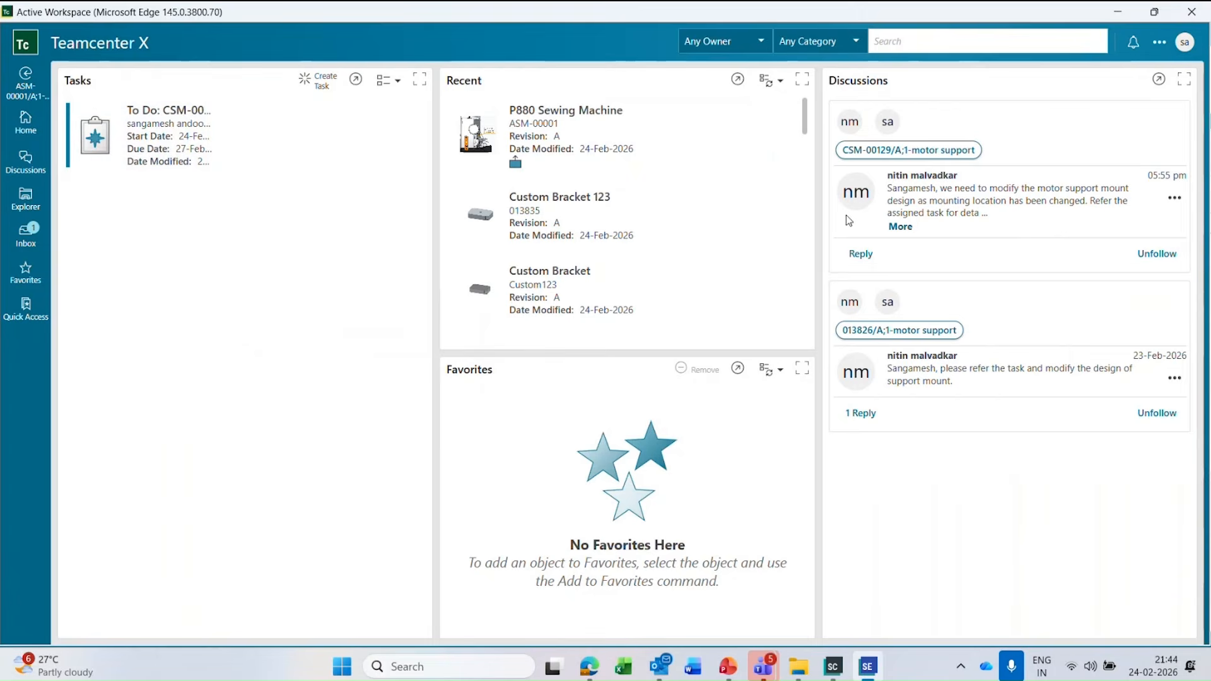
{"action": "left_click", "coordinate": [902, 227]}
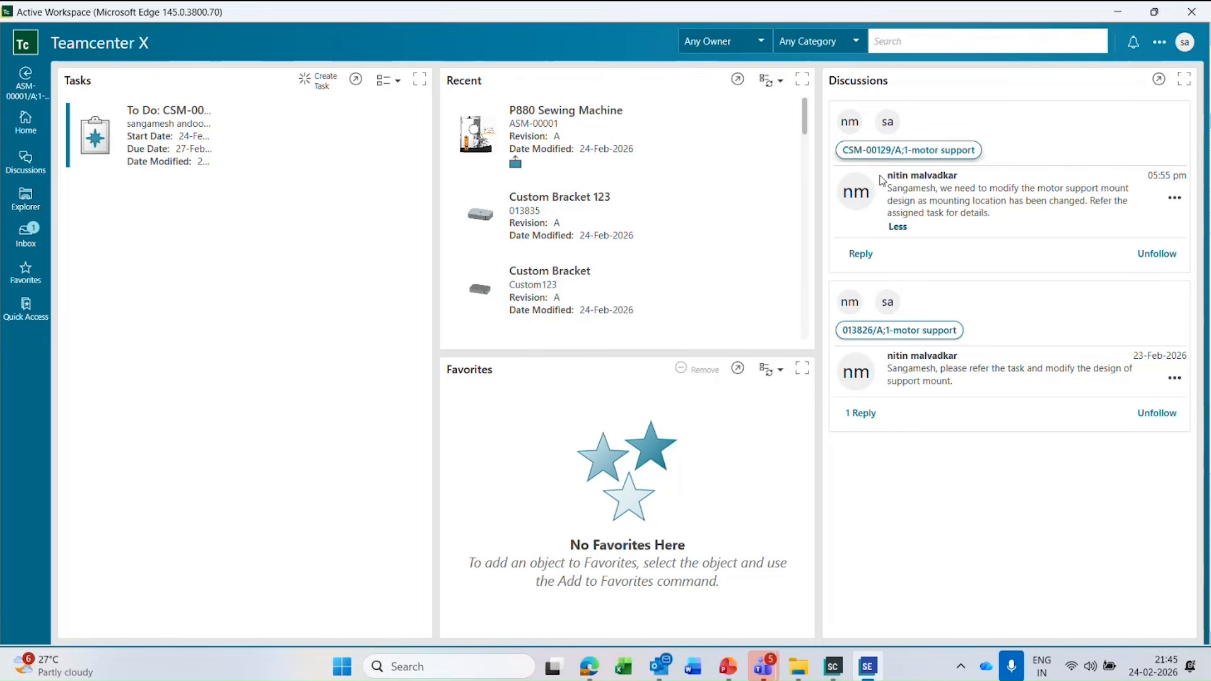
Open the To Do task for CSM-00129/A;1-motor support and review its description.
{"action": "left_click", "coordinate": [168, 130]}
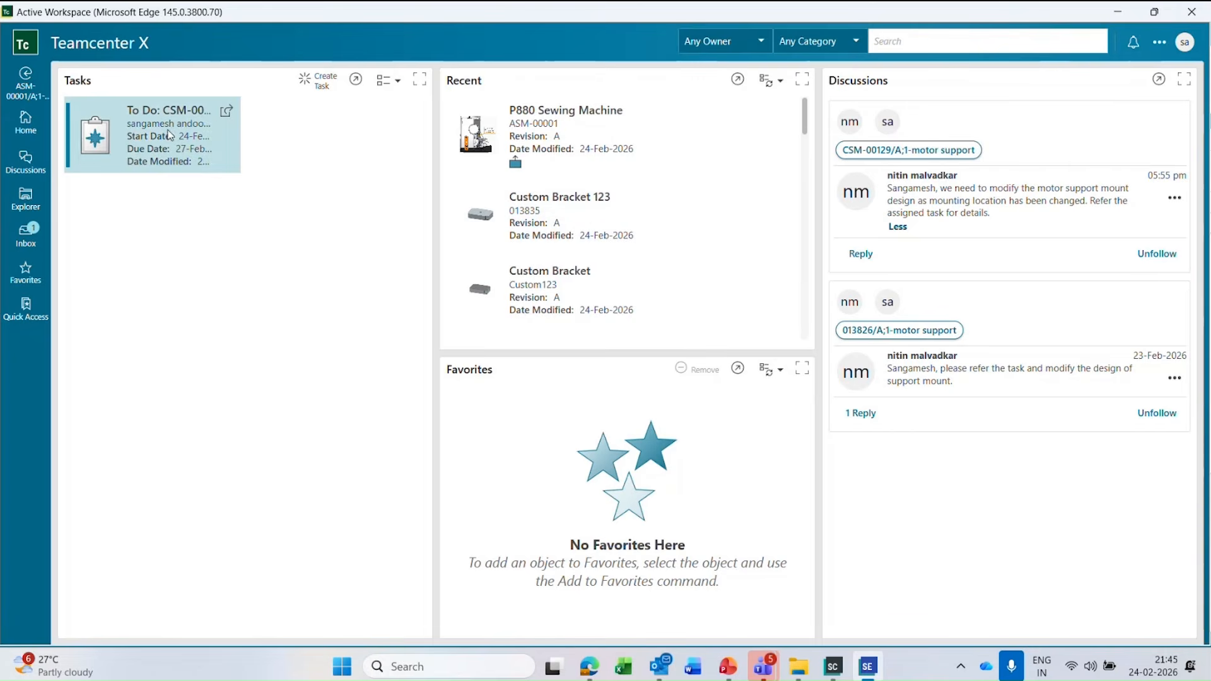
{"action": "left_click", "coordinate": [226, 111]}
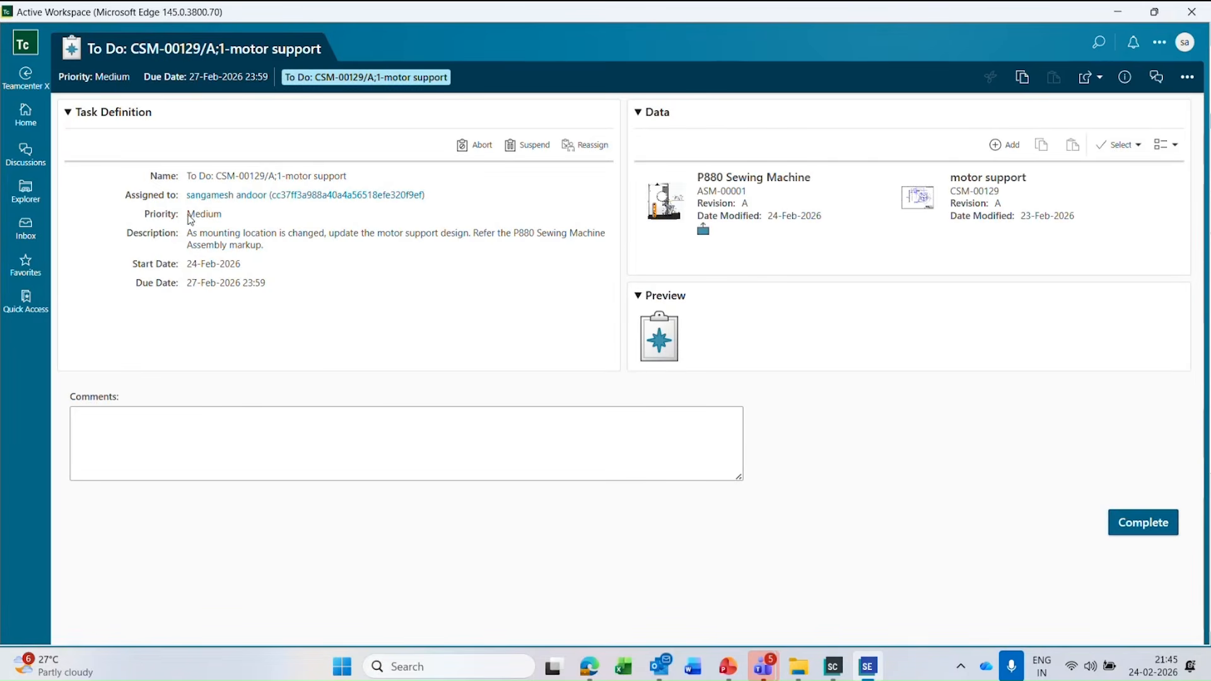
{"action": "left_click_drag", "start_coordinate": [207, 236], "coordinate": [362, 243]}
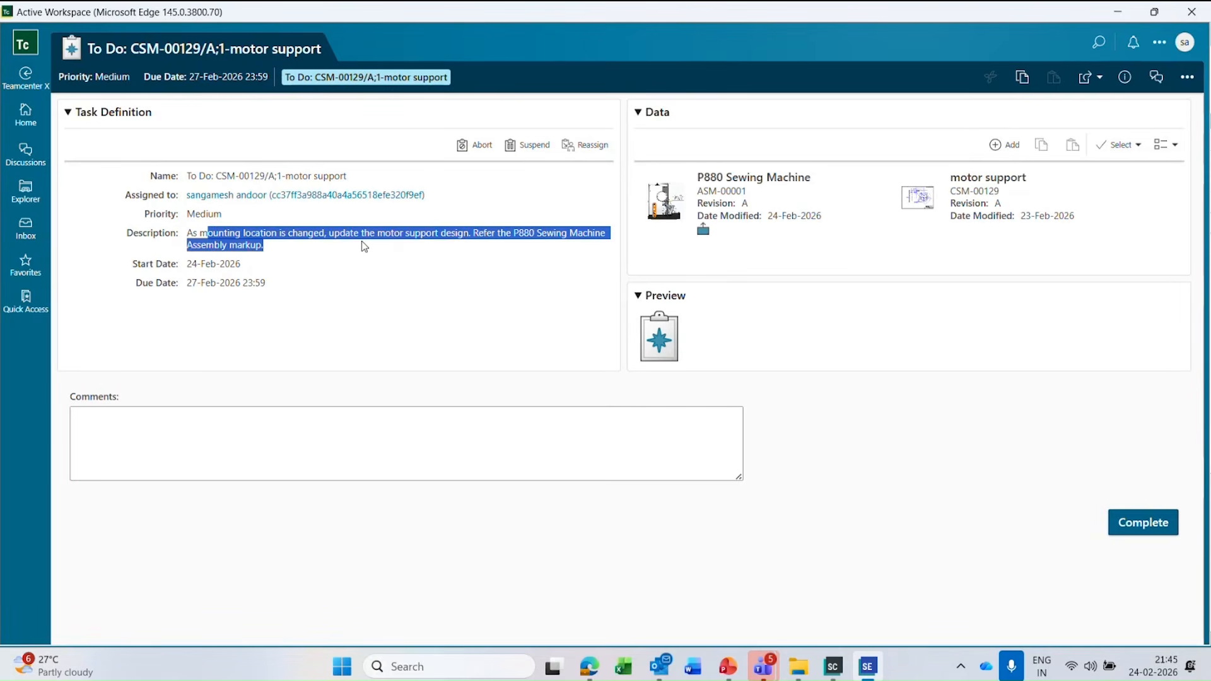
{"action": "left_click", "coordinate": [332, 269]}
{"action": "left_click_drag", "start_coordinate": [160, 236], "coordinate": [335, 246]}
{"action": "left_click", "coordinate": [376, 309]}
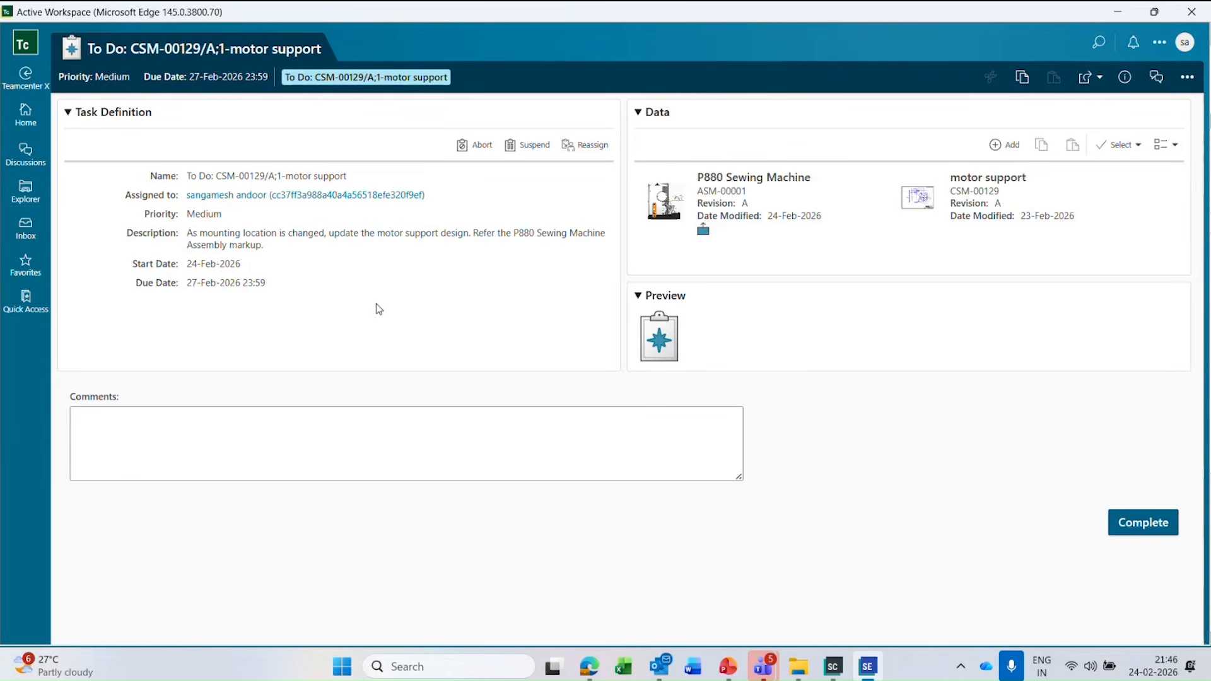
{"action": "left_click_drag", "start_coordinate": [378, 233], "coordinate": [466, 242]}
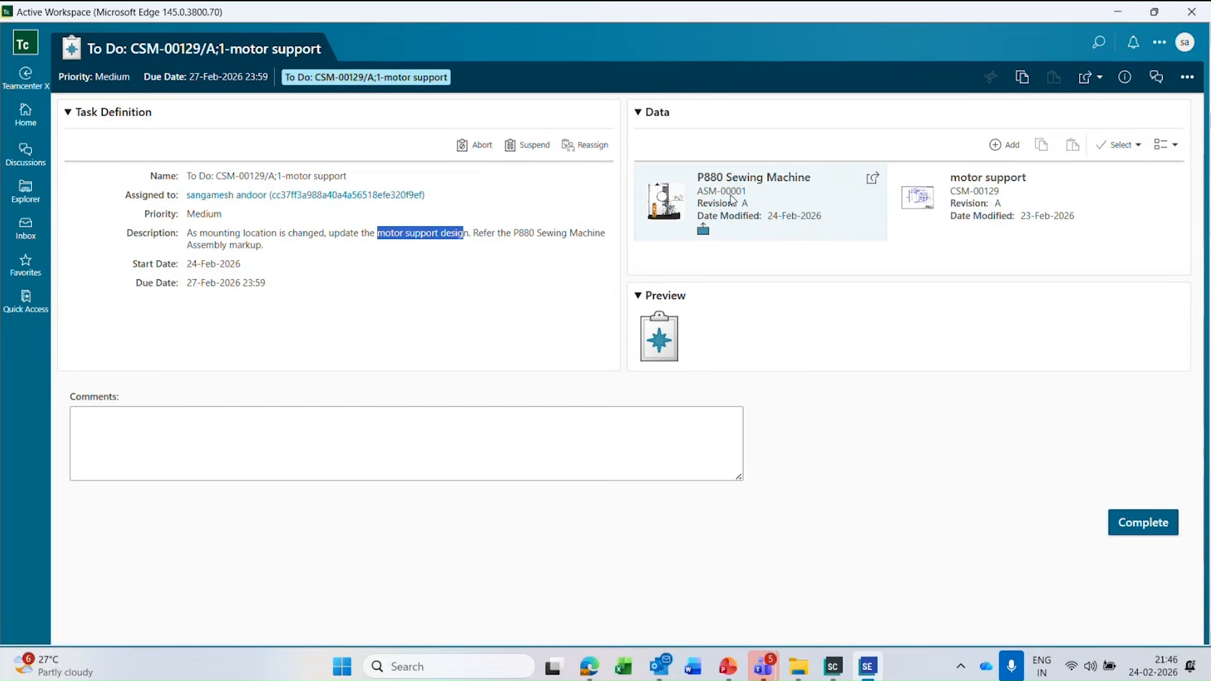
Inspect the motor support and P880 Sewing Machine items attached to the task, including the Motor Support Design Change New preview.
{"action": "left_click", "coordinate": [984, 199]}
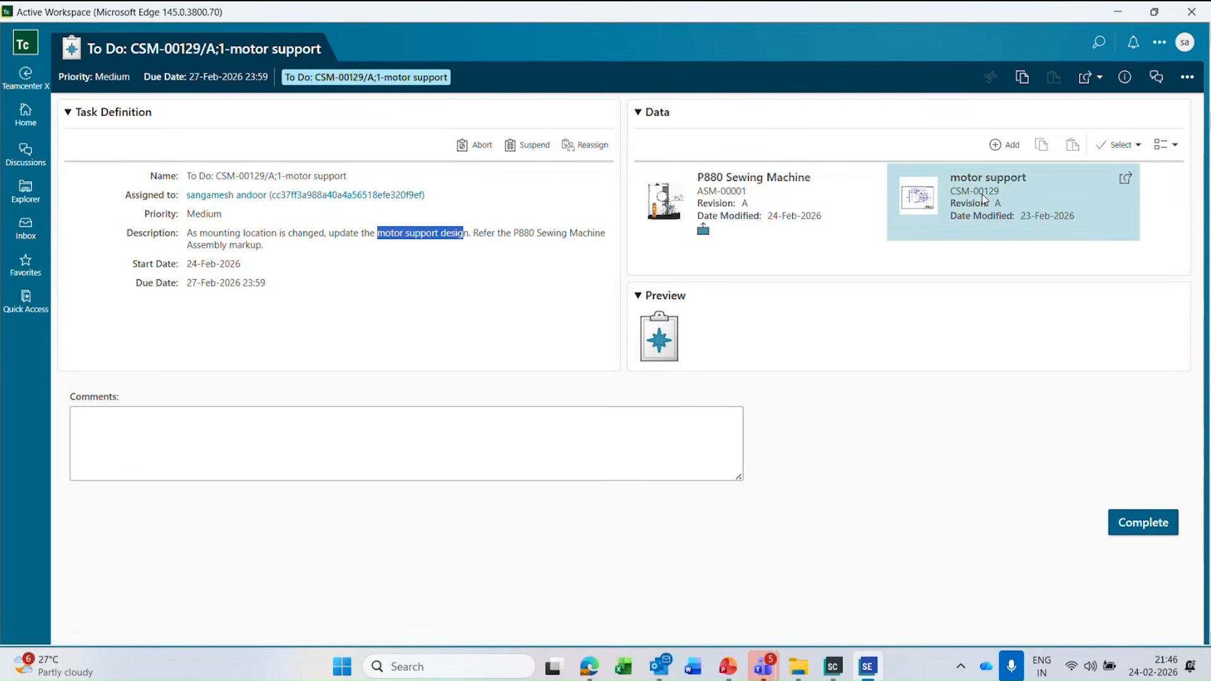
{"action": "left_click", "coordinate": [802, 198]}
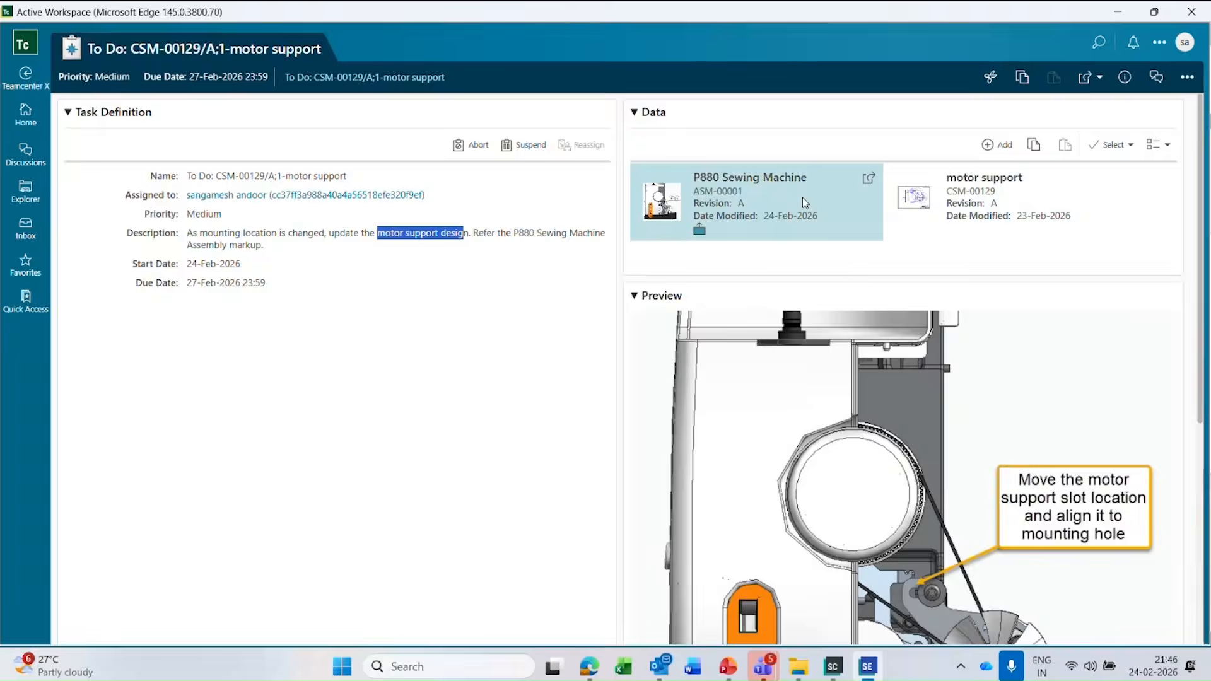
{"action": "left_click", "coordinate": [977, 196]}
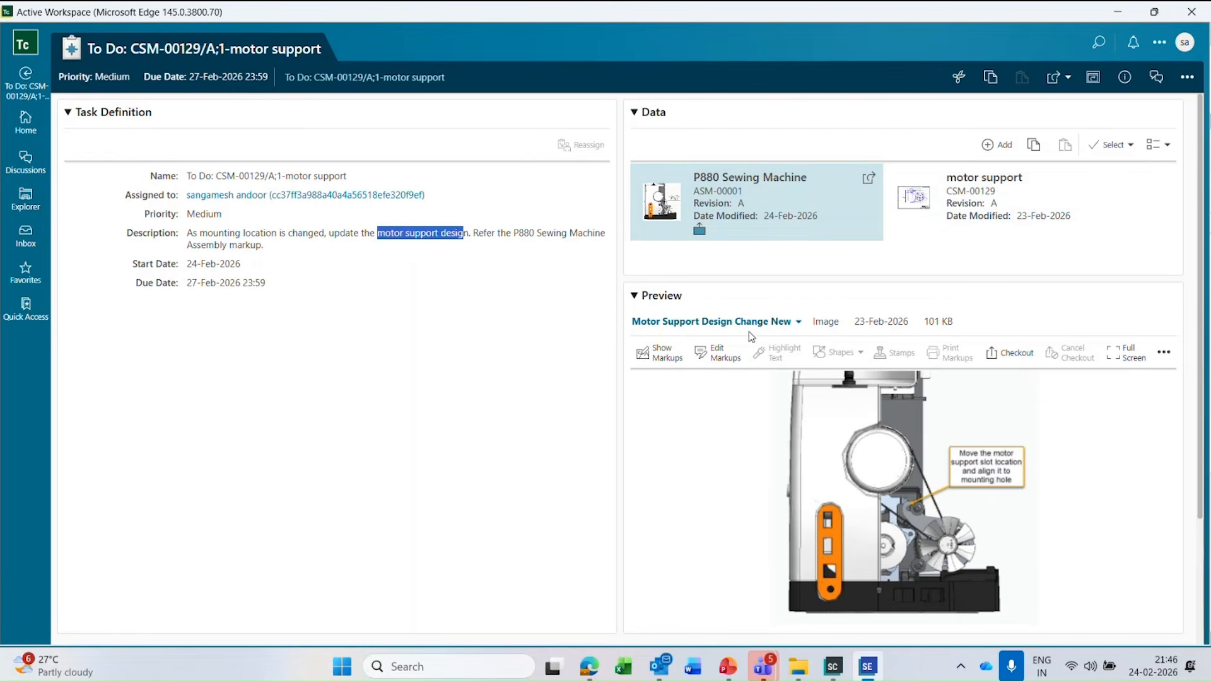
Open the P880 Sewing Machine from the task data and check its 3D and Details display options.
{"action": "left_click", "coordinate": [868, 178]}
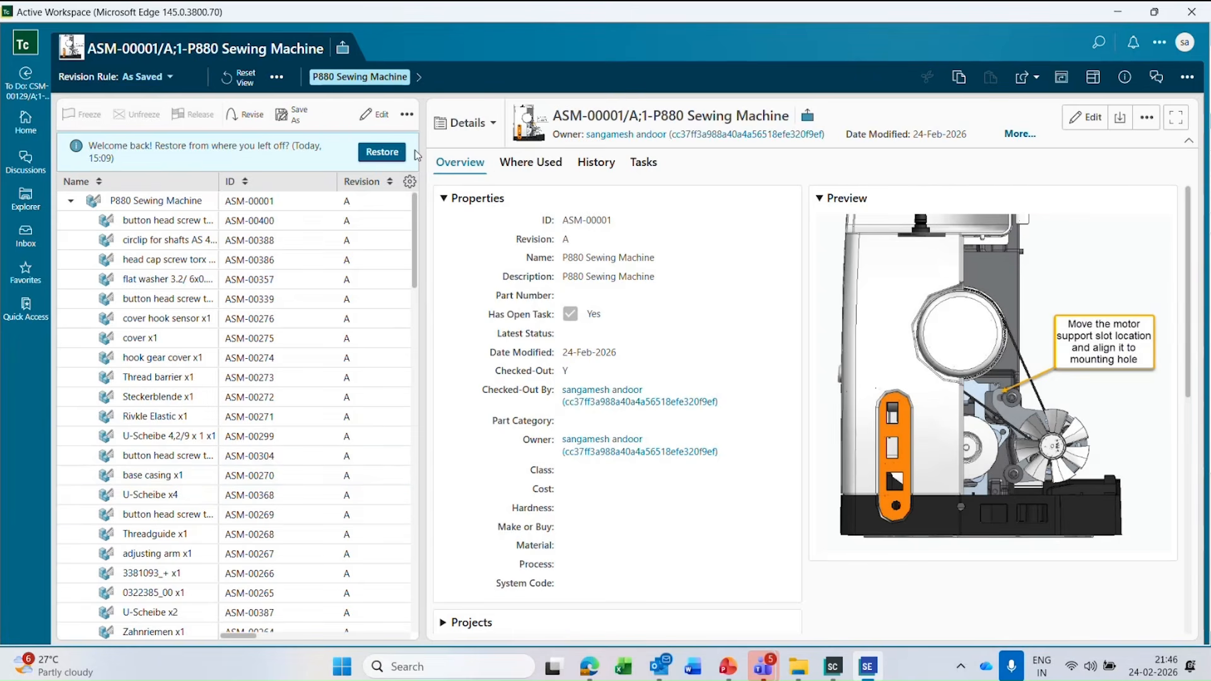
{"action": "left_click", "coordinate": [491, 125]}
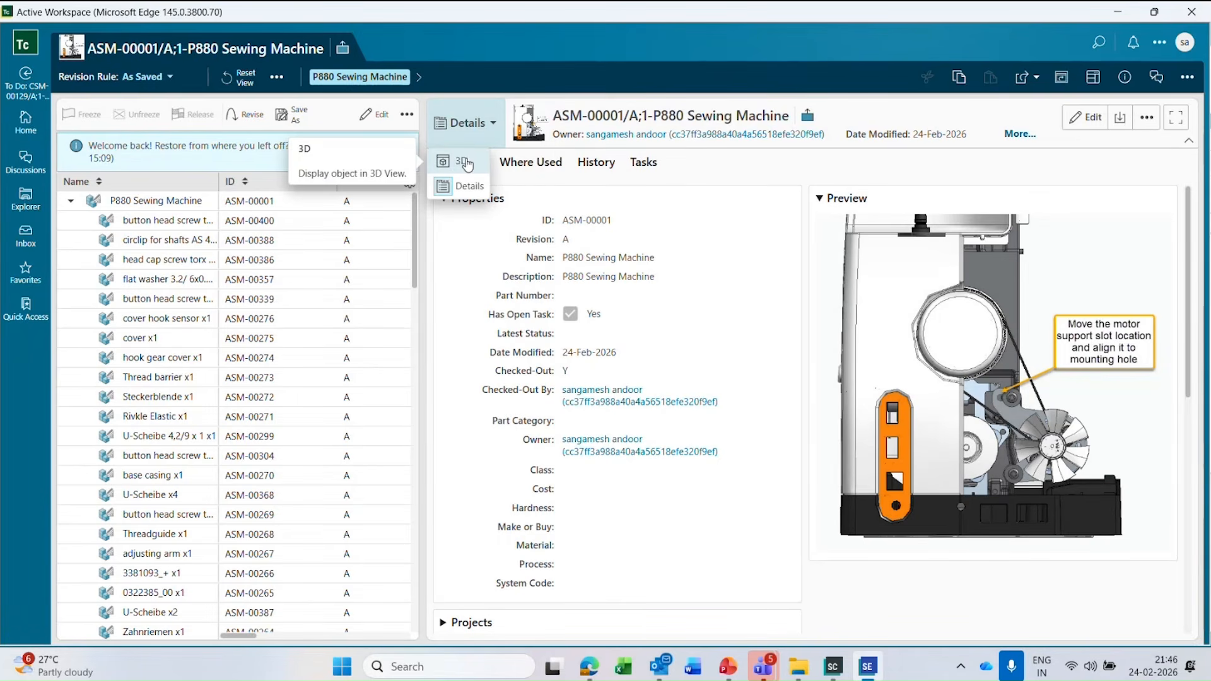
{"action": "left_click", "coordinate": [644, 202]}
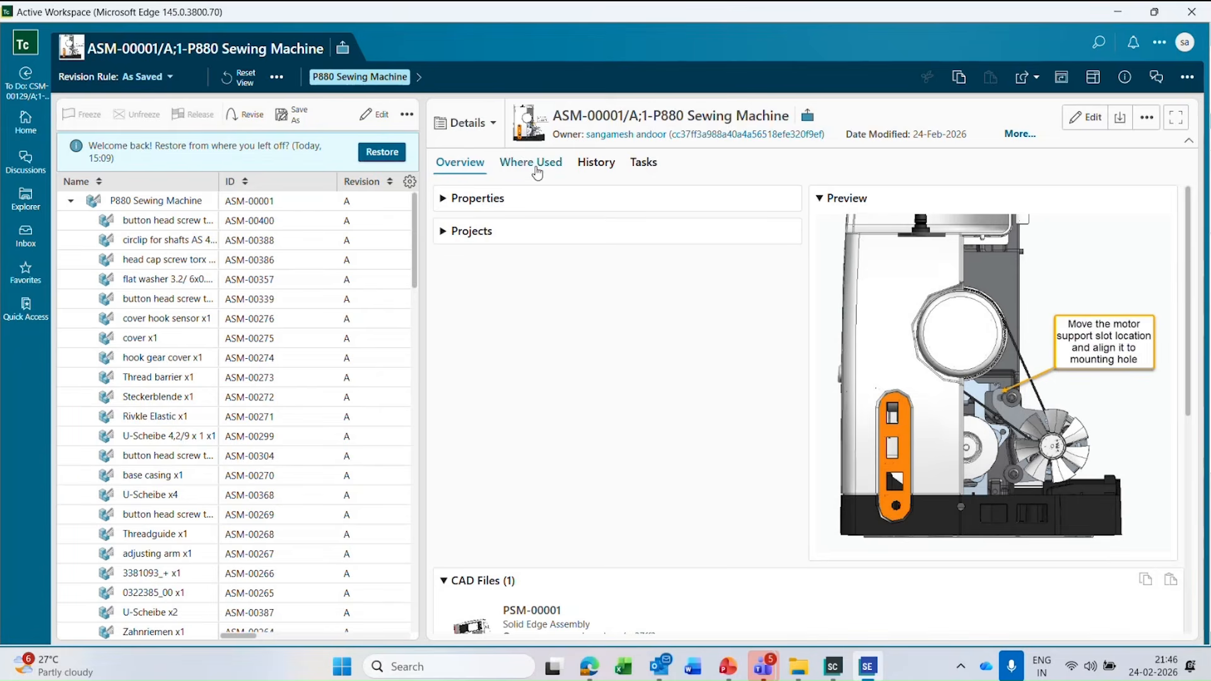
{"action": "left_click", "coordinate": [466, 123]}
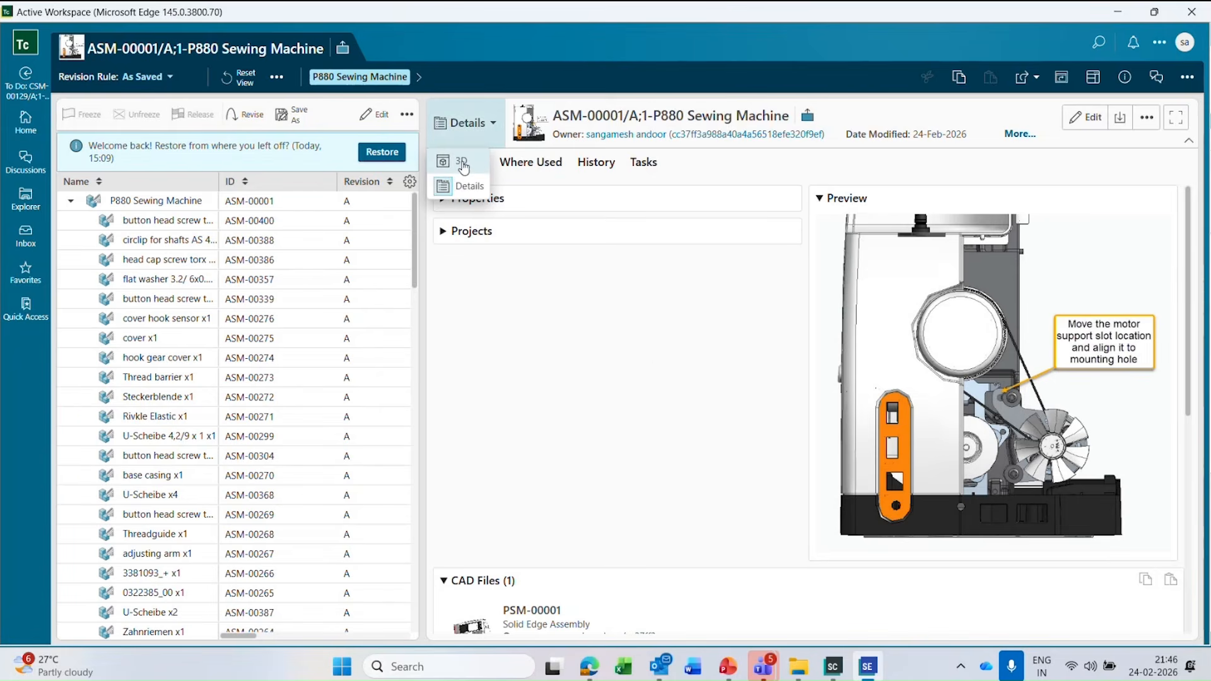
{"action": "left_click", "coordinate": [795, 367]}
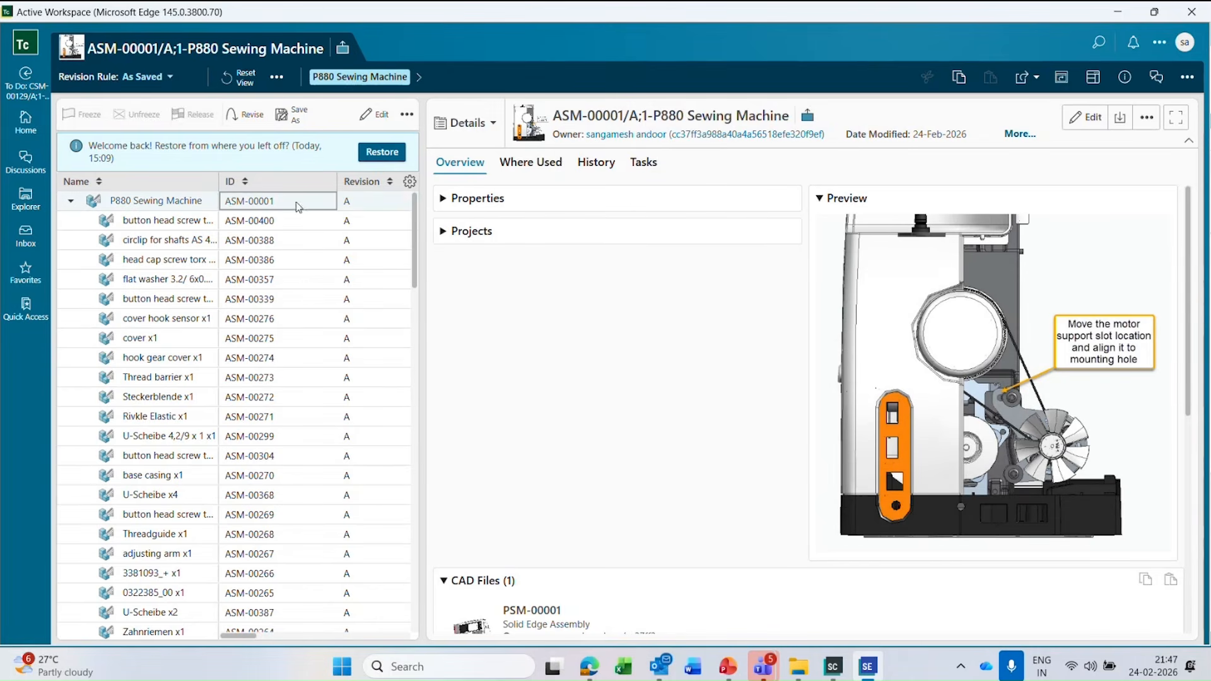
Select the P880 Sewing Machine in the structure and review the applications it can be opened in, including Solid Edge.
{"action": "left_click", "coordinate": [177, 201]}
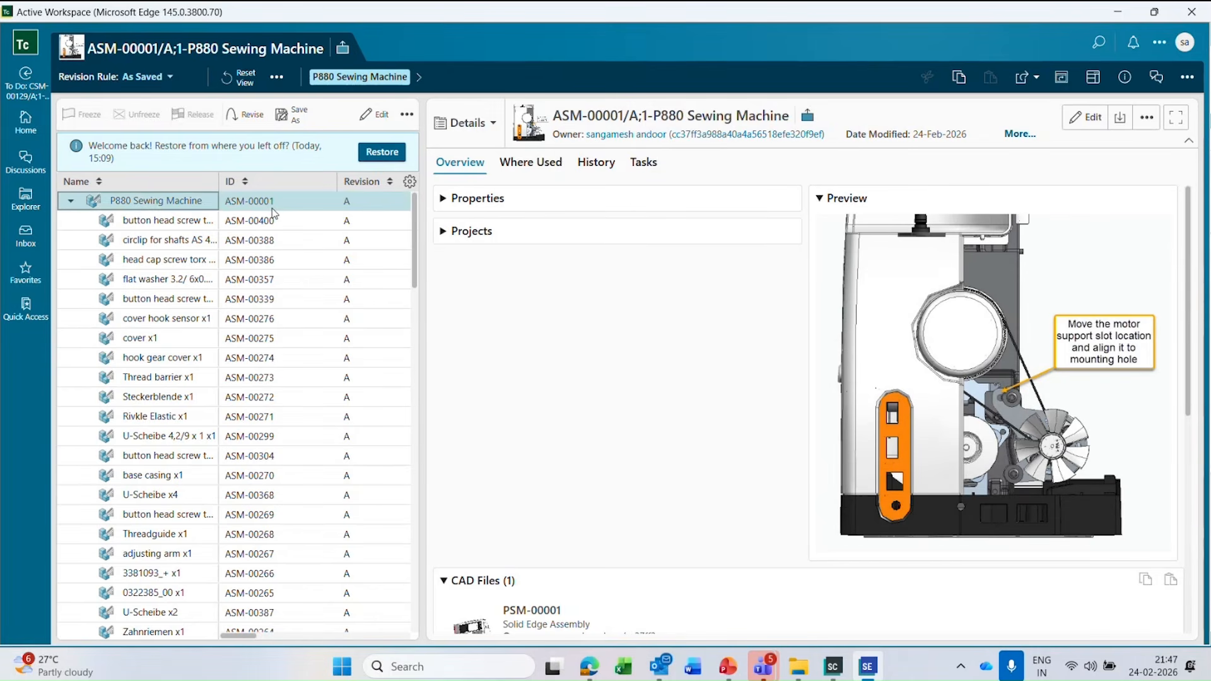
{"action": "left_click", "coordinate": [1035, 78]}
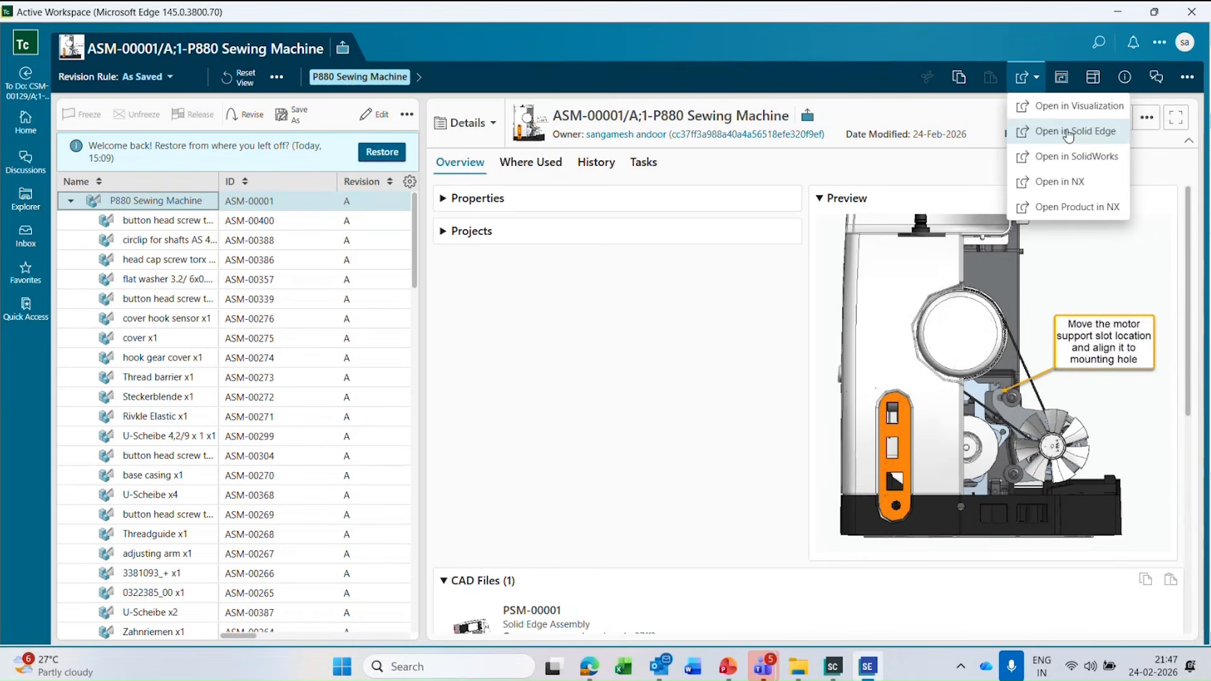
{"action": "left_click", "coordinate": [1054, 29]}
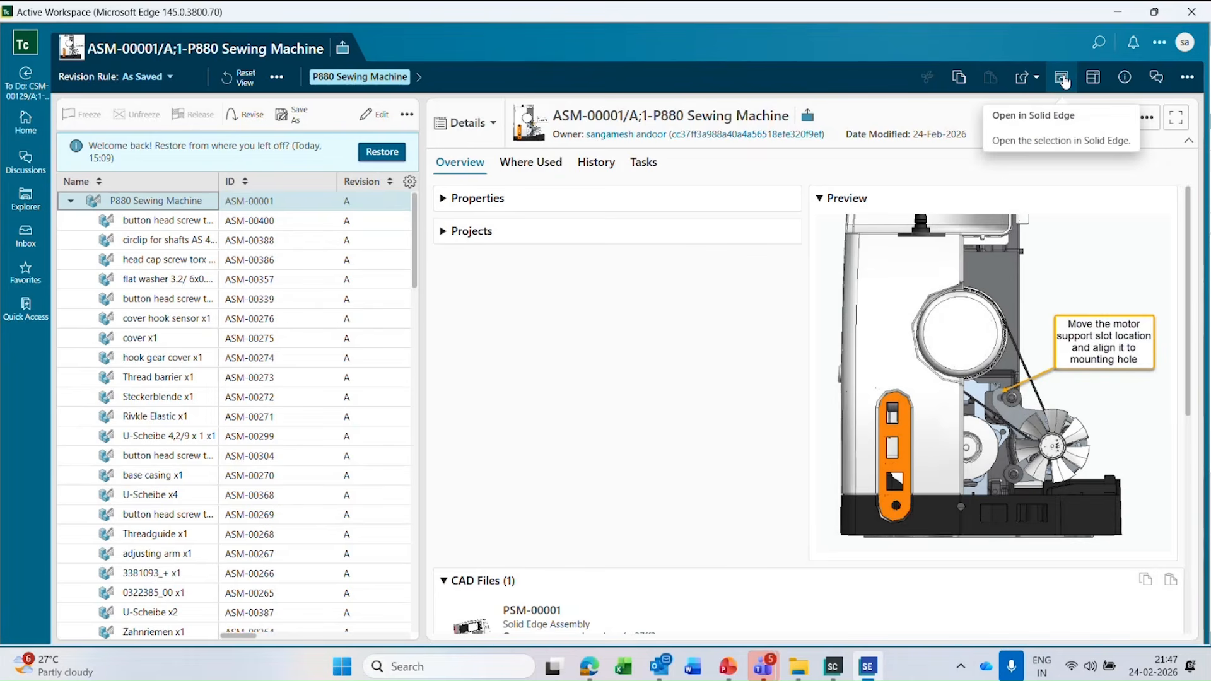
Restore the Active Workspace window to a smaller size, move it aside, and minimize it to return to the Solid Edge assembly.
{"action": "left_click", "coordinate": [1153, 13]}
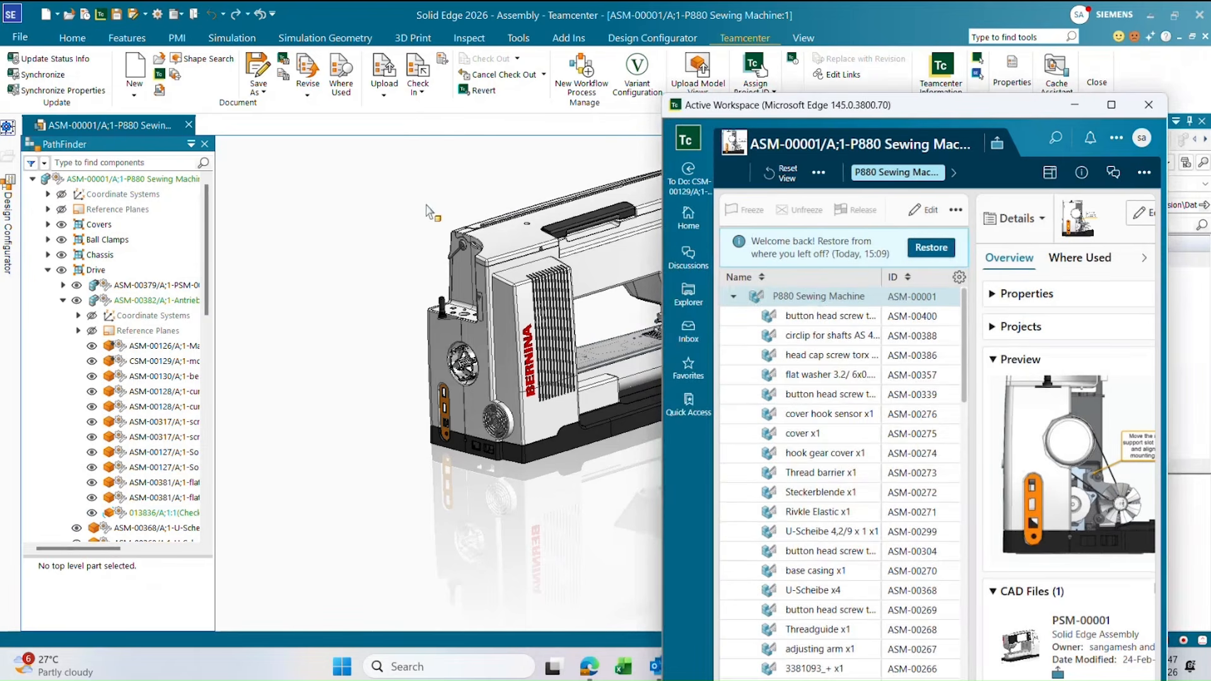
{"action": "left_click_drag", "start_coordinate": [1019, 105], "coordinate": [1061, 111]}
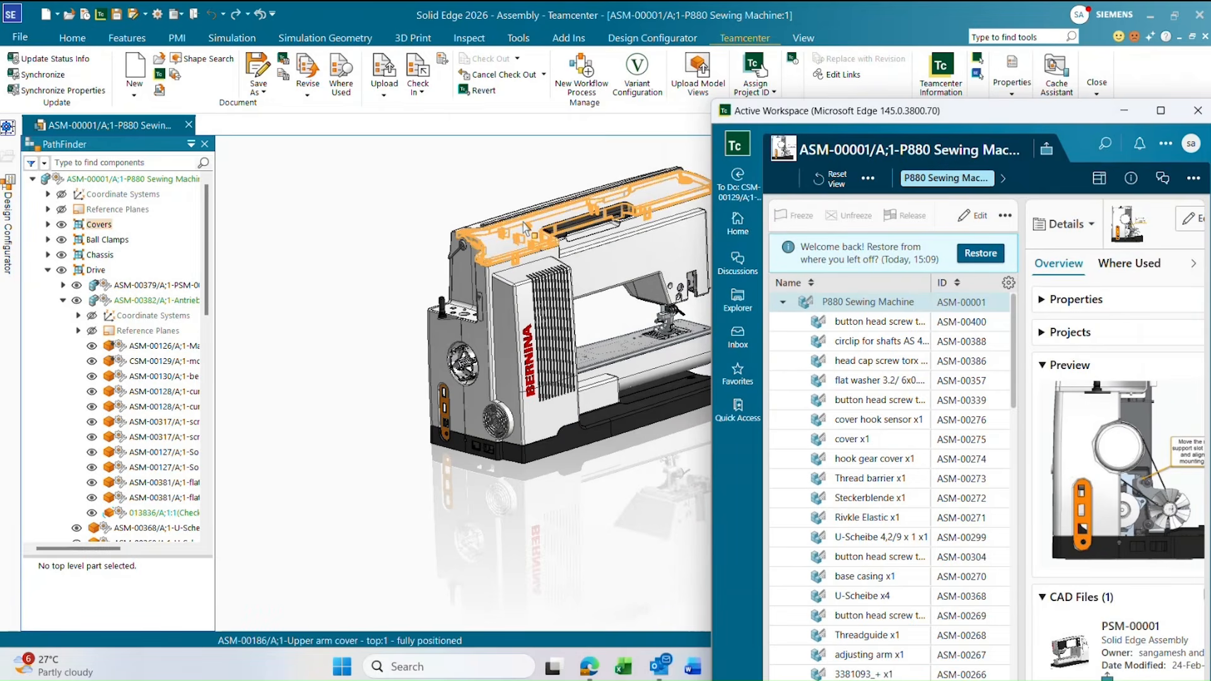
{"action": "left_click_drag", "start_coordinate": [867, 114], "coordinate": [899, 120]}
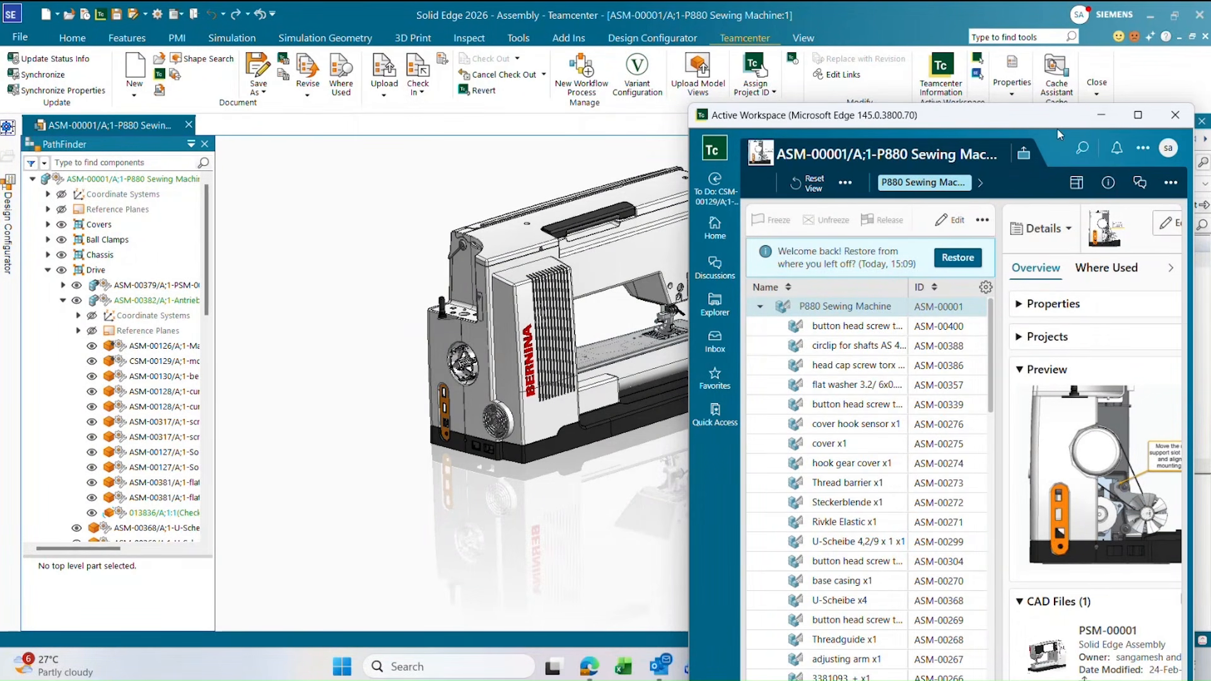
{"action": "left_click", "coordinate": [1105, 120]}
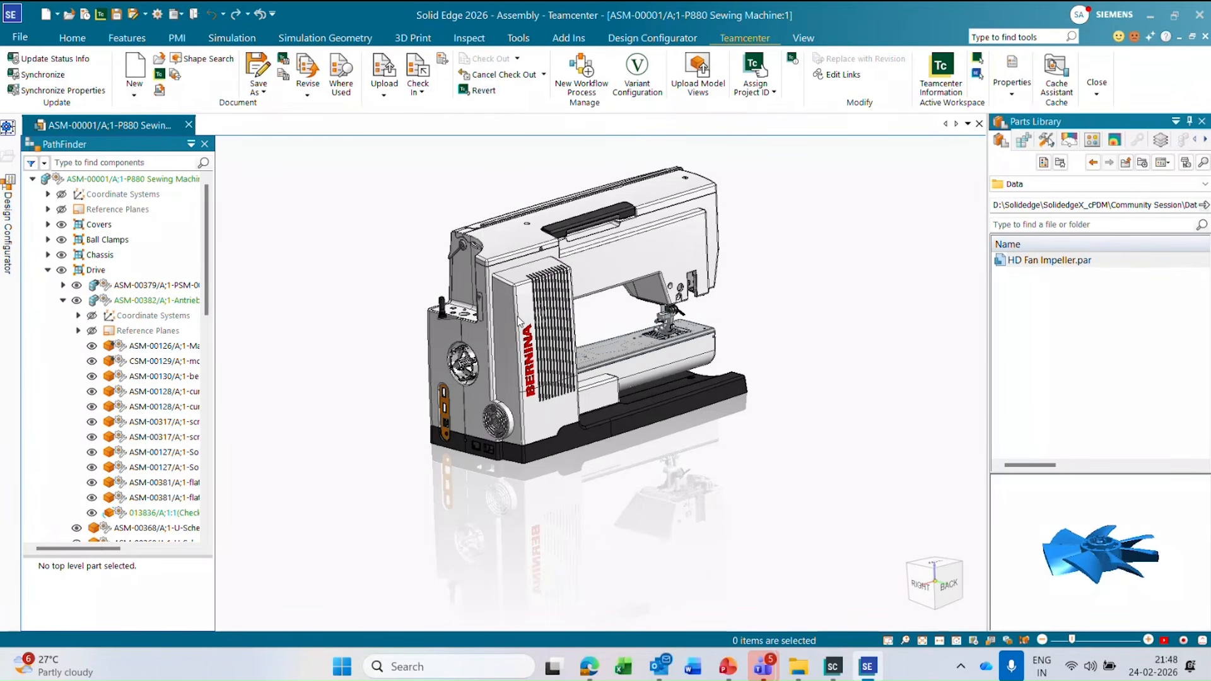
Hide the rear cover of the sewing machine assembly and open the motor support part CSM-00129 in its own window.
{"action": "mouse_move", "coordinate": [515, 329]}
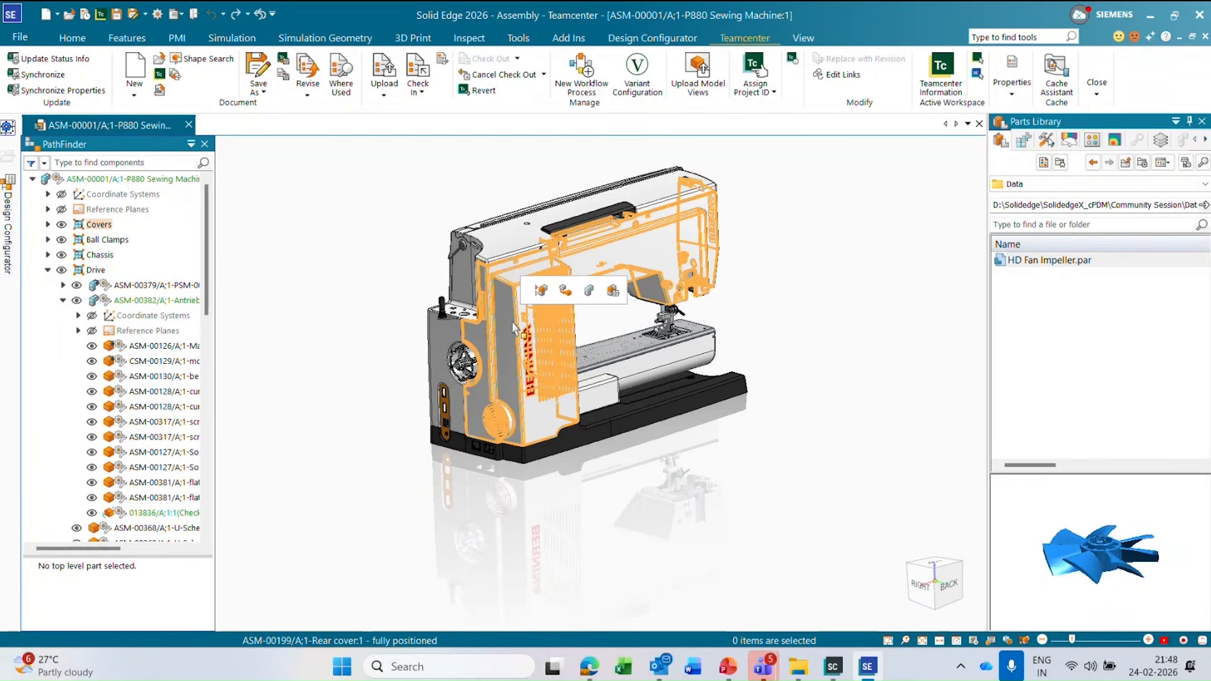
{"action": "left_click", "coordinate": [514, 329]}
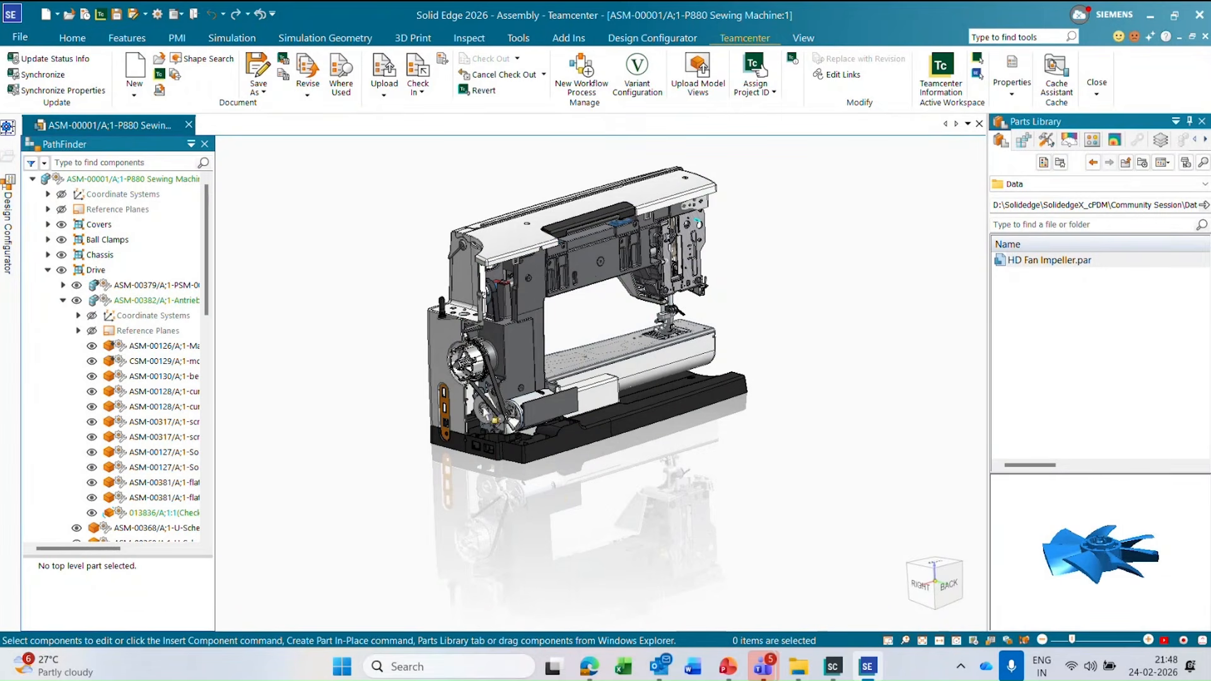
{"action": "scroll", "coordinate": [489, 416], "scroll_direction": "up", "scroll_amount": 5}
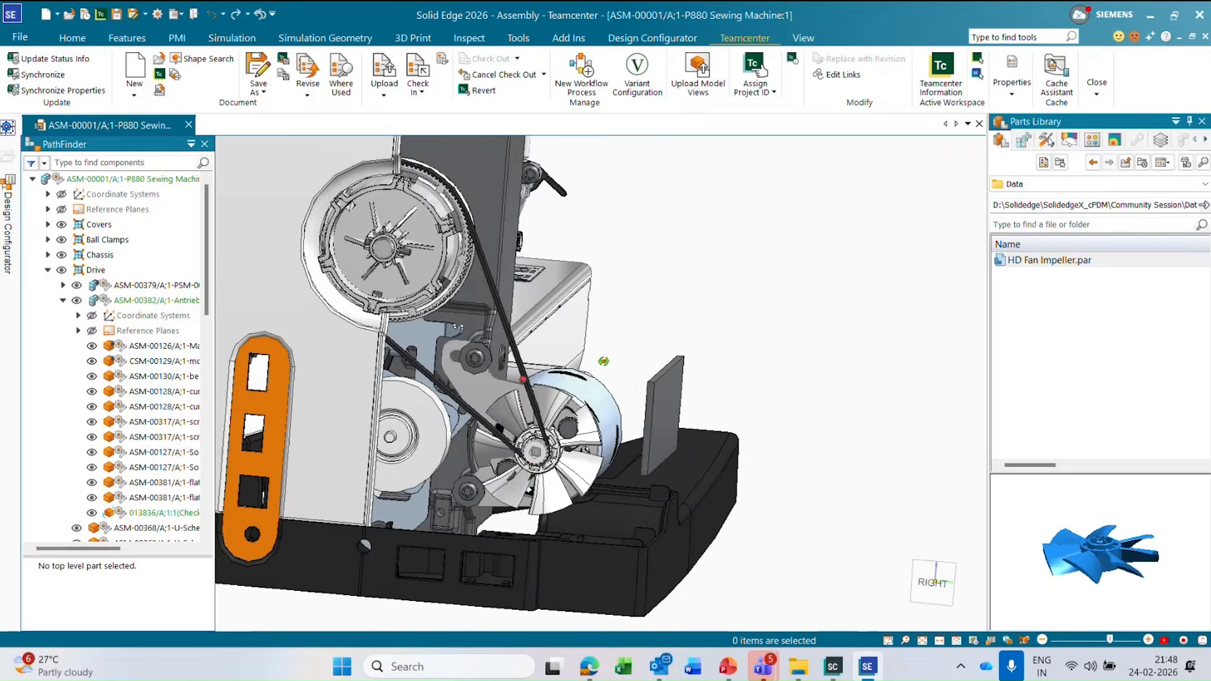
{"action": "scroll", "coordinate": [492, 369], "scroll_direction": "up", "scroll_amount": 3}
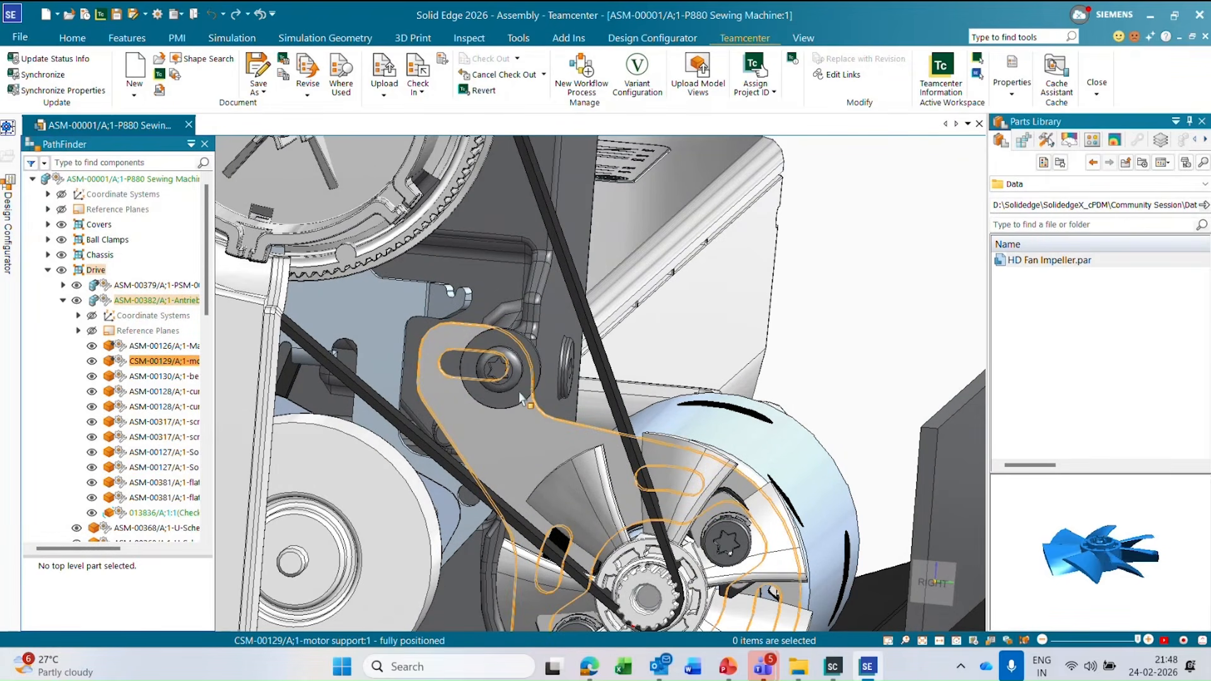
{"action": "scroll", "coordinate": [550, 343], "scroll_direction": "down", "scroll_amount": 5}
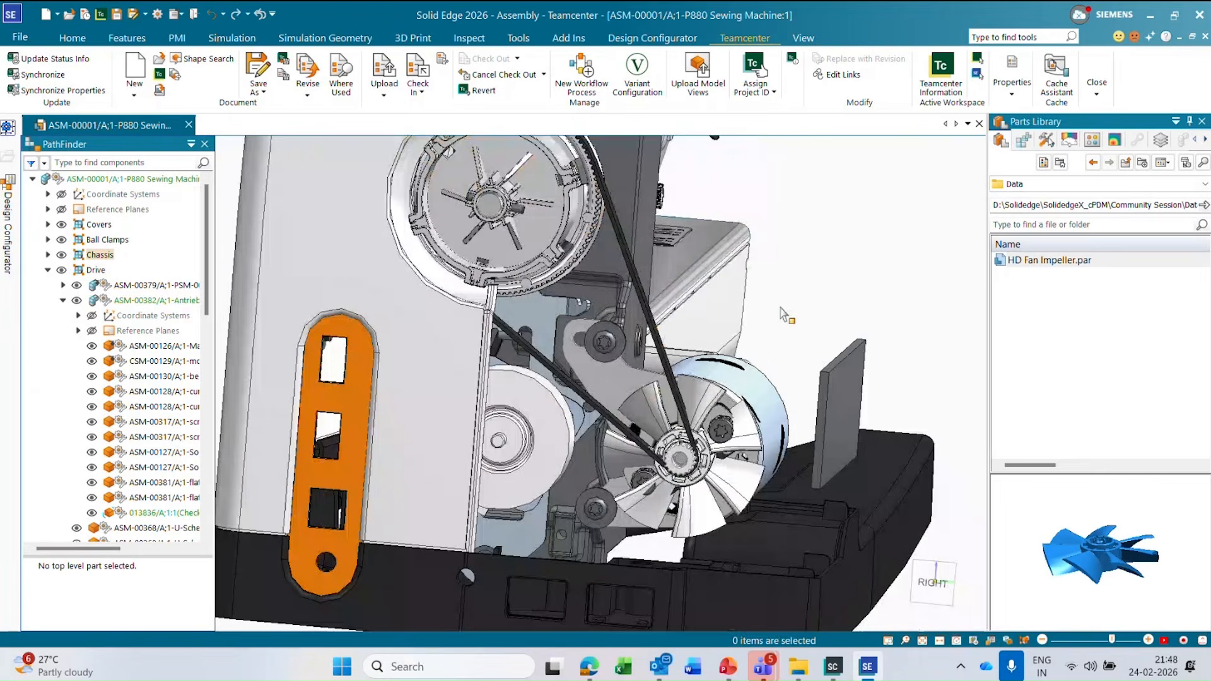
{"action": "scroll", "coordinate": [598, 405], "scroll_direction": "down", "scroll_amount": 3}
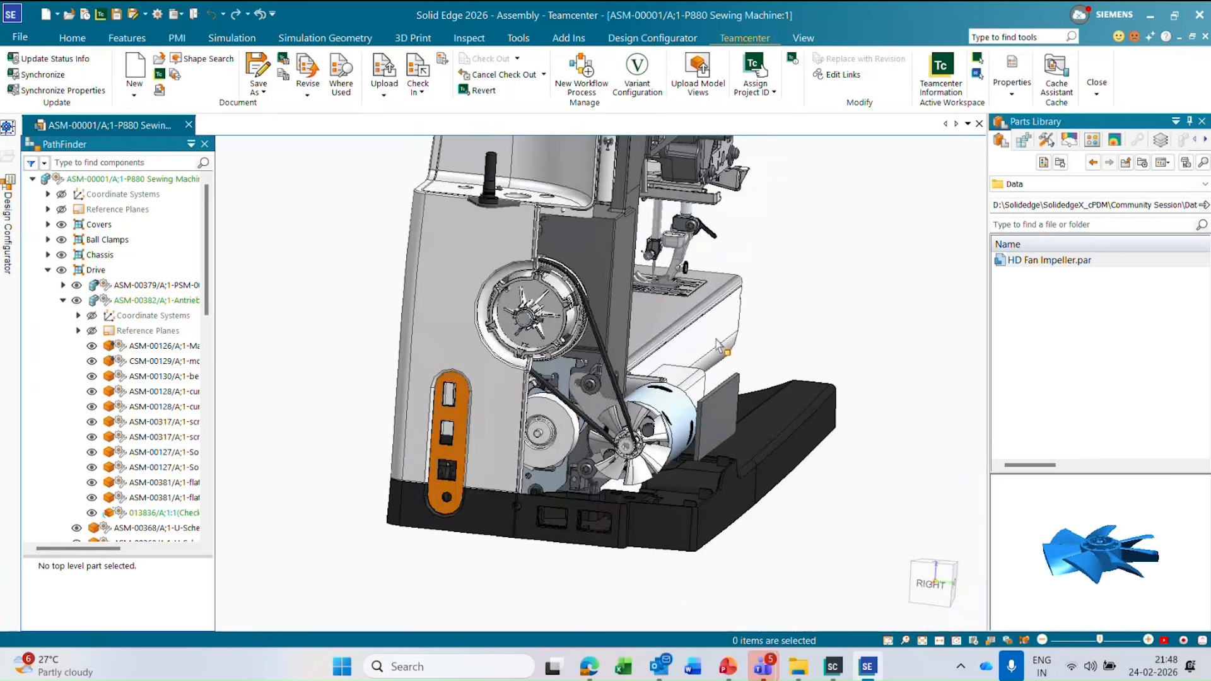
{"action": "left_click", "coordinate": [599, 405]}
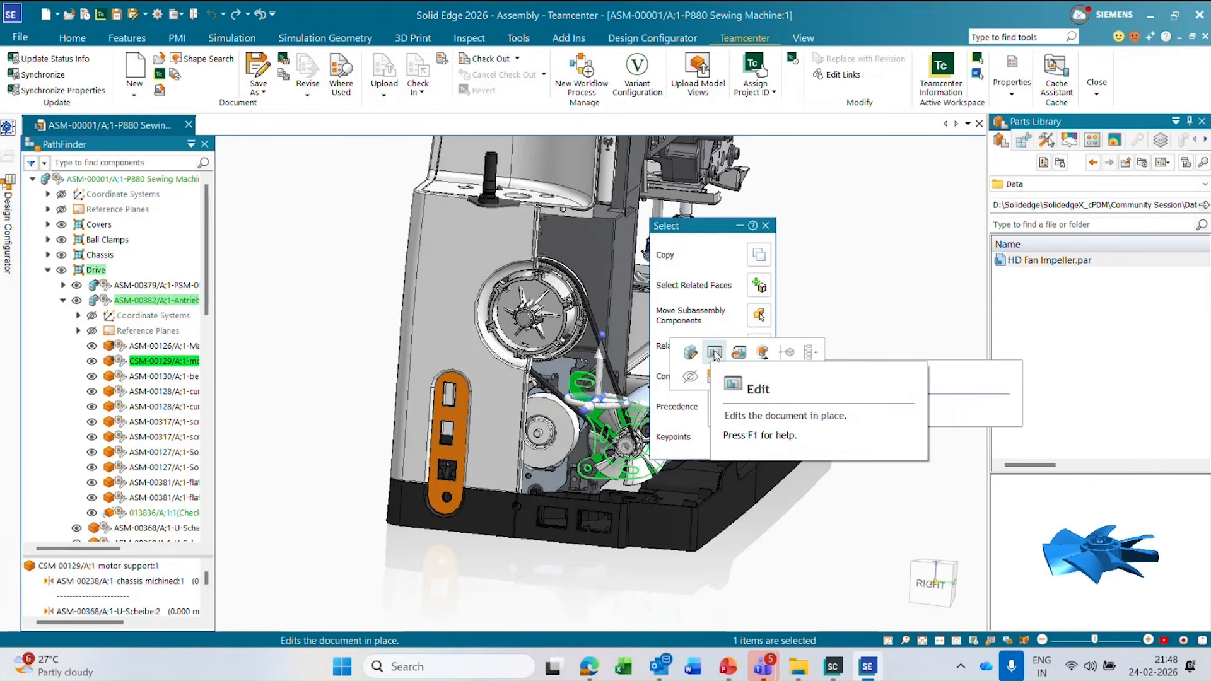
{"action": "left_click", "coordinate": [761, 352]}
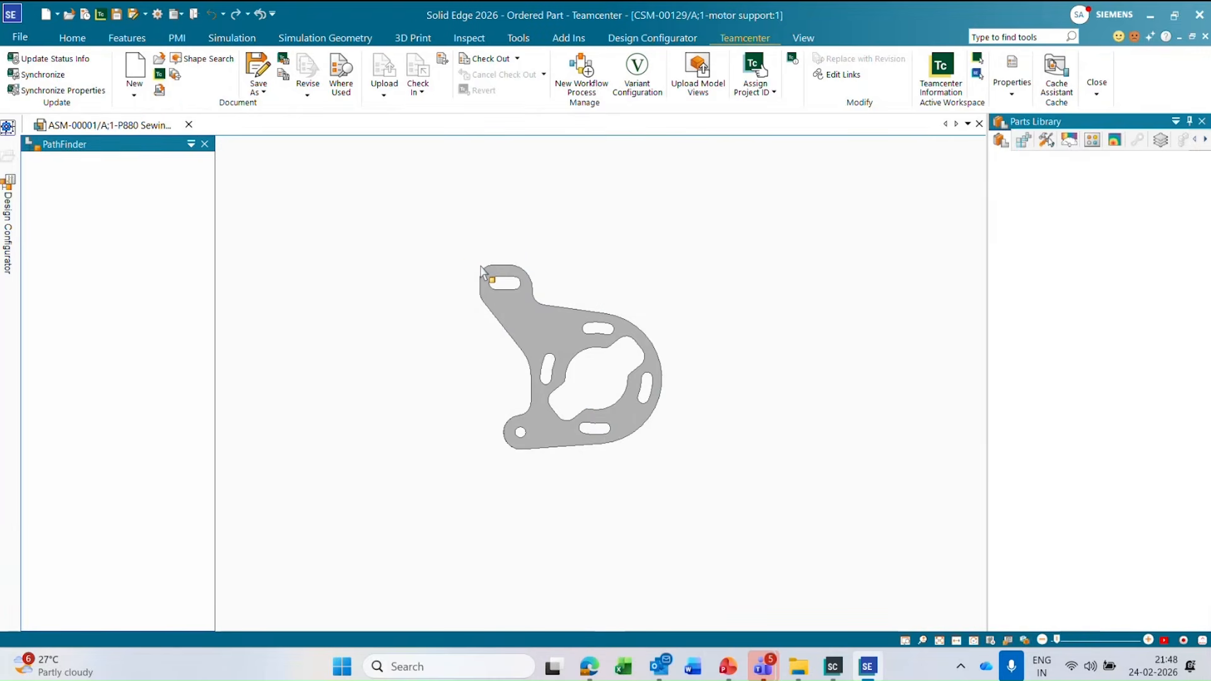
Move the faces of the motor support's upper end, including its slot, 5 mm horizontally toward the large motor opening.
{"action": "left_click_drag", "start_coordinate": [456, 250], "coordinate": [536, 303]}
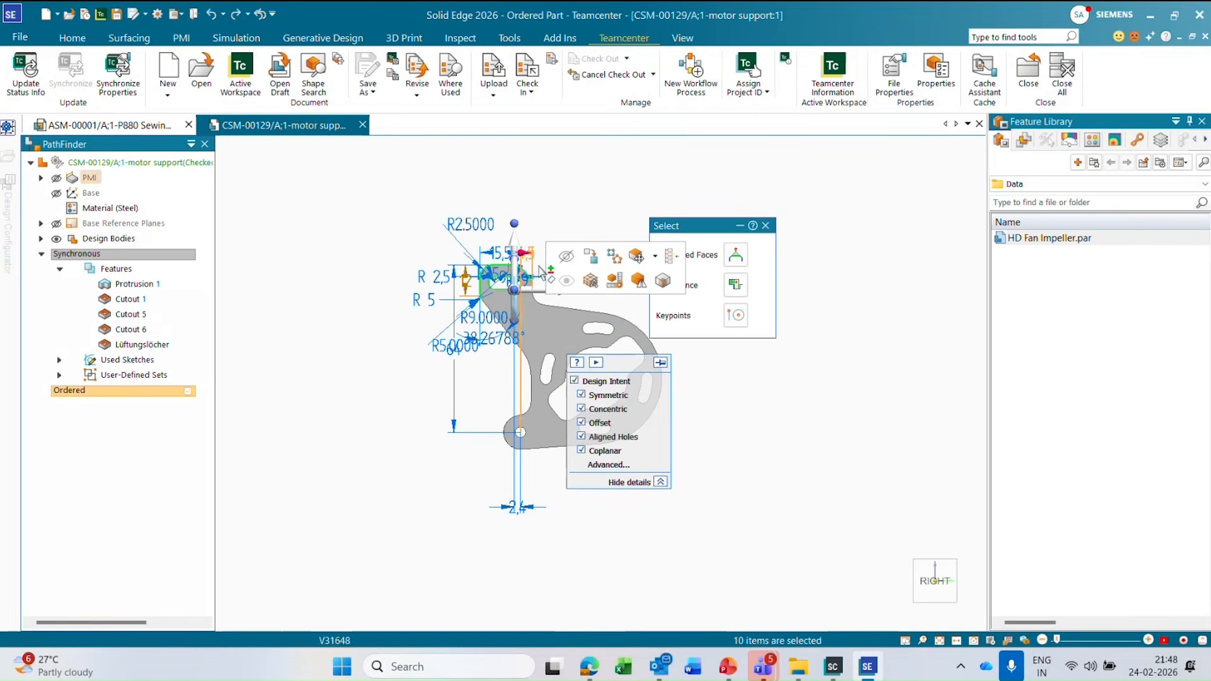
{"action": "scroll", "coordinate": [555, 277], "scroll_direction": "up", "scroll_amount": 4}
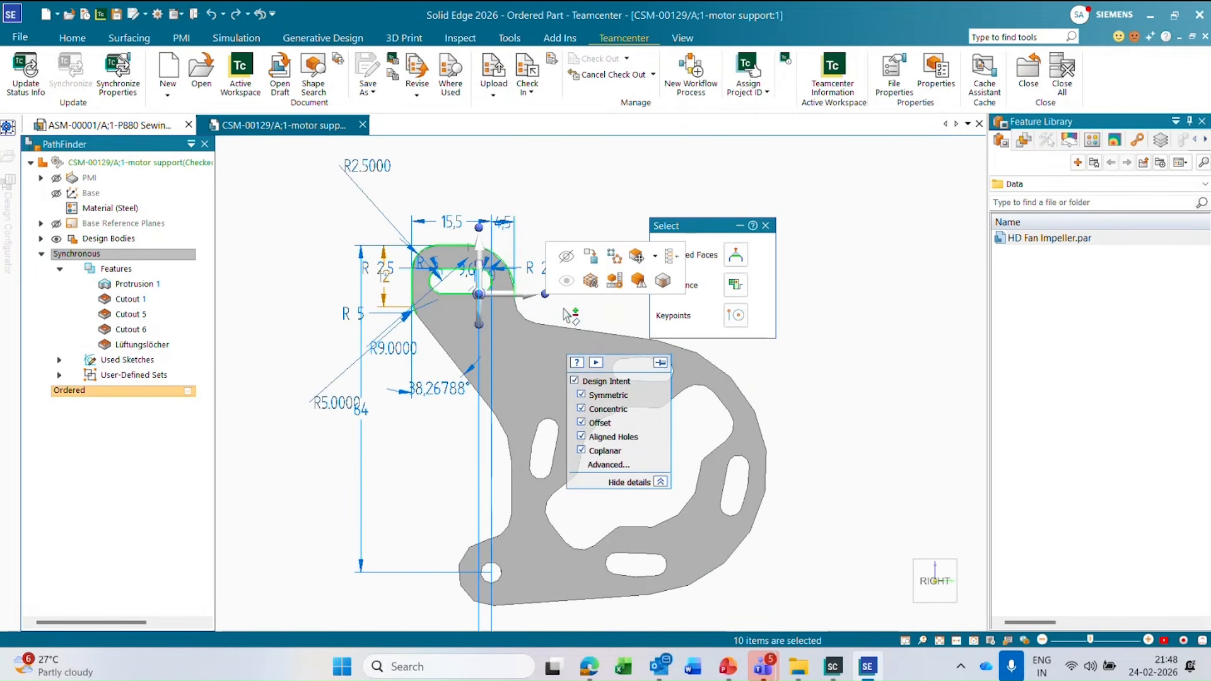
{"action": "left_click", "coordinate": [530, 295]}
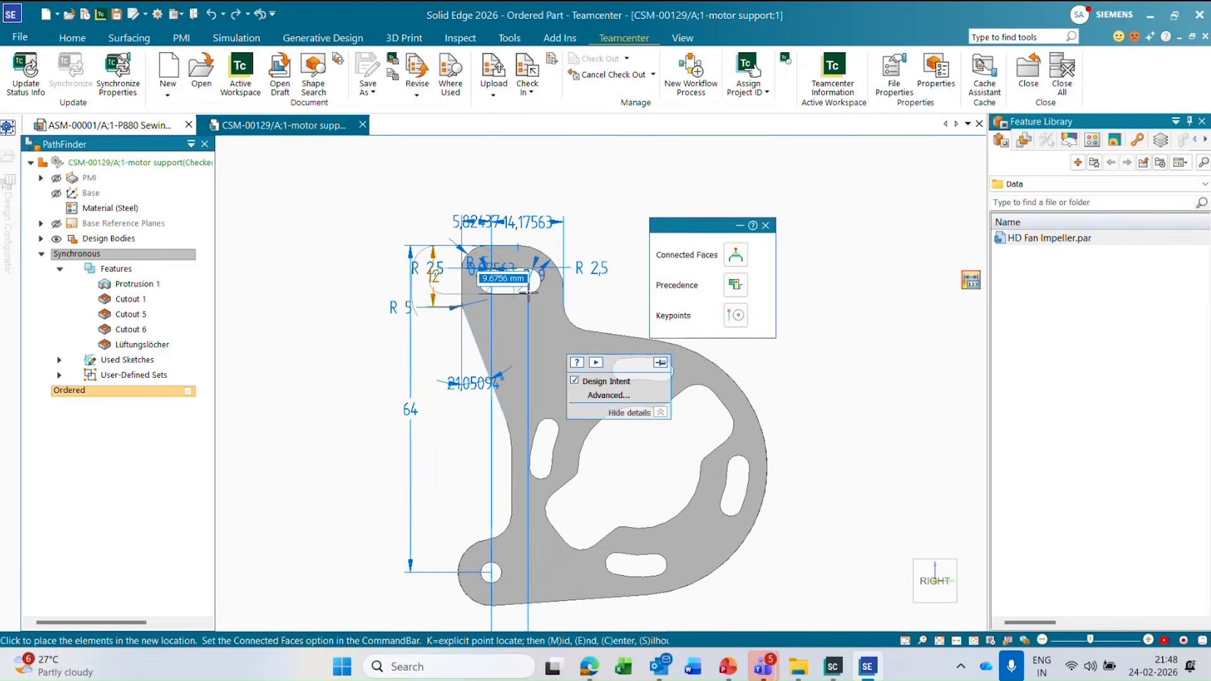
{"action": "type", "text": "5"}
{"action": "key", "text": "Return"}
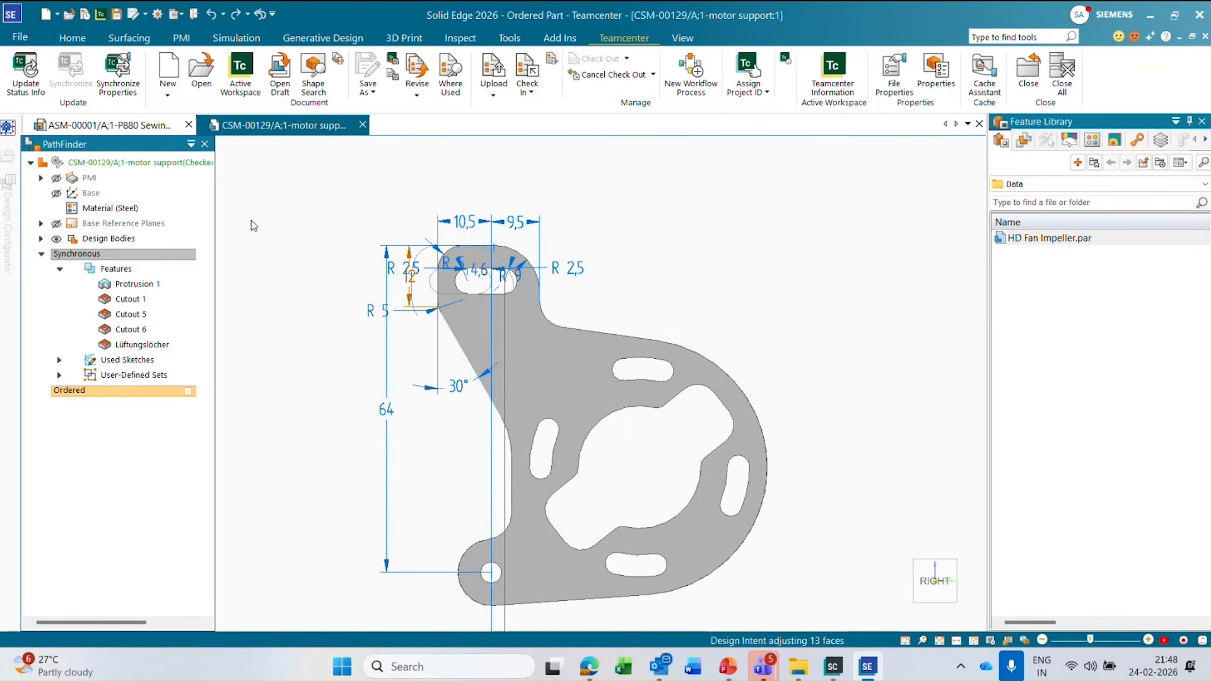
Inspect the motor support in the P880 Sewing Machine assembly, and return to the CSM-00129 part window.
{"action": "left_click", "coordinate": [137, 126]}
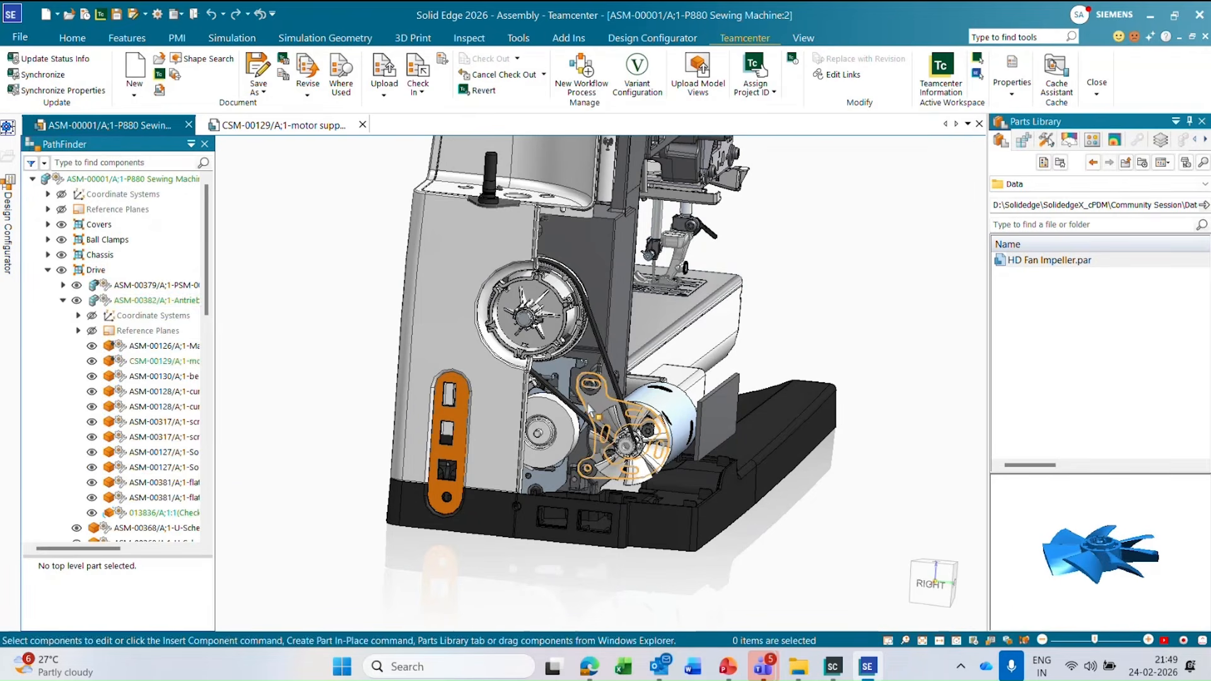
{"action": "scroll", "coordinate": [587, 403], "scroll_direction": "up", "scroll_amount": 3}
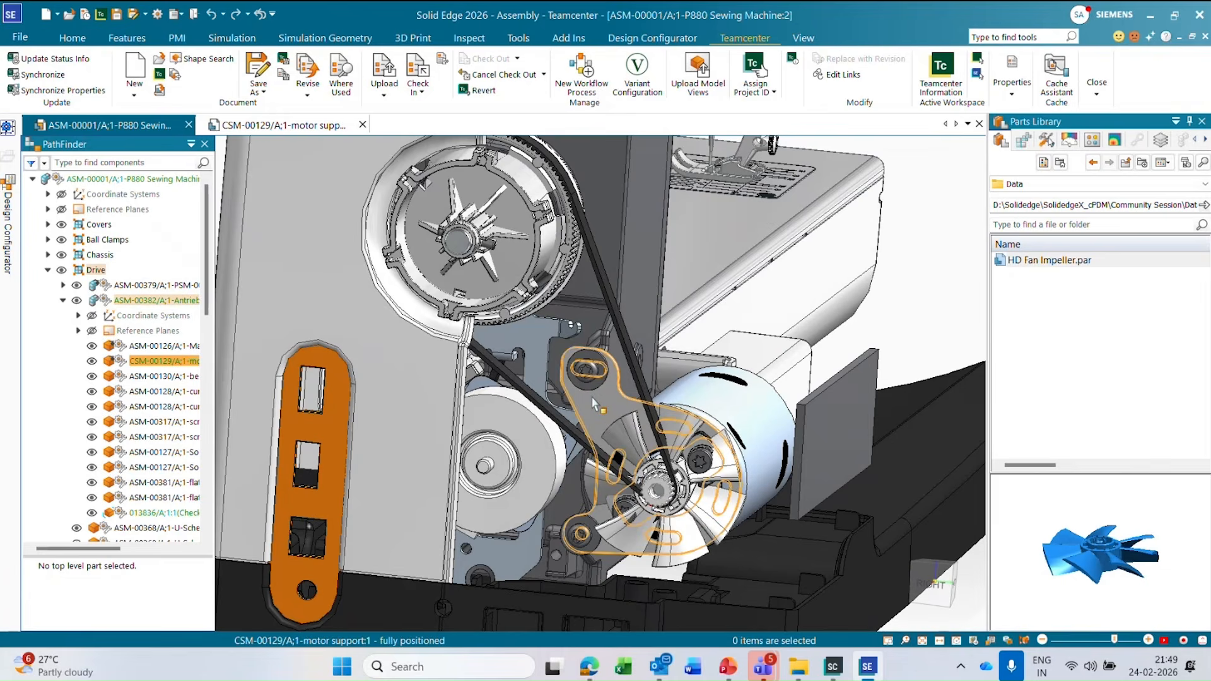
{"action": "scroll", "coordinate": [596, 388], "scroll_direction": "down", "scroll_amount": 4}
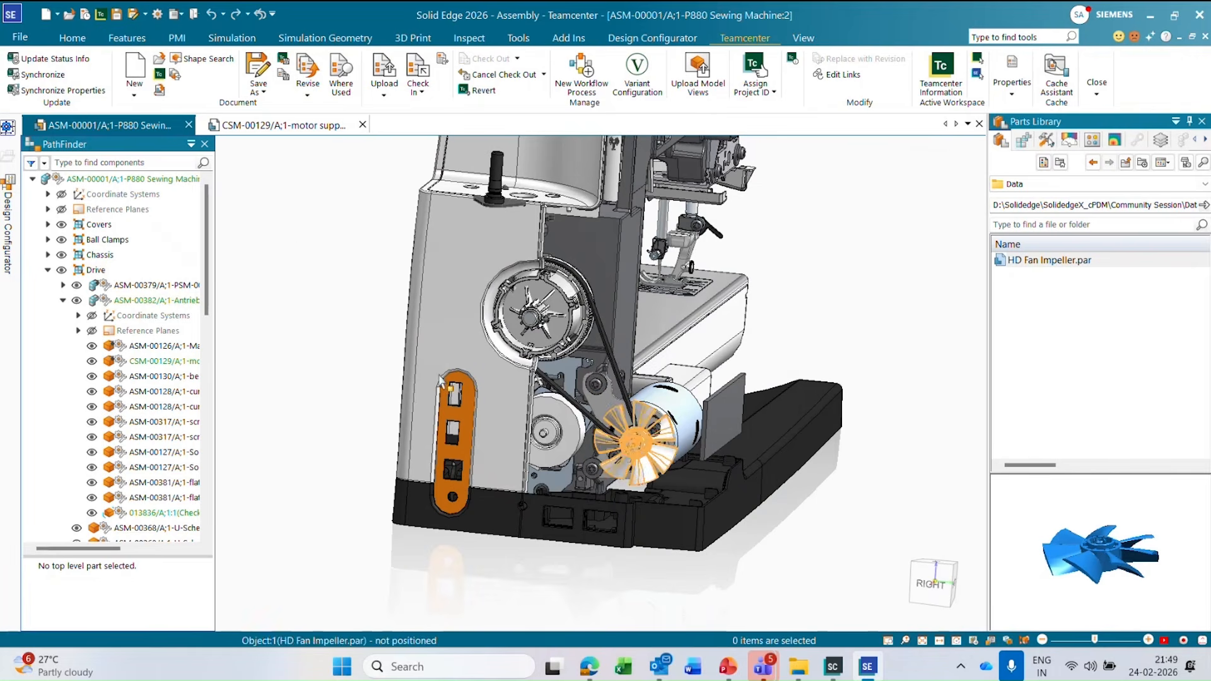
{"action": "left_click", "coordinate": [301, 126]}
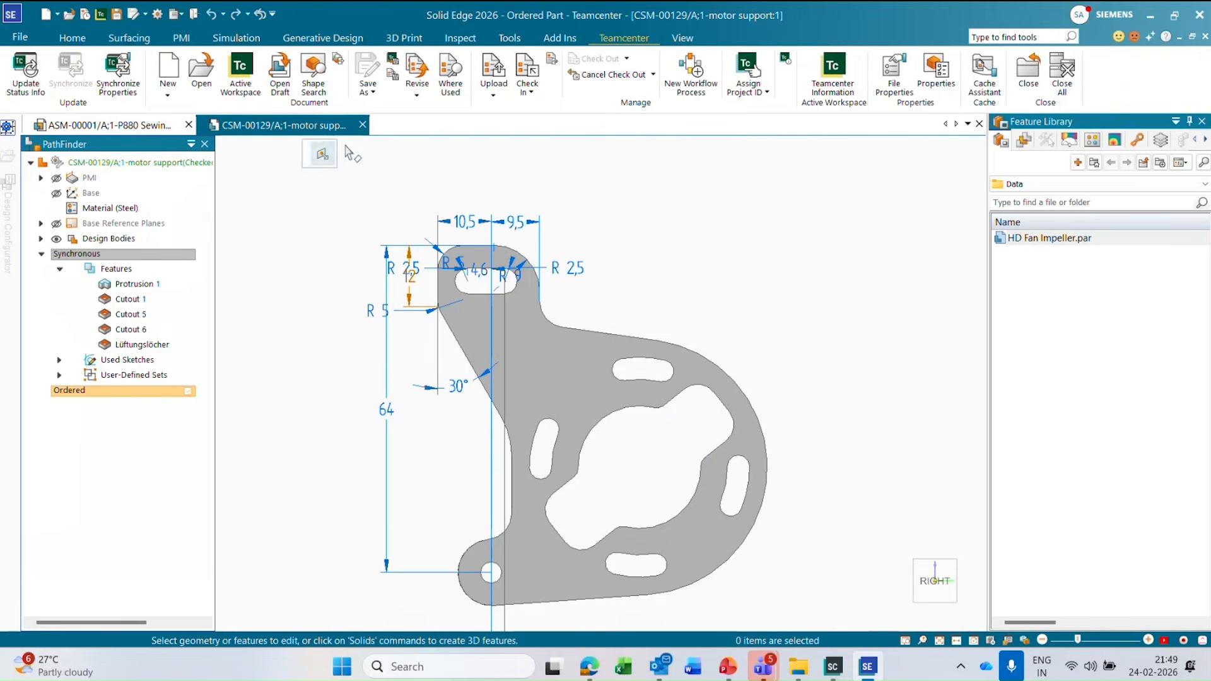
Open the draft of the motor support, update its drawing views, and dismiss the dimension change report.
{"action": "left_click", "coordinate": [284, 65]}
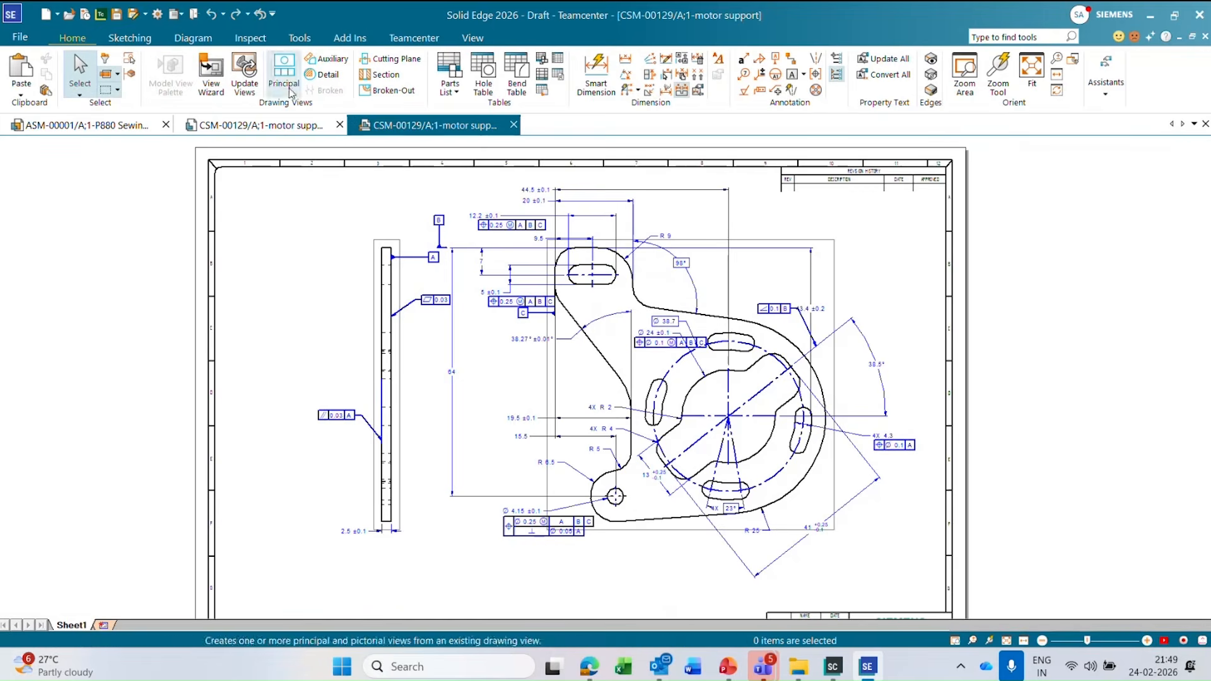
{"action": "left_click", "coordinate": [261, 84]}
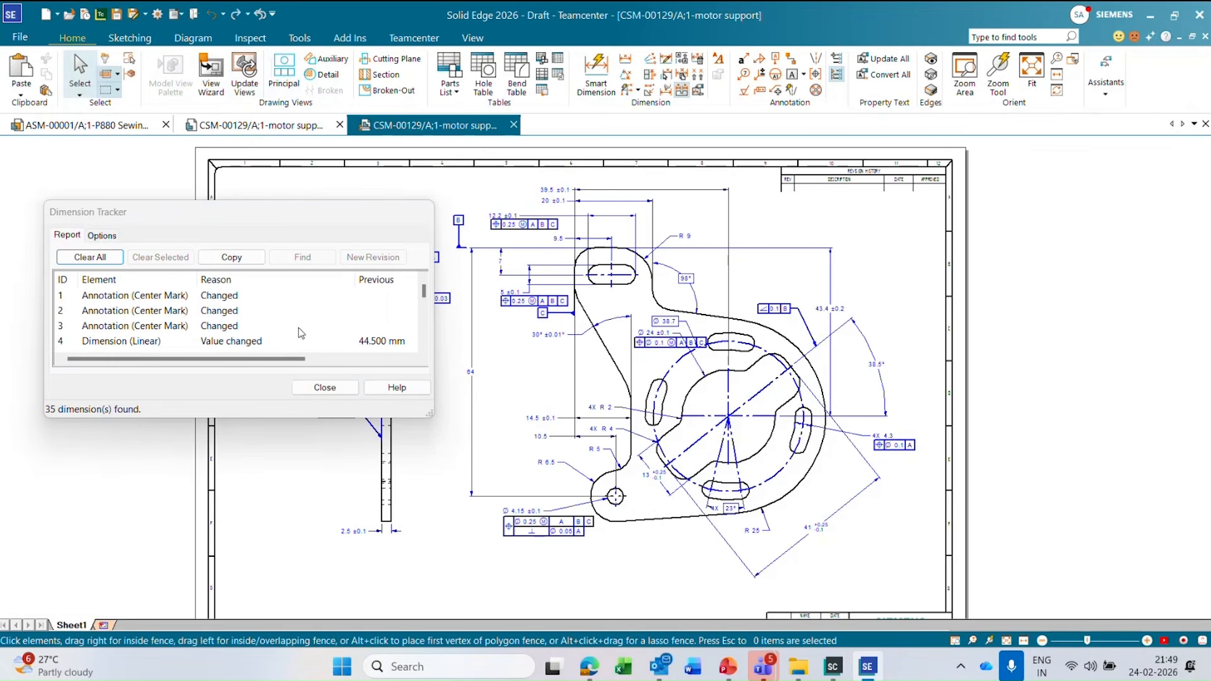
{"action": "left_click", "coordinate": [340, 389]}
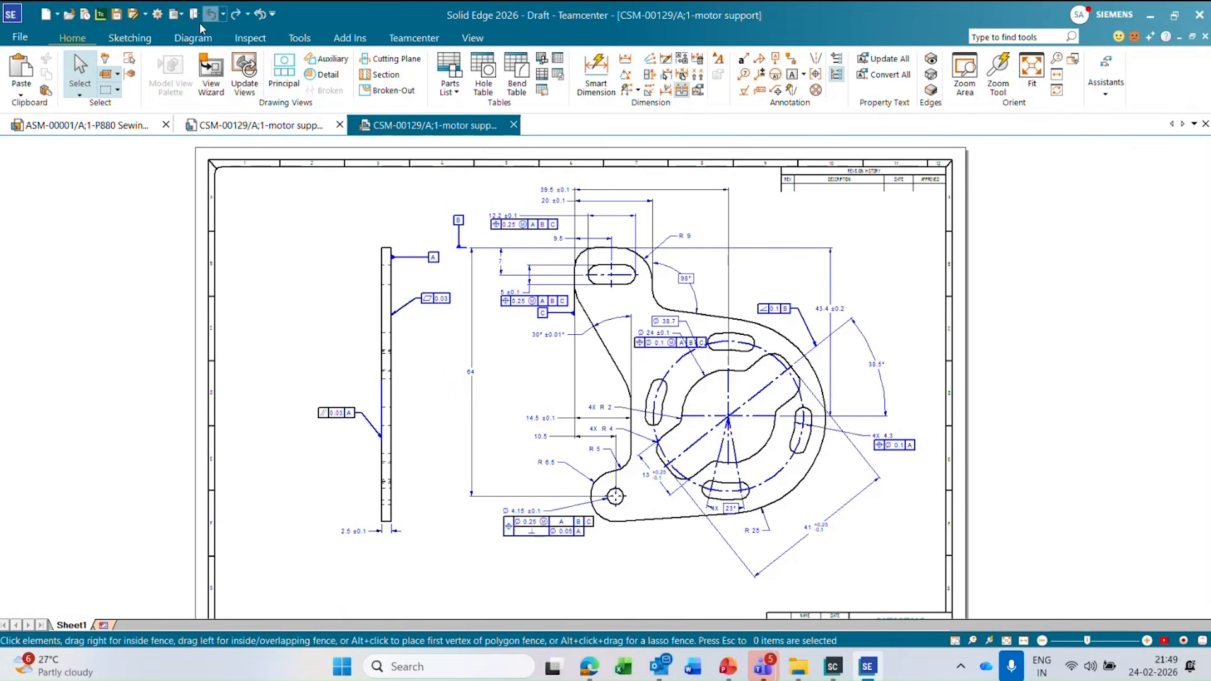
Check in the motor support draft CSM-00129 to Teamcenter, saving its changes and performing the upload actions.
{"action": "left_click", "coordinate": [414, 38]}
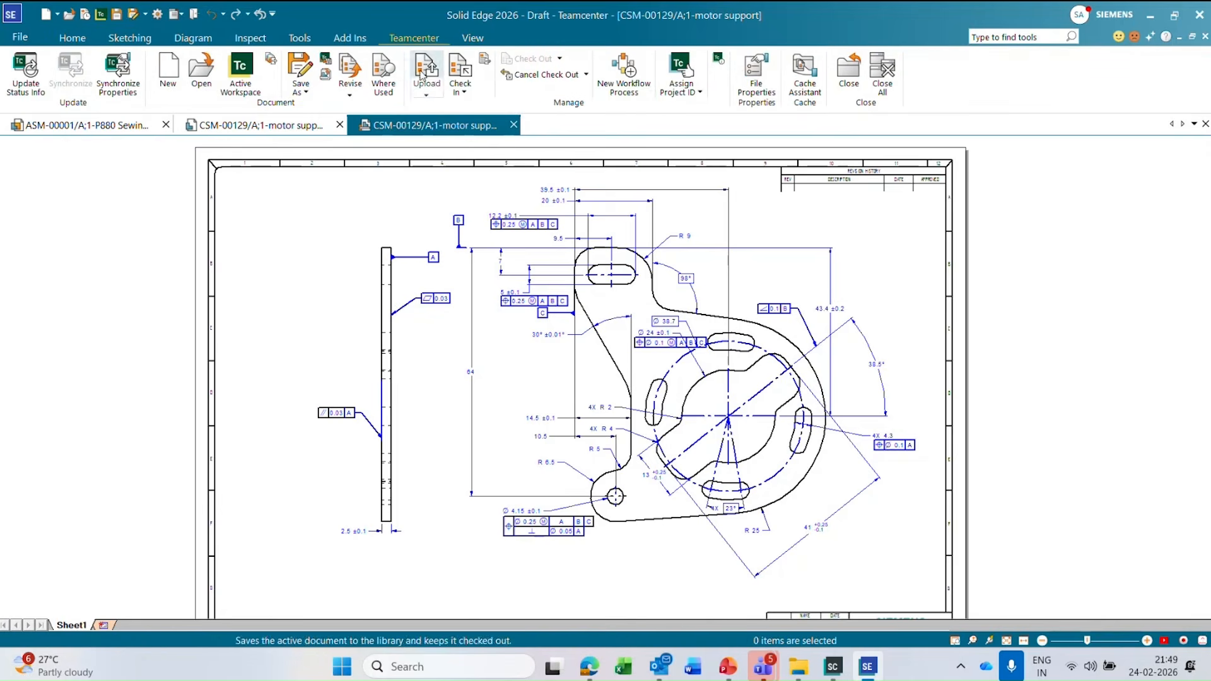
{"action": "left_click", "coordinate": [469, 80]}
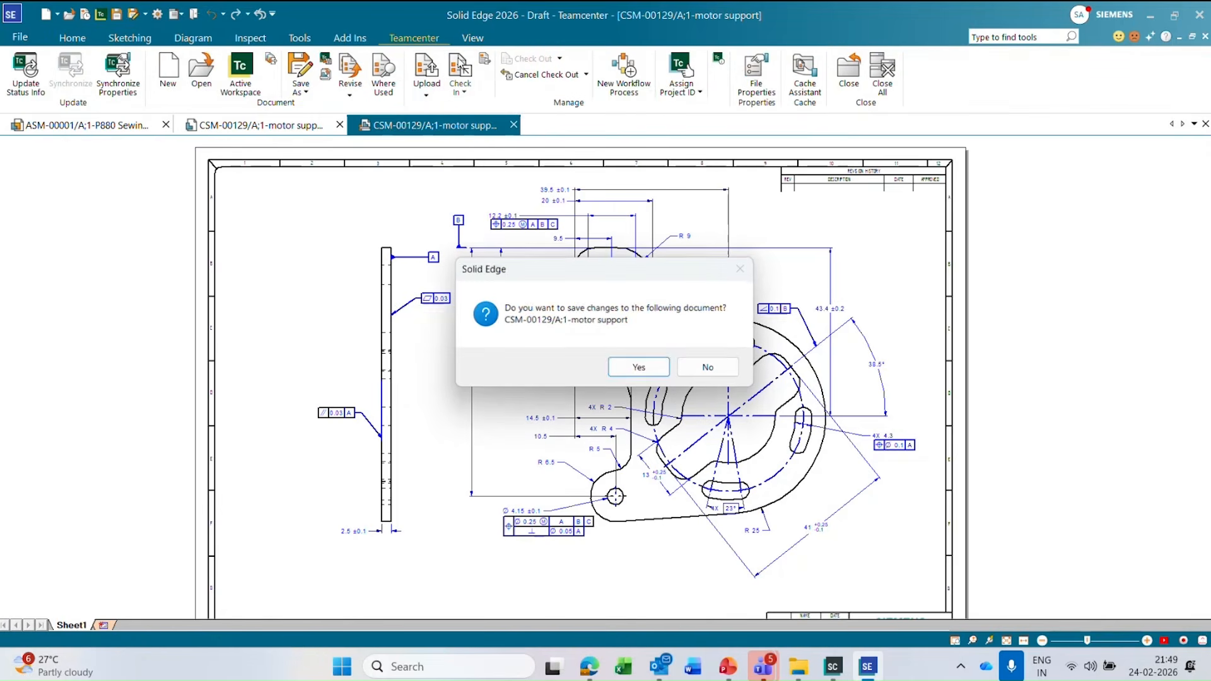
{"action": "left_click", "coordinate": [639, 367]}
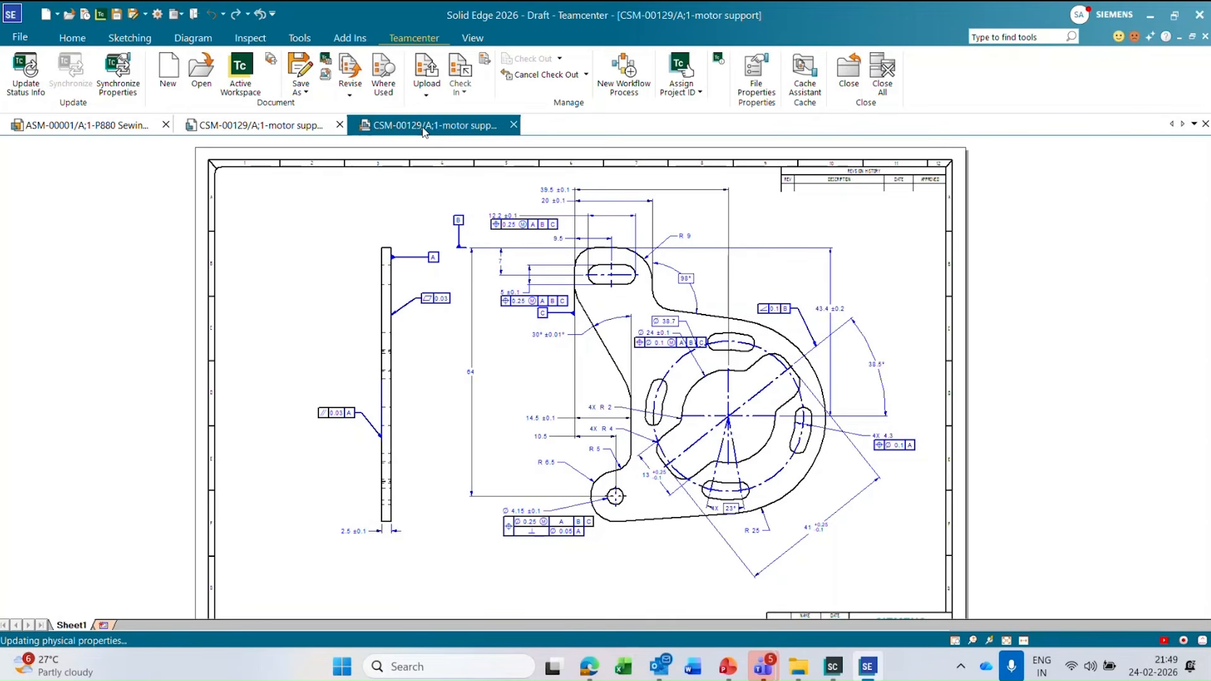
{"action": "left_click", "coordinate": [291, 126]}
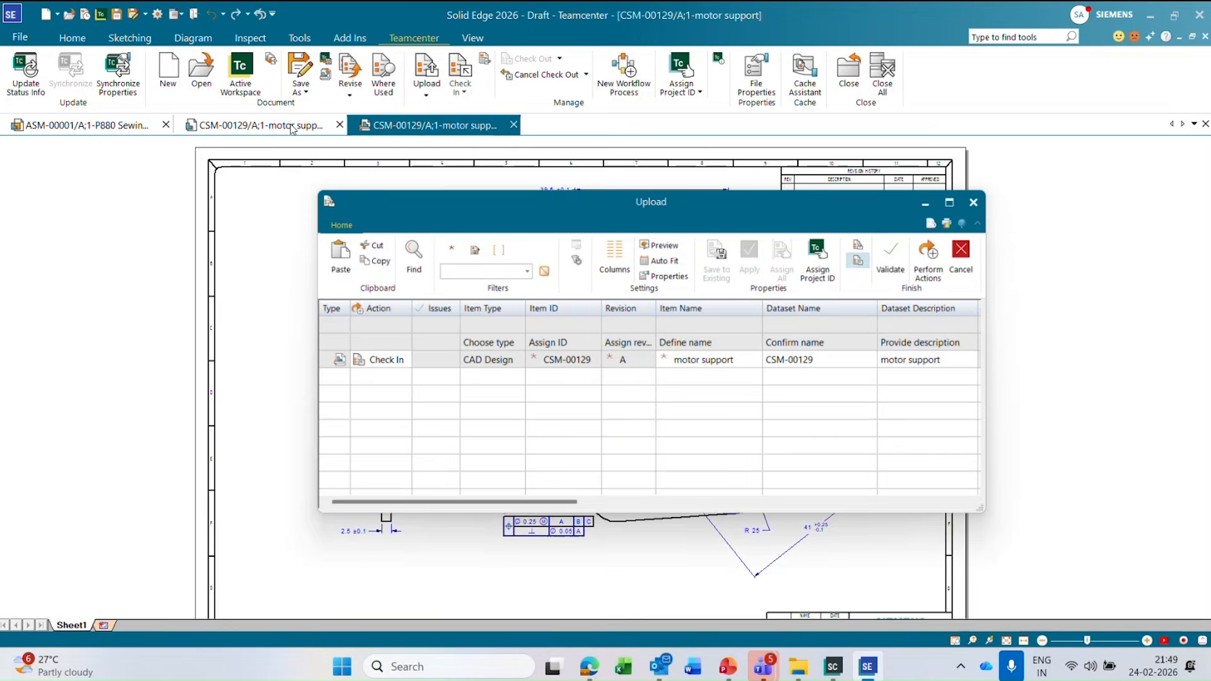
{"action": "left_click", "coordinate": [934, 264]}
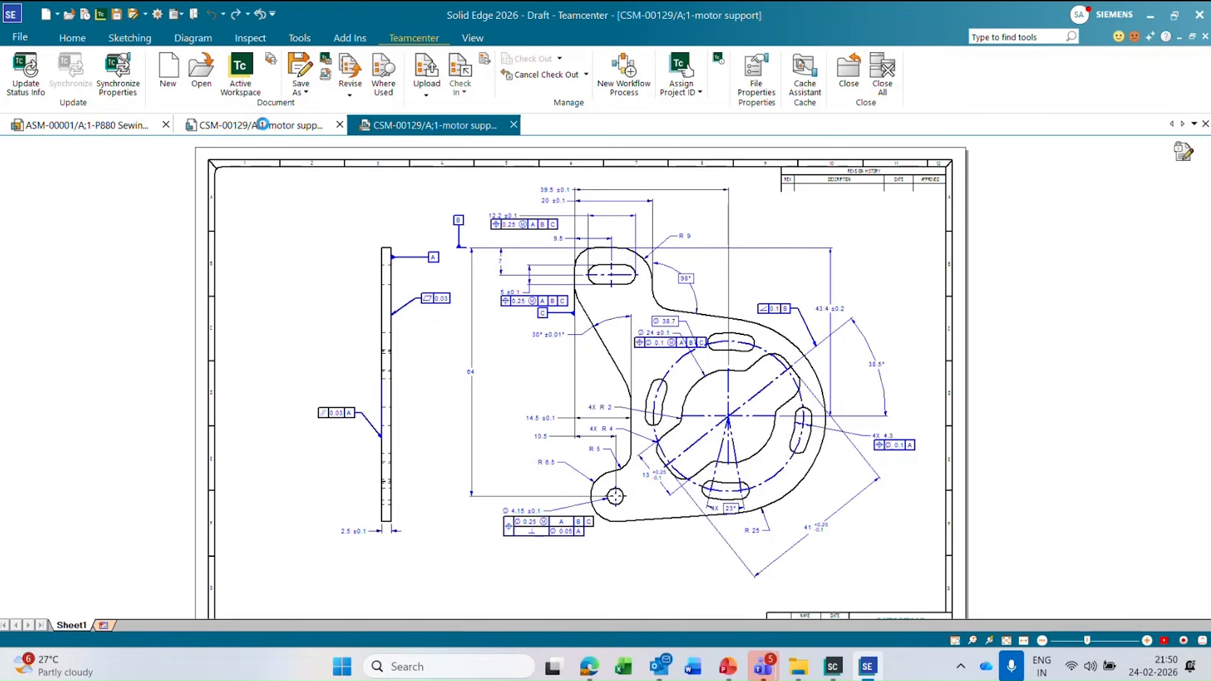
Return to the motor support part CSM-00129 and check it in to Teamcenter.
{"action": "left_click", "coordinate": [265, 126]}
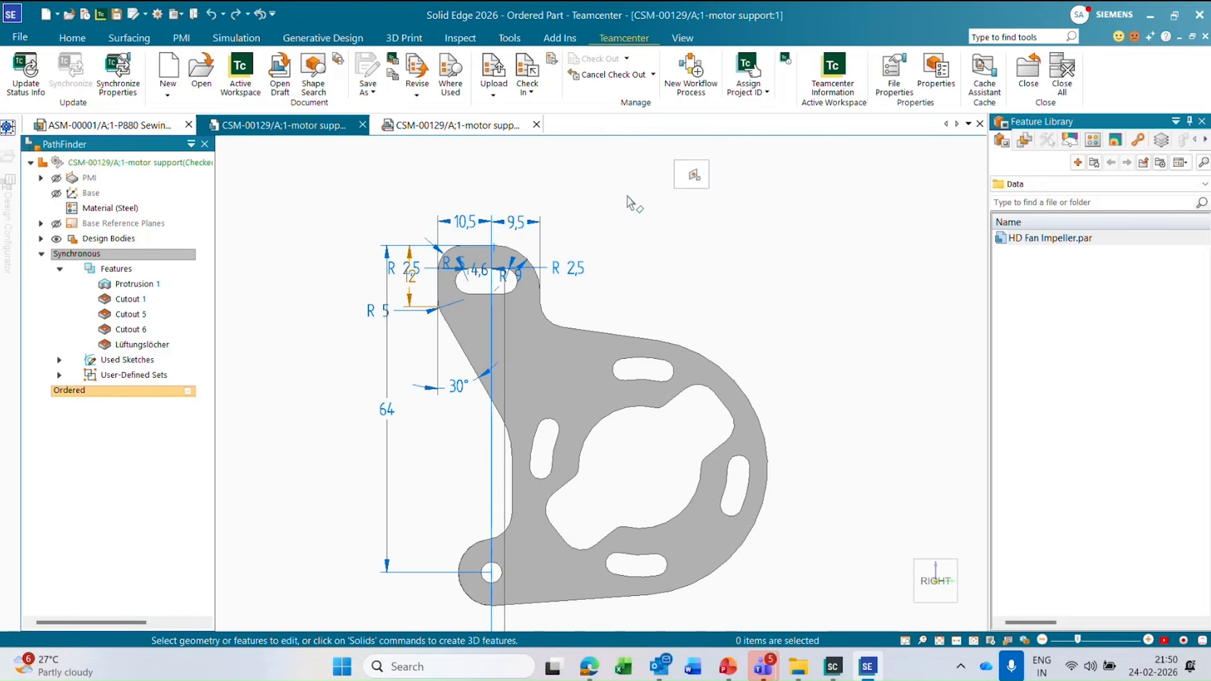
{"action": "left_click", "coordinate": [528, 68]}
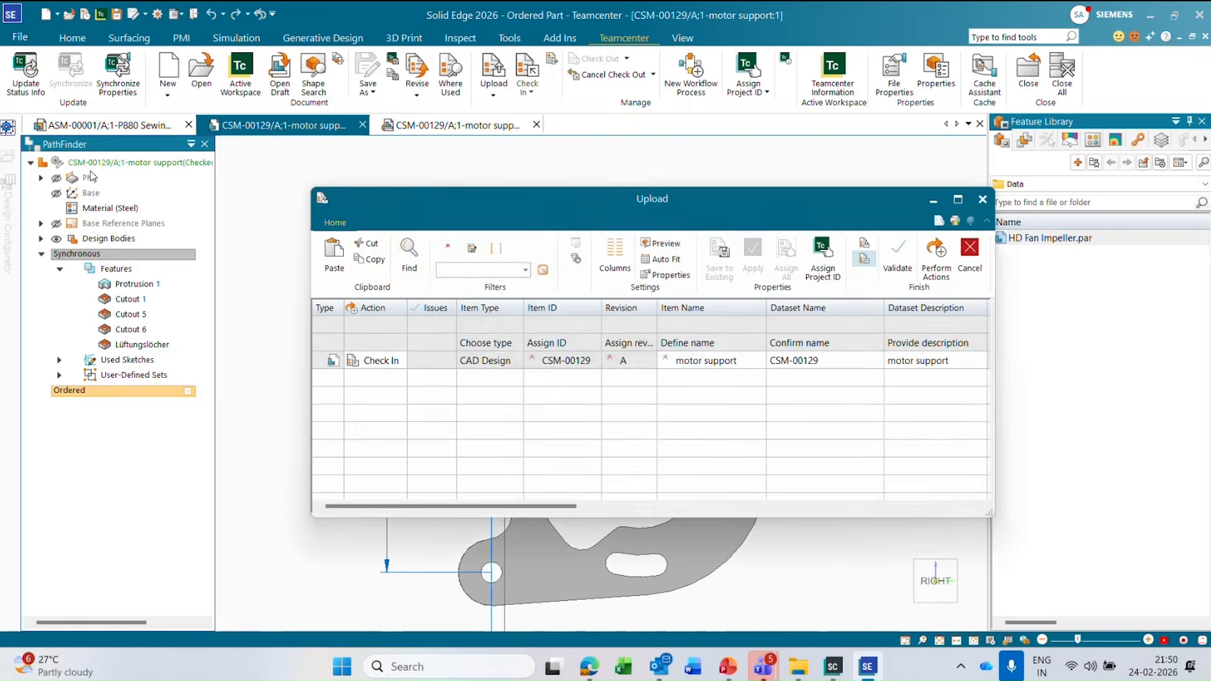
{"action": "left_click", "coordinate": [937, 260]}
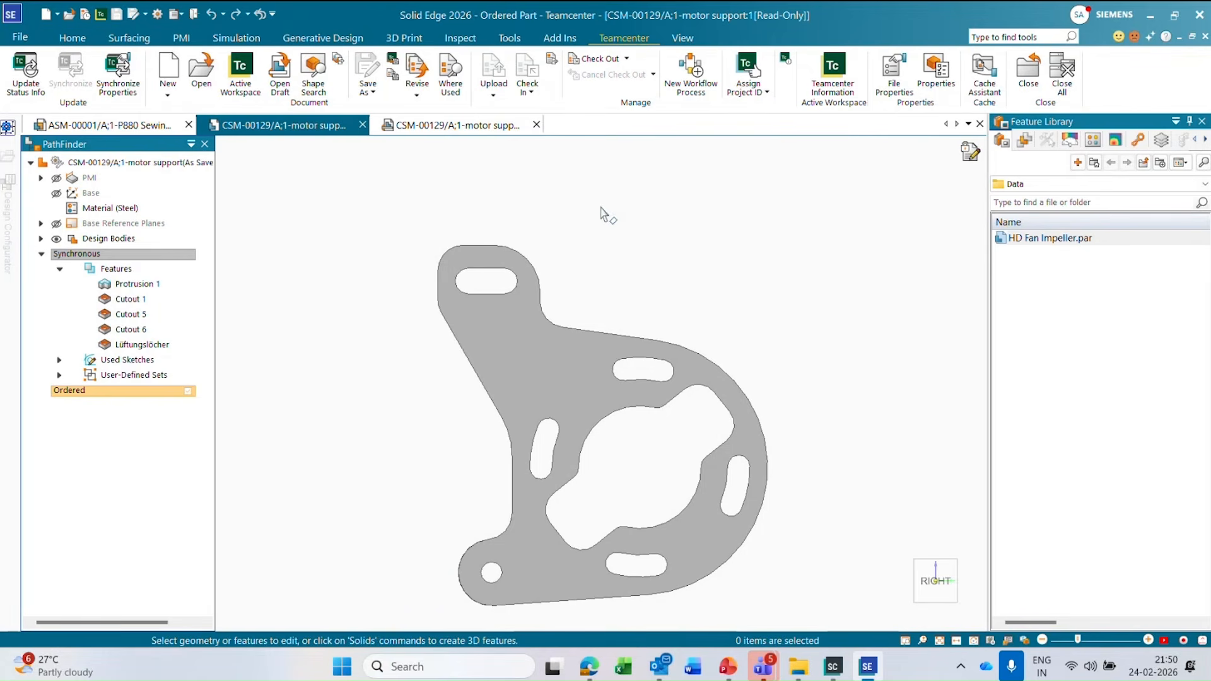
Start a workflow for CSM-00129/A;1-motor support using the Design_Release_Process template from all templates, after expanding its target datasets.
{"action": "left_click", "coordinate": [691, 90]}
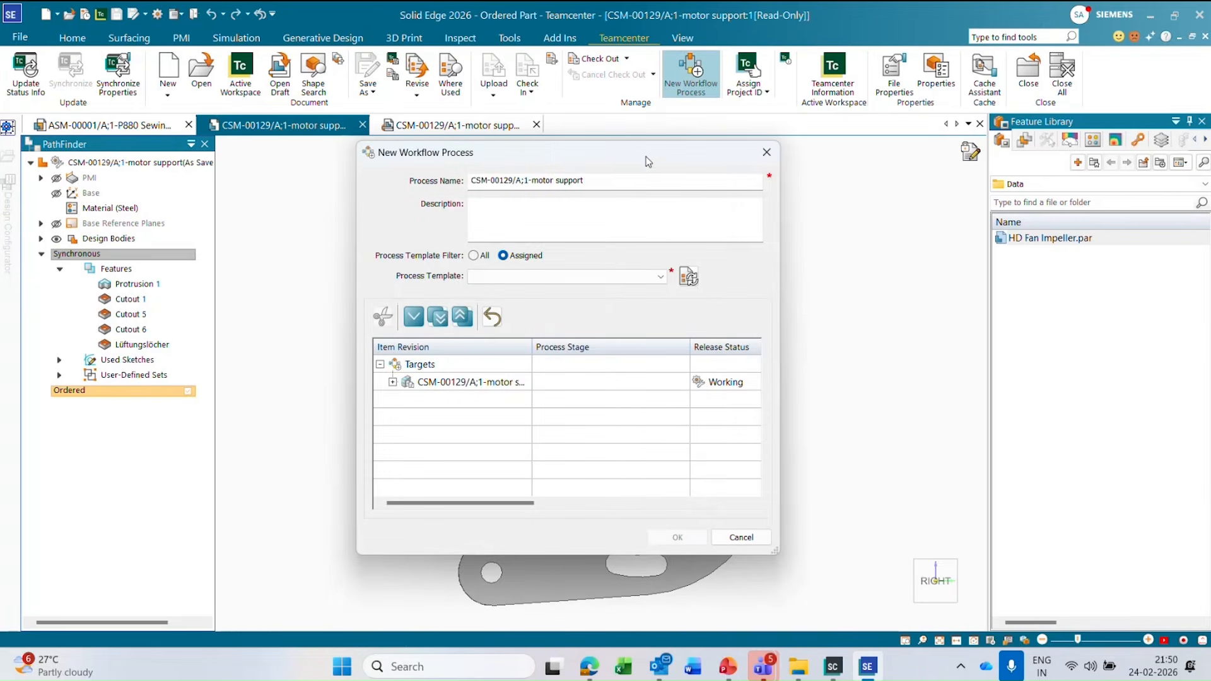
{"action": "left_click_drag", "start_coordinate": [665, 153], "coordinate": [887, 171]}
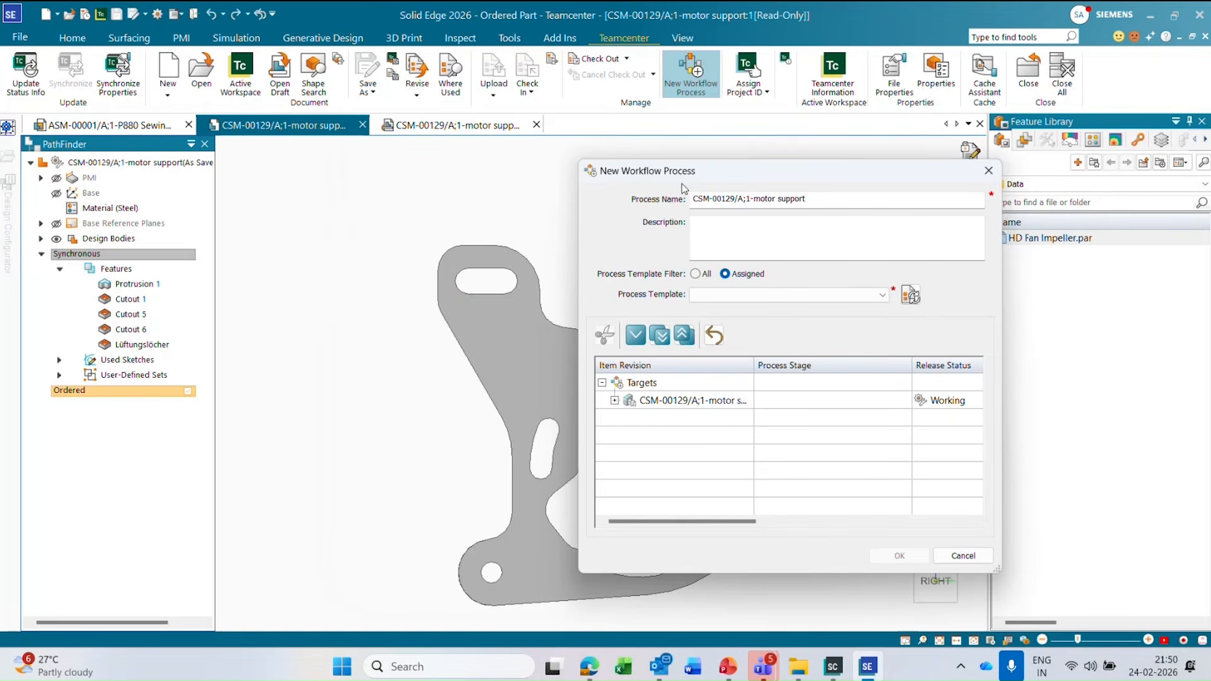
{"action": "left_click", "coordinate": [695, 274]}
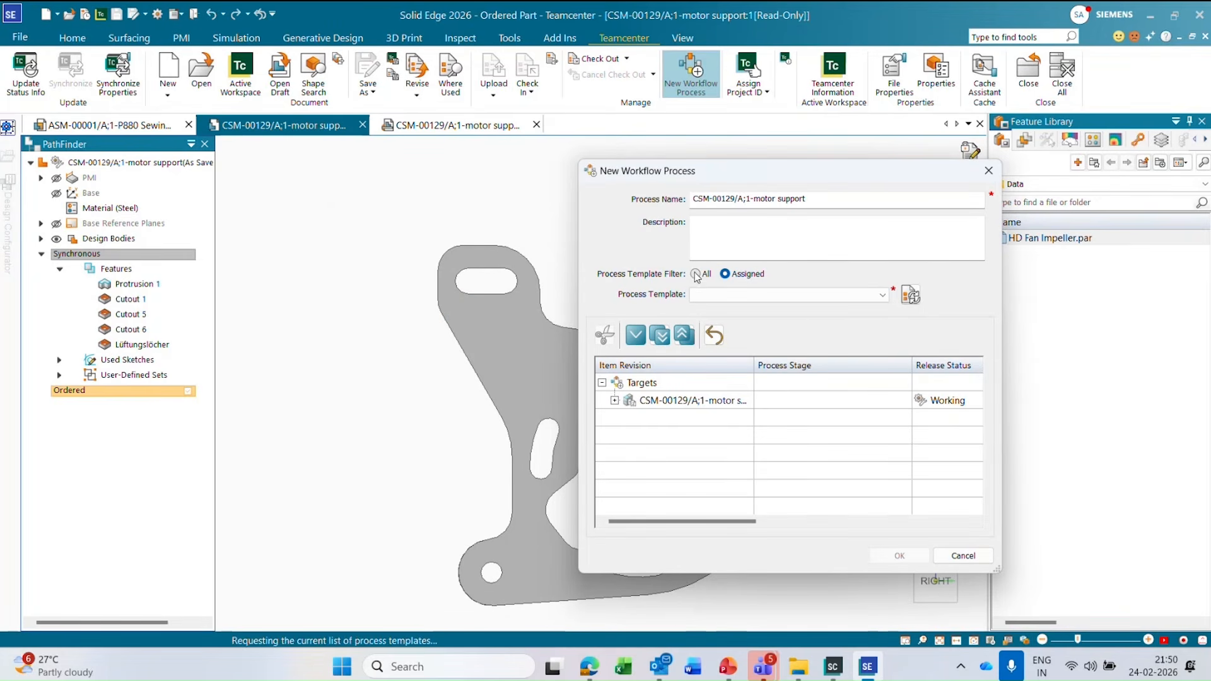
{"action": "left_click", "coordinate": [831, 296]}
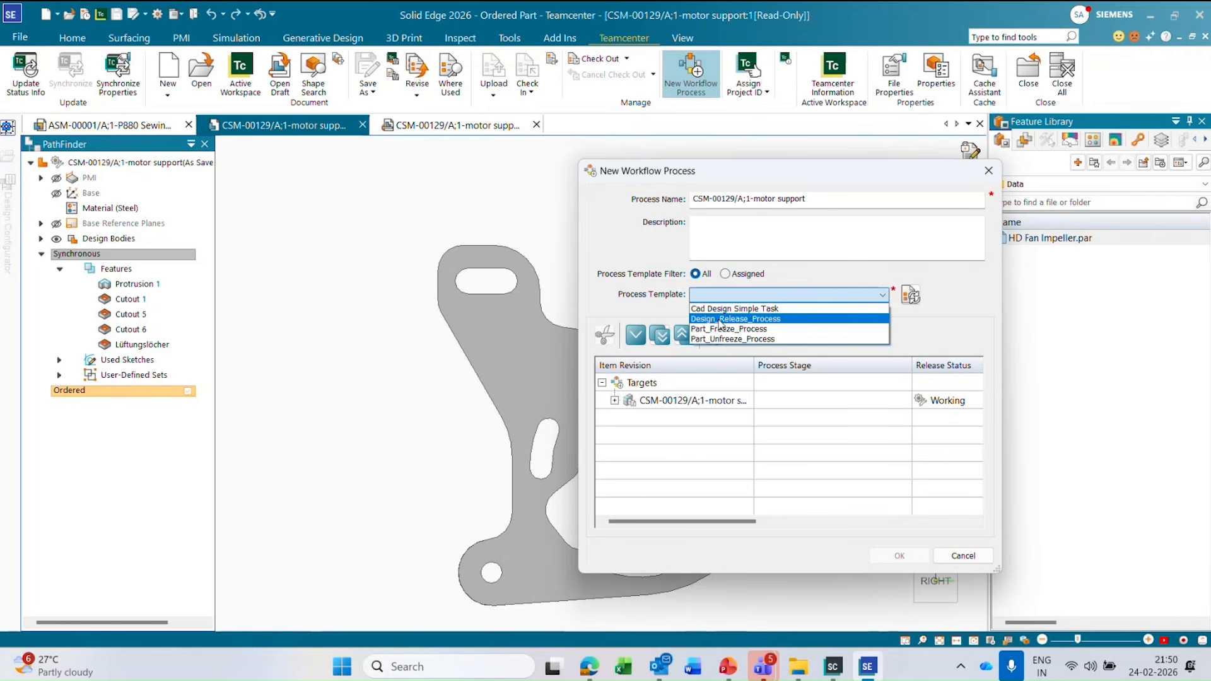
{"action": "left_click", "coordinate": [766, 319]}
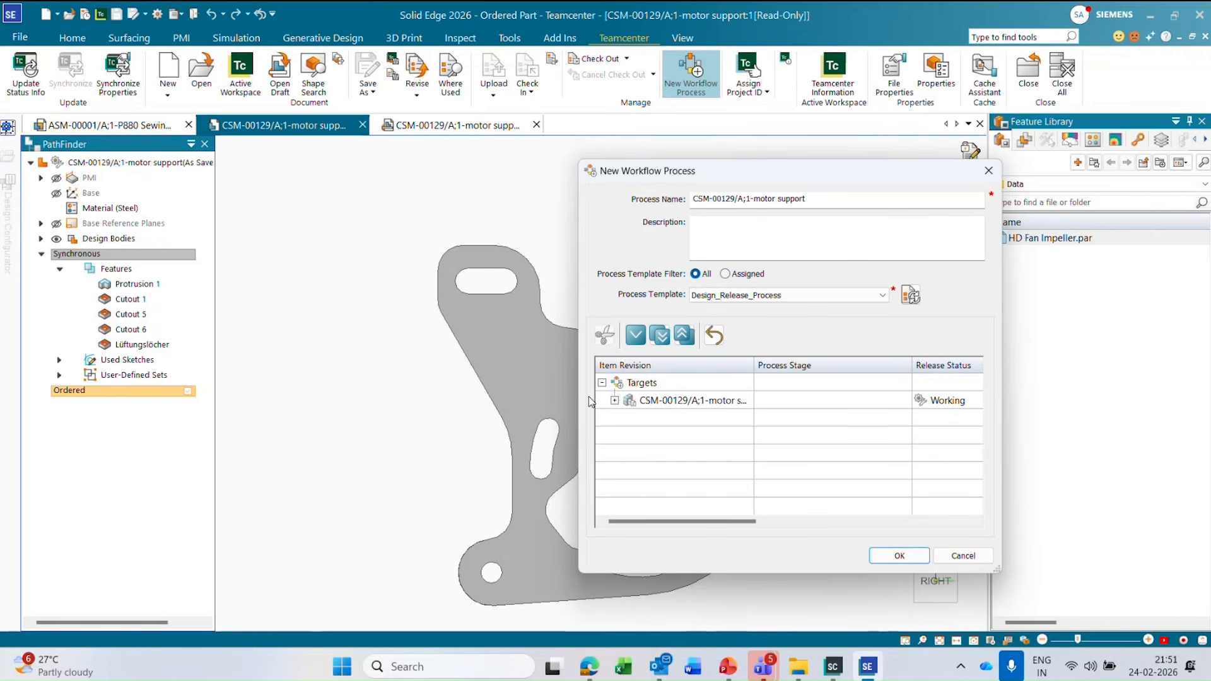
{"action": "left_click", "coordinate": [614, 400]}
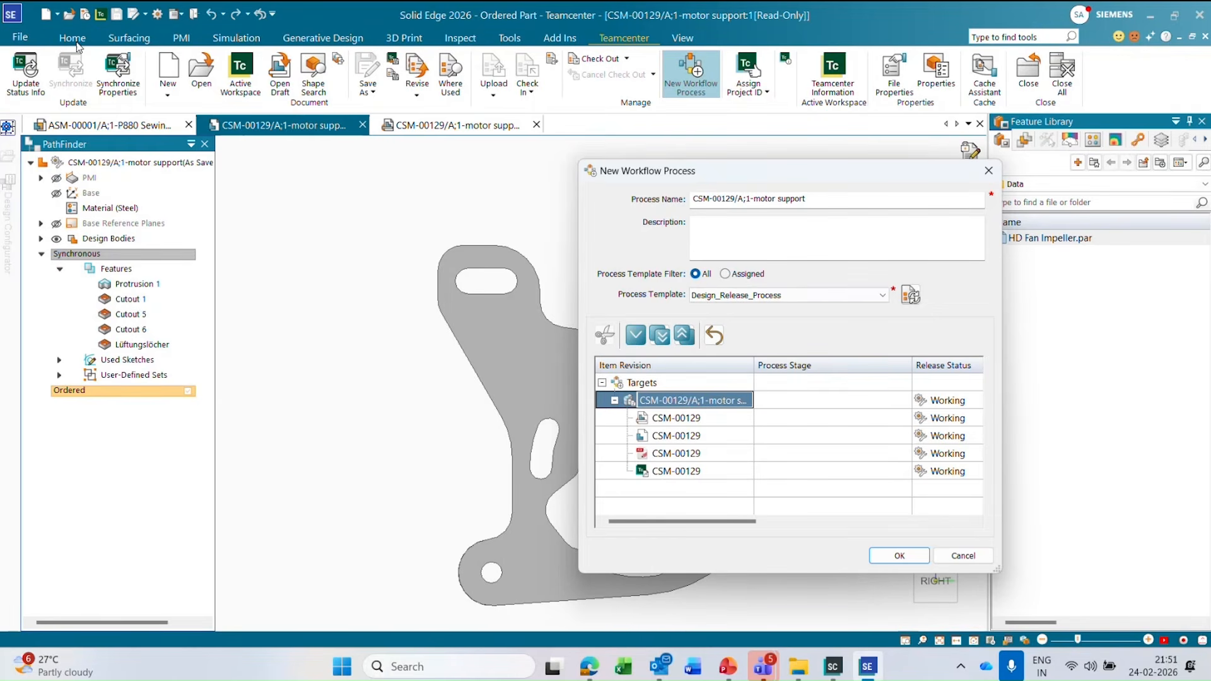
{"action": "left_click", "coordinate": [890, 558]}
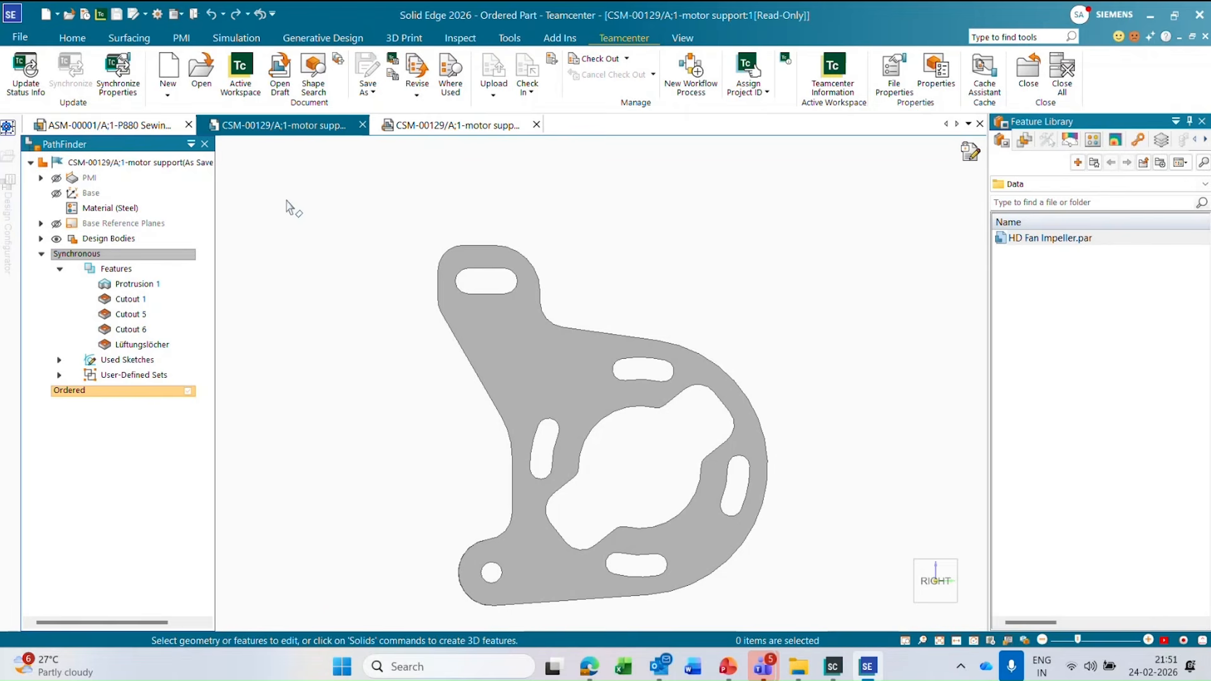
Show the motor support's Teamcenter information in a maximized Active Workspace window, and open its to-do task from the inbox.
{"action": "left_click", "coordinate": [843, 75]}
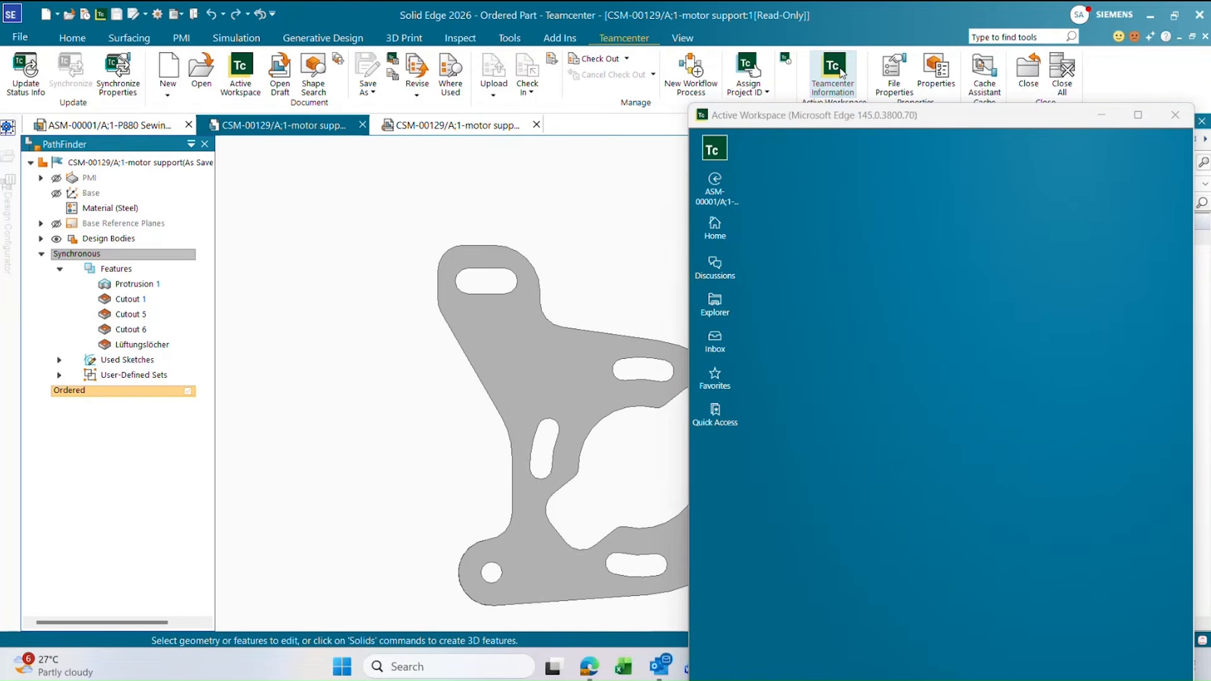
{"action": "double_click", "coordinate": [918, 116]}
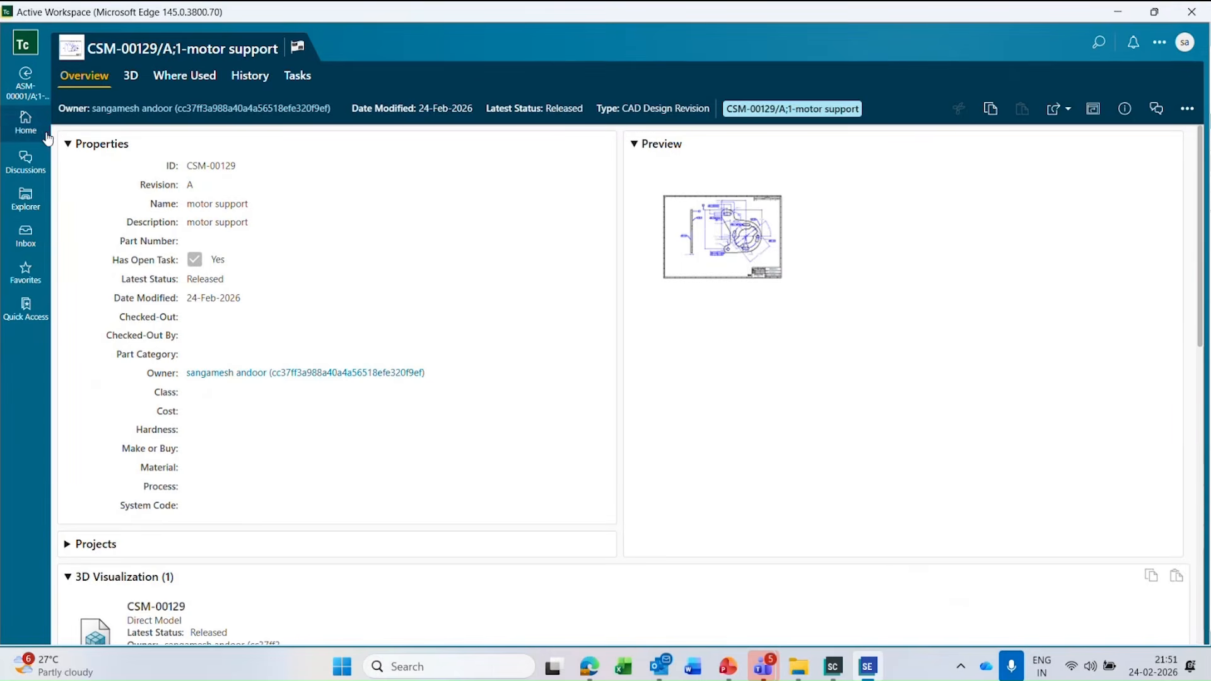
{"action": "left_click", "coordinate": [30, 237]}
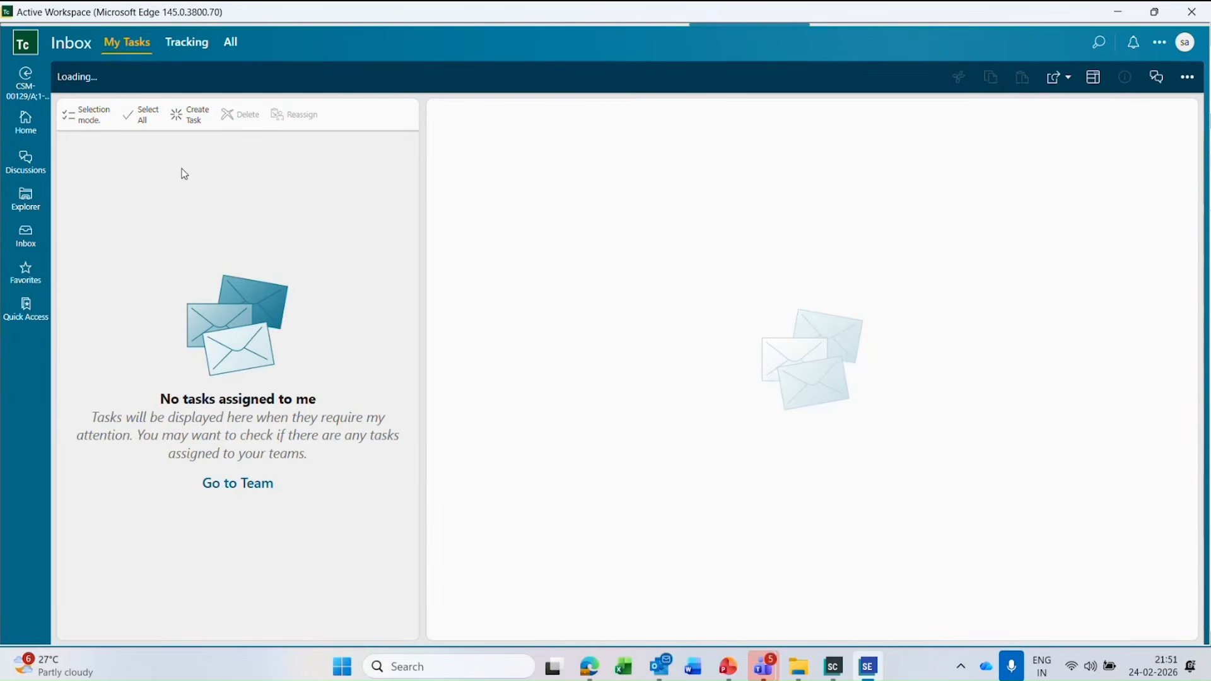
{"action": "left_click", "coordinate": [218, 229]}
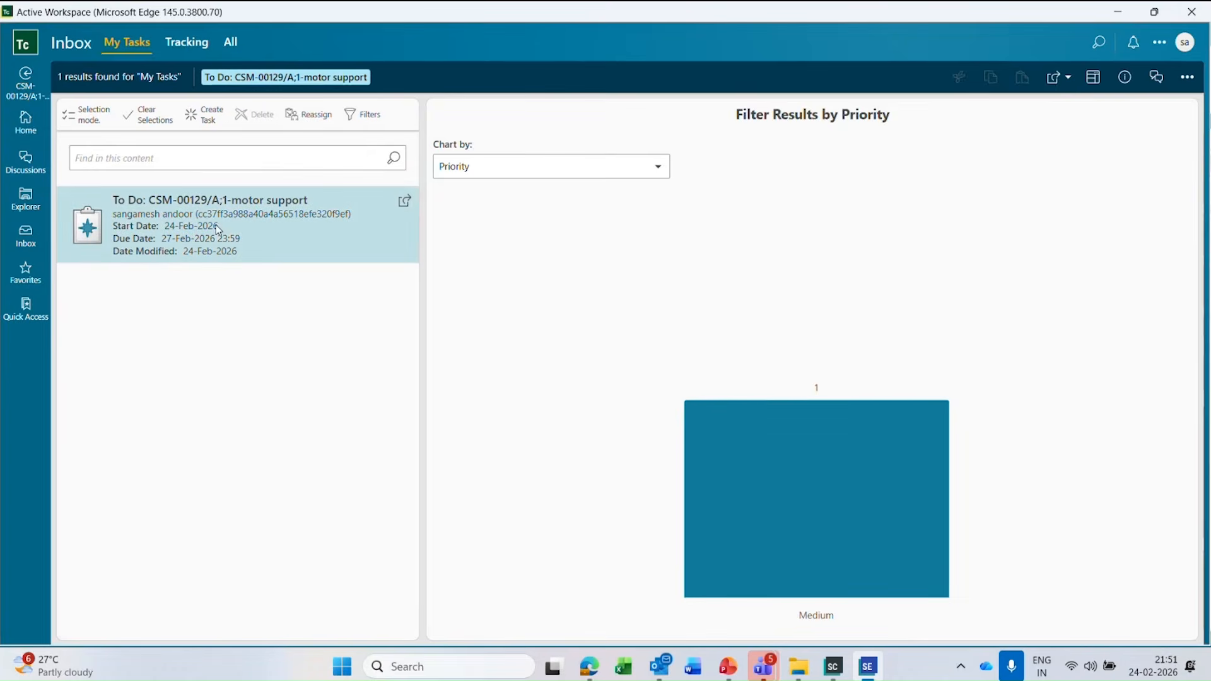
{"action": "left_click", "coordinate": [405, 203]}
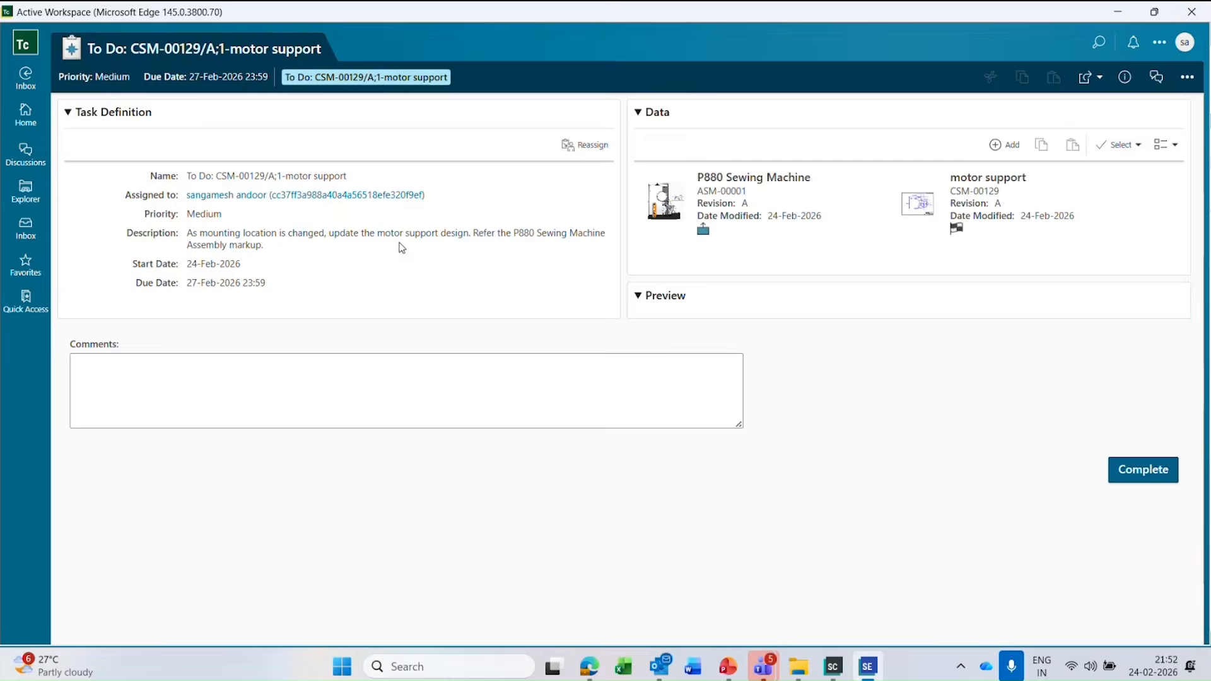
Enter a task comment beginning with "Completed the" and mark the motor support to-do task as complete.
{"action": "left_click", "coordinate": [168, 428]}
{"action": "type", "text": "C"}
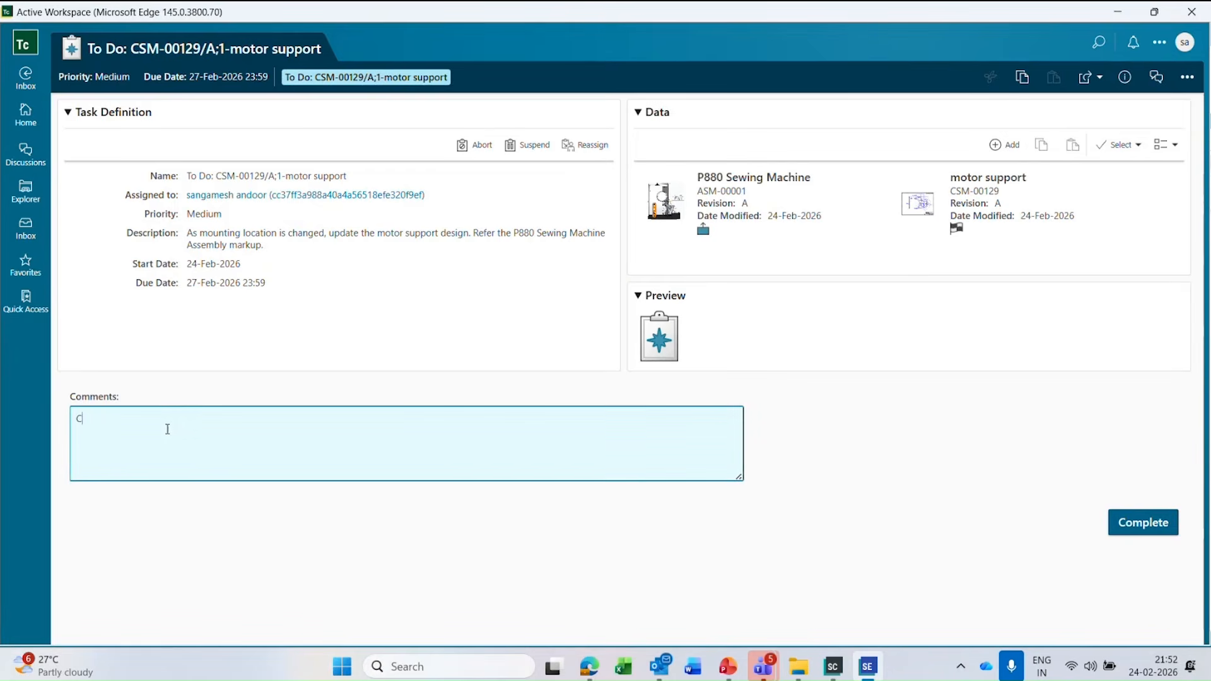
{"action": "type", "text": "ompleted the design."}
{"action": "left_click", "coordinate": [1169, 532]}
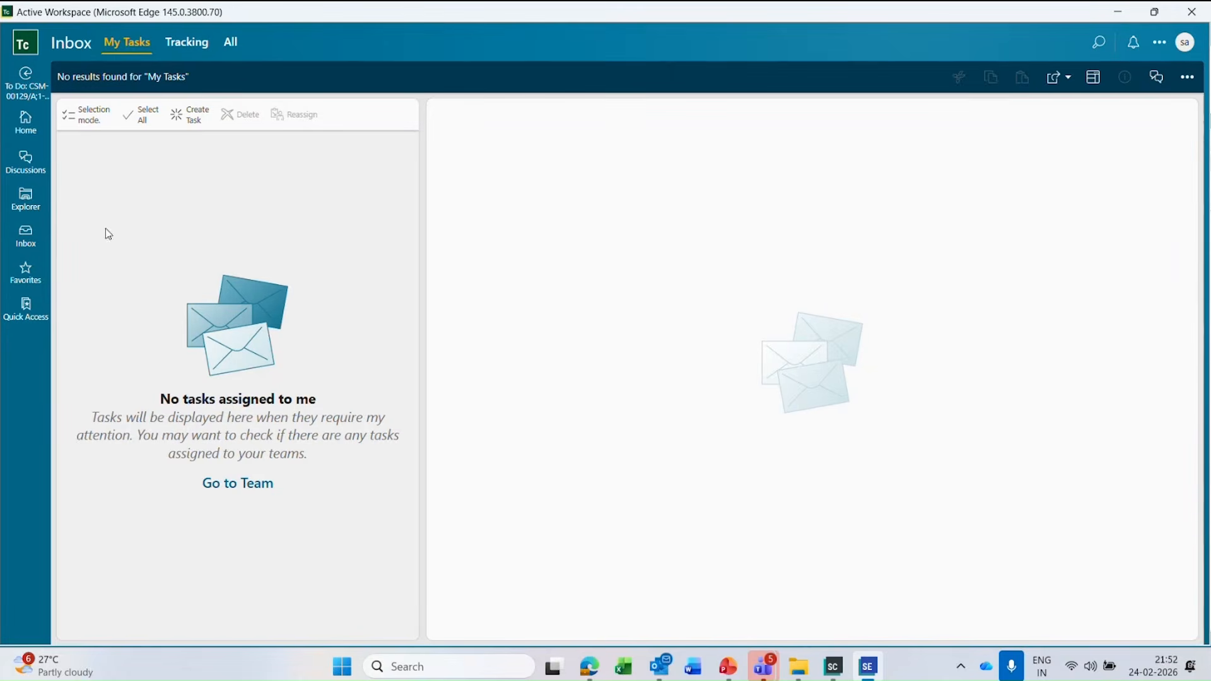
Read the full message in the CSM-00129 motor support discussion and reply with a greeting and "modified and released the design".
{"action": "left_click", "coordinate": [29, 164]}
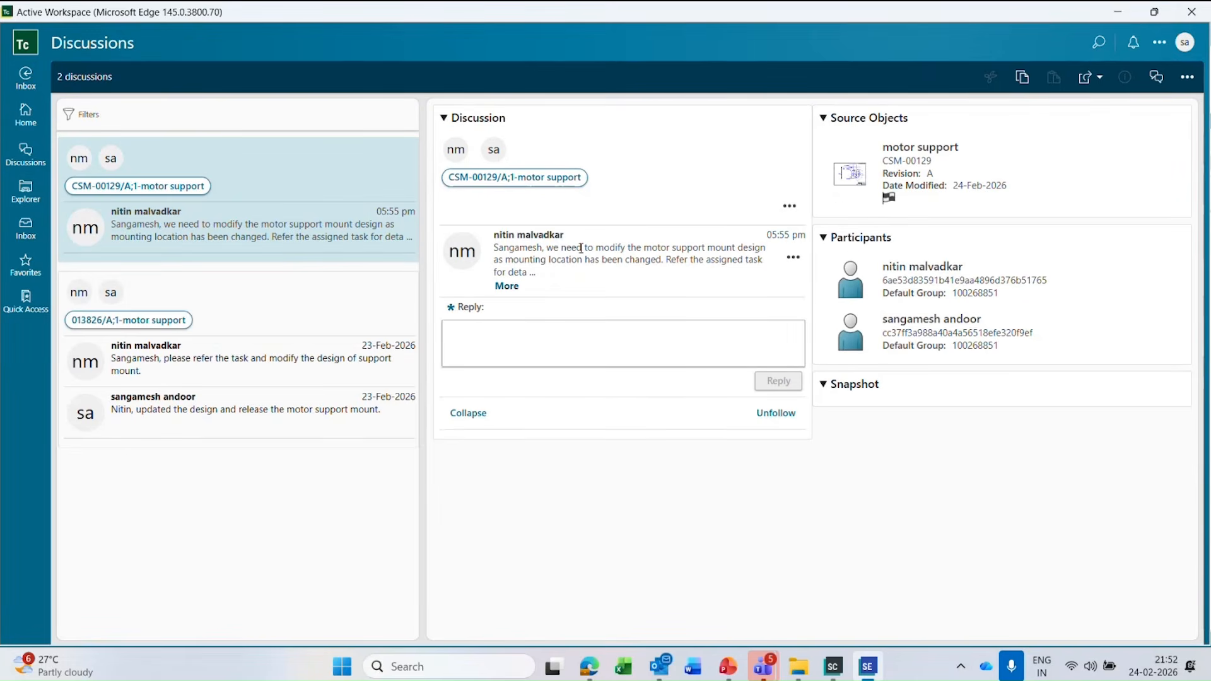
{"action": "left_click", "coordinate": [507, 286]}
{"action": "left_click", "coordinate": [513, 346]}
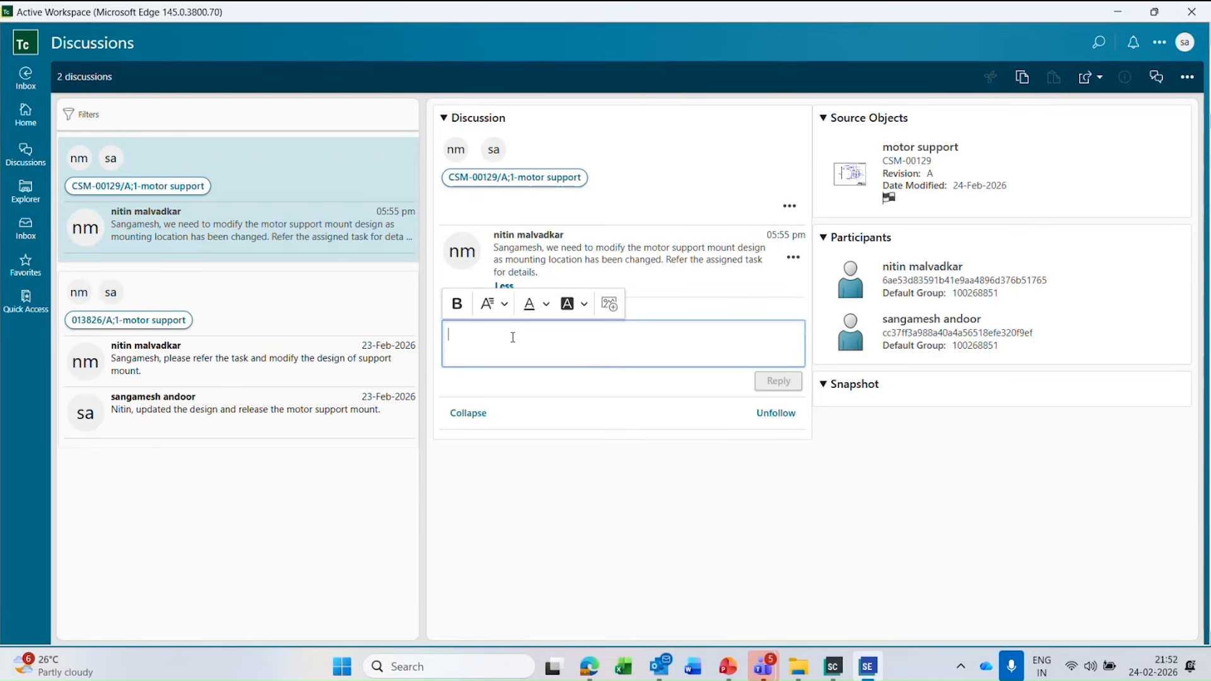
{"action": "type", "text": "Hi Nitin, modf"}
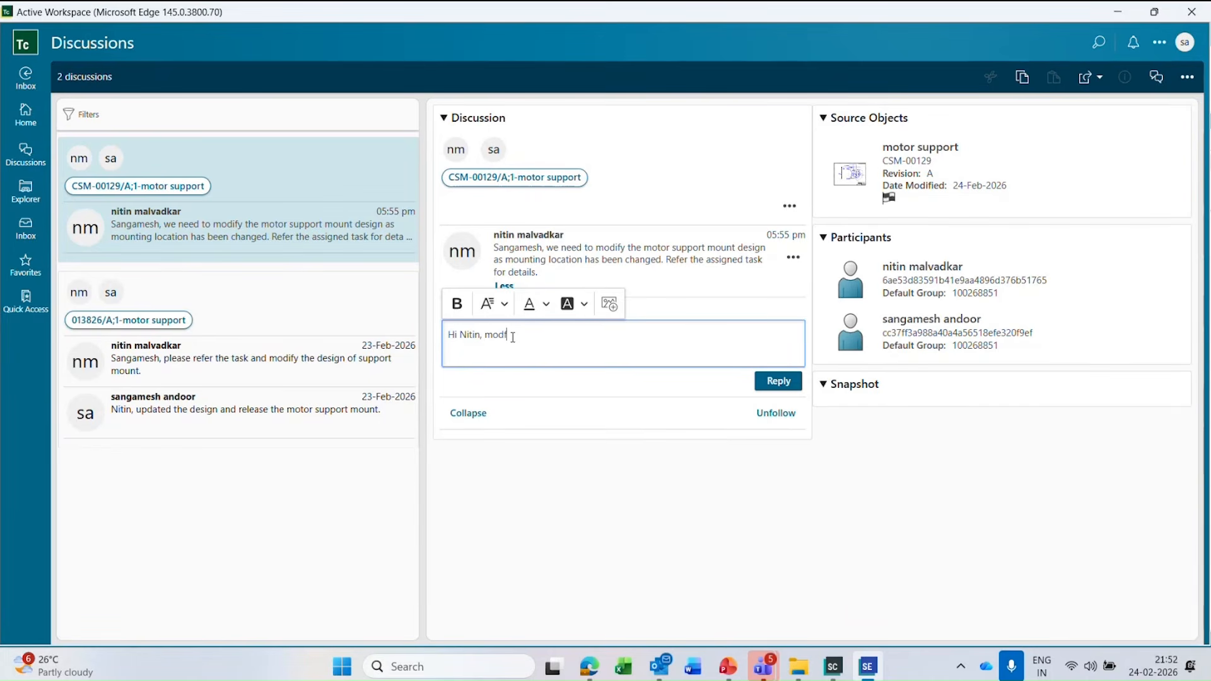
{"action": "type", "text": "modified and released the deis"}
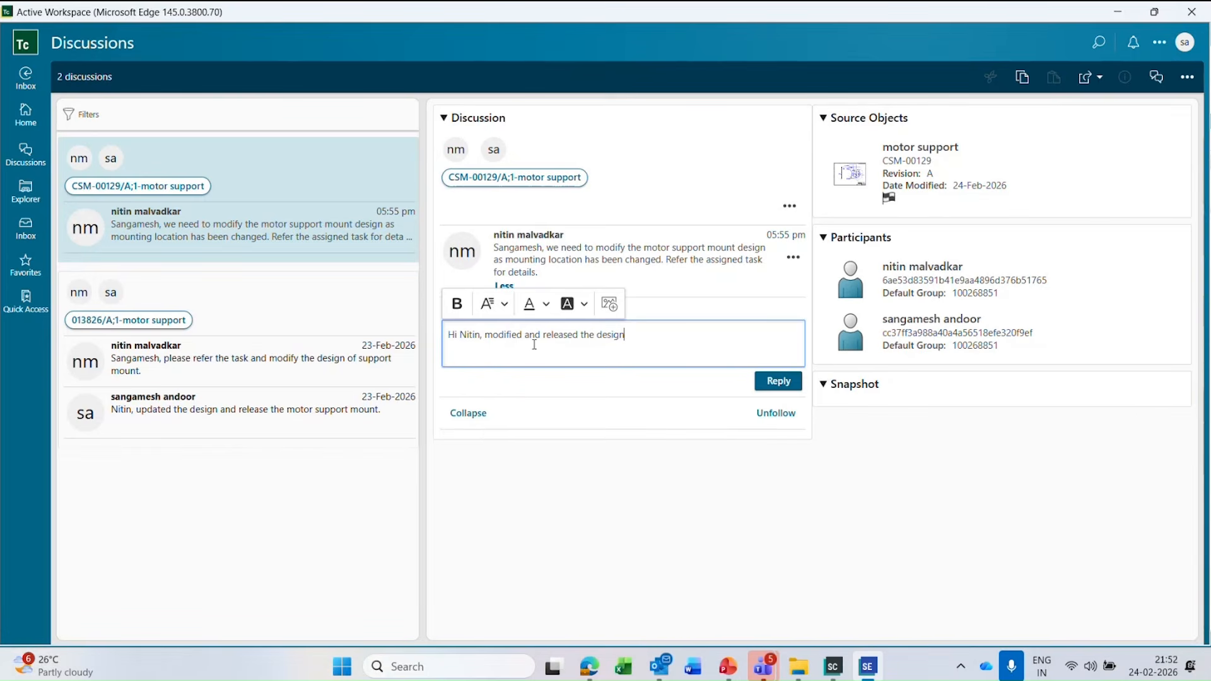
{"action": "left_click", "coordinate": [774, 381]}
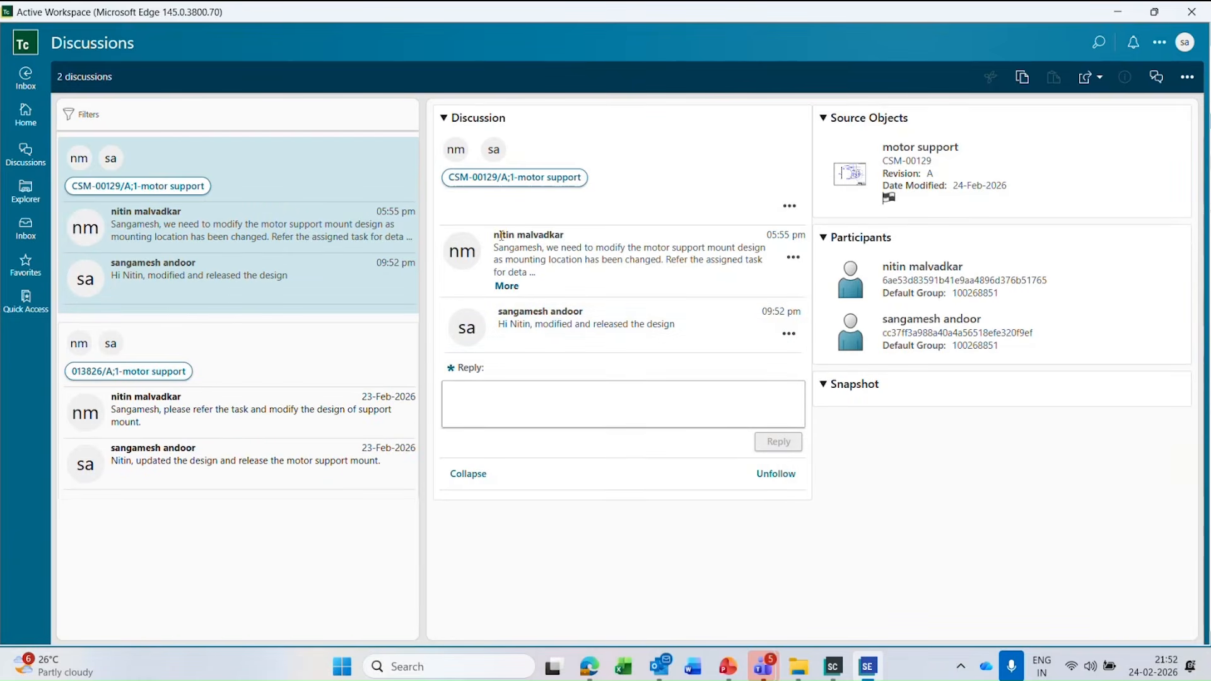
{"action": "left_click_drag", "start_coordinate": [516, 237], "coordinate": [559, 243]}
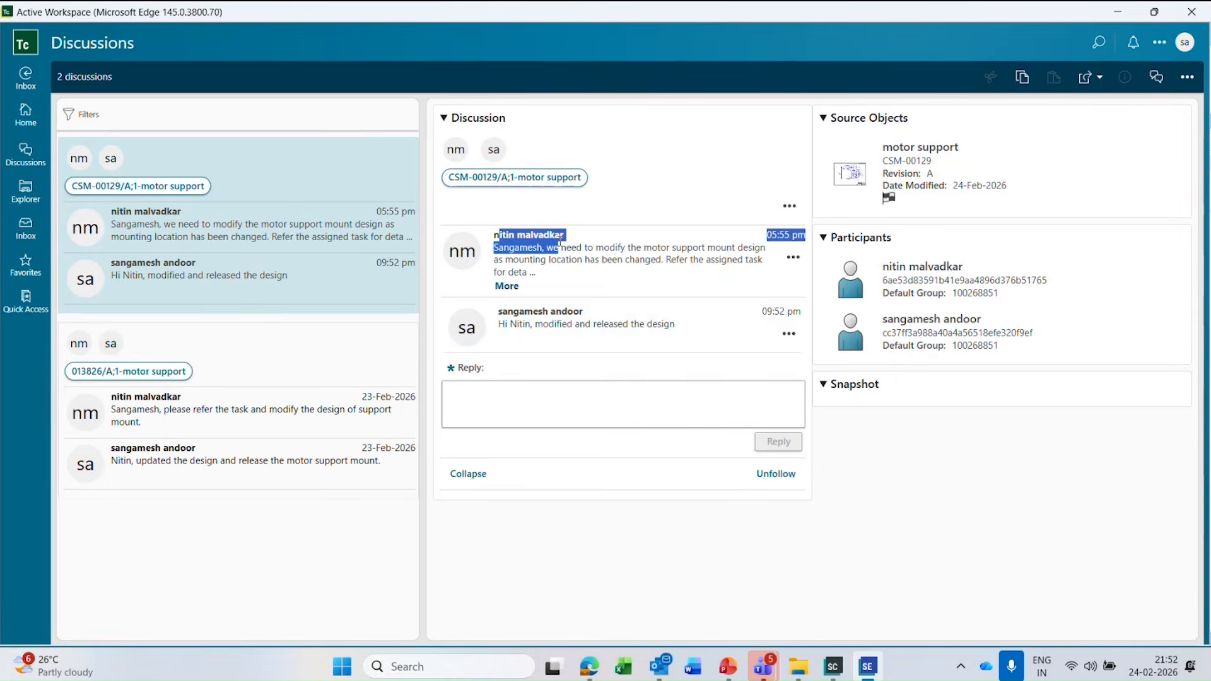
Leave the discussion and slide show, switch to Solid Edge, and bring the P880 Sewing Machine assembly into full view.
{"action": "left_click", "coordinate": [592, 244]}
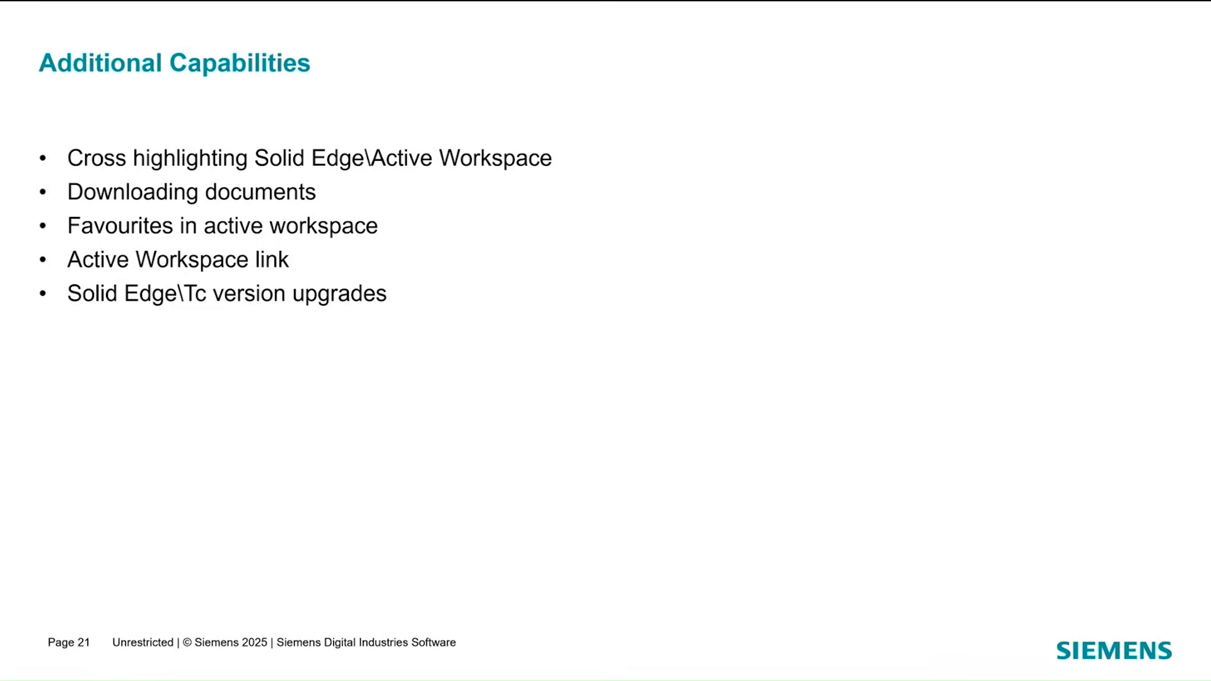
{"action": "key", "text": "Escape"}
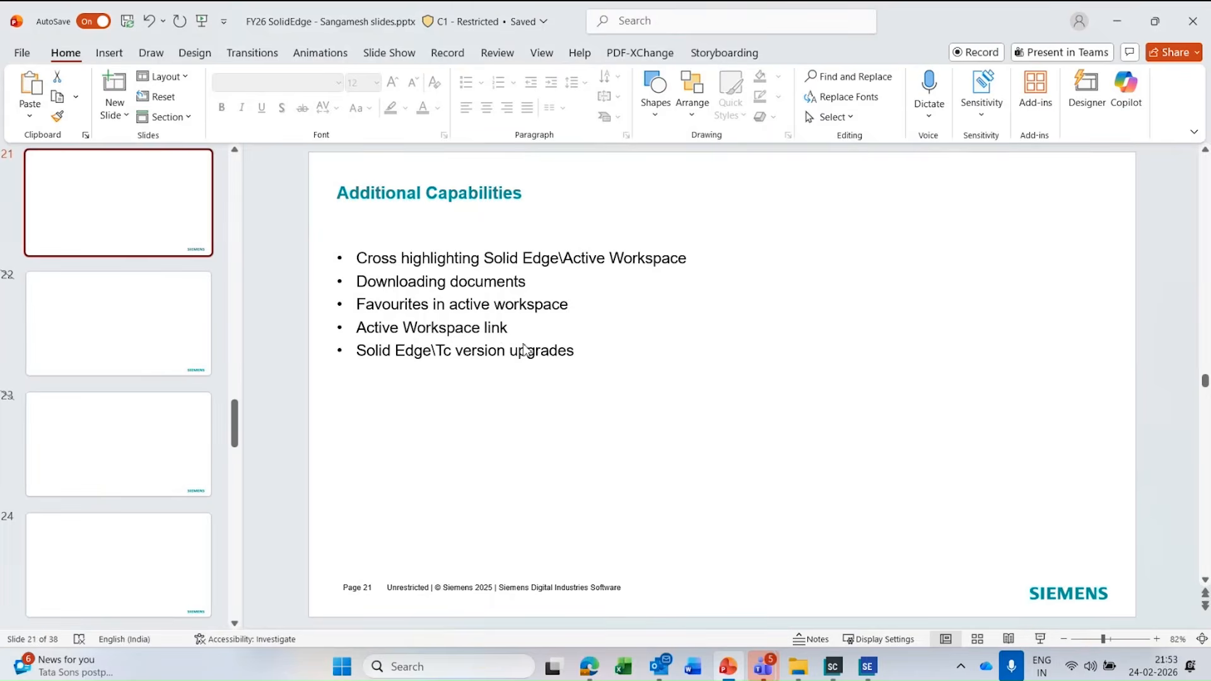
{"action": "key", "text": "alt+Tab"}
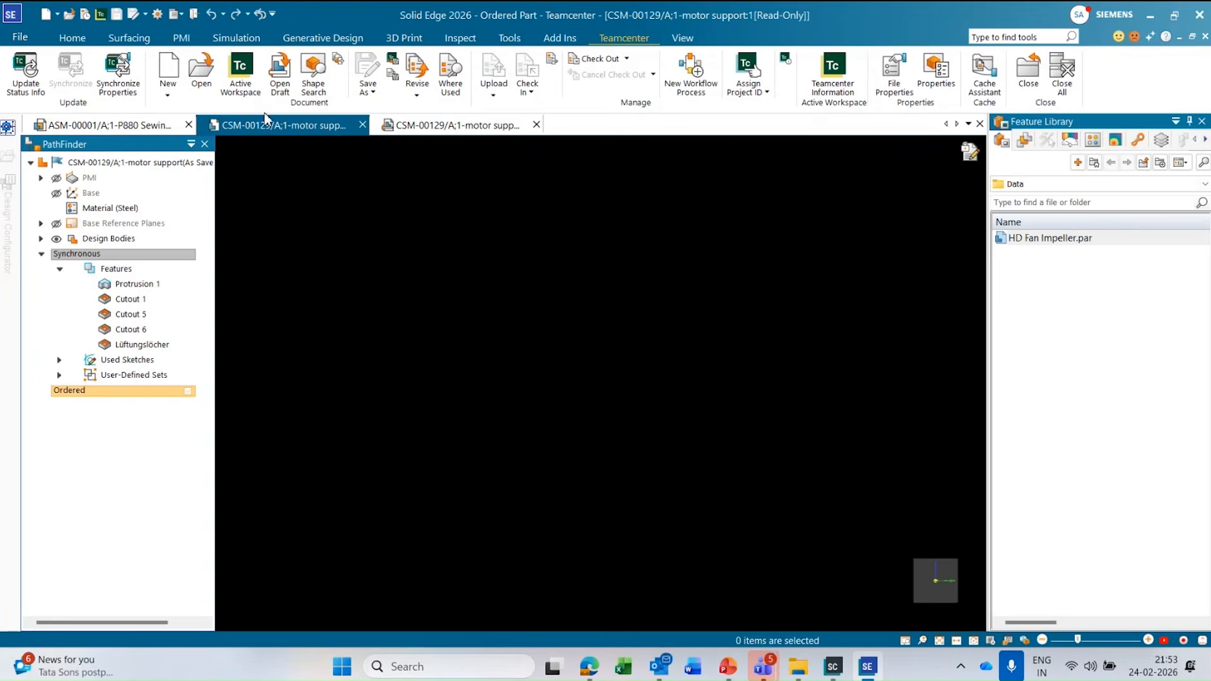
{"action": "left_click", "coordinate": [117, 127]}
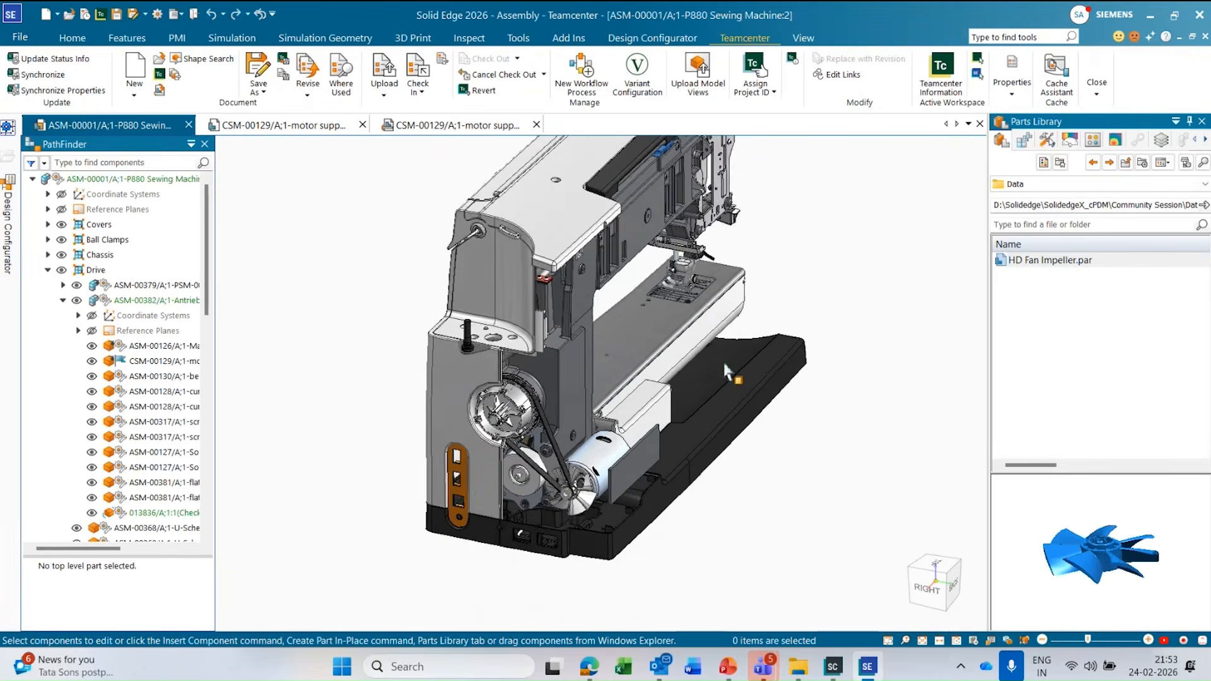
{"action": "middle_click_drag", "start_coordinate": [723, 364], "coordinate": [700, 404]}
{"action": "scroll", "coordinate": [608, 486], "scroll_direction": "down", "scroll_amount": 3}
{"action": "middle_click_drag", "start_coordinate": [608, 486], "coordinate": [649, 447]}
{"action": "scroll", "coordinate": [800, 446], "scroll_direction": "up", "scroll_amount": 5}
{"action": "scroll", "coordinate": [804, 451], "scroll_direction": "down", "scroll_amount": 5}
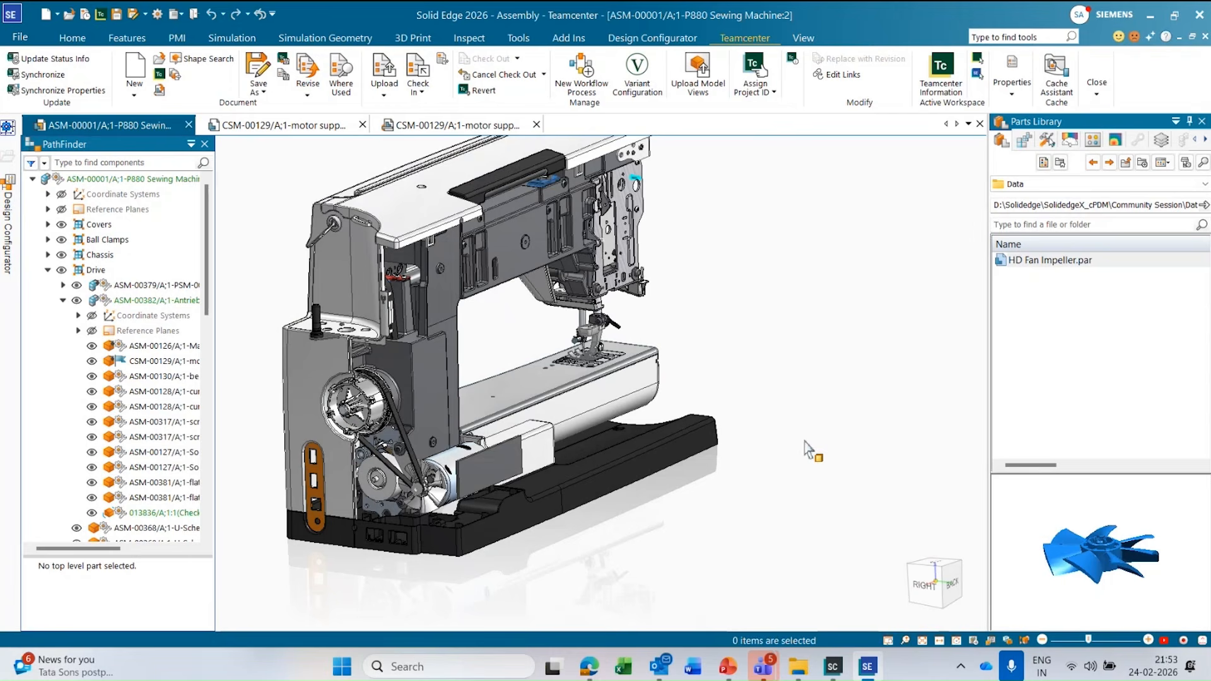
Show the P880 Sewing Machine assembly's Teamcenter information in Active Workspace and place its window beside the model.
{"action": "left_click", "coordinate": [941, 72]}
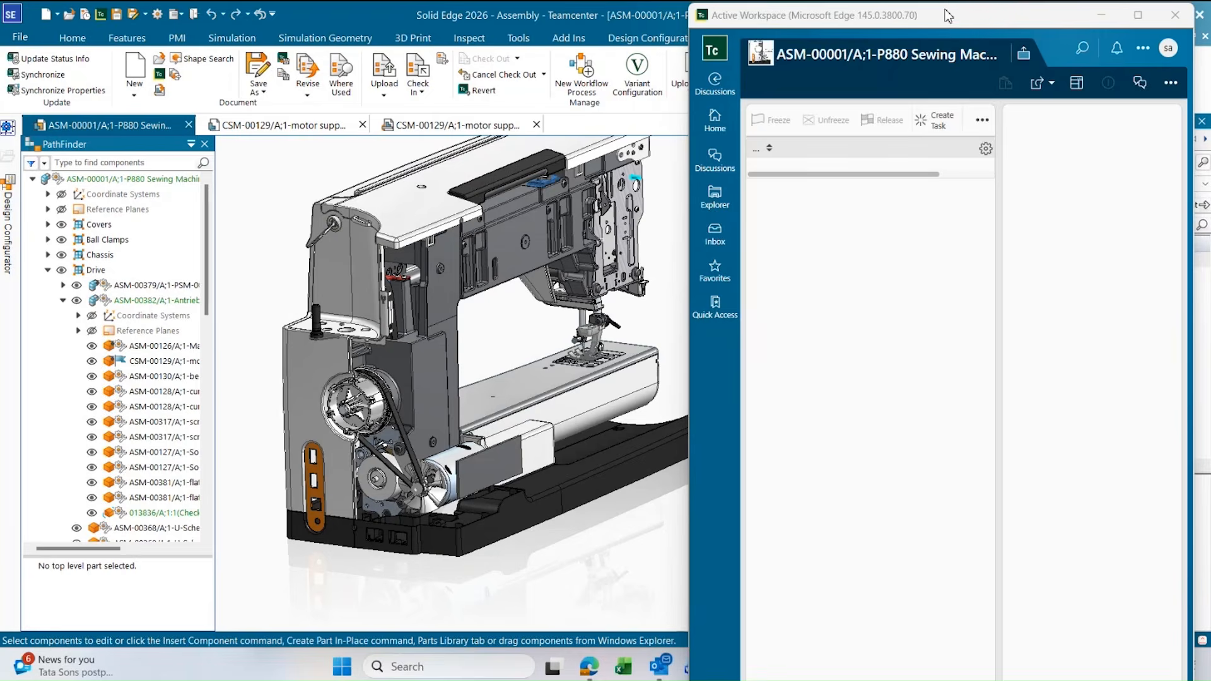
{"action": "left_click_drag", "start_coordinate": [948, 16], "coordinate": [933, 136]}
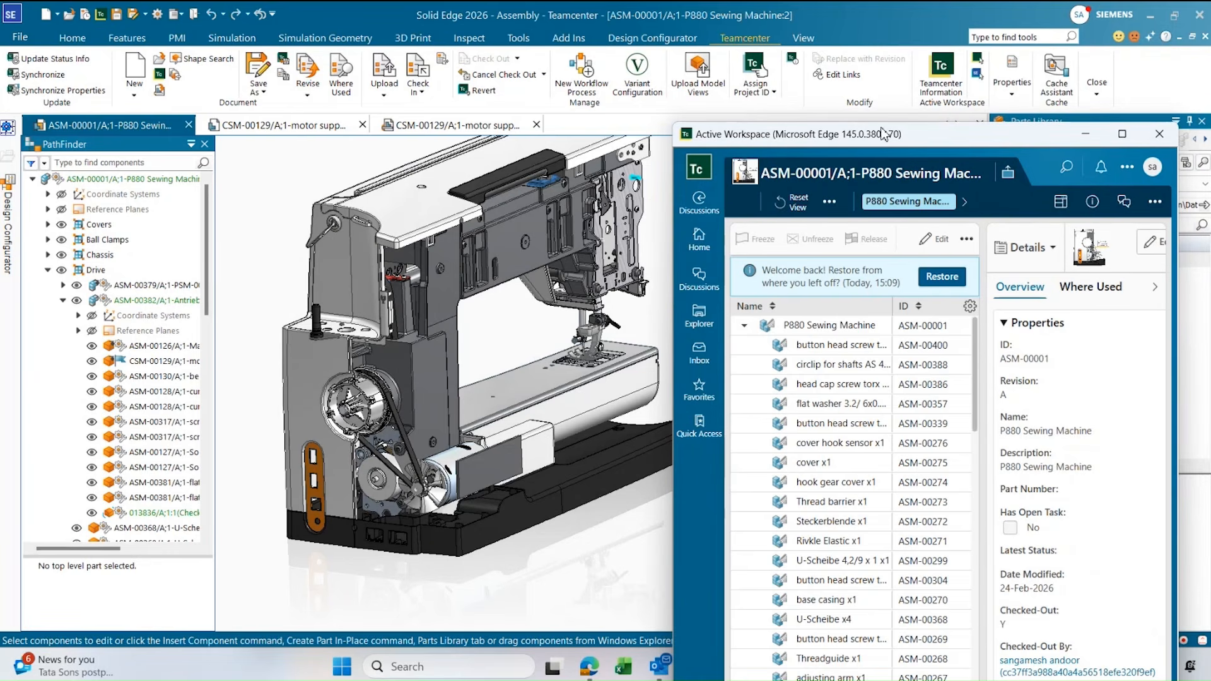
{"action": "mouse_move", "coordinate": [898, 138]}
{"action": "left_mouse_down"}
{"action": "mouse_move", "coordinate": [942, 141]}
{"action": "mouse_move", "coordinate": [913, 137]}
{"action": "left_mouse_up"}
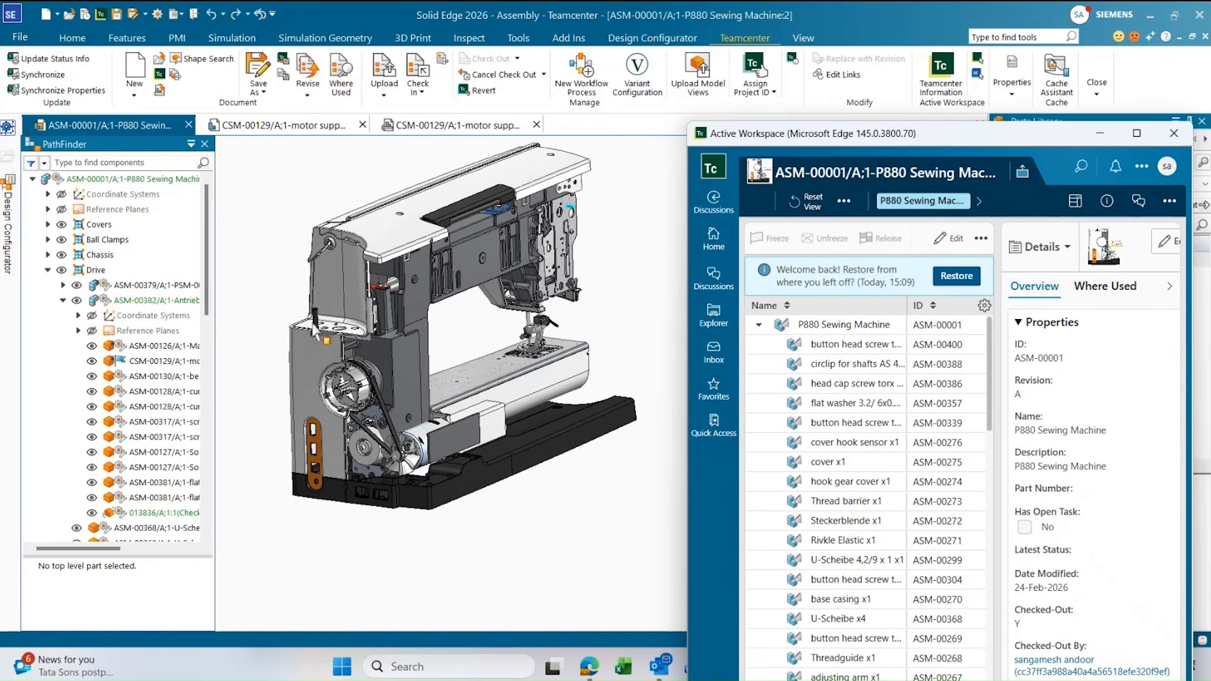
Select the top part of the upper arm cover in the model, highlight it in Active Workspace, and locate it in the structure.
{"action": "left_click", "coordinate": [415, 218]}
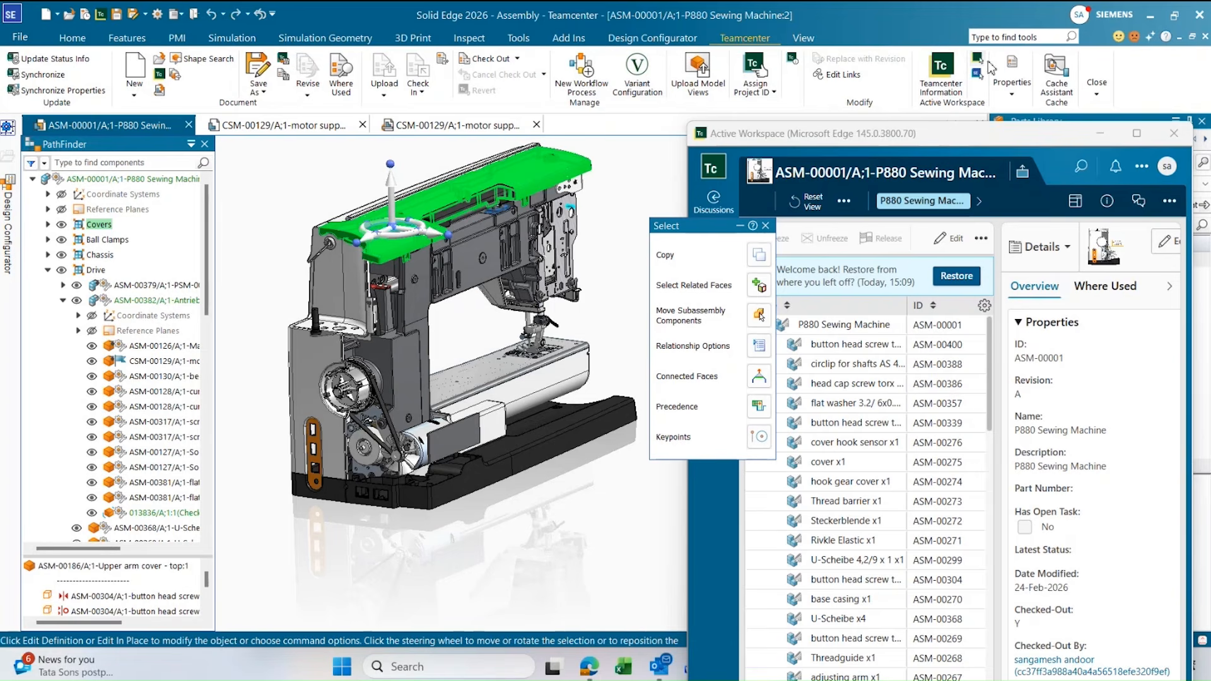
{"action": "left_click", "coordinate": [913, 134]}
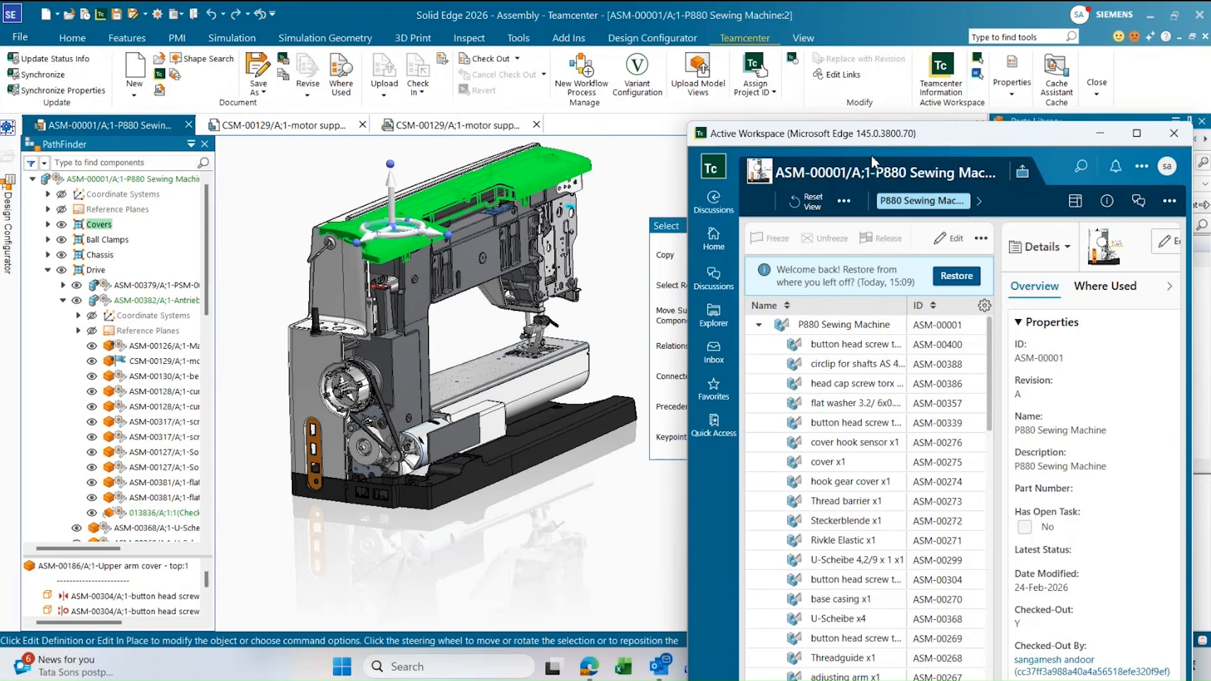
{"action": "left_click", "coordinate": [980, 59]}
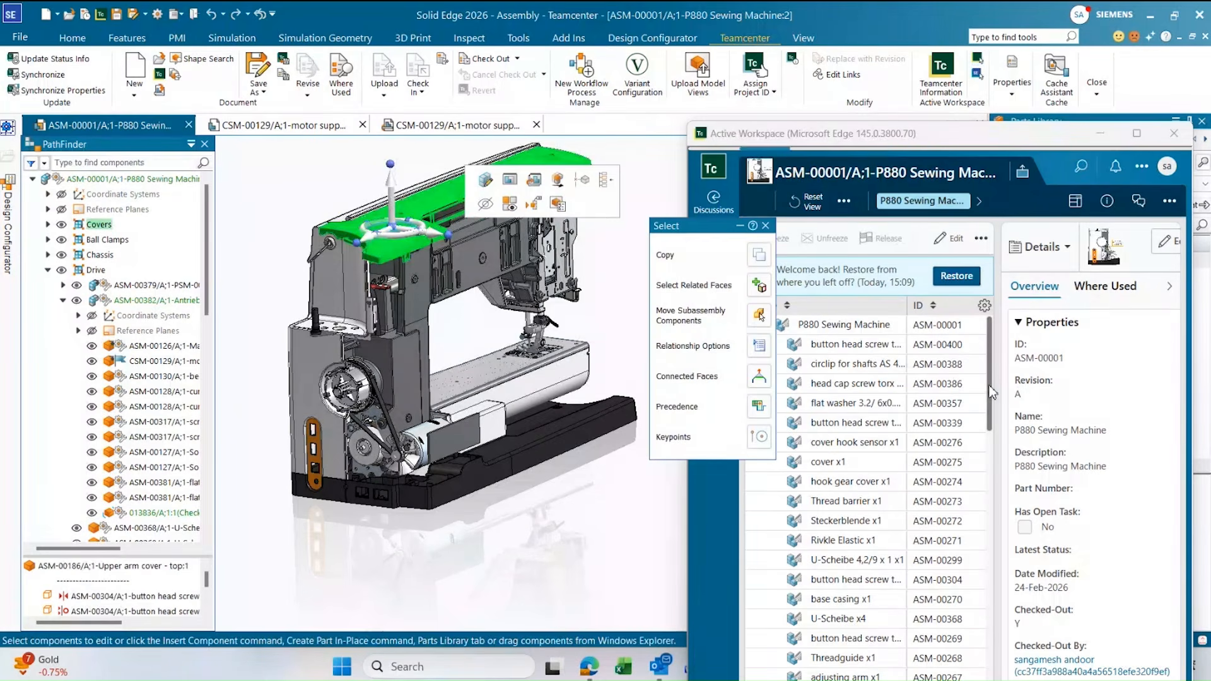
{"action": "left_click_drag", "start_coordinate": [992, 389], "coordinate": [980, 533]}
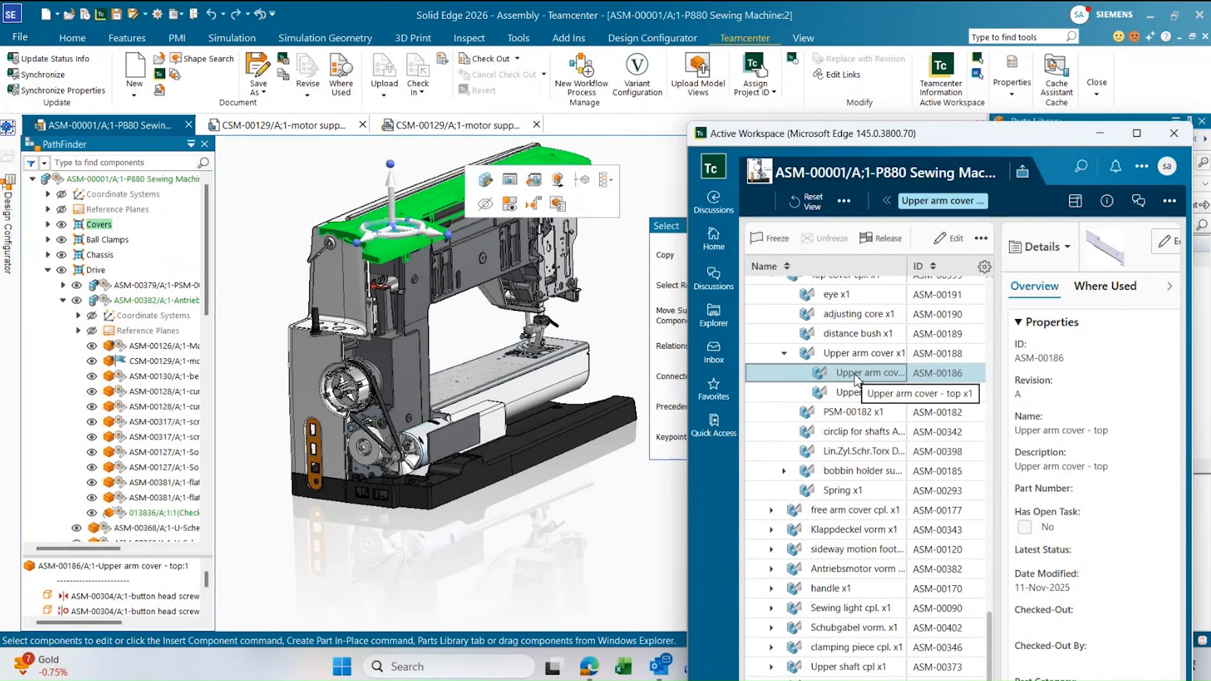
Select the base casing in the model, highlight it in Active Workspace, and clear the model selection.
{"action": "left_click", "coordinate": [575, 380]}
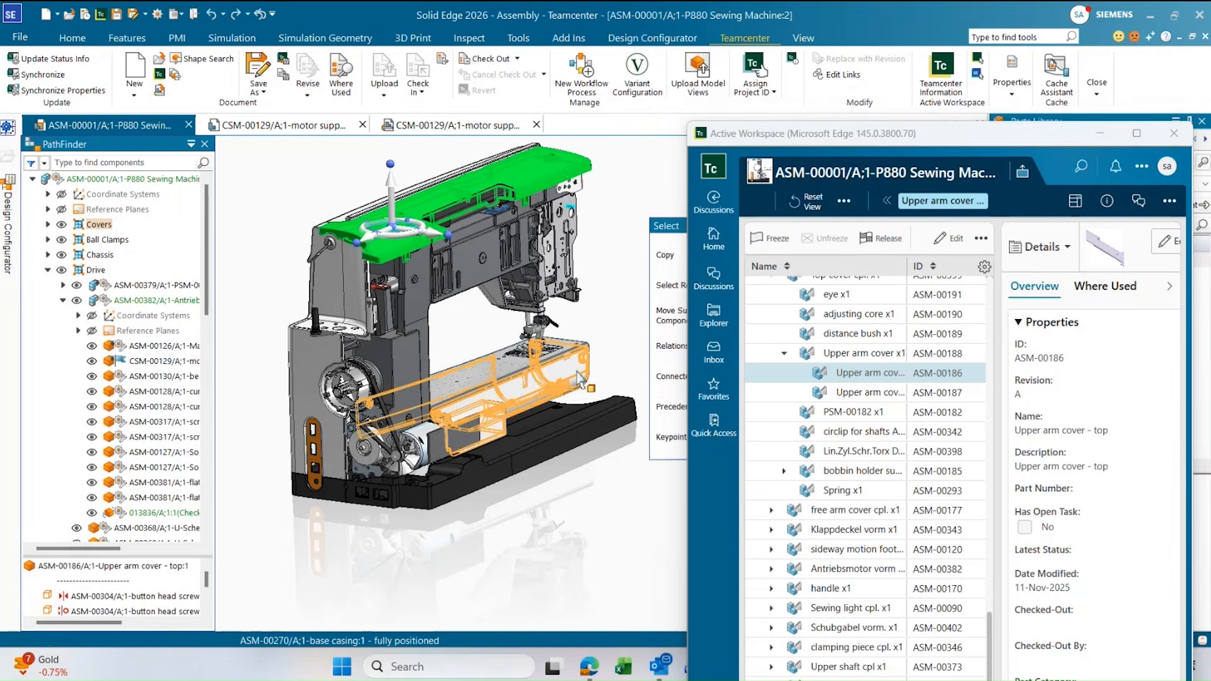
{"action": "left_click", "coordinate": [979, 62]}
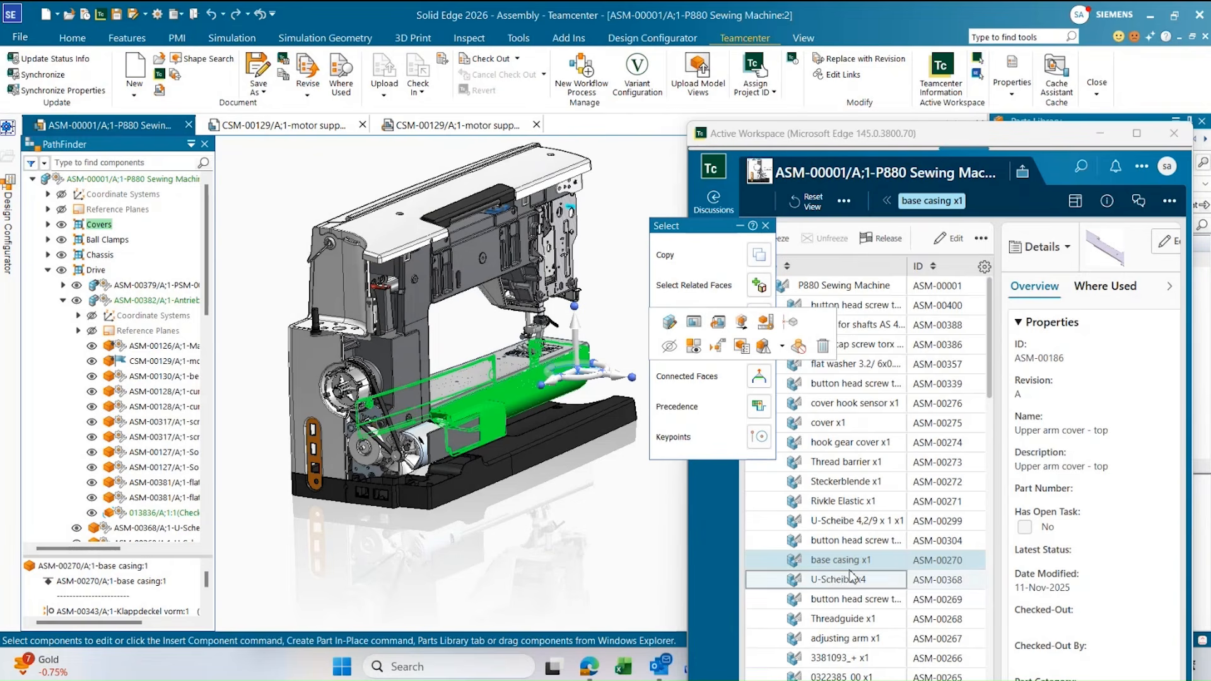
{"action": "left_click", "coordinate": [590, 295]}
Select the cover ASM-00275 in the Active Workspace structure and highlight it in the Solid Edge assembly.
{"action": "left_click", "coordinate": [833, 422]}
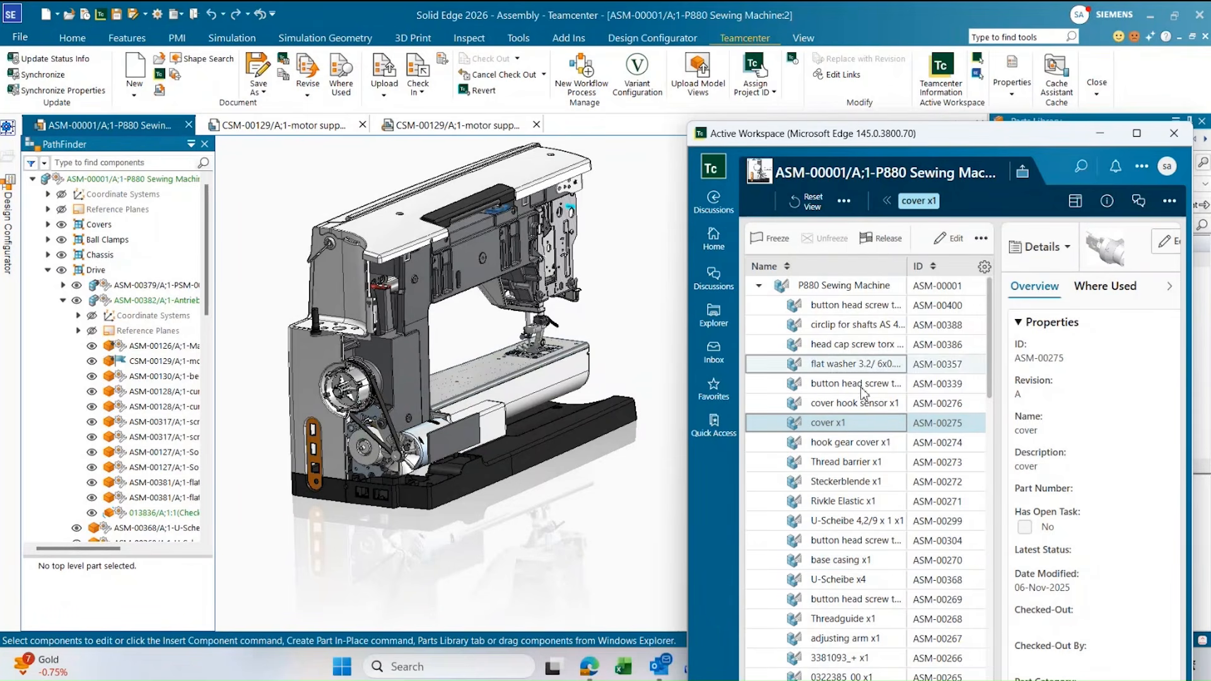
{"action": "left_click", "coordinate": [978, 77]}
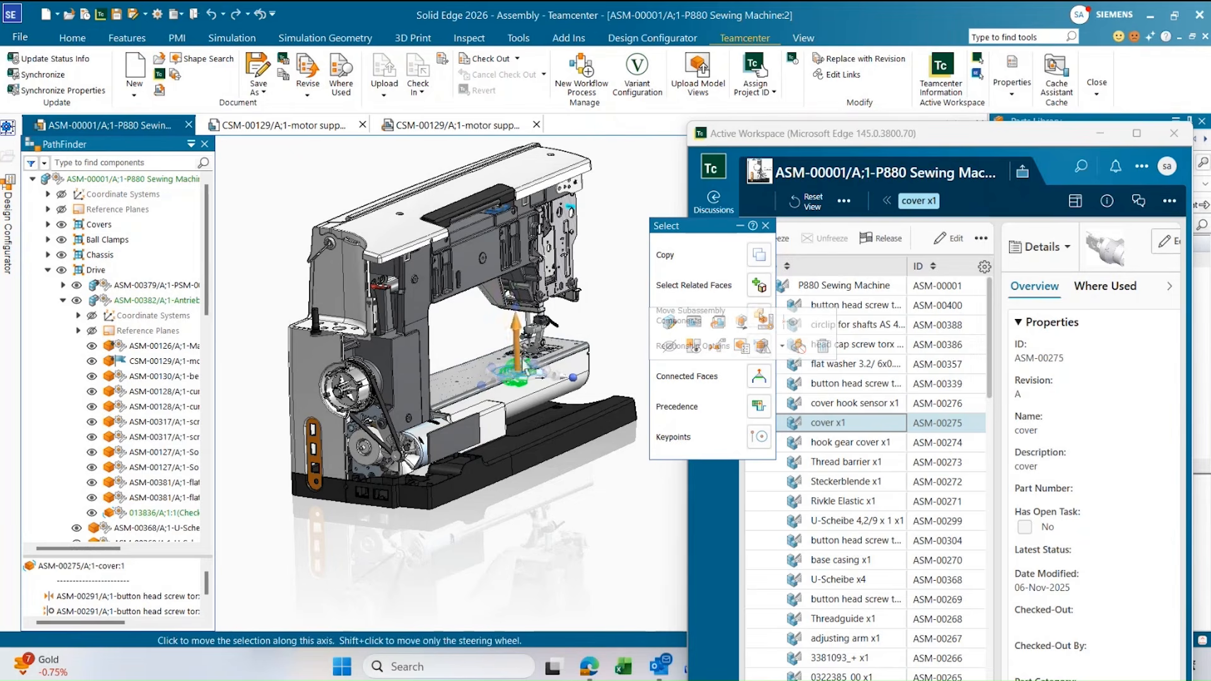
{"action": "scroll", "coordinate": [525, 389], "scroll_direction": "up", "scroll_amount": 3}
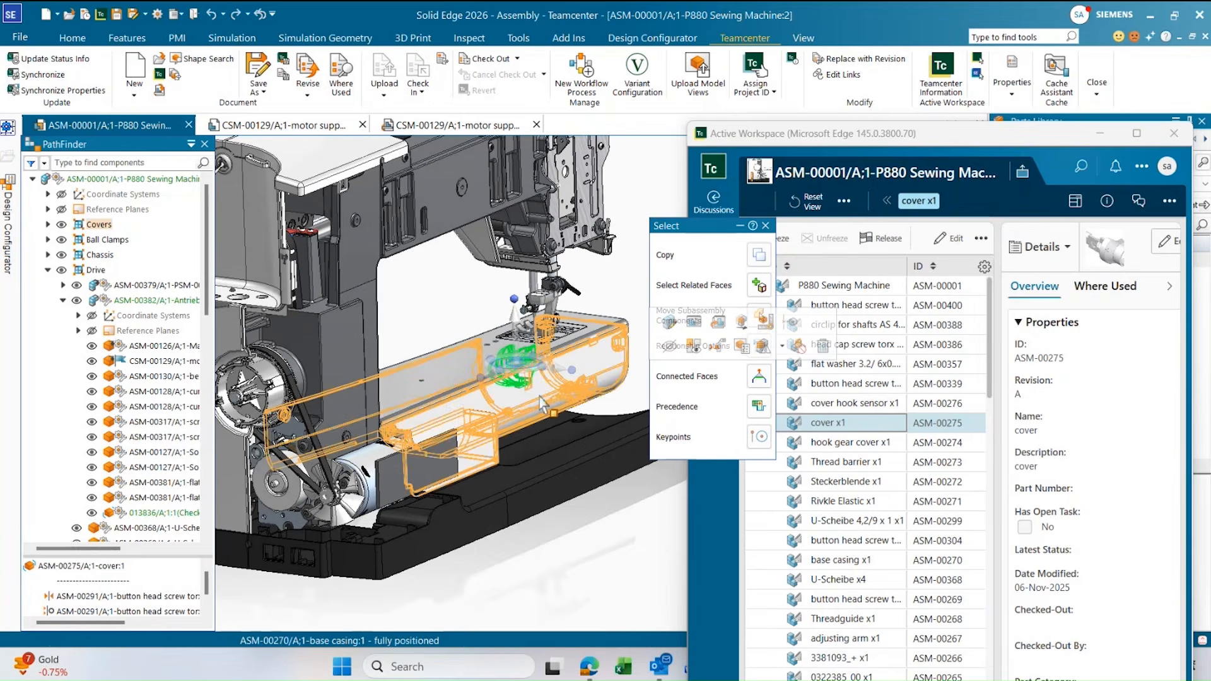
{"action": "scroll", "coordinate": [547, 404], "scroll_direction": "down", "scroll_amount": 3}
{"action": "scroll", "coordinate": [553, 409], "scroll_direction": "down", "scroll_amount": 2}
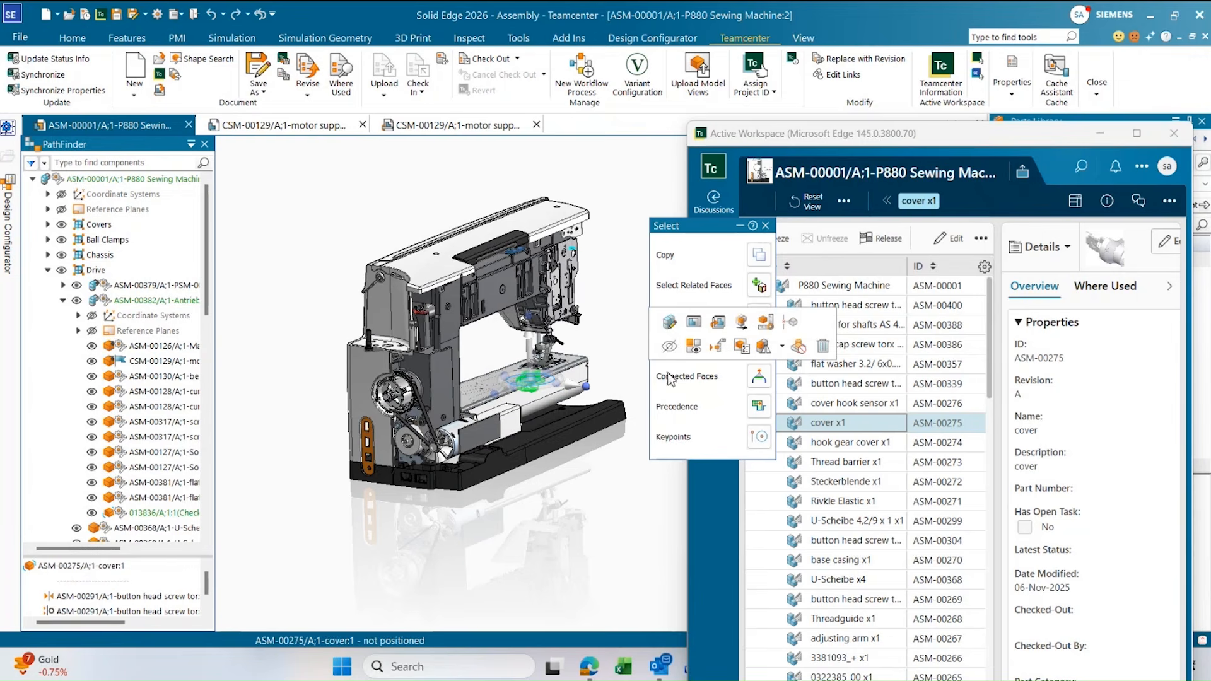
Select the base casing in the Active Workspace structure and clear the cover selection in the Solid Edge model.
{"action": "left_click", "coordinate": [846, 561]}
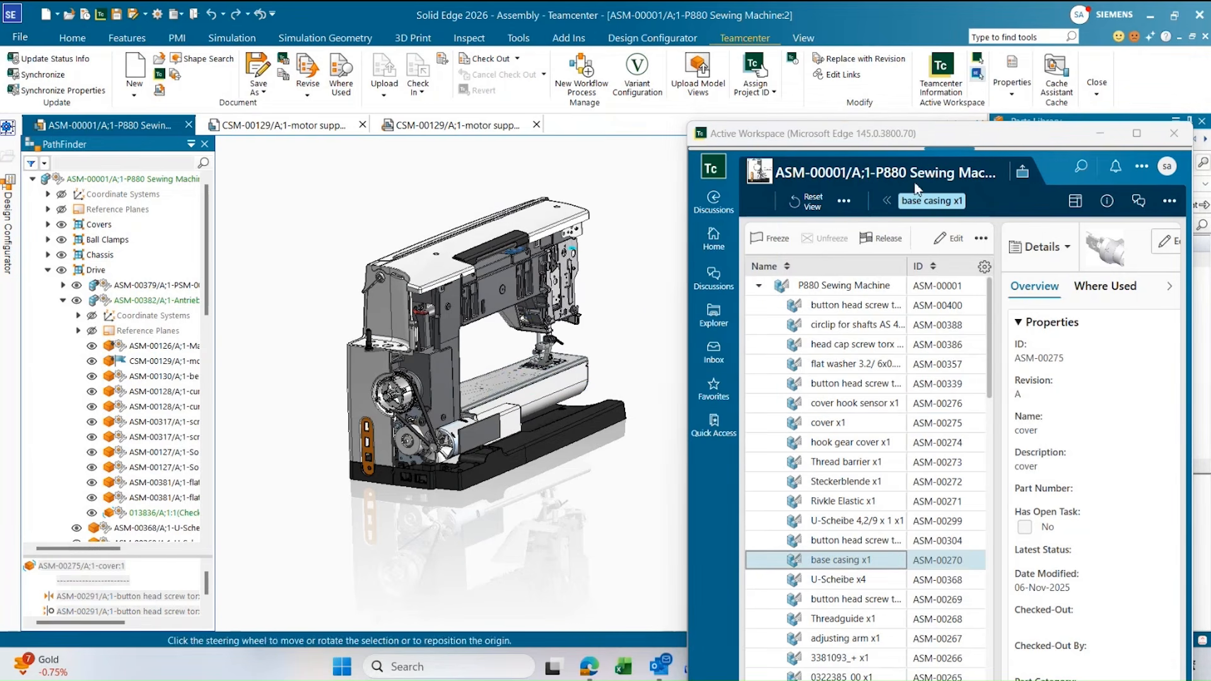
{"action": "left_click", "coordinate": [653, 222]}
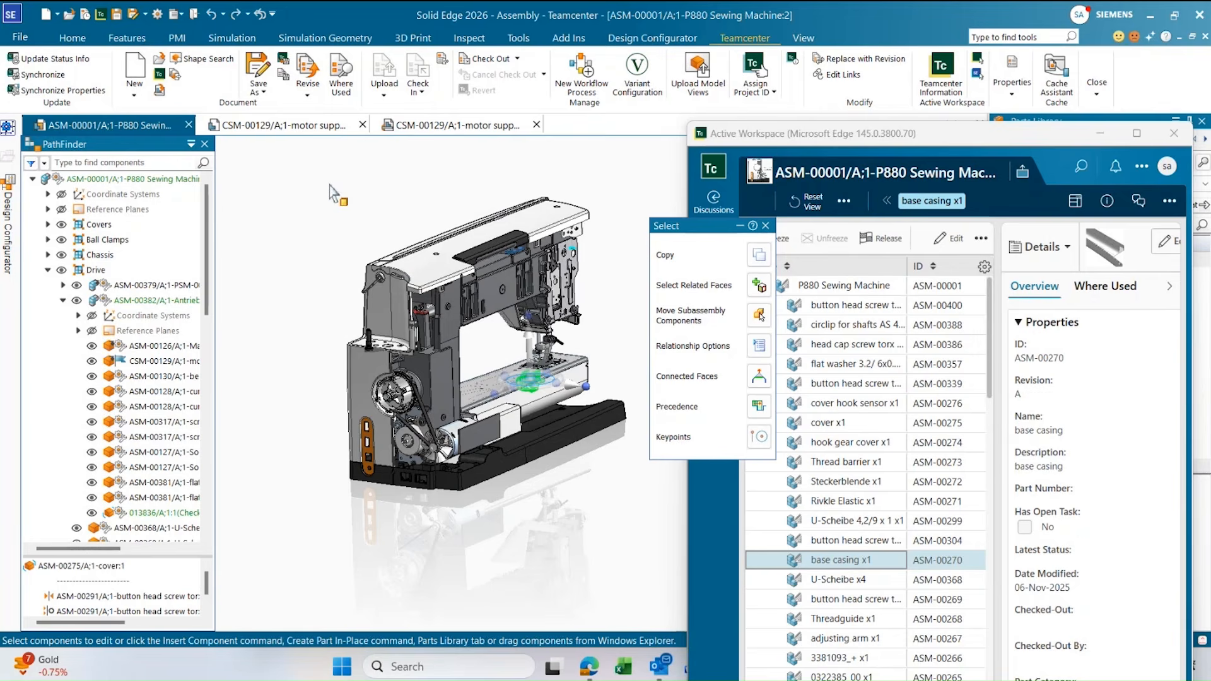
{"action": "left_click", "coordinate": [765, 225]}
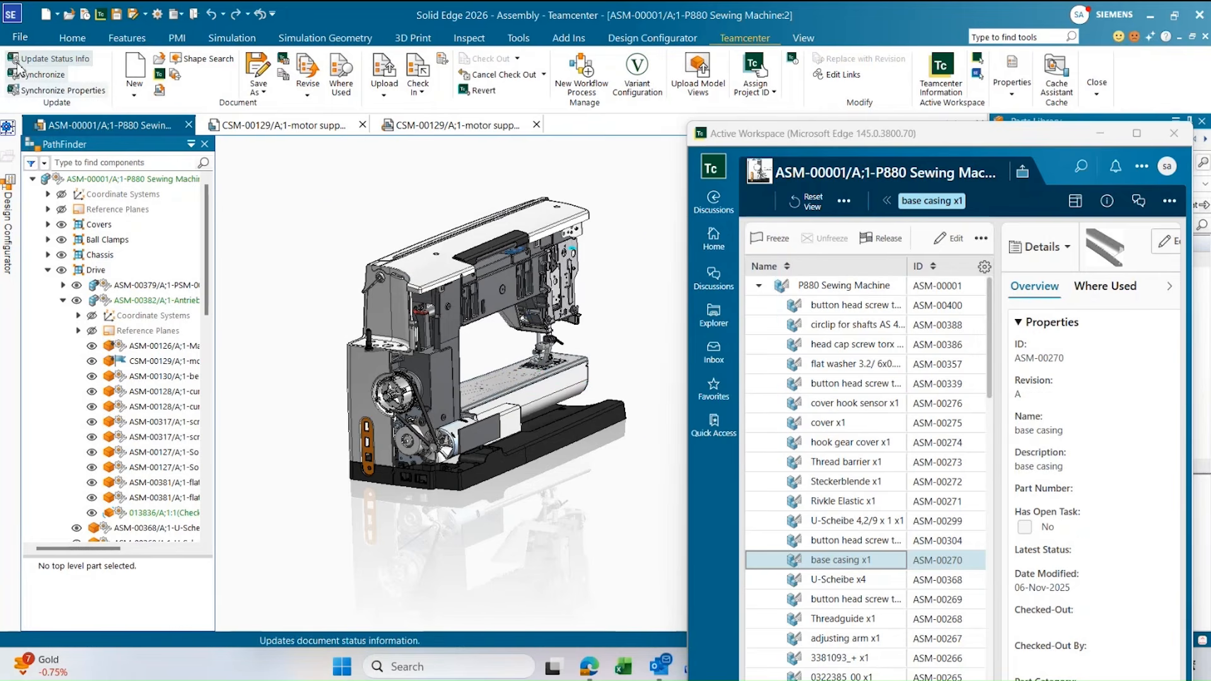
Enable automatic selection from Active Workspace to Solid Edge and the reverse in the Teamcenter assembly cross highlighting options, and apply them.
{"action": "key", "text": "alt+f"}
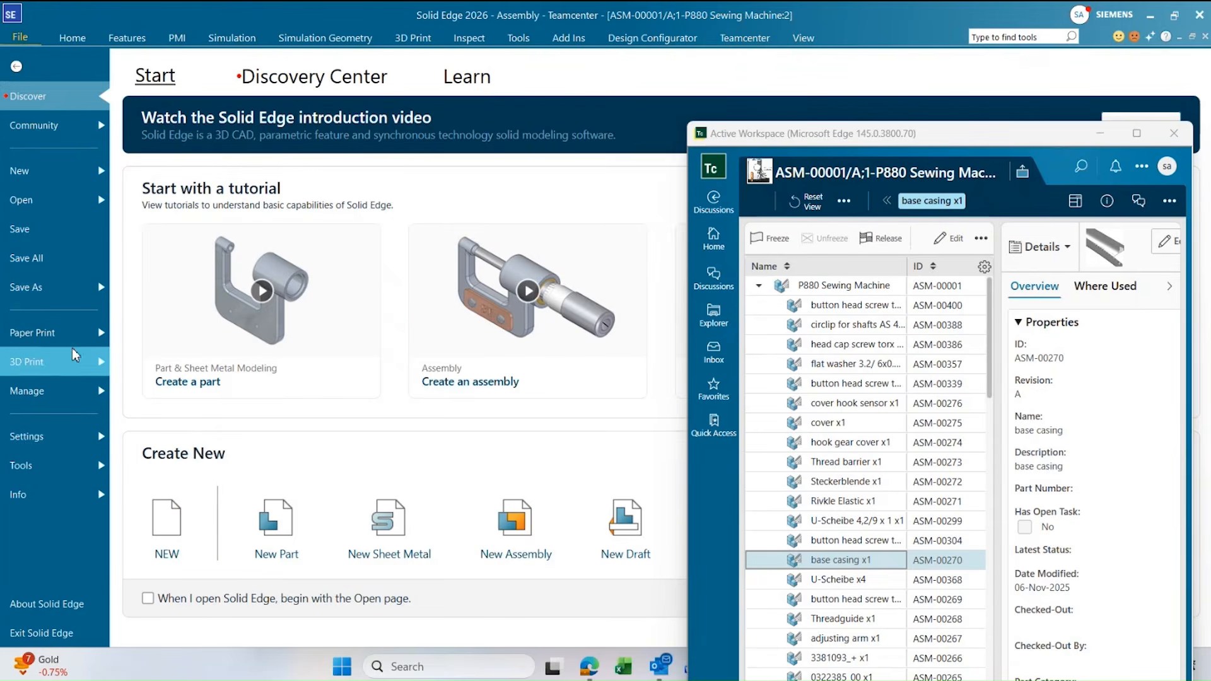
{"action": "left_click", "coordinate": [71, 444]}
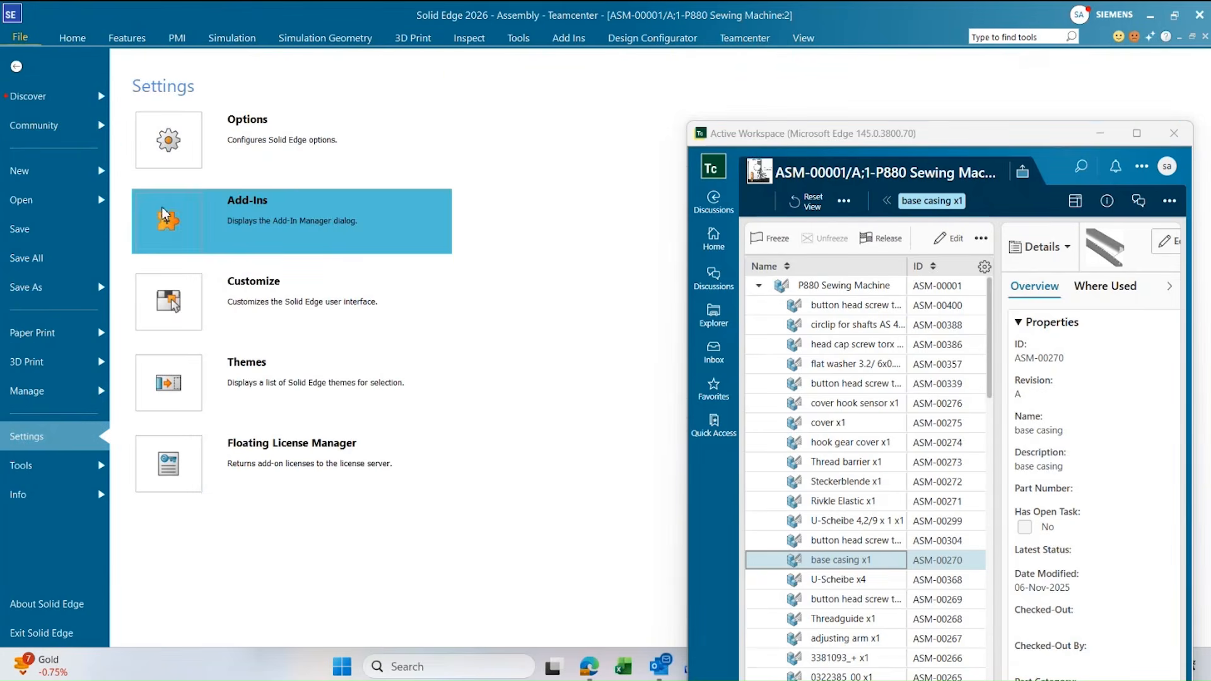
{"action": "mouse_move", "coordinate": [93, 400]}
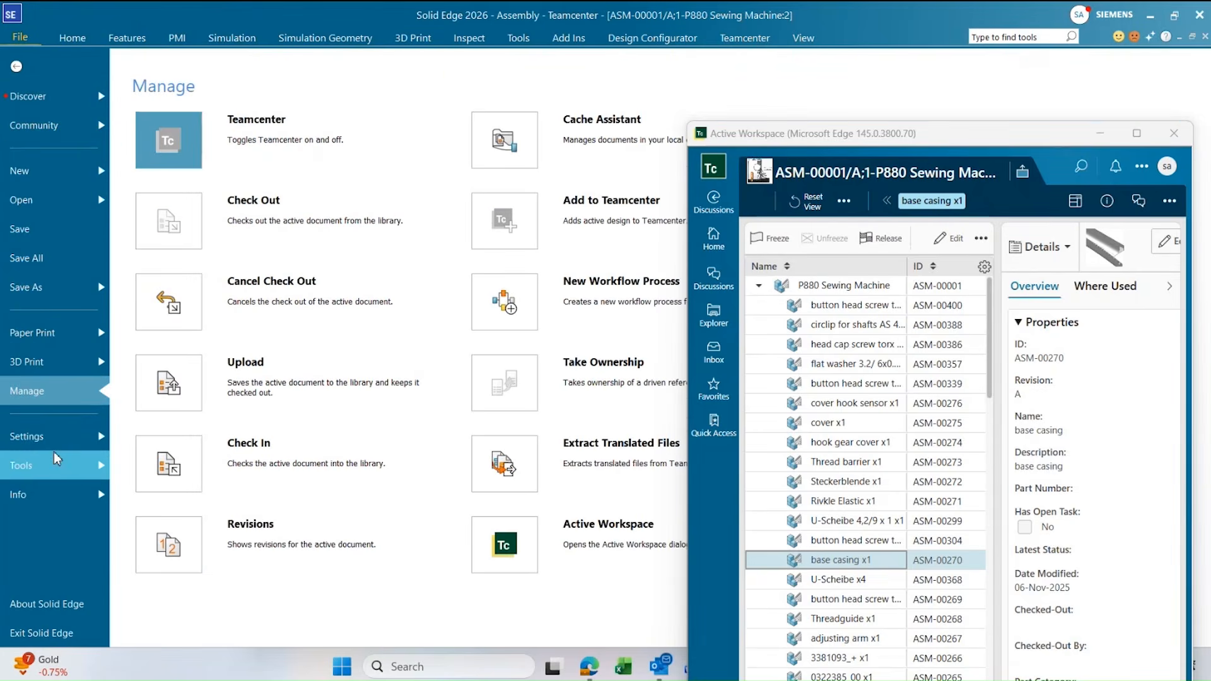
{"action": "left_click", "coordinate": [26, 436]}
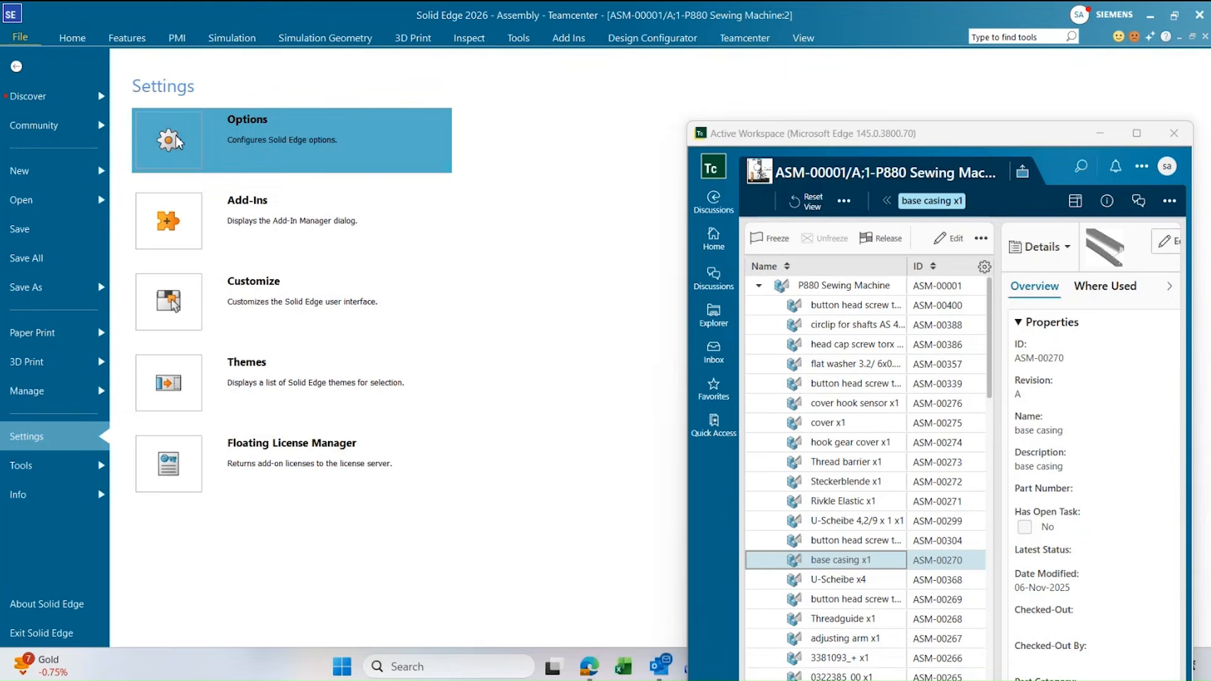
{"action": "left_click", "coordinate": [413, 163]}
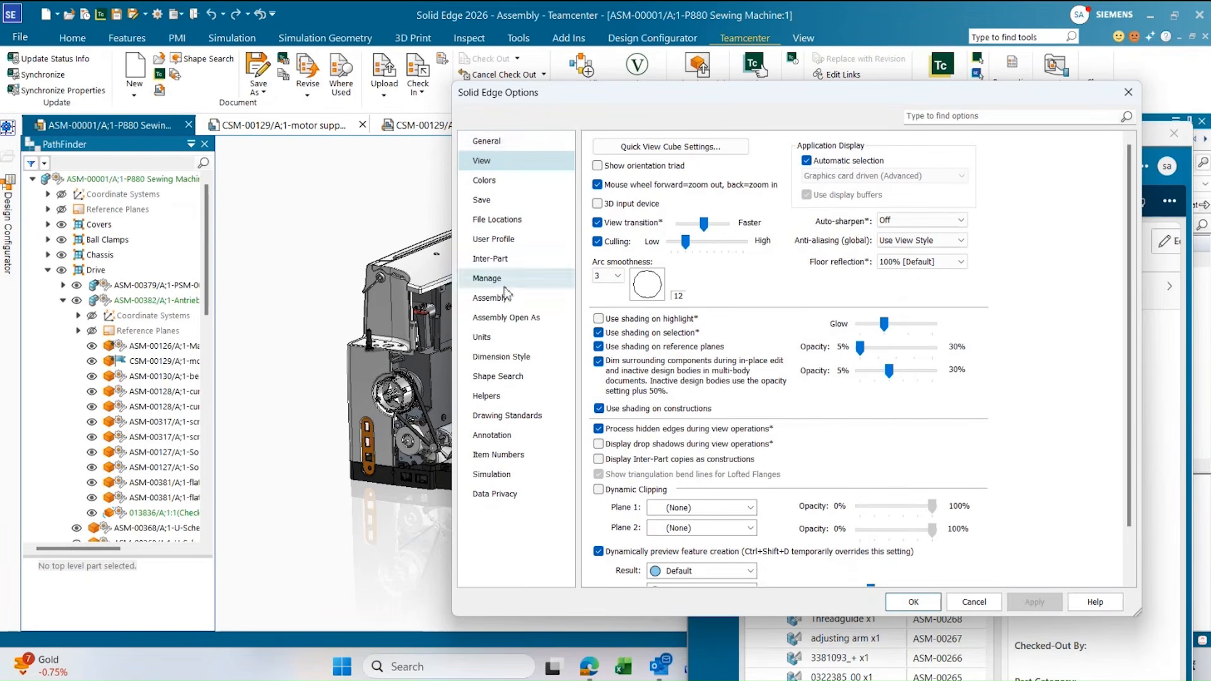
{"action": "left_click", "coordinate": [509, 282]}
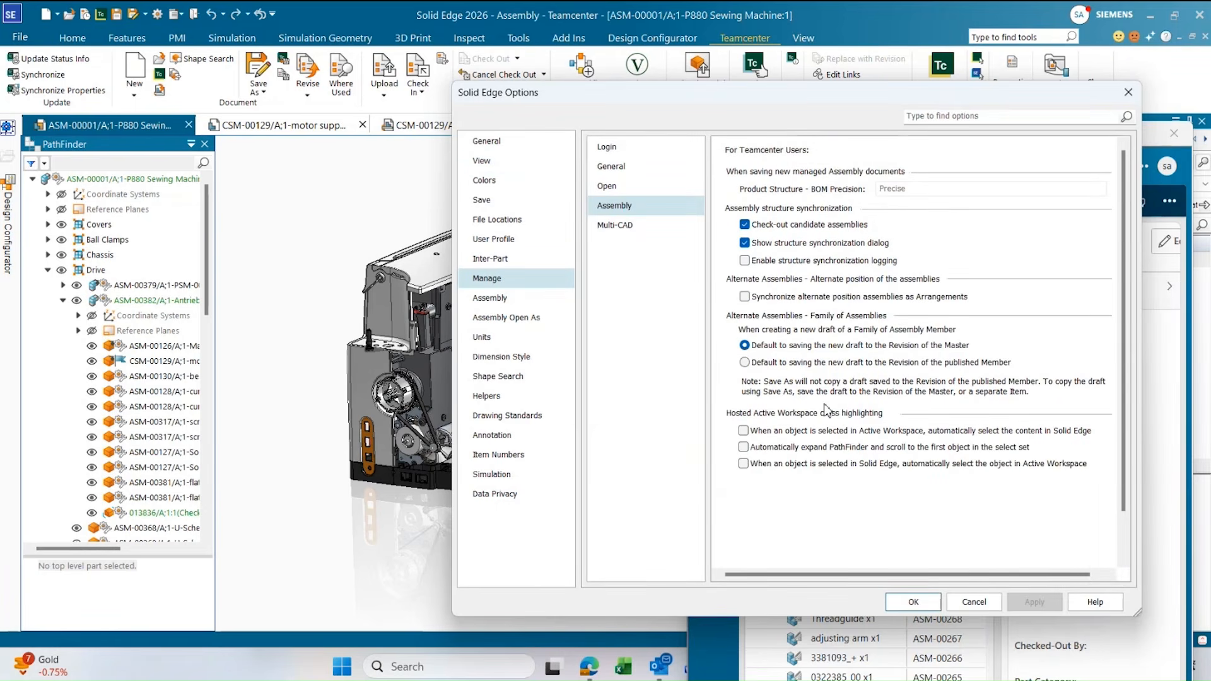
{"action": "left_click", "coordinate": [744, 432]}
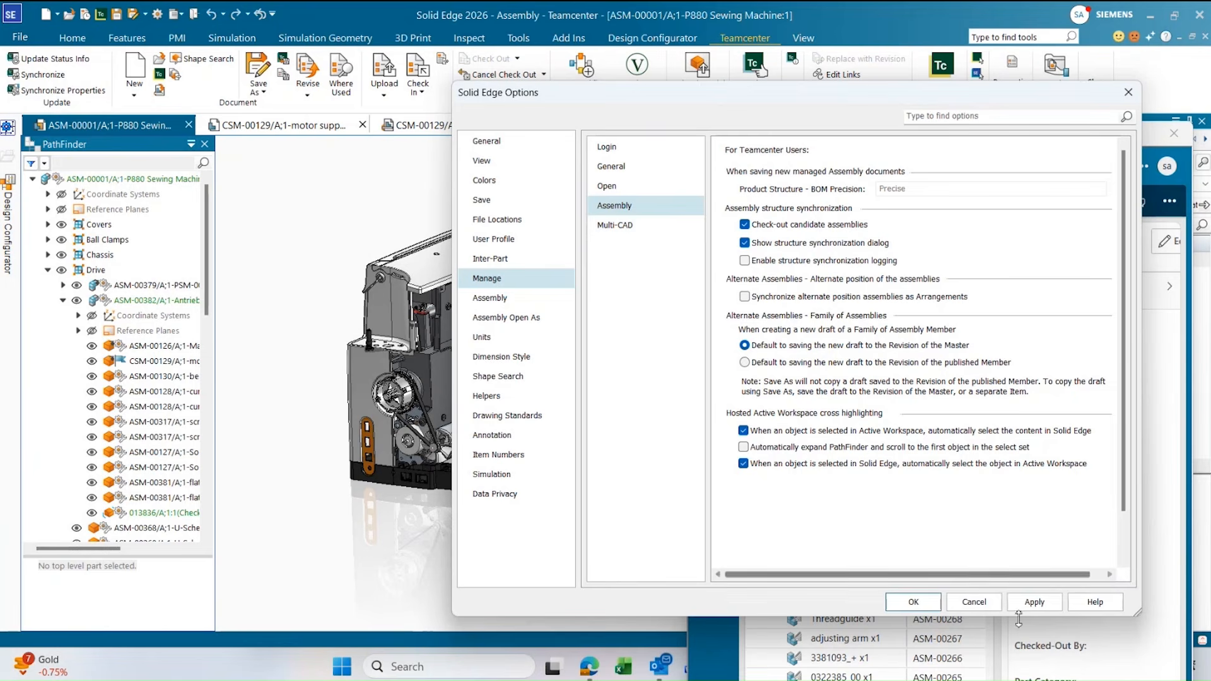
{"action": "left_click", "coordinate": [911, 602]}
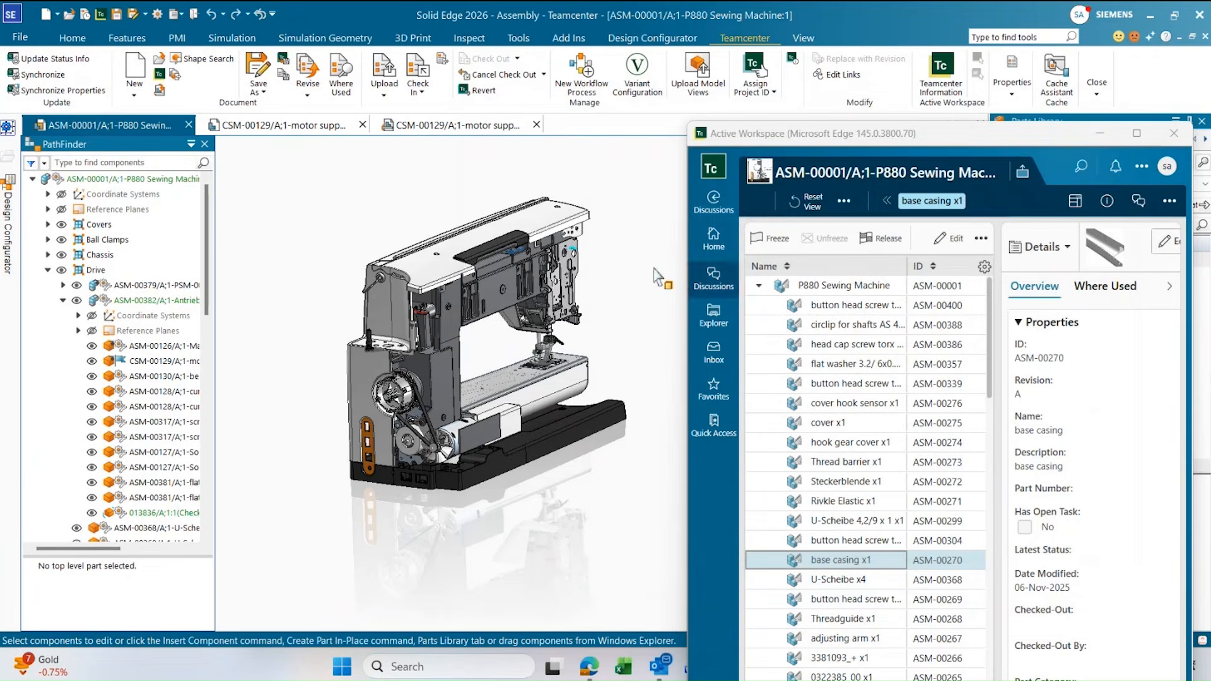
Test automatic cross highlighting by selecting the top part of the upper arm cover in the model, and clear the selection.
{"action": "left_click", "coordinate": [537, 221]}
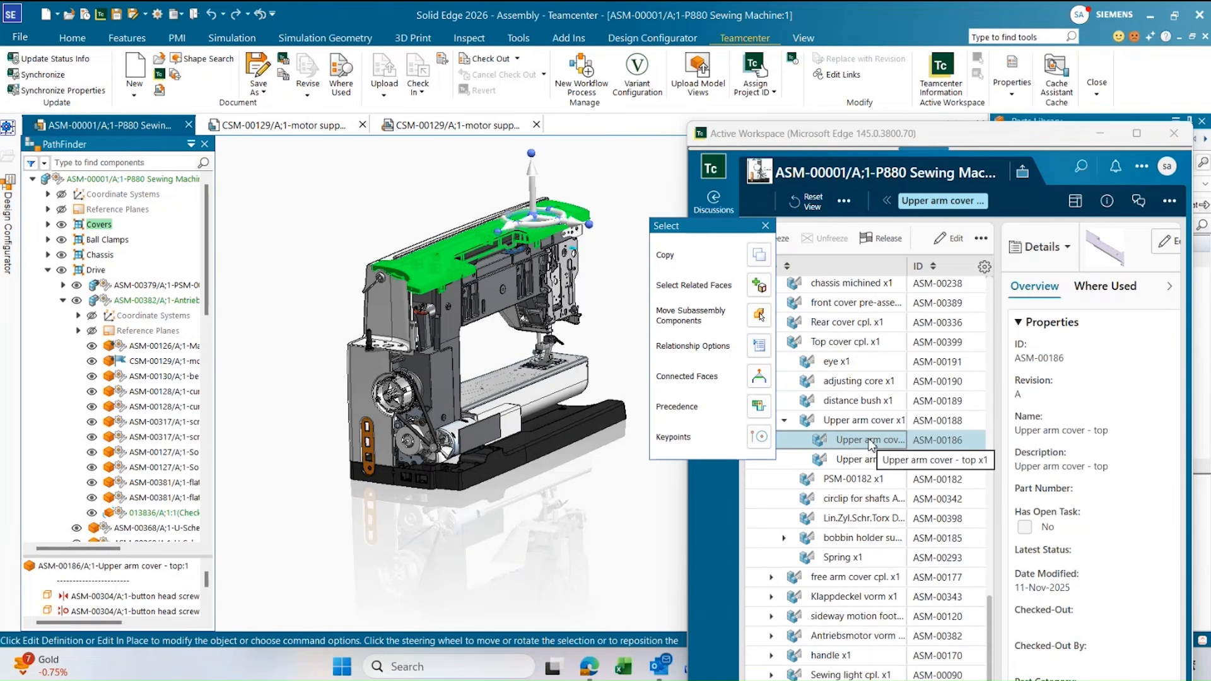
{"action": "left_click", "coordinate": [648, 508]}
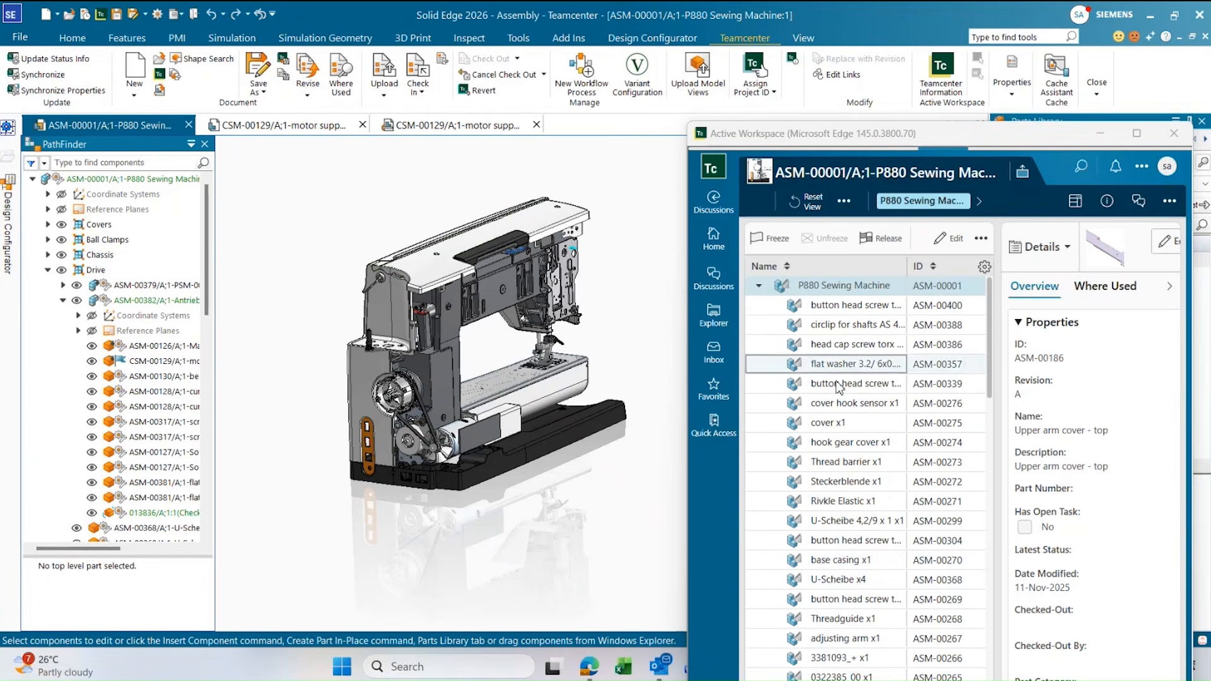
Select the circlip ASM-00388 and the cover hook sensor ASM-00276 in the Active Workspace structure to cross highlight them in the assembly.
{"action": "left_click", "coordinate": [844, 328]}
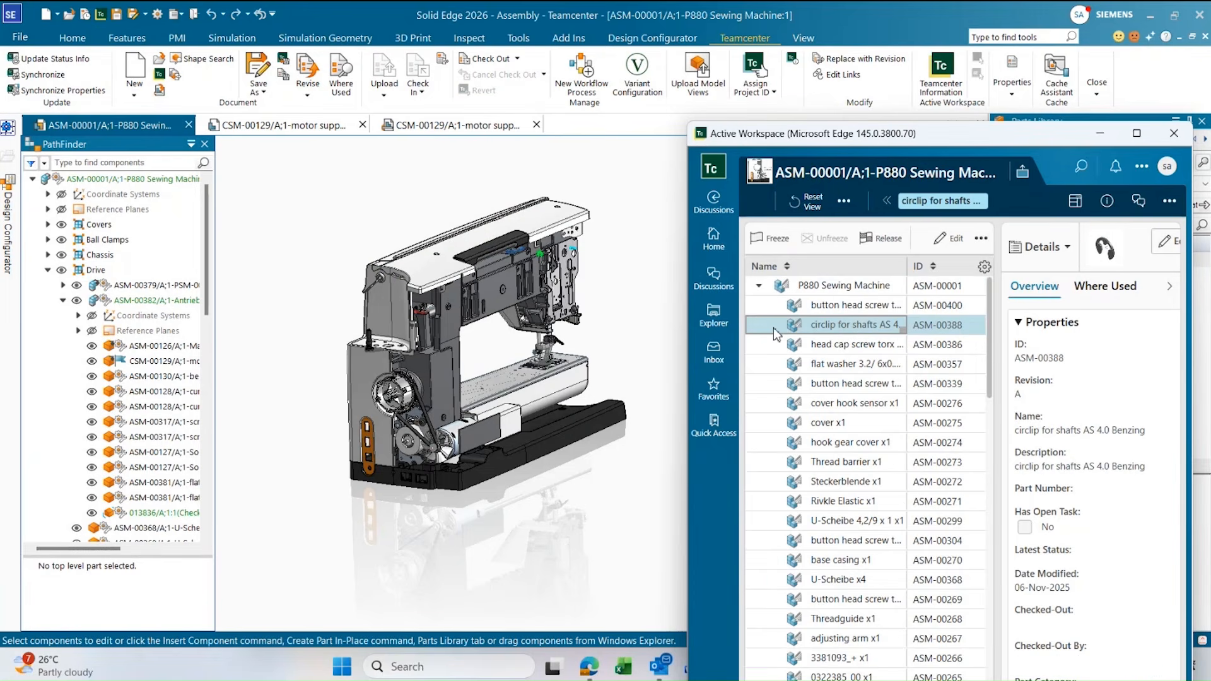
{"action": "left_click", "coordinate": [834, 406]}
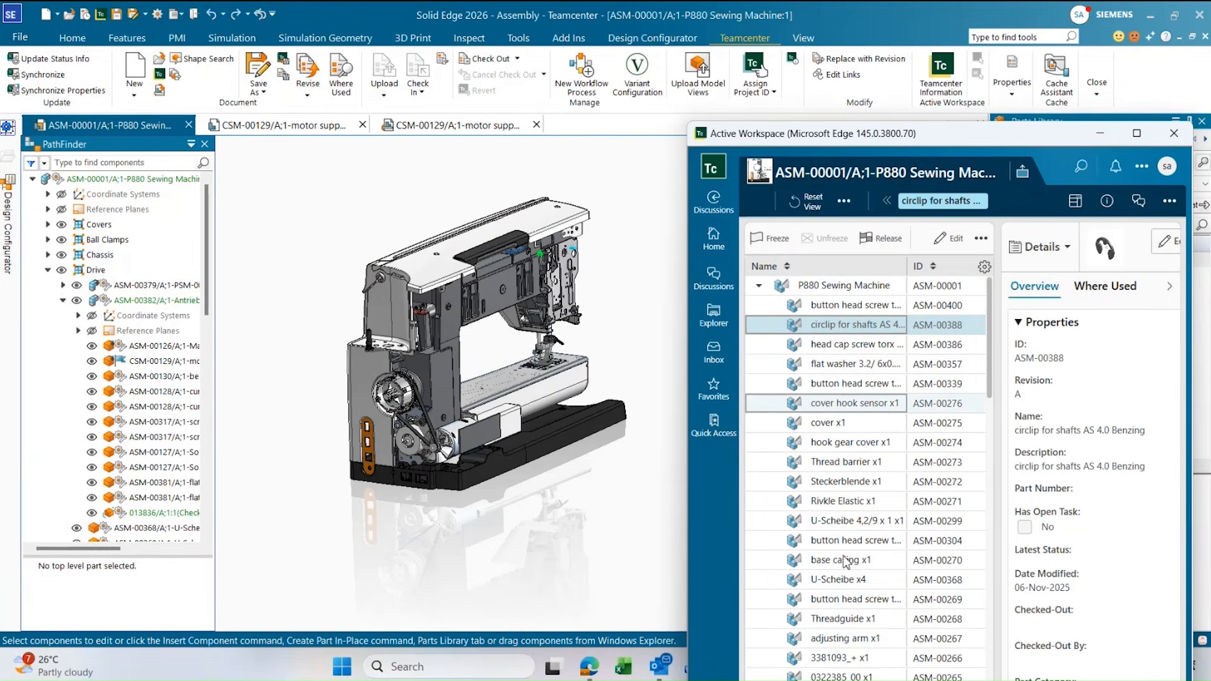
{"action": "scroll", "coordinate": [855, 609], "scroll_direction": "down", "scroll_amount": 1}
{"action": "scroll", "coordinate": [858, 612], "scroll_direction": "down", "scroll_amount": 5}
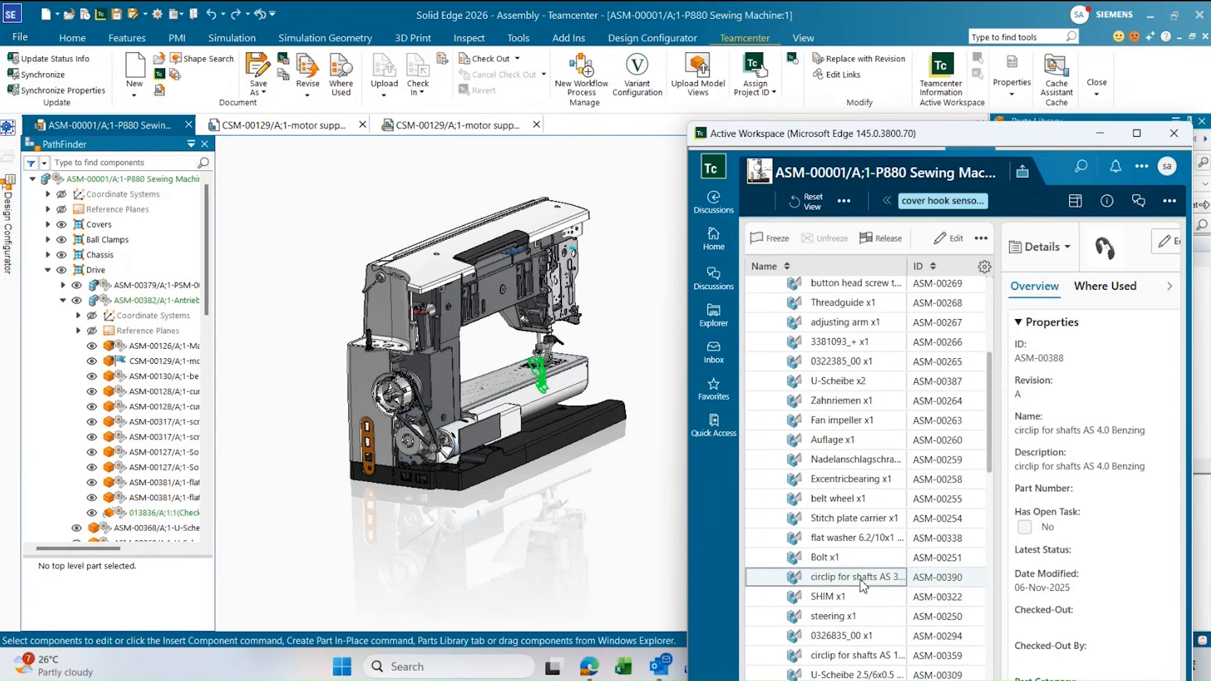
{"action": "scroll", "coordinate": [862, 583], "scroll_direction": "down", "scroll_amount": 7}
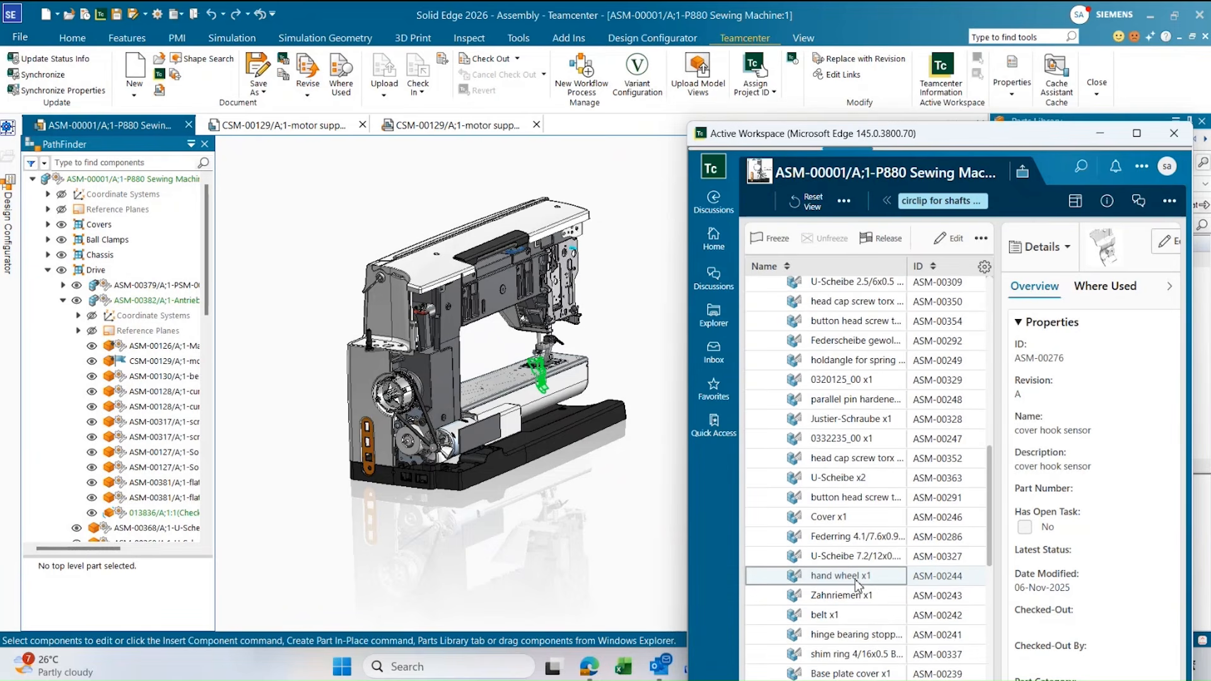
Cross highlight the hand wheel ASM-00244 from the Active Workspace structure, clear the selection in the model, and close Active Workspace.
{"action": "left_click", "coordinate": [858, 580]}
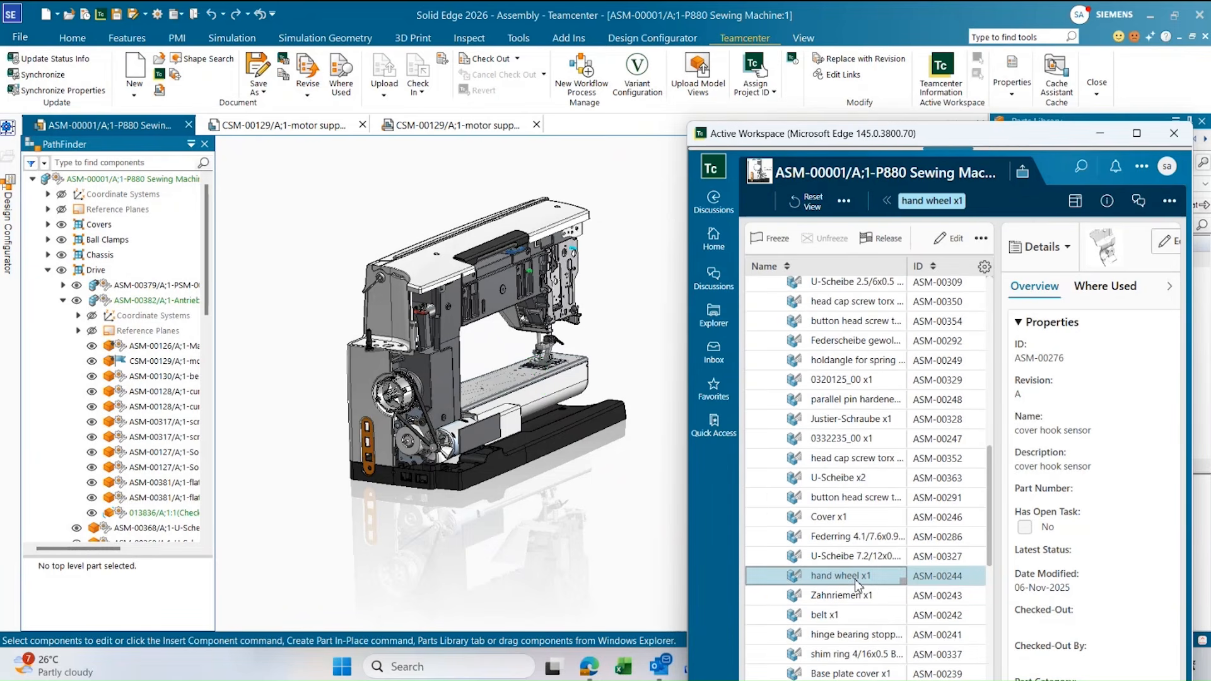
{"action": "left_click", "coordinate": [625, 201]}
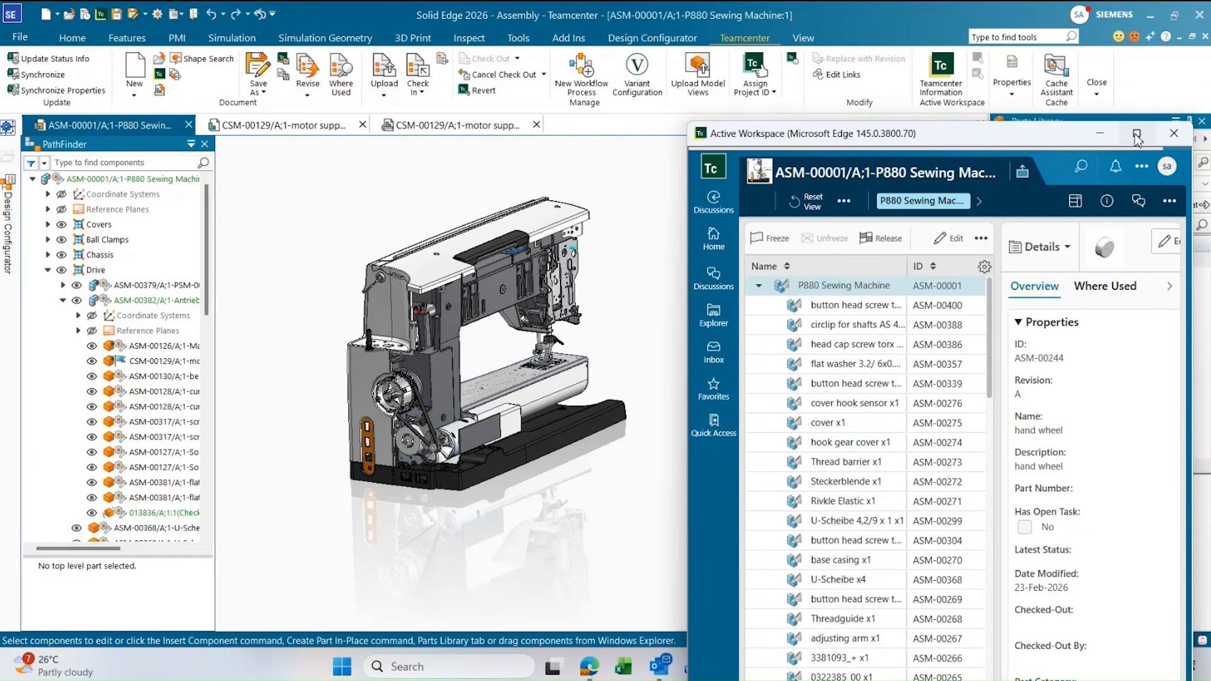
{"action": "mouse_move", "coordinate": [1138, 138]}
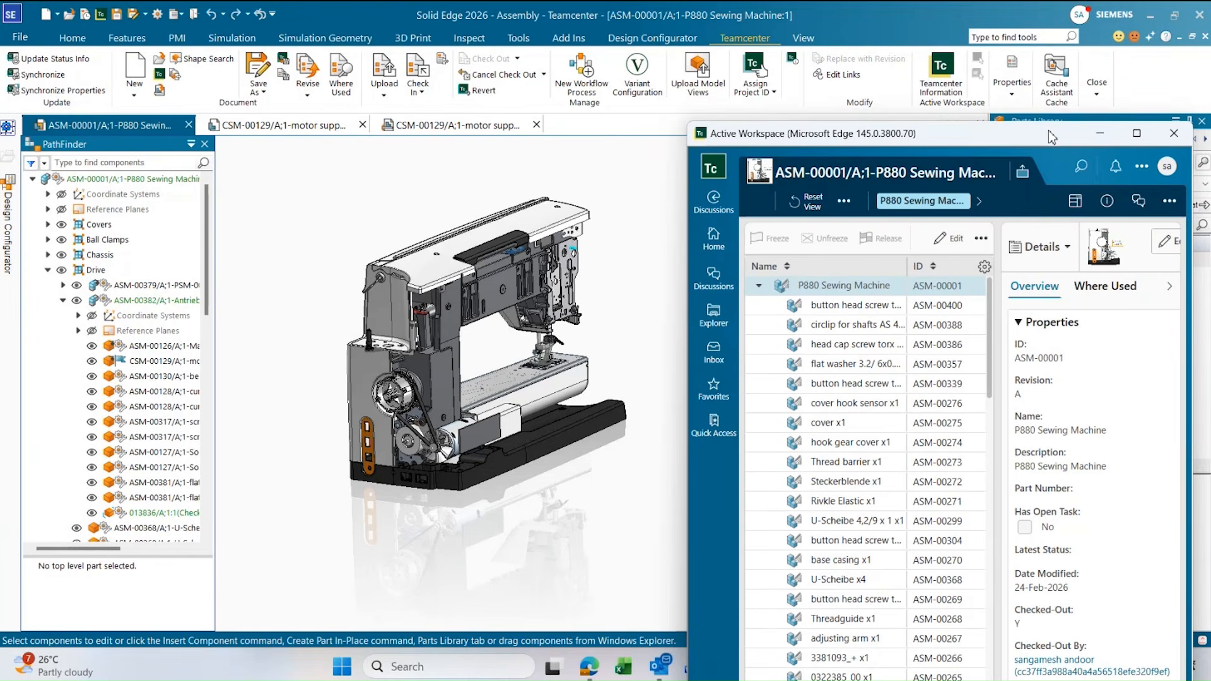
{"action": "left_click", "coordinate": [1174, 133]}
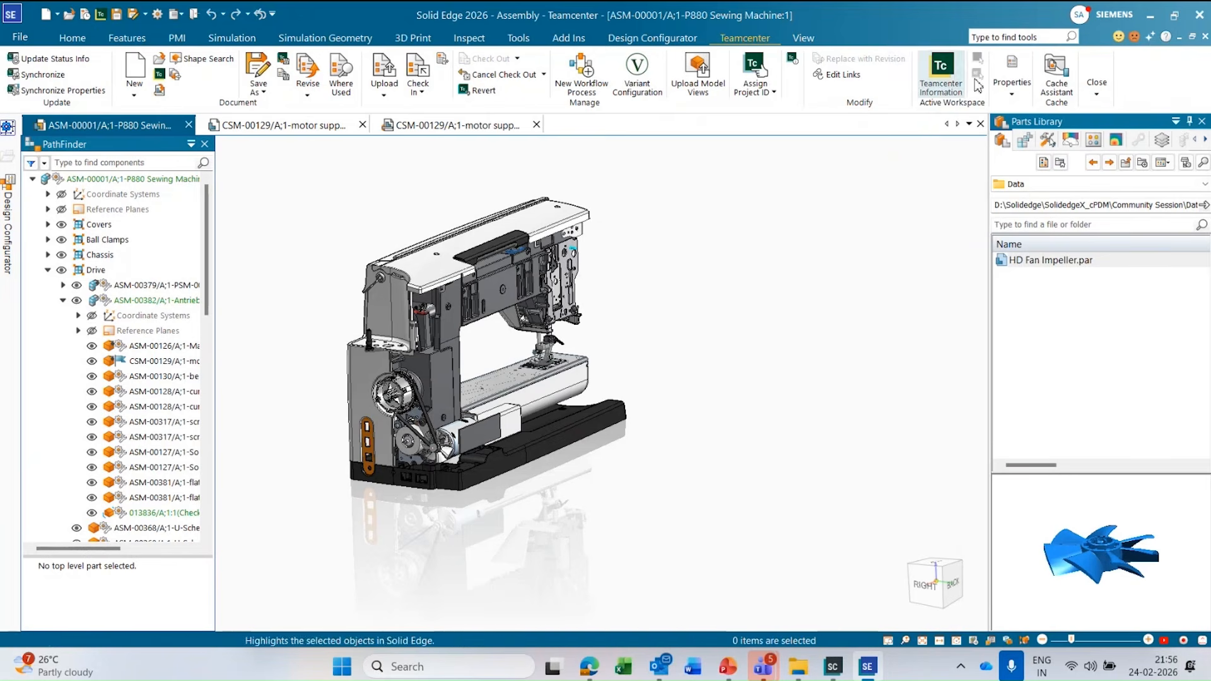
Open the Cache Assistant and examine the list of cached documents with their release and cache statuses.
{"action": "left_click", "coordinate": [1062, 95]}
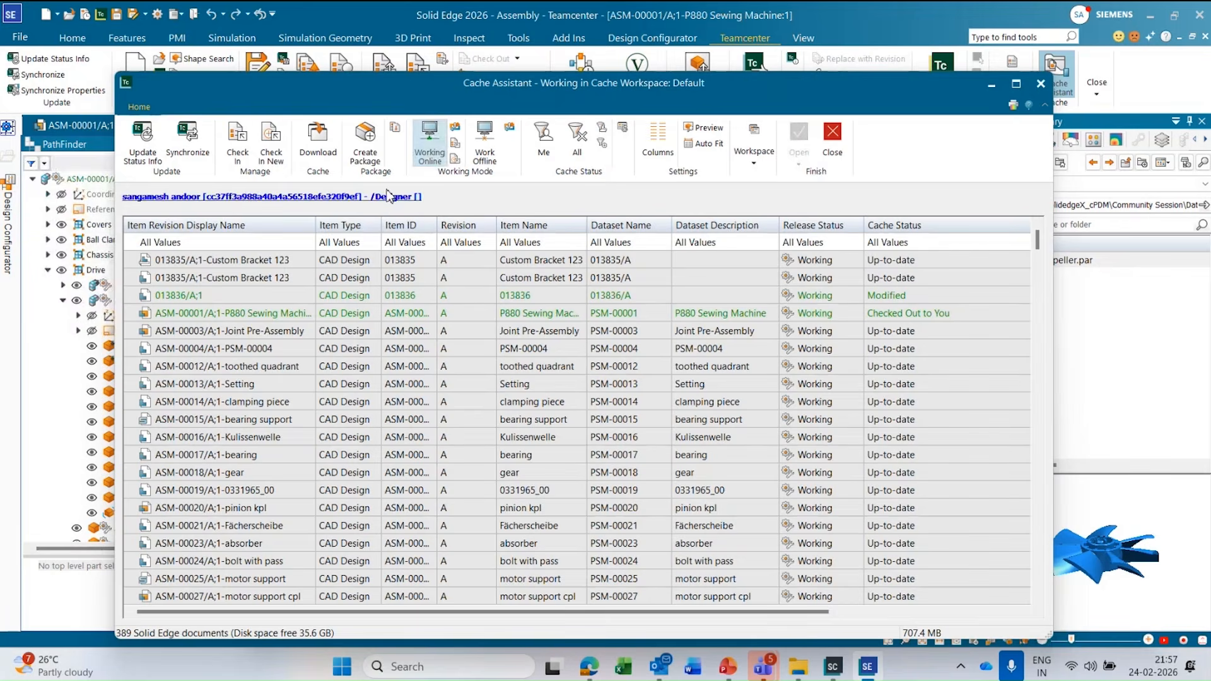
{"action": "left_click_drag", "start_coordinate": [416, 81], "coordinate": [446, 145]}
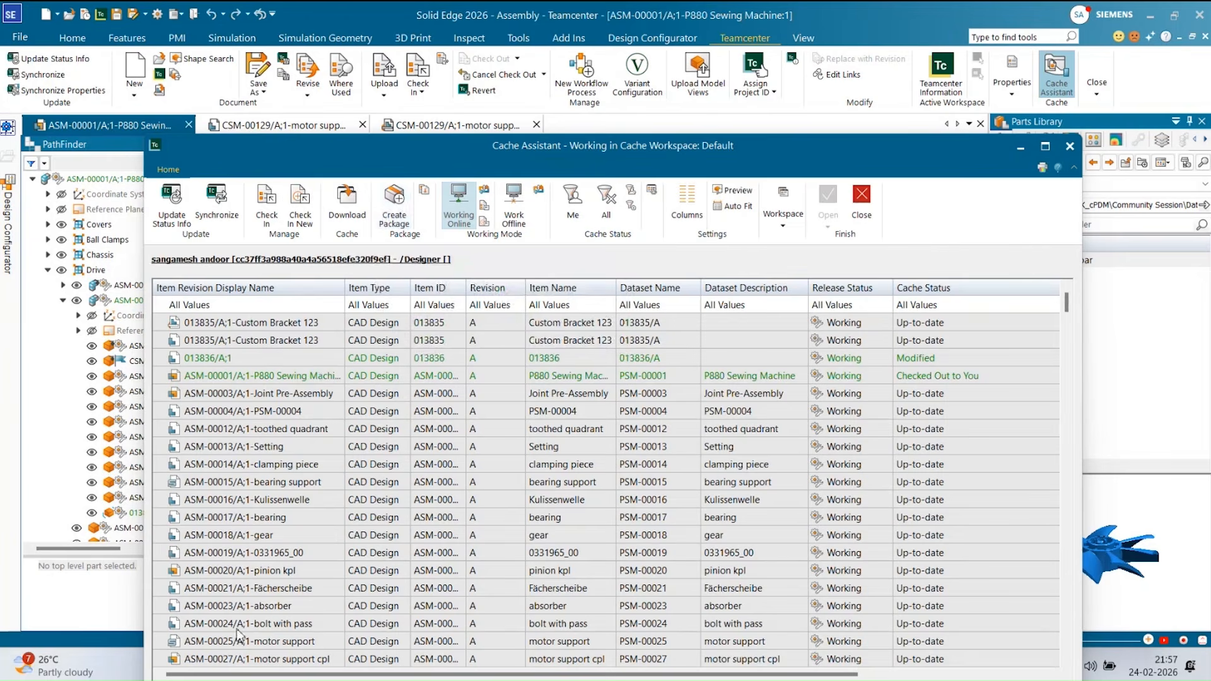
{"action": "scroll", "coordinate": [250, 527], "scroll_direction": "down", "scroll_amount": 5}
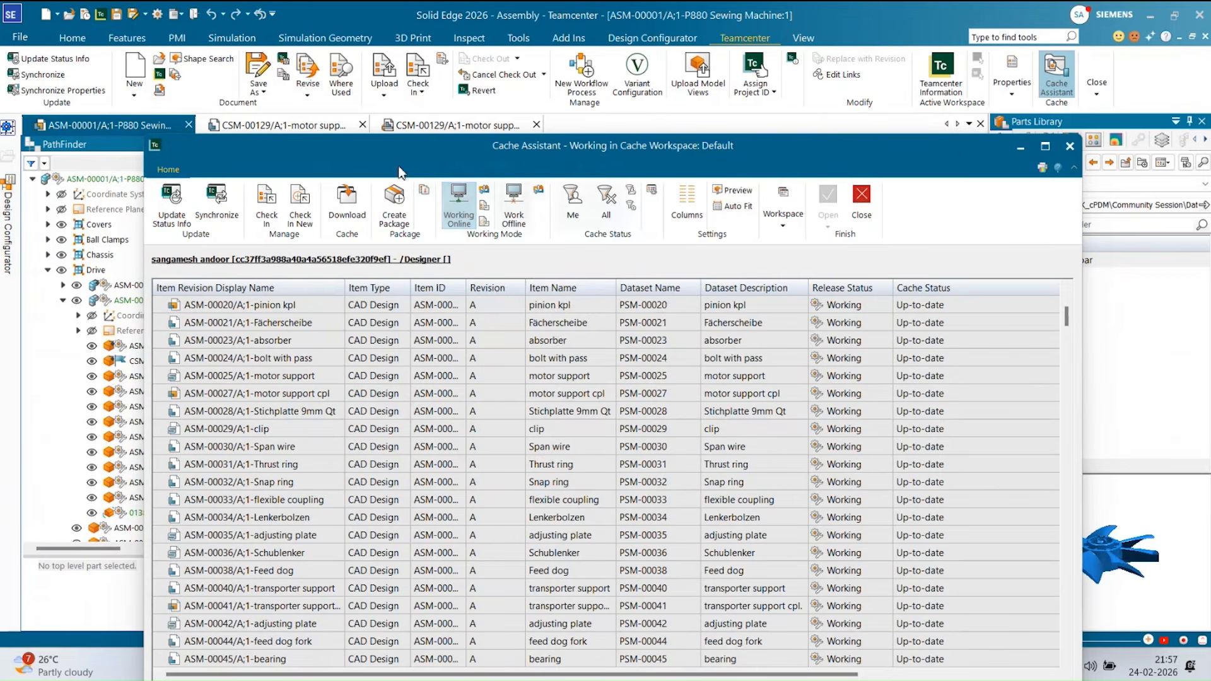
{"action": "left_click_drag", "start_coordinate": [416, 152], "coordinate": [463, 154]}
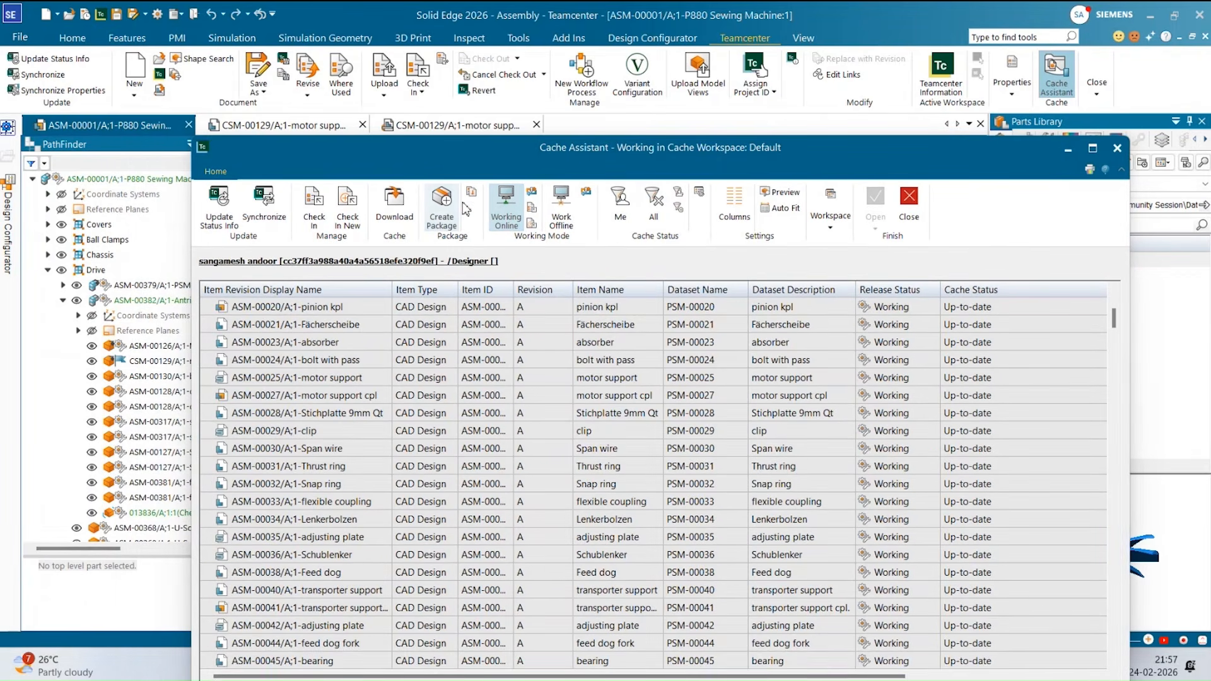
{"action": "scroll", "coordinate": [309, 400], "scroll_direction": "down", "scroll_amount": 6}
{"action": "scroll", "coordinate": [309, 399], "scroll_direction": "down", "scroll_amount": 7}
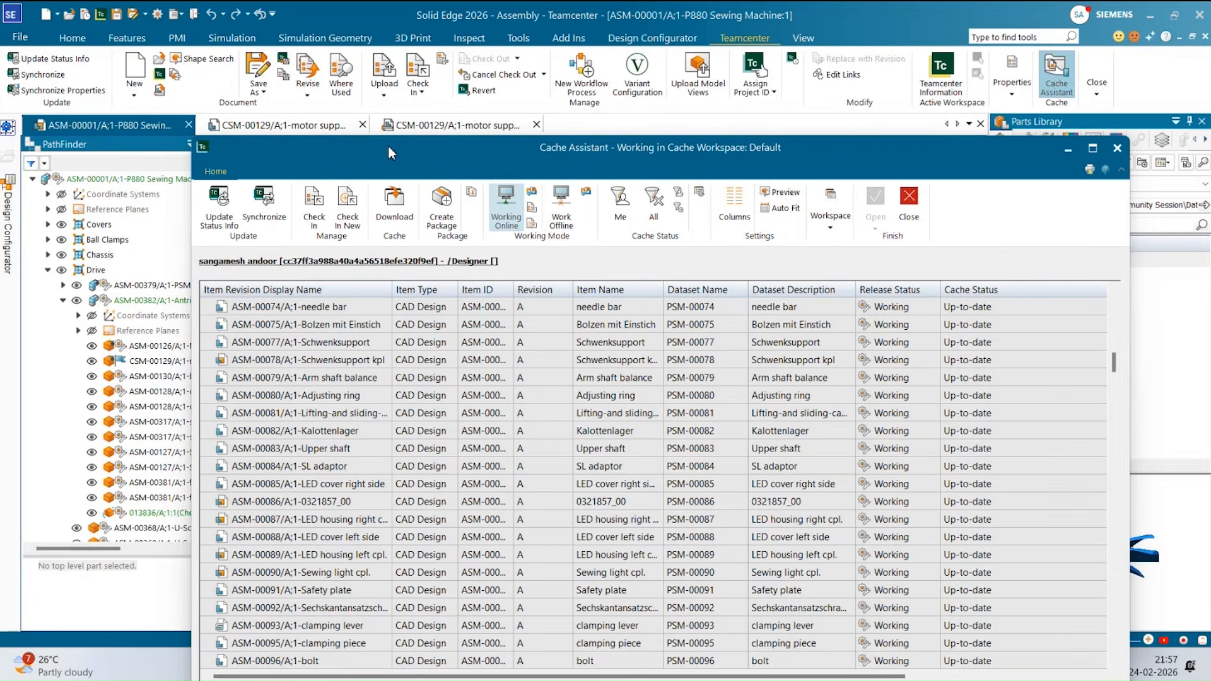
Open the Cache Assistant's Download window, look at its item ID search, and cancel without downloading anything.
{"action": "left_click", "coordinate": [396, 217]}
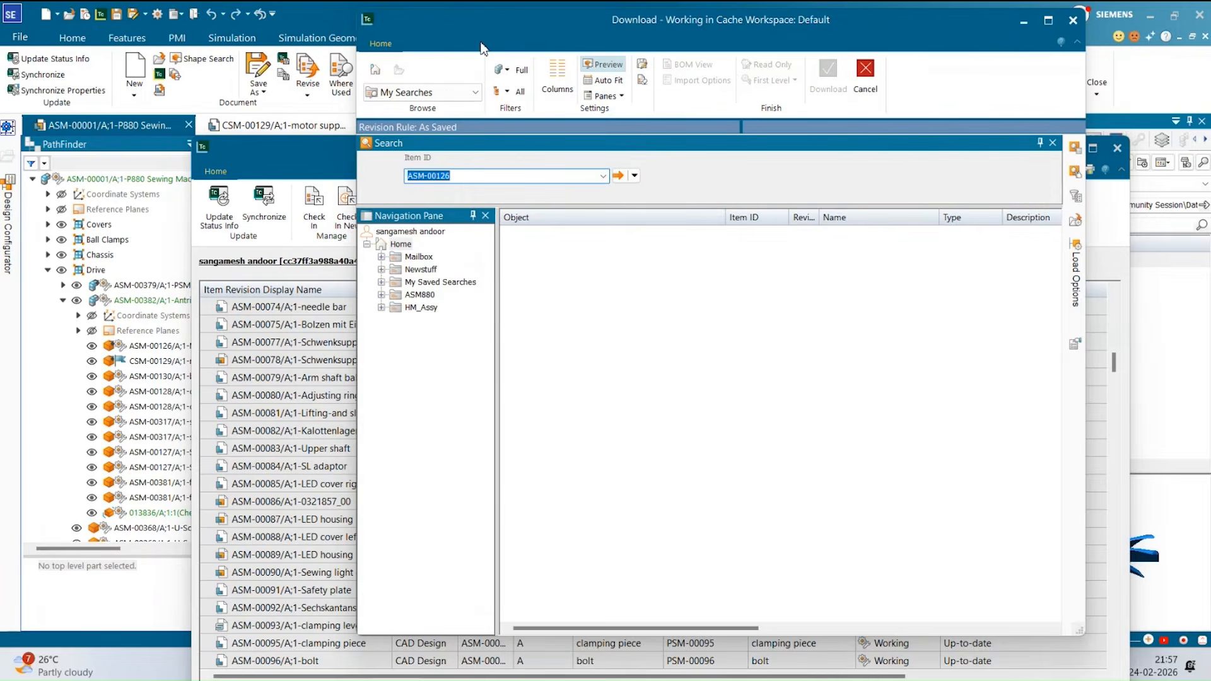
{"action": "left_click_drag", "start_coordinate": [480, 42], "coordinate": [597, 113]}
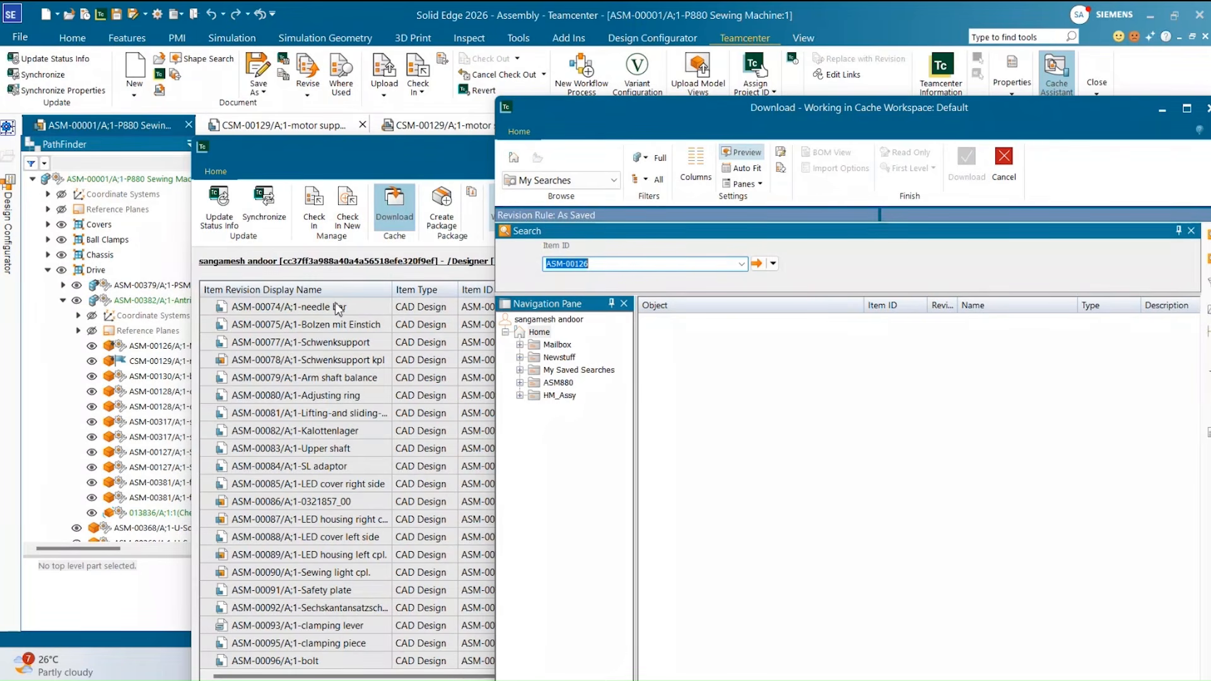
{"action": "left_click", "coordinate": [594, 265]}
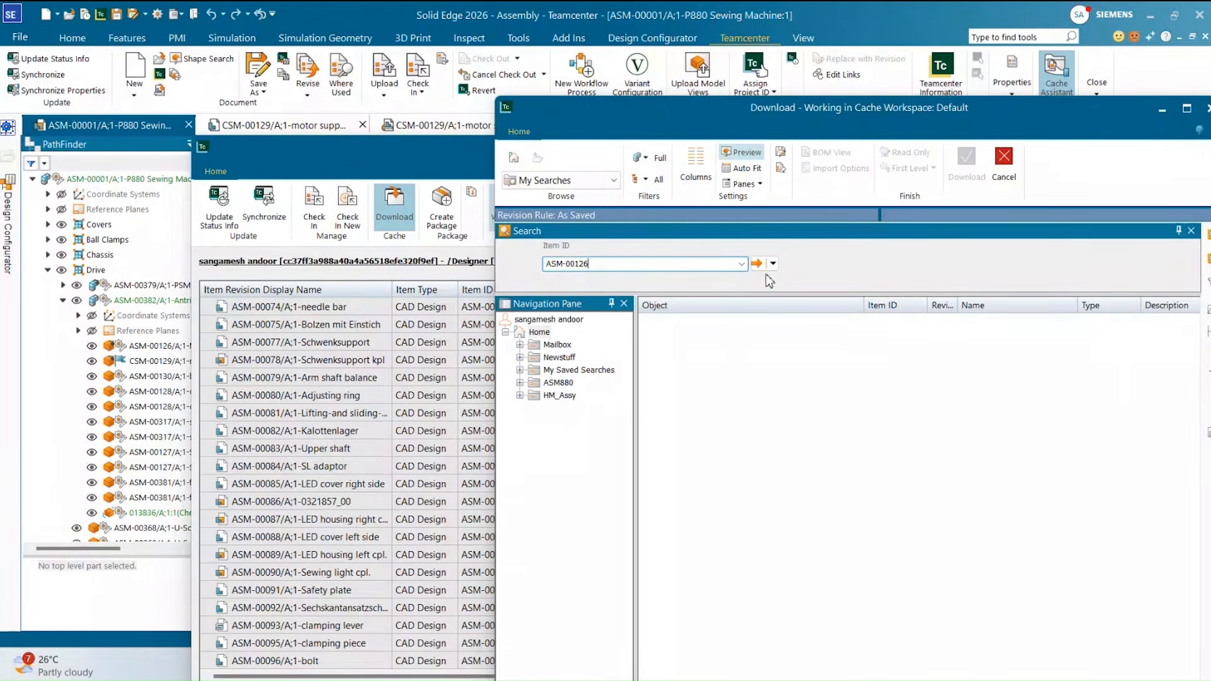
{"action": "left_click", "coordinate": [1003, 166]}
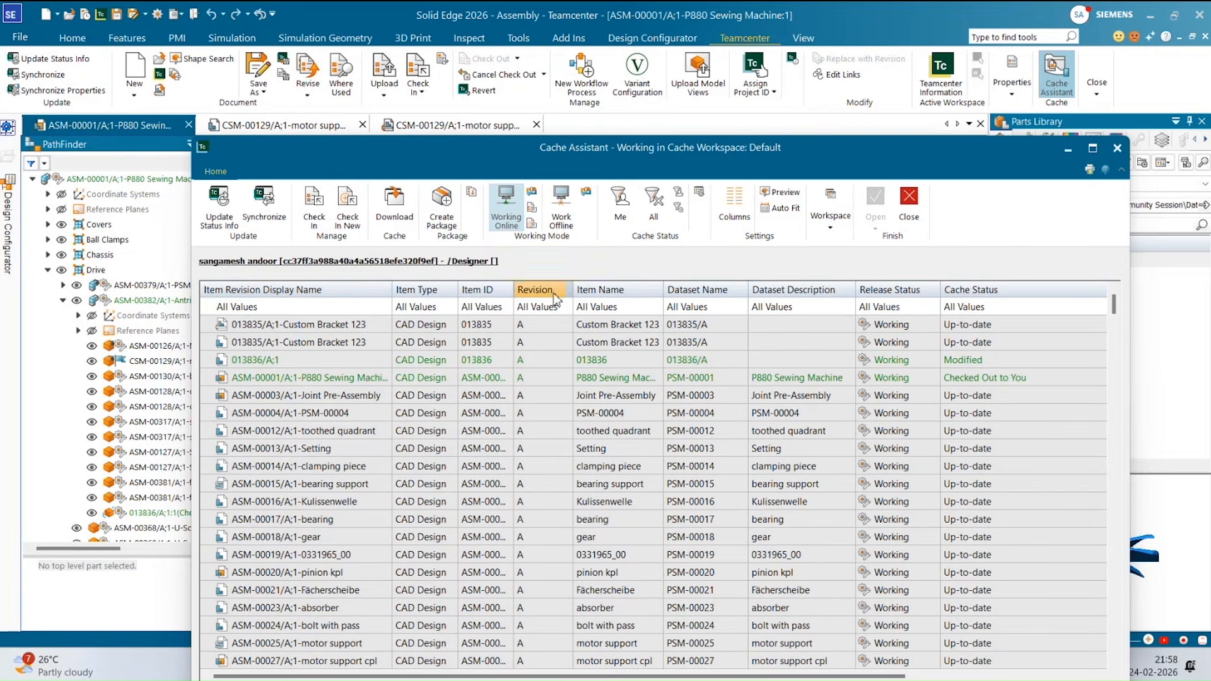
Create a package of the cached documents named ASMP880.zip with file properties written to the documents, and close the Cache Assistant.
{"action": "left_click", "coordinate": [435, 202]}
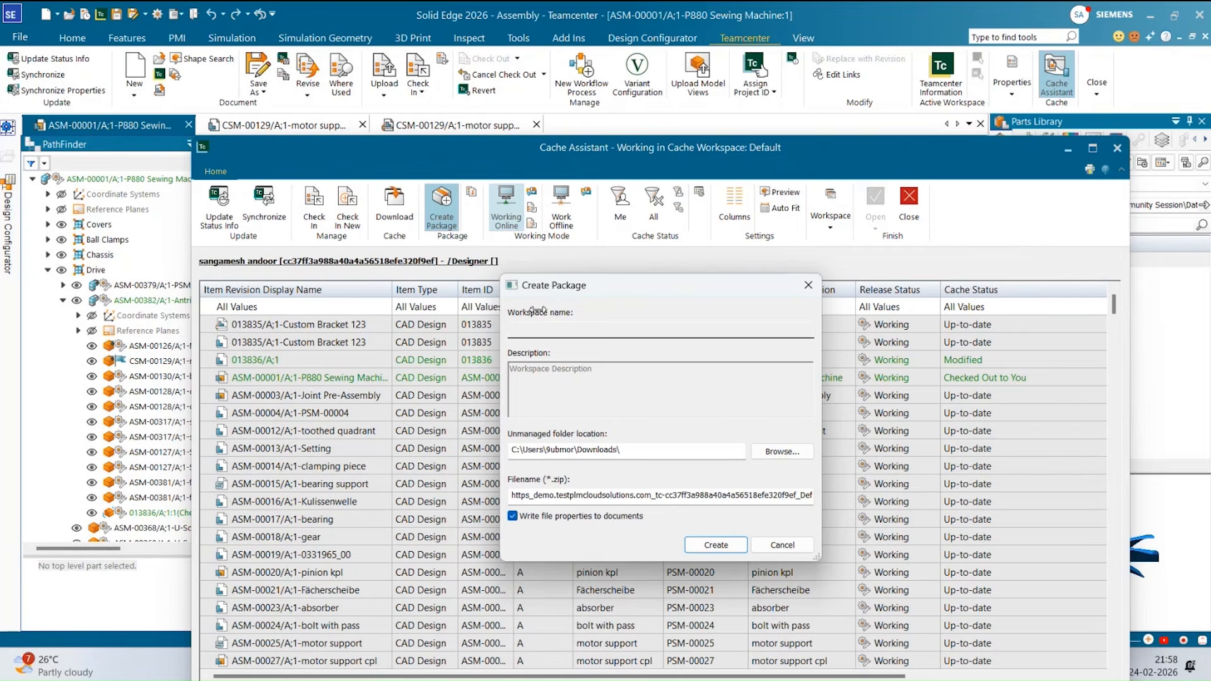
{"action": "left_click_drag", "start_coordinate": [585, 294], "coordinate": [631, 204]}
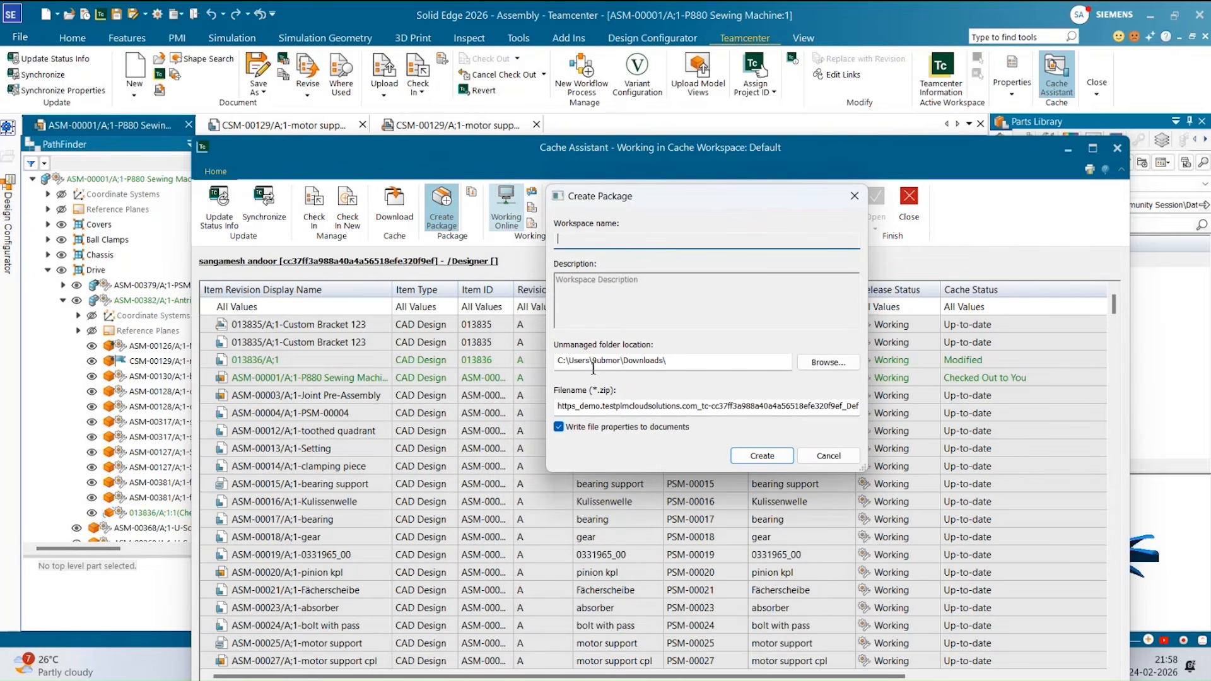
{"action": "left_click", "coordinate": [634, 407]}
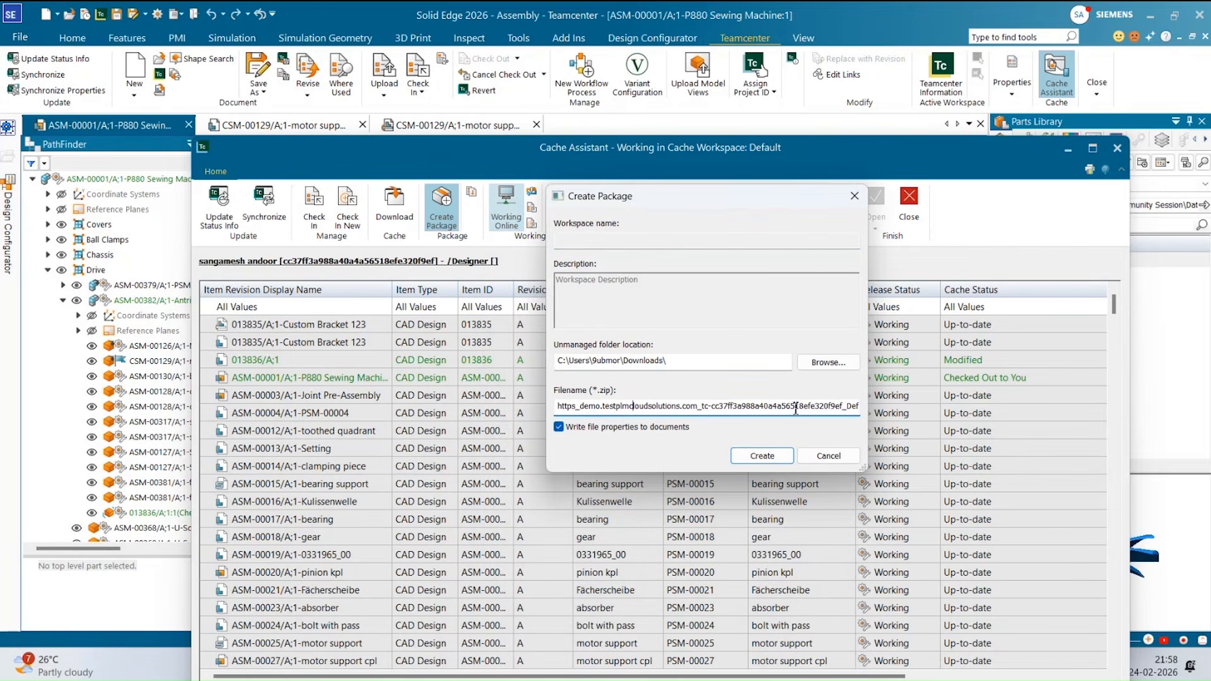
{"action": "left_click_drag", "start_coordinate": [811, 405], "coordinate": [519, 395]}
{"action": "key", "text": "BackSpace"}
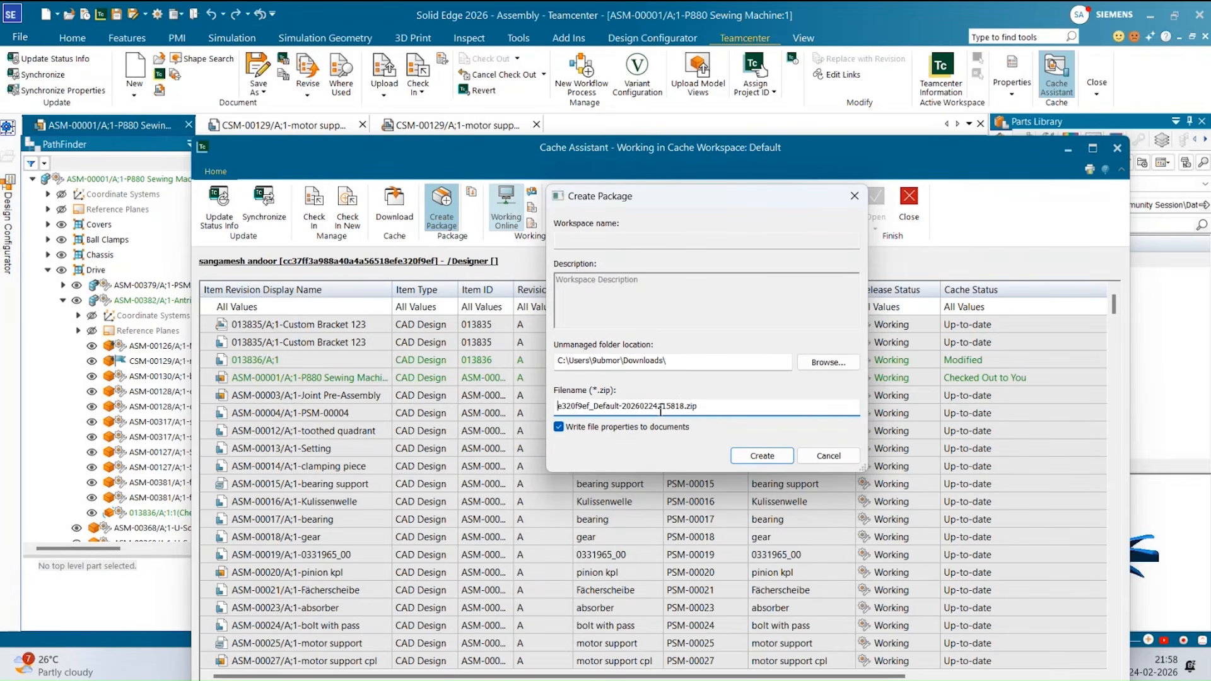
{"action": "left_click_drag", "start_coordinate": [685, 405], "coordinate": [526, 410]}
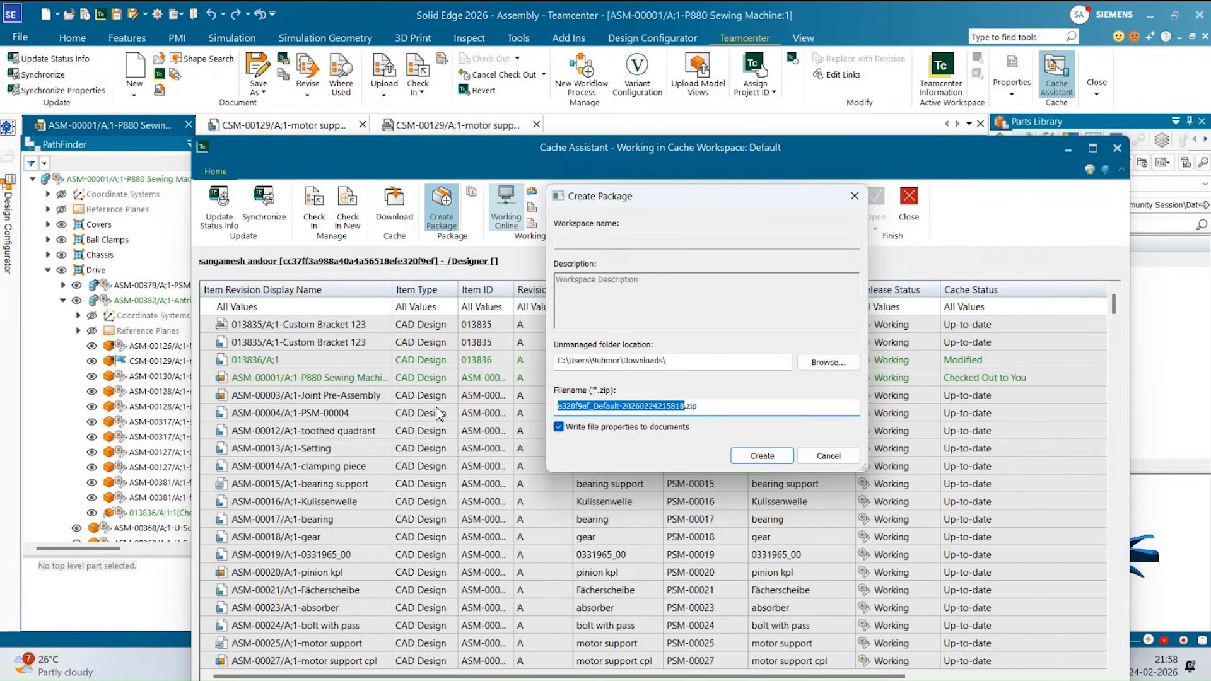
{"action": "type", "text": "ASMP880"}
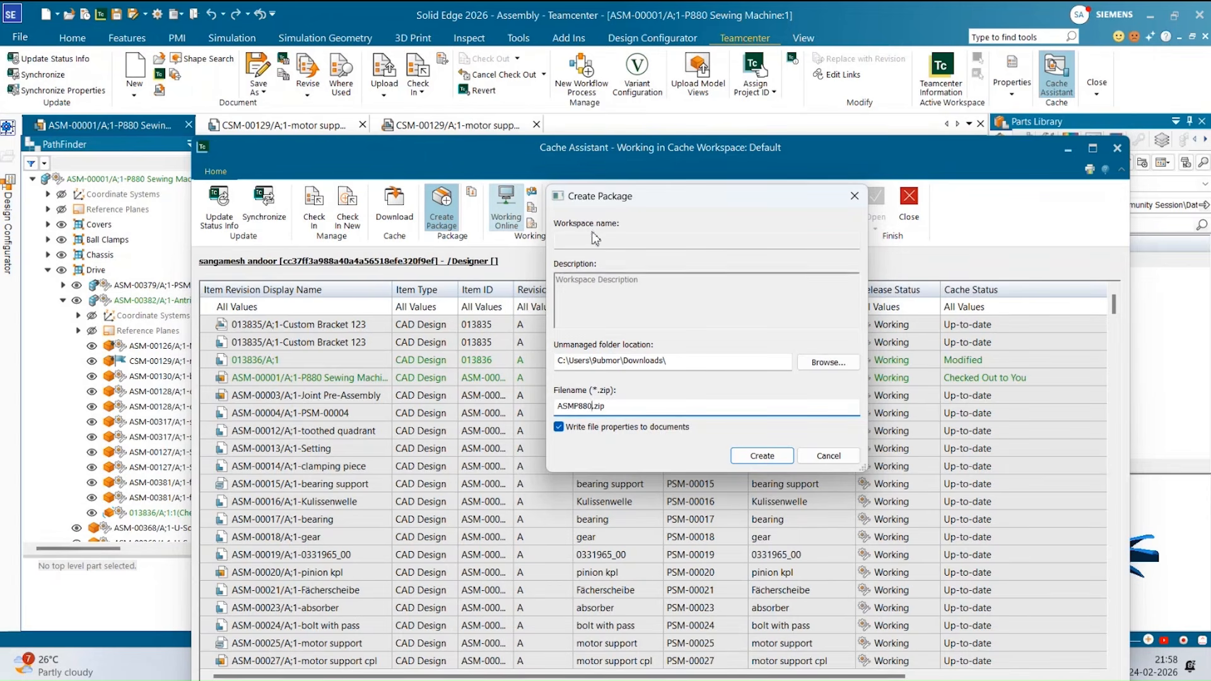
{"action": "left_click", "coordinate": [759, 455]}
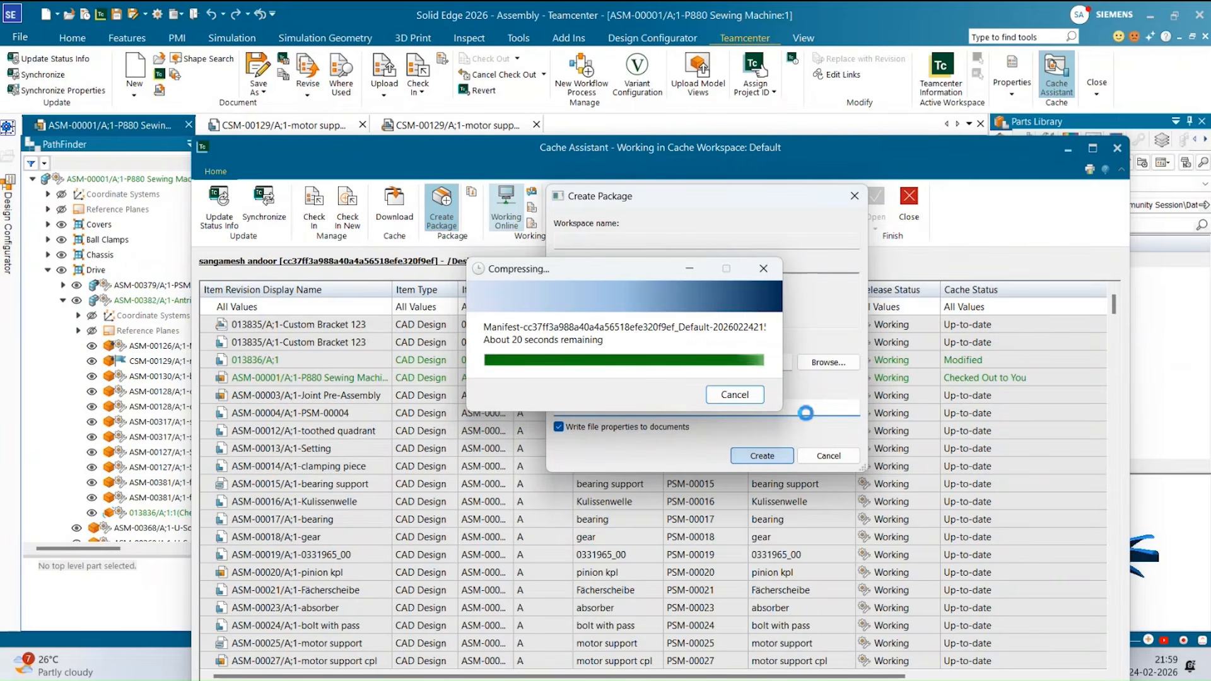
{"action": "left_click", "coordinate": [683, 368]}
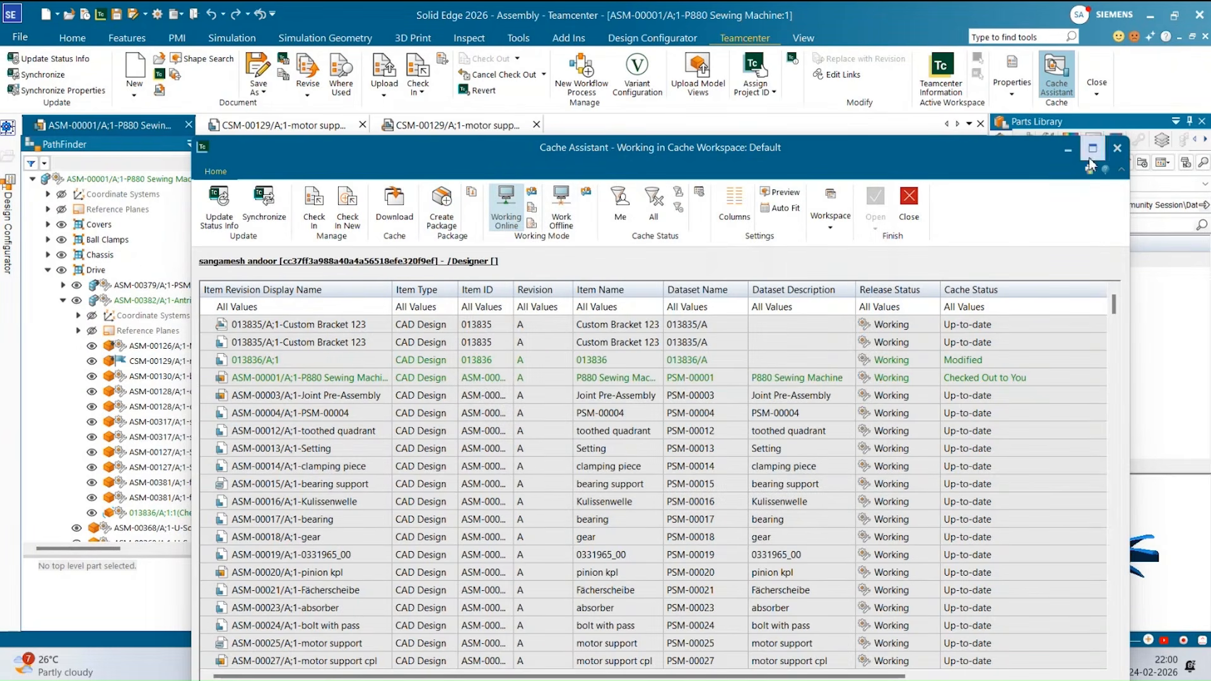
{"action": "left_click", "coordinate": [1117, 147]}
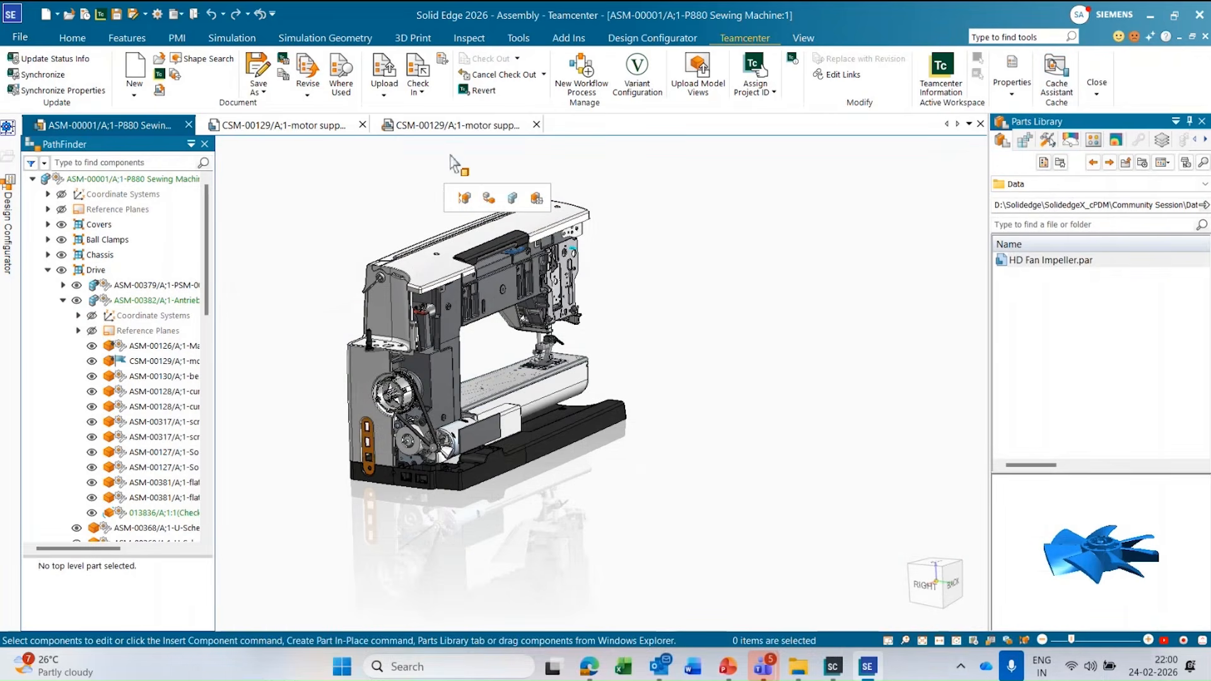
Open the assembly's Teamcenter information in a maximized Active Workspace window and select the top-level P880 Sewing Machine.
{"action": "left_click", "coordinate": [941, 66]}
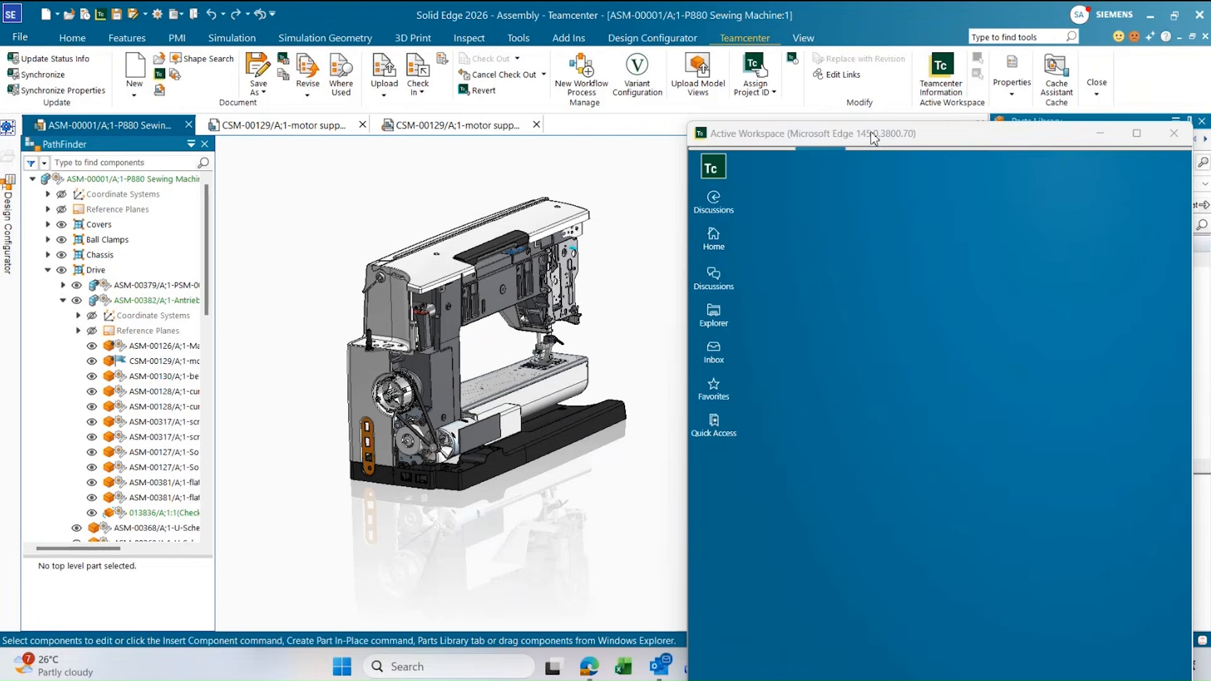
{"action": "double_click", "coordinate": [880, 137]}
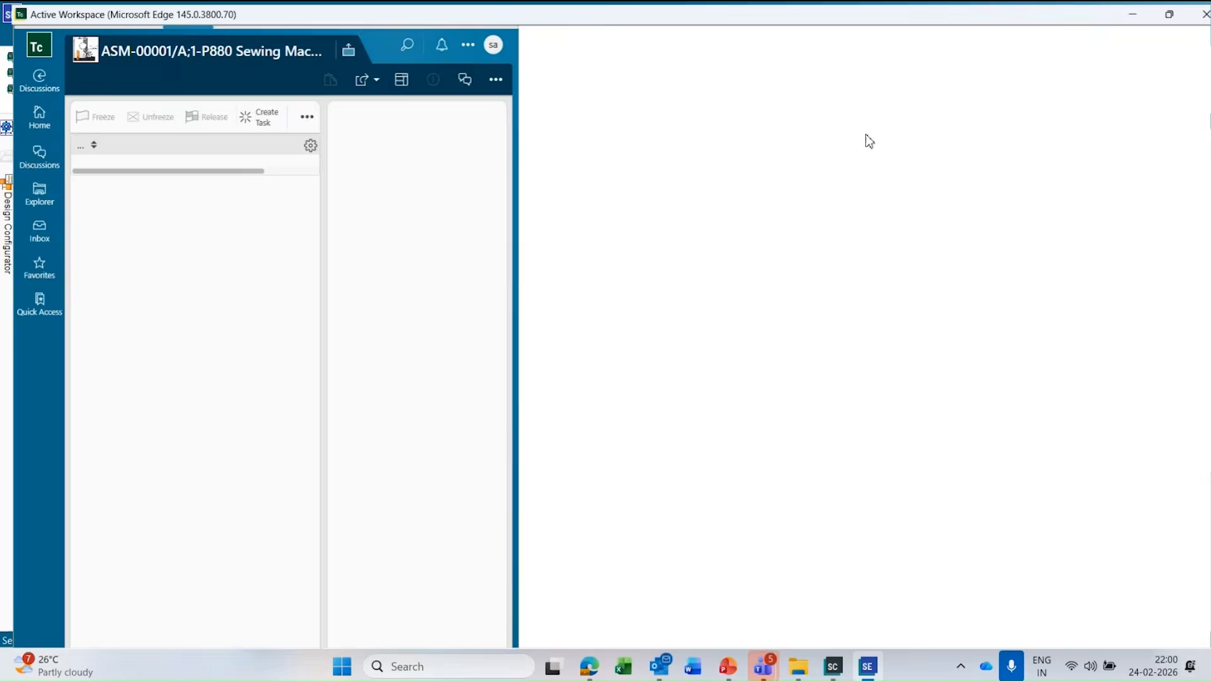
{"action": "left_click", "coordinate": [98, 200]}
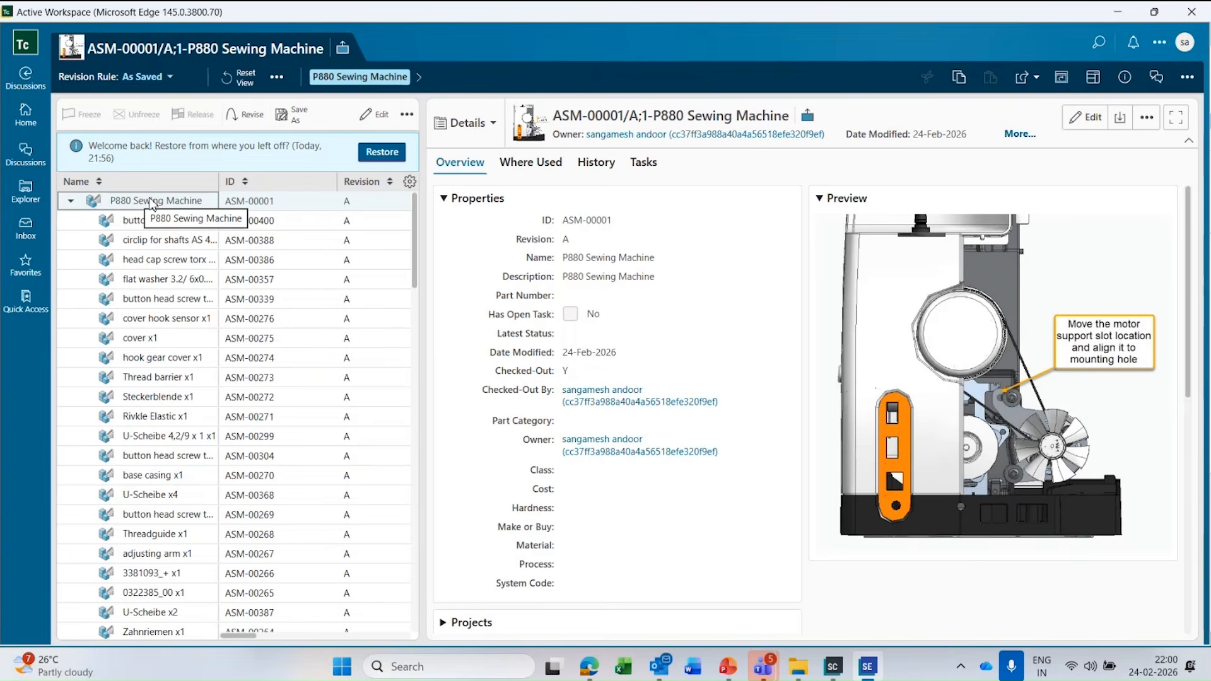
Add the P880 Sewing Machine assembly to the Active Workspace favorites and go to the home page to view it.
{"action": "left_click", "coordinate": [1187, 79]}
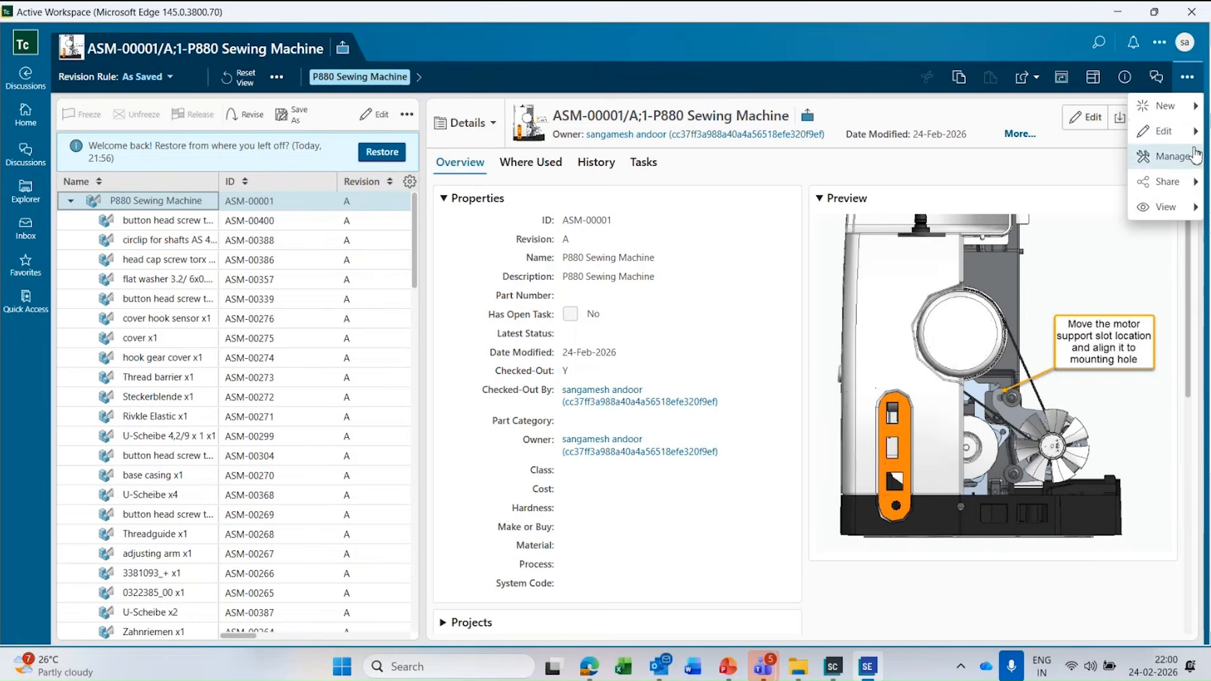
{"action": "left_click", "coordinate": [1196, 106]}
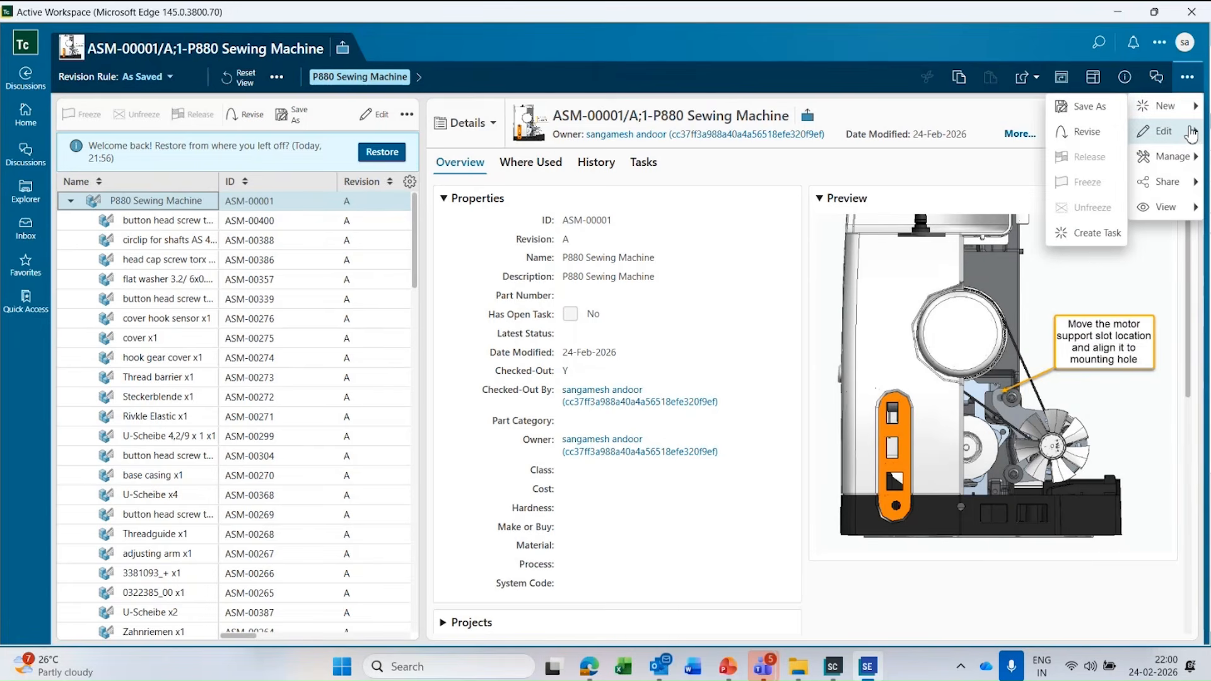
{"action": "left_click", "coordinate": [1197, 158]}
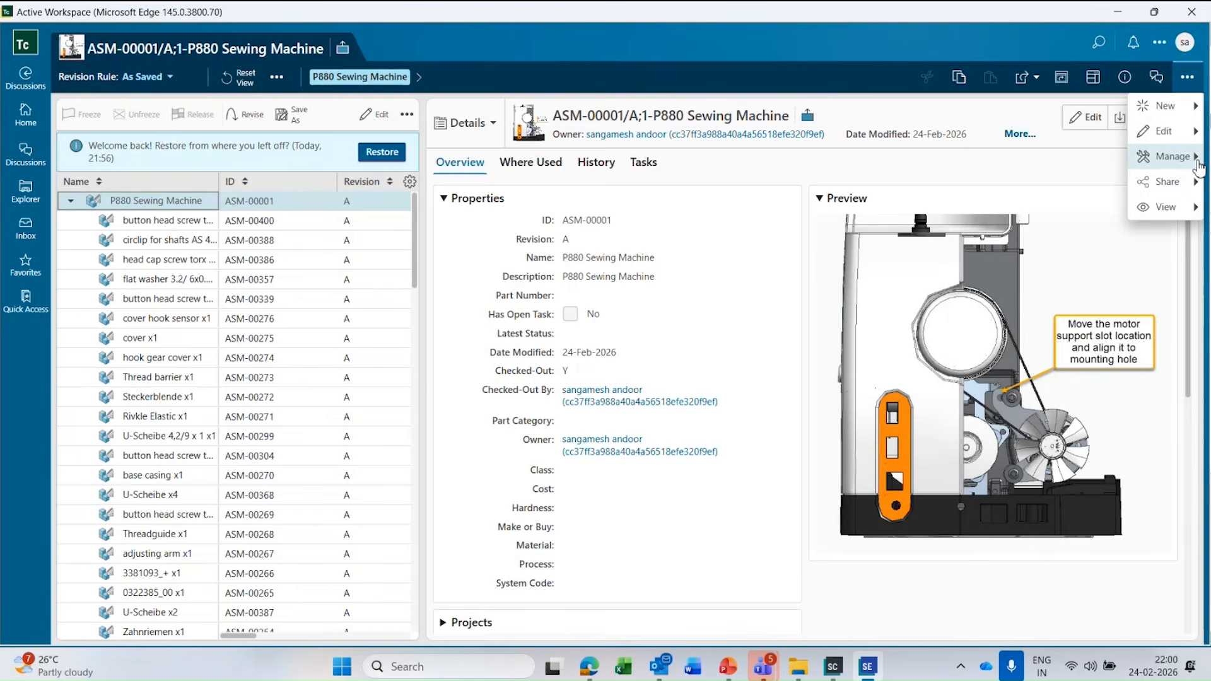
{"action": "mouse_move", "coordinate": [1199, 160]}
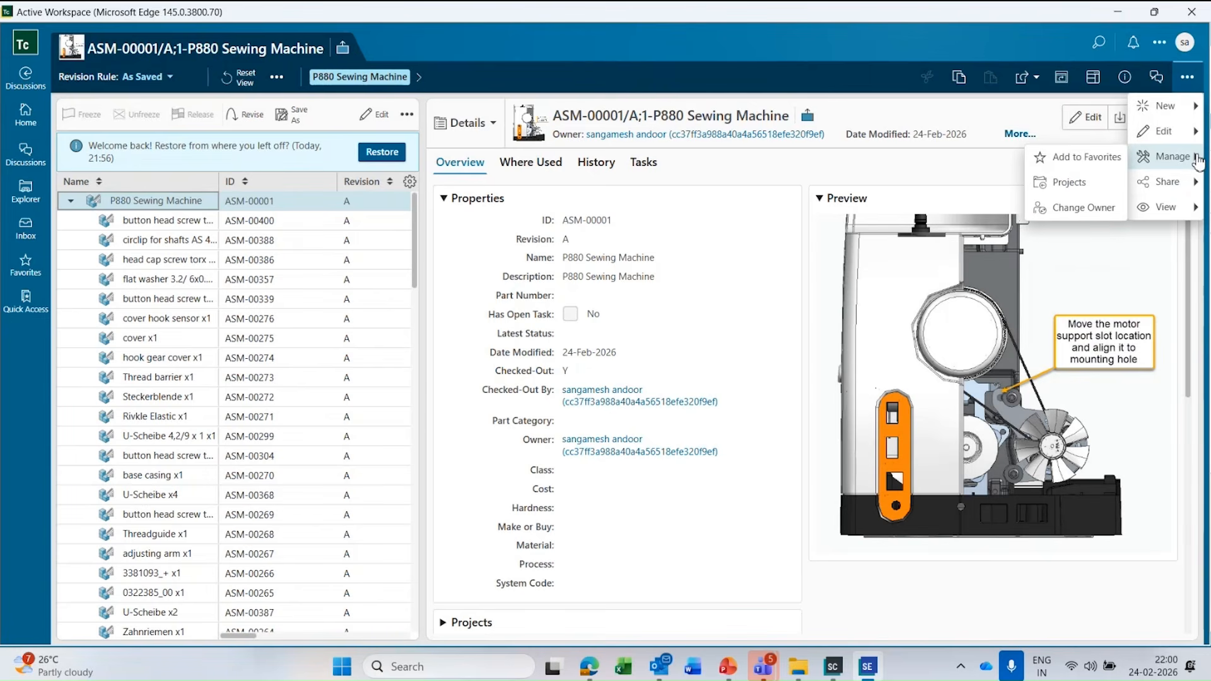
{"action": "left_click", "coordinate": [1074, 160]}
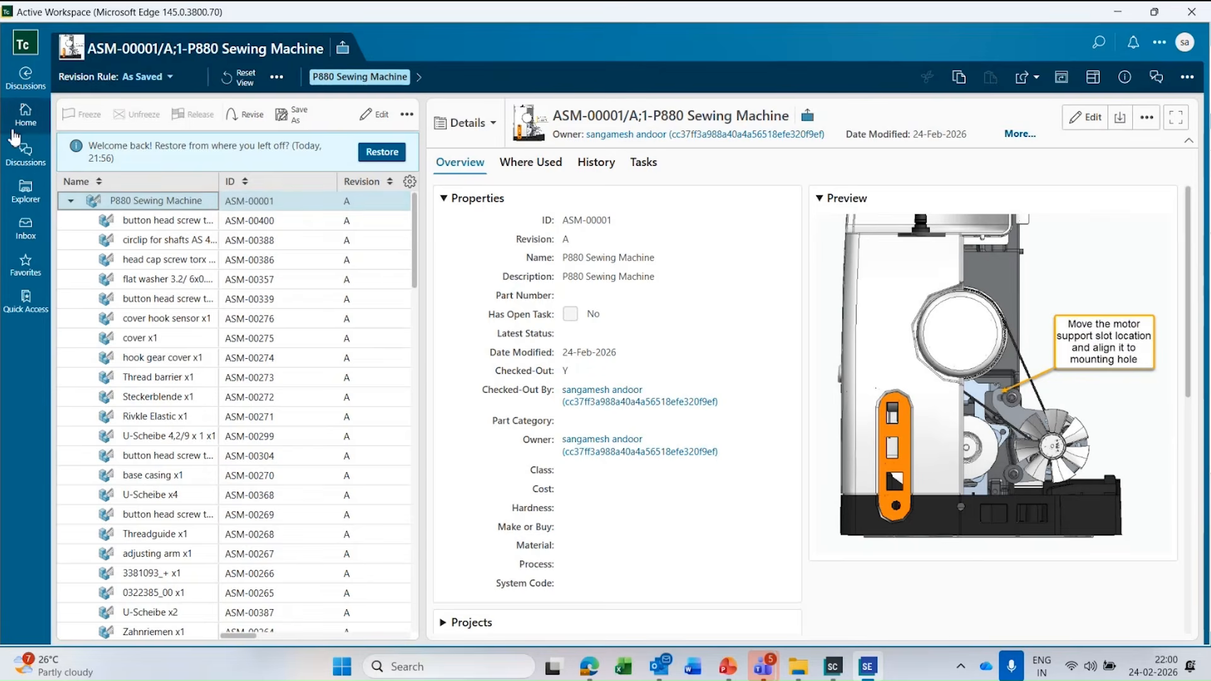
{"action": "left_click", "coordinate": [26, 116]}
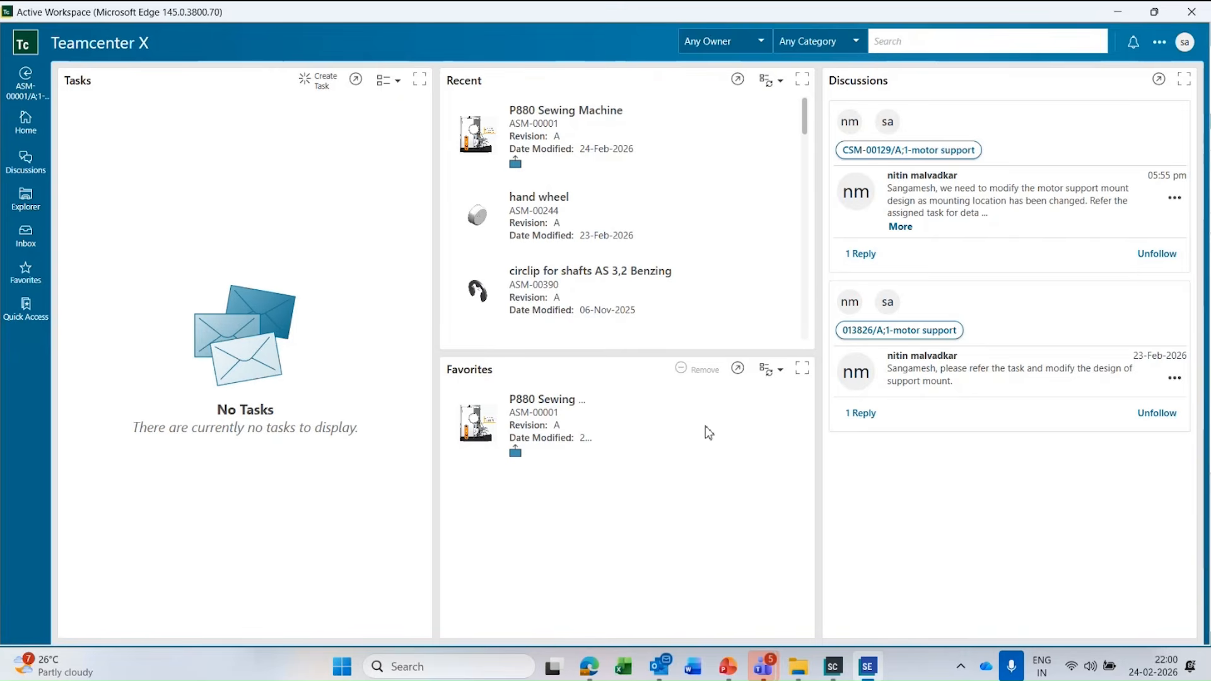
Select the P880 Sewing Machine favorite, restore the Active Workspace window to its smaller size and close it.
{"action": "left_click", "coordinate": [555, 418]}
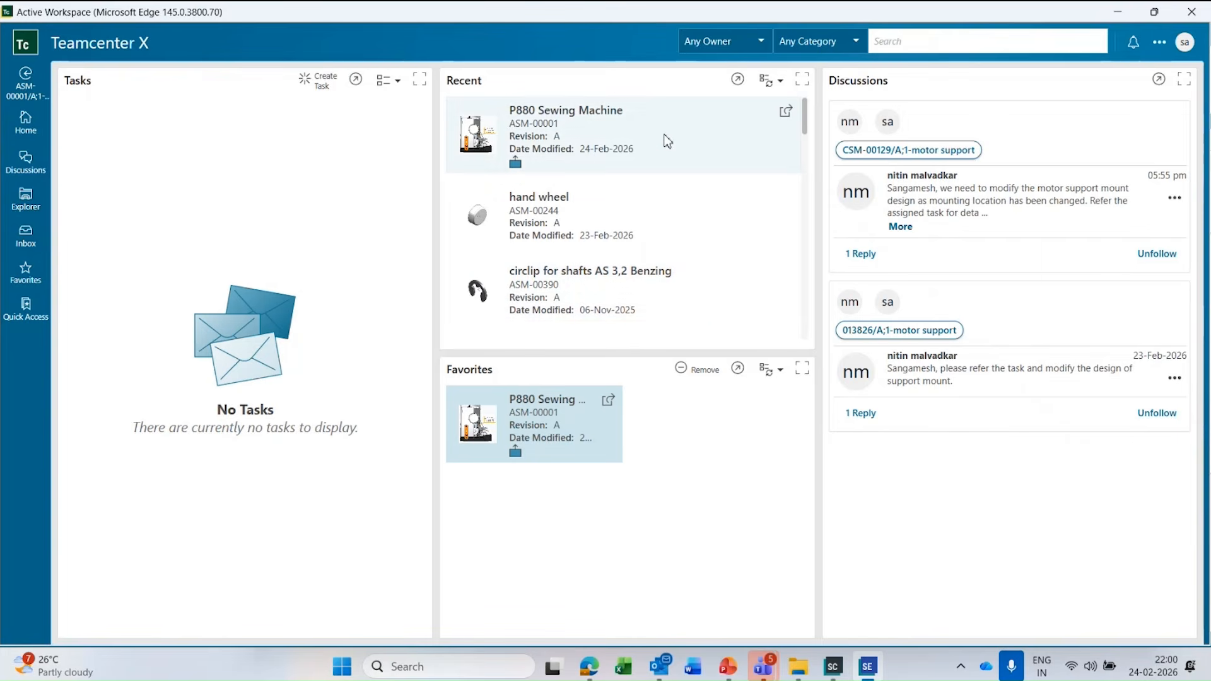
{"action": "left_click", "coordinate": [1165, 15]}
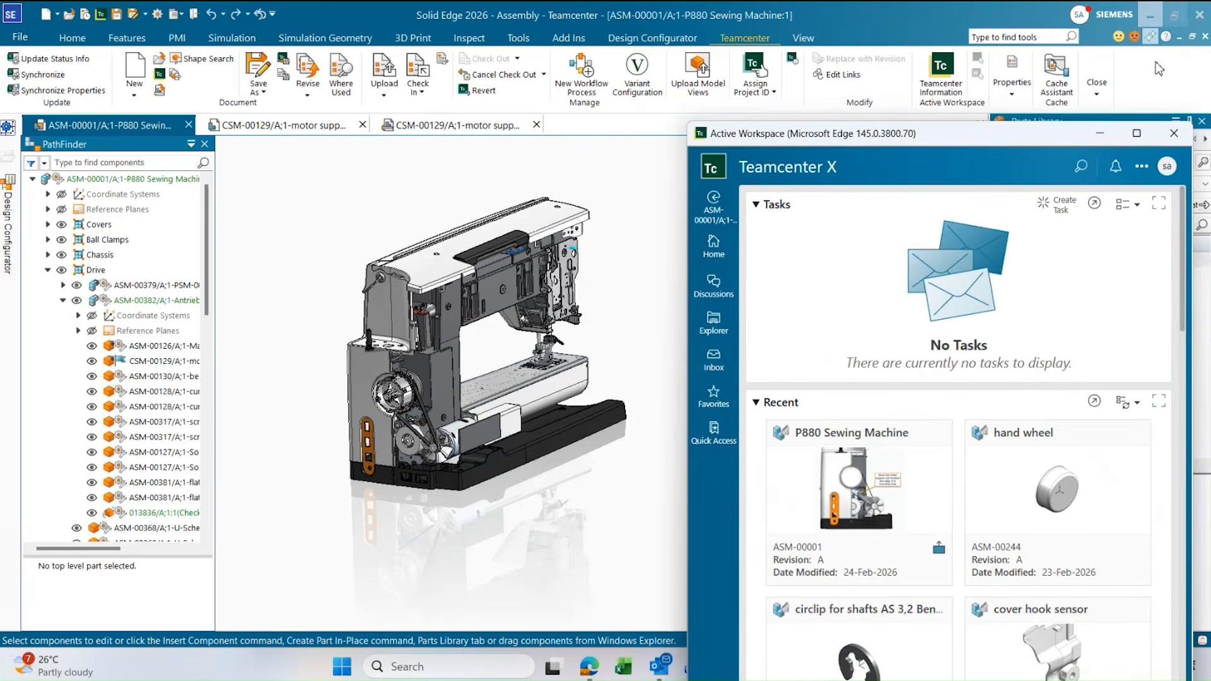
{"action": "left_click", "coordinate": [1177, 136]}
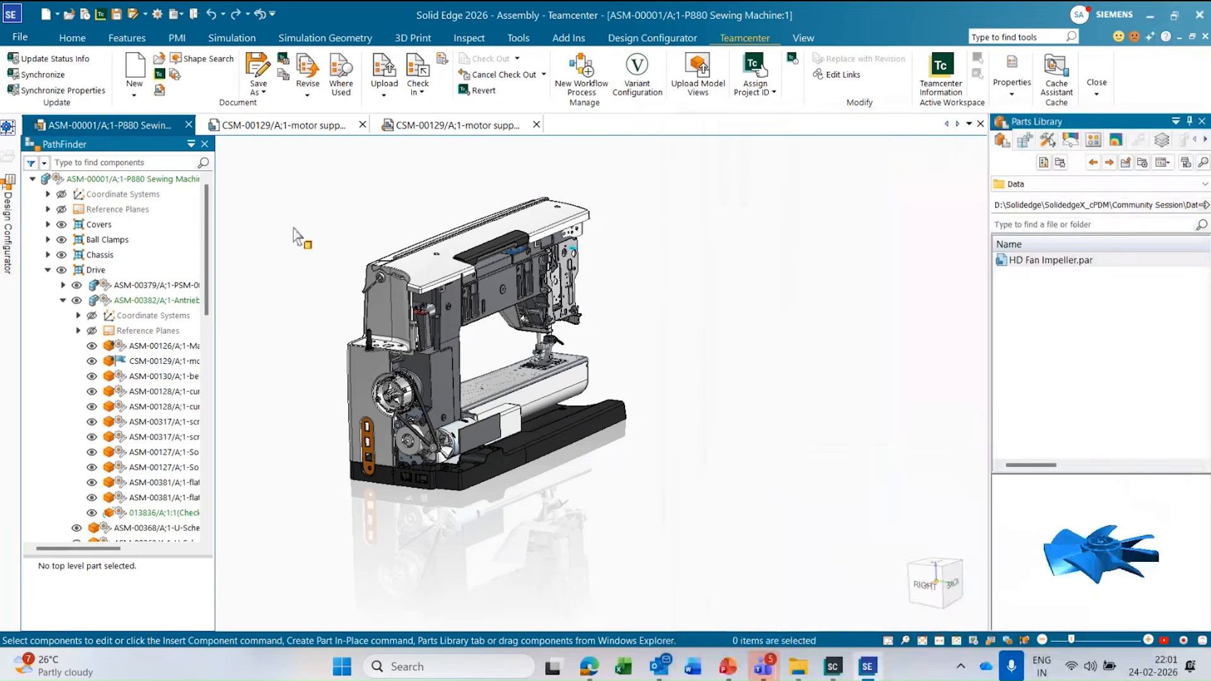
Open the Solid Edge options and look at the hosted Active Workspace cross highlighting settings for managed assemblies.
{"action": "left_click", "coordinate": [20, 38]}
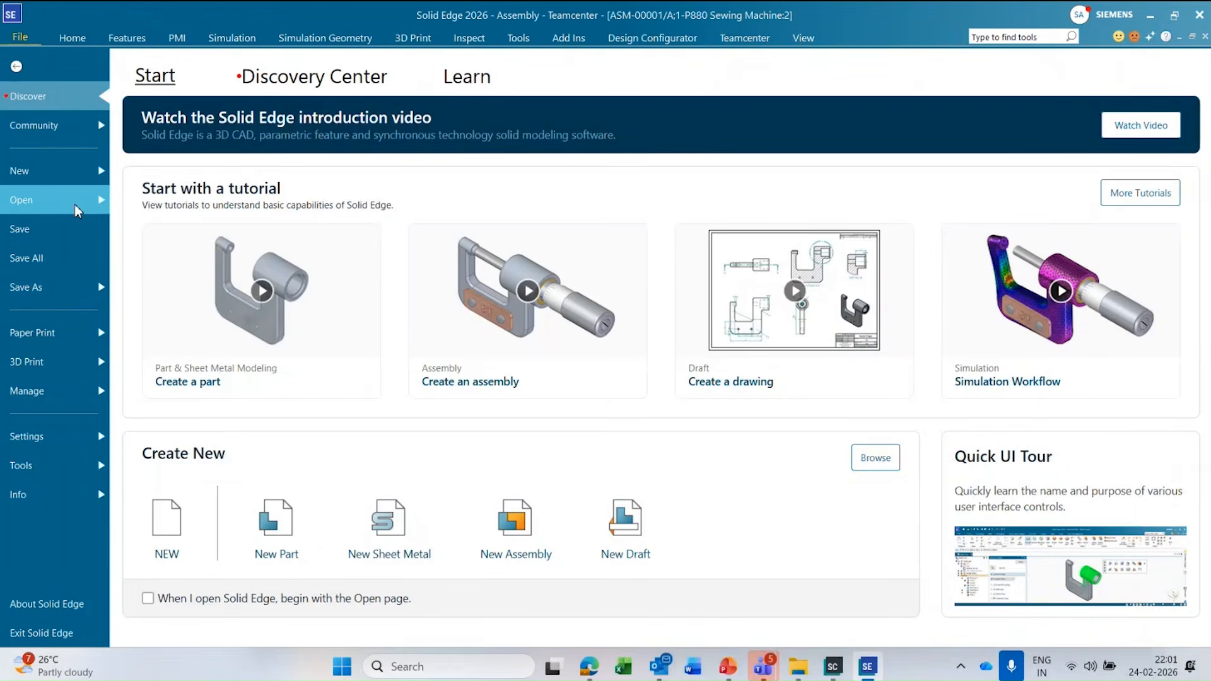
{"action": "left_click", "coordinate": [76, 436]}
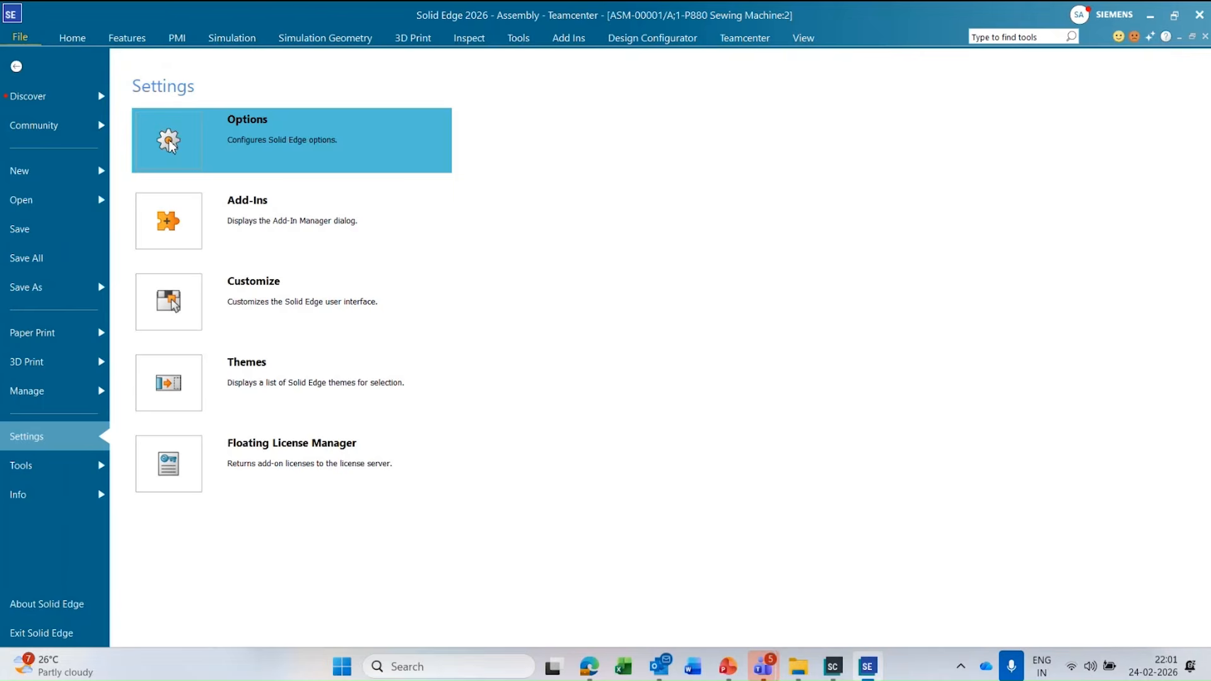
{"action": "key", "text": "Escape"}
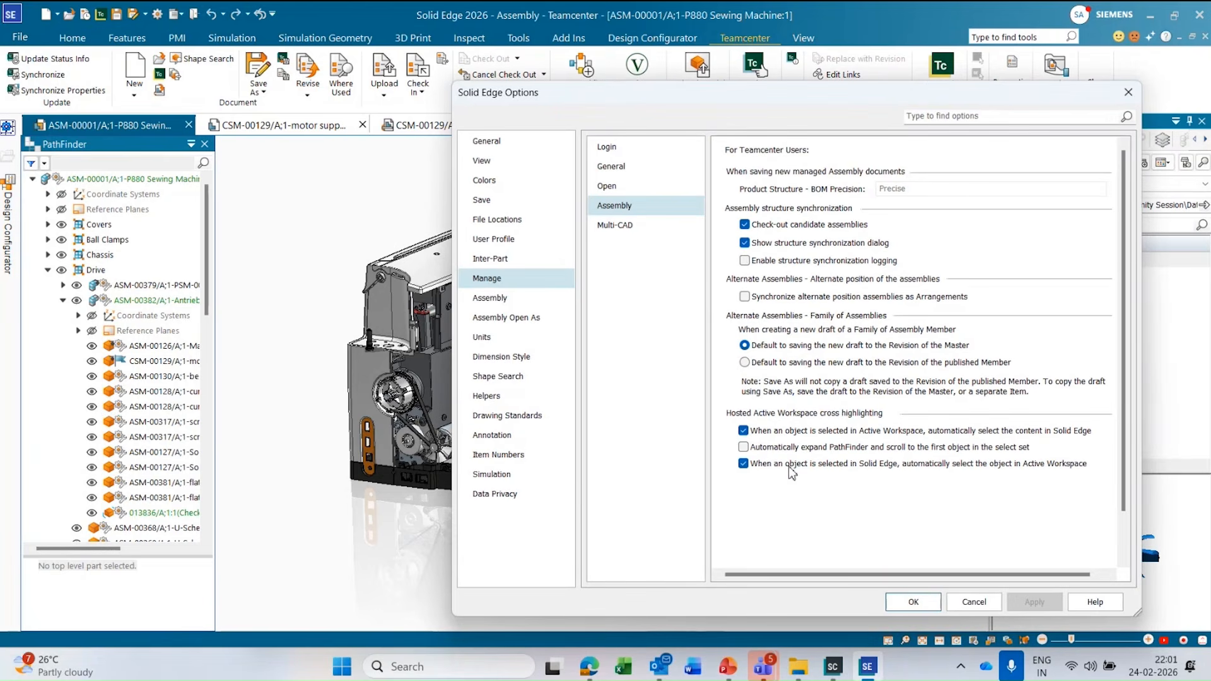
Open the SEECPreferences.xml file in Notepad++ from the general Manage options and reload it from disk.
{"action": "left_click", "coordinate": [645, 168]}
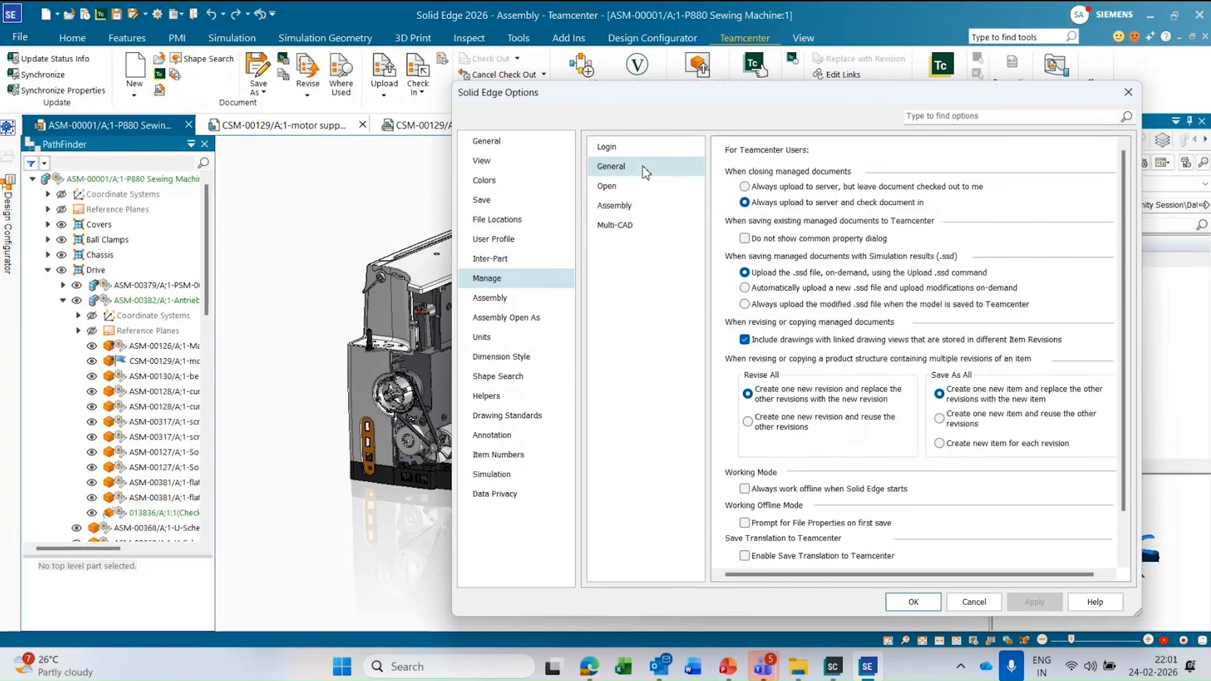
{"action": "scroll", "coordinate": [1066, 536], "scroll_direction": "down", "scroll_amount": 1}
{"action": "left_click", "coordinate": [784, 547]}
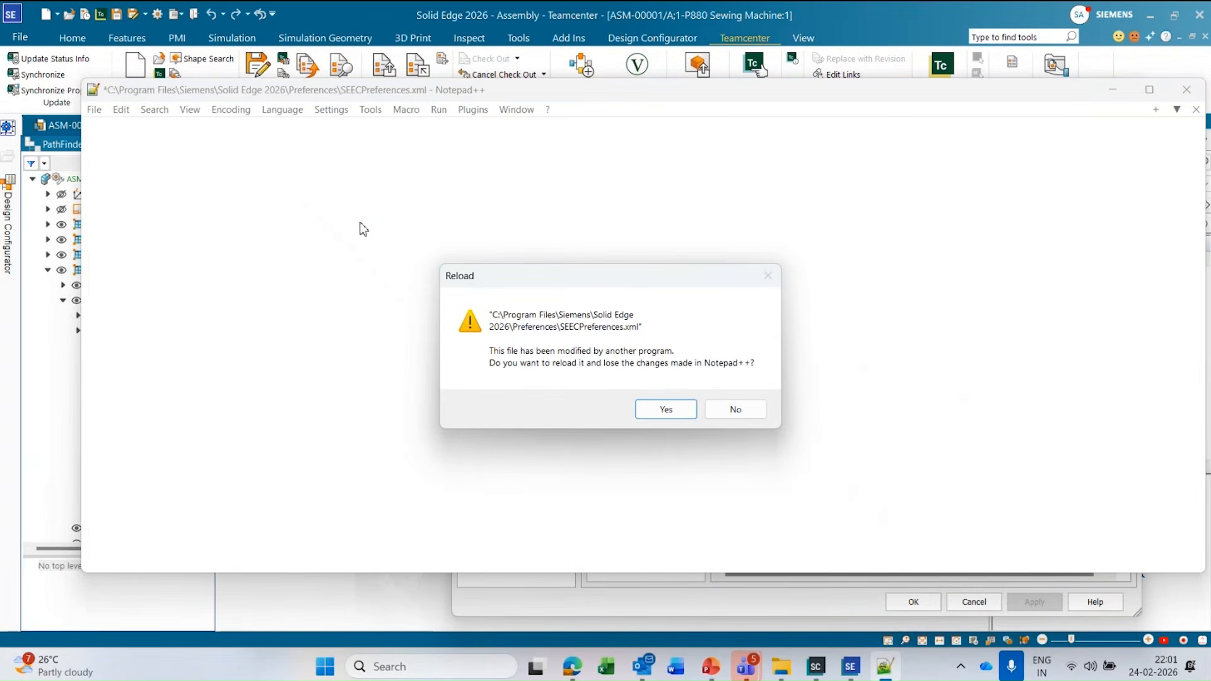
{"action": "left_click", "coordinate": [684, 411]}
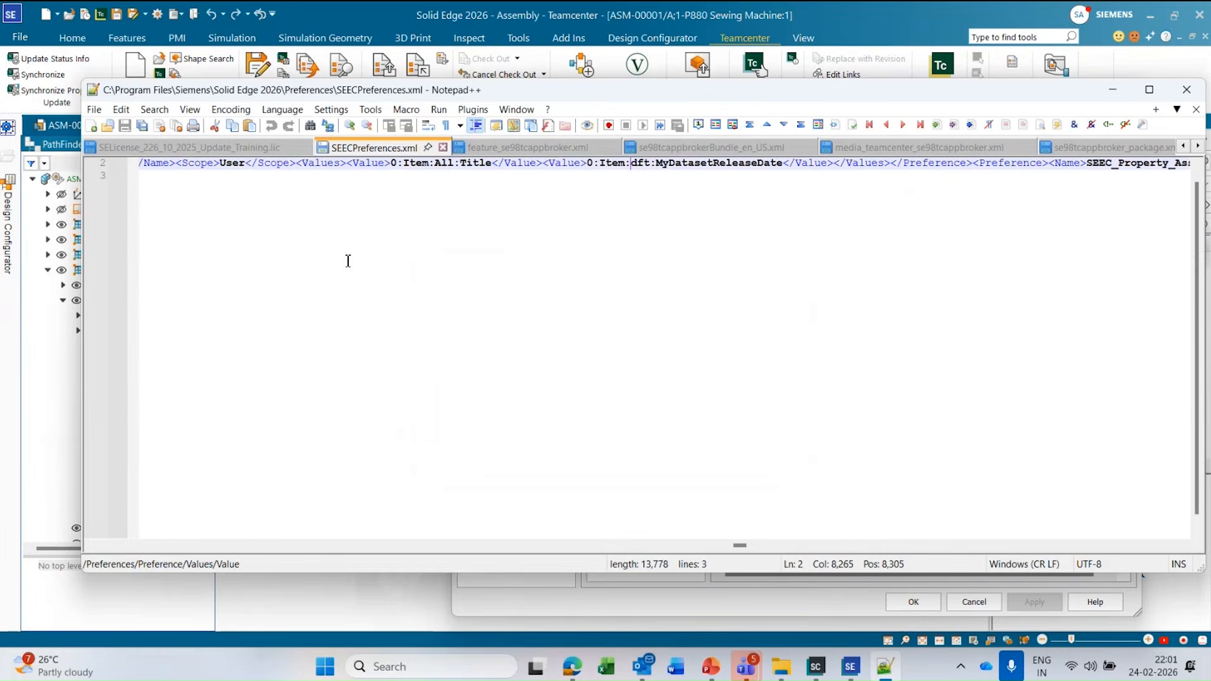
Format the SEECPreferences.xml content with the XML Tools Pretty print command.
{"action": "left_click", "coordinate": [473, 109]}
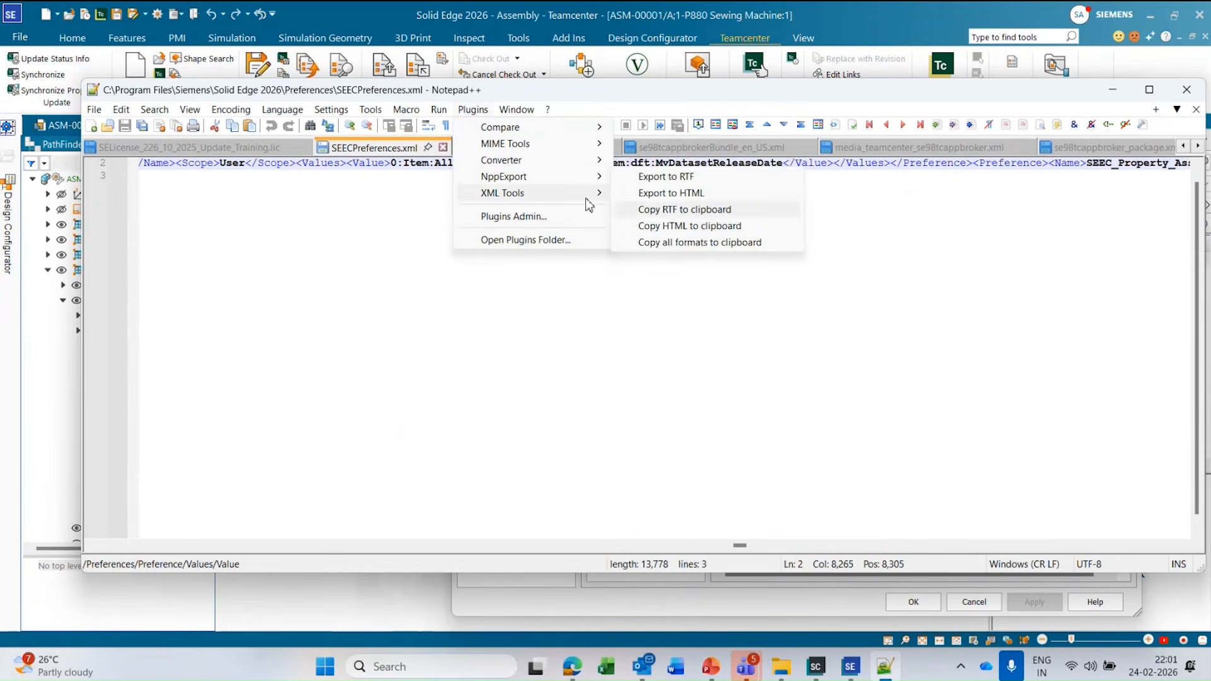
{"action": "mouse_move", "coordinate": [563, 193]}
{"action": "left_click", "coordinate": [697, 392]}
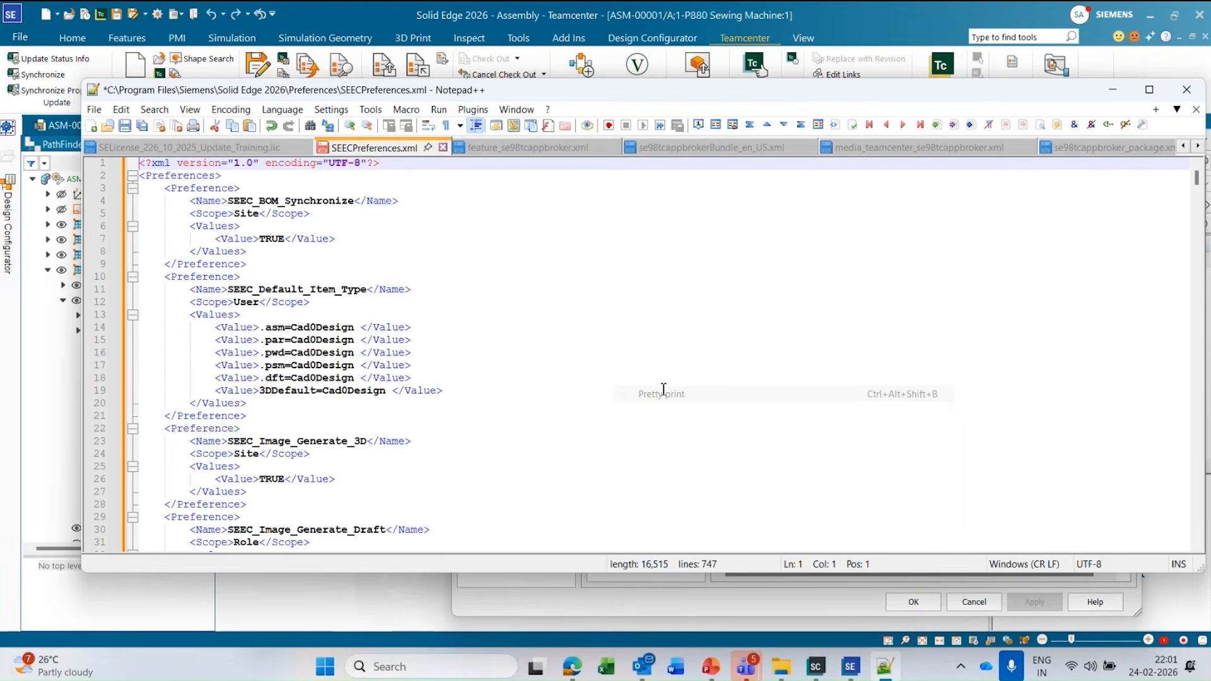
Find "awc" in the preferences file, copy the ActiveWorkspaceHosting.SEEC.URL address and load it in a Chrome tab.
{"action": "key", "text": "ctrl+f"}
{"action": "type", "text": "awc"}
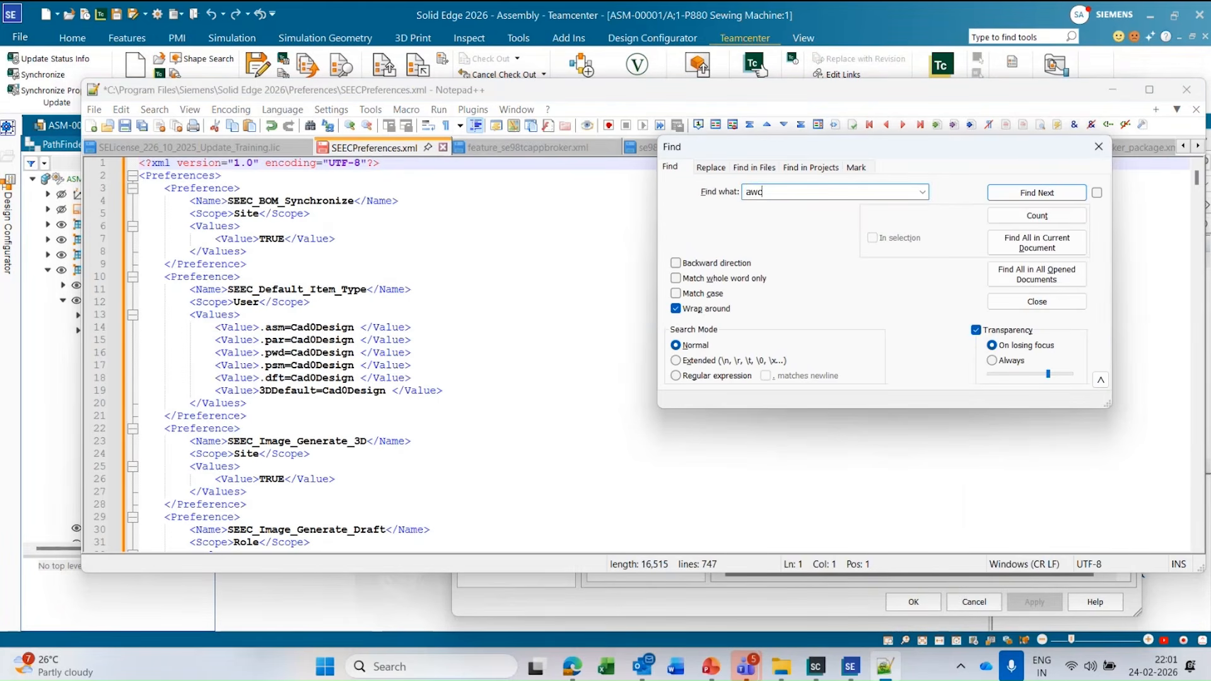
{"action": "key", "text": "Return"}
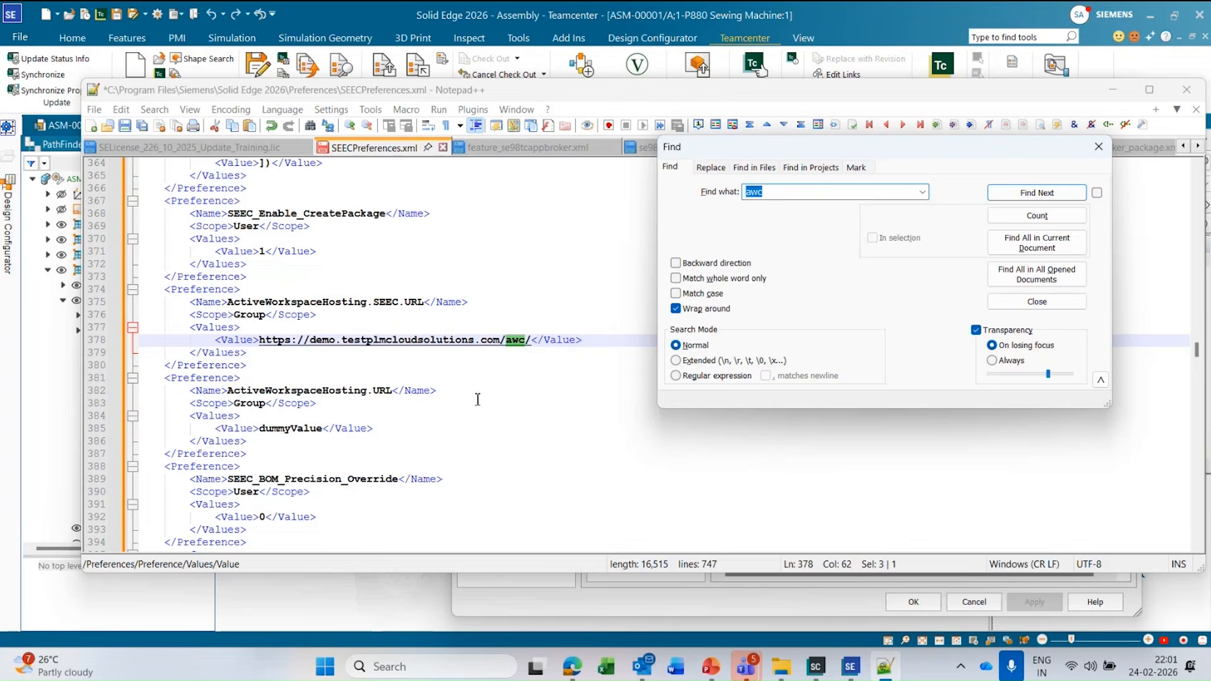
{"action": "left_click", "coordinate": [531, 340]}
{"action": "key", "text": "shift+Up"}
{"action": "left_click", "coordinate": [261, 341], "text": "shift"}
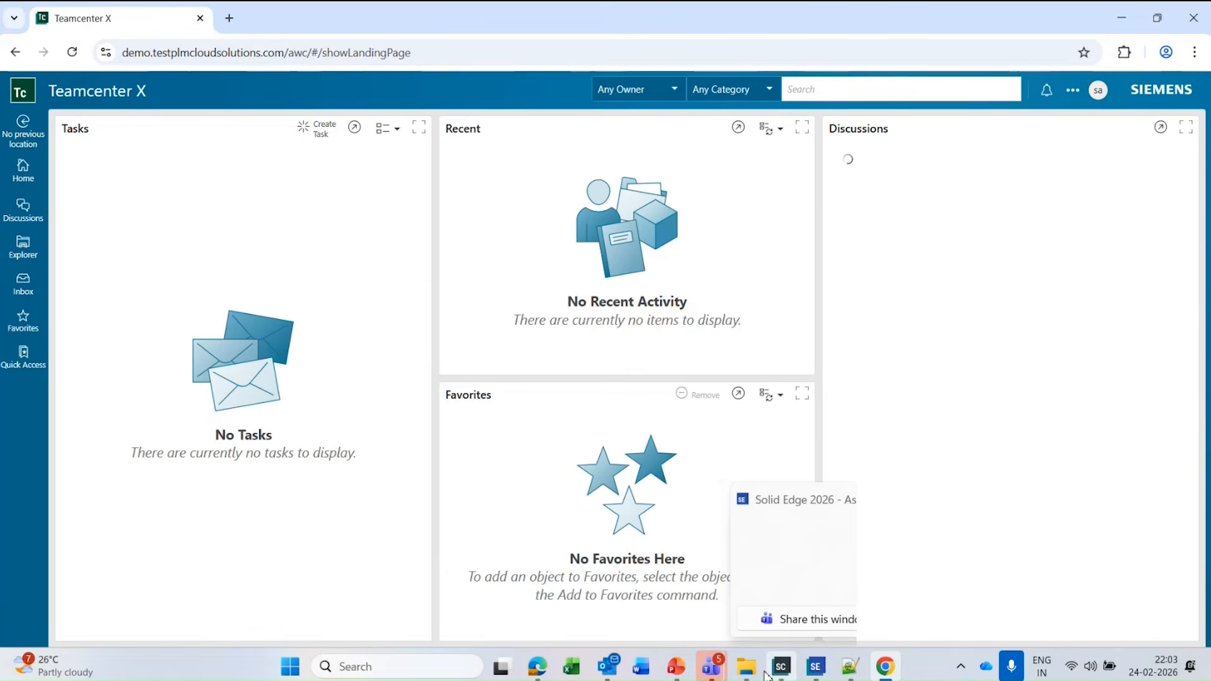
Switch to Siemens Software Center, show the account filter above the product list and look at its accounts.
{"action": "mouse_move", "coordinate": [782, 668]}
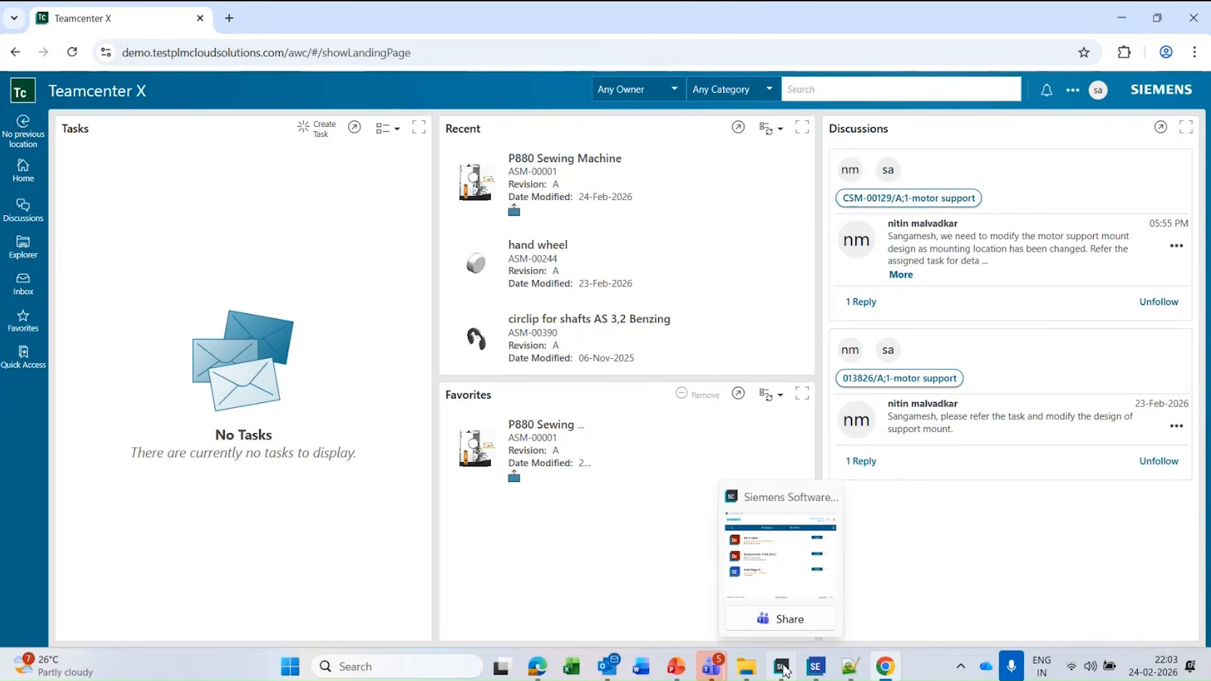
{"action": "left_click", "coordinate": [783, 669]}
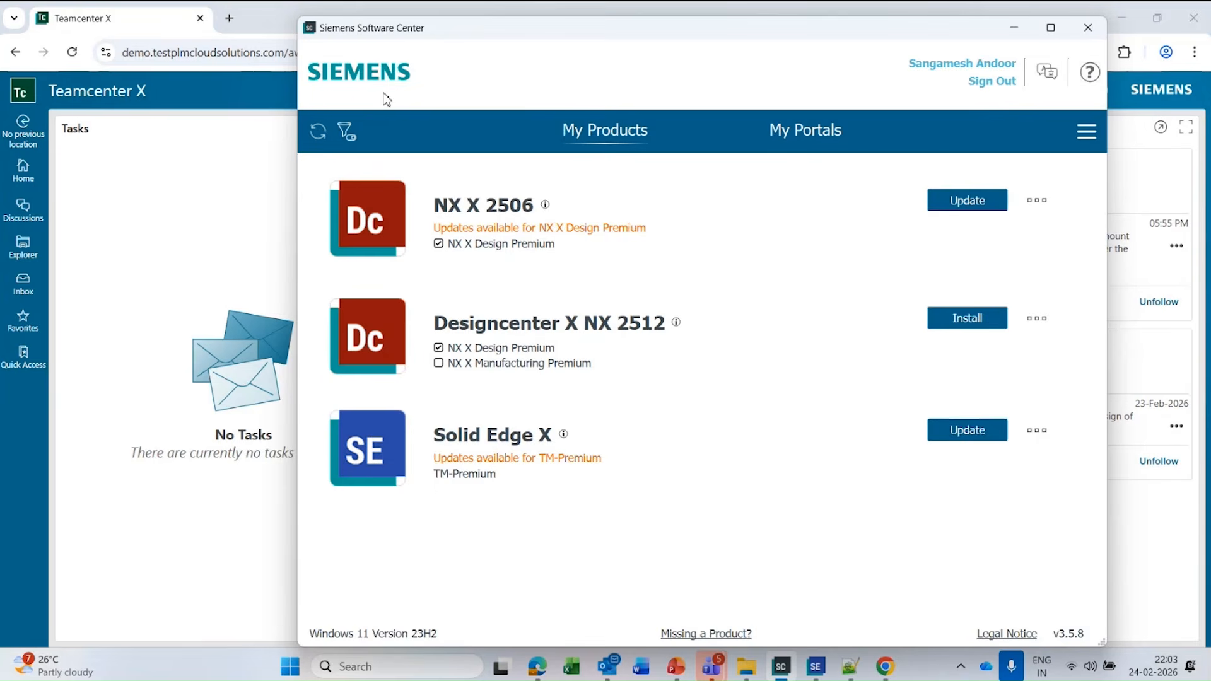
{"action": "left_click", "coordinate": [347, 130]}
{"action": "left_click", "coordinate": [700, 177]}
{"action": "left_click", "coordinate": [695, 186]}
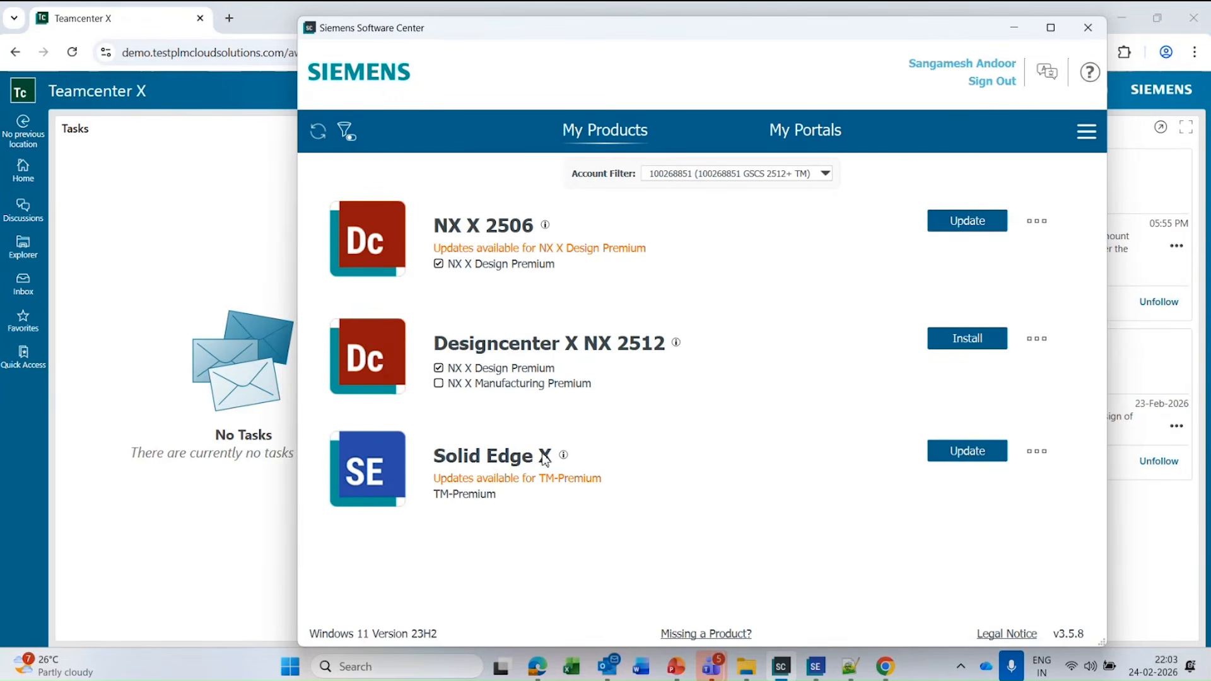
Open the install options for Solid Edge X, look at the selectable versions, and cancel without changing anything.
{"action": "left_click", "coordinate": [1036, 451]}
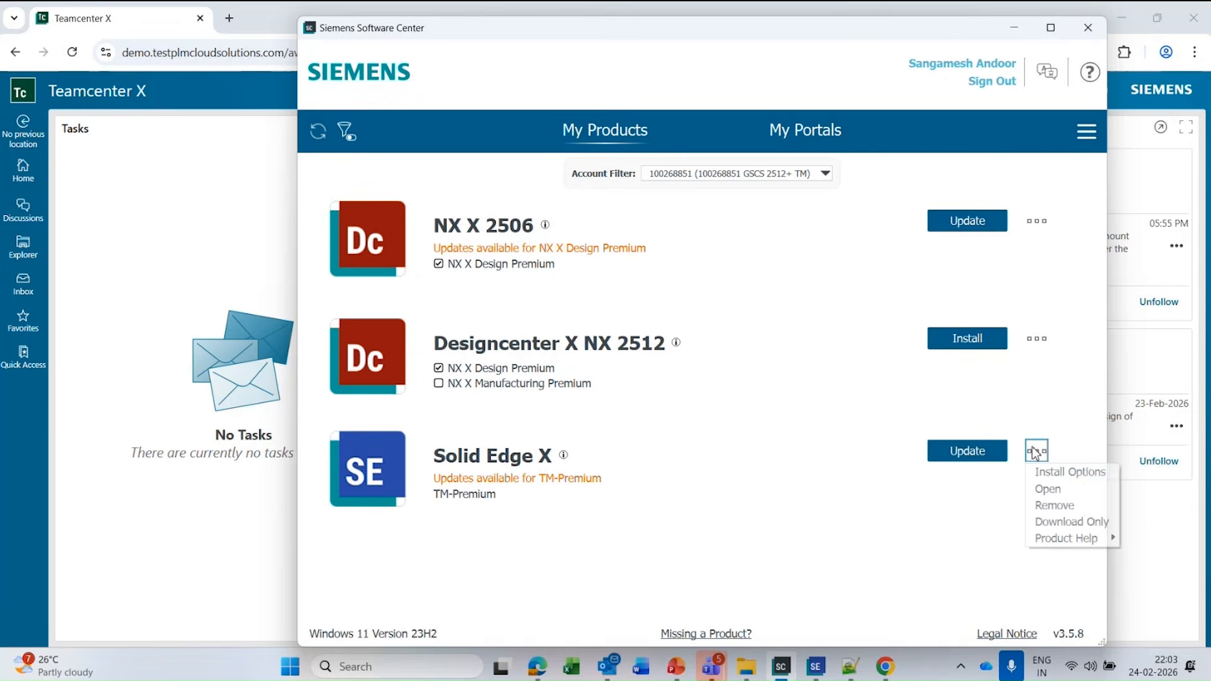
{"action": "left_click", "coordinate": [1062, 474]}
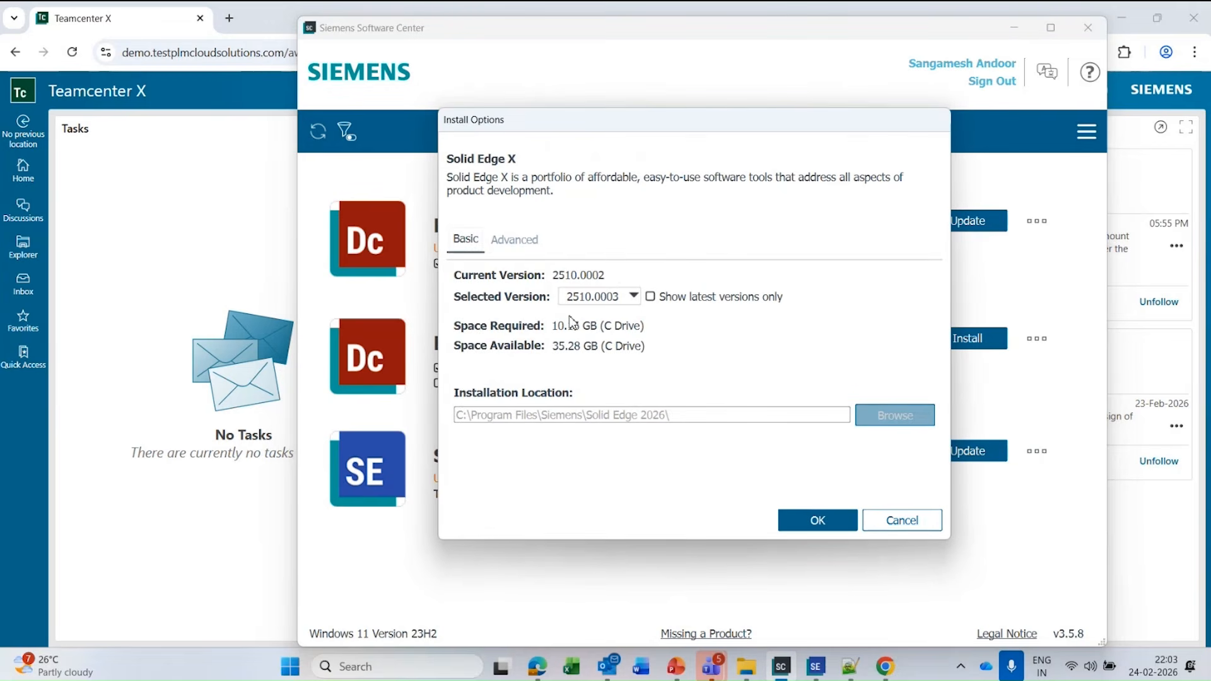
{"action": "left_click", "coordinate": [634, 297]}
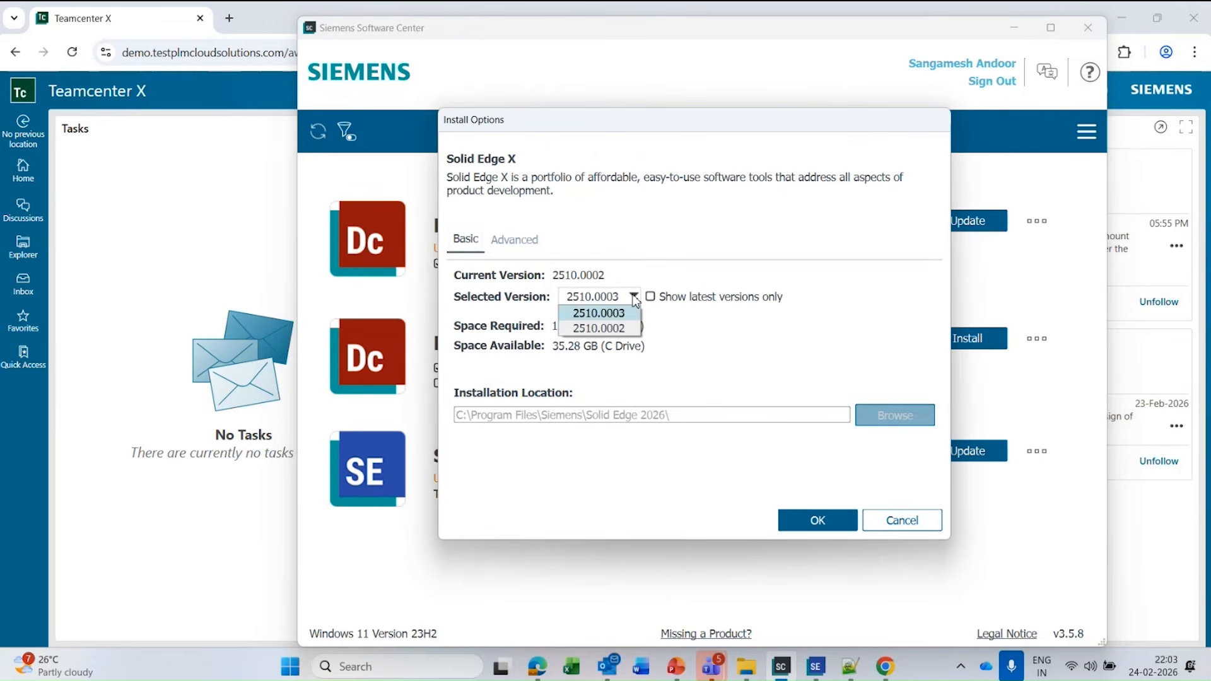
{"action": "left_click", "coordinate": [722, 325]}
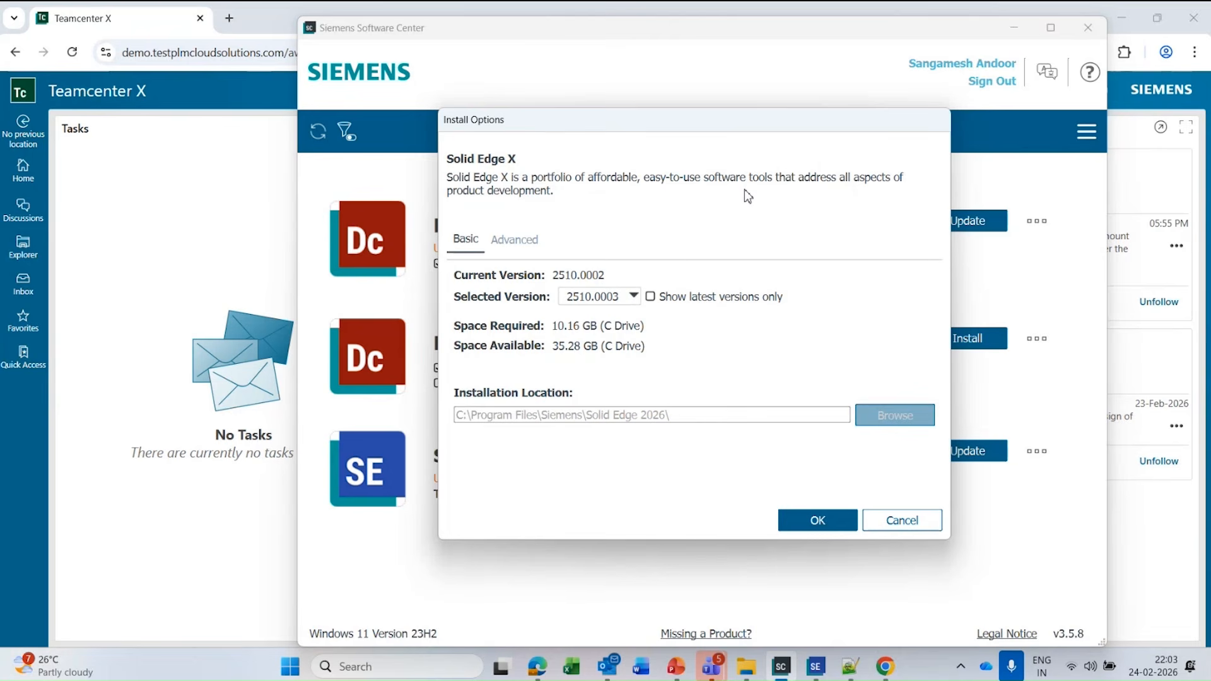
{"action": "left_click", "coordinate": [900, 528]}
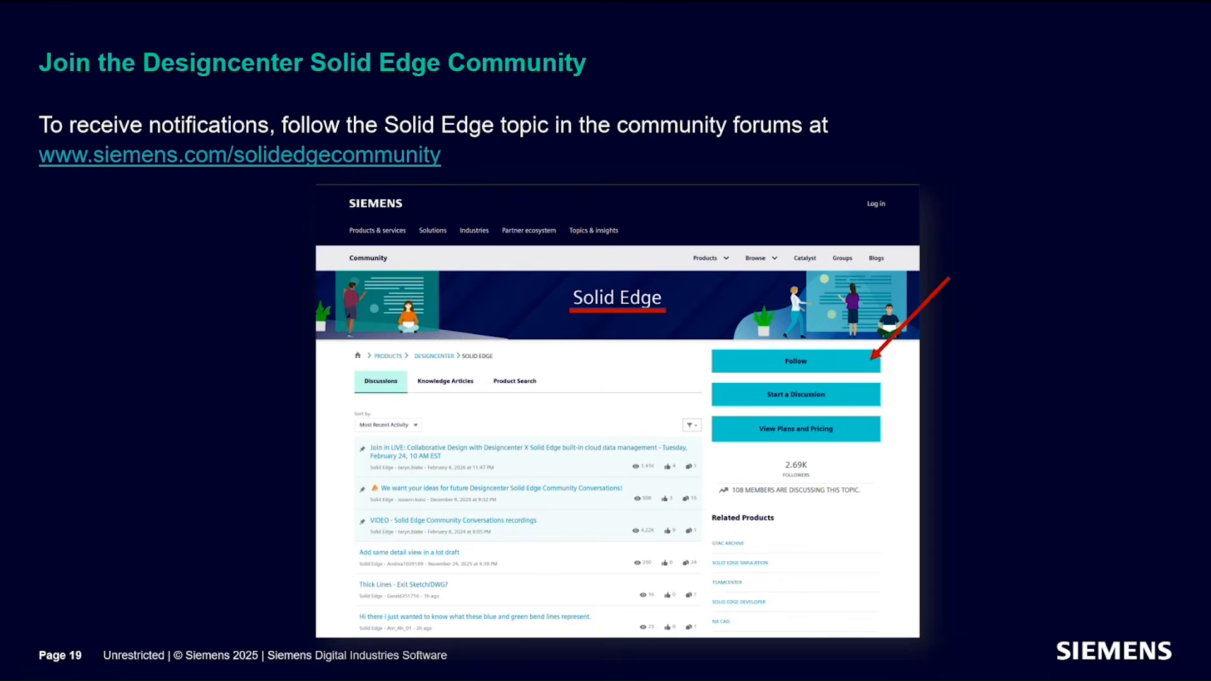
{"action": "key", "text": "Right"}
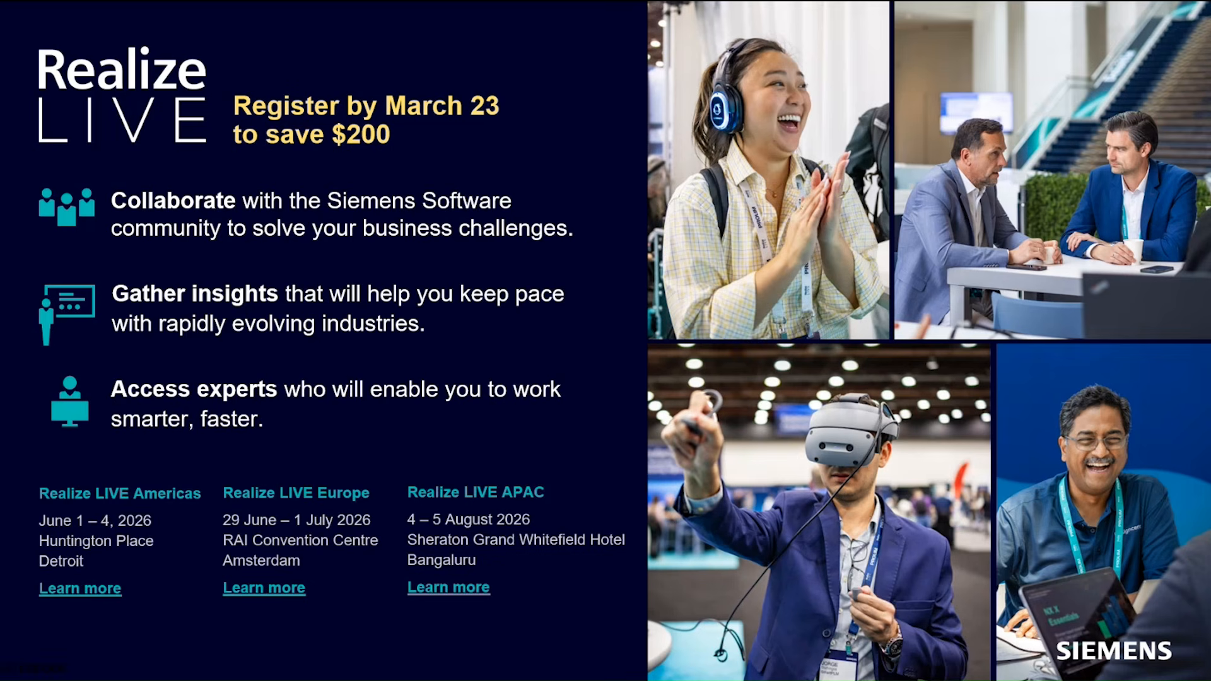